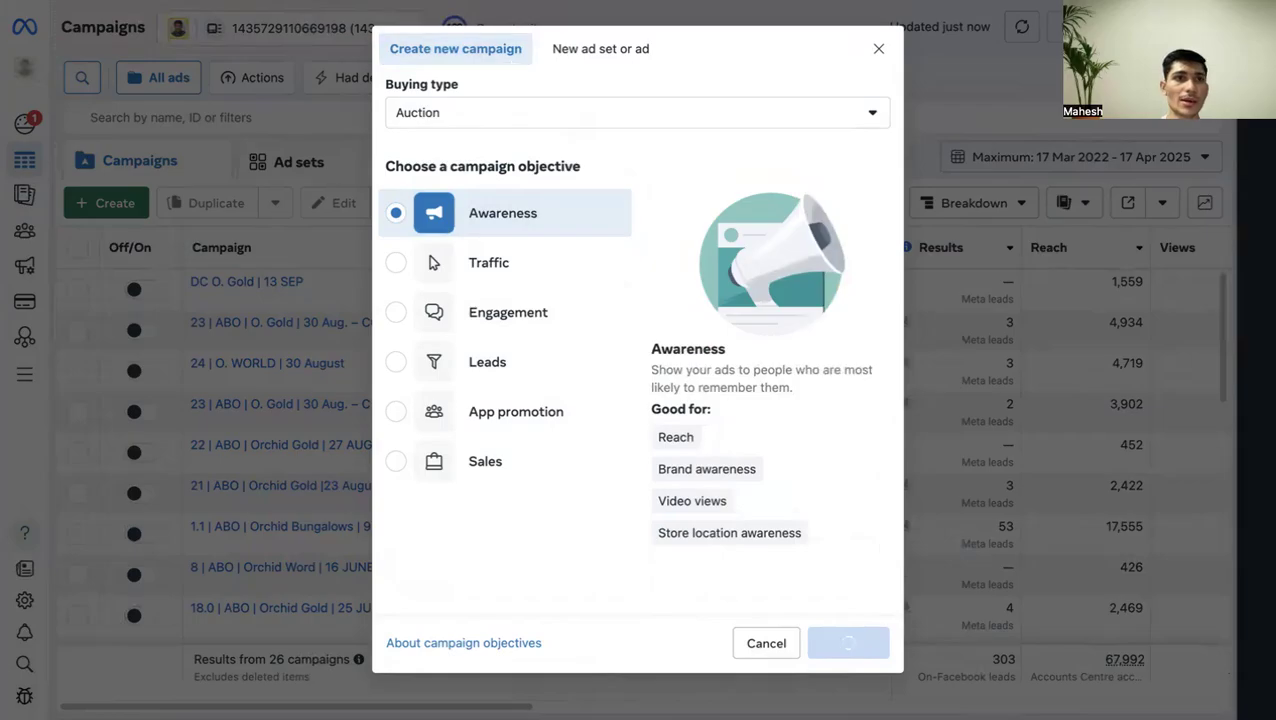
Look through the coaching slides on the marketing funnel, the consideration objective and the ad set level.
left_click(111, 329)
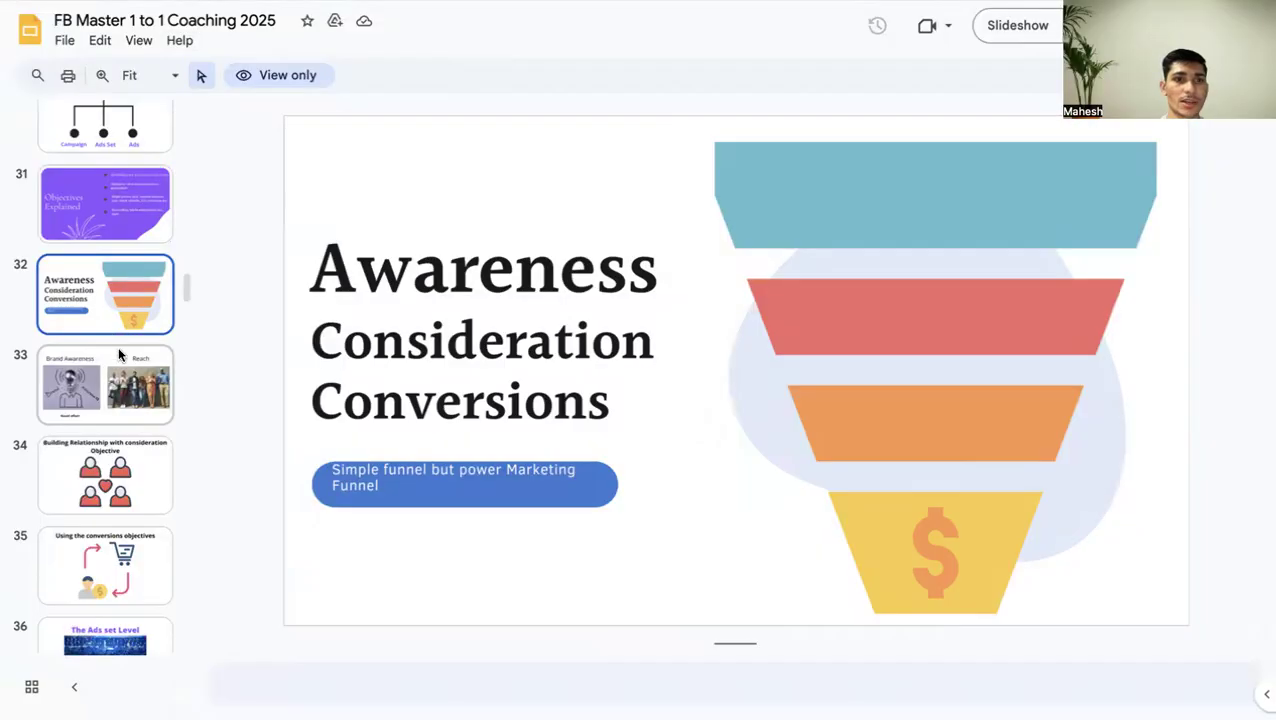
left_click(109, 460)
scroll(109, 458, "down", 3)
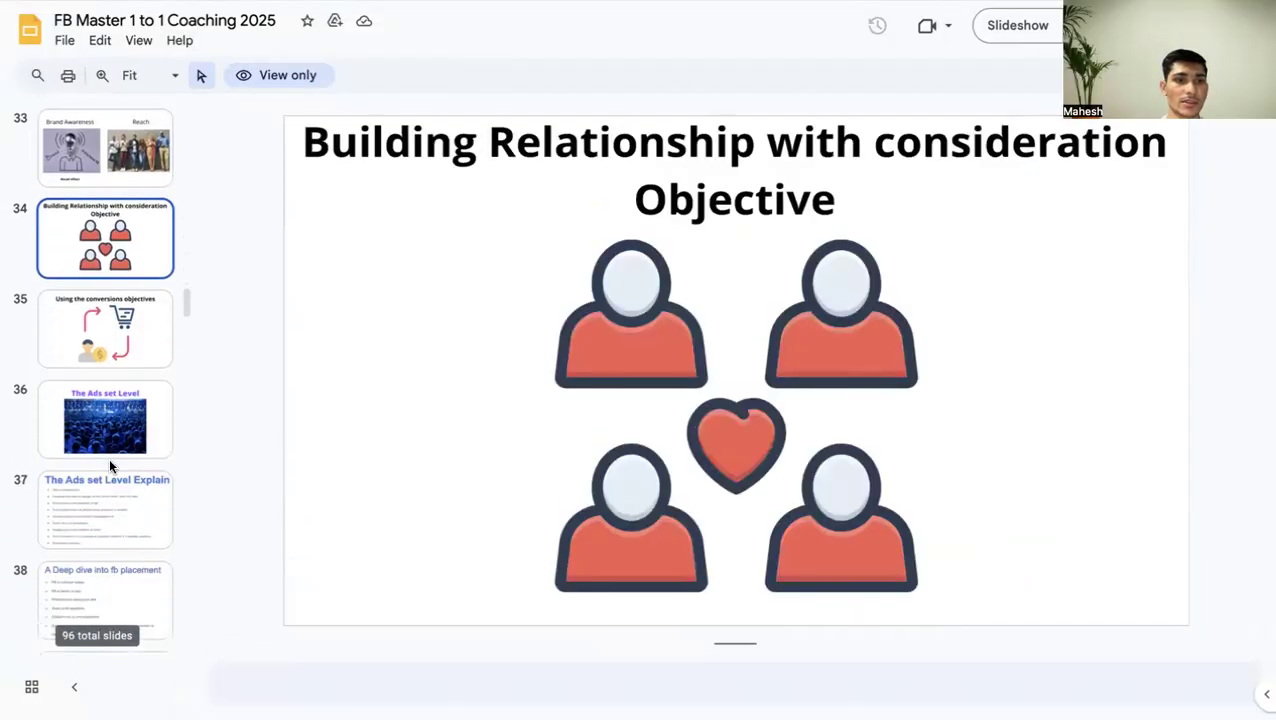
left_click(120, 368)
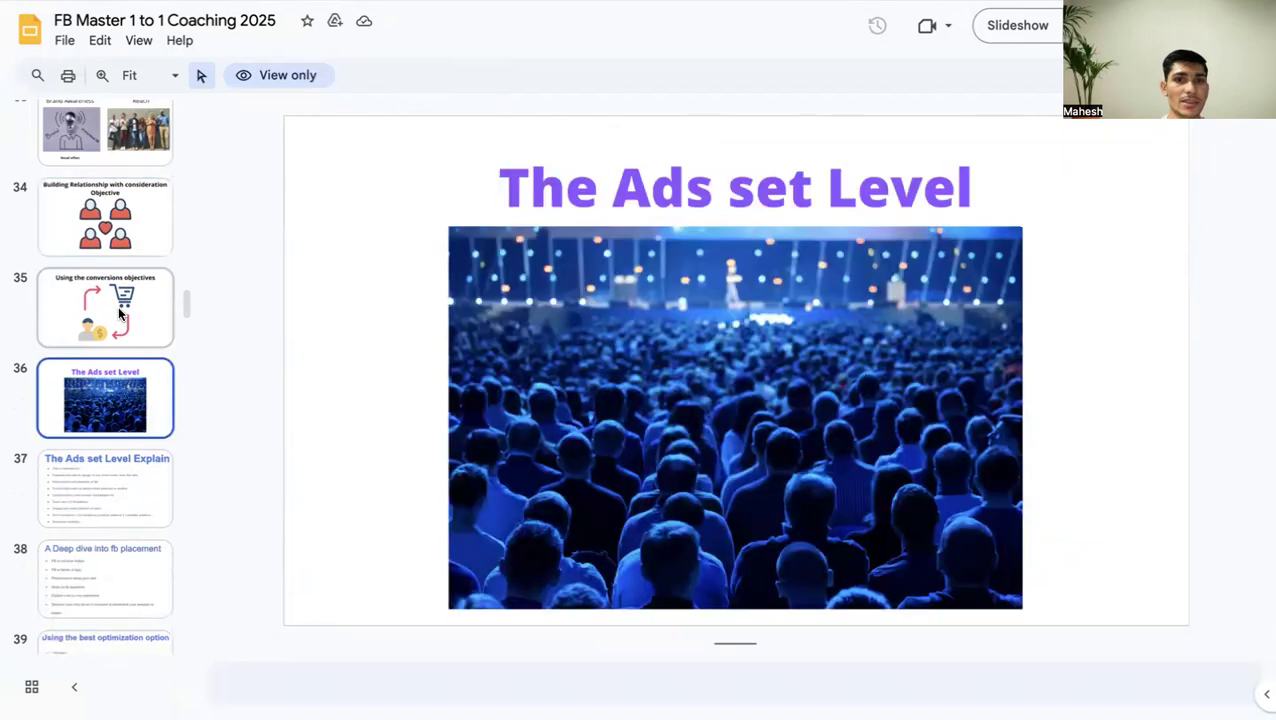
scroll(112, 310, "down", 2)
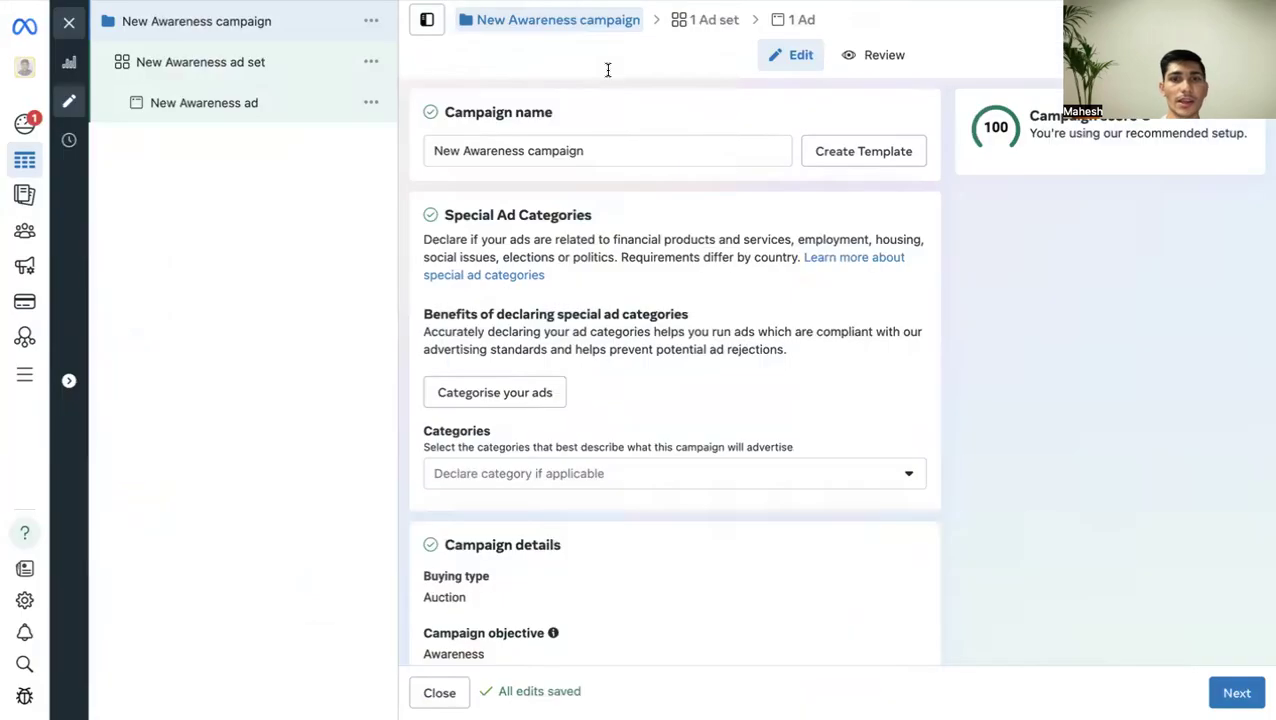
Change the campaign objective of the new campaign to Traffic and accept the resulting settings change.
scroll(629, 440, "down", 3)
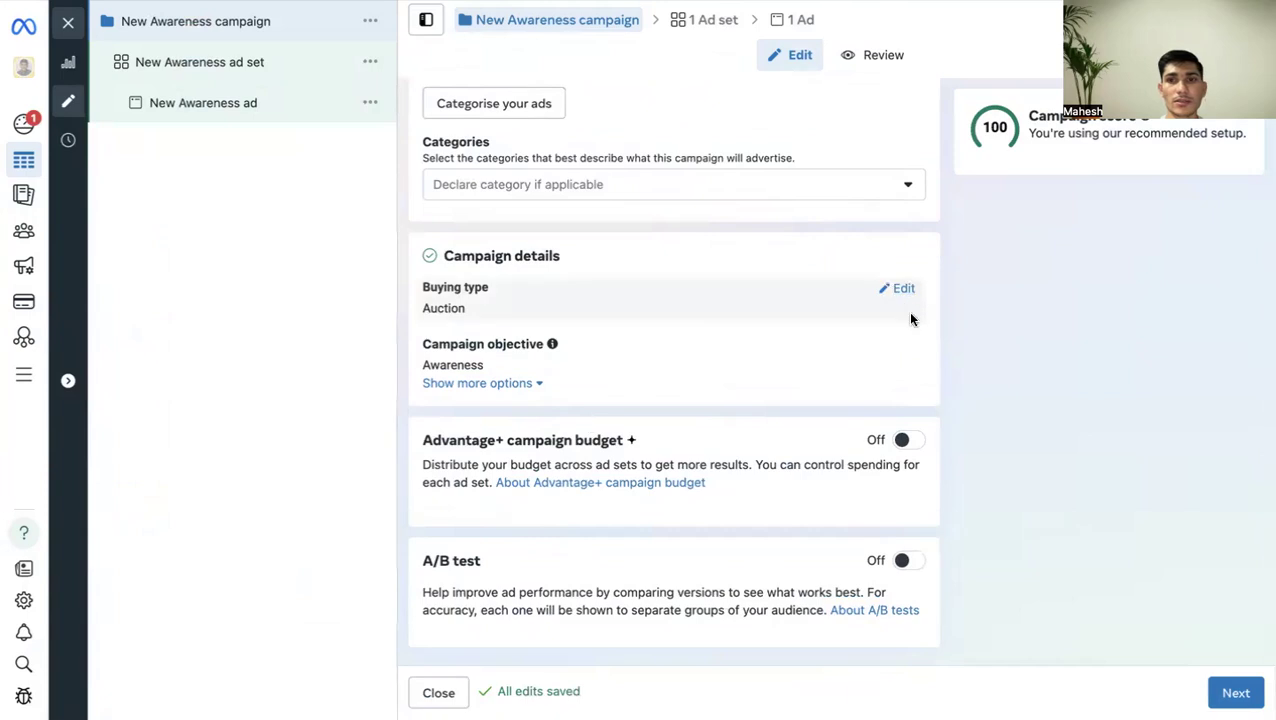
left_click(906, 348)
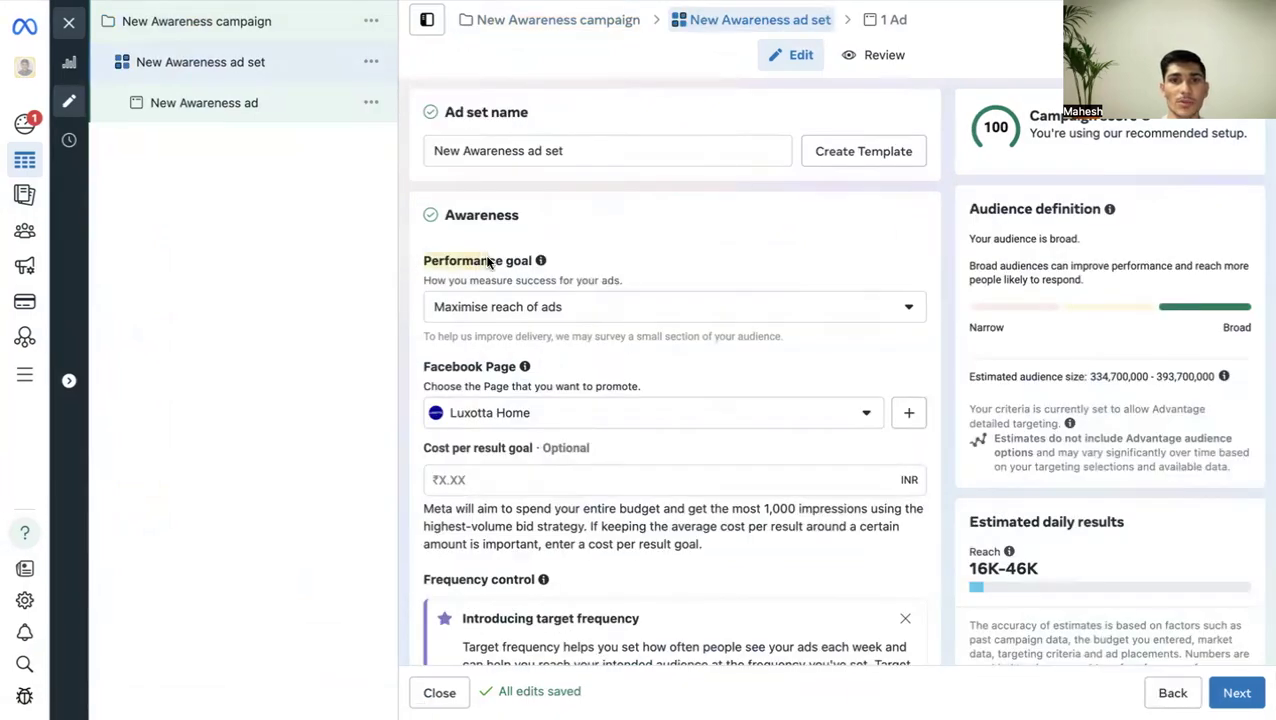
left_click(200, 21)
scroll(642, 376, "down", 3)
left_click(461, 412)
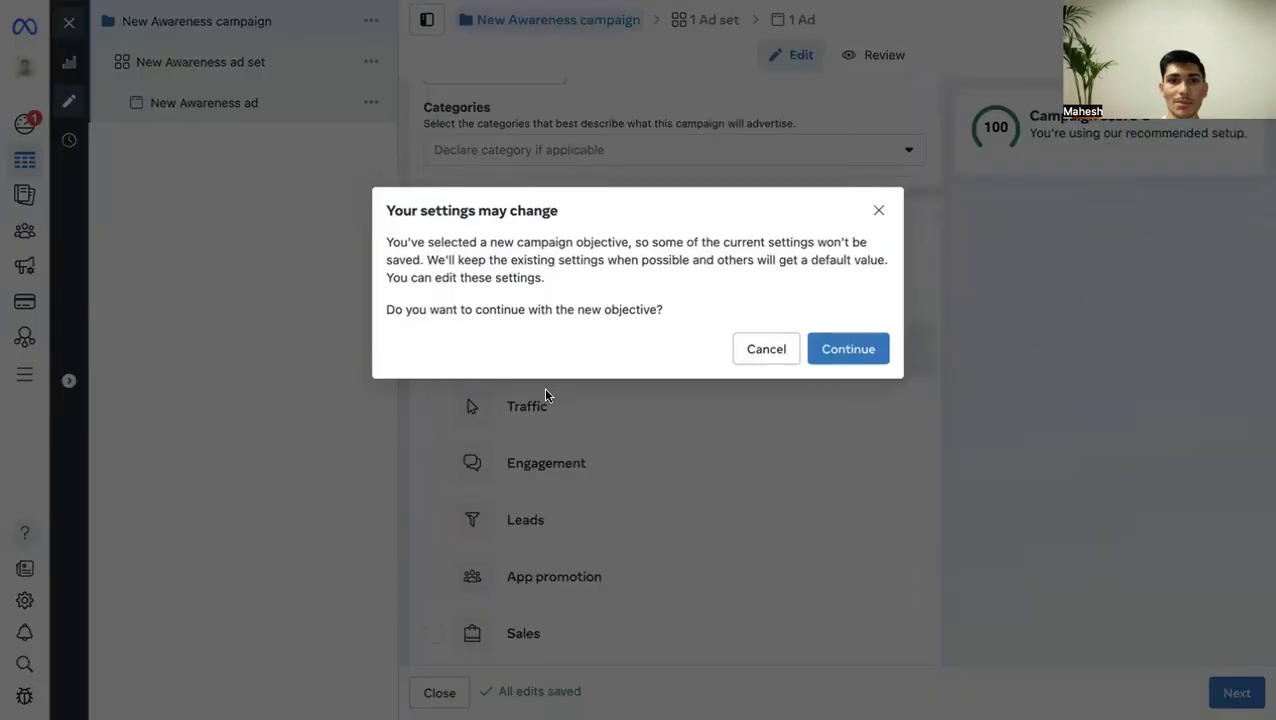
left_click(852, 345)
scroll(766, 460, "down", 3)
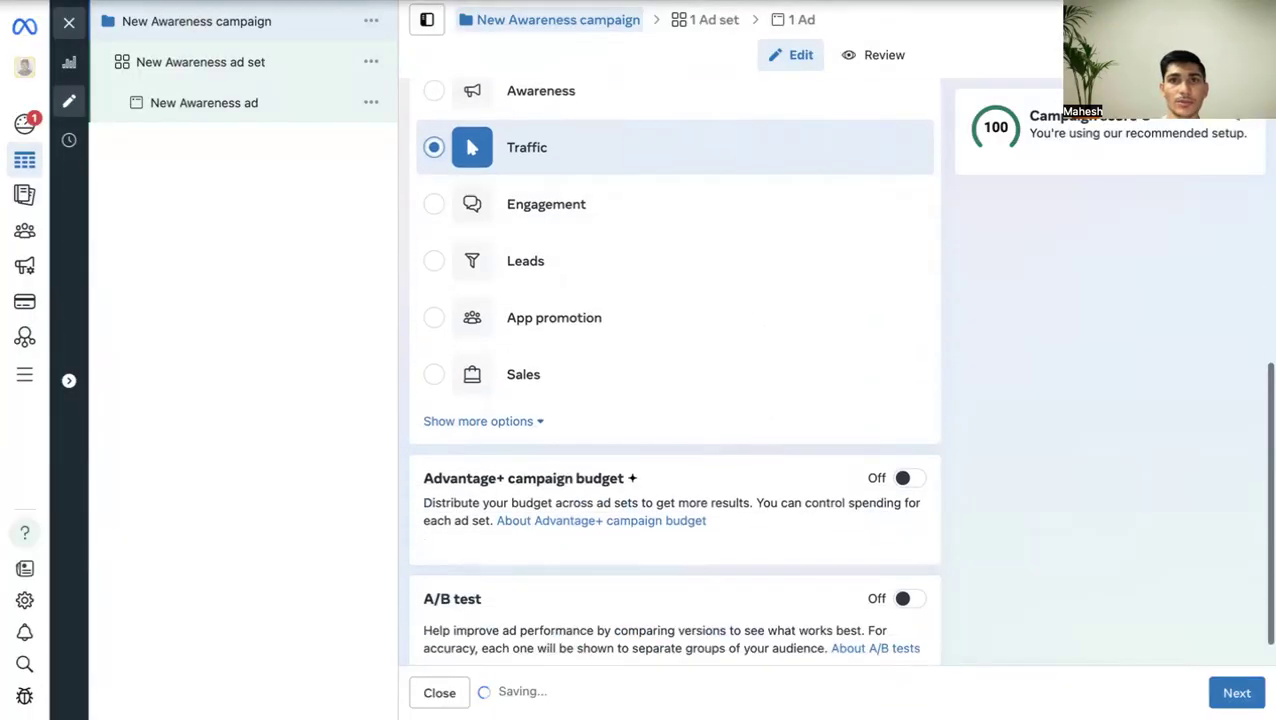
Examine the ad set's conversion locations, the available performance goals and the cost per result goal for the Traffic objective.
left_click(709, 20)
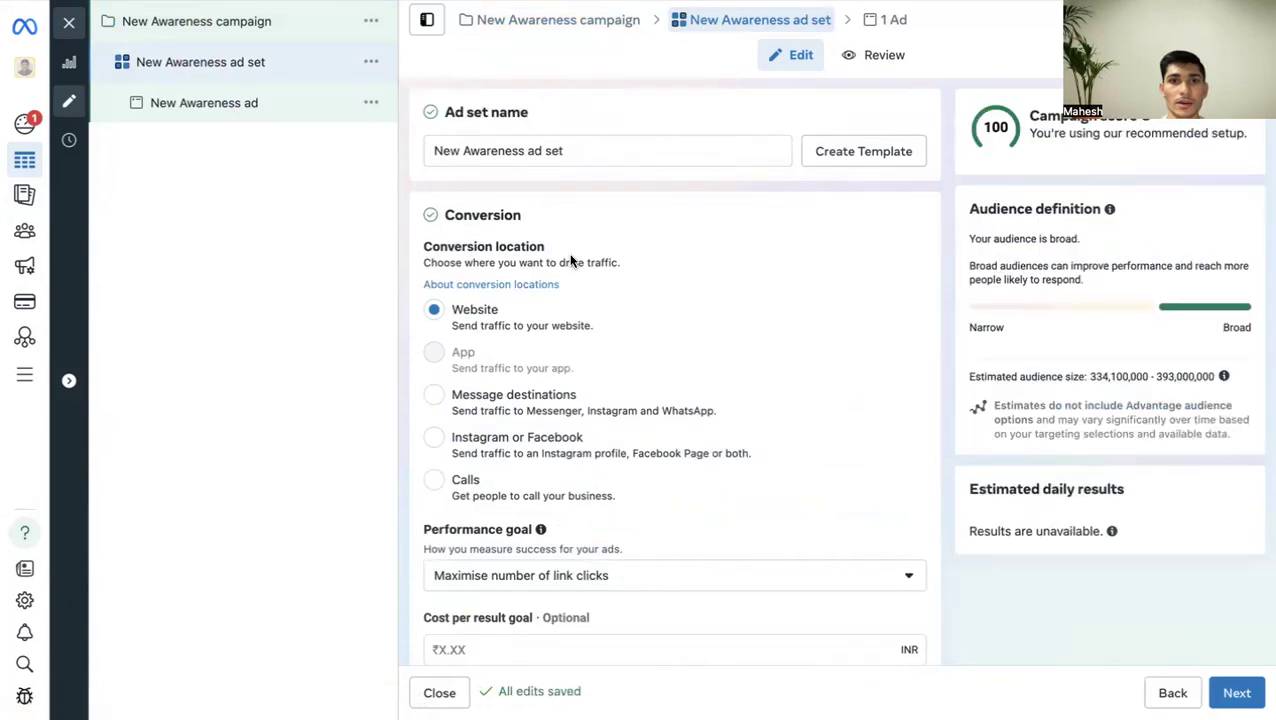
scroll(647, 333, "down", 3)
left_click(485, 334)
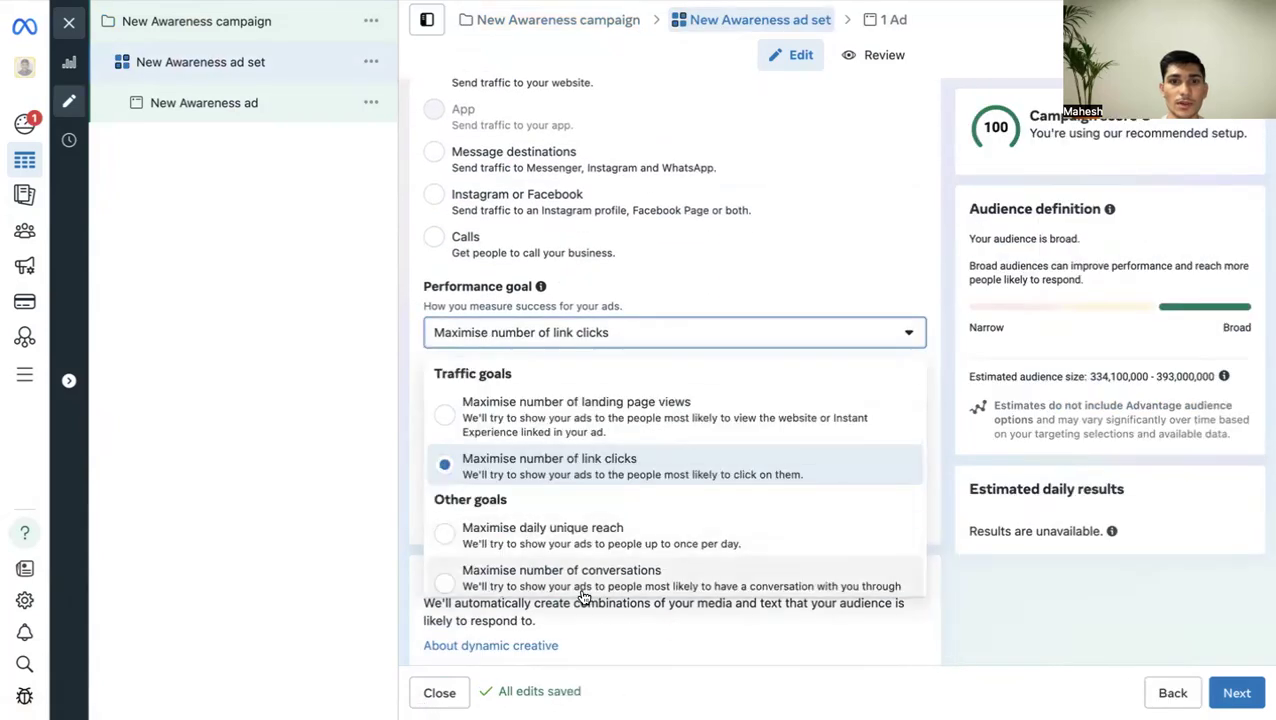
scroll(584, 589, "down", 1)
scroll(541, 433, "up", 1)
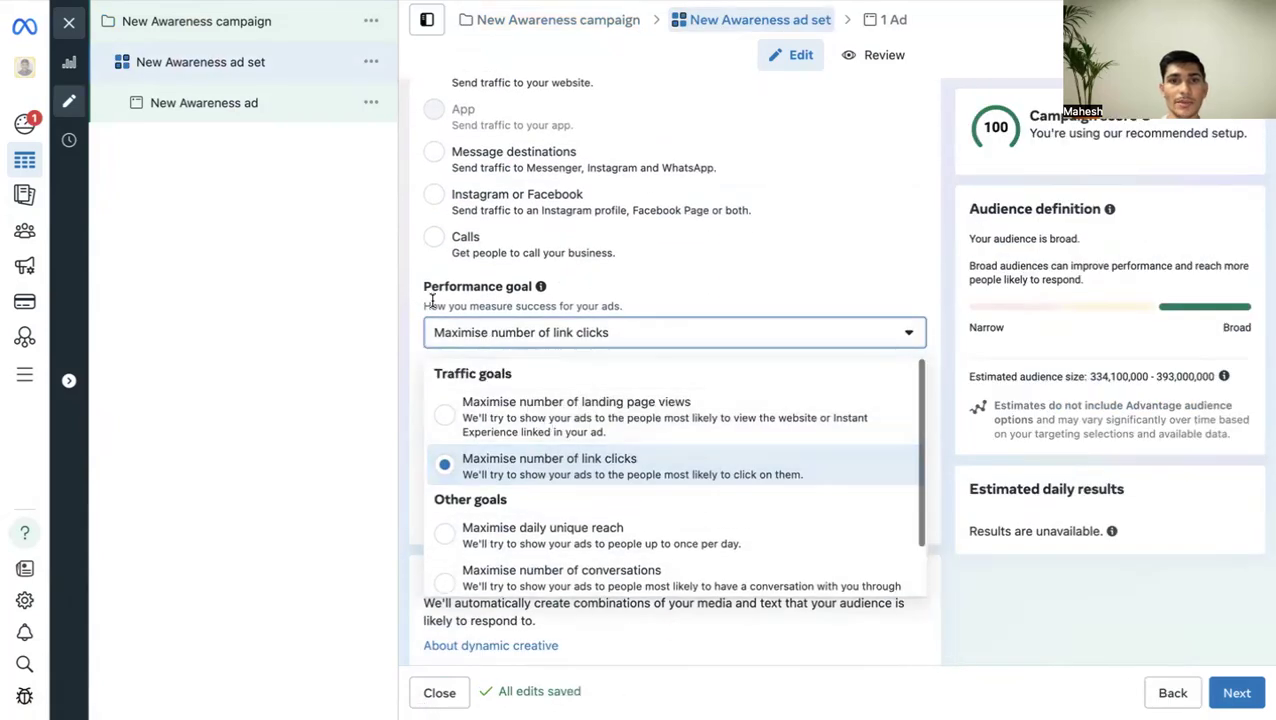
left_click(617, 288)
scroll(590, 310, "up", 2)
scroll(535, 374, "down", 1)
scroll(538, 379, "down", 3)
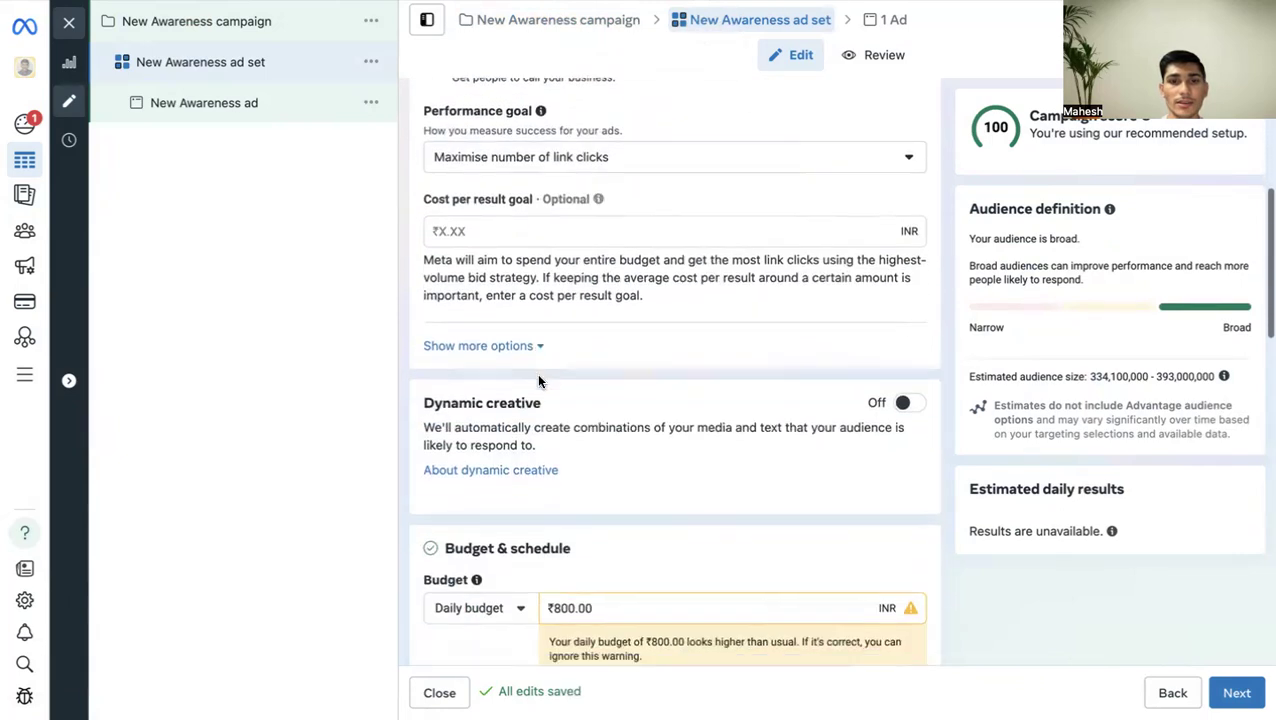
left_click(481, 259)
scroll(628, 318, "up", 5)
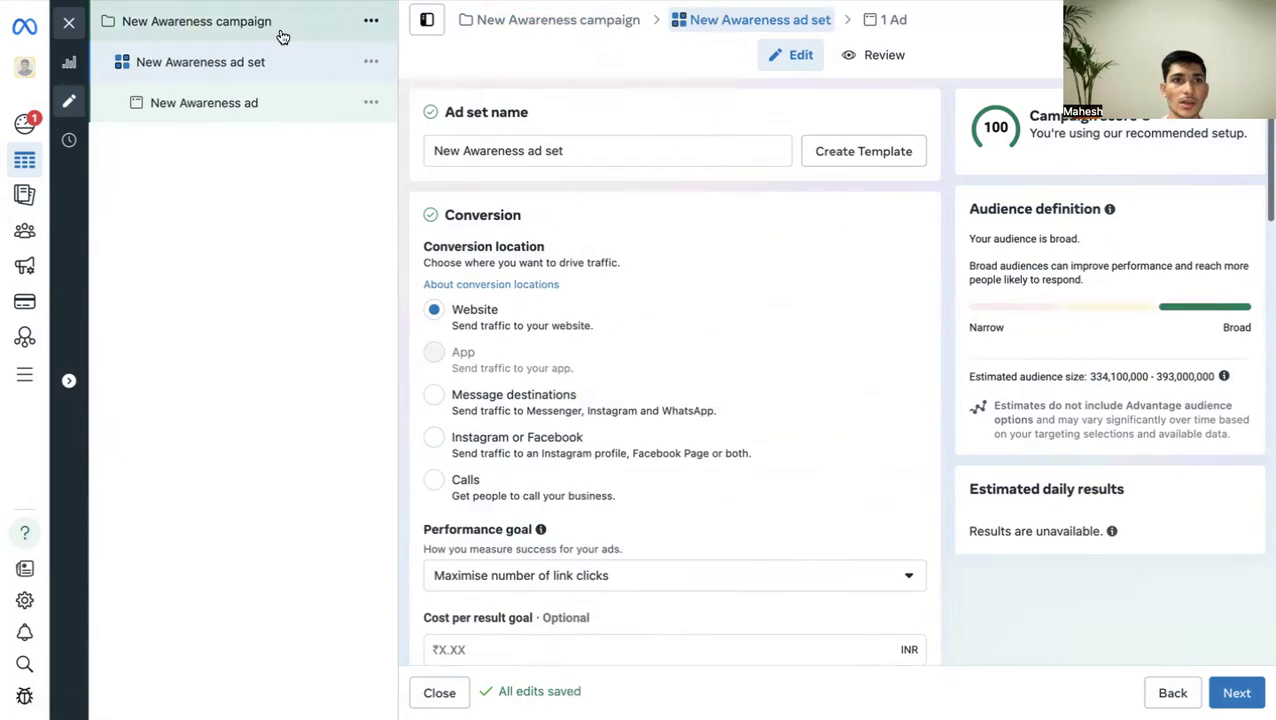
Set the campaign objective back to Awareness and accept the settings change.
left_click(199, 22)
scroll(587, 405, "down", 3)
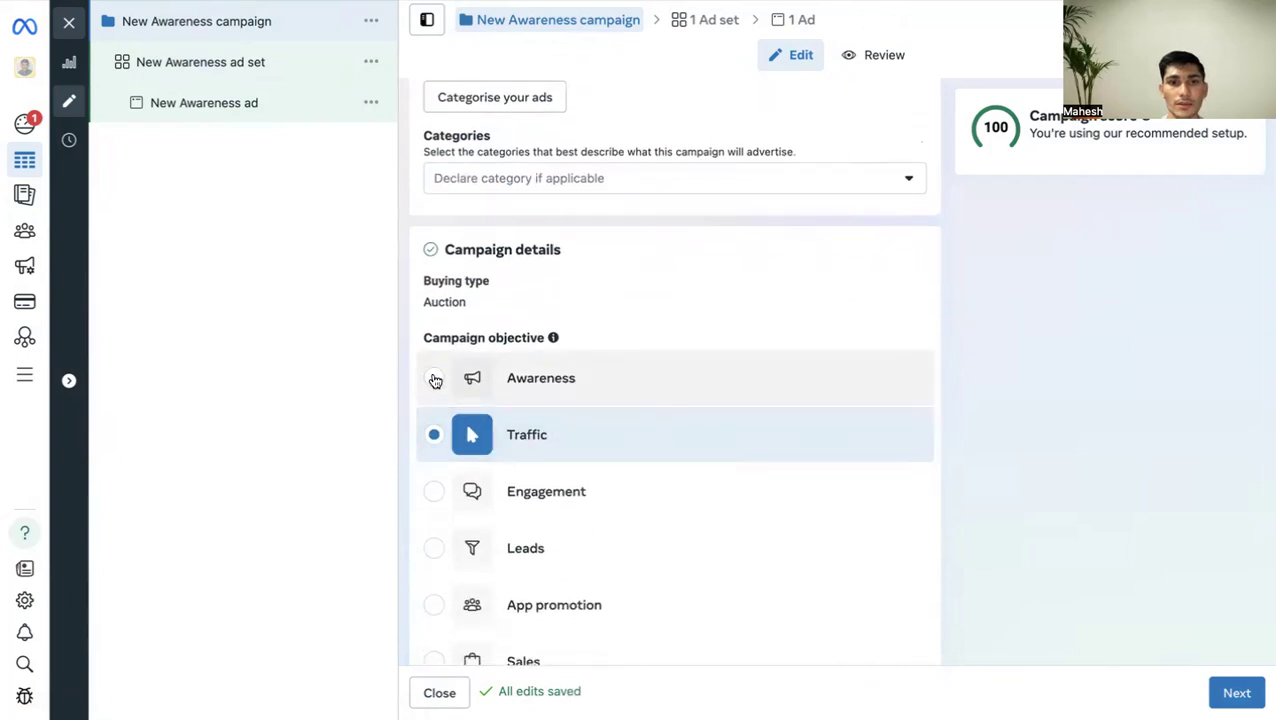
left_click(434, 378)
left_click(850, 348)
Review the campaign's Advantage+ campaign budget section and continue to the ad set level.
scroll(622, 399, "down", 3)
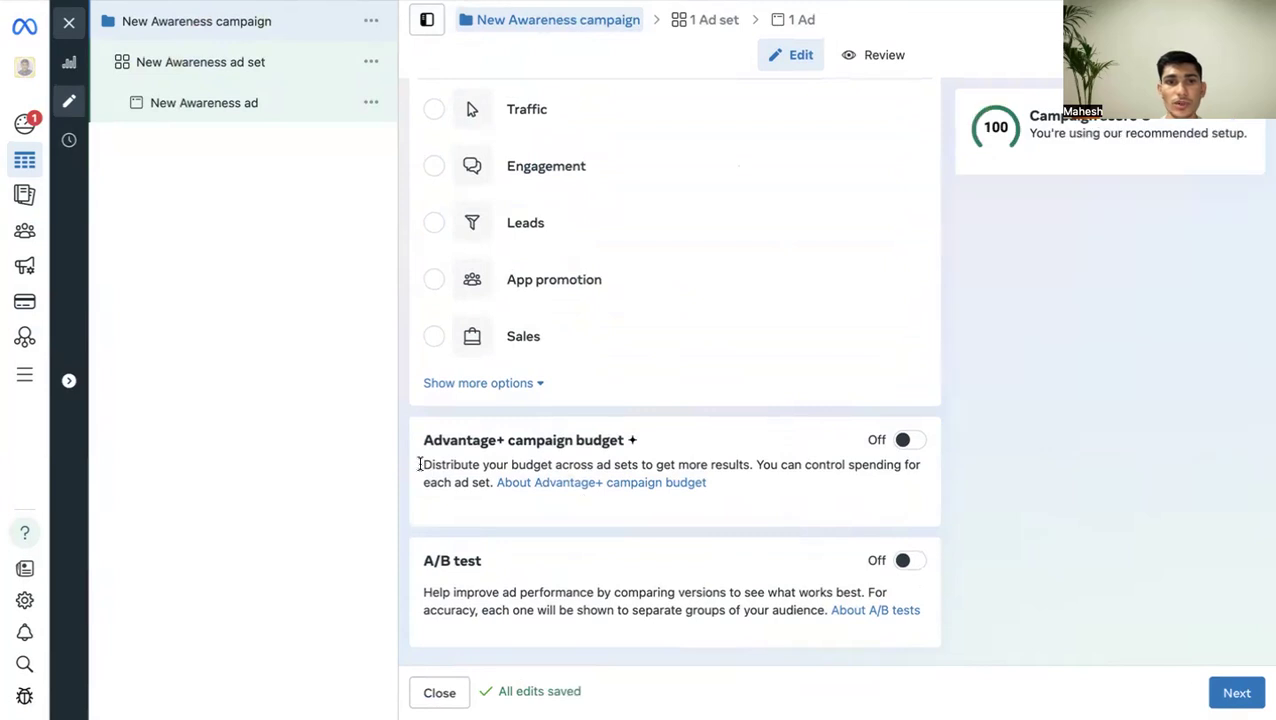
left_click_drag(426, 441, 621, 437)
left_click(665, 440)
left_click(1237, 693)
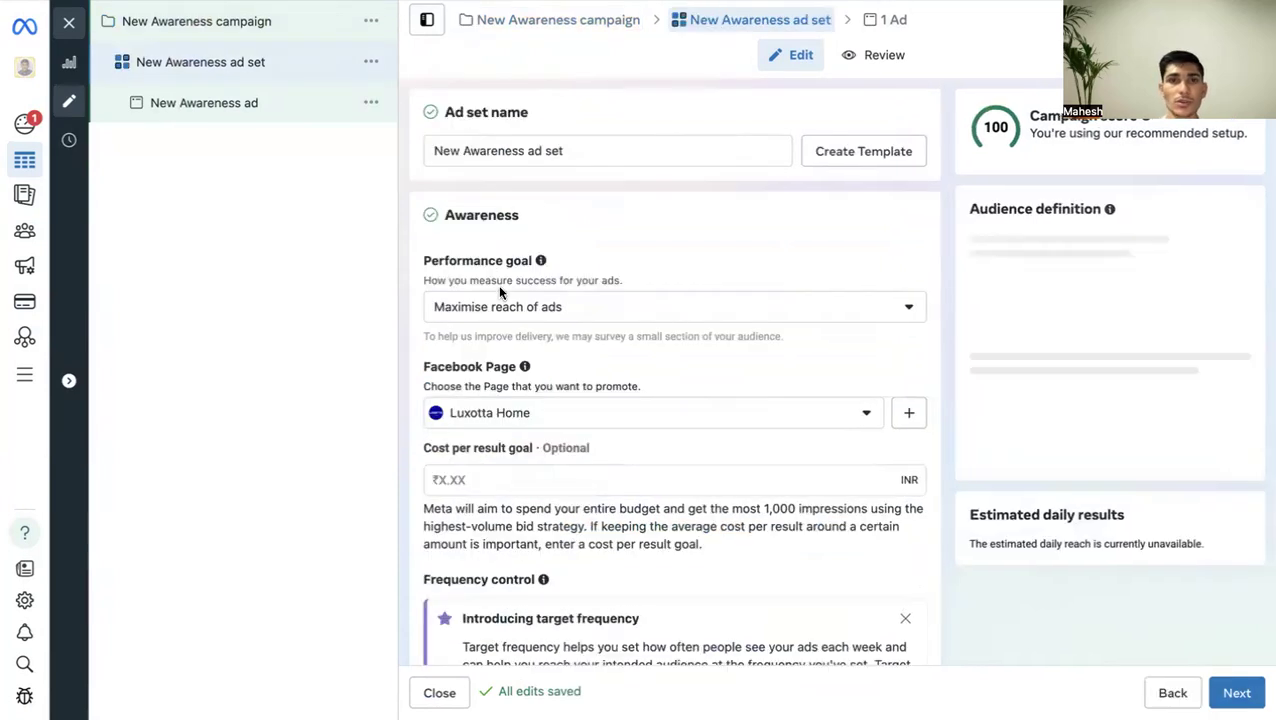
Examine the ad set's performance goal, Facebook Page, frequency control, and budget and schedule sections.
left_click_drag(485, 263, 535, 259)
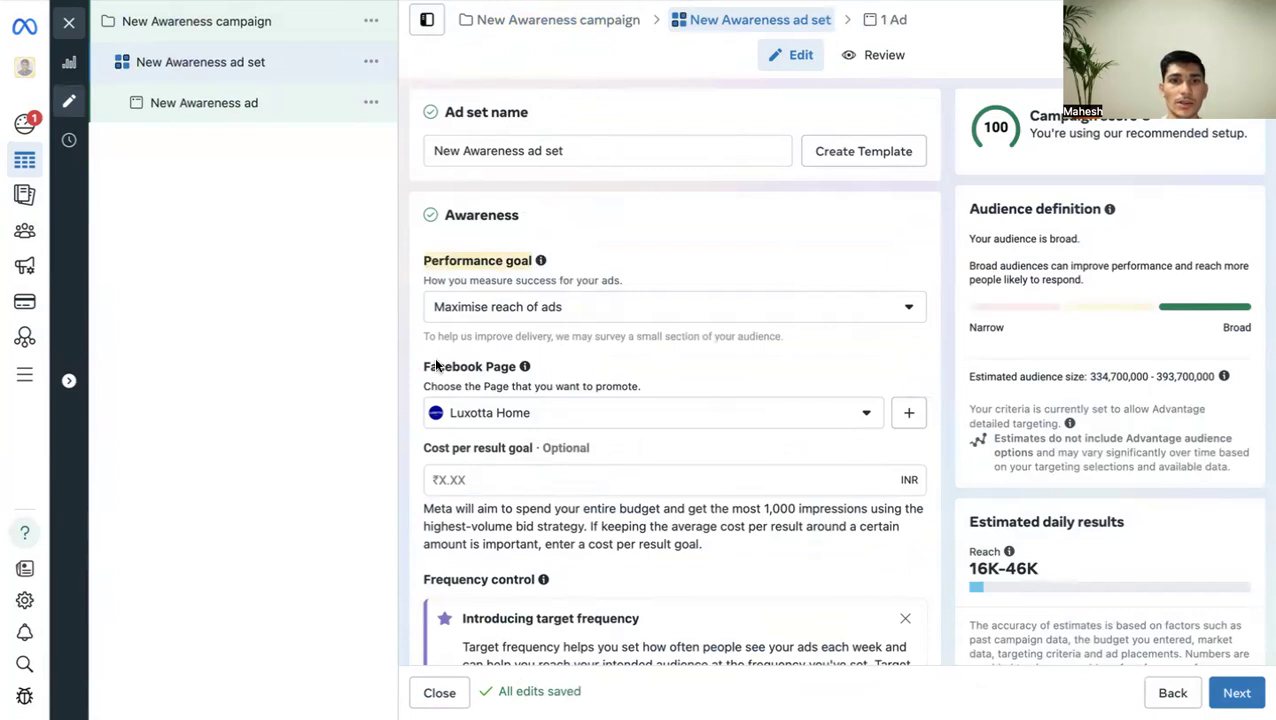
left_click_drag(421, 367, 506, 366)
scroll(620, 352, "down", 3)
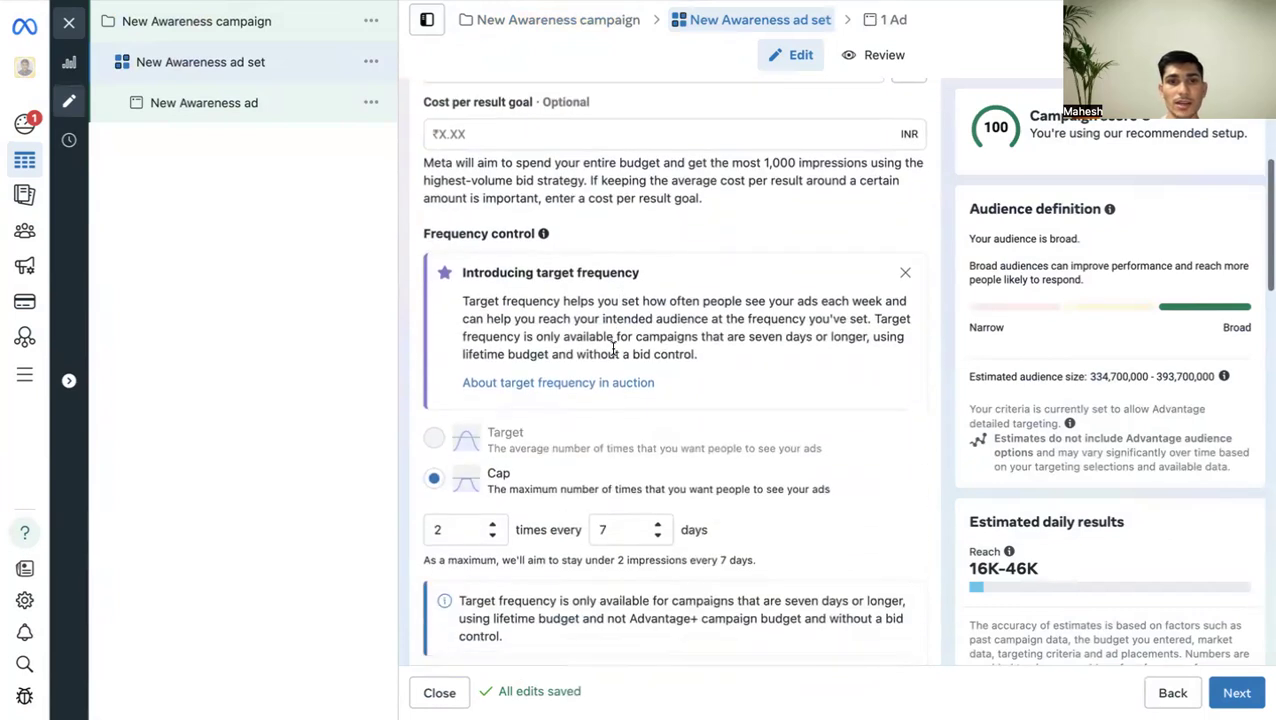
scroll(535, 275, "down", 3)
scroll(480, 280, "down", 2)
scroll(692, 345, "down", 1)
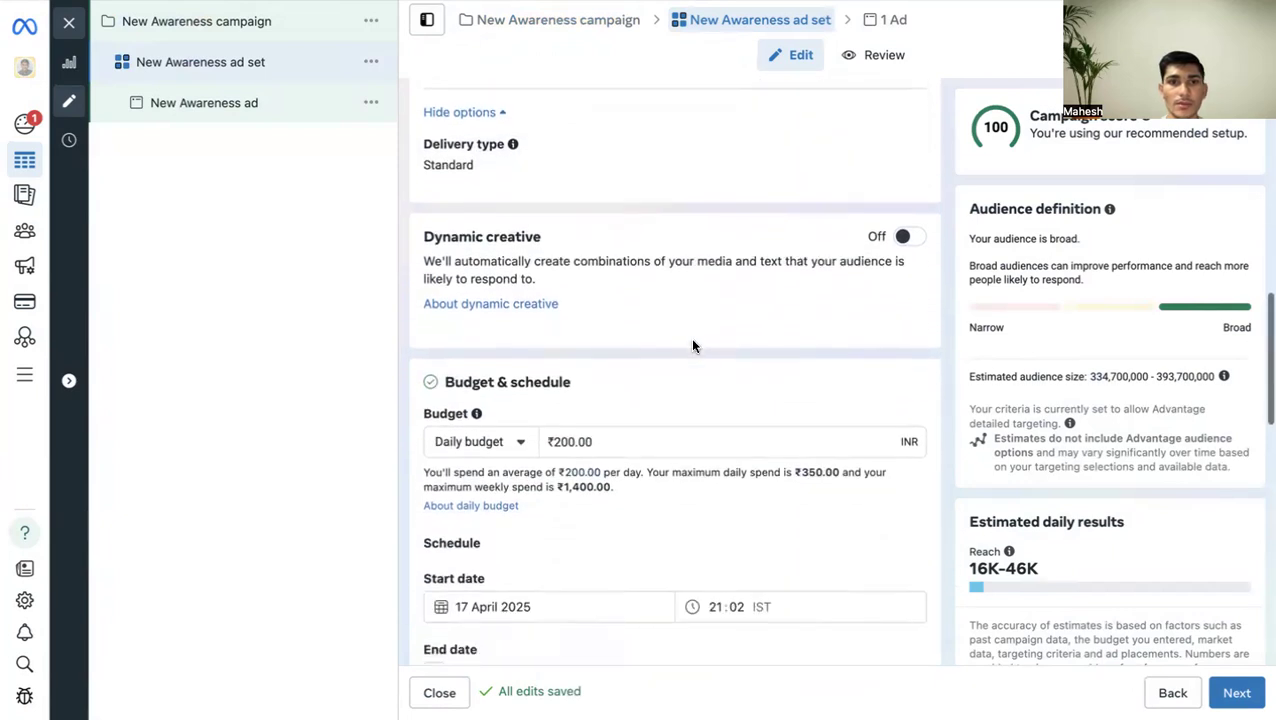
scroll(684, 320, "down", 2)
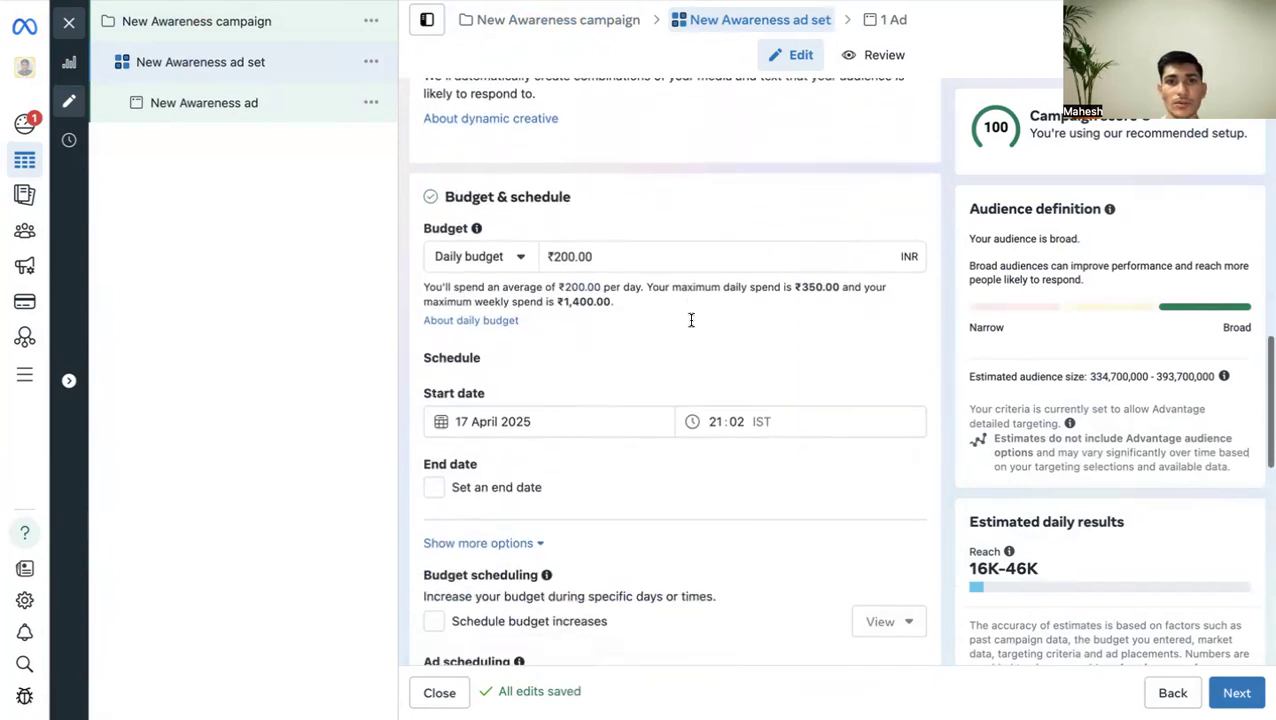
left_click_drag(443, 194, 583, 194)
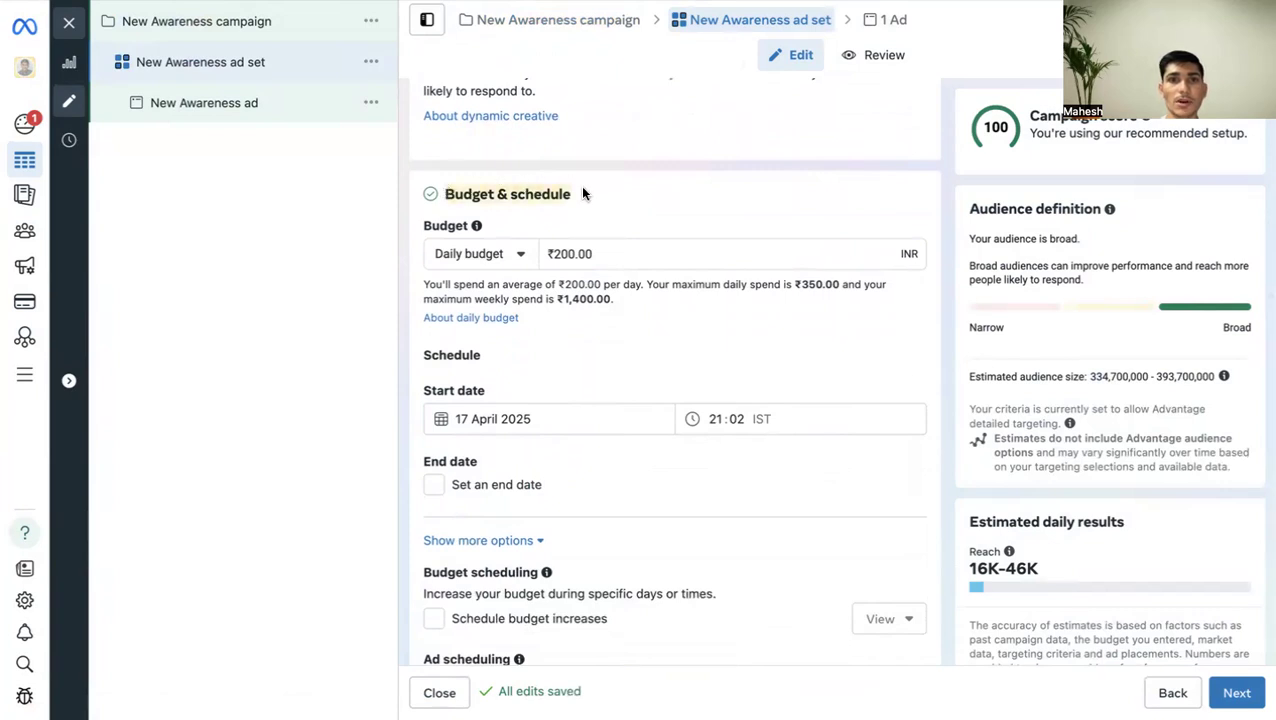
left_click(638, 186)
scroll(661, 196, "down", 1)
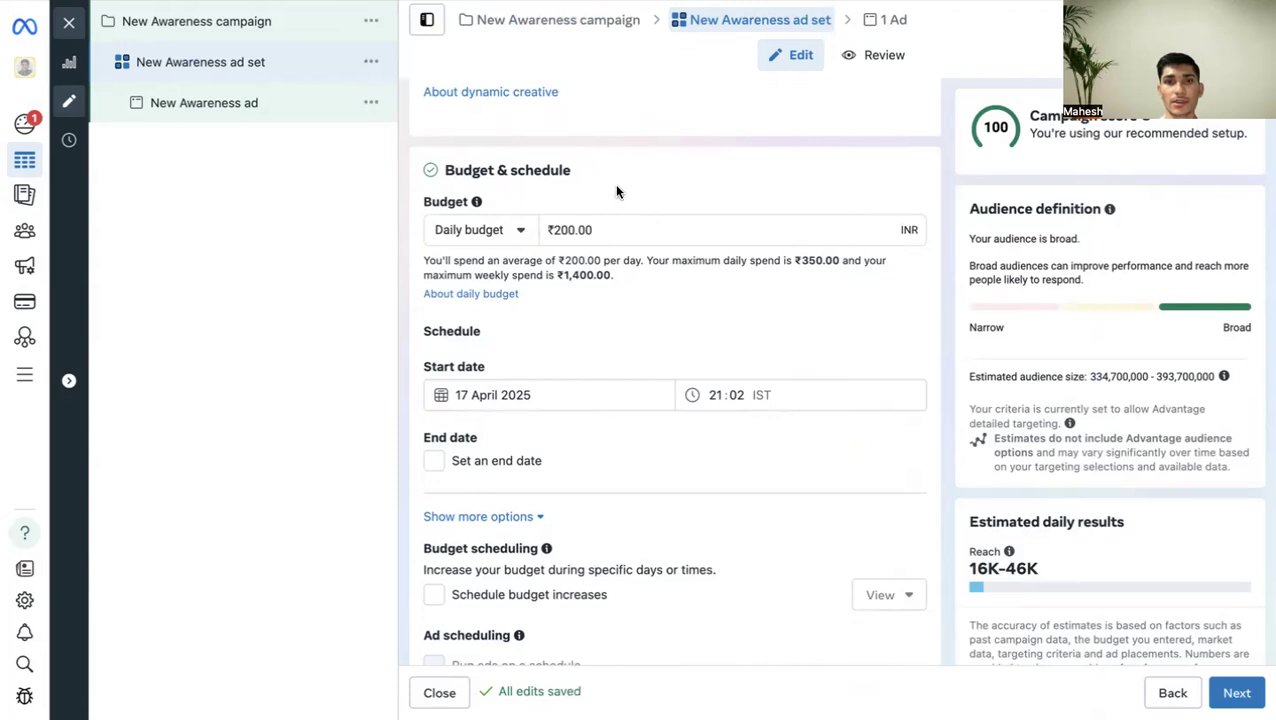
Try a daily budget of ₹85 for the ad set, and raise it to ₹87.
left_click(608, 228)
type("85")
left_click(660, 181)
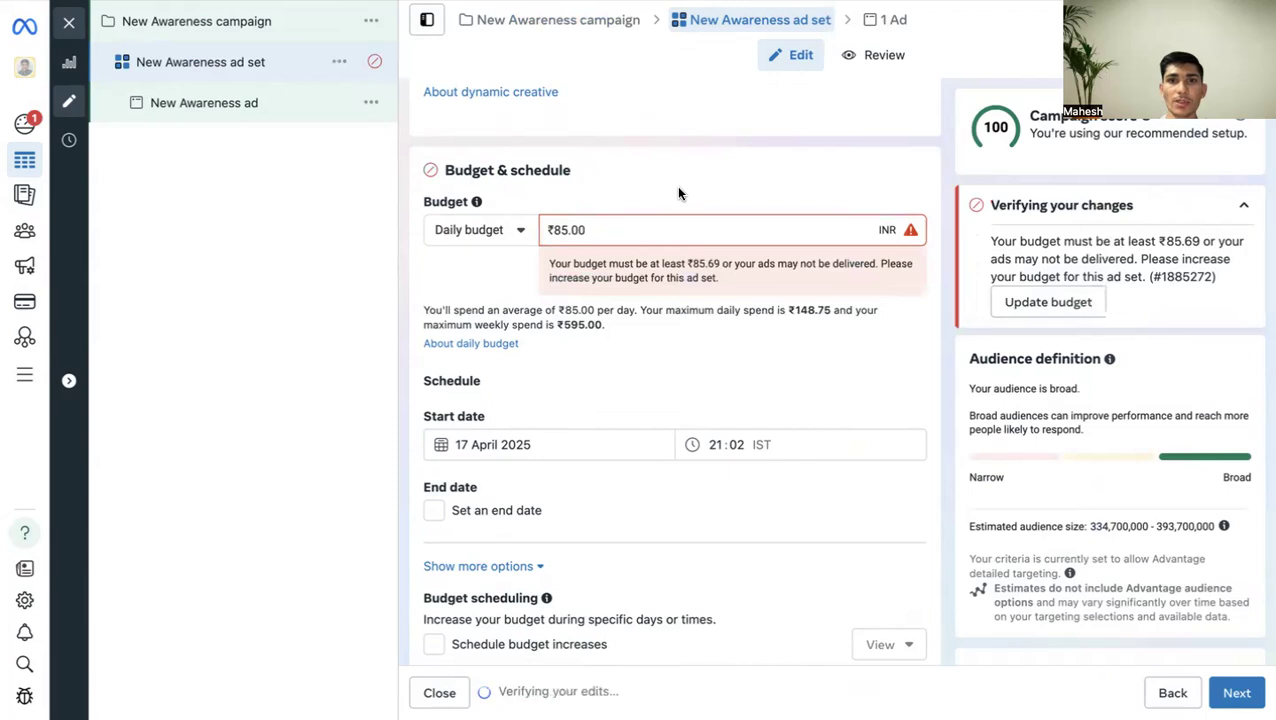
left_click(609, 211)
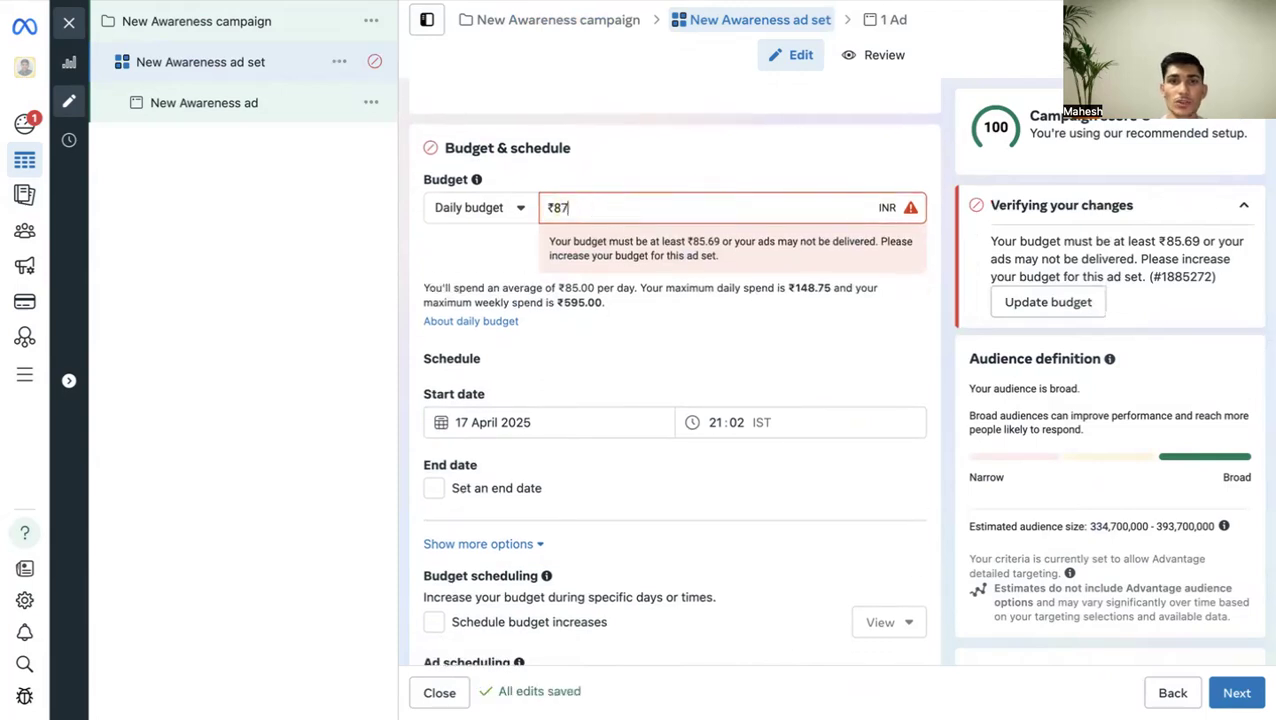
left_click(637, 177)
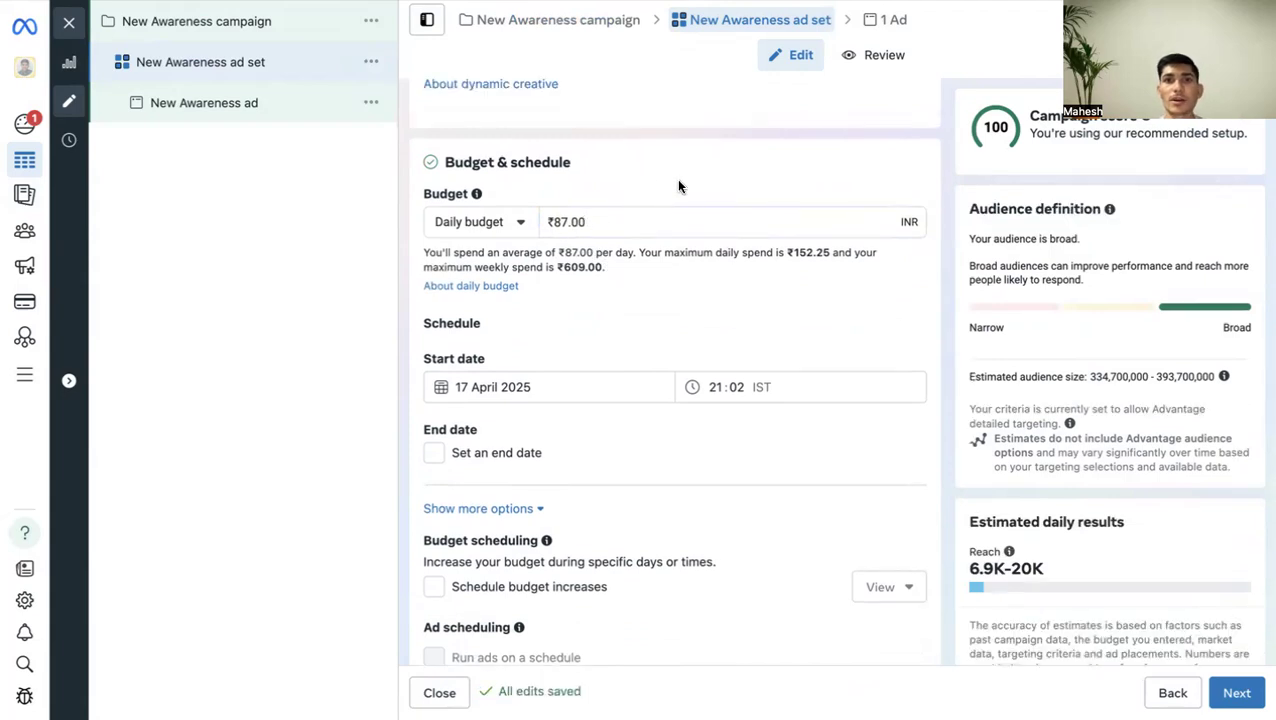
Set the ad set's daily budget to ₹100.
left_click(602, 238)
double_click(602, 238)
left_click(674, 204)
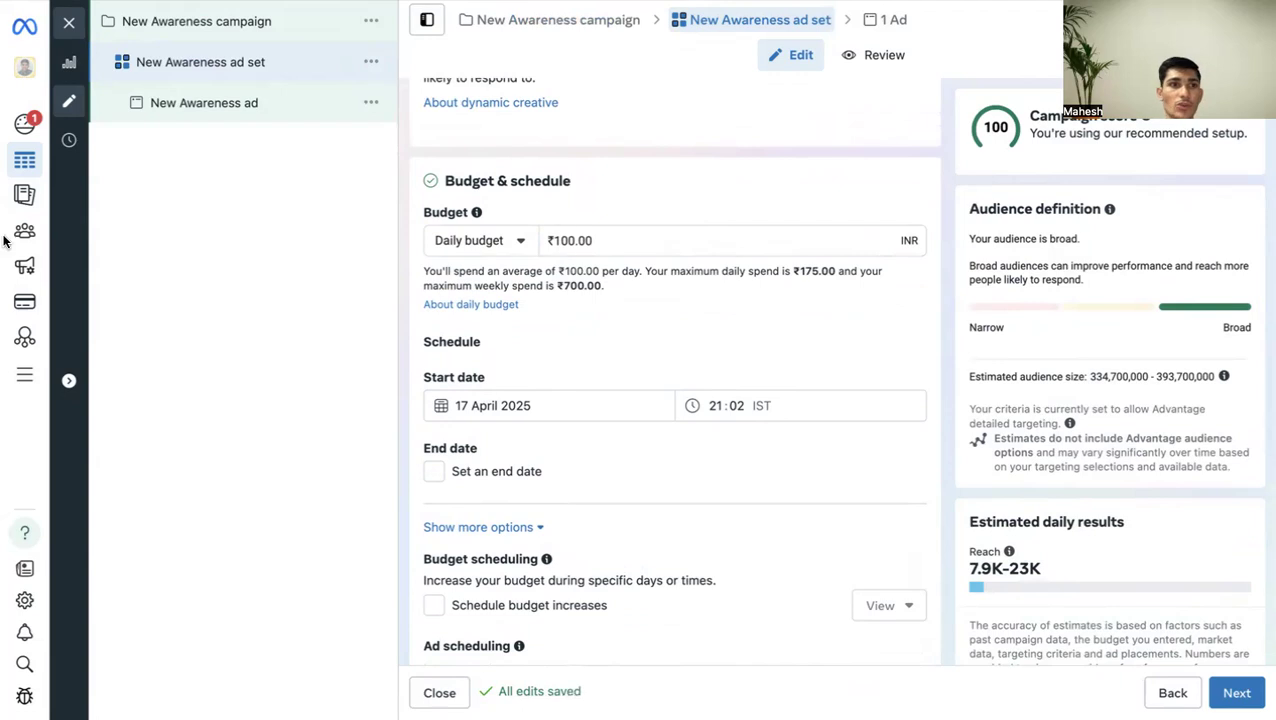
mouse_move(33, 253)
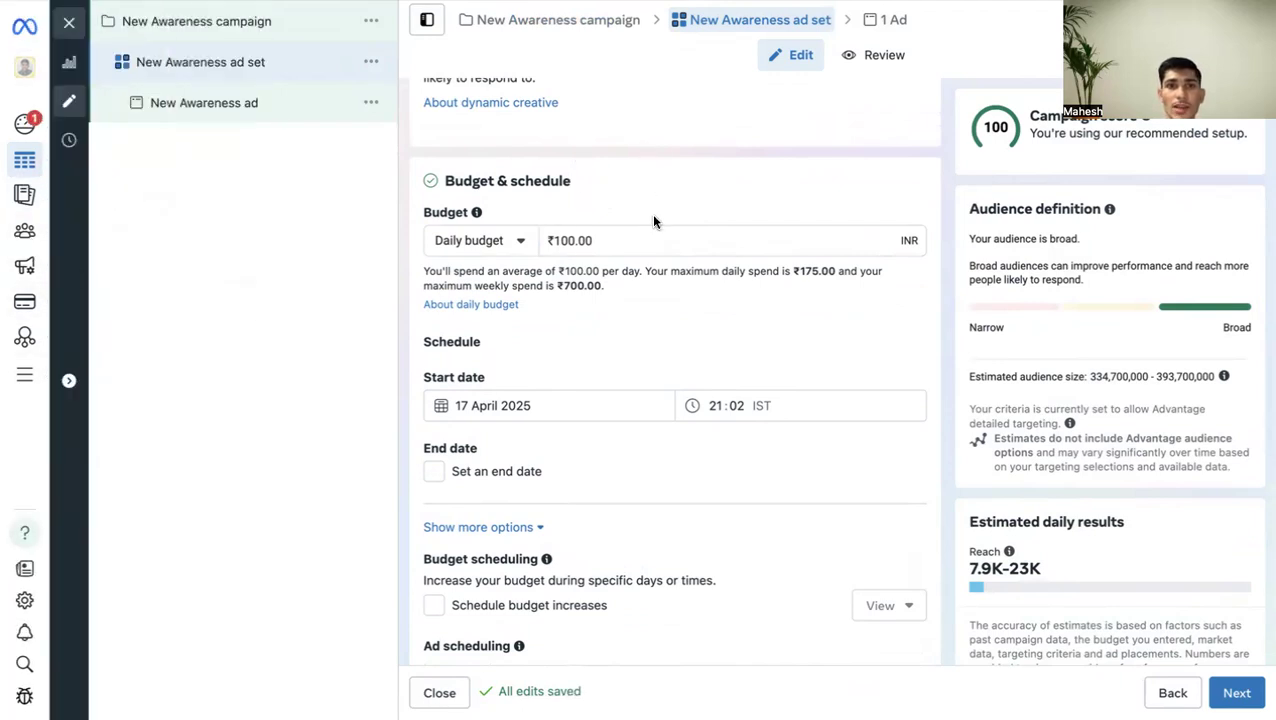
right_click(603, 185)
left_click(542, 200)
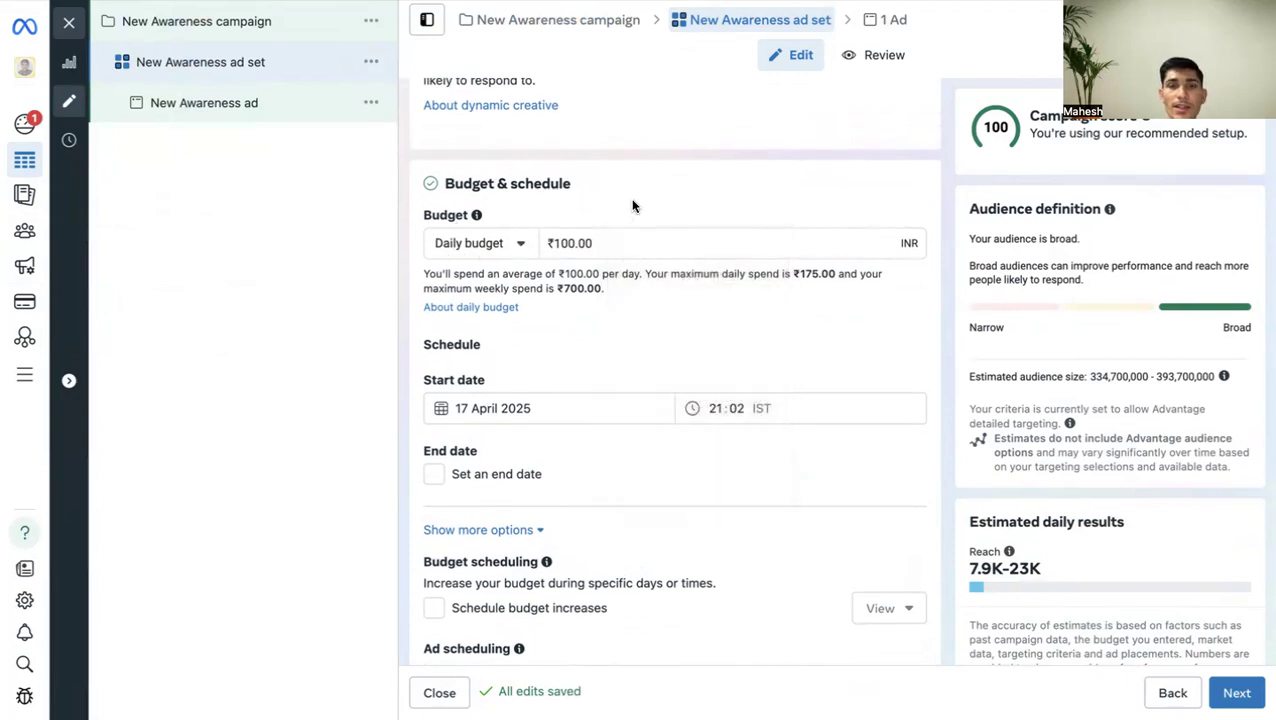
Switch the ad set from a daily budget to a lifetime budget and set the amount to ₹5,000.
scroll(626, 215, "down", 1)
left_click(456, 203)
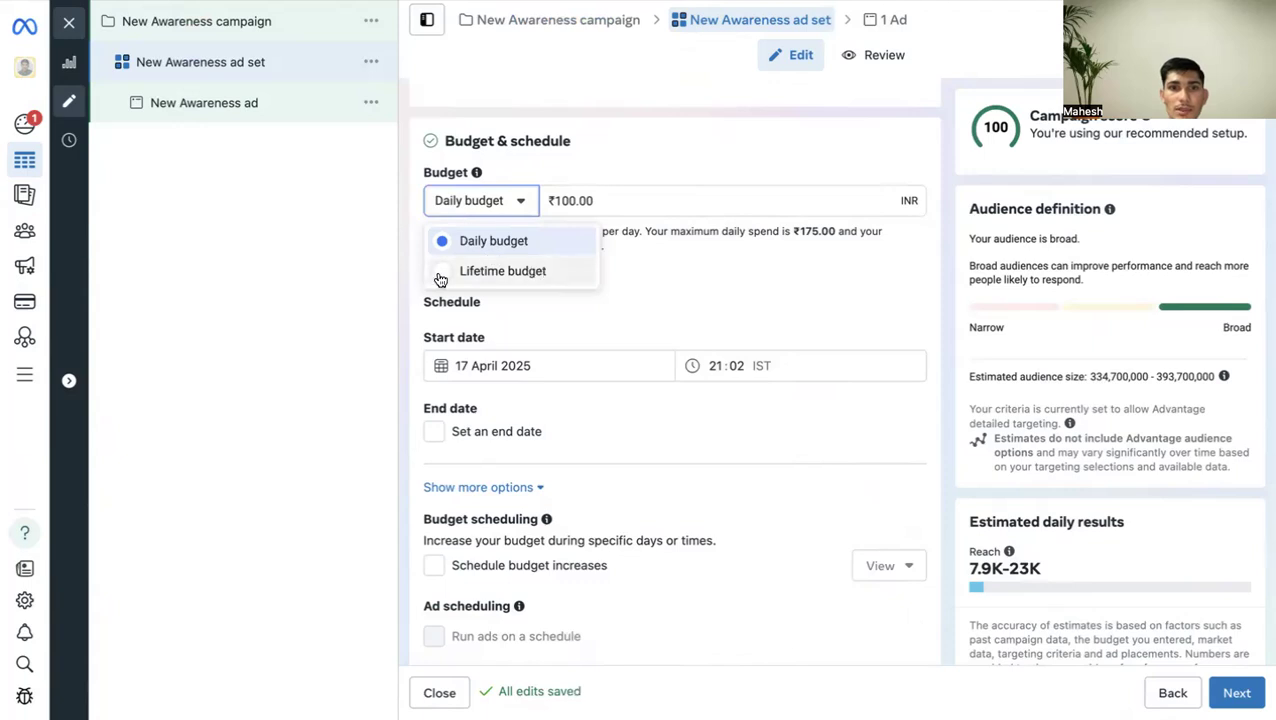
left_click(441, 272)
left_click(650, 200)
type("50")
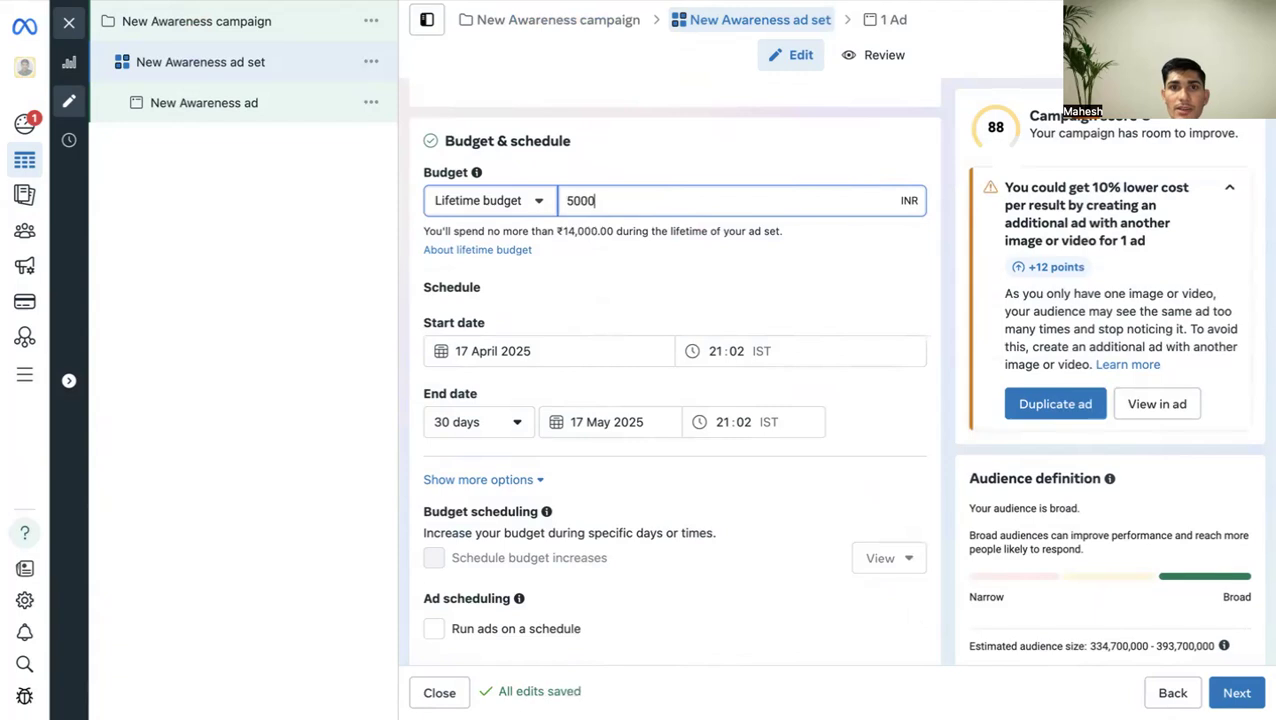
left_click(678, 160)
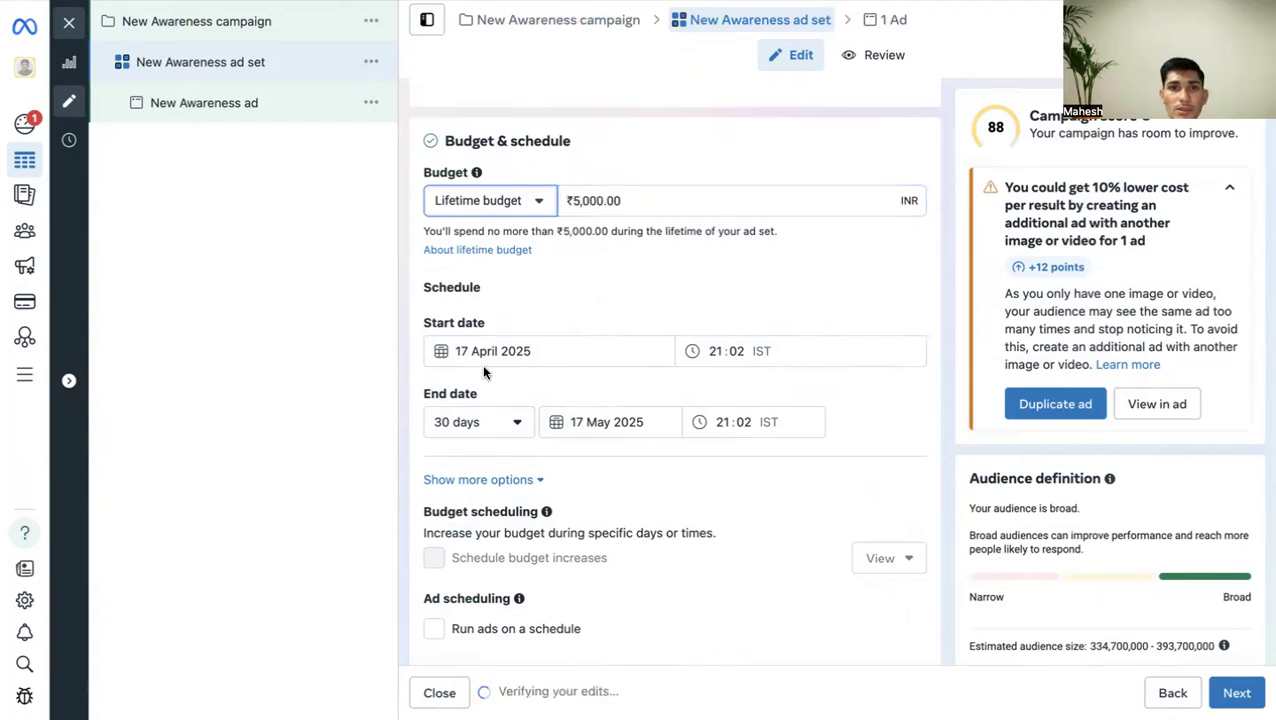
Set the ad set's end date duration to Custom, and reopen the duration choices.
scroll(481, 364, "down", 1)
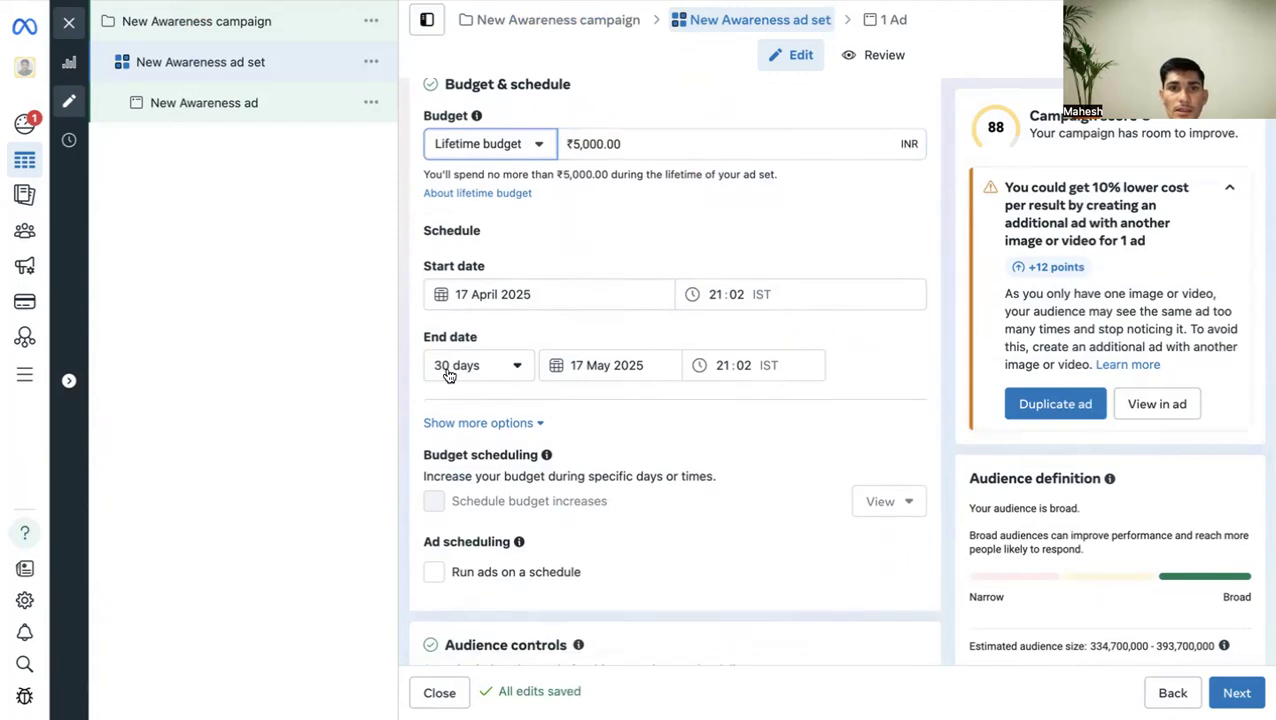
left_click(466, 366)
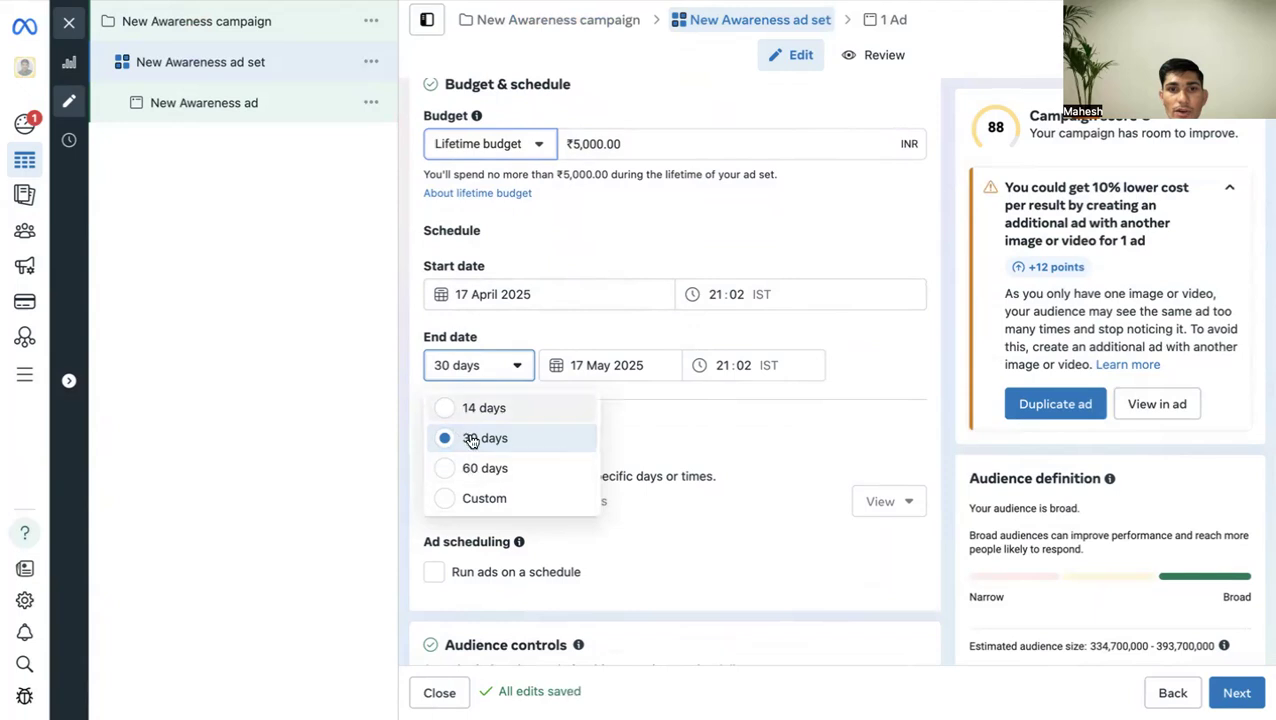
left_click(445, 500)
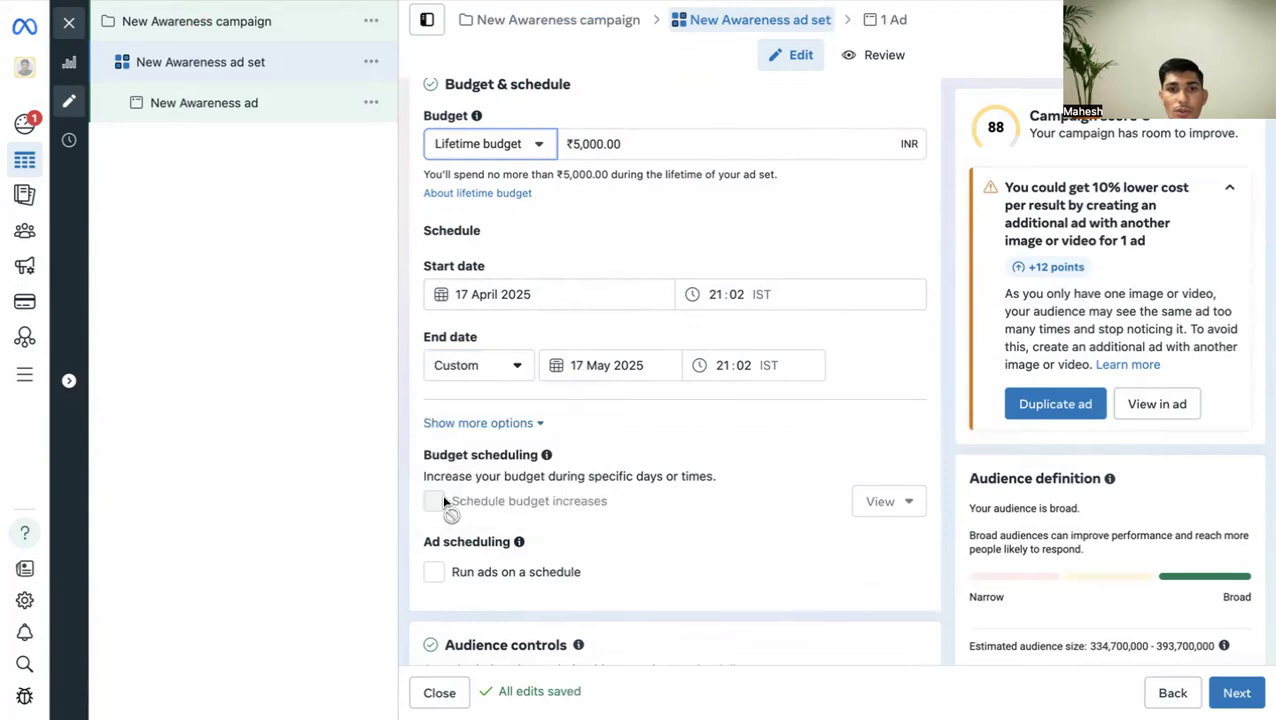
left_click(474, 375)
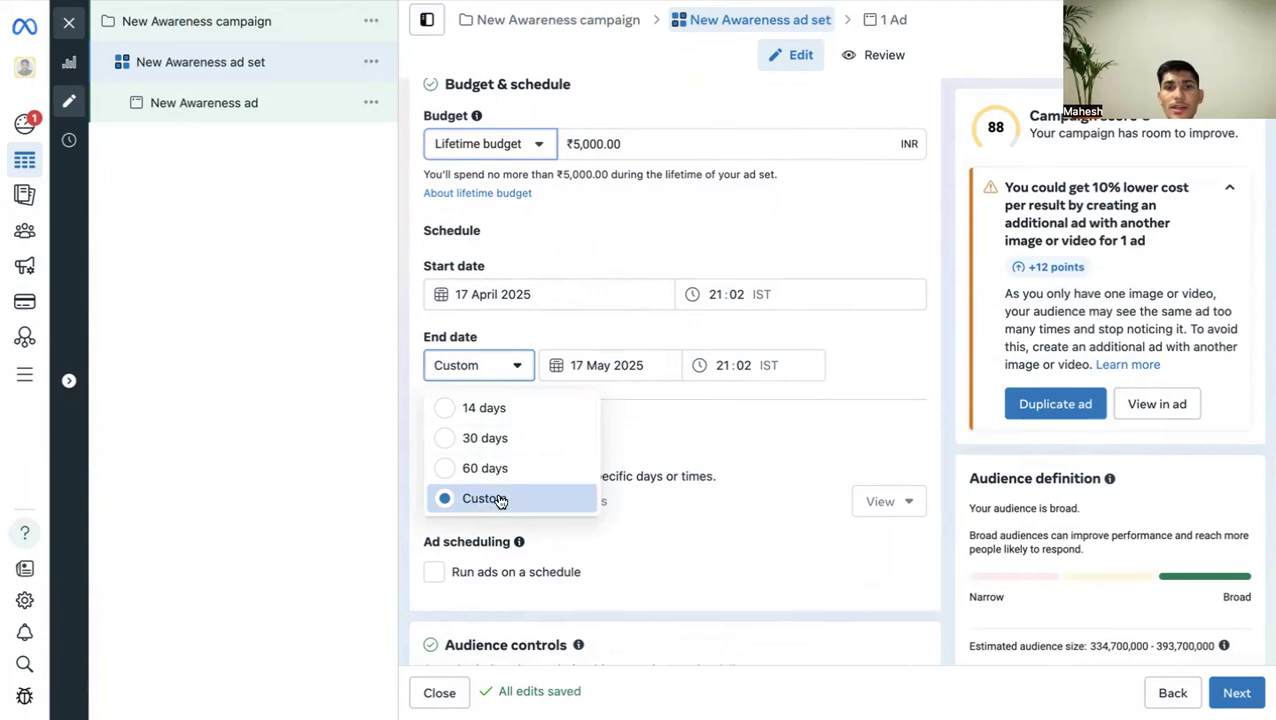
Set the ad set's custom end date to 21 May 2025.
left_click(572, 370)
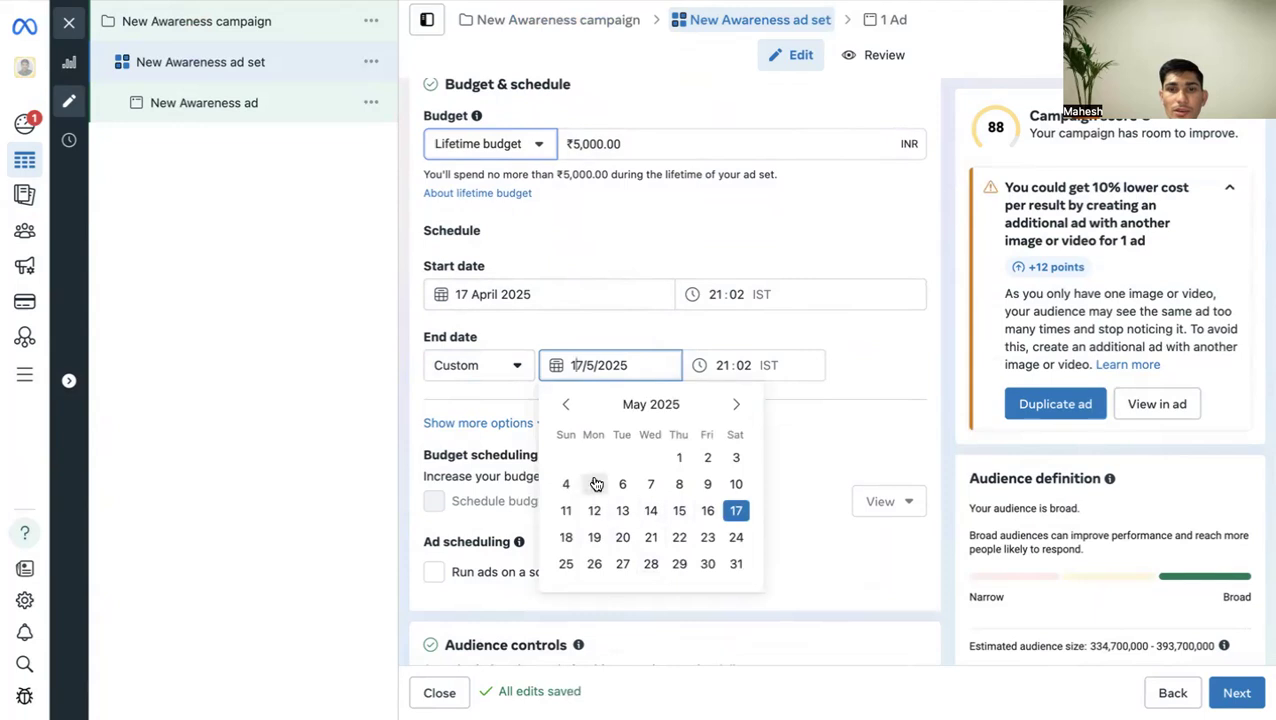
left_click(651, 537)
left_click(720, 294)
left_click(720, 365)
left_click(525, 316)
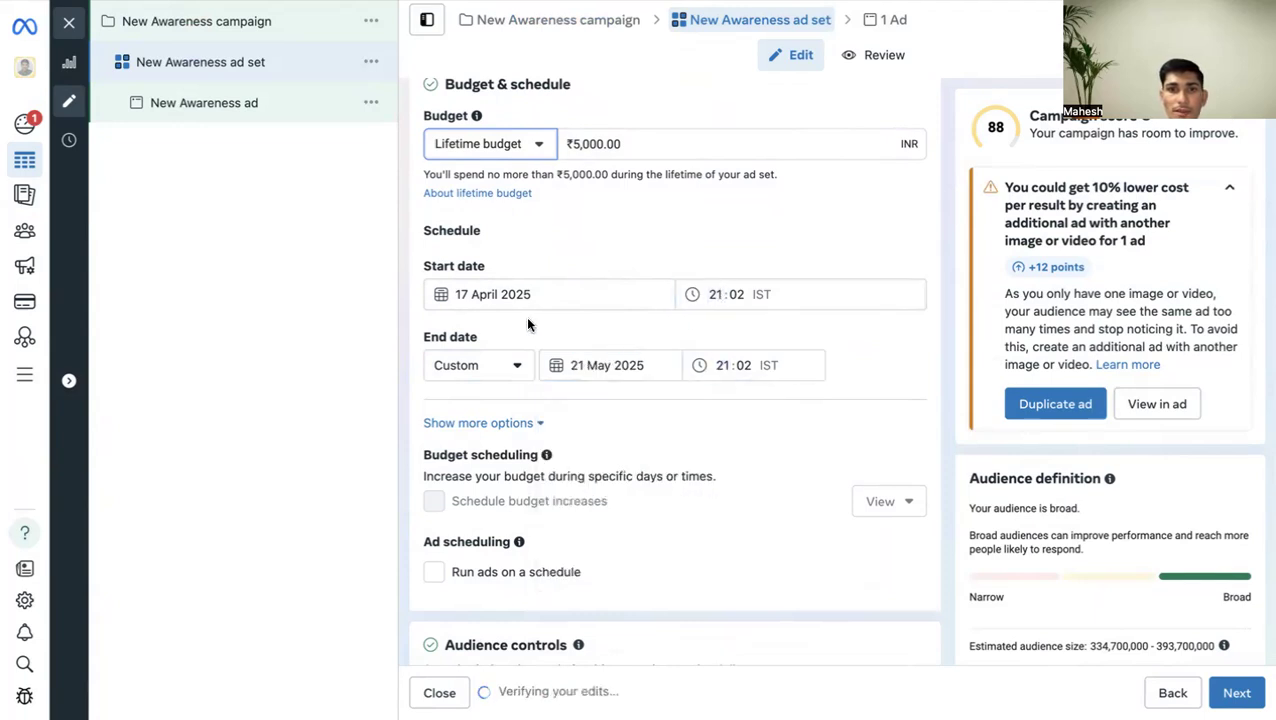
Expand the additional schedule options covering budget scheduling and ad scheduling.
scroll(599, 291, "down", 1)
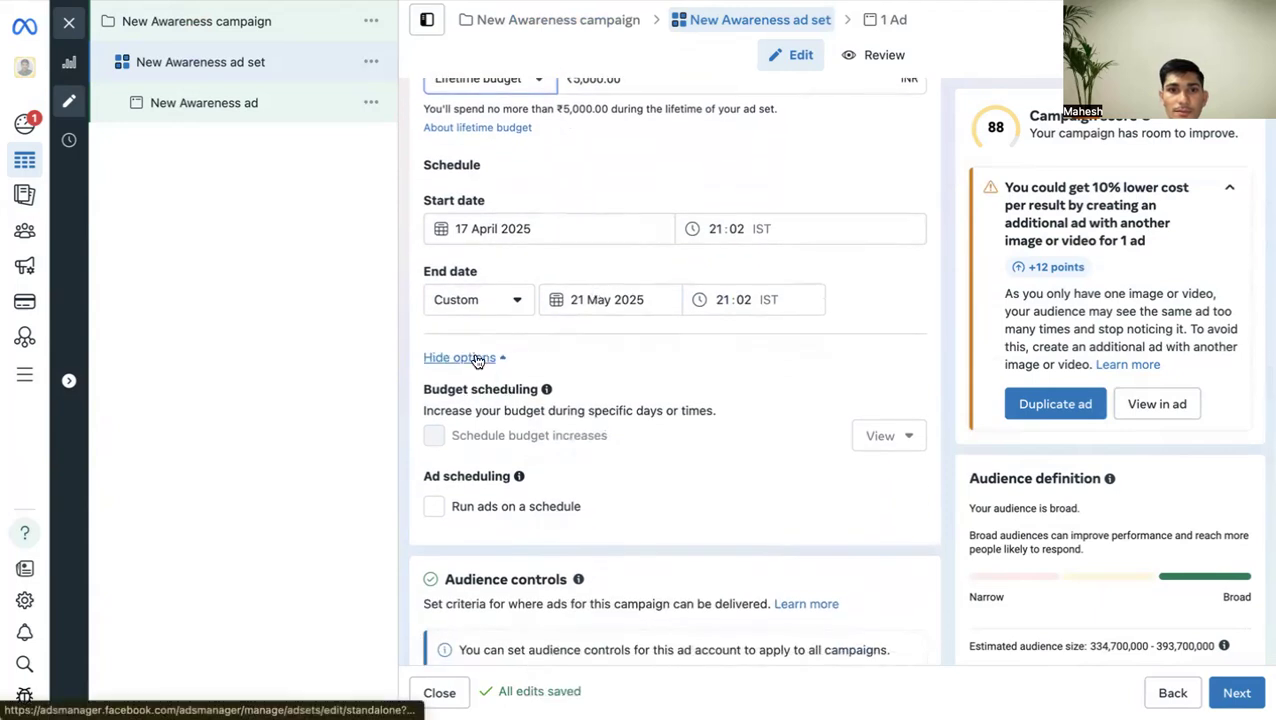
left_click(477, 358)
left_click(488, 357)
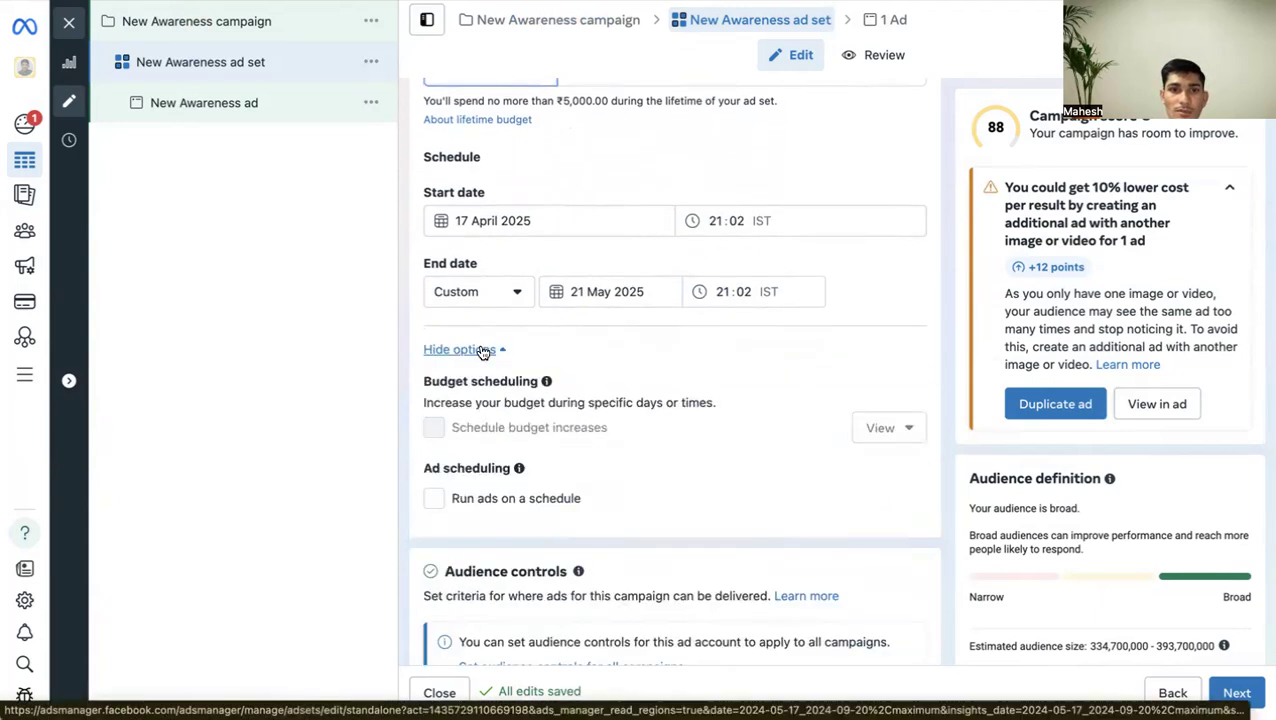
scroll(620, 370, "down", 2)
Switch the ad set's budget type between Daily budget and Lifetime budget for comparison, leaving it on Daily budget.
scroll(723, 345, "up", 5)
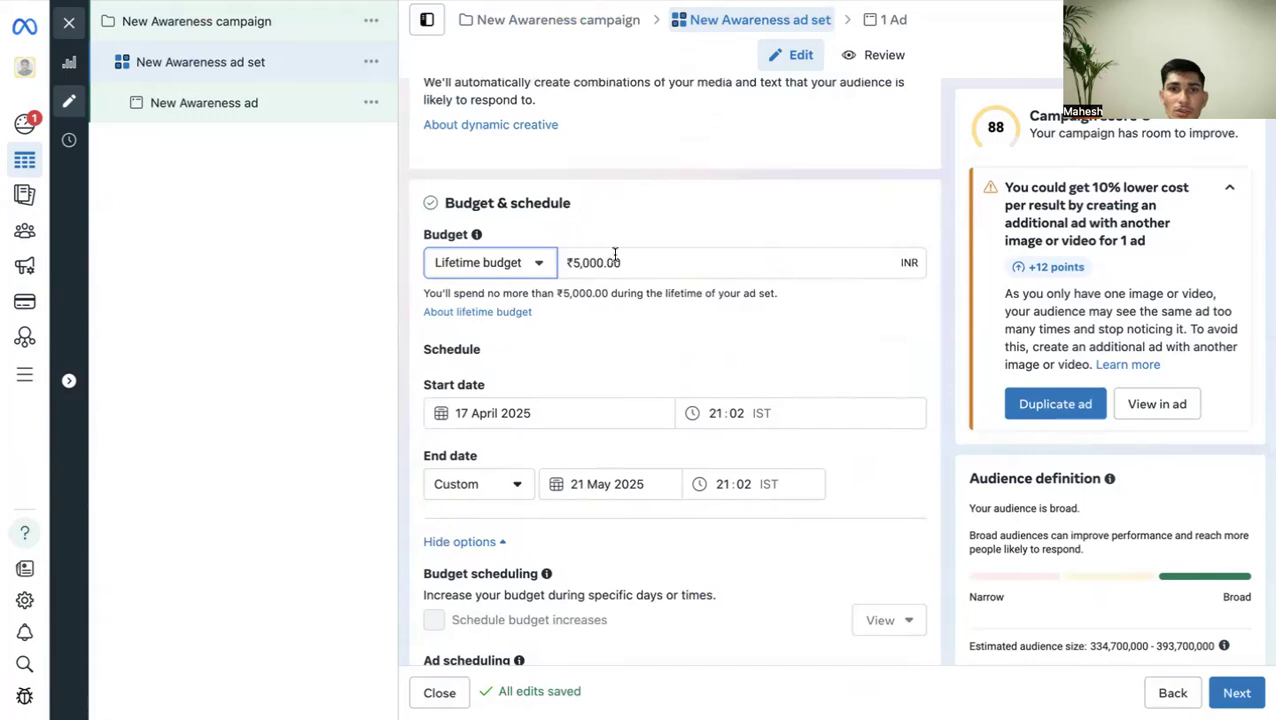
left_click(476, 265)
left_click(447, 302)
left_click(471, 260)
left_click(540, 280)
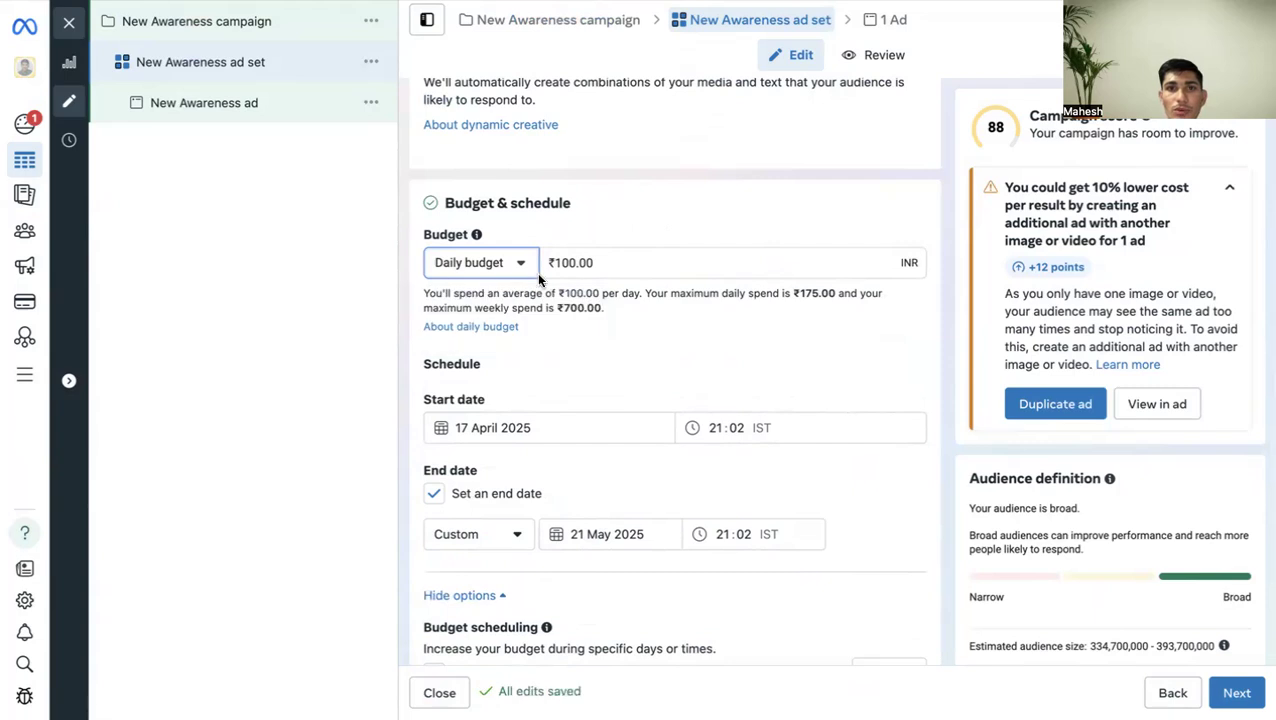
left_click(466, 270)
left_click(447, 333)
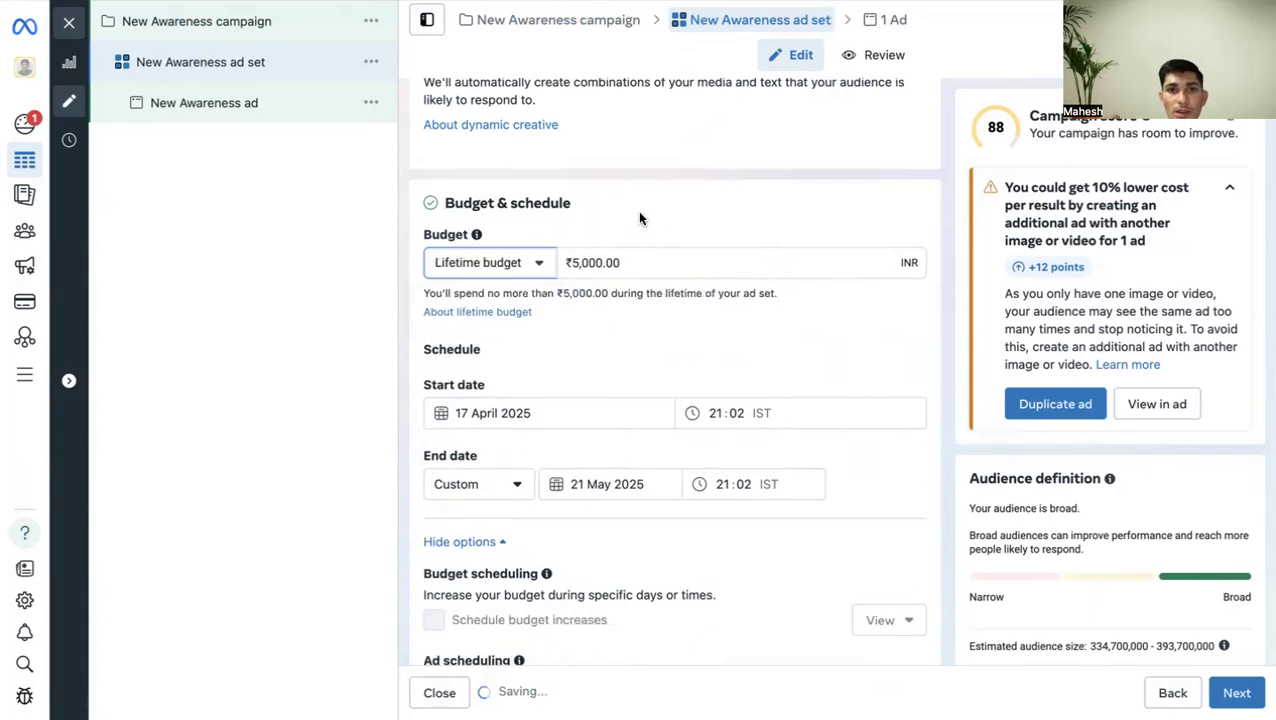
left_click(484, 262)
left_click(460, 302)
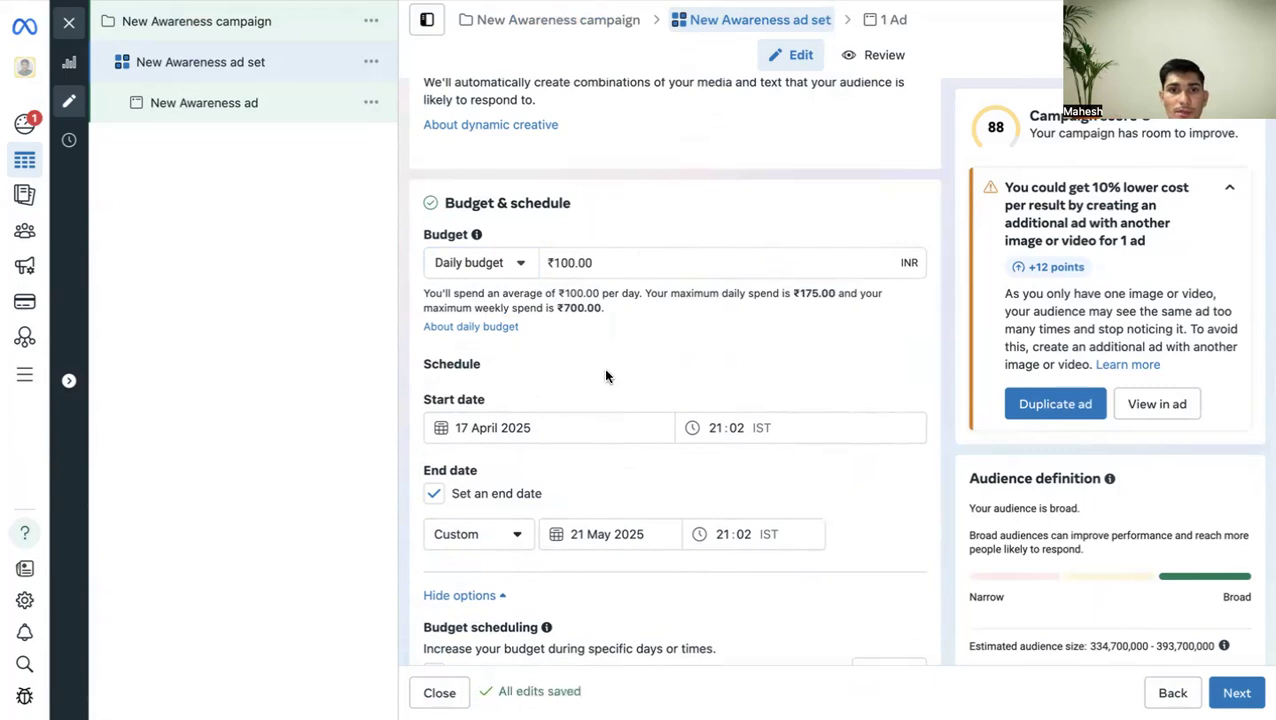
Examine the availability of the Run ads on a schedule option under the daily budget.
scroll(604, 373, "down", 1)
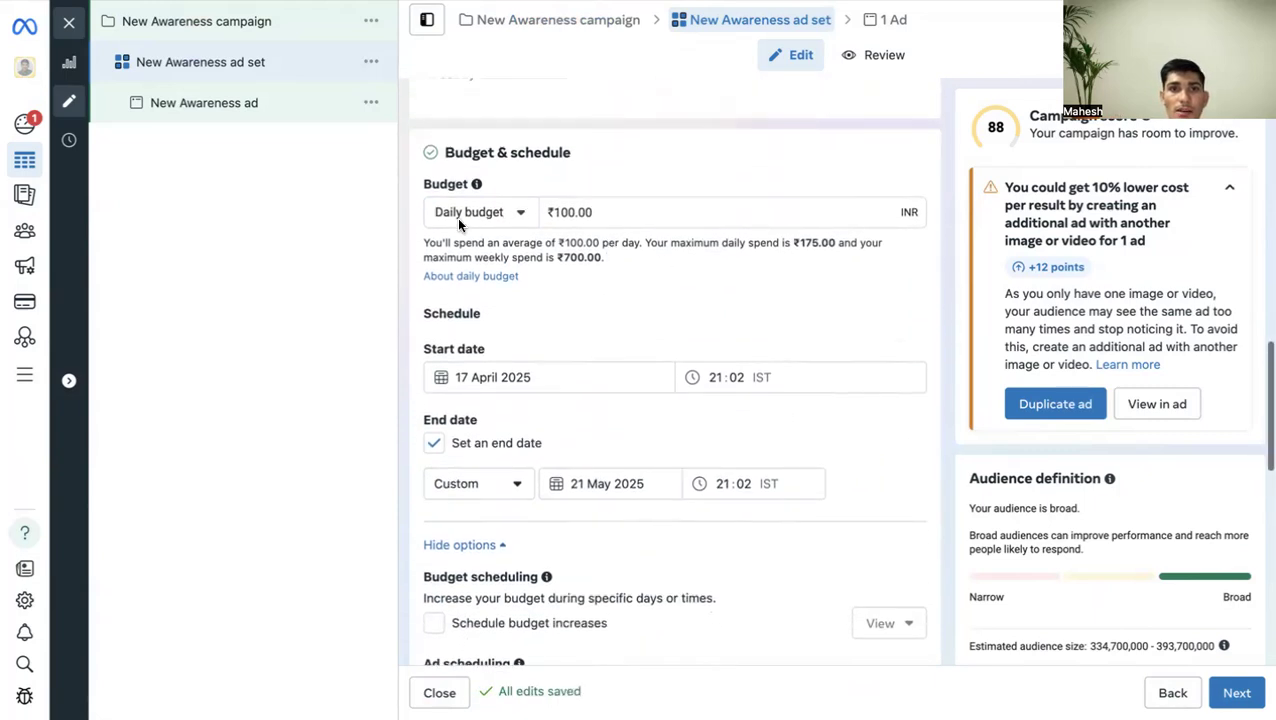
scroll(566, 345, "down", 3)
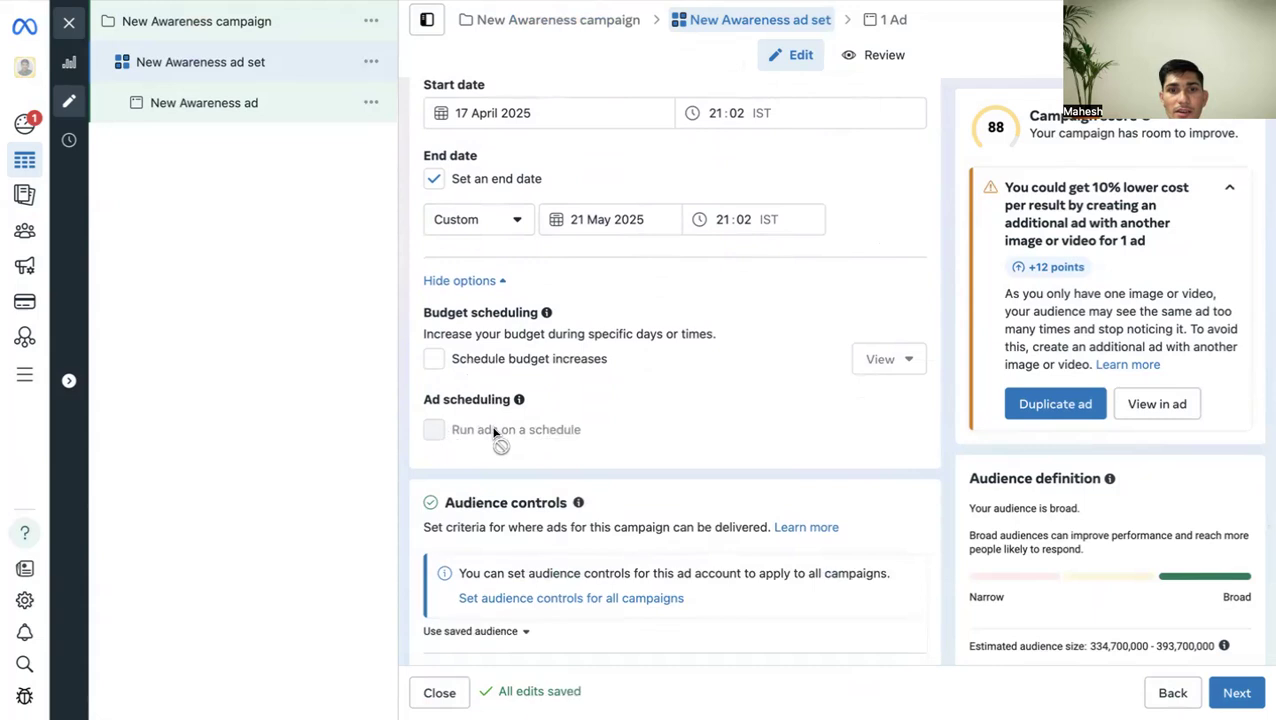
left_click_drag(448, 431, 562, 434)
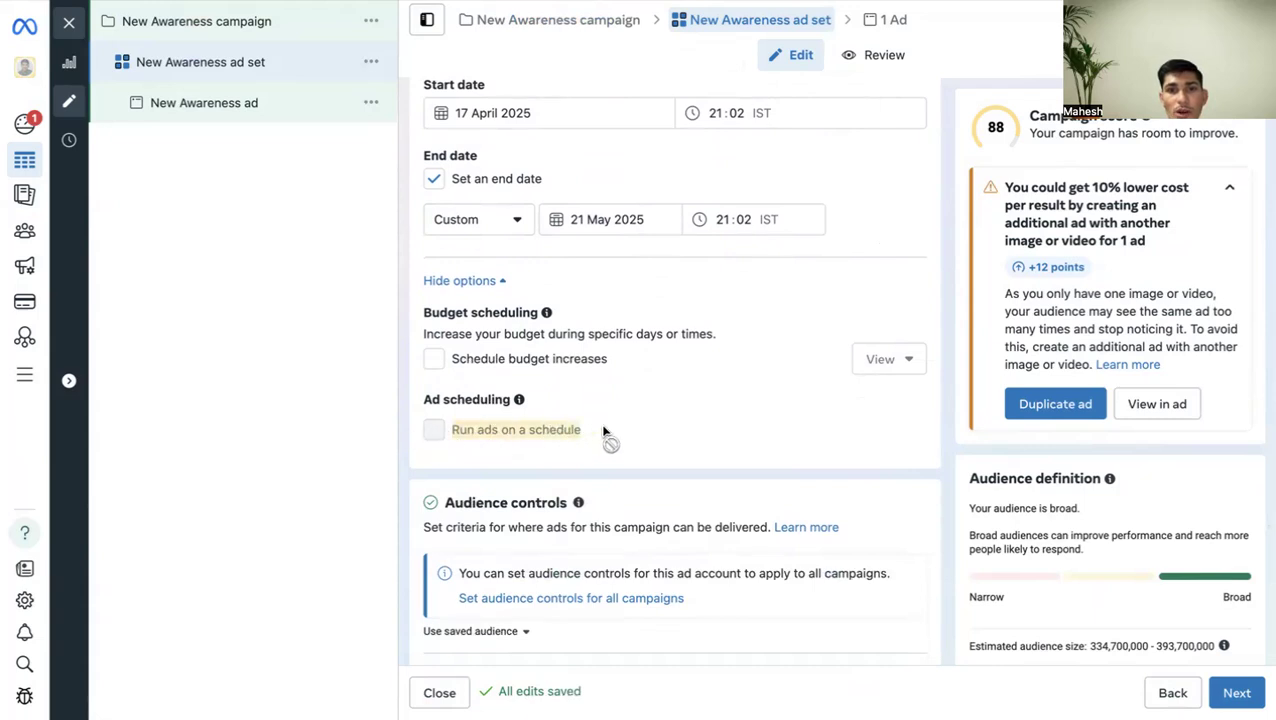
Switch the ad set to Lifetime budget and enable Run ads on a schedule.
scroll(610, 369, "up", 3)
left_click(450, 170)
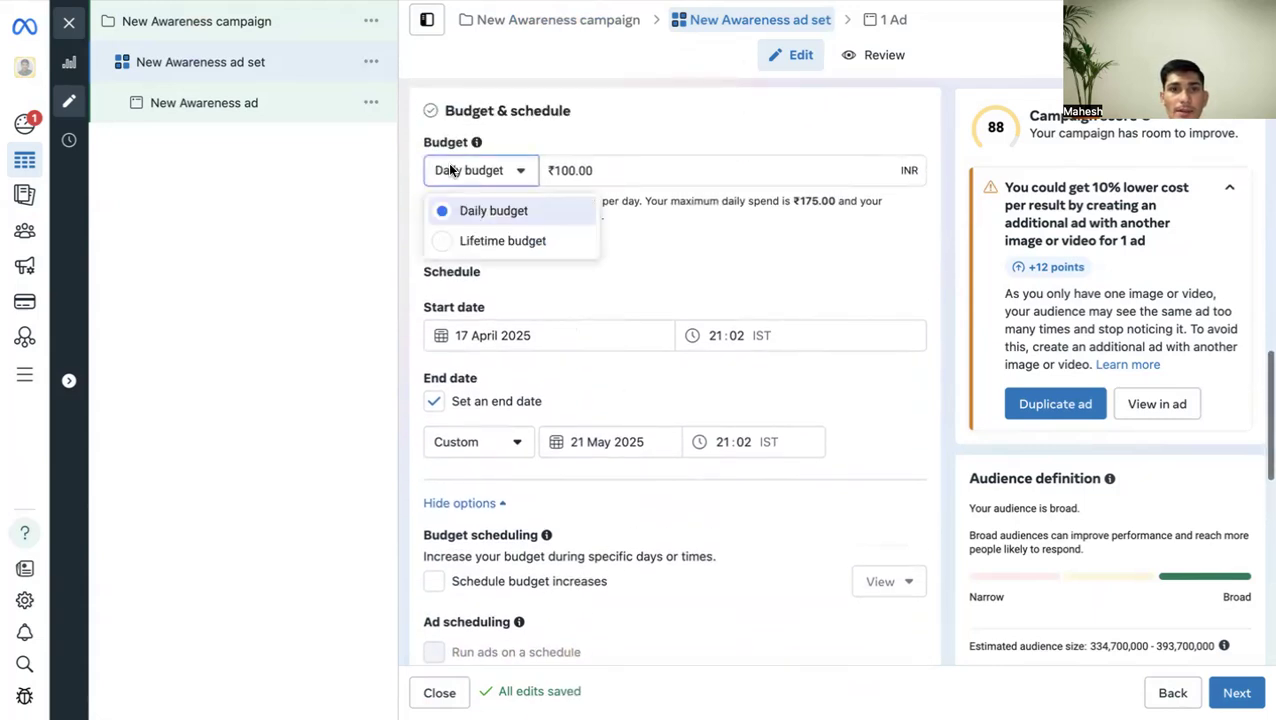
left_click(443, 240)
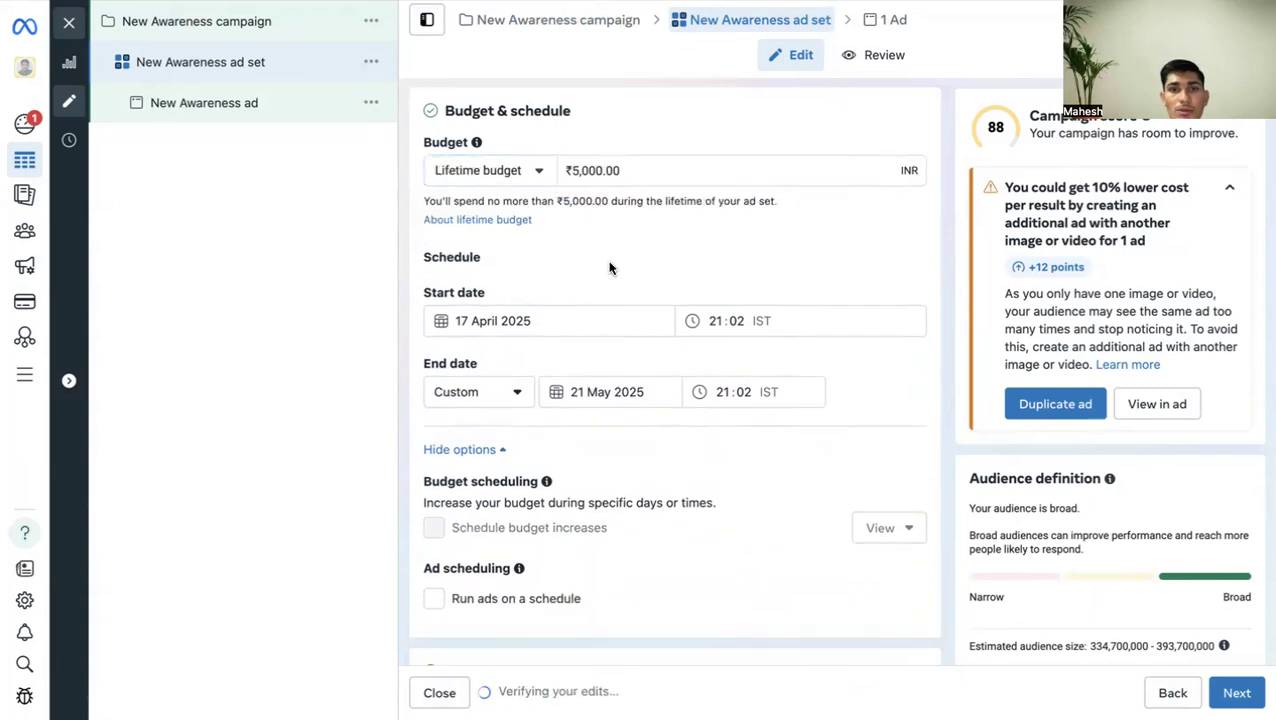
scroll(610, 268, "down", 3)
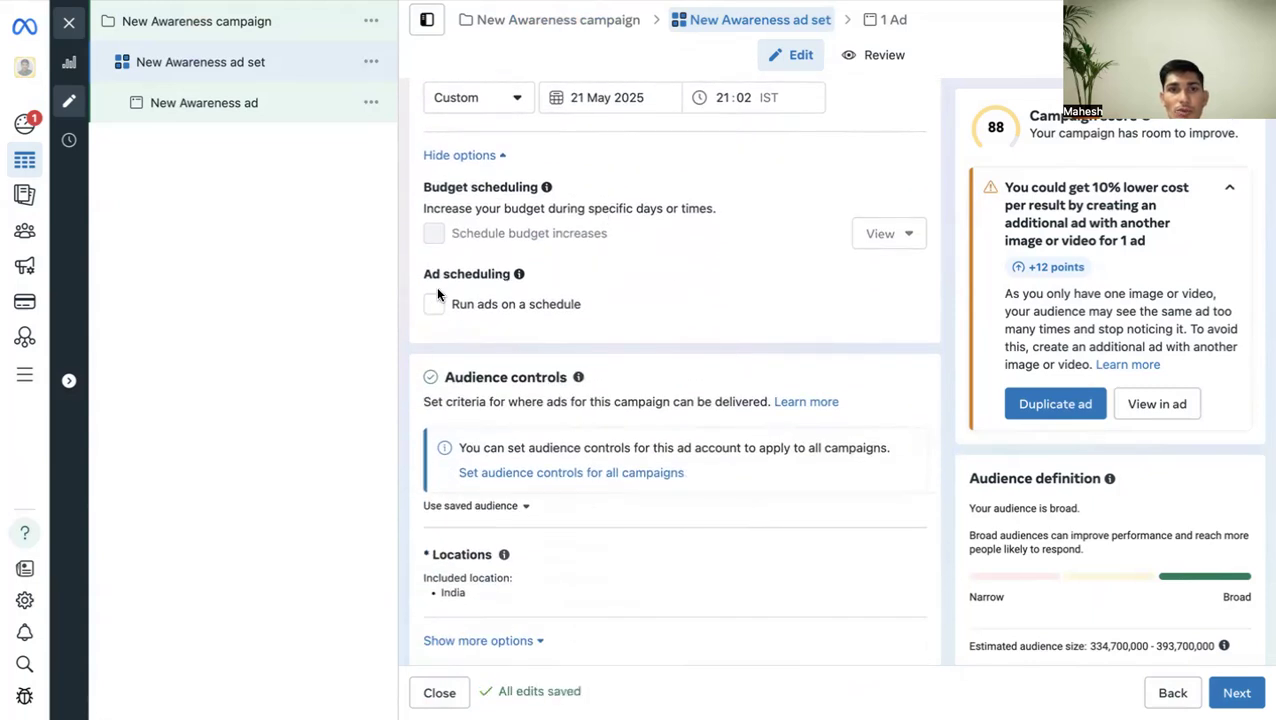
left_click(443, 312)
scroll(549, 340, "down", 4)
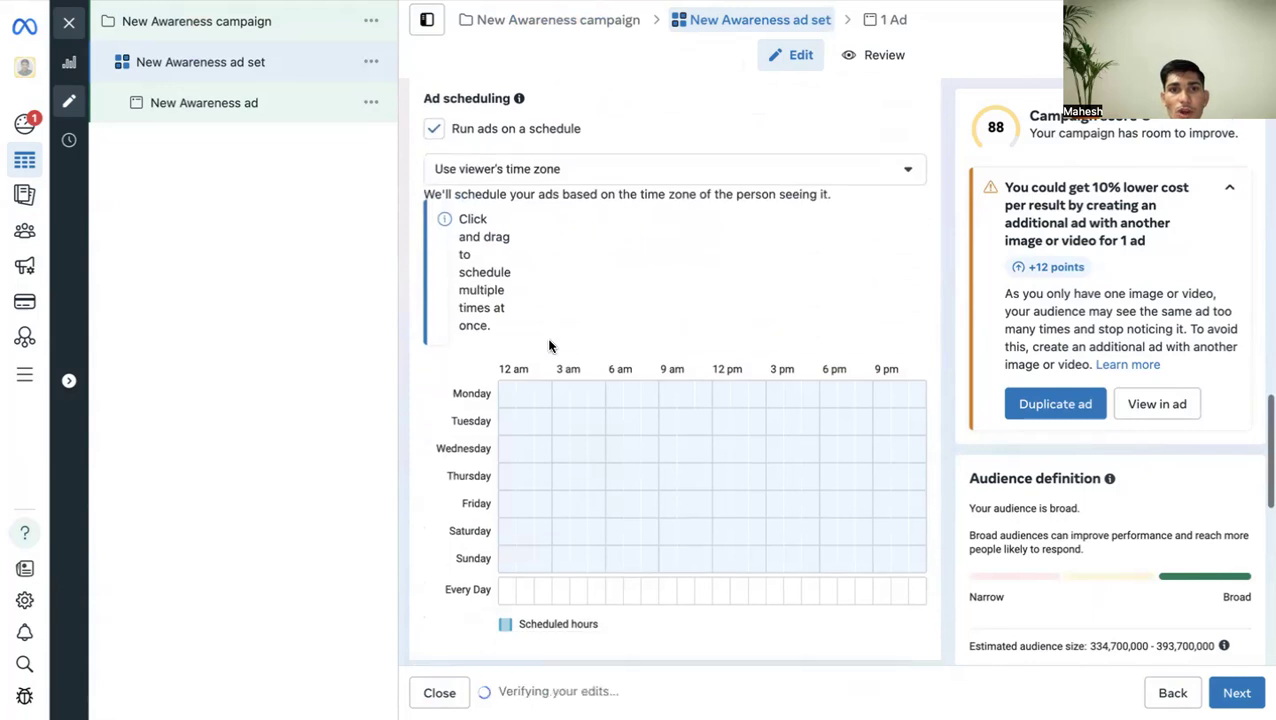
Schedule the ads for 10 am to 11 pm from Monday through Saturday.
scroll(601, 233, "up", 2)
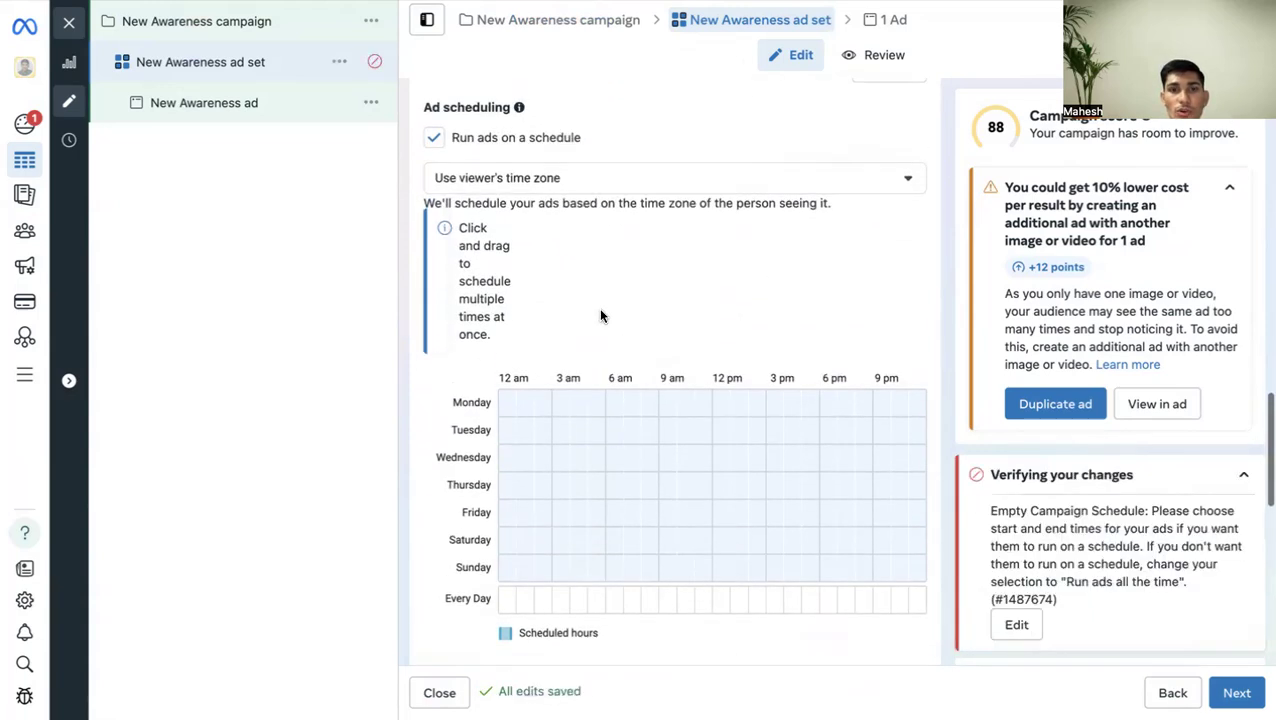
scroll(601, 313, "down", 3)
scroll(586, 286, "up", 1)
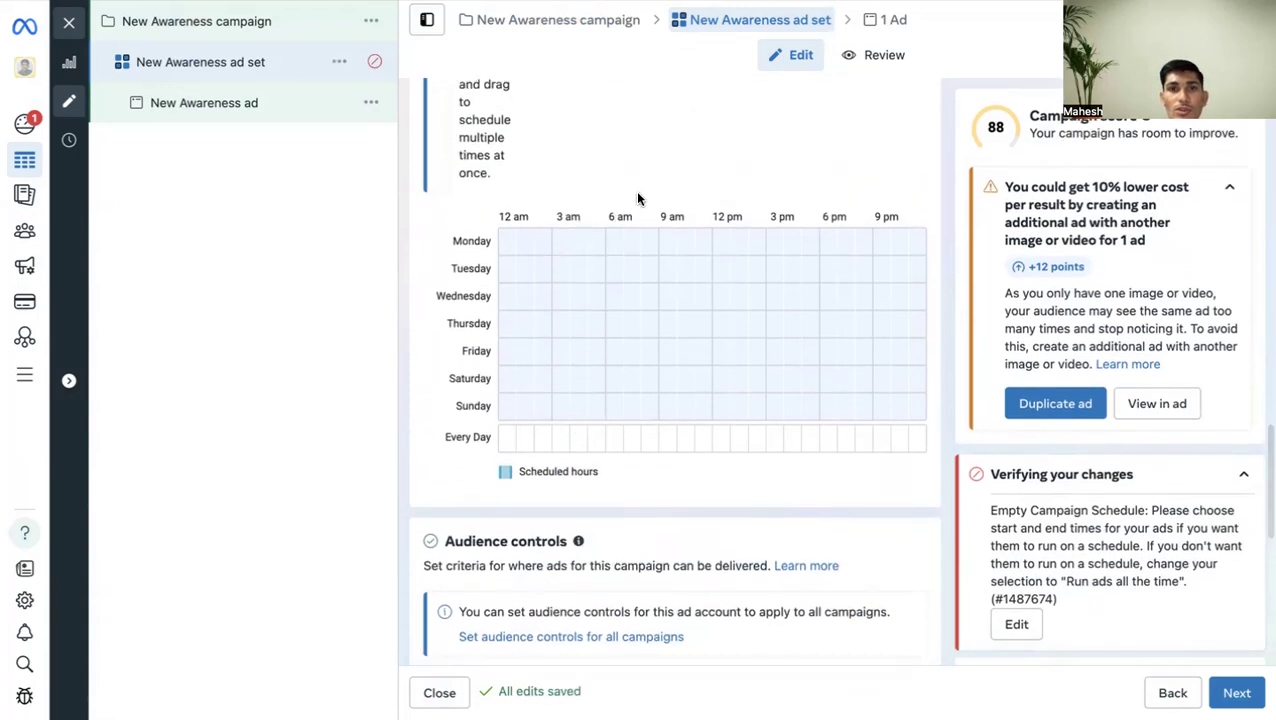
left_click_drag(692, 250, 892, 253)
left_click_drag(685, 282, 898, 386)
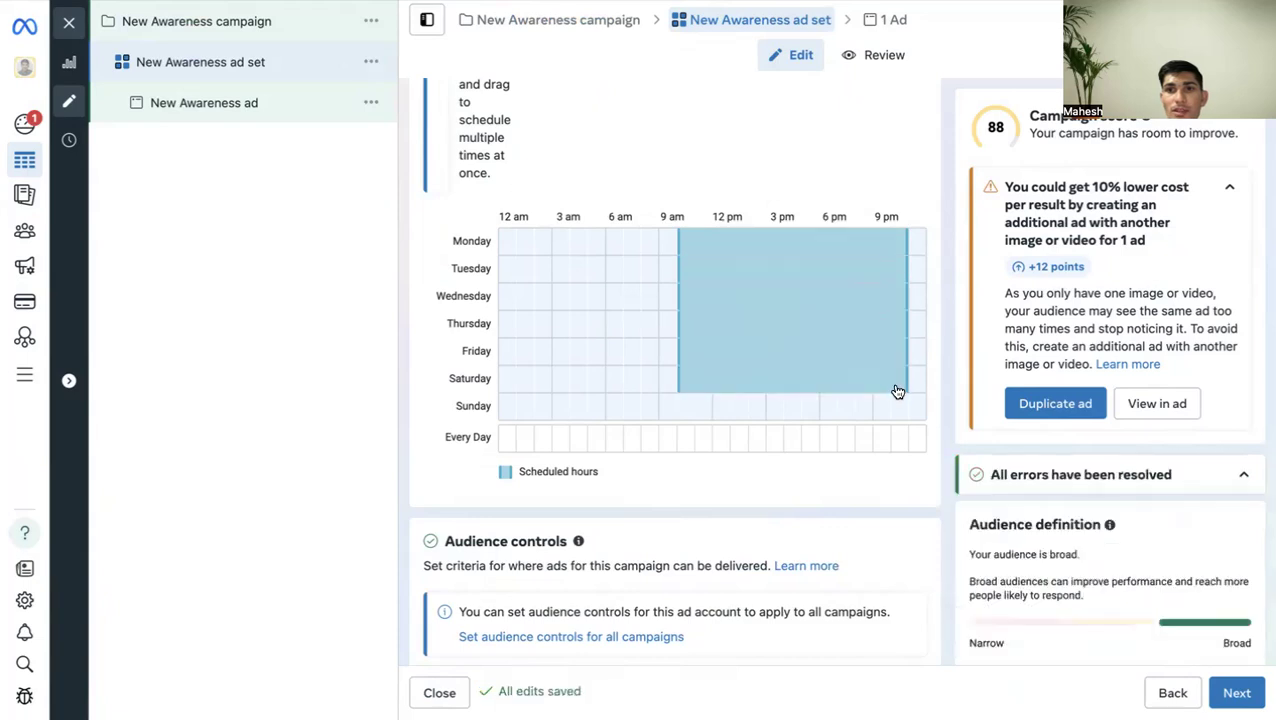
Return the budget type to Daily budget and check its effect on the Ad scheduling option.
scroll(720, 194, "up", 5)
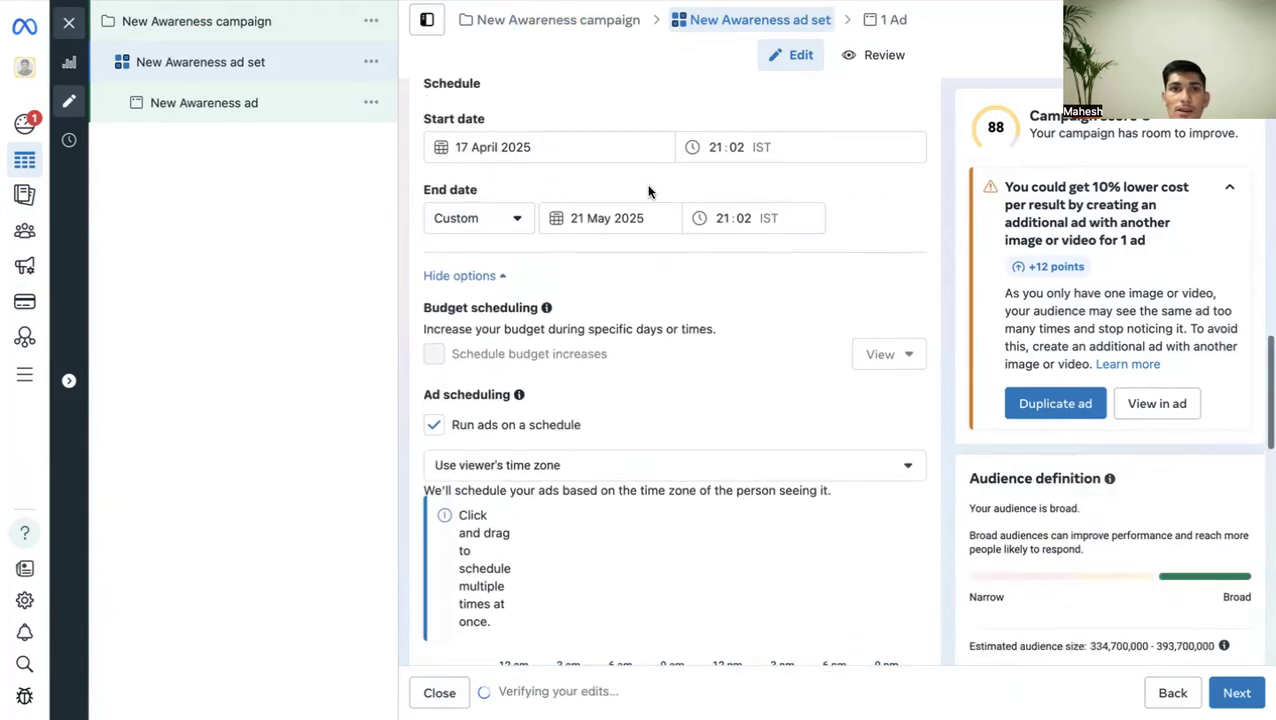
scroll(486, 165, "up", 2)
left_click(459, 128)
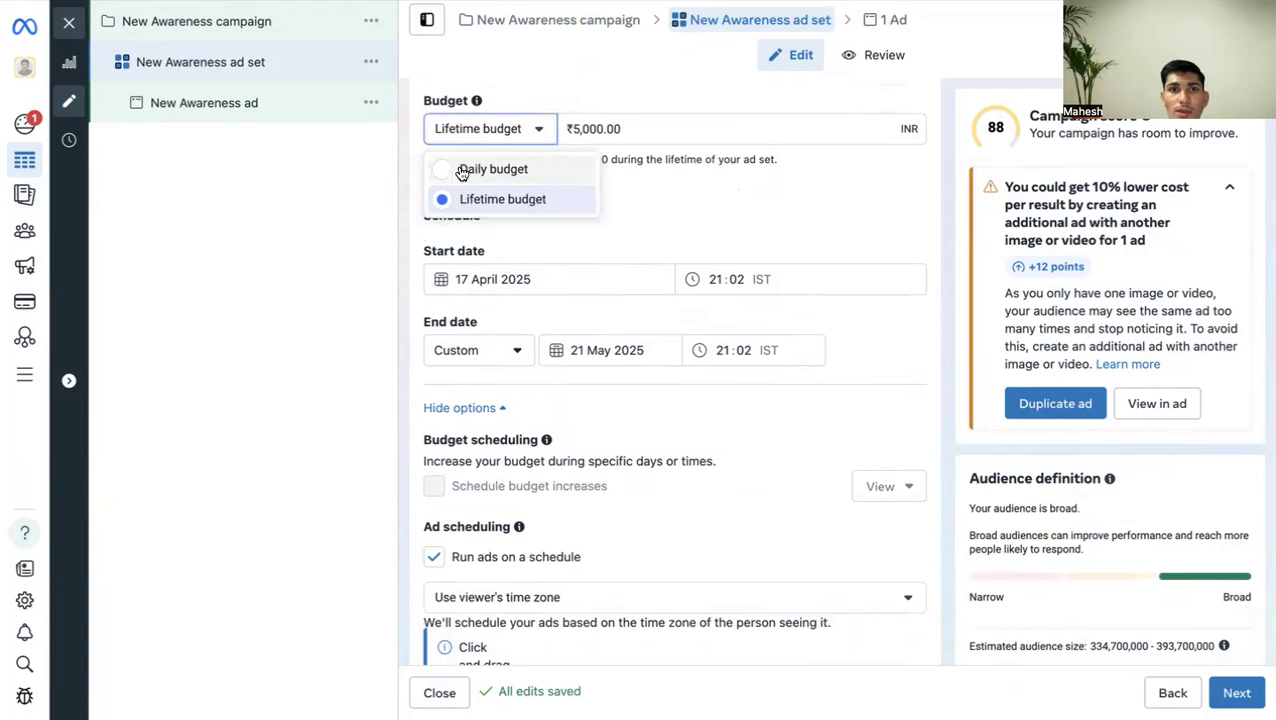
left_click(493, 169)
scroll(584, 310, "down", 5)
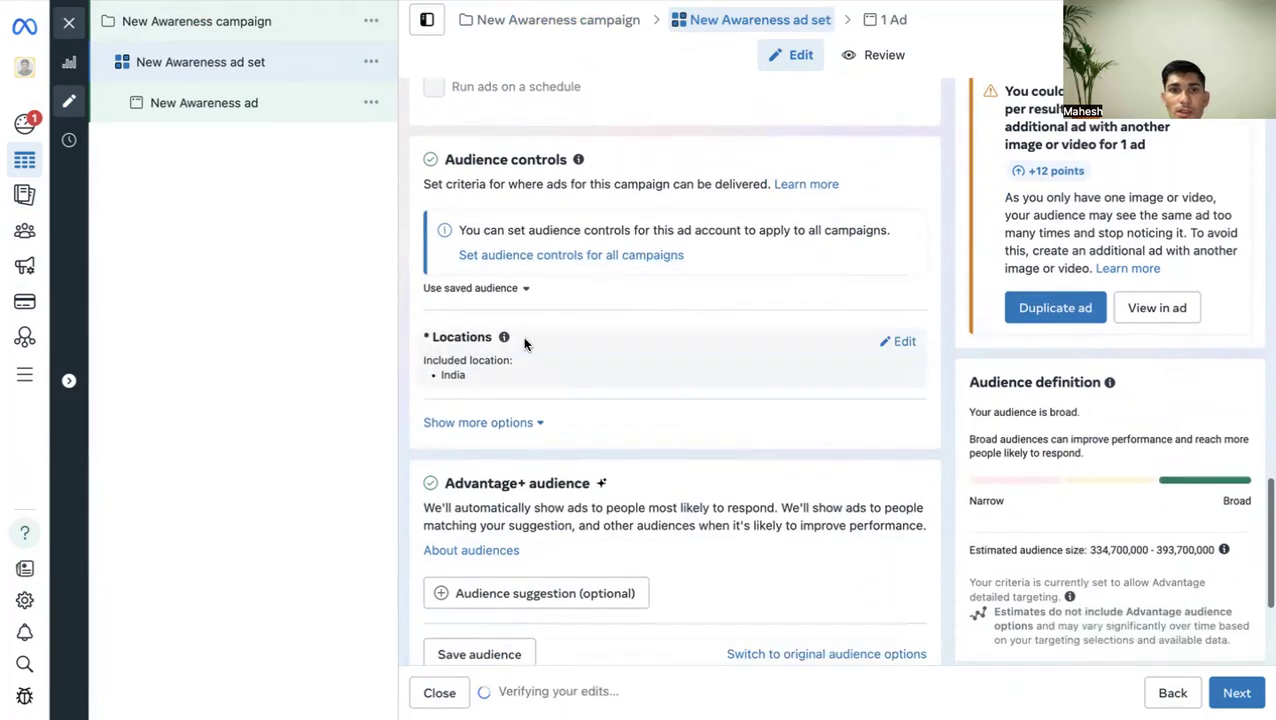
scroll(579, 300, "up", 2)
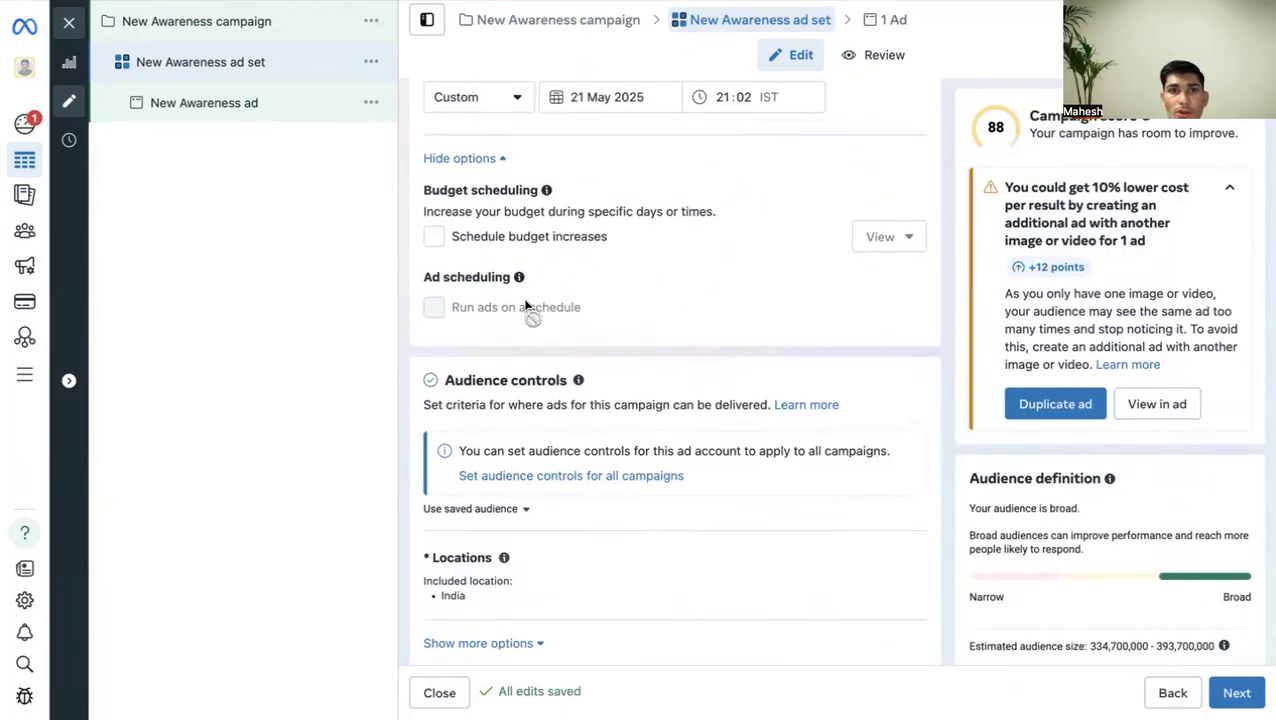
Change the budget type back to Lifetime budget and turn on Run ads on a schedule again.
scroll(635, 296, "up", 5)
left_click(446, 316)
left_click(462, 387)
scroll(664, 415, "down", 5)
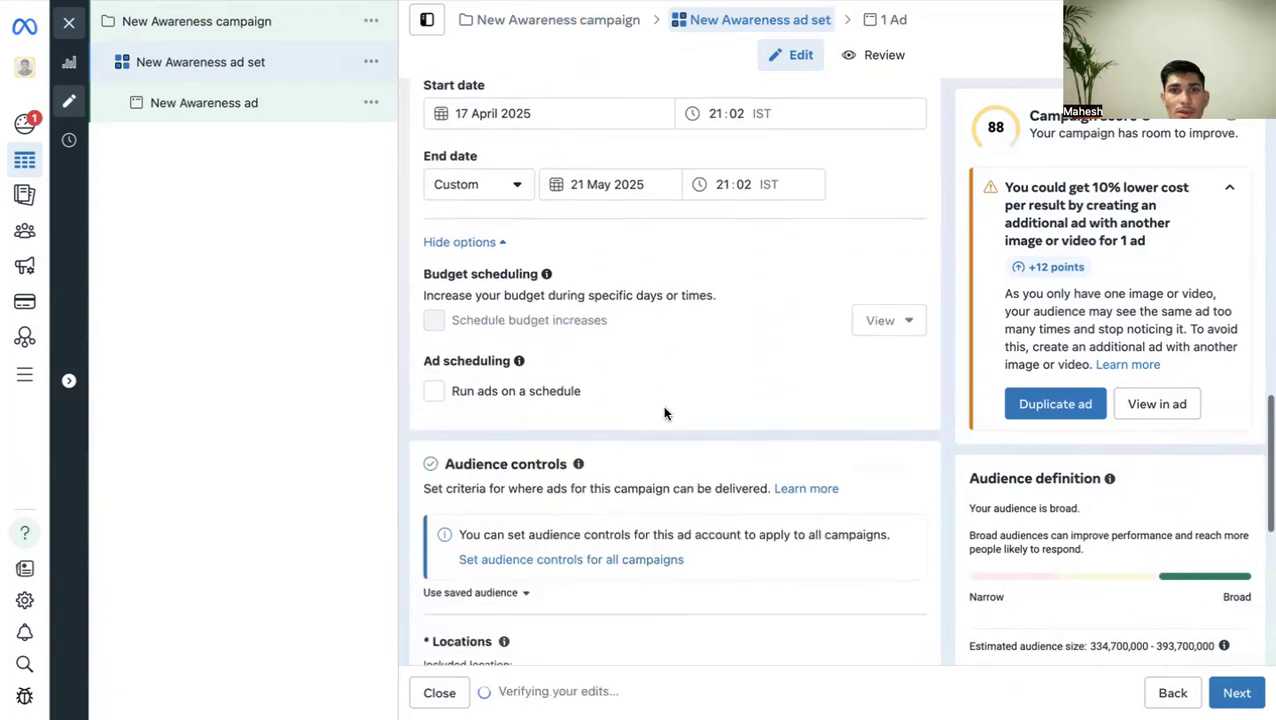
left_click(435, 193)
scroll(603, 310, "down", 3)
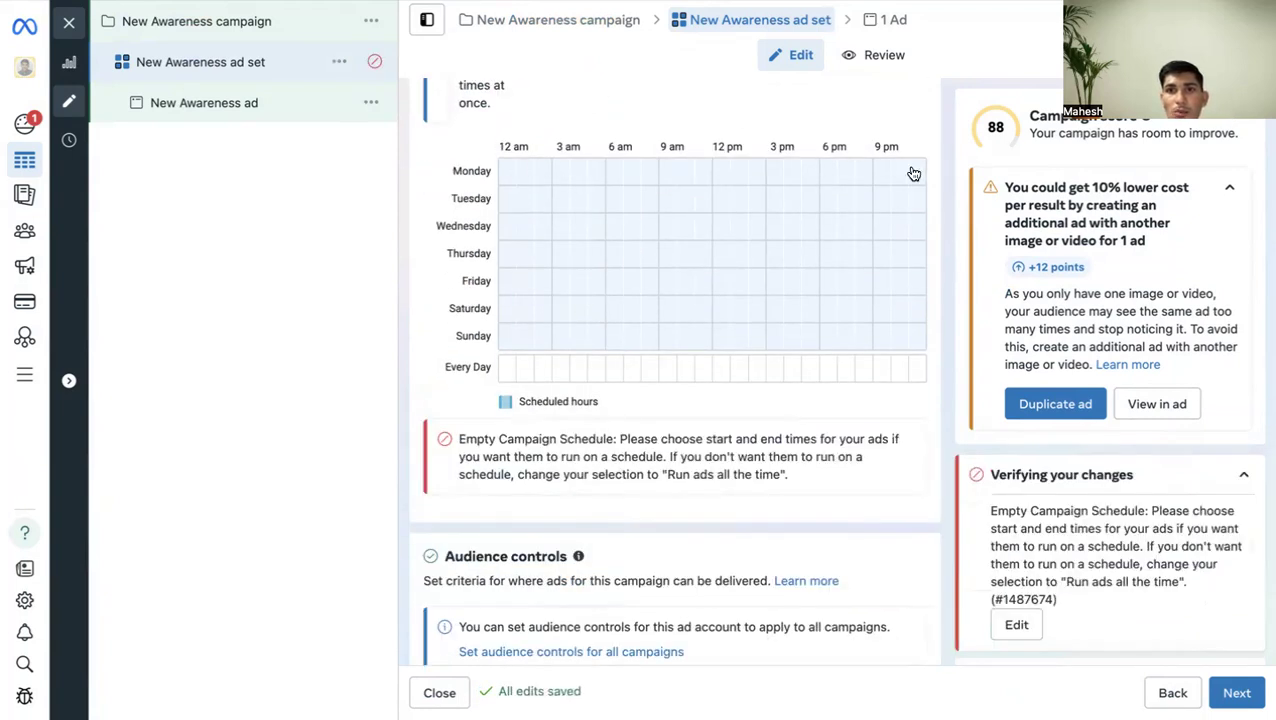
Schedule the ads for all hours Monday through Saturday, excluding 6 am to 11 am from Monday through Thursday.
left_click_drag(517, 177, 922, 186)
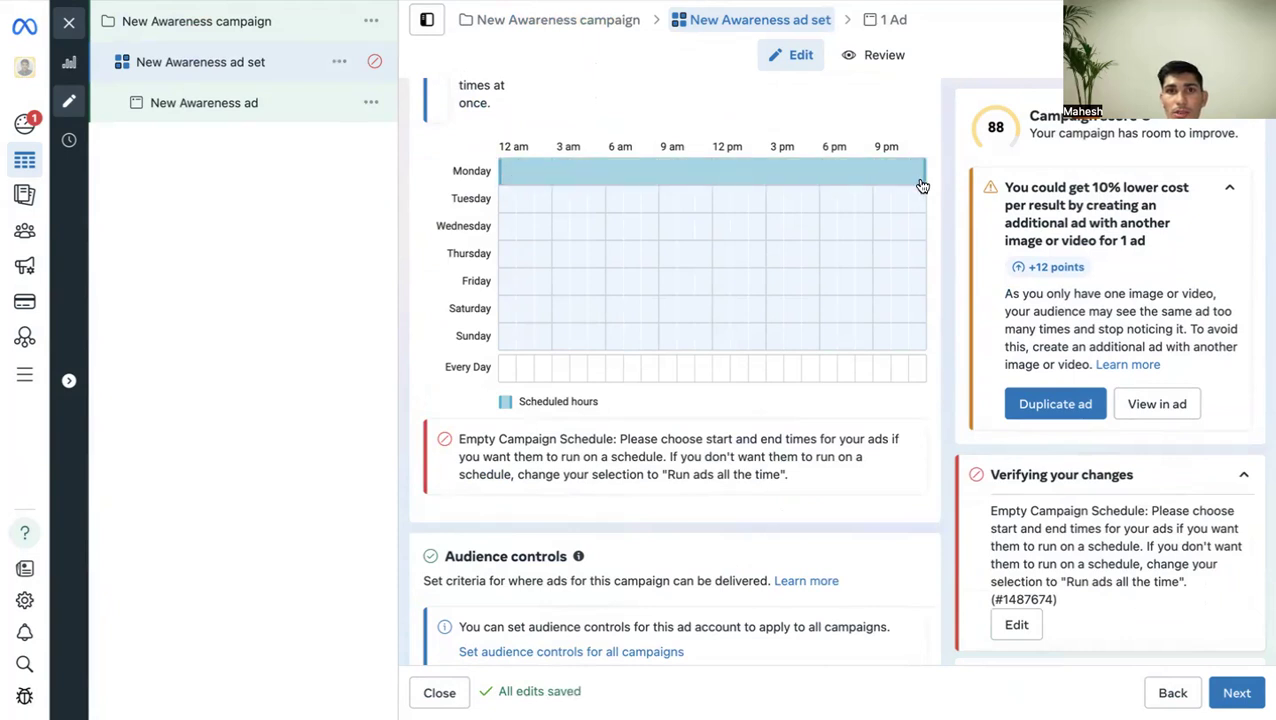
left_click_drag(504, 213, 925, 327)
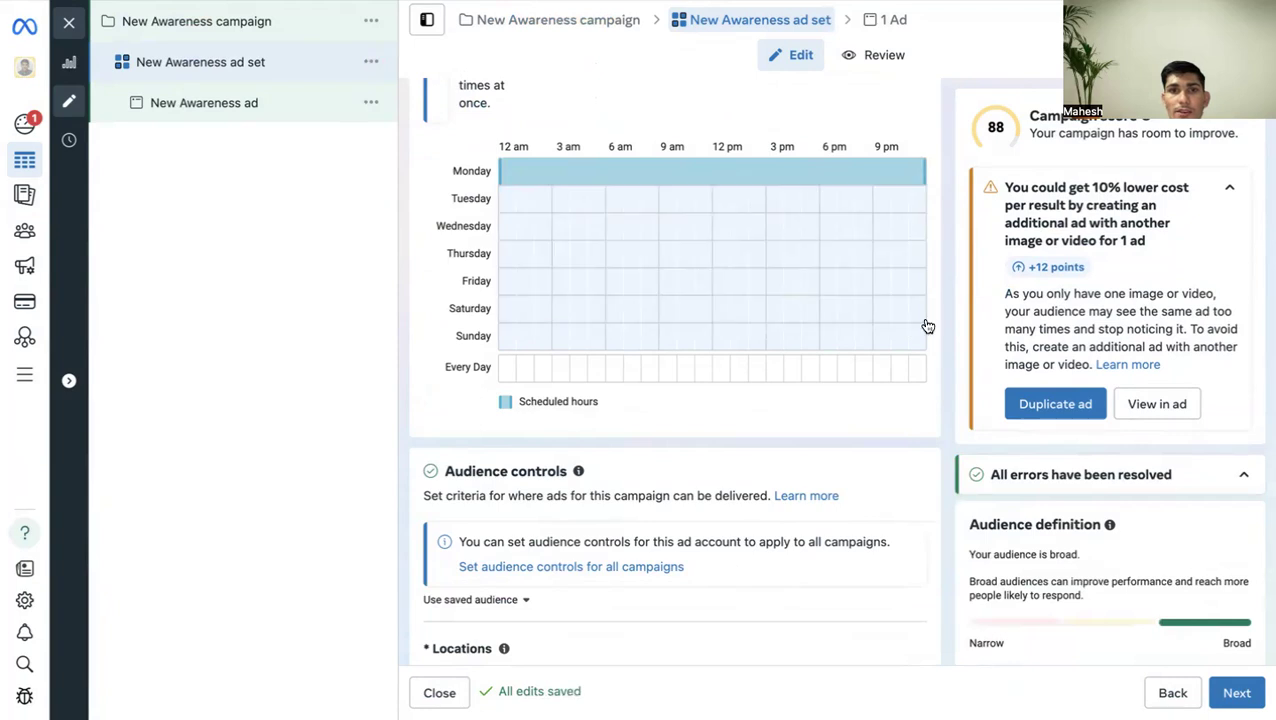
left_click(509, 203)
left_click_drag(509, 203, 906, 318)
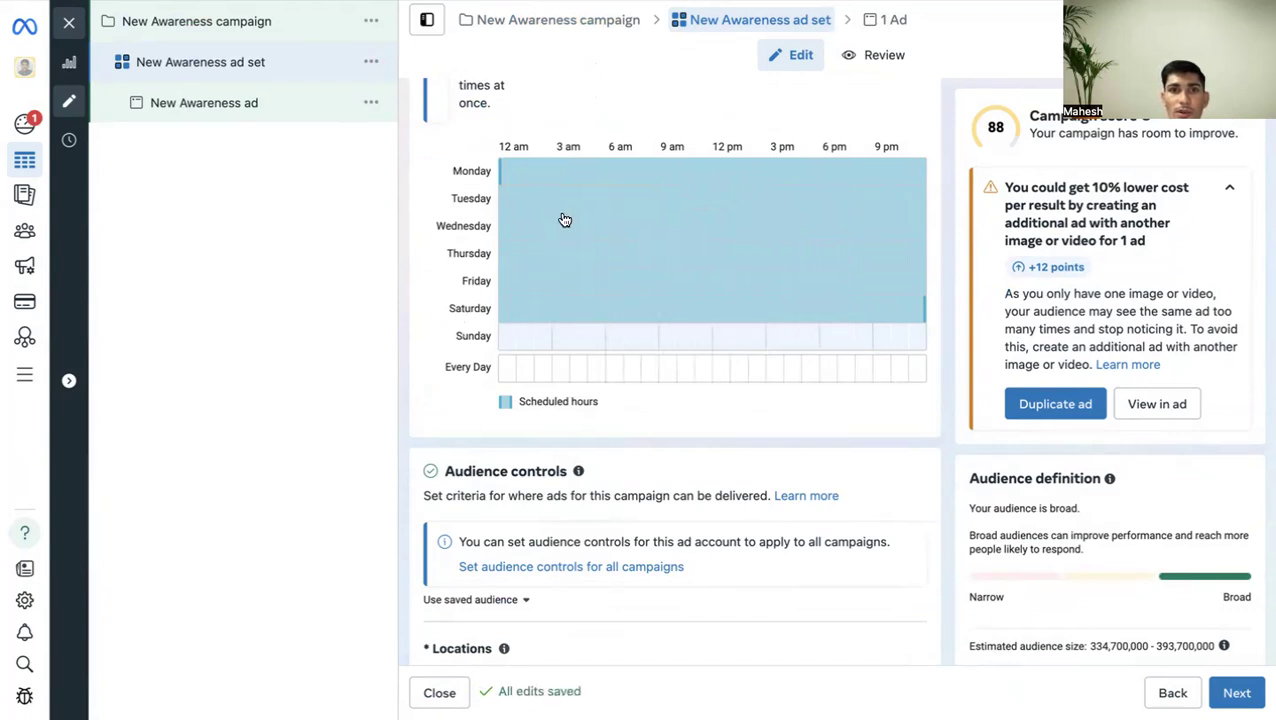
left_click_drag(617, 182, 688, 180)
left_click_drag(613, 197, 692, 266)
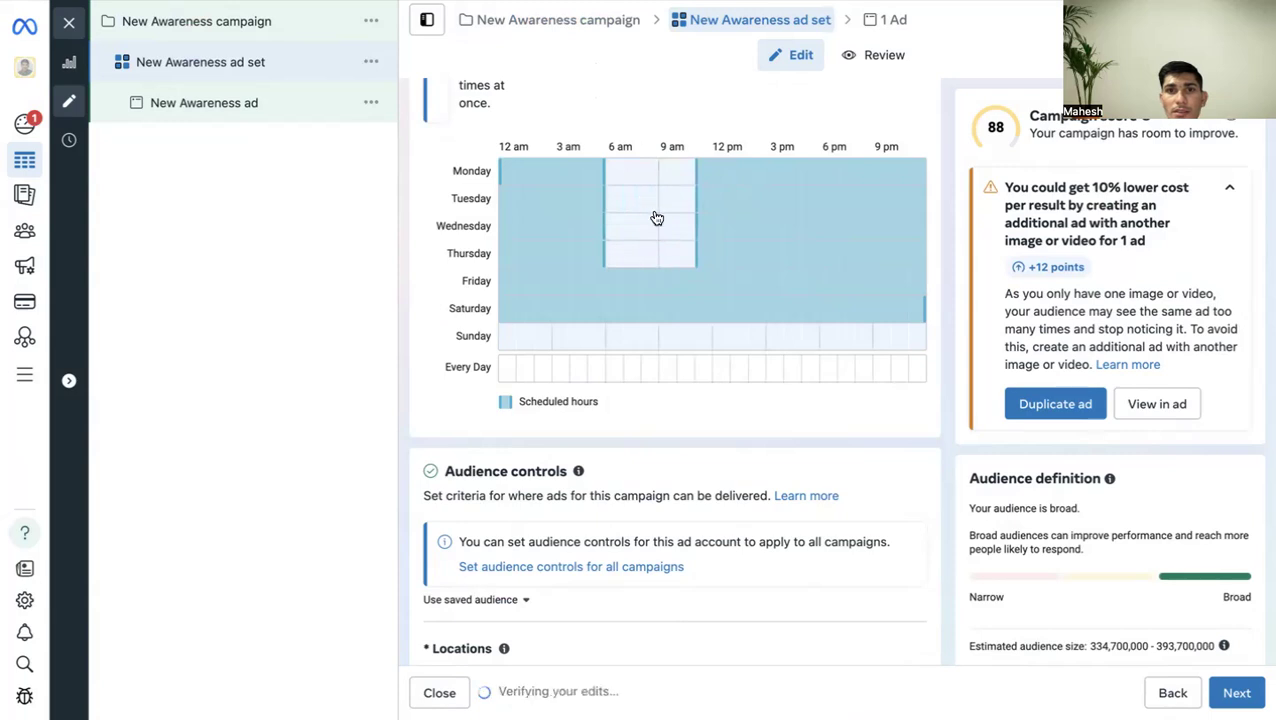
Review the ad set's lifetime budget, start and end dates, and ad scheduling settings.
scroll(649, 250, "up", 5)
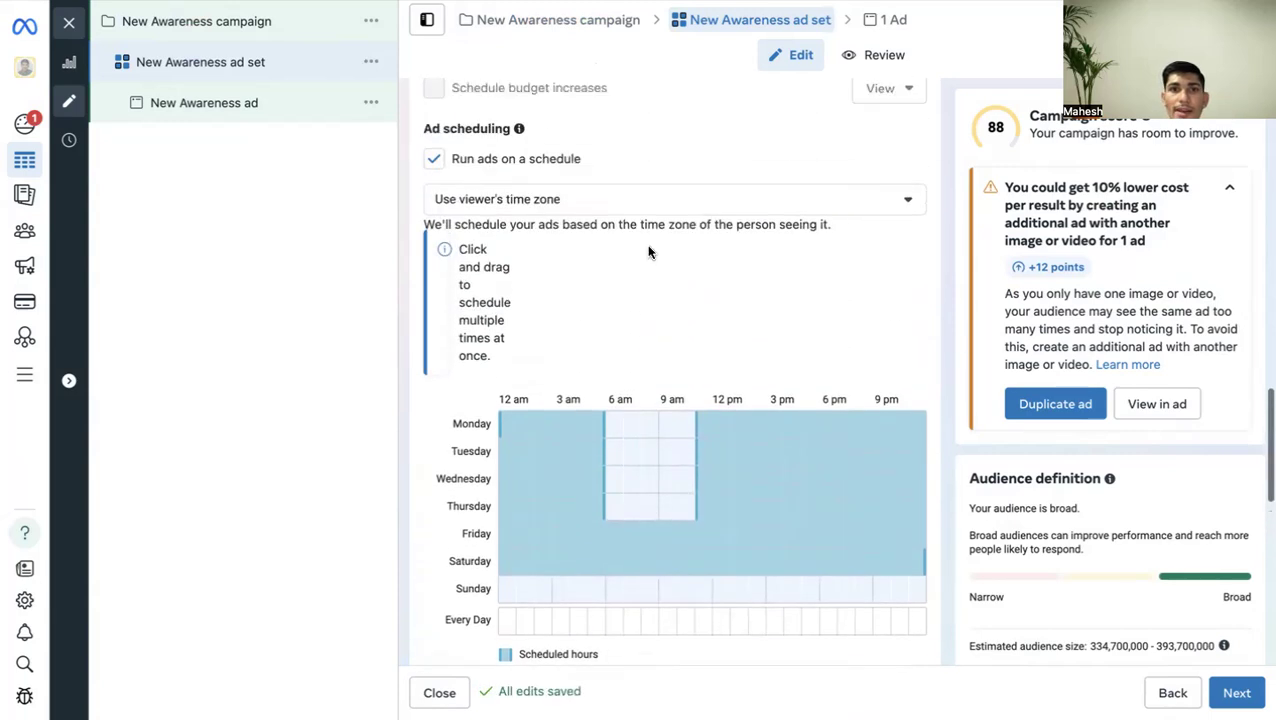
scroll(565, 198, "up", 2)
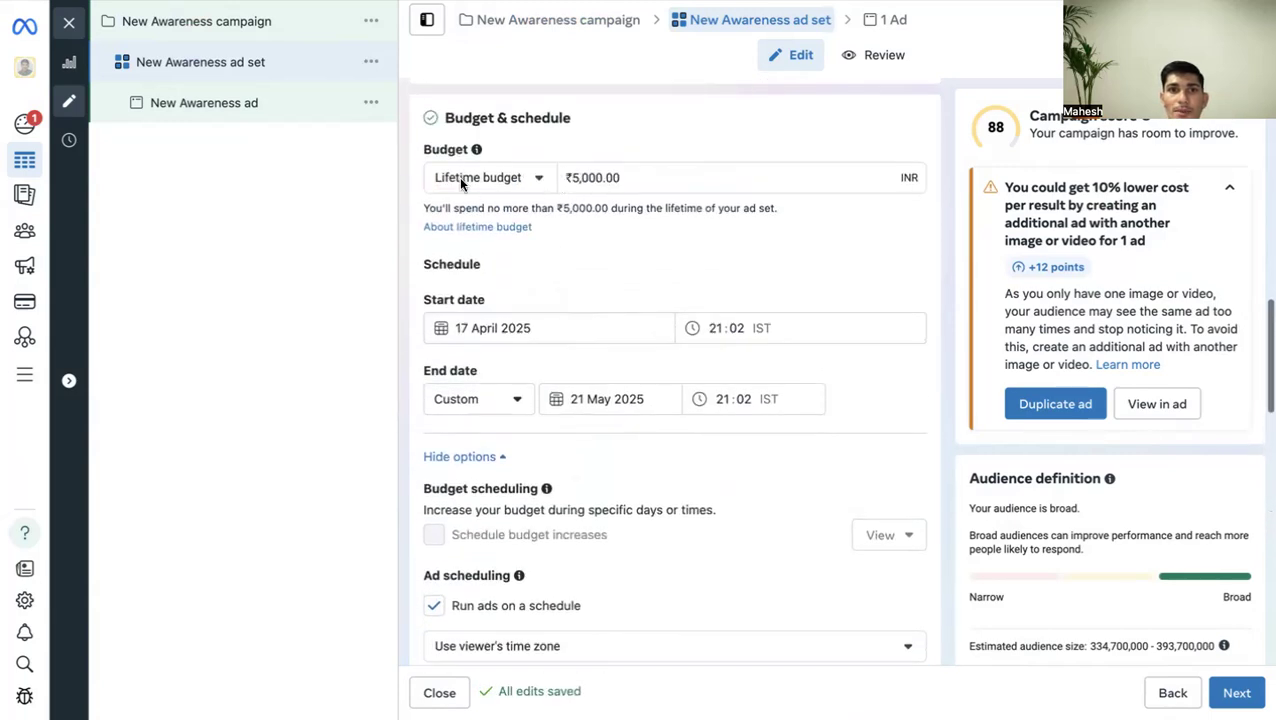
scroll(573, 270, "down", 1)
scroll(573, 270, "up", 1)
scroll(573, 270, "down", 6)
scroll(575, 274, "up", 5)
scroll(540, 220, "down", 1)
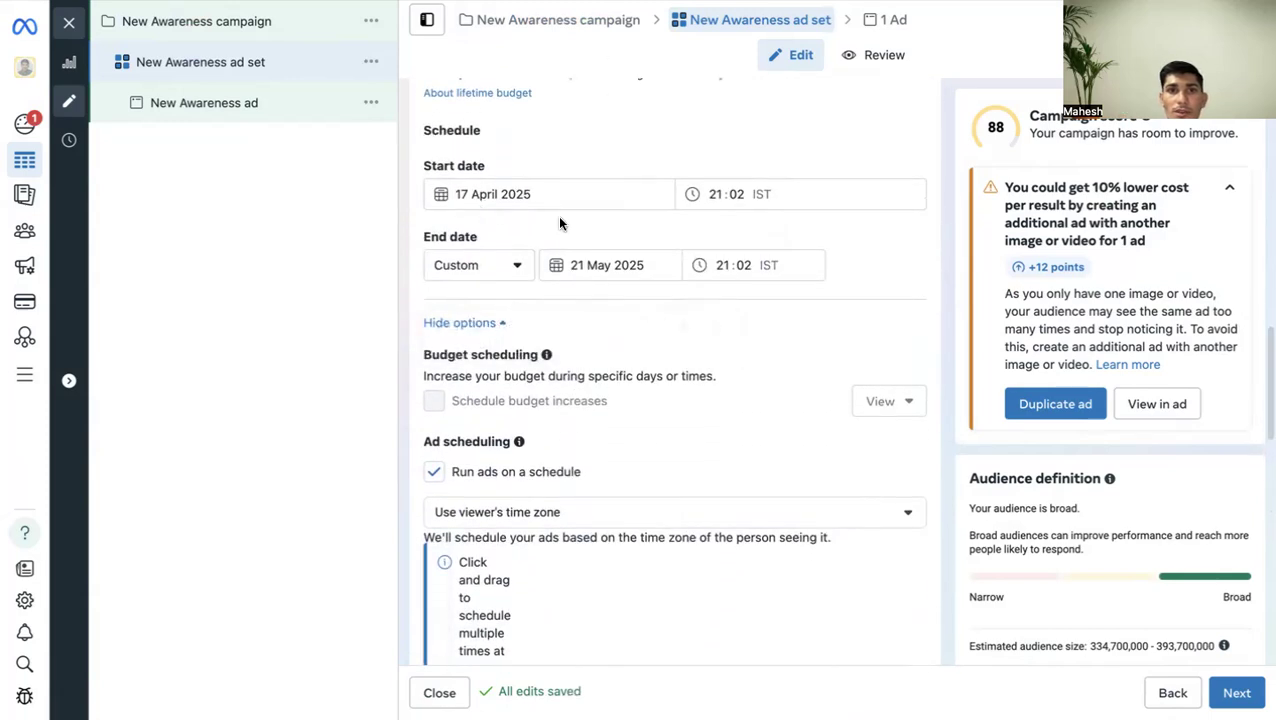
Set the ad set's end date duration to 14 days and review the budget and scheduled hours.
left_click(455, 262)
left_click(468, 233)
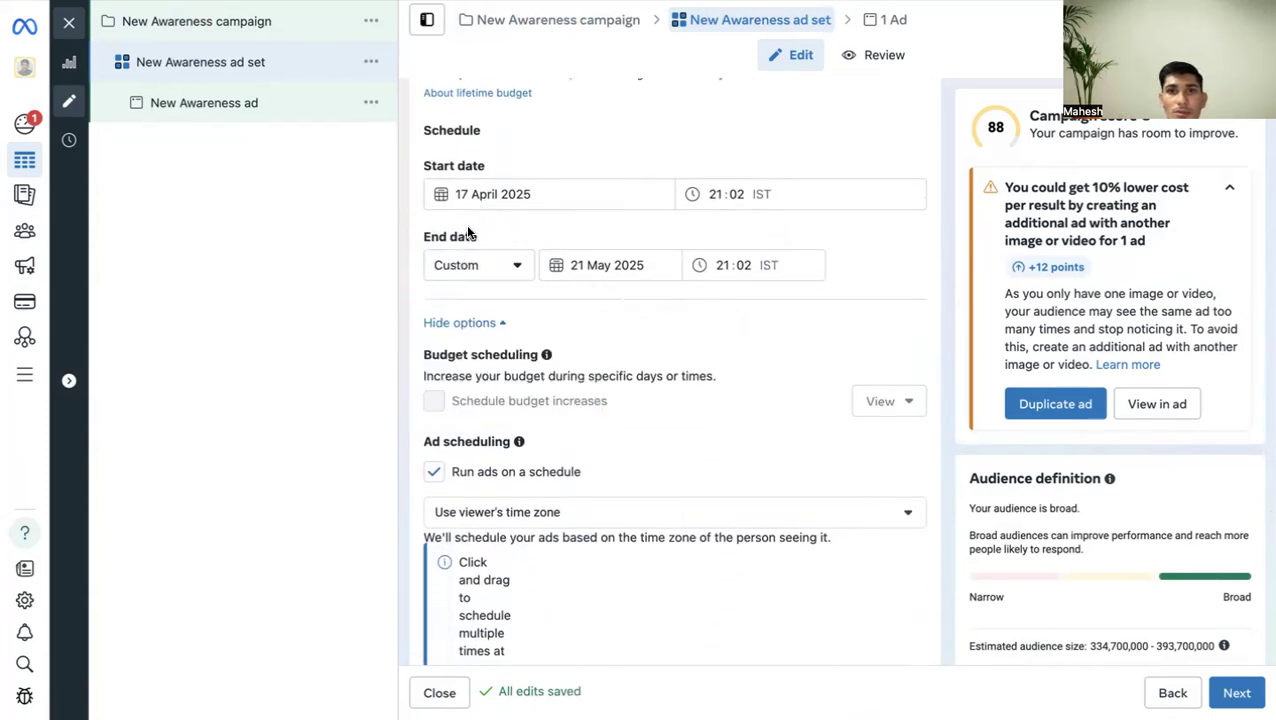
left_click(437, 270)
left_click(446, 307)
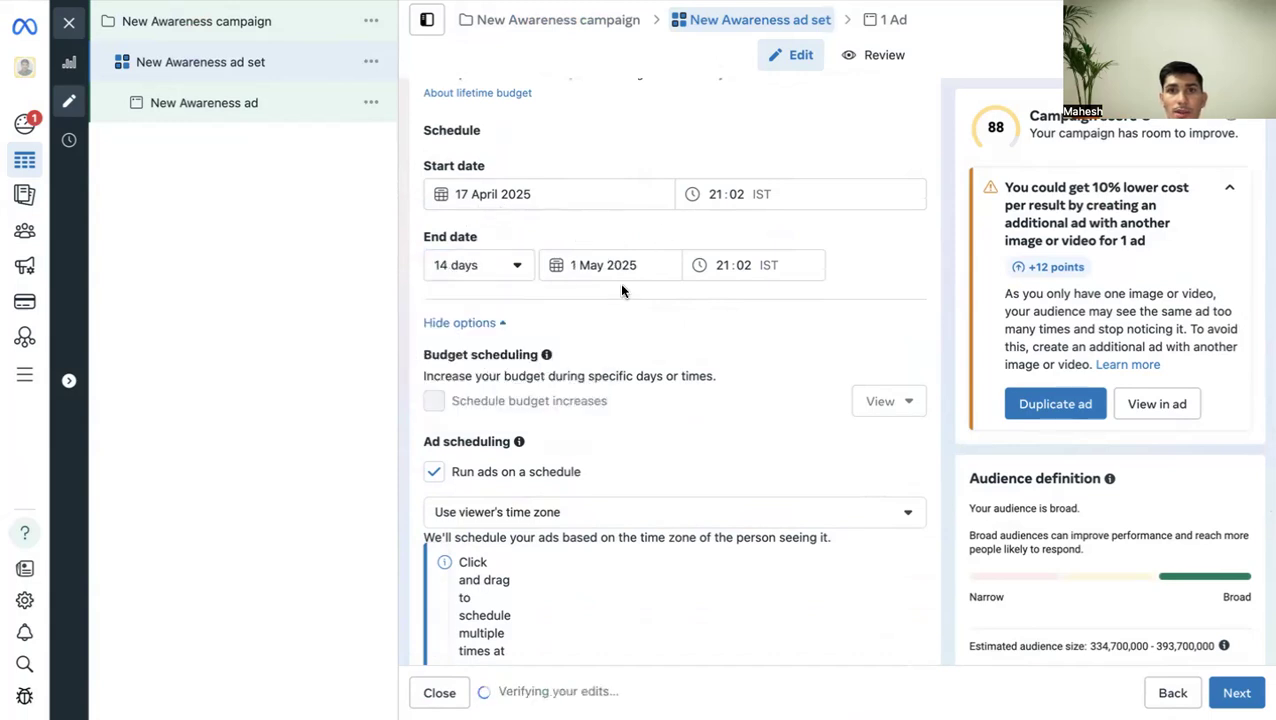
scroll(619, 282, "up", 2)
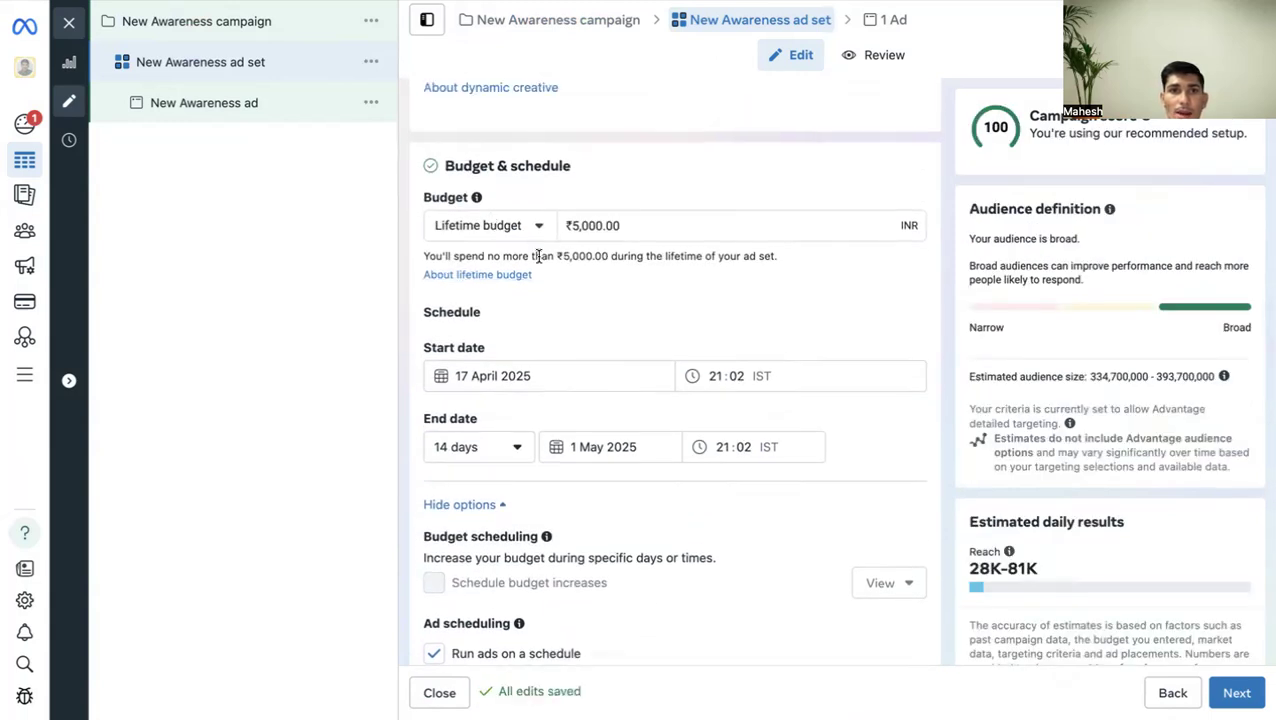
scroll(621, 340, "down", 9)
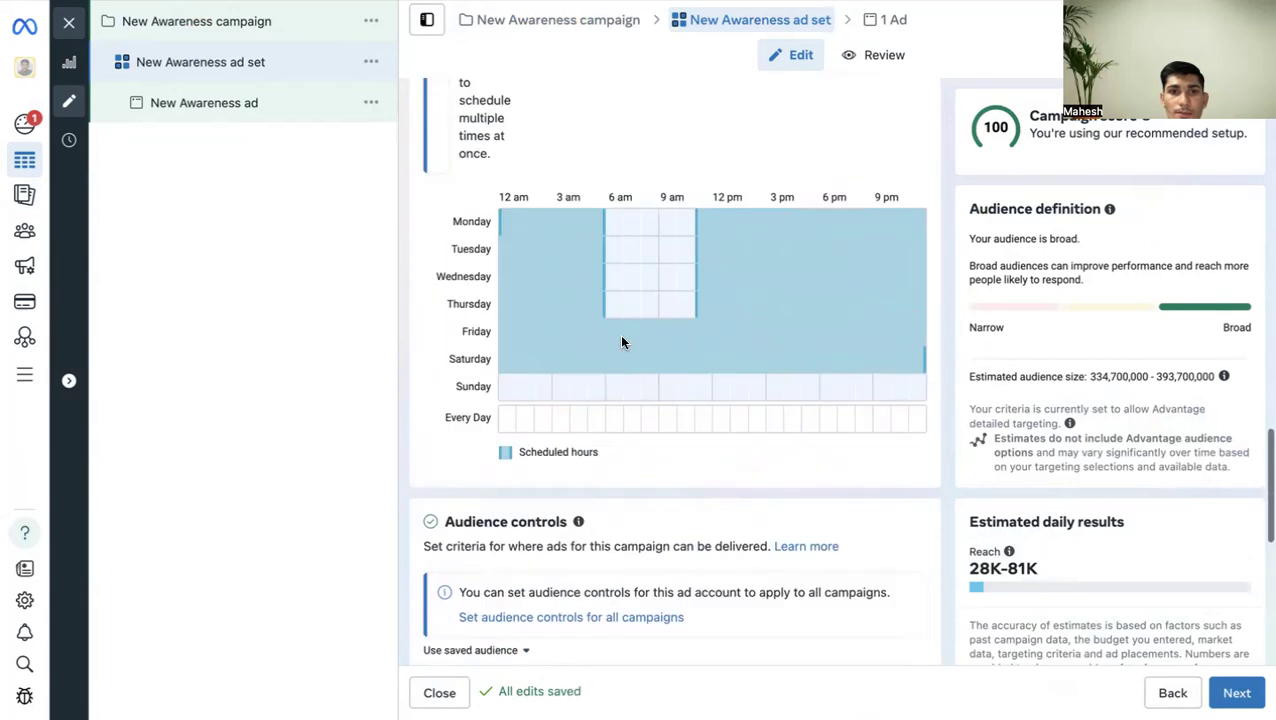
Switch the ad set from Advantage+ audience to the original audience options and confirm using the original audience.
scroll(621, 342, "up", 10)
scroll(621, 341, "down", 10)
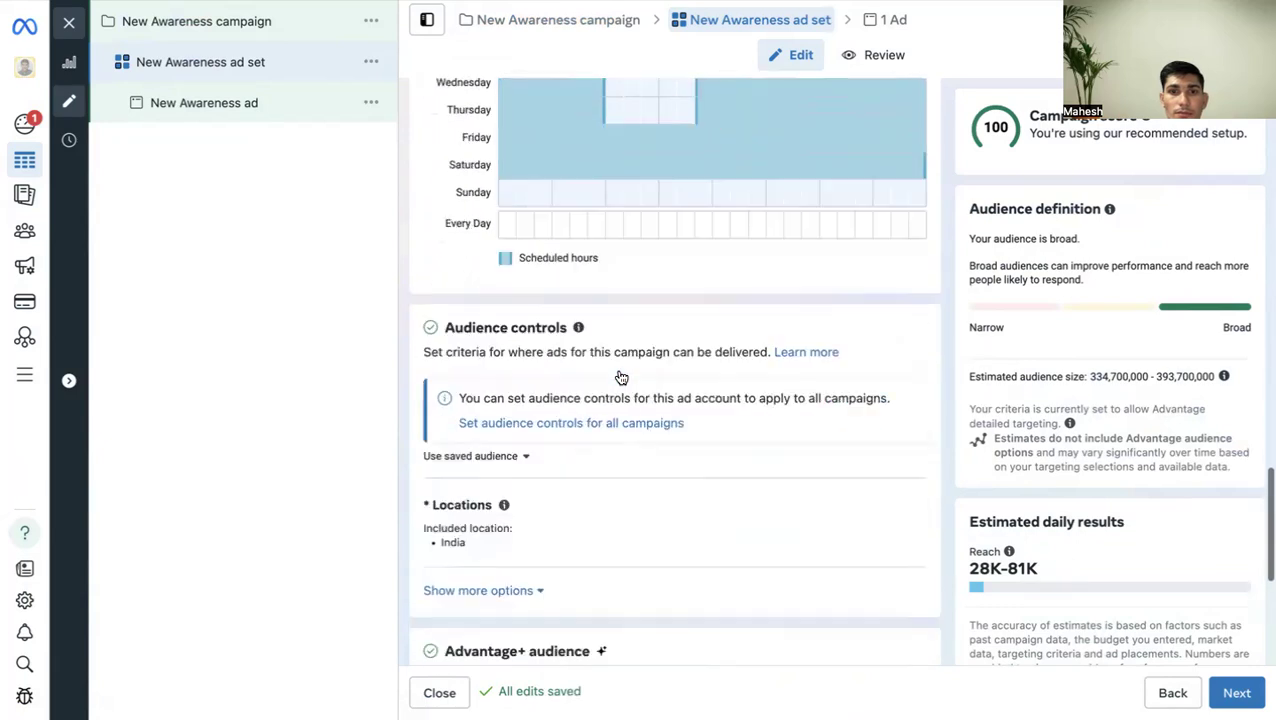
scroll(621, 377, "down", 2)
scroll(573, 367, "up", 1)
scroll(689, 430, "down", 1)
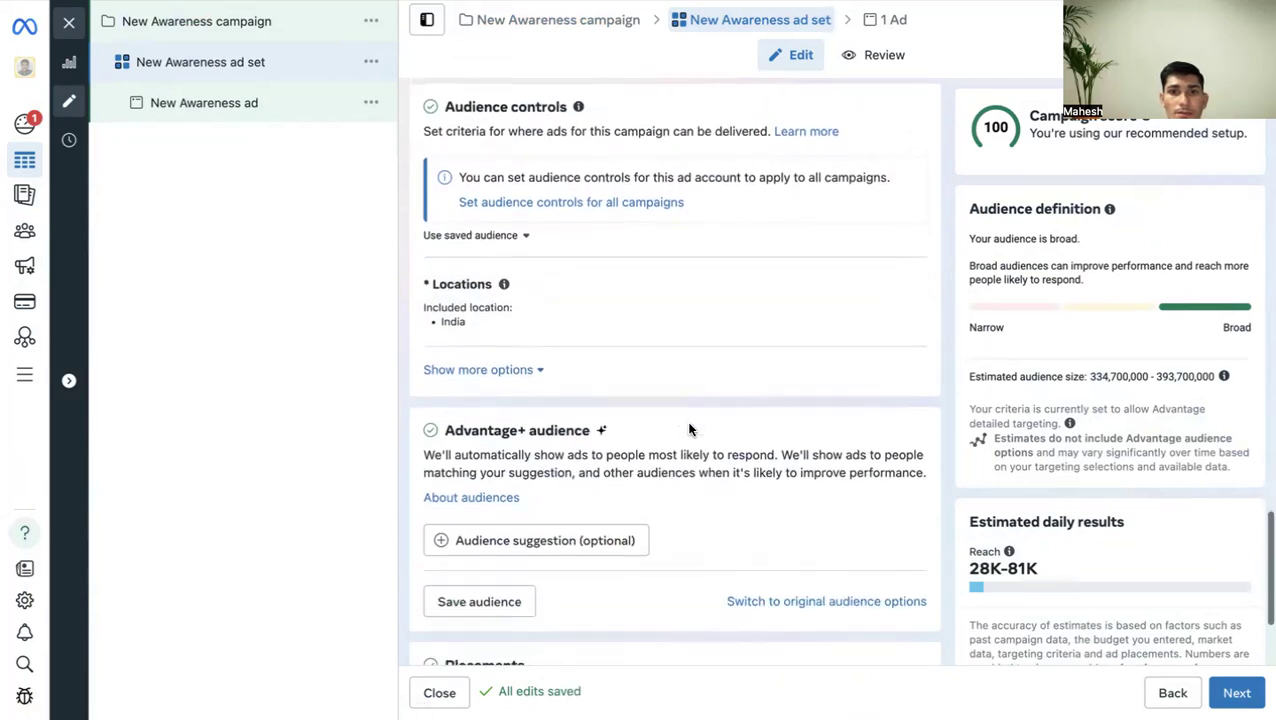
scroll(669, 305, "up", 1)
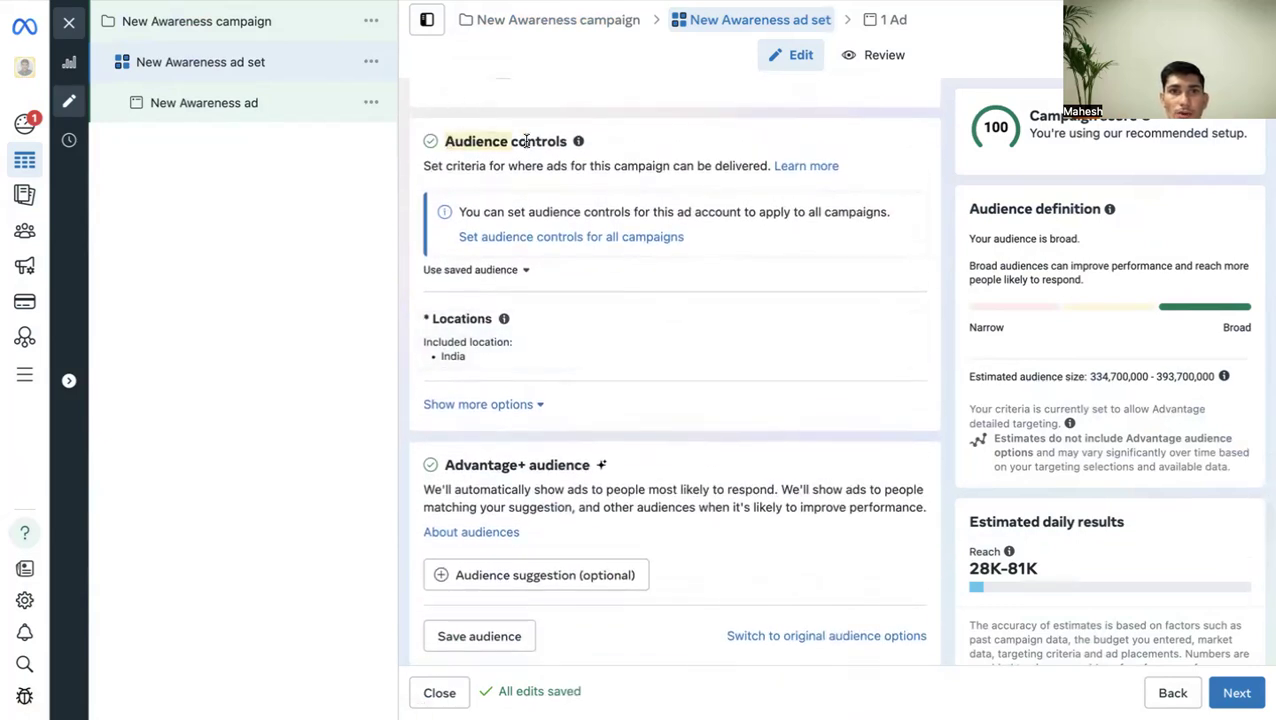
left_click(805, 637)
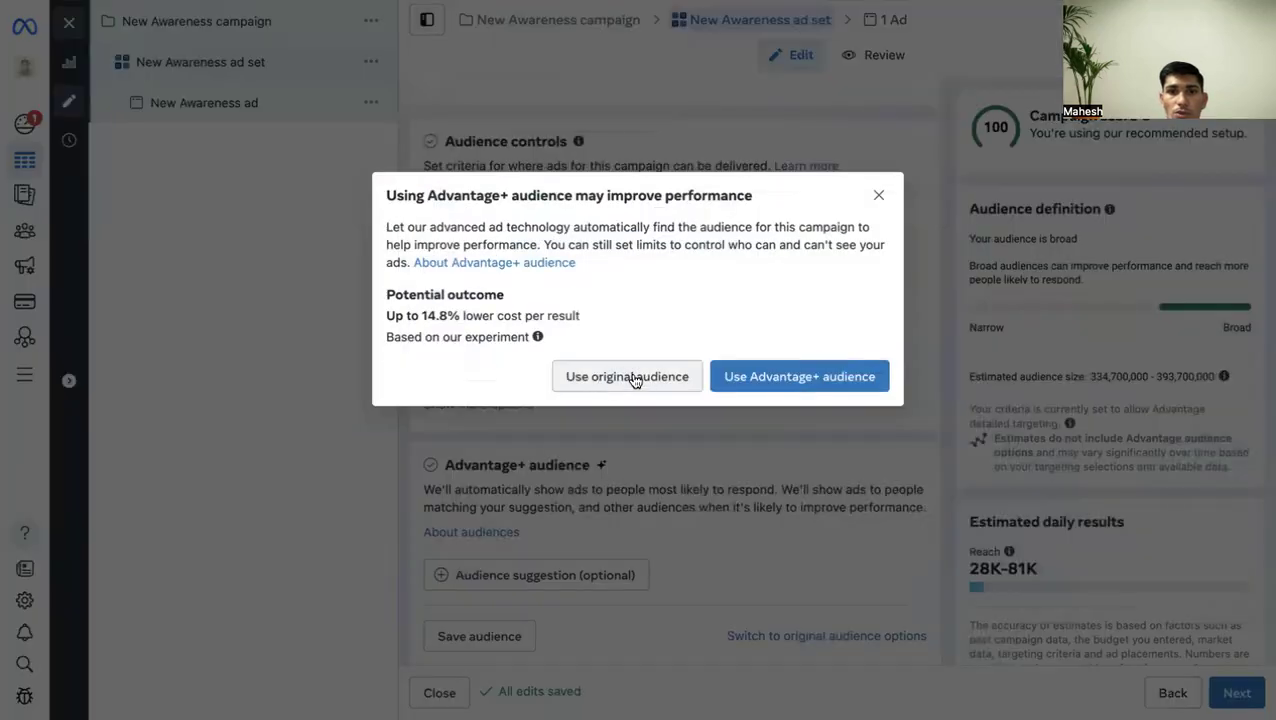
left_click(627, 377)
Examine the Audience section, including the custom audience explanation, default targeting criteria and list of saved audiences.
scroll(533, 250, "up", 3)
scroll(570, 280, "down", 4)
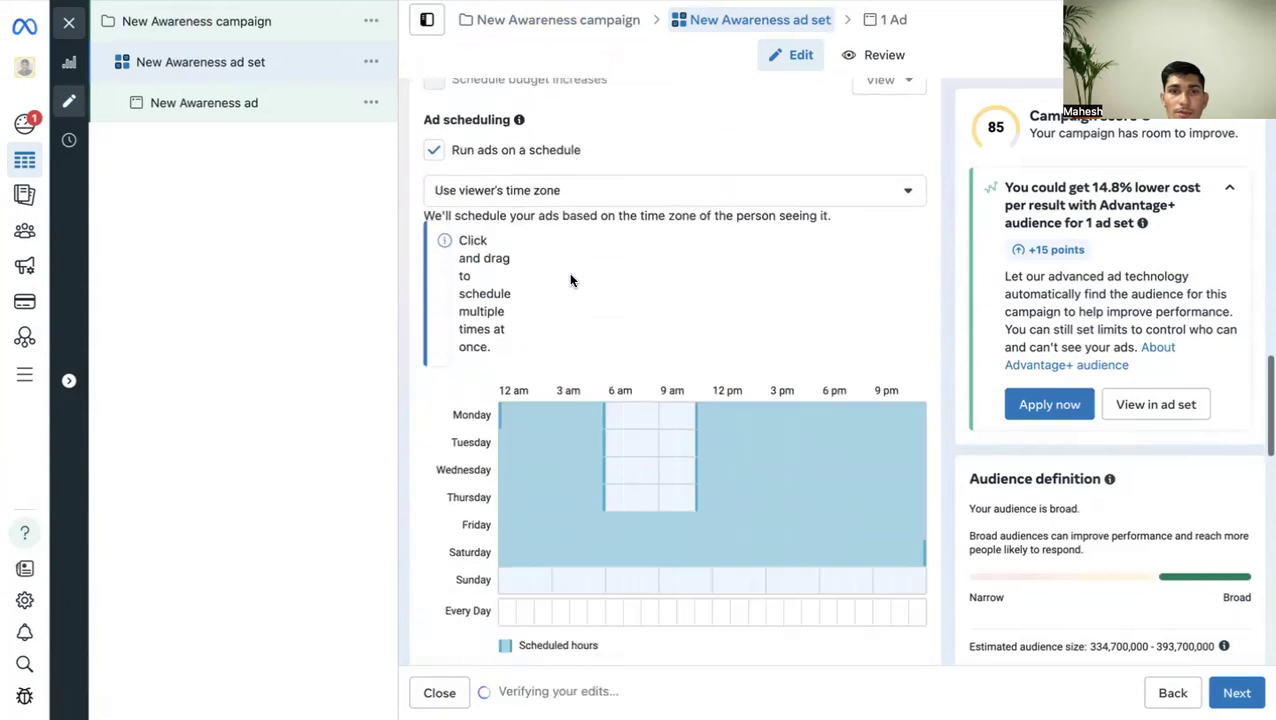
scroll(570, 280, "down", 5)
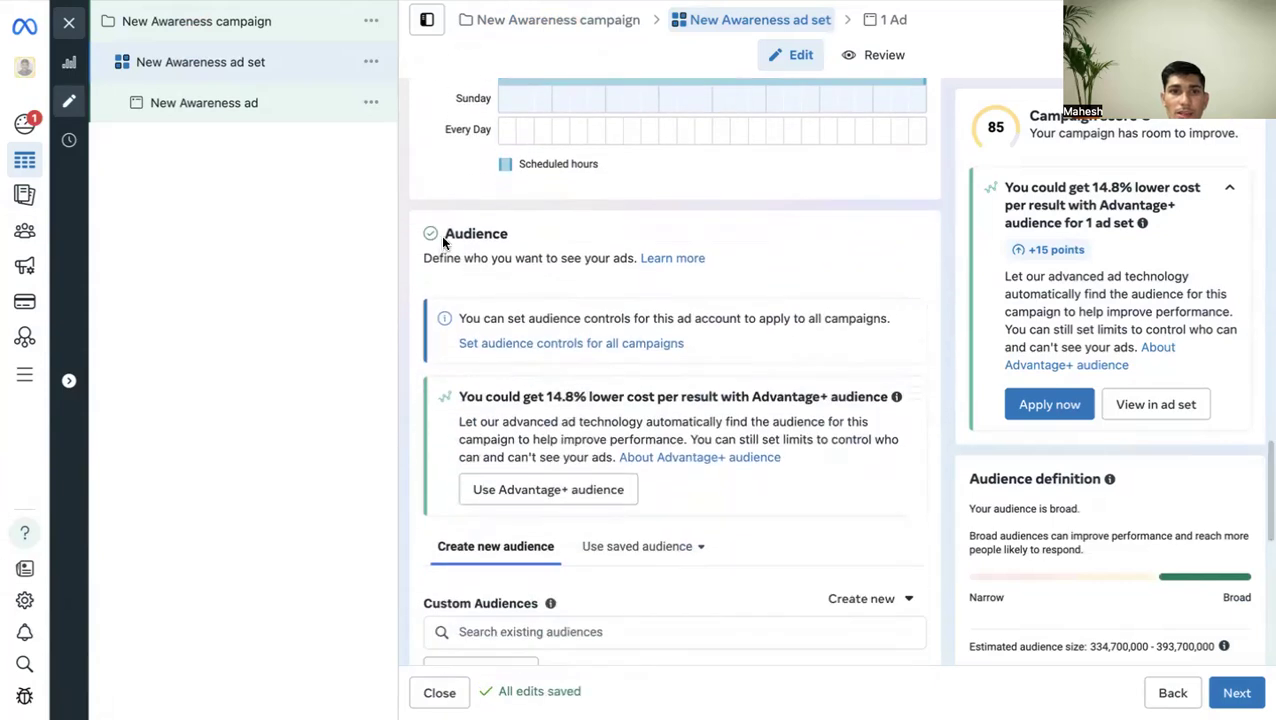
scroll(675, 470, "down", 3)
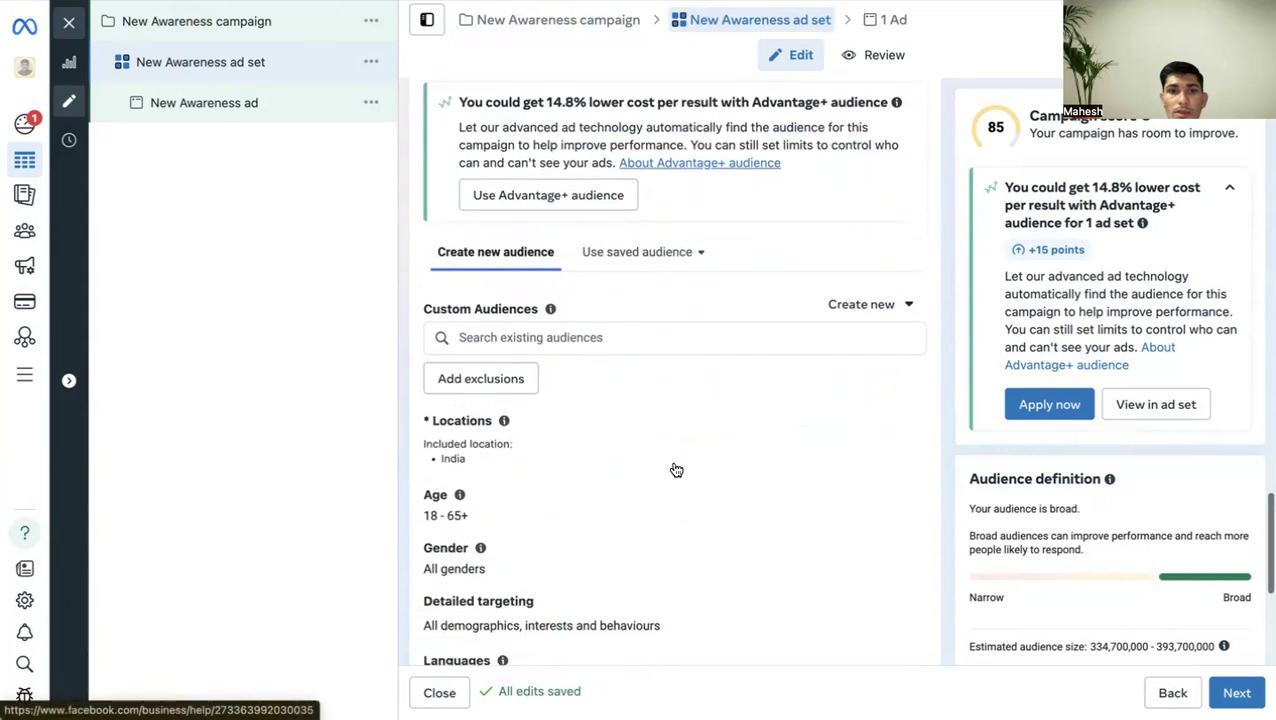
scroll(660, 420, "up", 1)
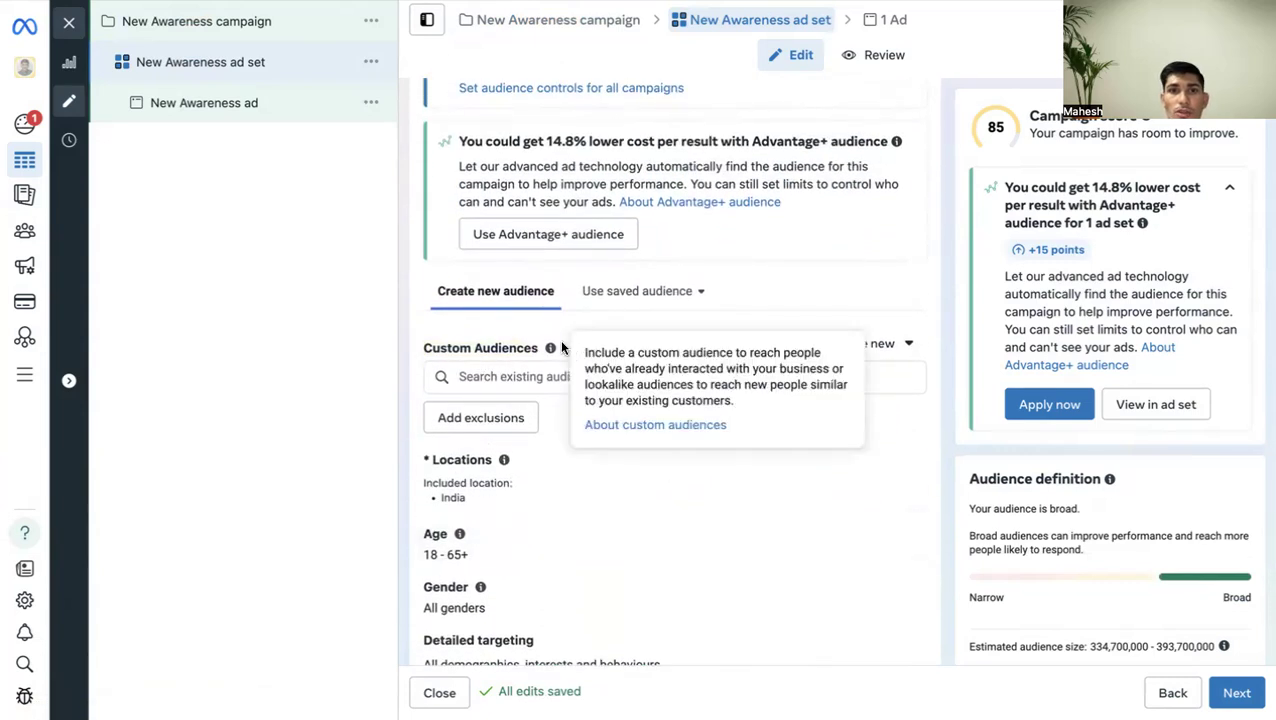
scroll(575, 315, "down", 1)
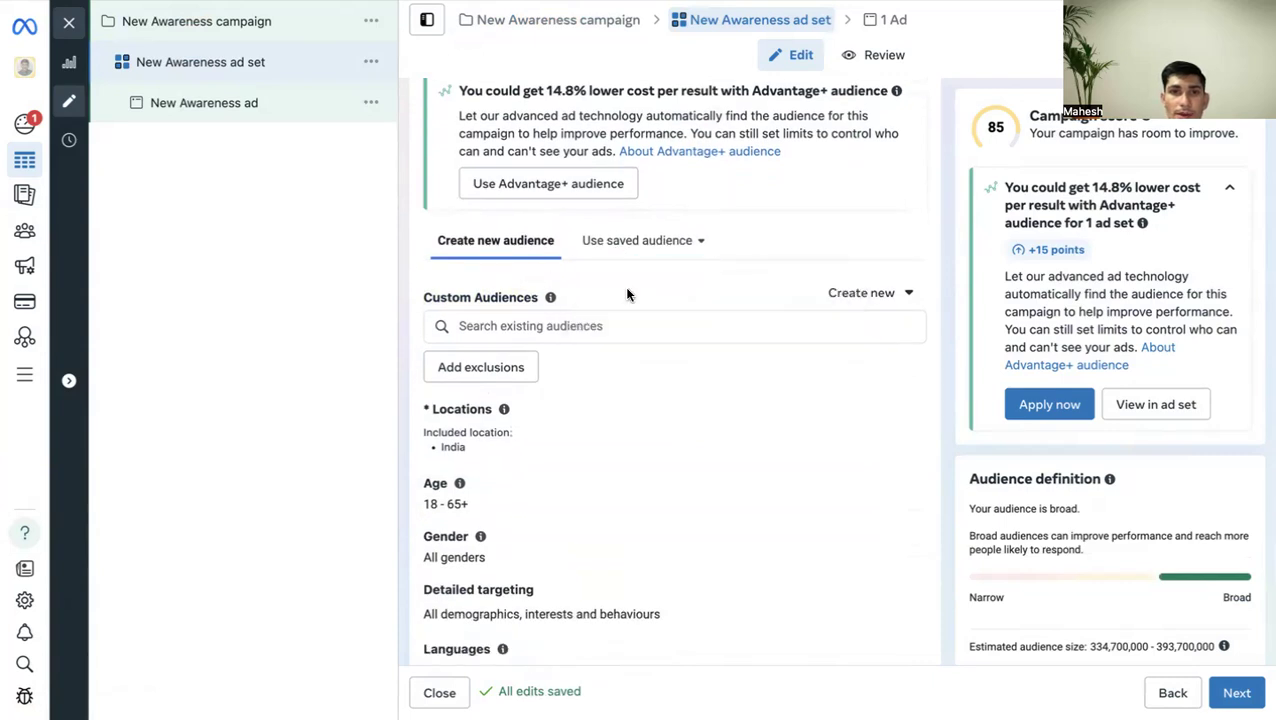
scroll(690, 295, "down", 2)
left_click(638, 152)
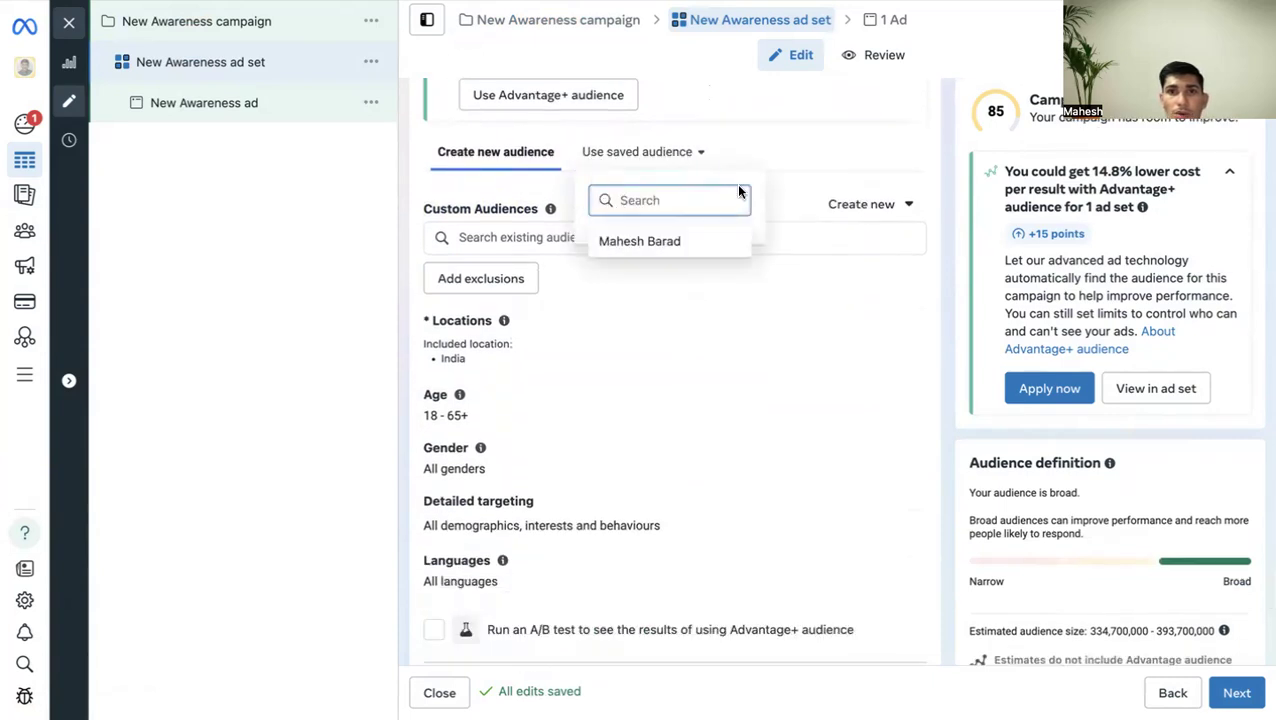
left_click(623, 168)
scroll(570, 300, "down", 1)
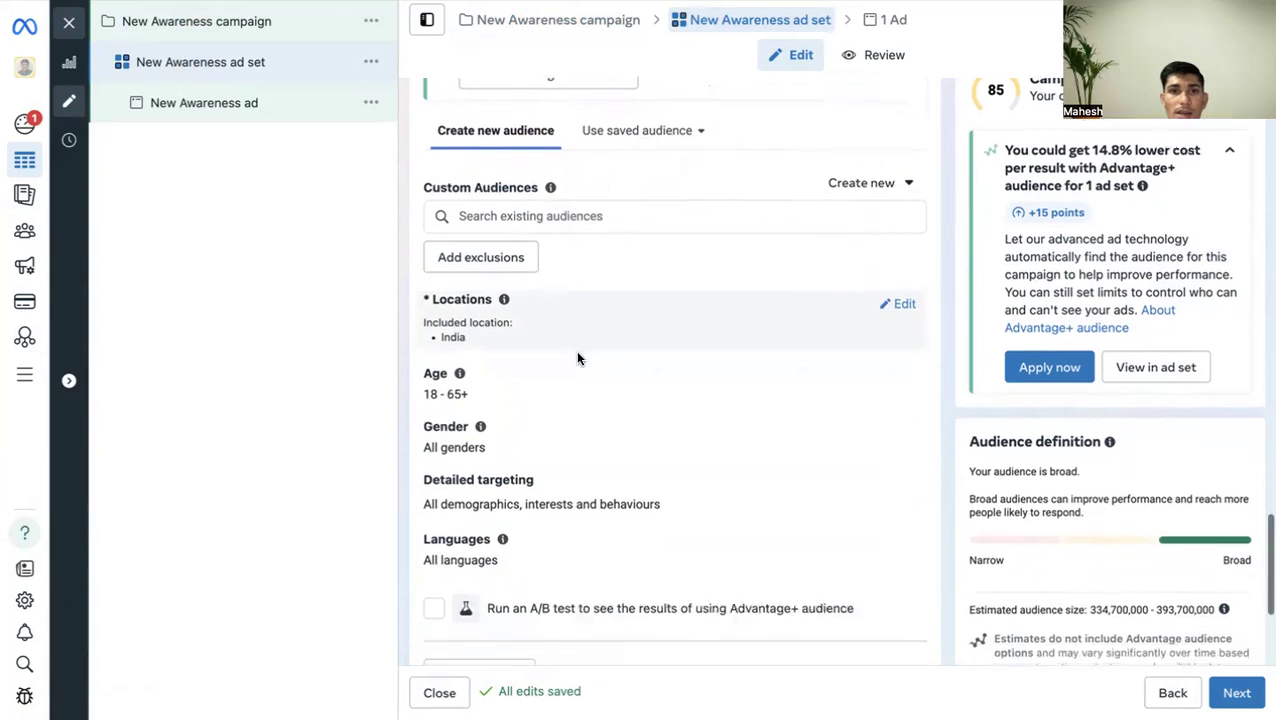
Open the audience's locations, age, gender, detailed targeting and languages for editing.
left_click(904, 306)
scroll(645, 312, "down", 3)
scroll(642, 320, "down", 1)
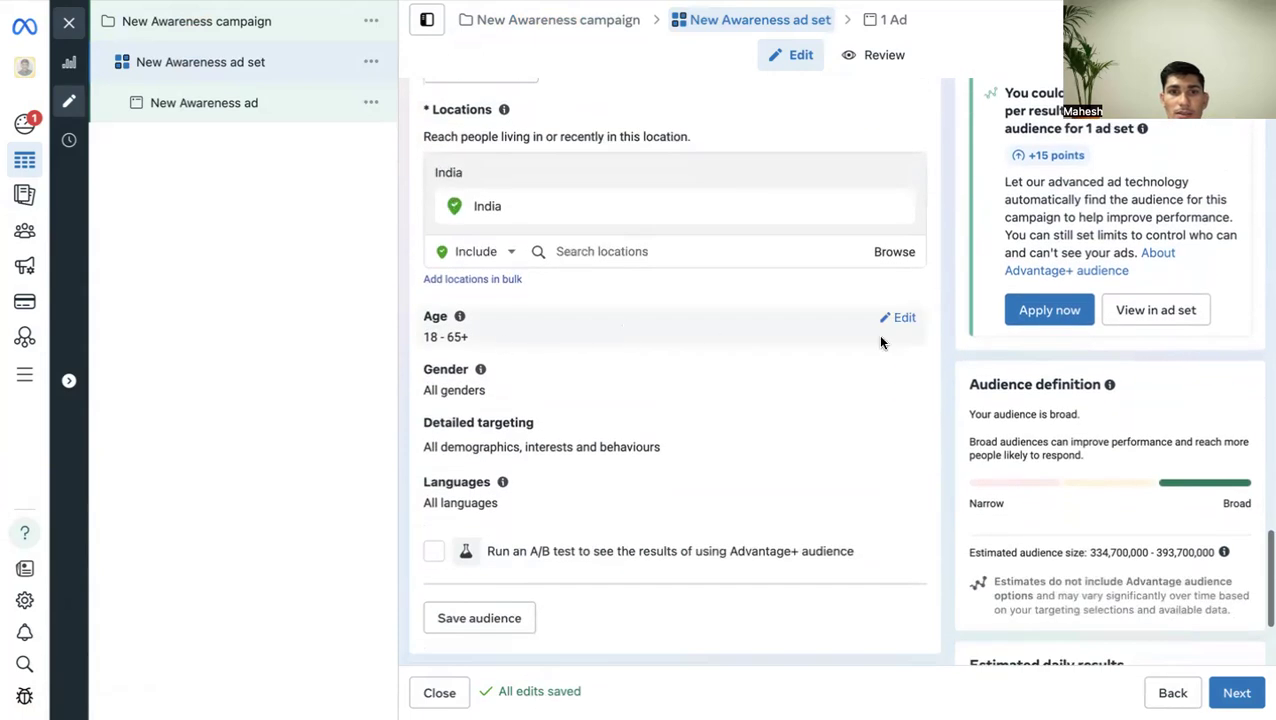
left_click(904, 318)
left_click(903, 422)
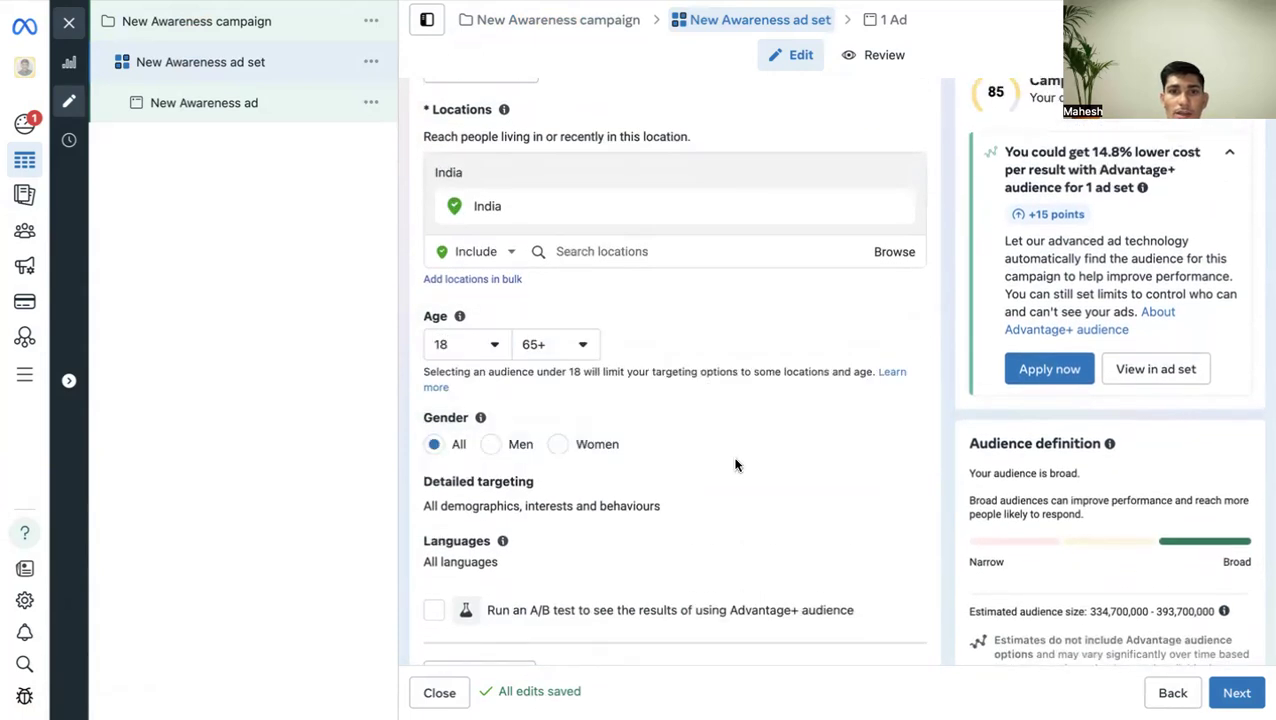
scroll(478, 404, "down", 3)
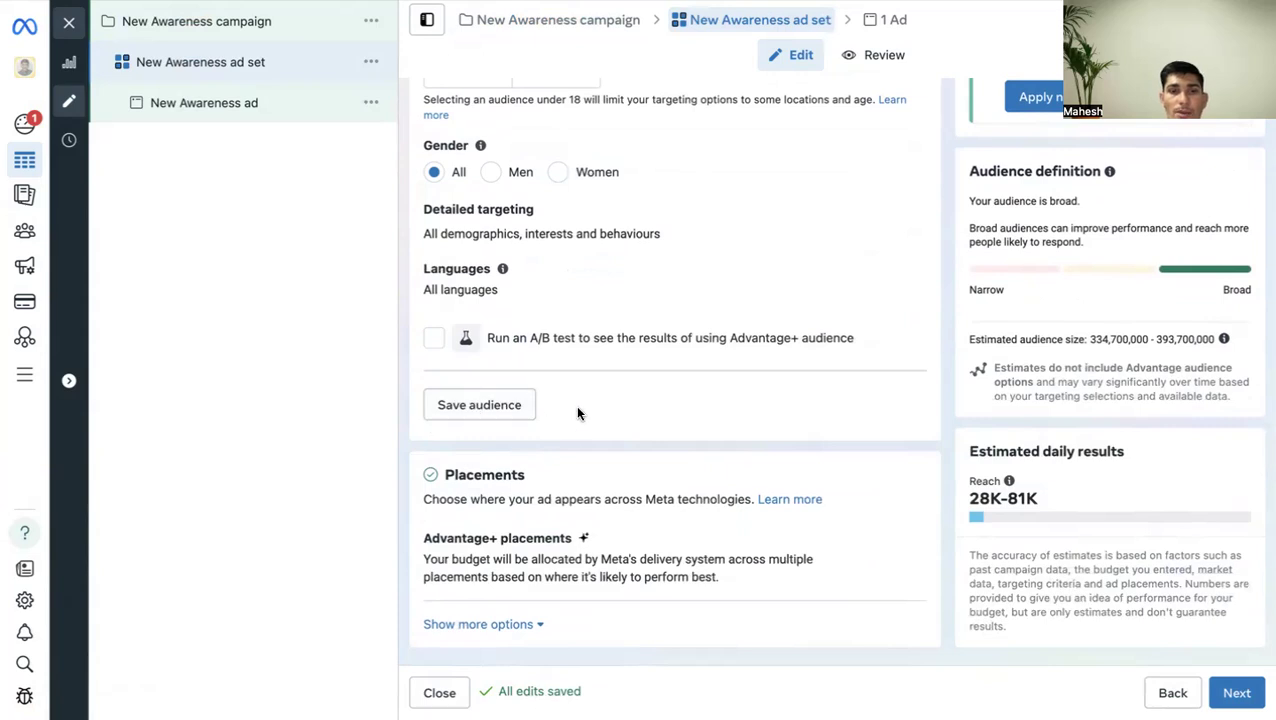
scroll(633, 352, "up", 2)
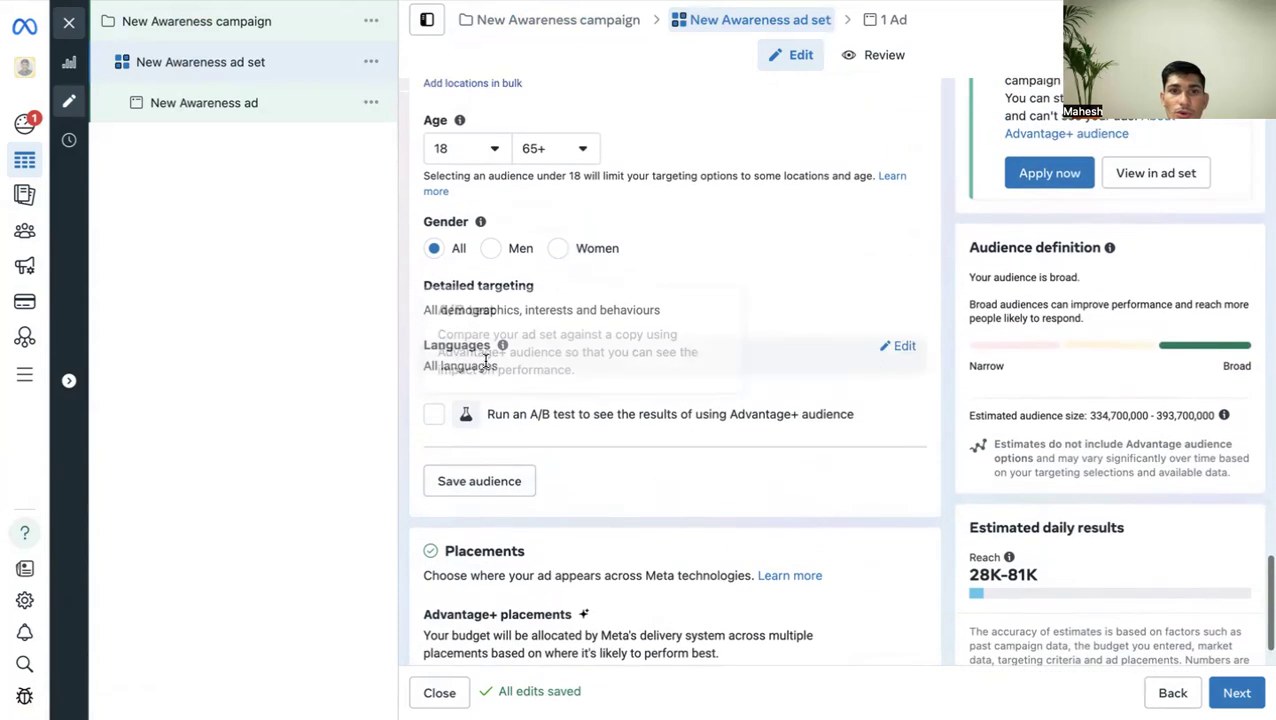
left_click(904, 346)
left_click(900, 288)
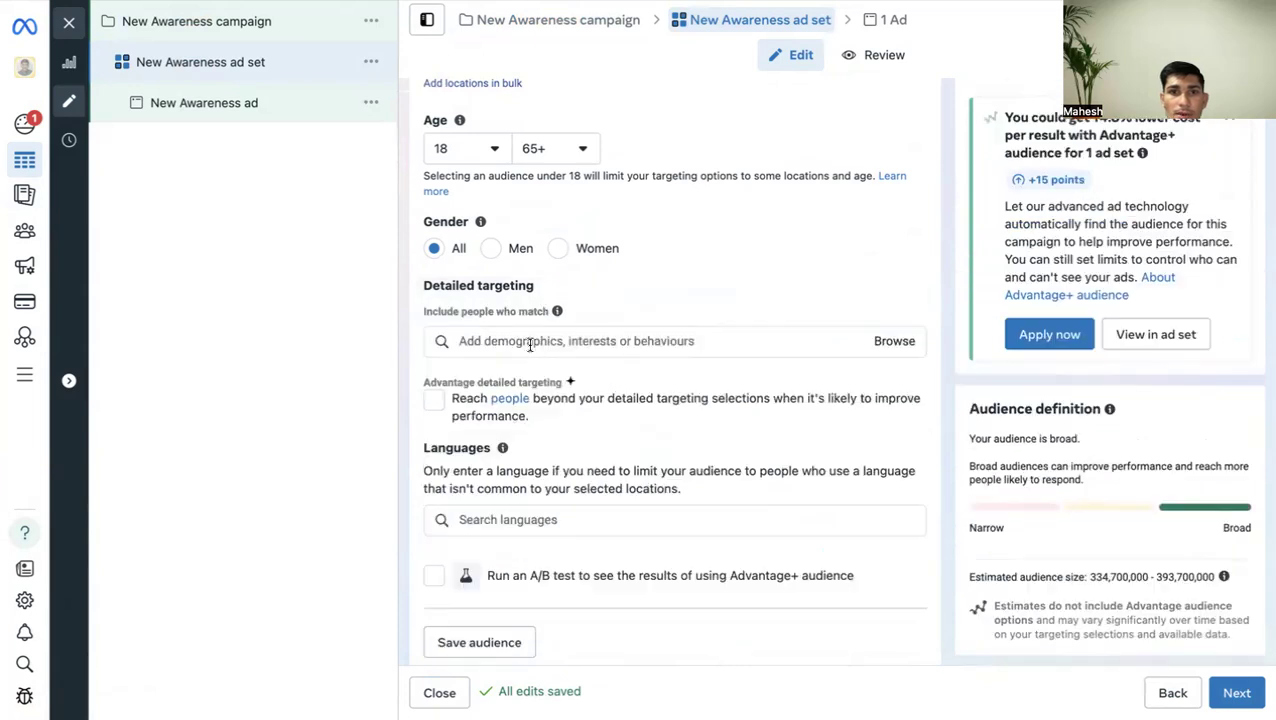
Review the custom audience, location, age and gender fields of the new audience.
scroll(558, 416, "down", 4)
scroll(663, 376, "up", 7)
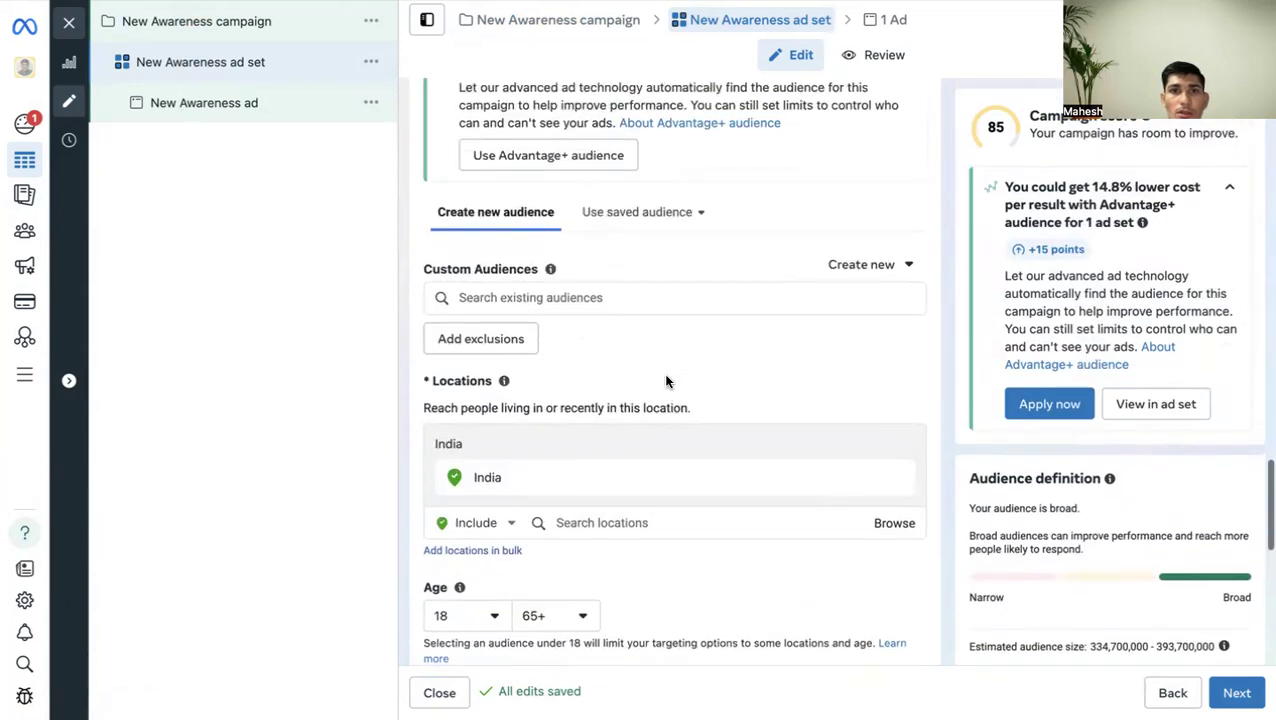
left_click(508, 357)
scroll(654, 338, "down", 1)
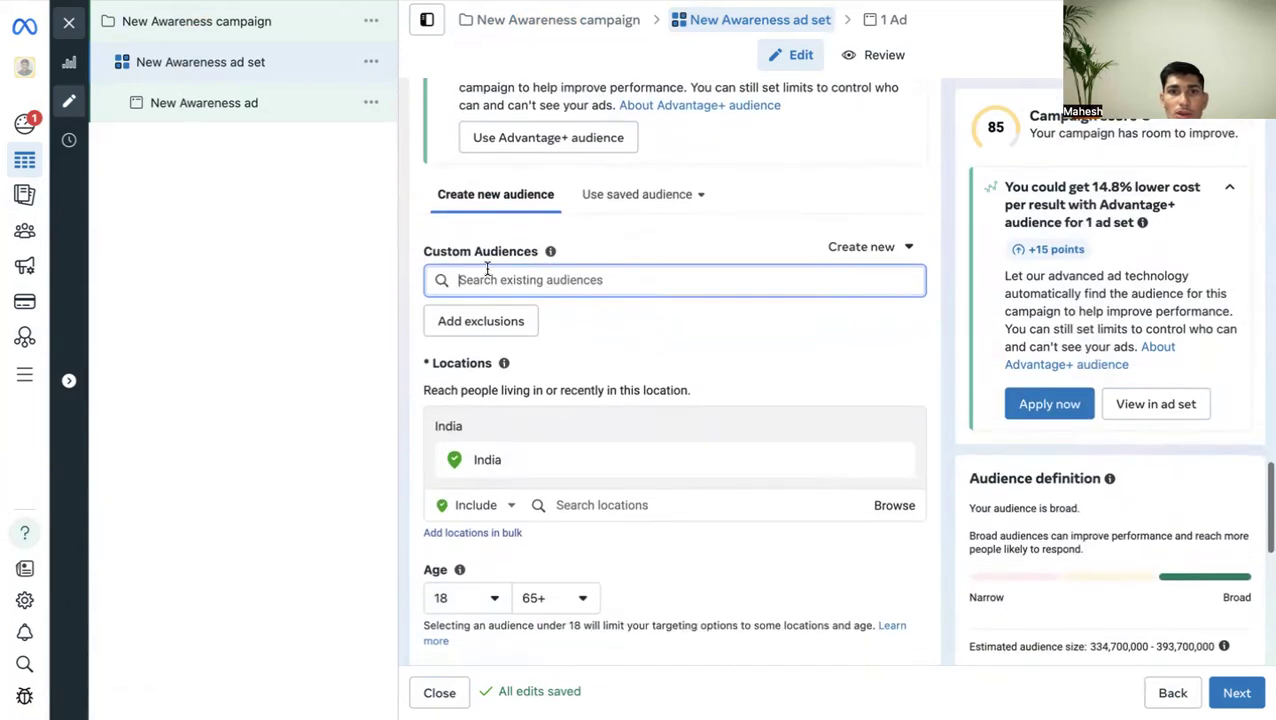
scroll(613, 253, "down", 2)
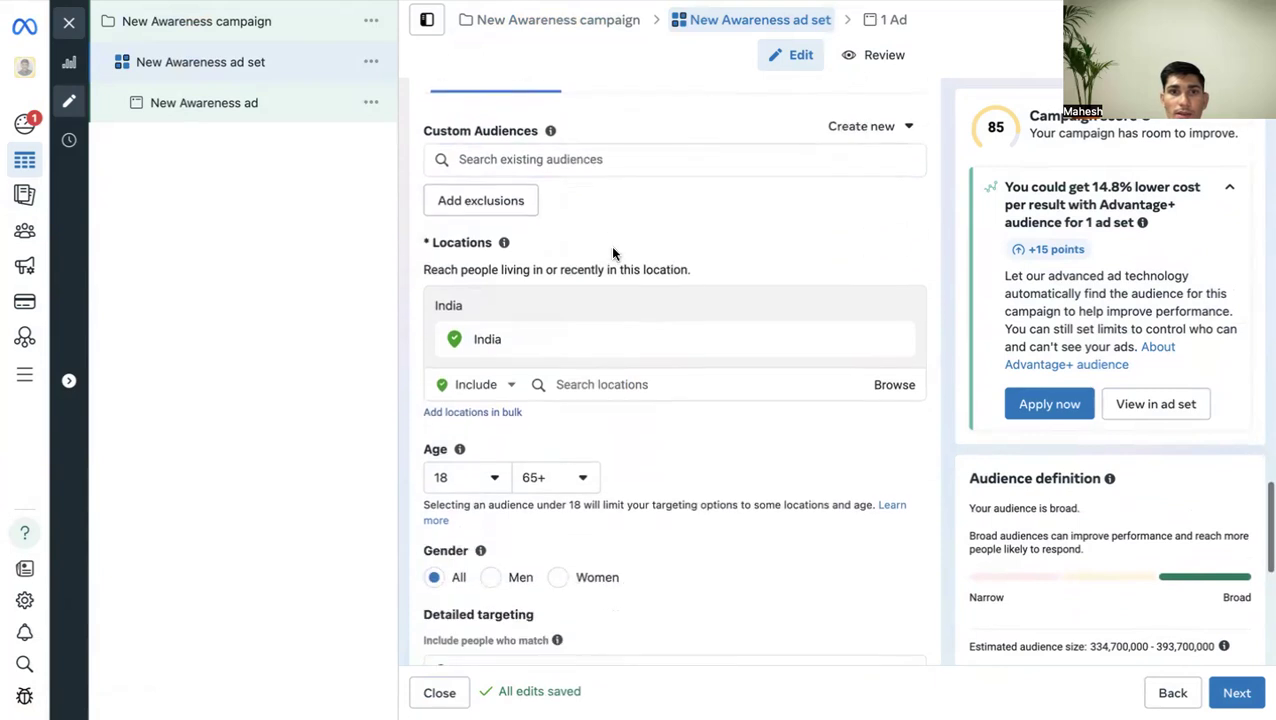
scroll(450, 200, "down", 1)
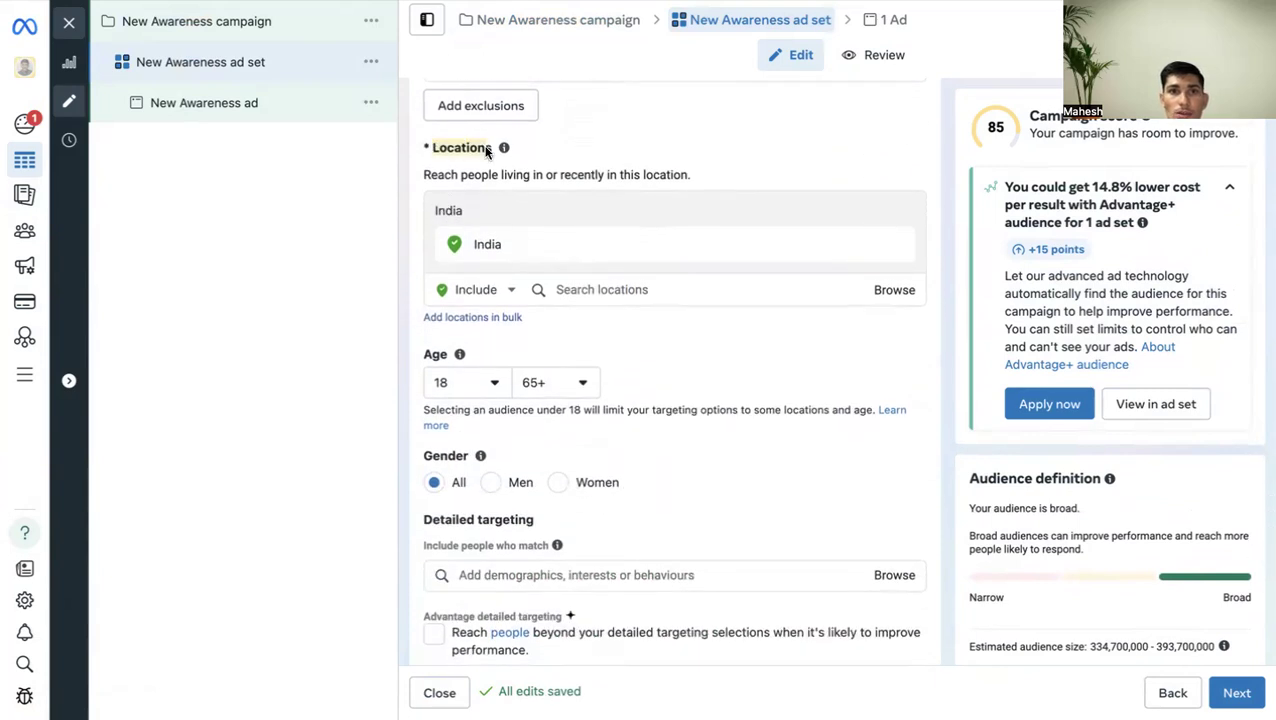
scroll(572, 149, "down", 1)
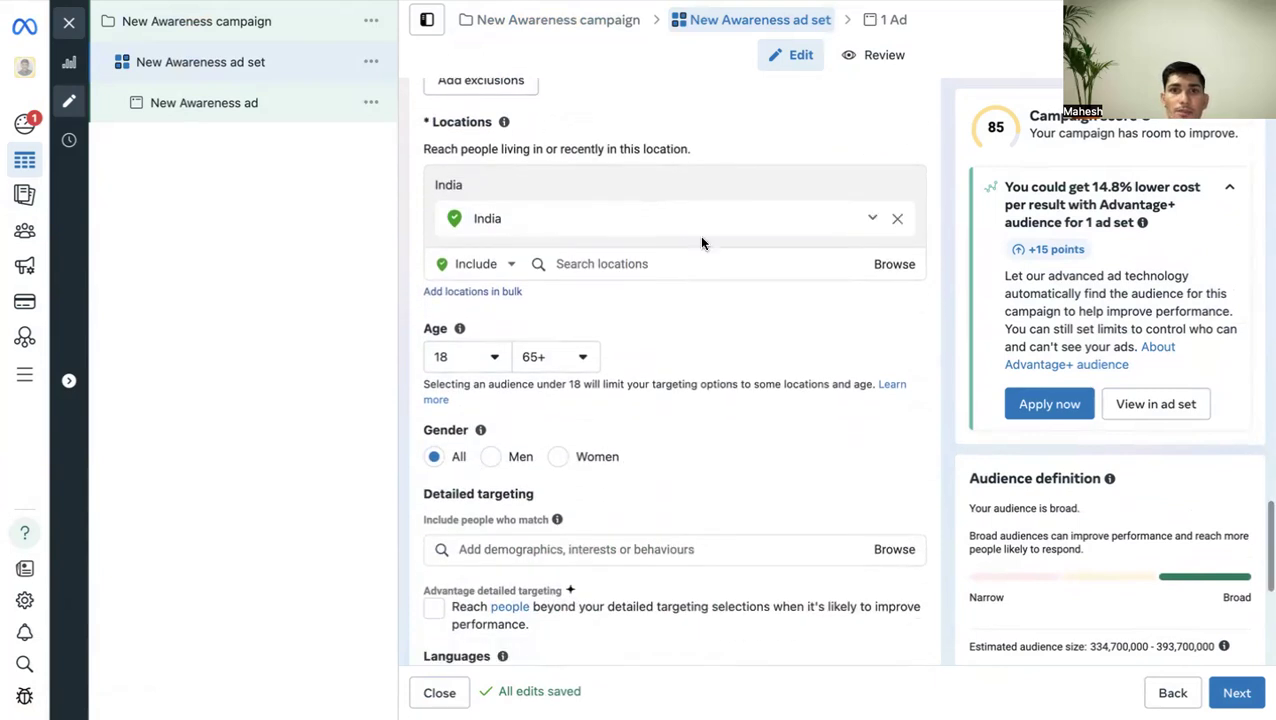
Show the included location India on the location map together with the surrounding countries.
left_click(557, 264)
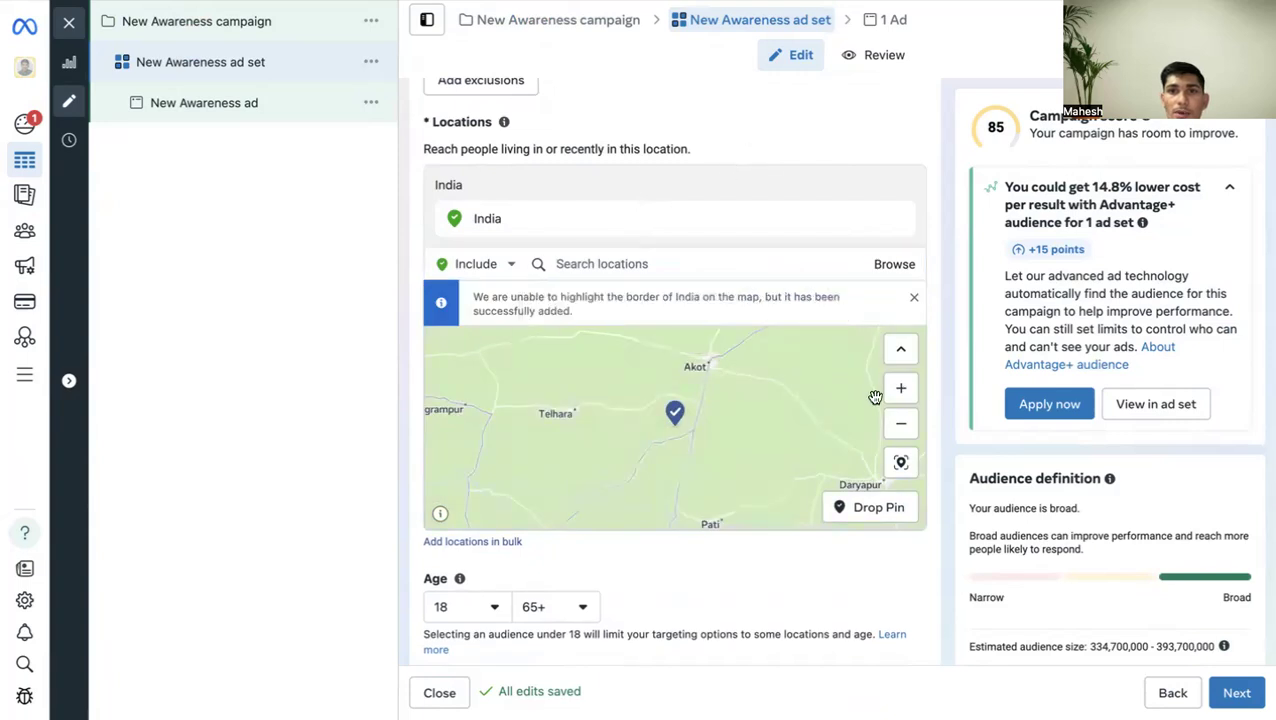
left_click(900, 424)
left_click(900, 424)
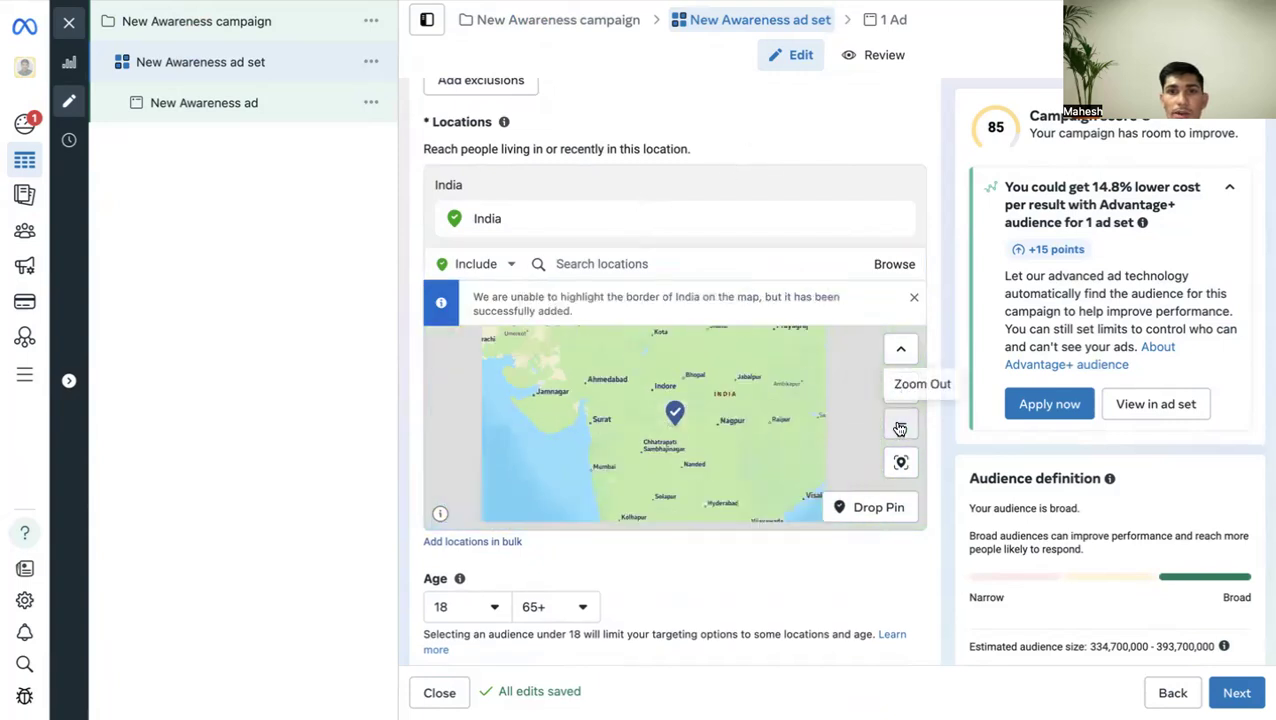
left_click(900, 424)
left_click(900, 424)
left_click_drag(744, 442, 723, 437)
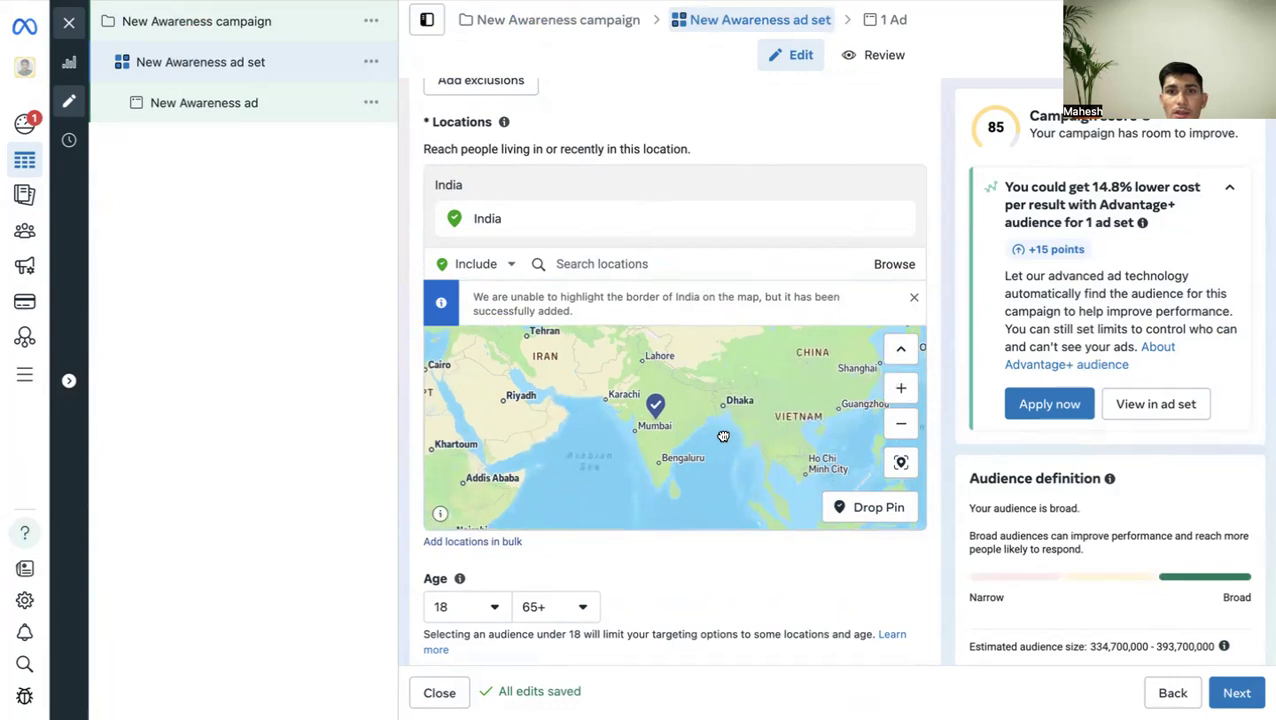
Search for gujarat, narrow the included location to Gujarat, India, and view it on the map.
left_click(575, 263)
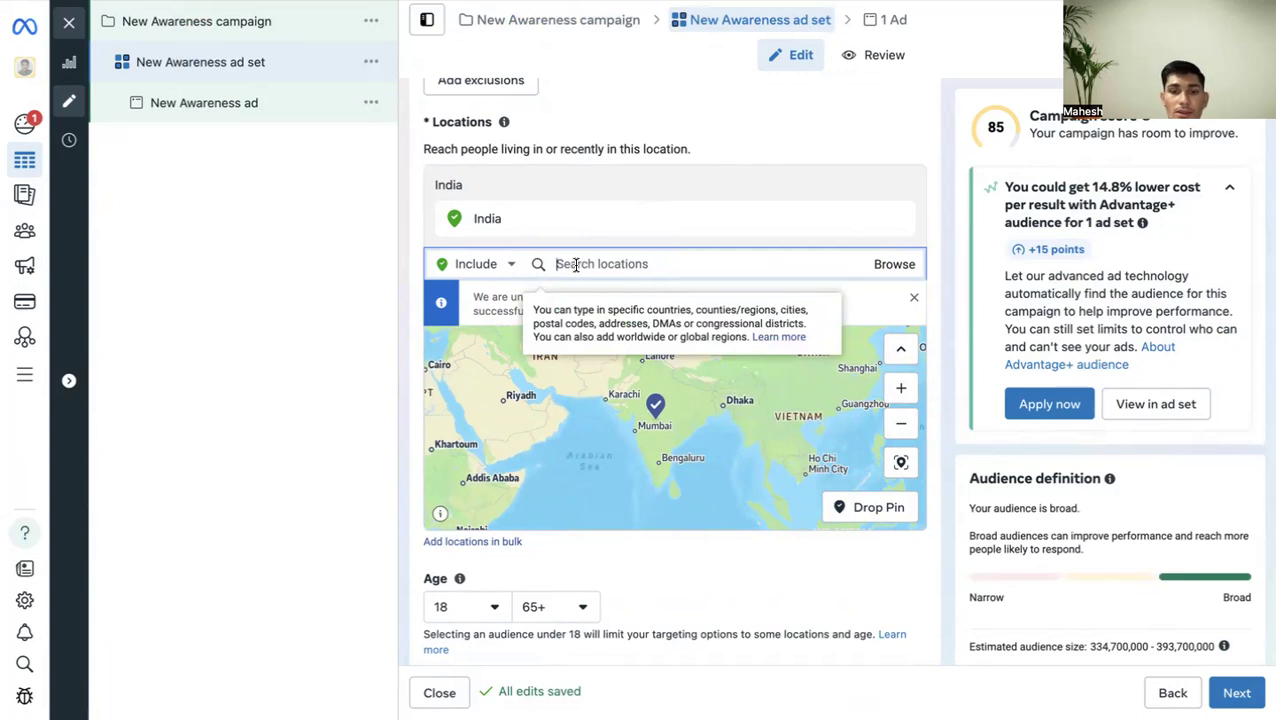
type("gu")
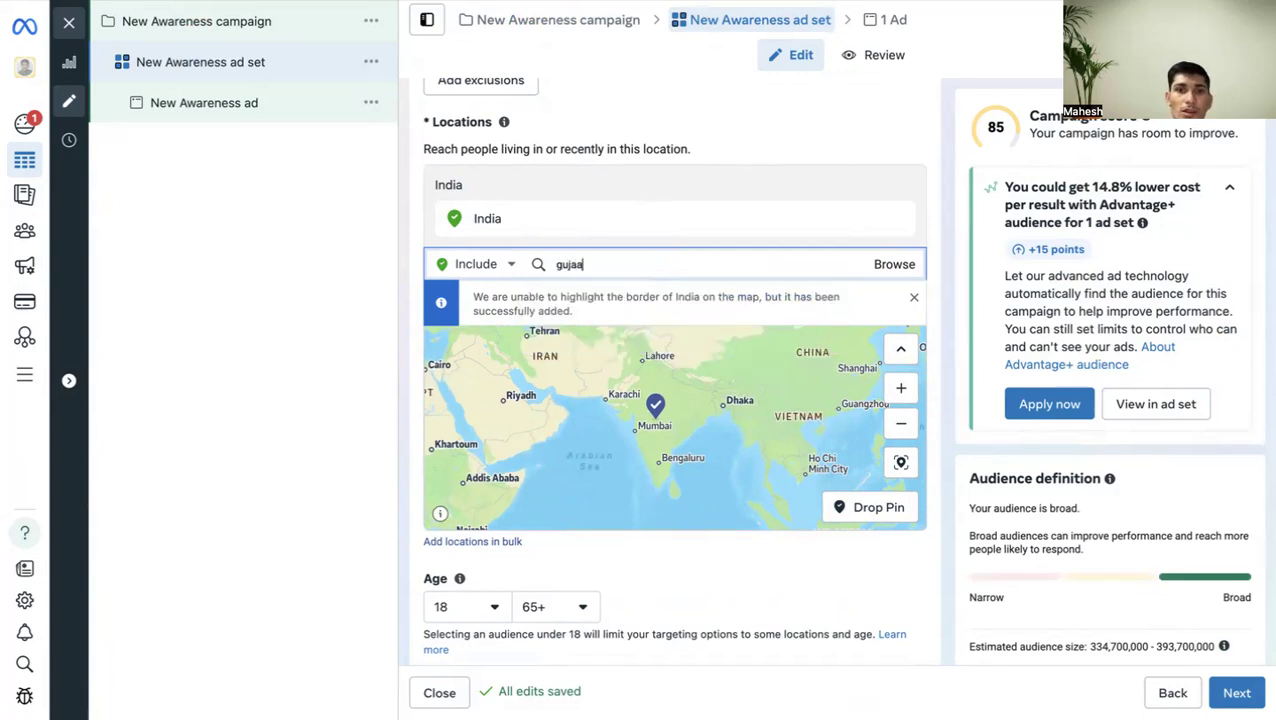
type("jaa")
key("BackSpace")
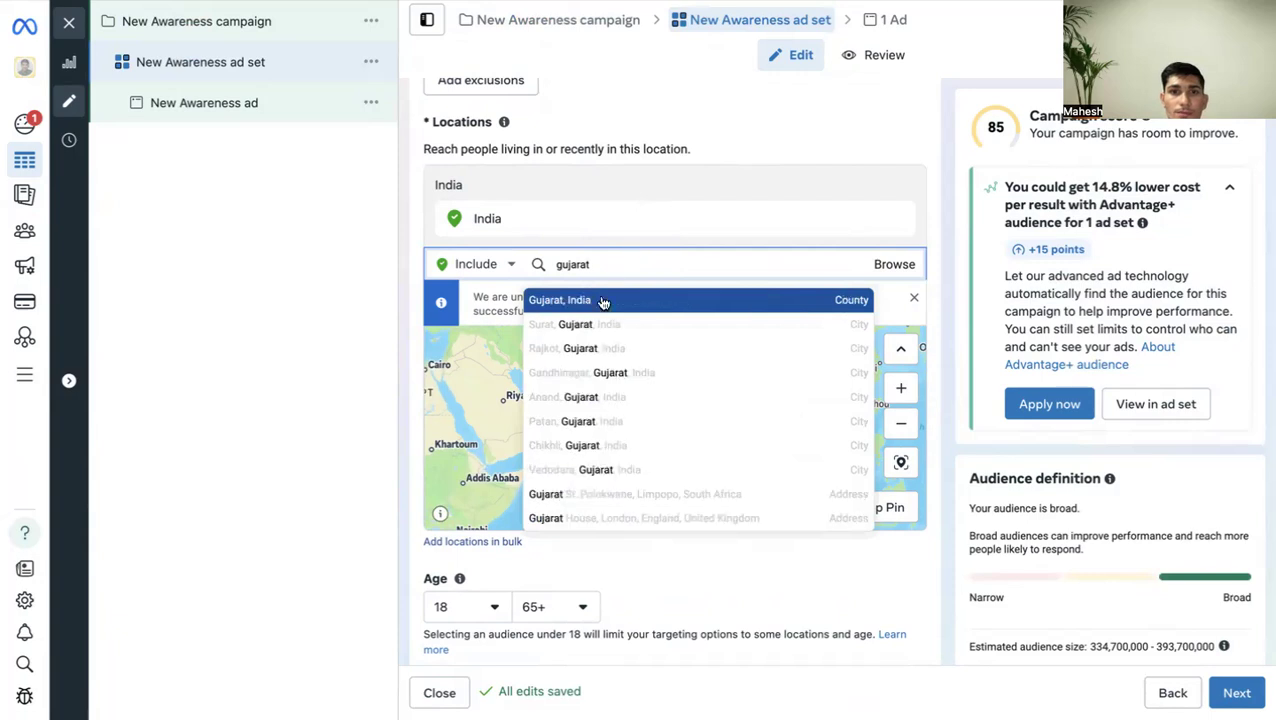
left_click(581, 302)
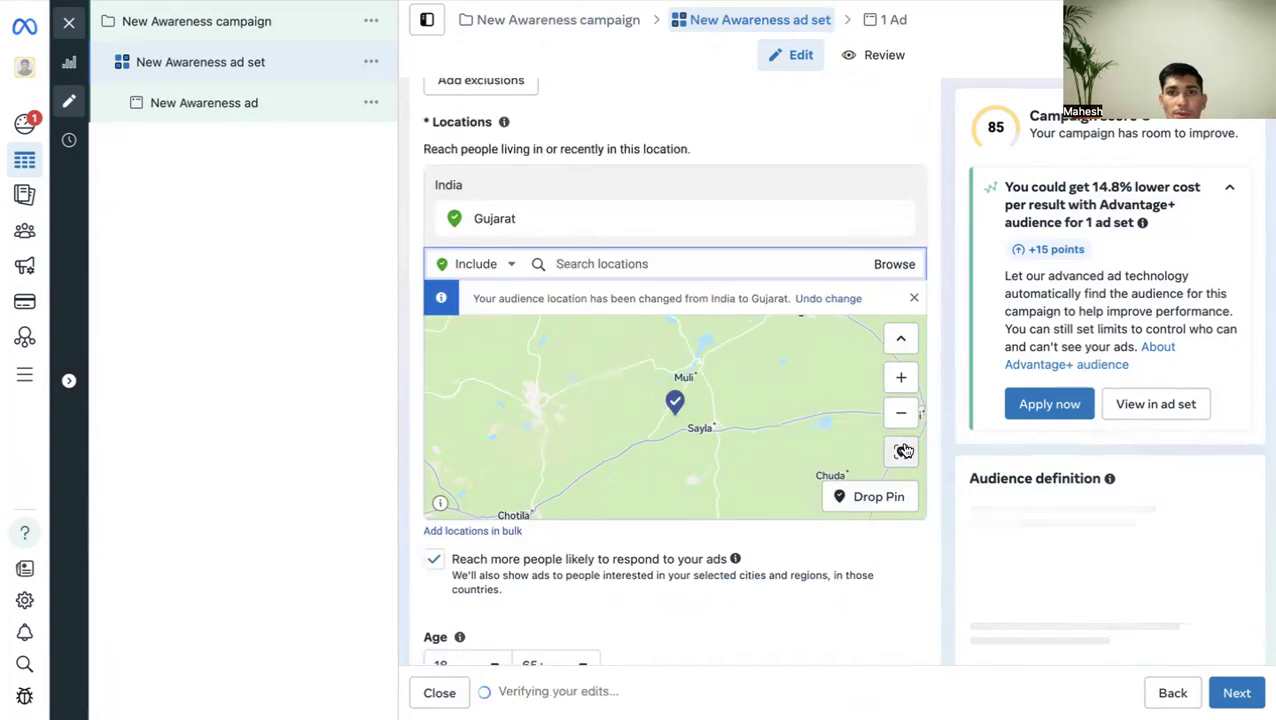
left_click(901, 413)
left_click(901, 413)
left_click(901, 413)
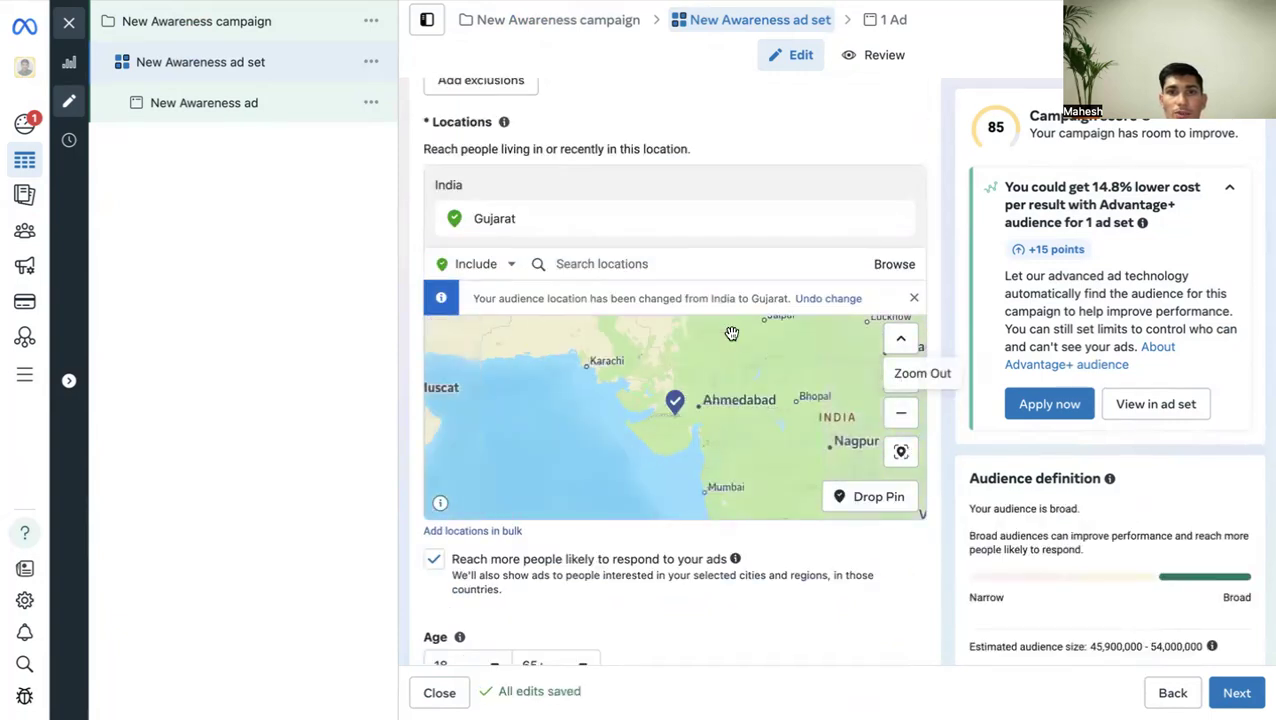
Add Delhi and Maharashtra, India, to the included locations and view all the pinned regions on the map.
left_click(574, 263)
type("delhi")
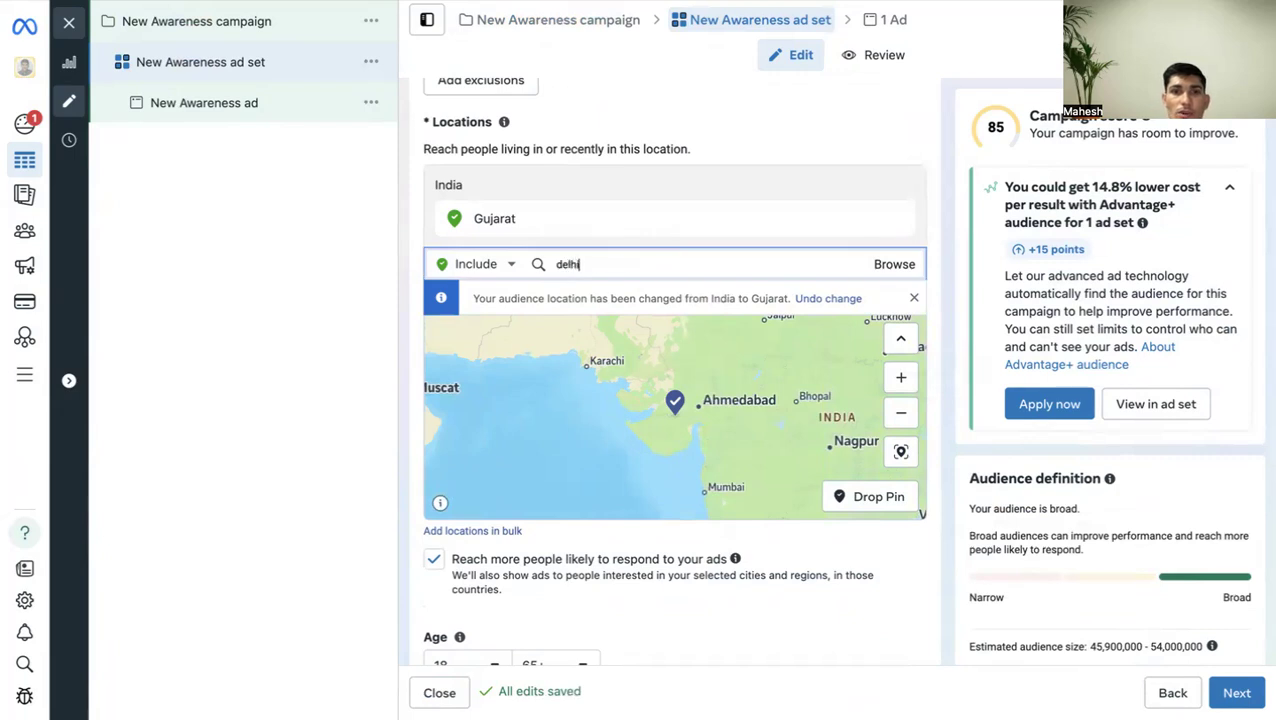
left_click(583, 300)
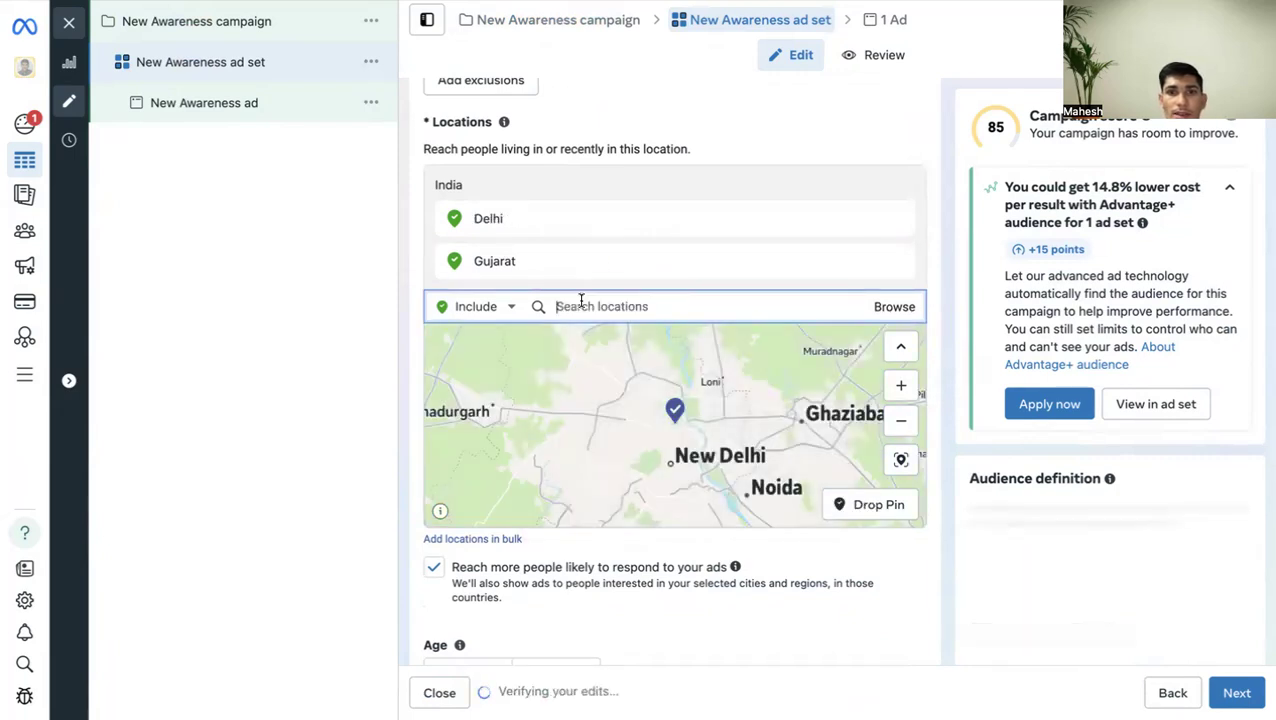
type("mahara")
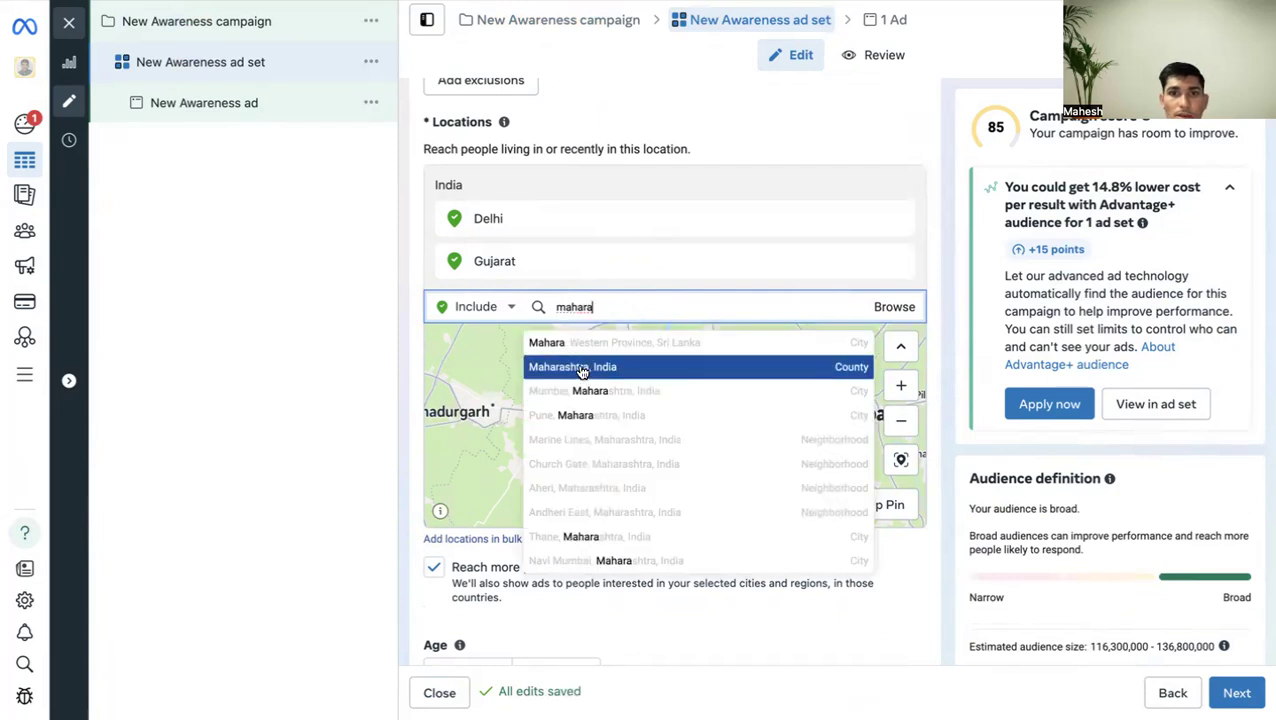
left_click(582, 369)
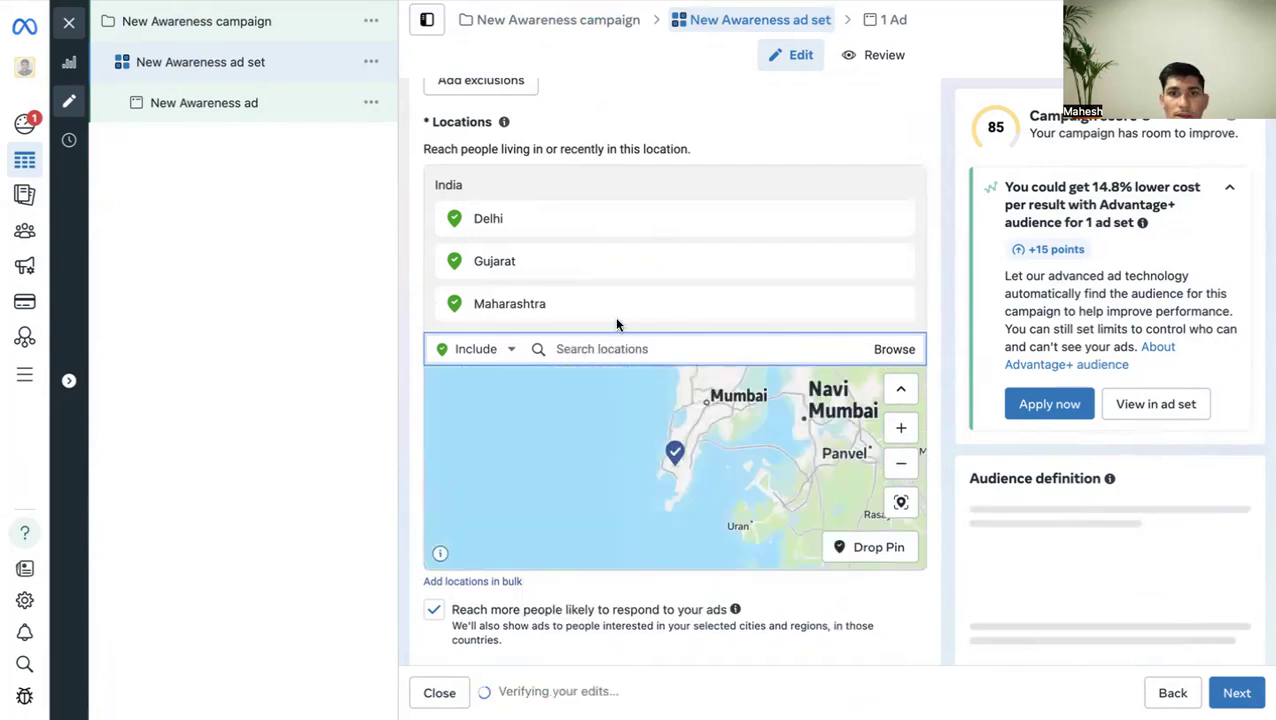
left_click(905, 466)
left_click(905, 466)
left_click(905, 466)
left_click(905, 466)
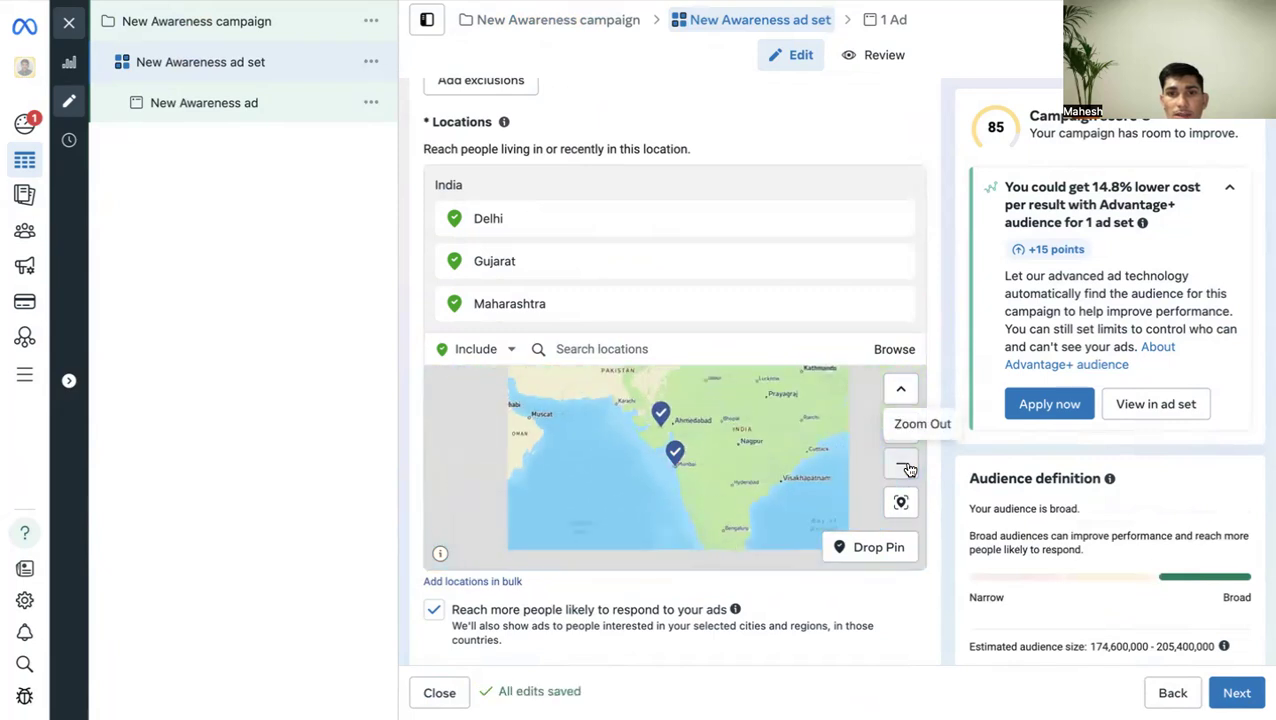
left_click(905, 466)
left_click(905, 466)
scroll(600, 150, "down", 1)
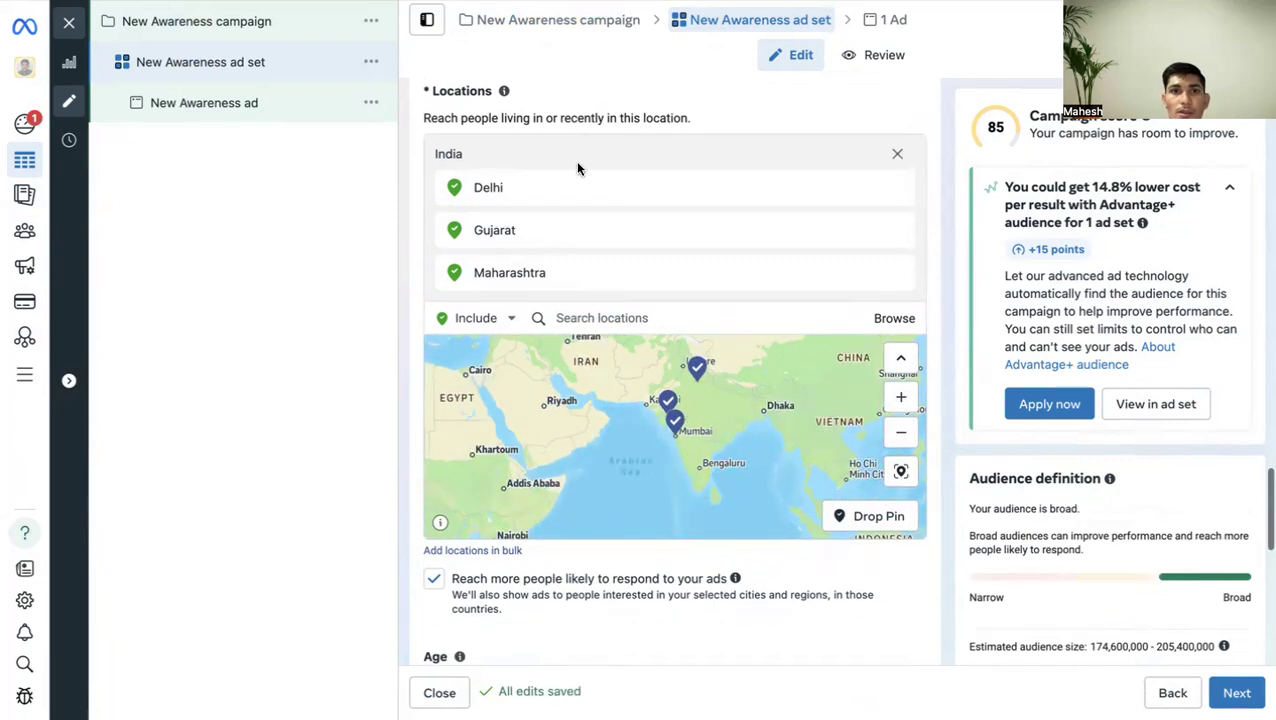
Remove Delhi and Maharashtra from the included locations and narrow the remaining Gujarat location to the city of Surat.
left_click(899, 189)
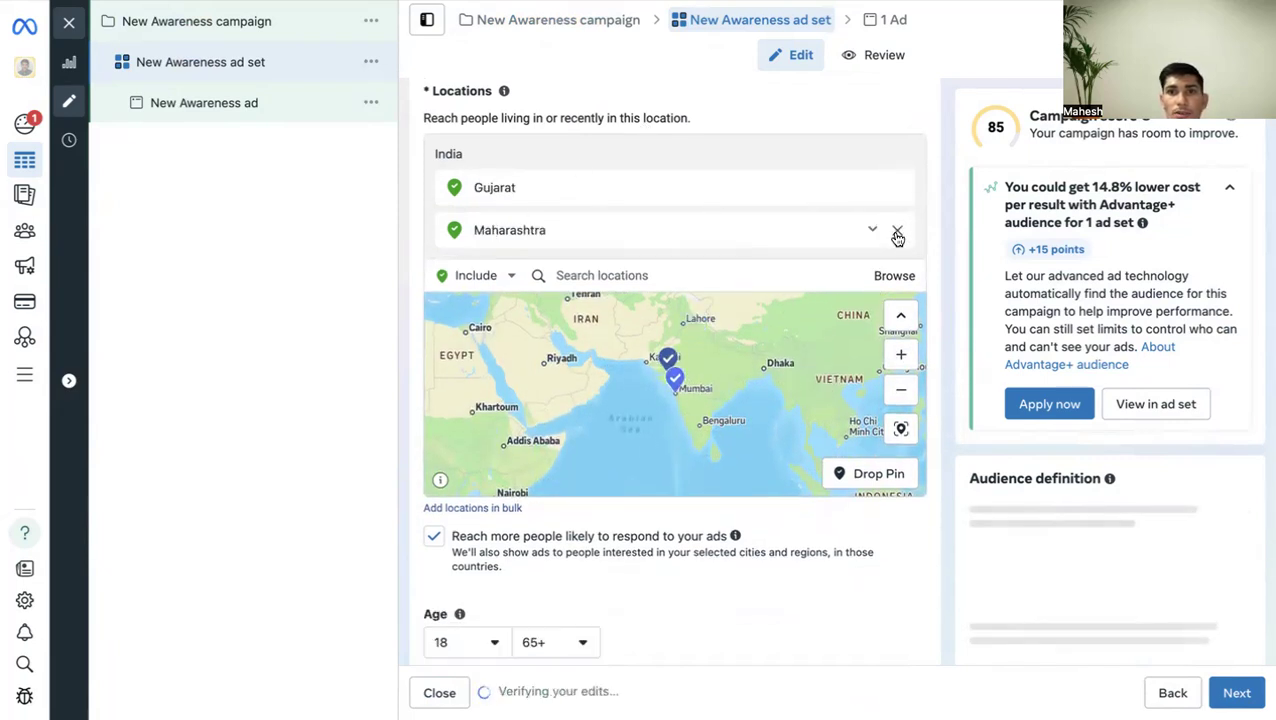
left_click(898, 231)
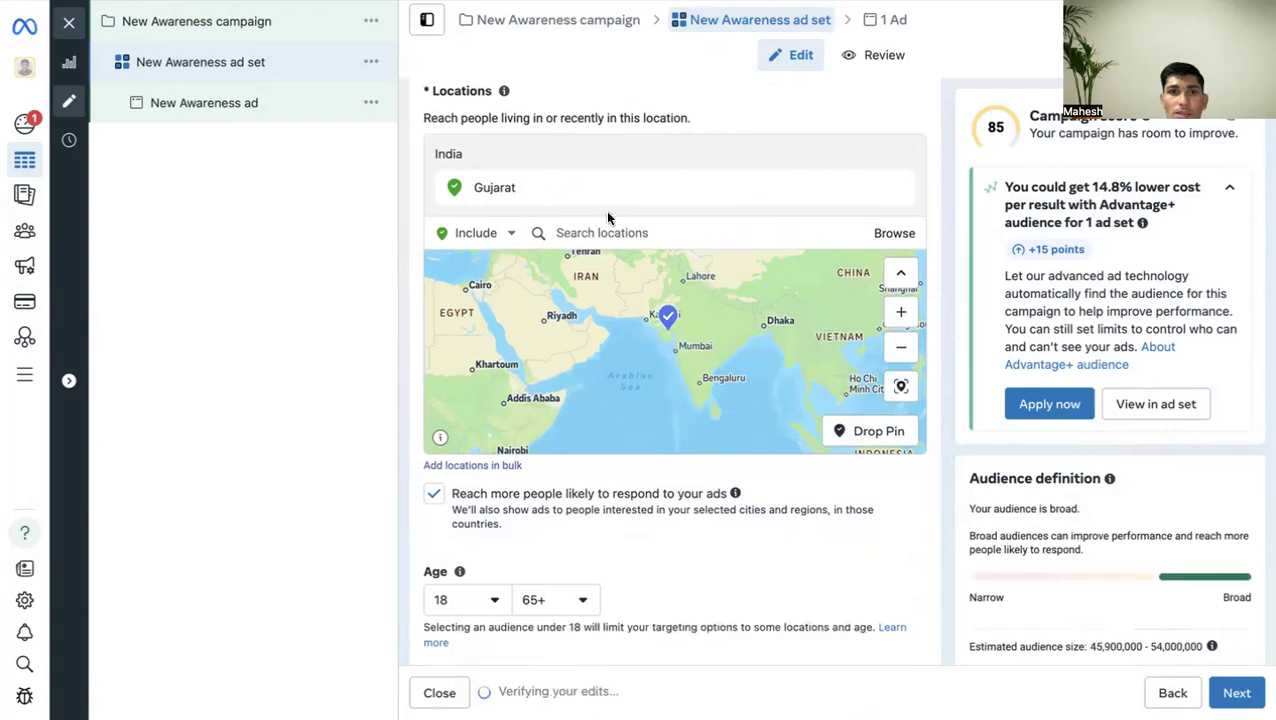
left_click(590, 230)
type("surat")
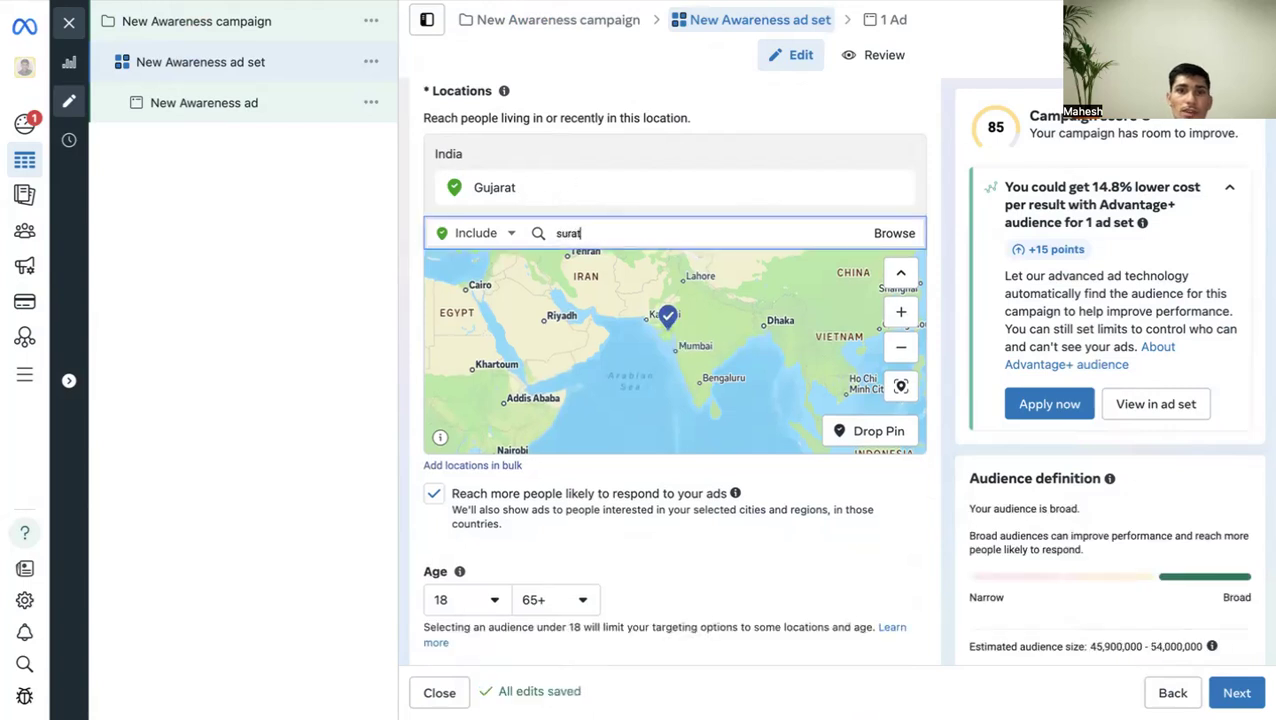
left_click(565, 277)
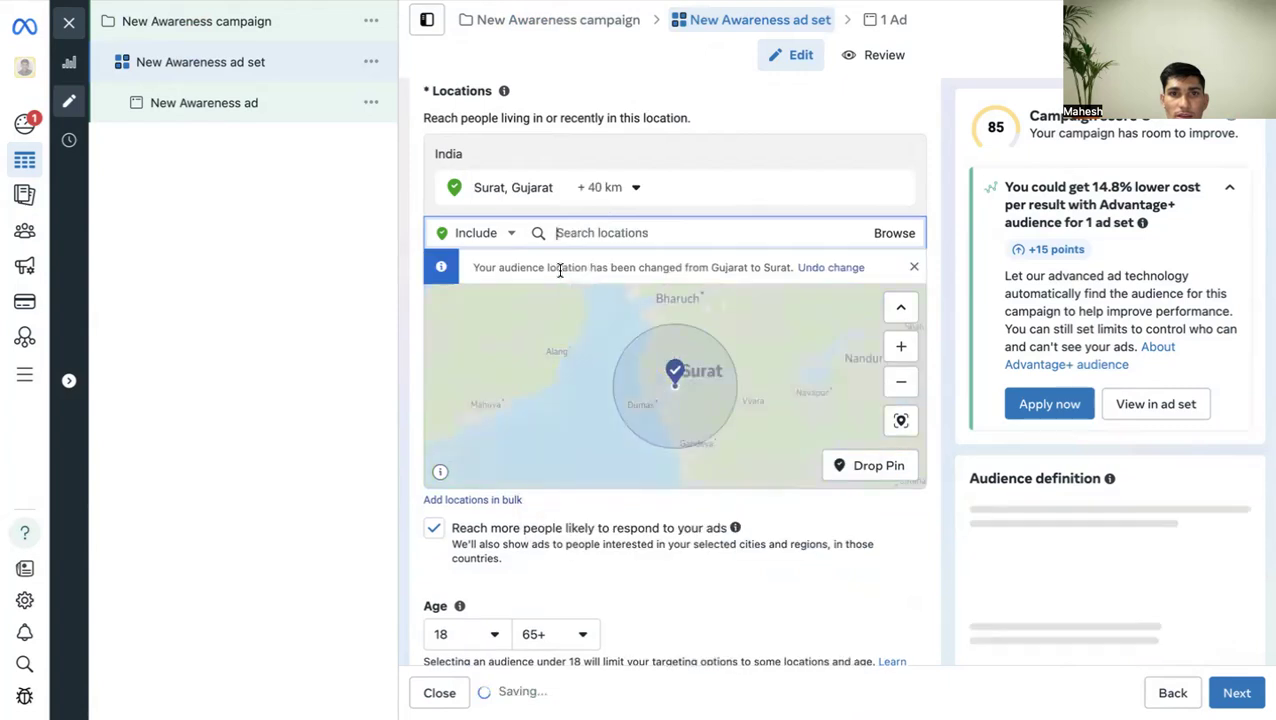
Set the radius around Surat, Gujarat, to 30 km.
left_click(900, 346)
left_click(900, 346)
left_click(601, 189)
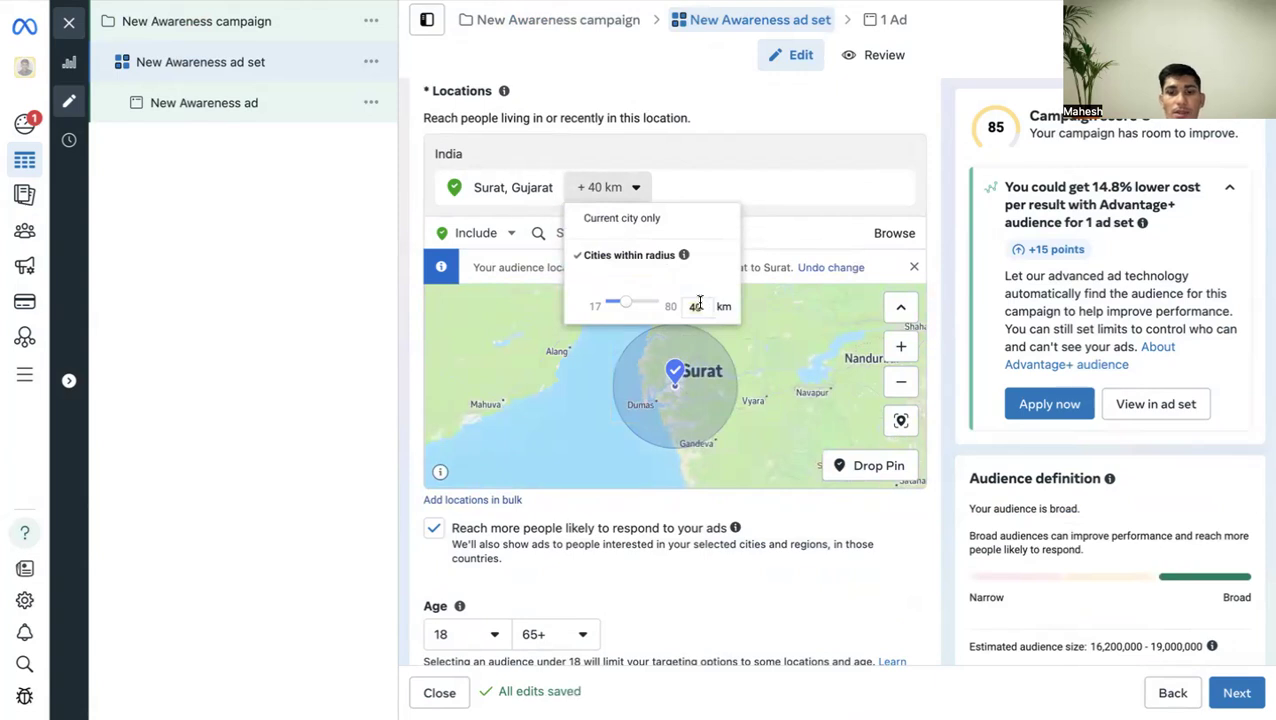
left_click(787, 300)
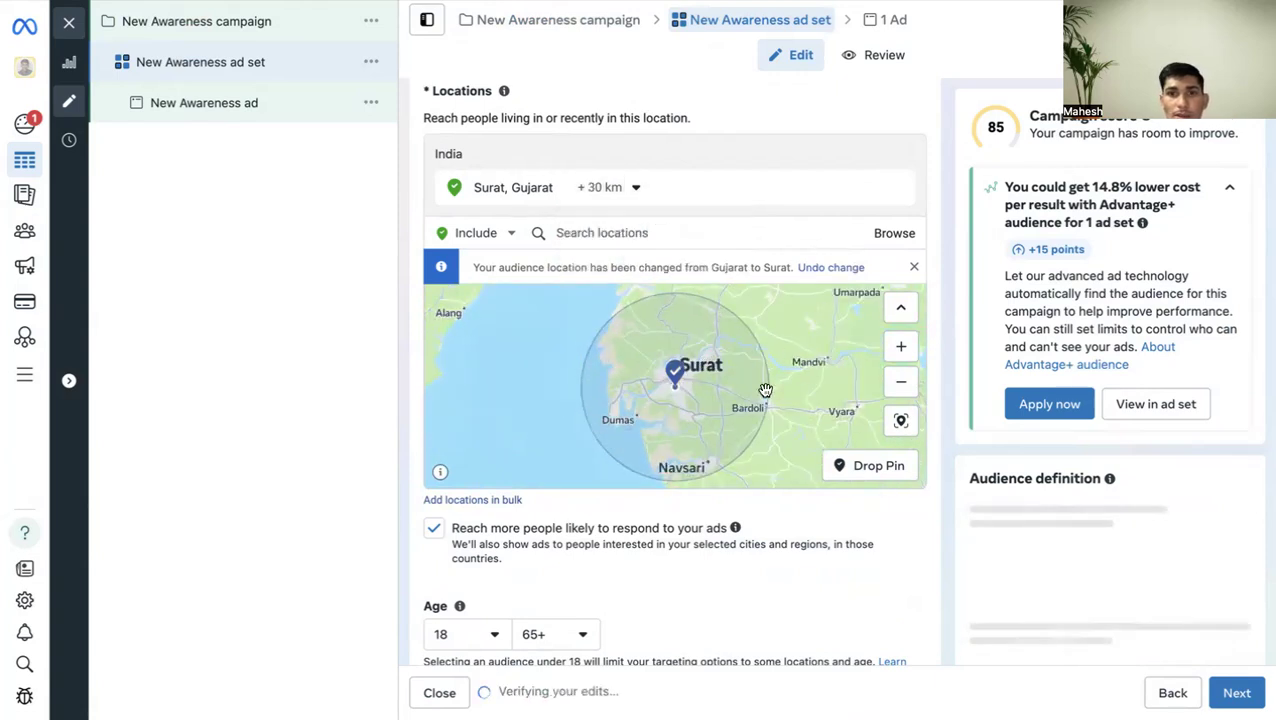
Search for adajan and change the included location from Surat to Adajan.
left_click(570, 230)
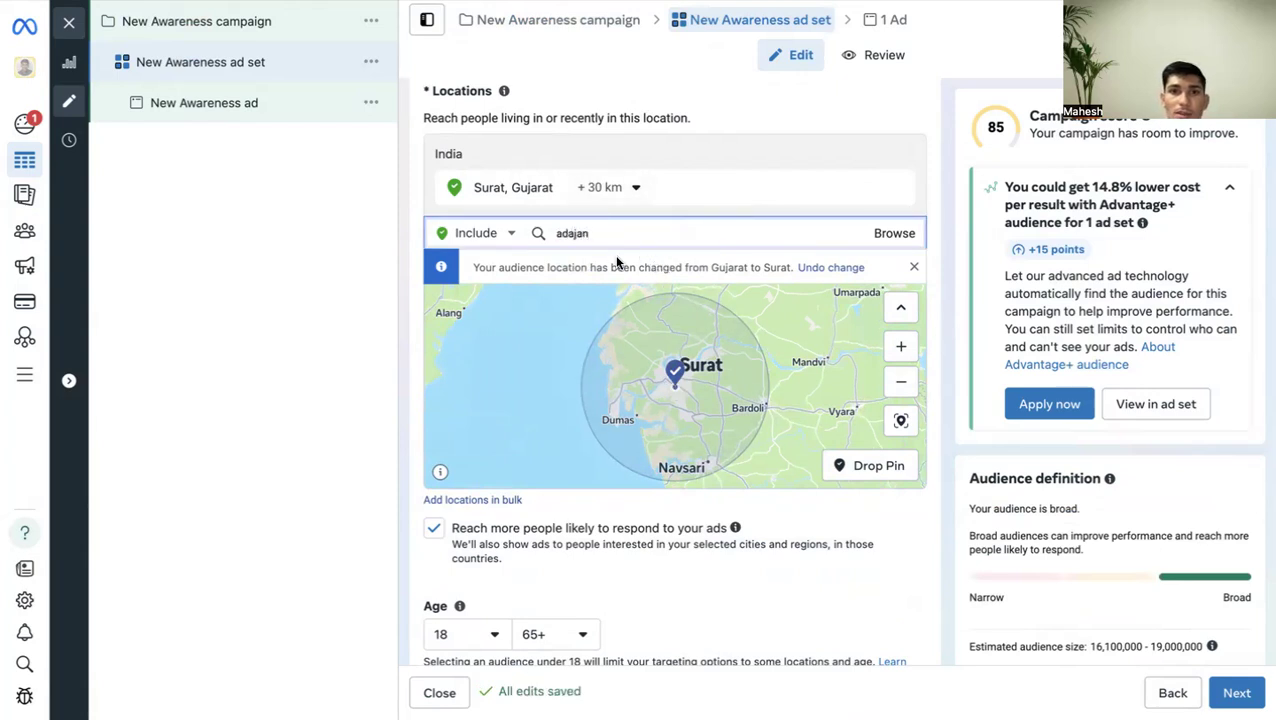
left_click(578, 270)
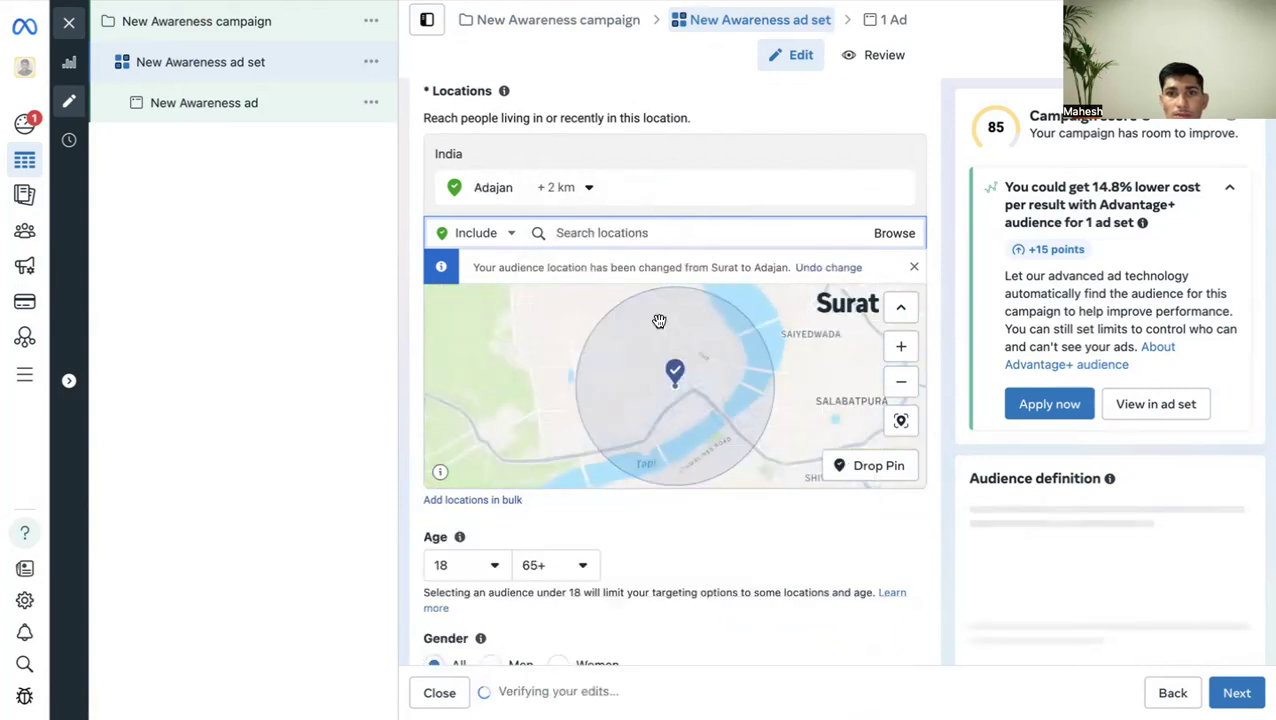
Examine Adajan's targeting circle on the location map, including the surrounding streets, the Tapi river and neighbouring Surat.
left_click(901, 388)
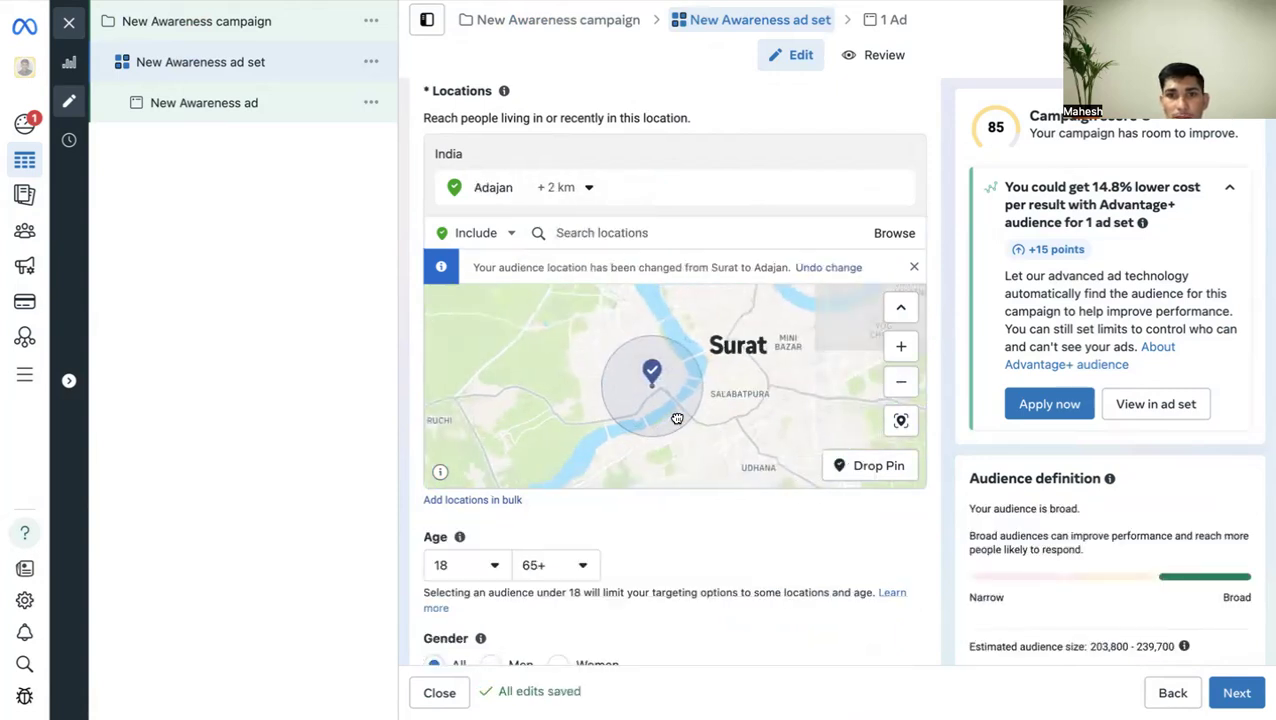
left_click(901, 347)
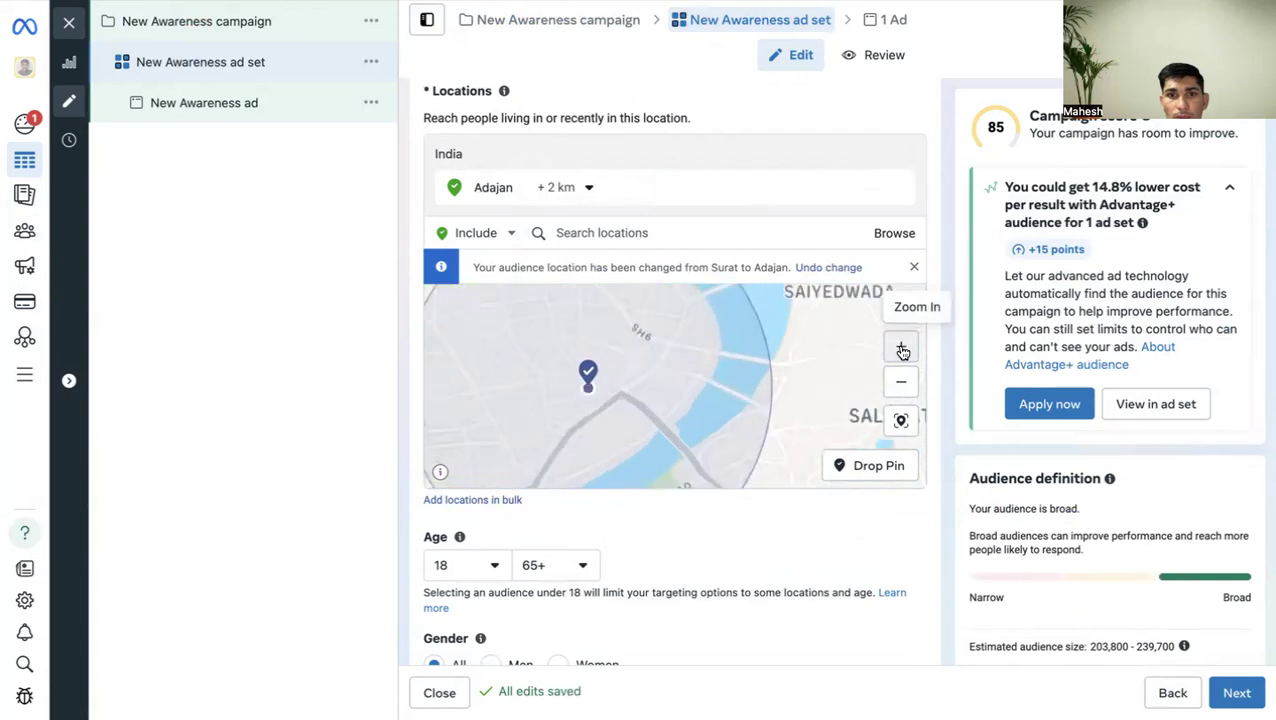
left_click(901, 347)
left_click_drag(820, 357, 637, 428)
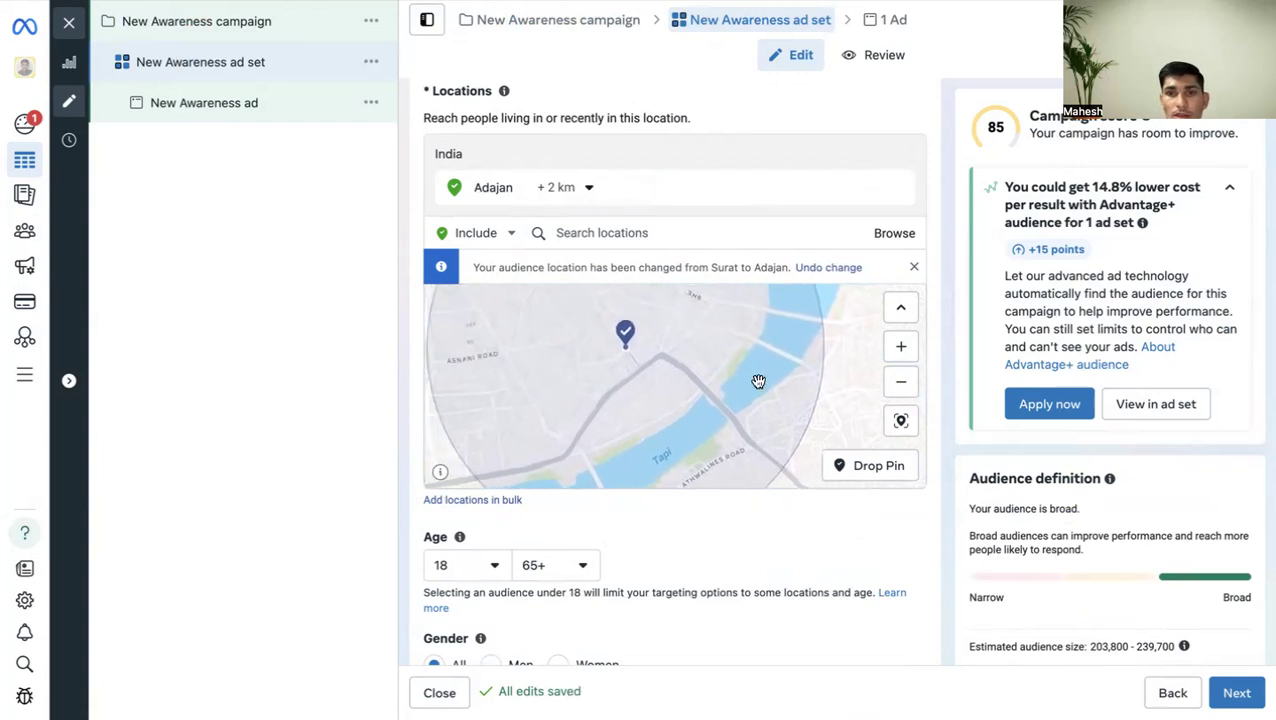
left_click(903, 386)
left_click_drag(693, 397, 698, 437)
left_click(903, 347)
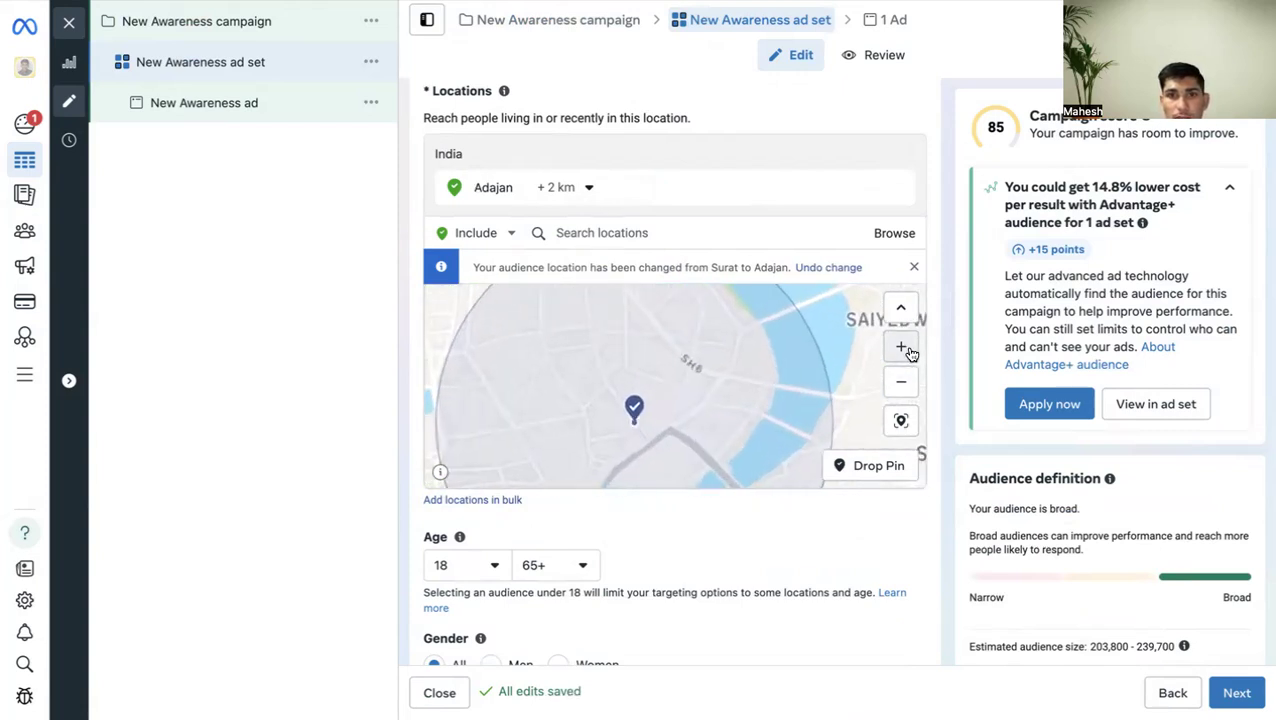
left_click(903, 347)
left_click_drag(664, 434, 692, 321)
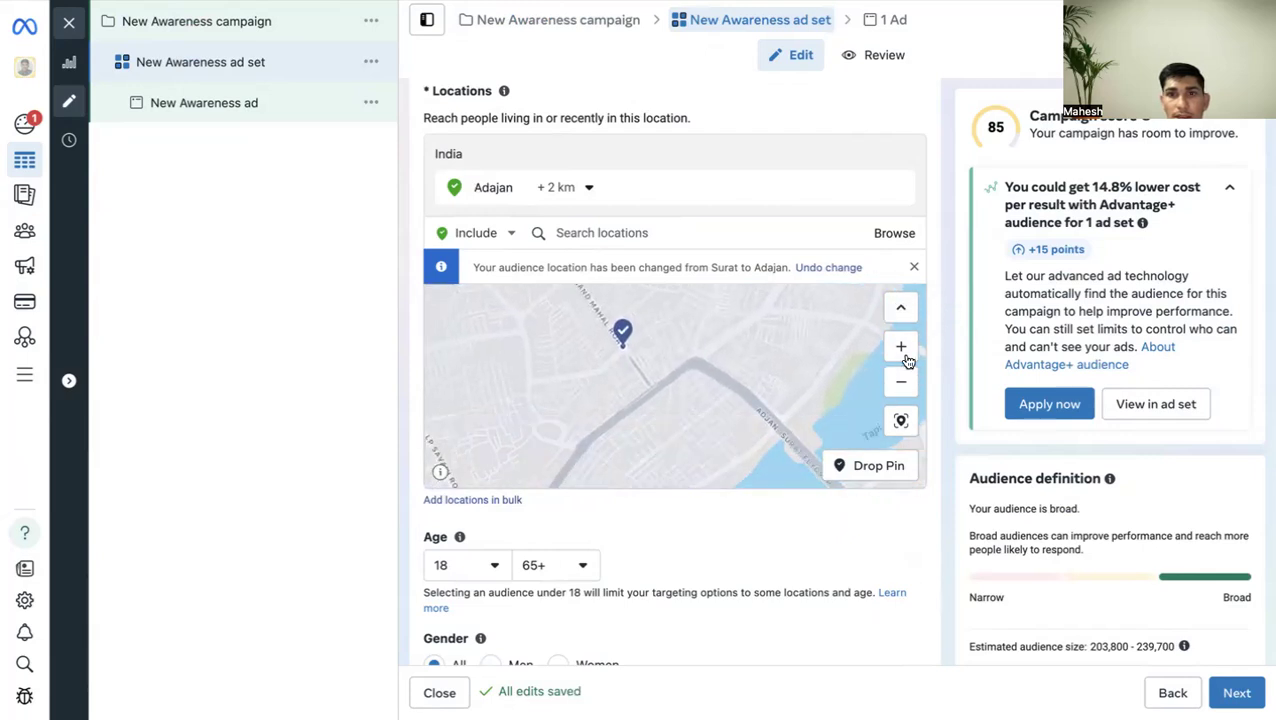
mouse_move(600, 388)
left_mouse_down()
mouse_move(618, 388)
mouse_move(575, 388)
left_mouse_up()
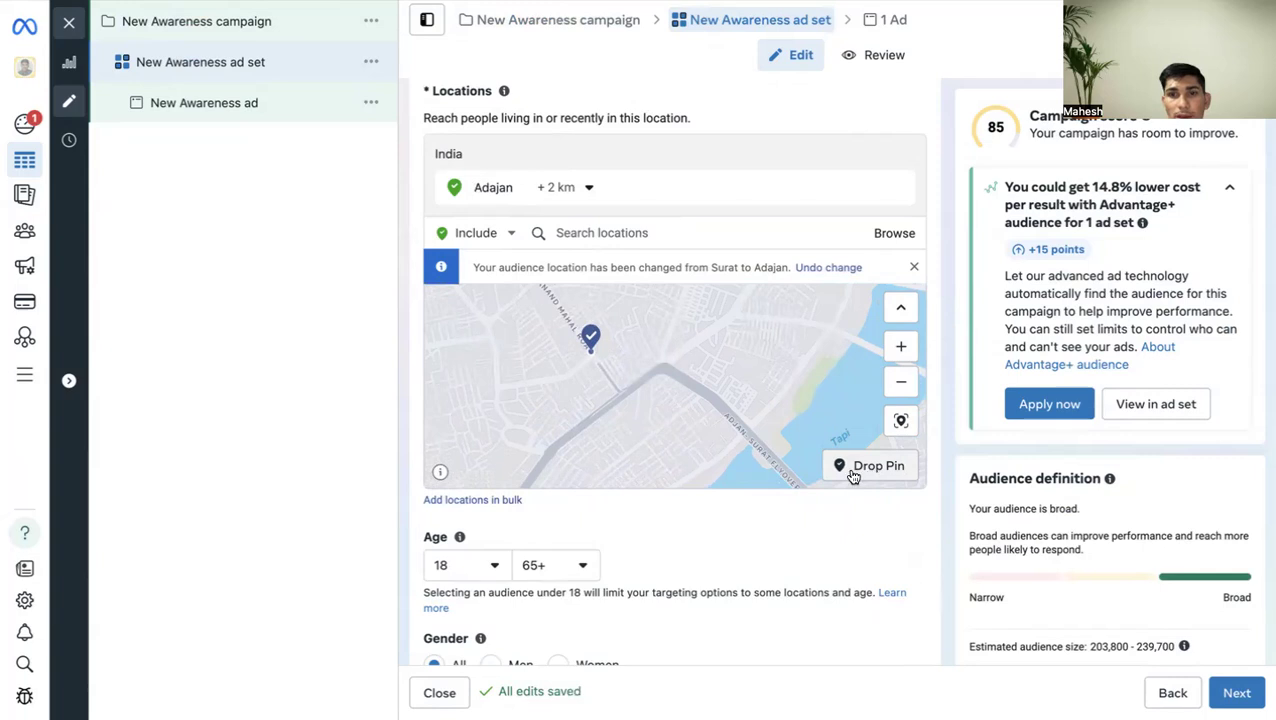
Set the radius around Adajan to 7 km.
left_click(555, 188)
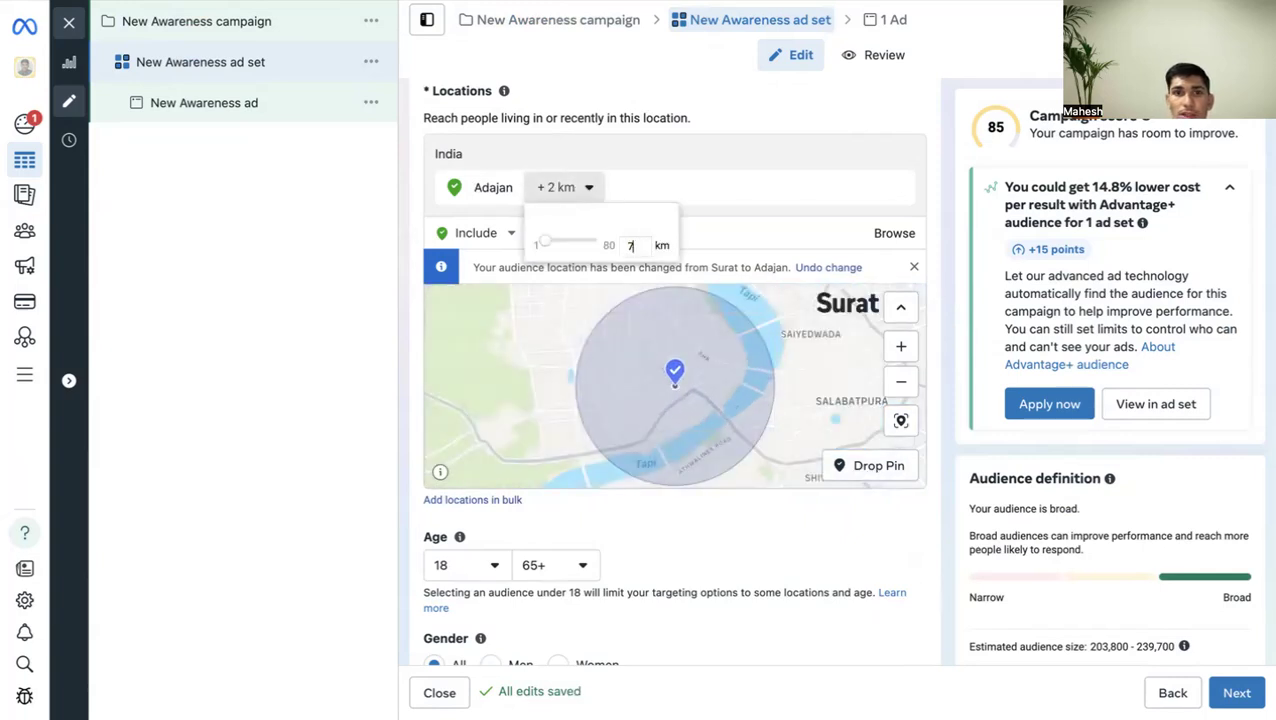
type("7")
key("Return")
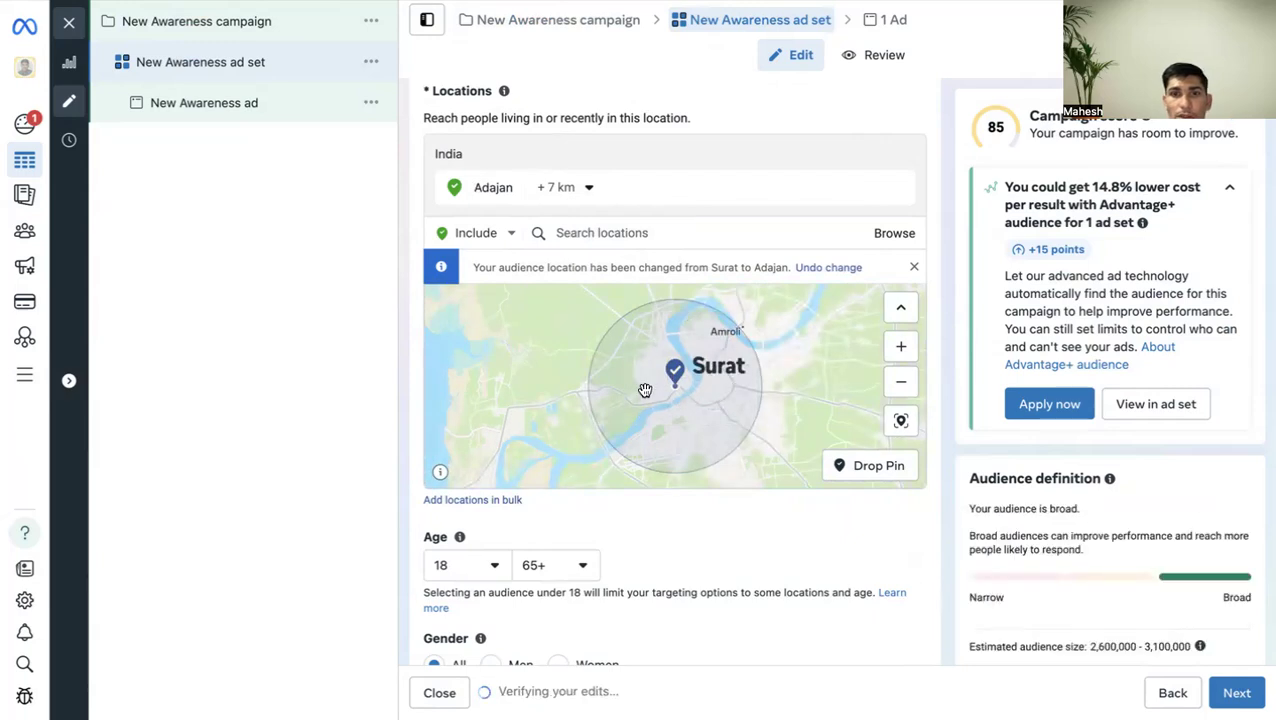
Widen Adajan's targeting radius to 80 km, then reduce it to 10 km.
left_click(557, 189)
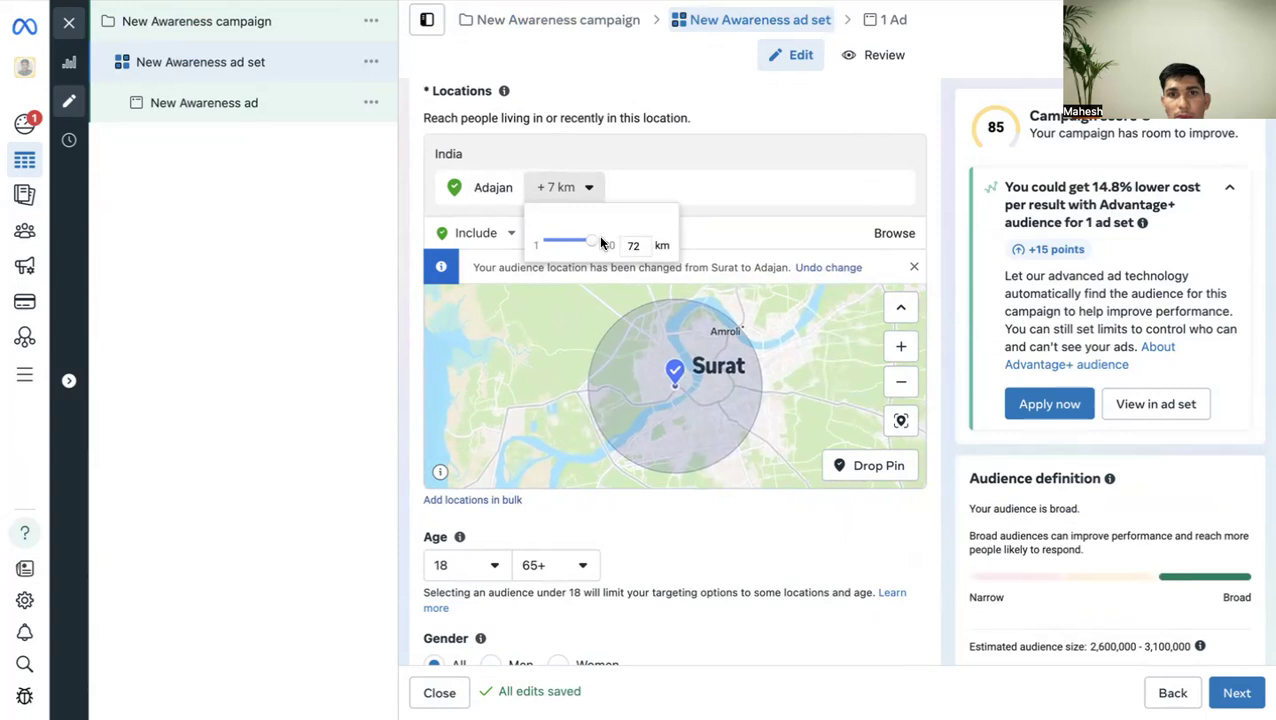
left_click_drag(608, 243, 616, 237)
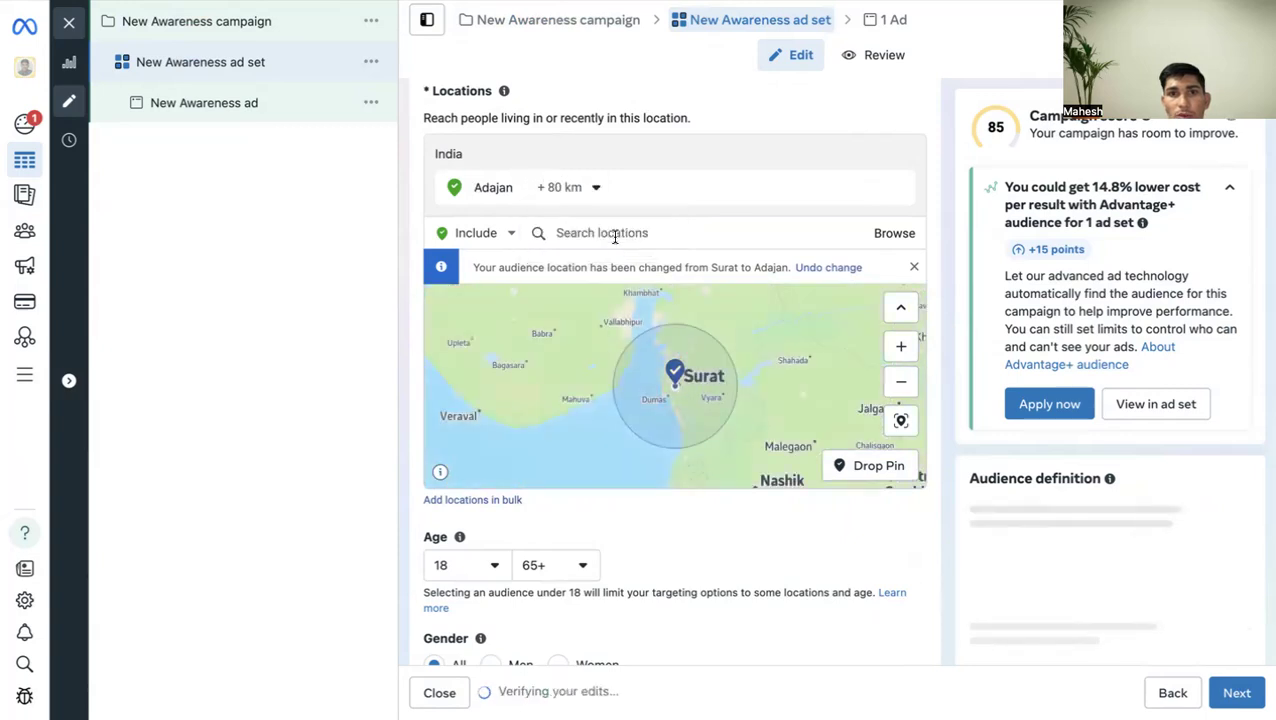
left_click(567, 188)
left_click_drag(543, 245, 555, 236)
left_click(561, 189)
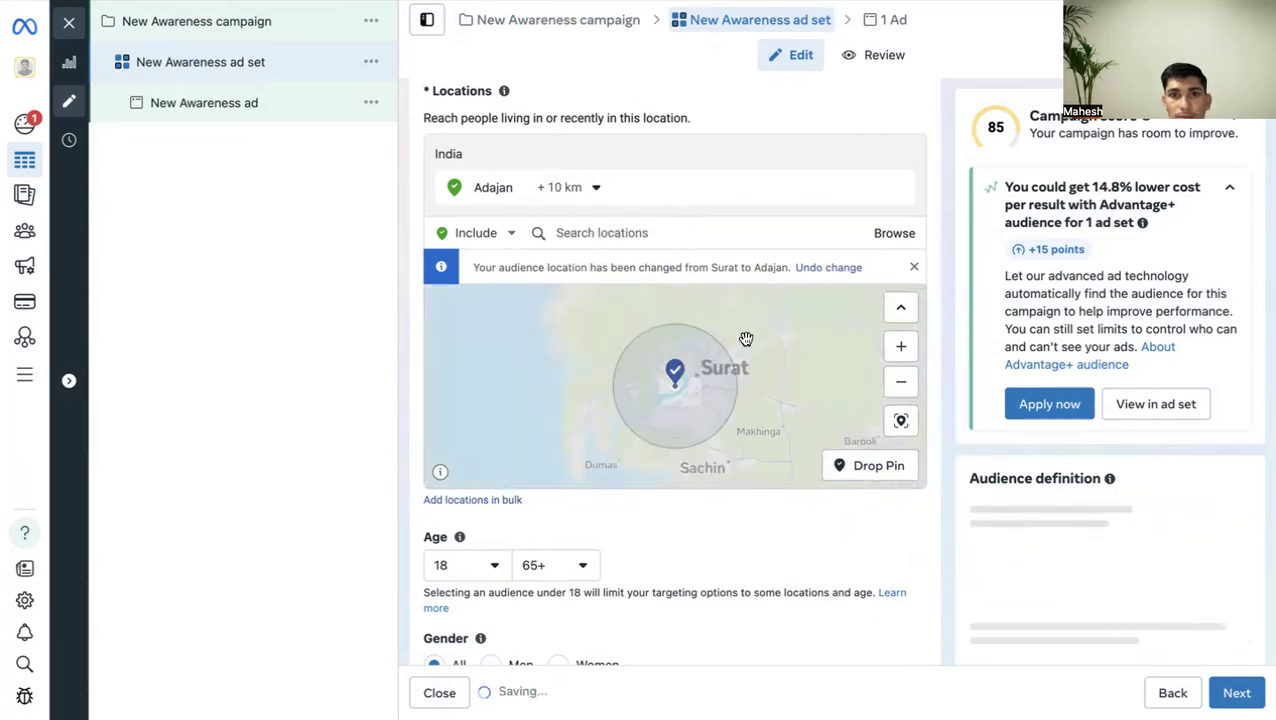
Add the postcode 395005, Olpad, Gujarat, India, to the included locations and remove Adajan.
left_click(587, 231)
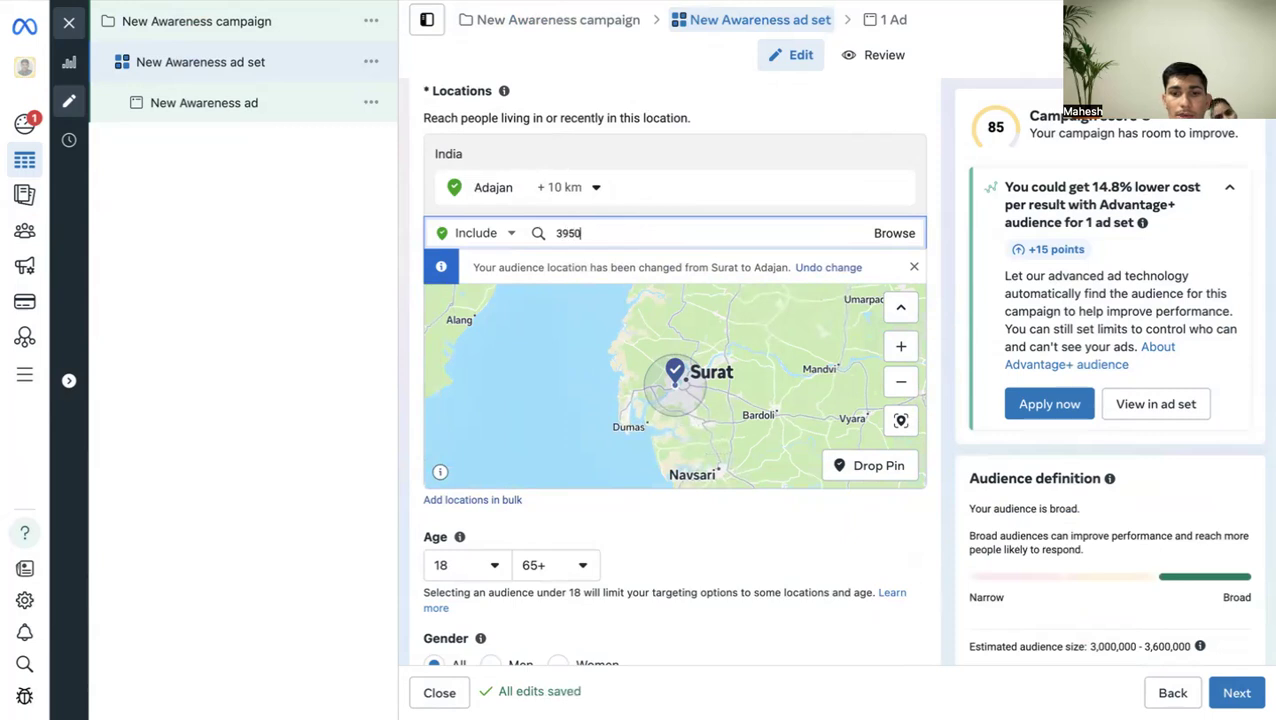
type("395005")
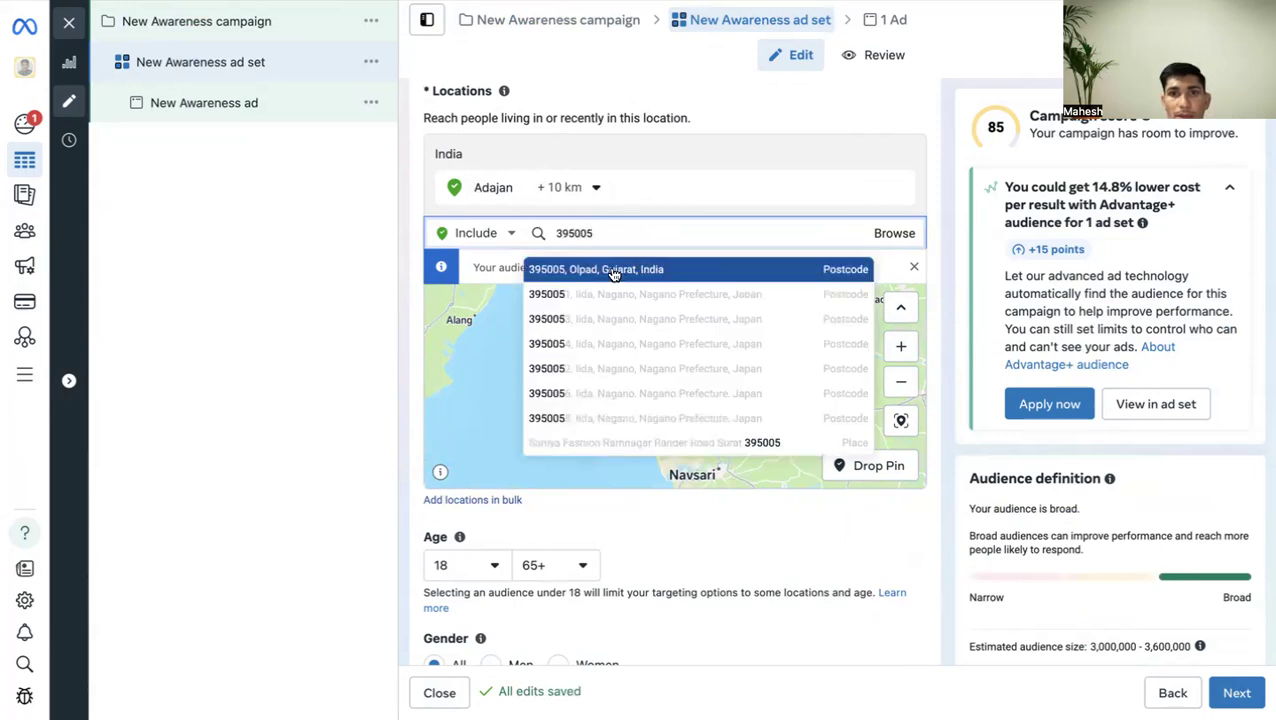
left_click(614, 270)
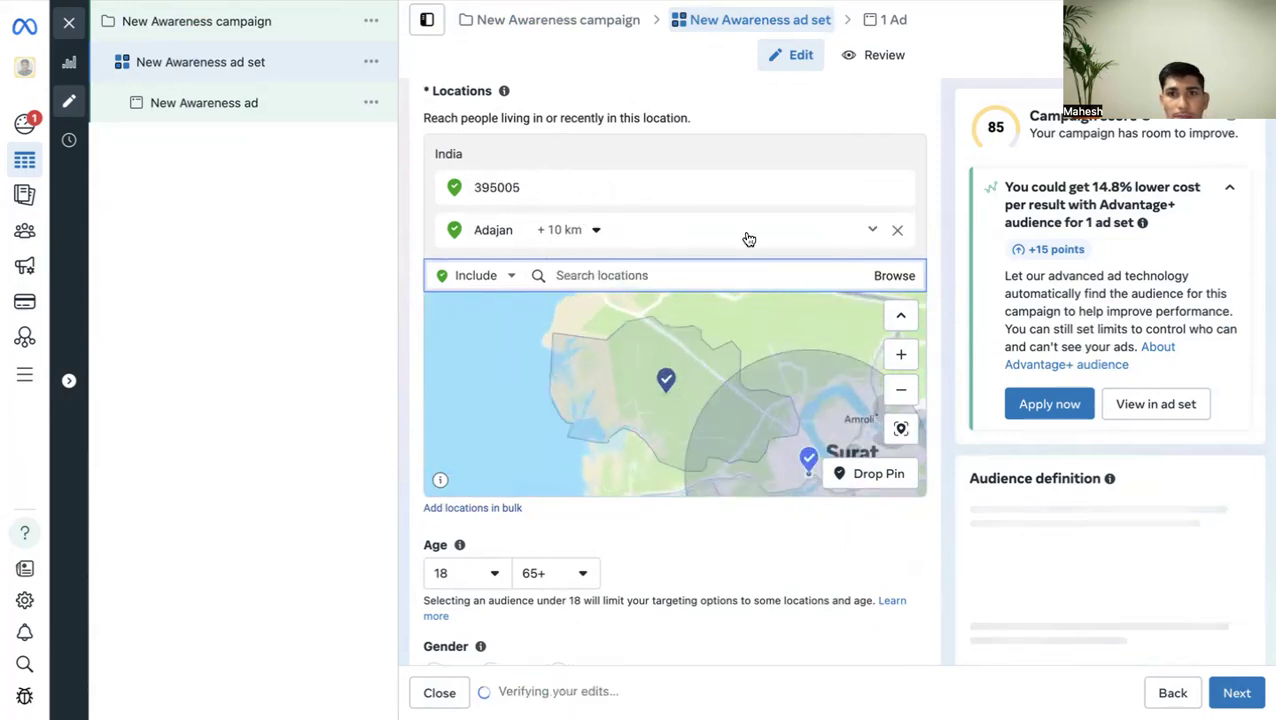
left_click(896, 233)
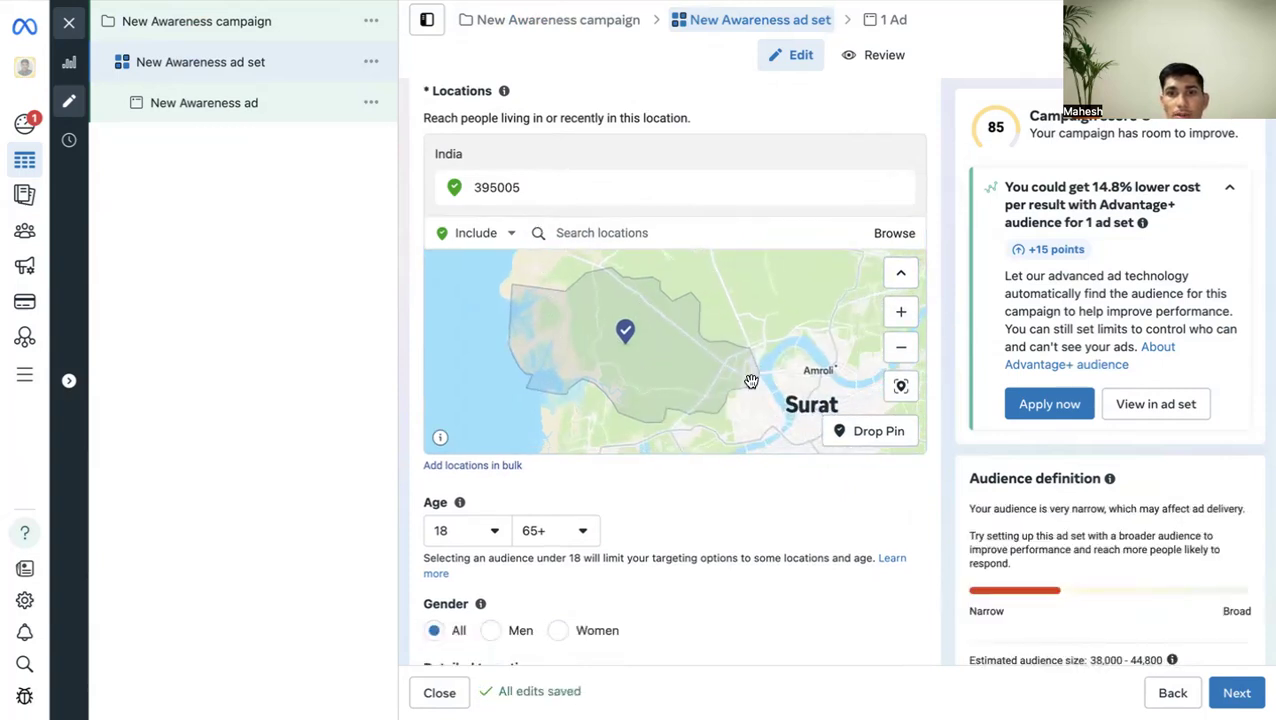
Drop a pin on the location map near LP Savani Road in Surat, west of the Tapi river.
left_click(900, 311)
left_click_drag(760, 387, 640, 280)
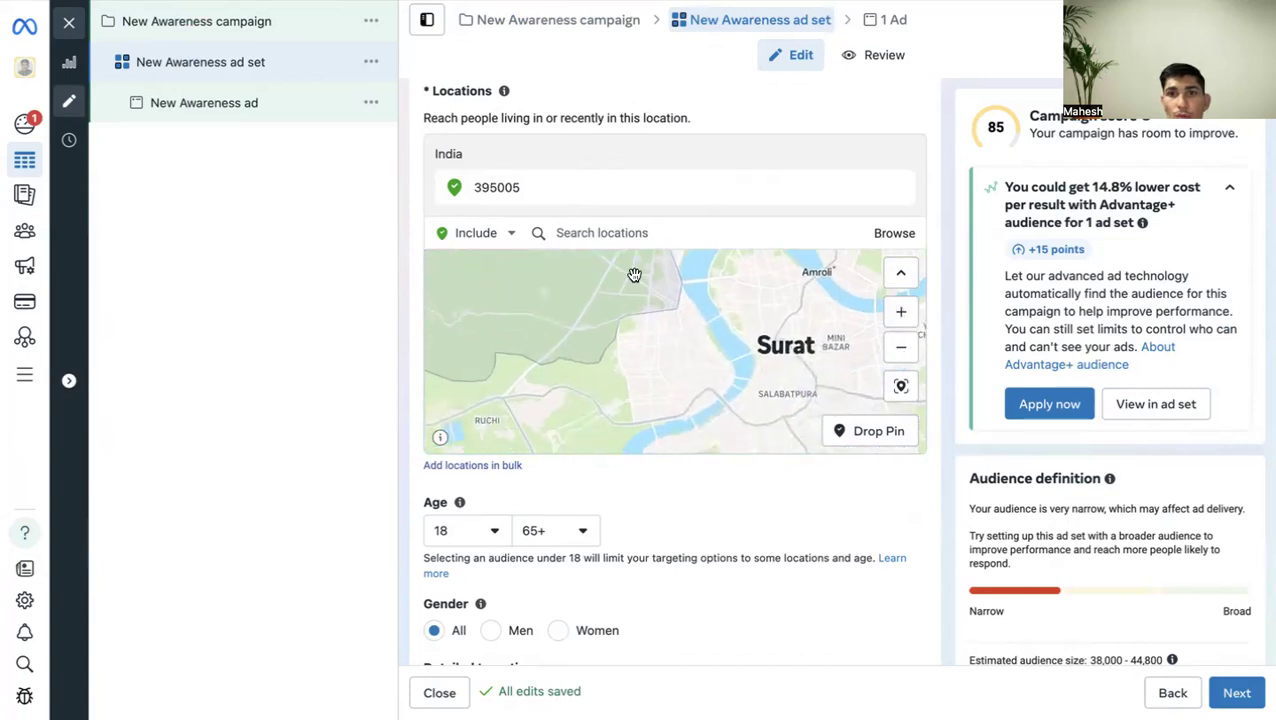
left_click(899, 312)
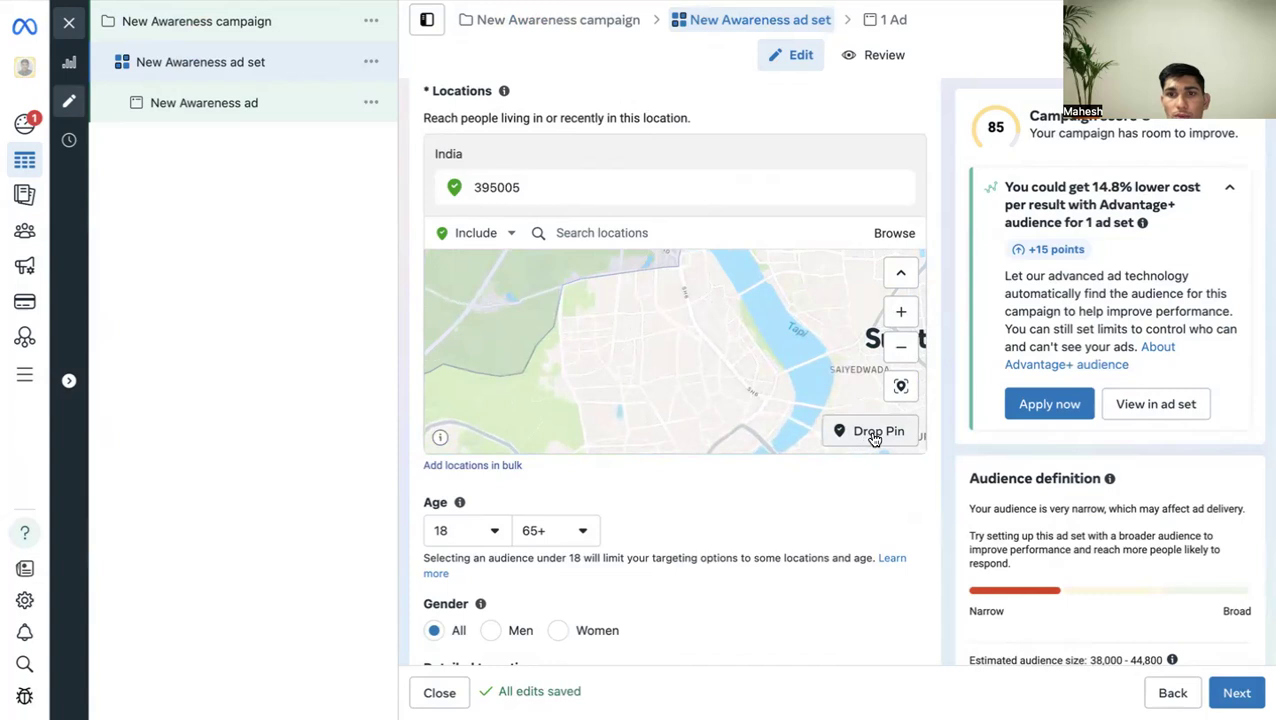
left_click_drag(661, 404, 651, 377)
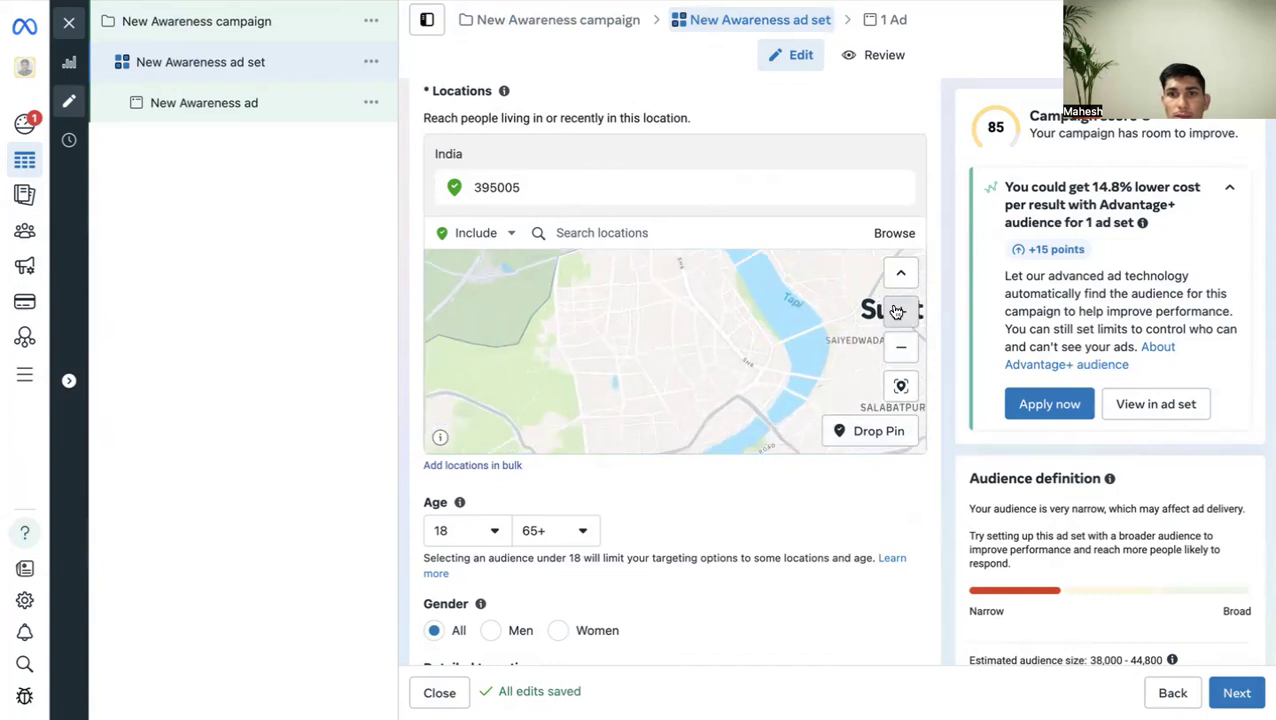
left_click(899, 311)
left_click(868, 434)
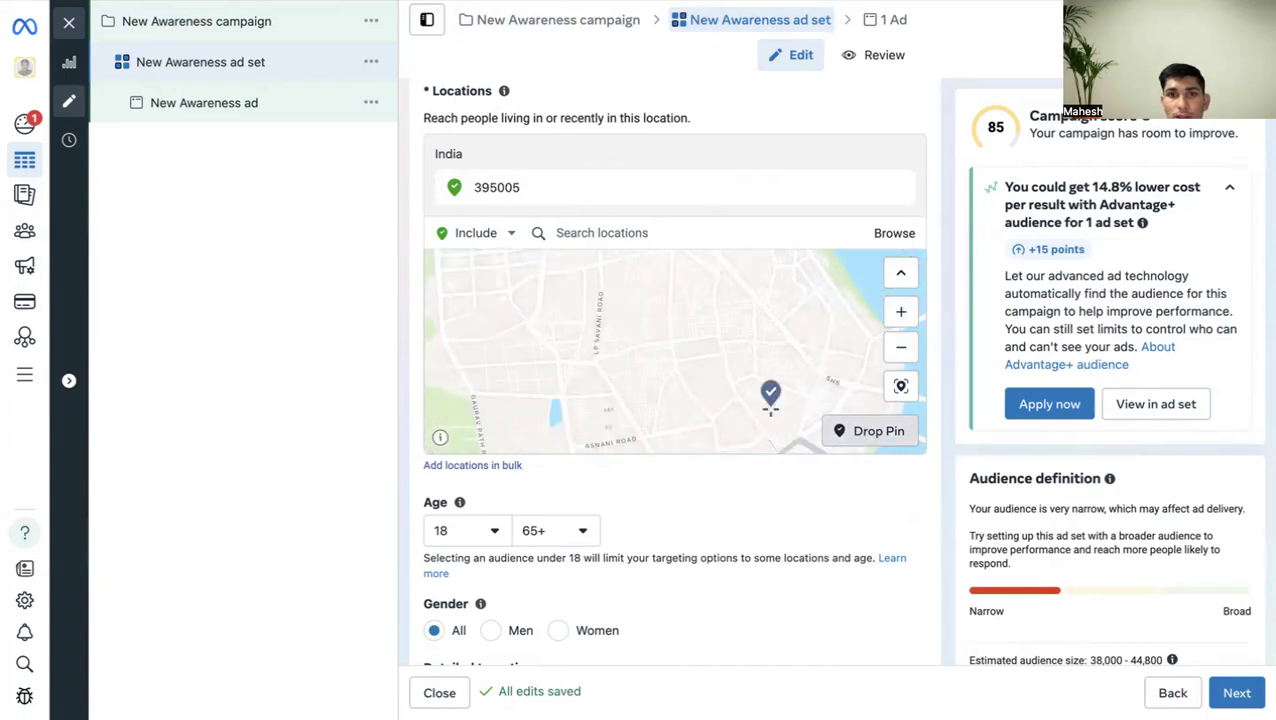
left_click(599, 328)
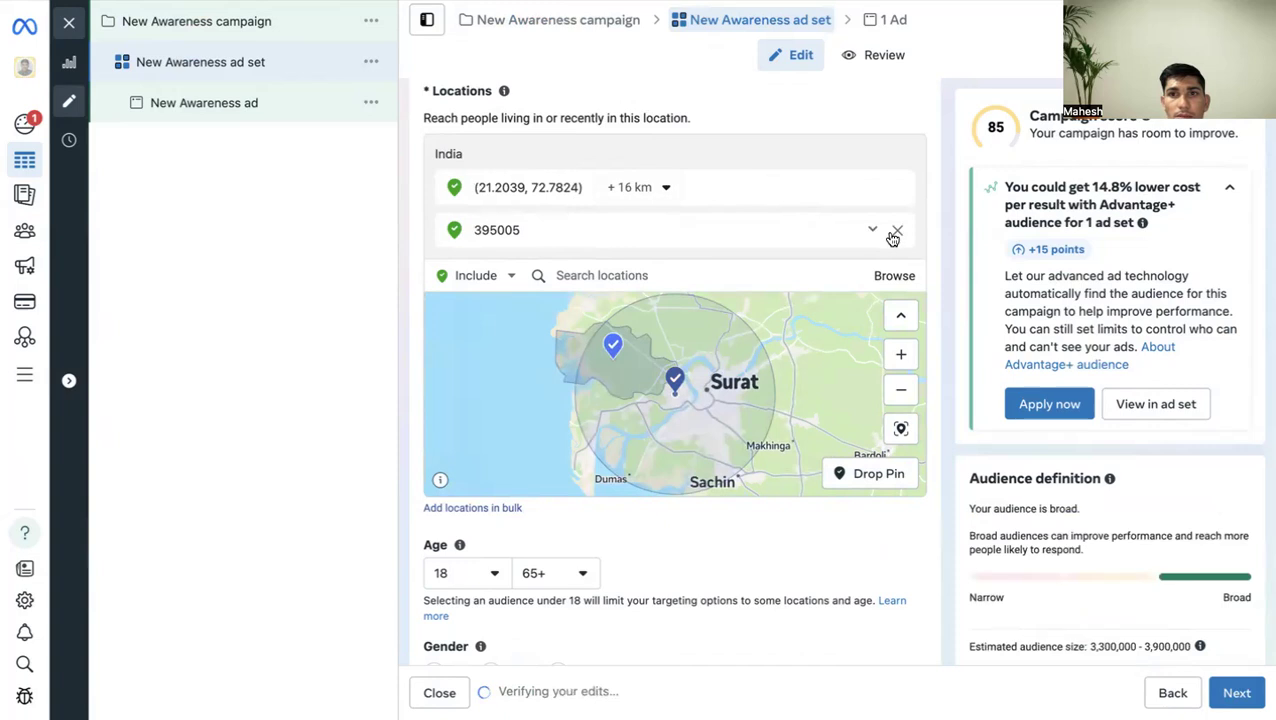
Remove the postcode 395005 from the included locations and set the dropped pin's radius to 7 km.
left_click(894, 232)
left_click(631, 190)
left_click(711, 245)
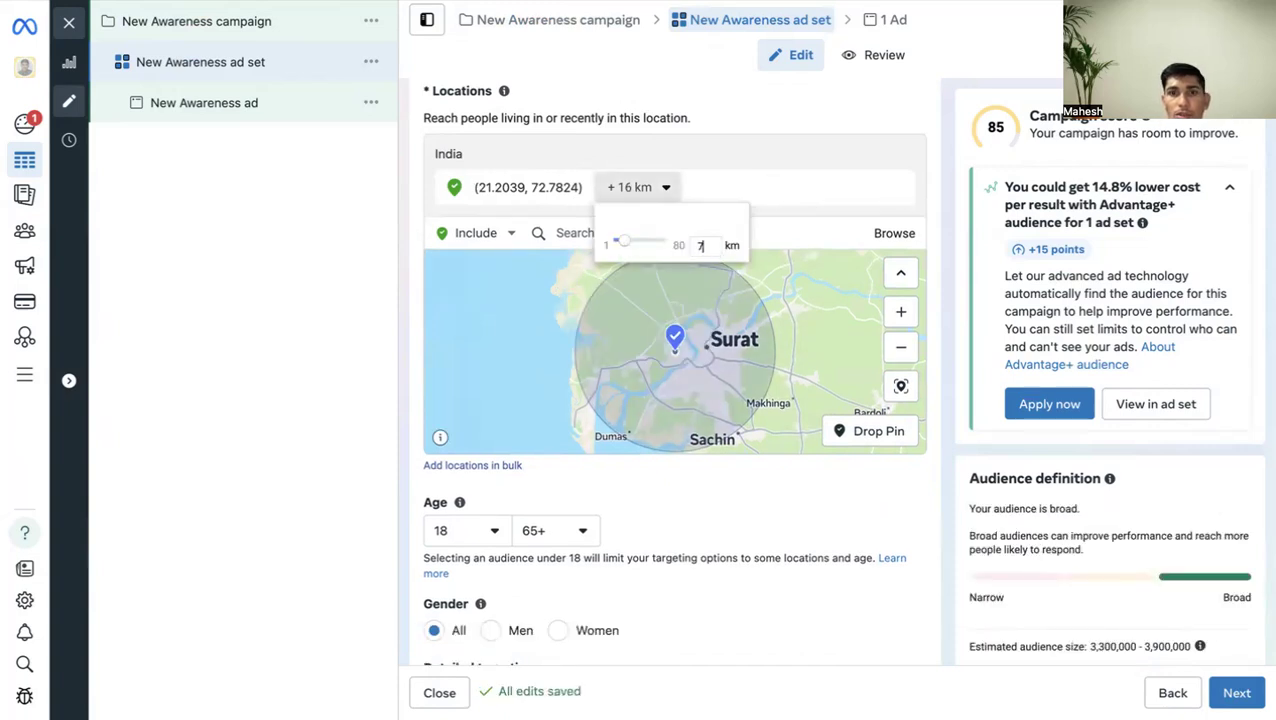
key("Return")
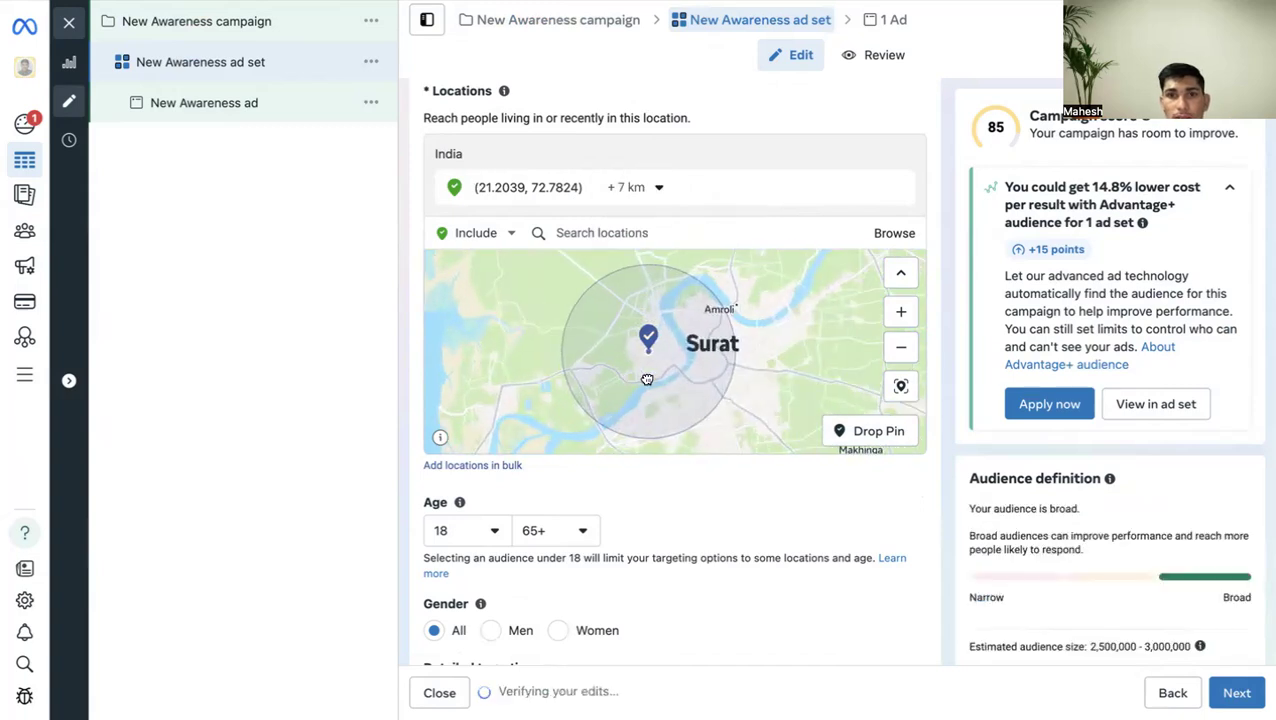
Reduce the dropped pin's radius to 5 km and view its coverage on the map.
left_click(630, 188)
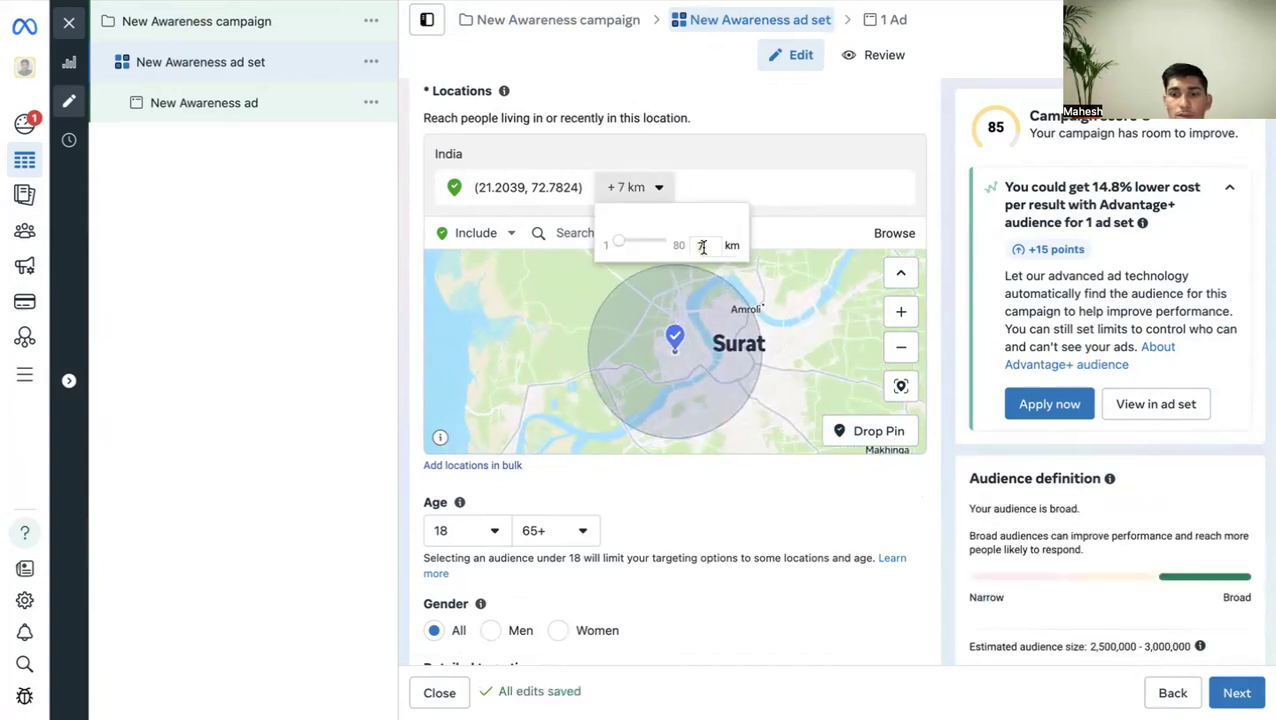
key("Return")
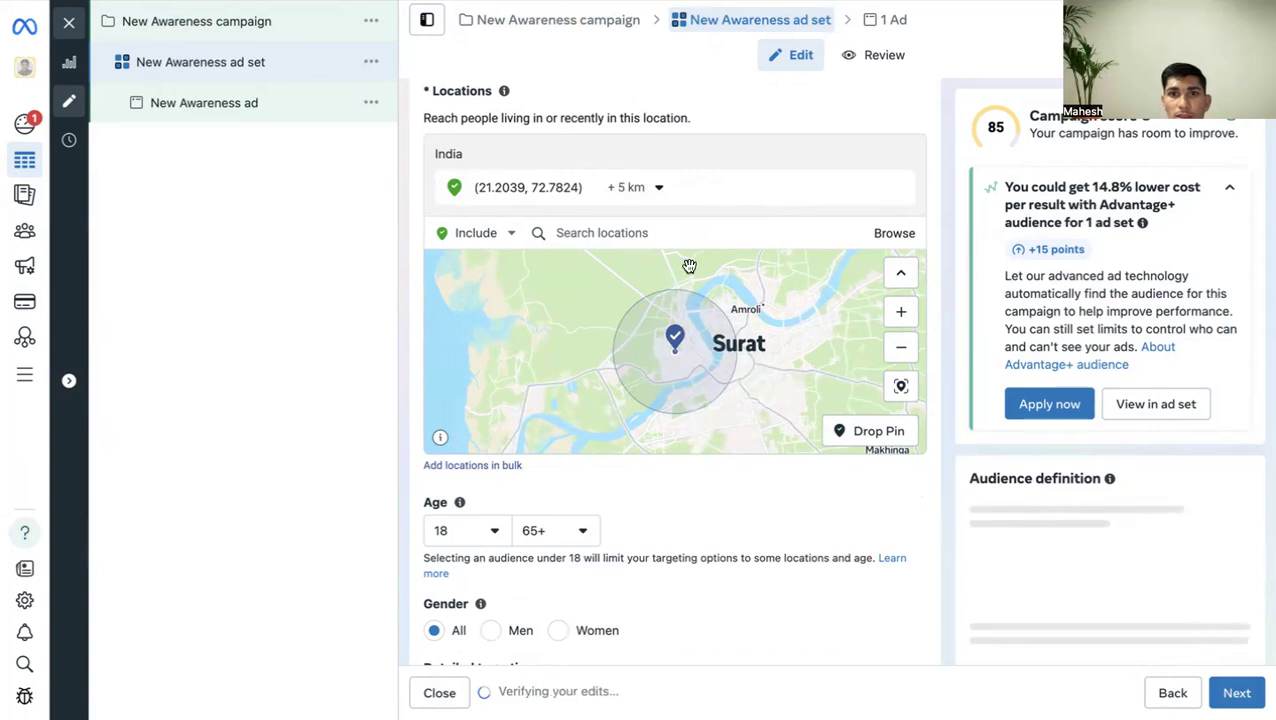
left_click(899, 315)
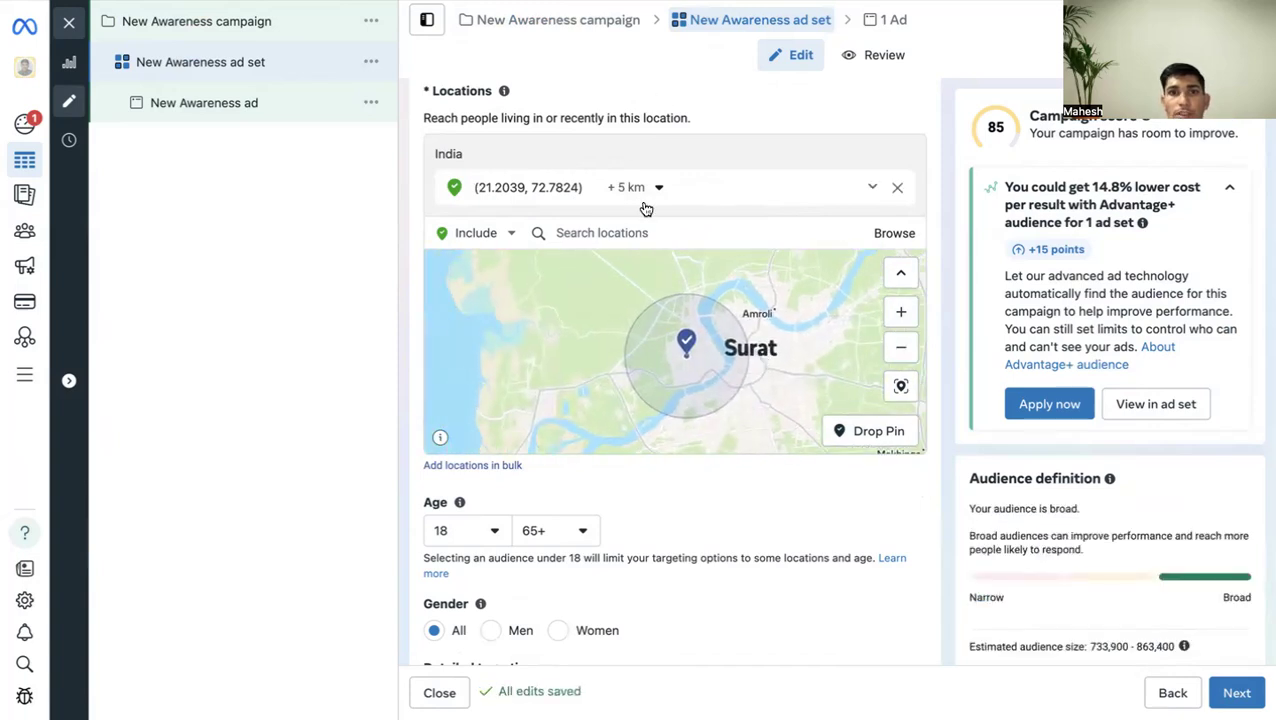
scroll(645, 208, "up", 1)
scroll(715, 188, "down", 1)
scroll(598, 296, "down", 1)
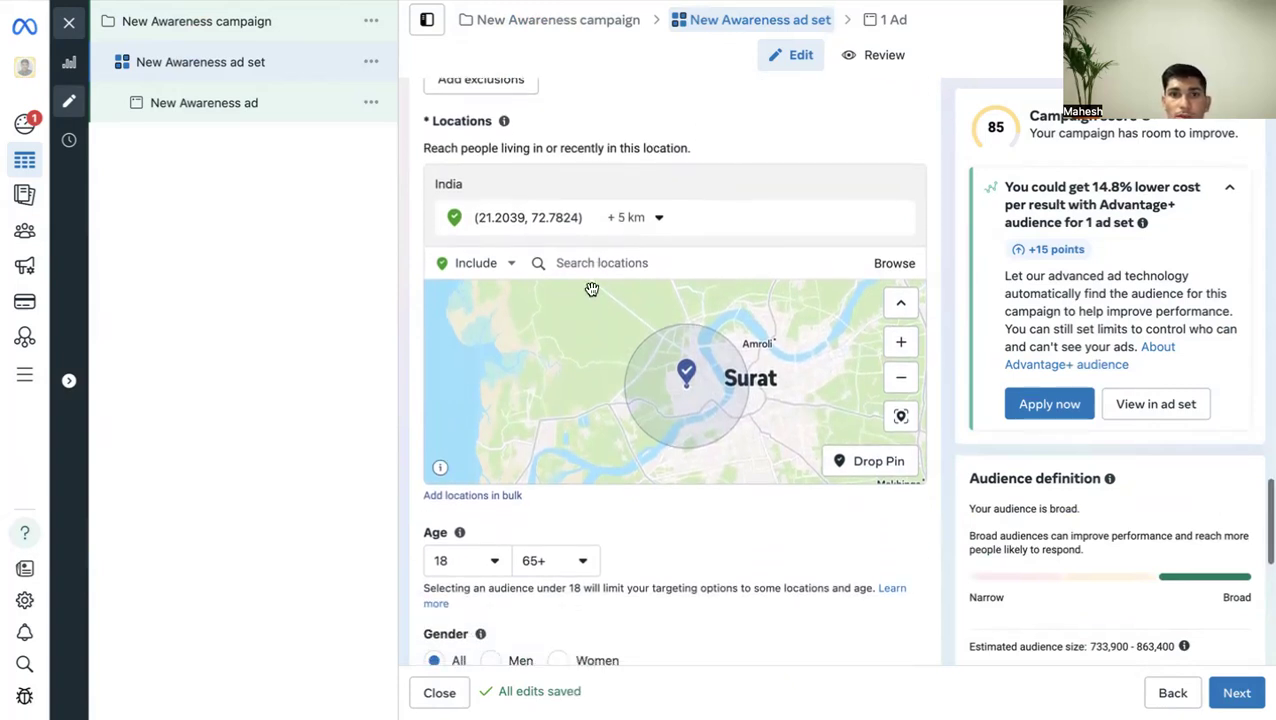
left_click(611, 263)
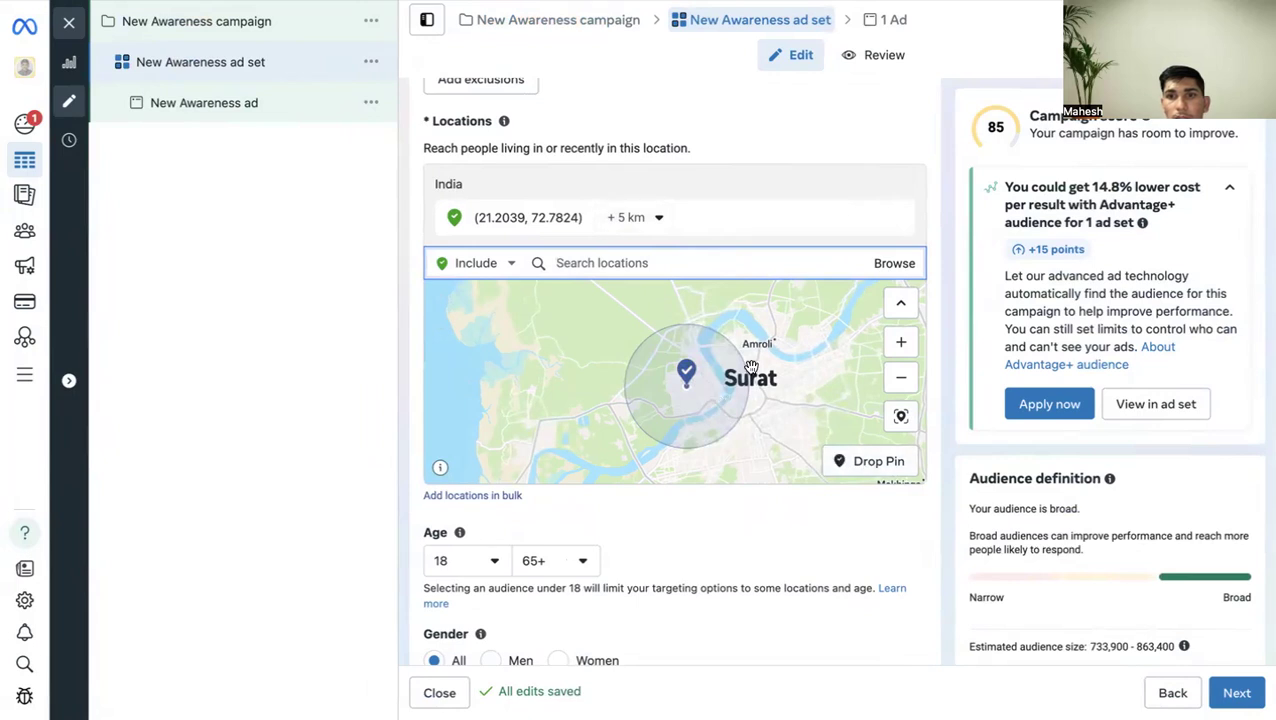
Drop a second pin just east of the existing one near Surat and remove it from the included locations.
left_click(901, 342)
left_click(901, 342)
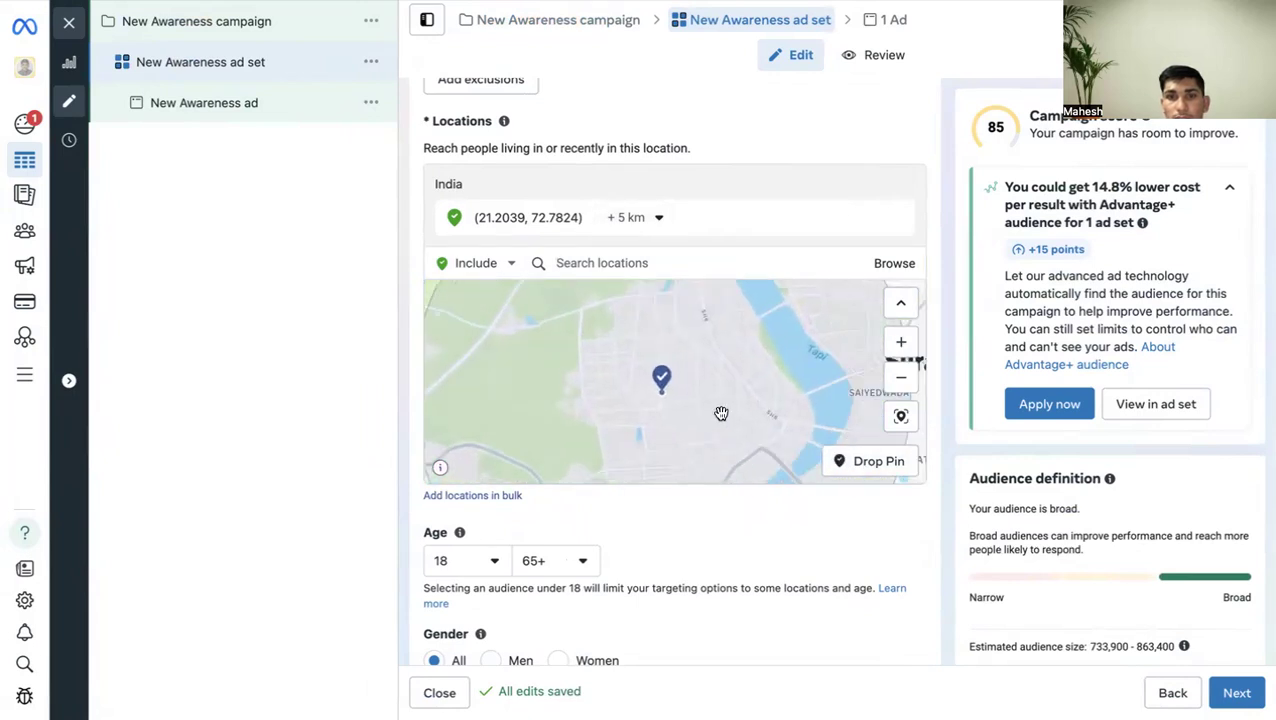
left_click(873, 462)
left_click(699, 392)
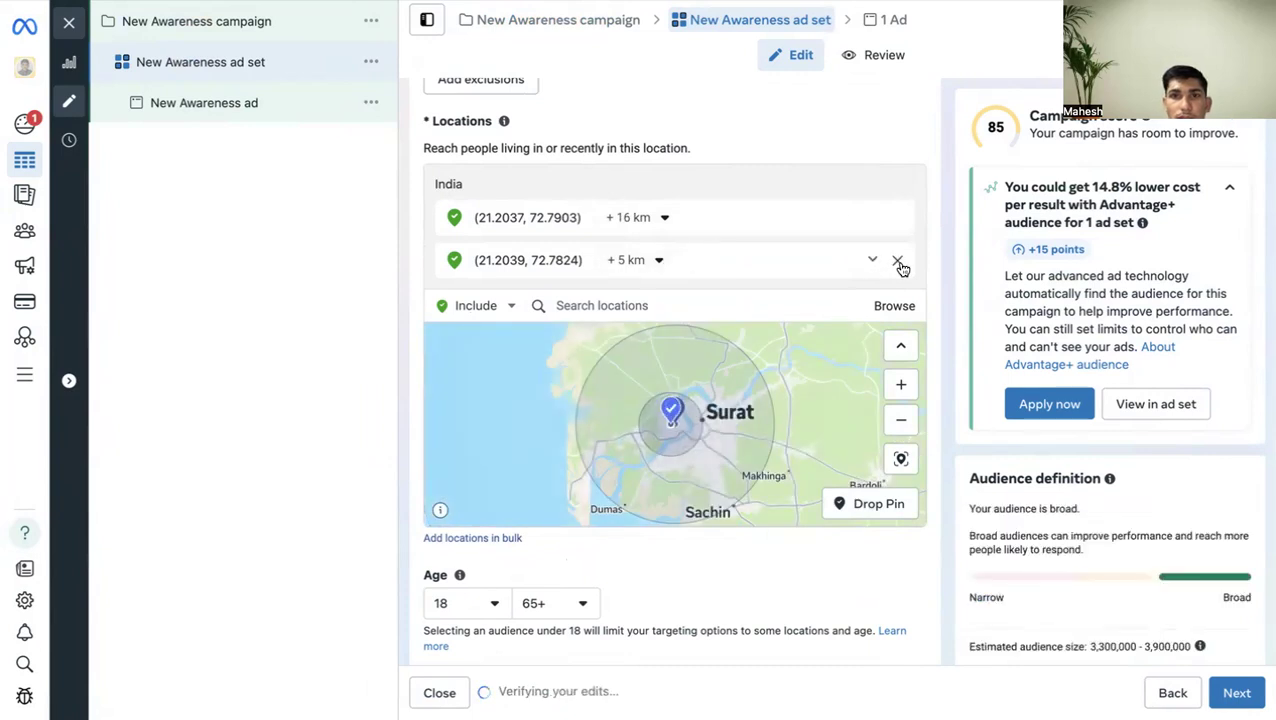
left_click(898, 217)
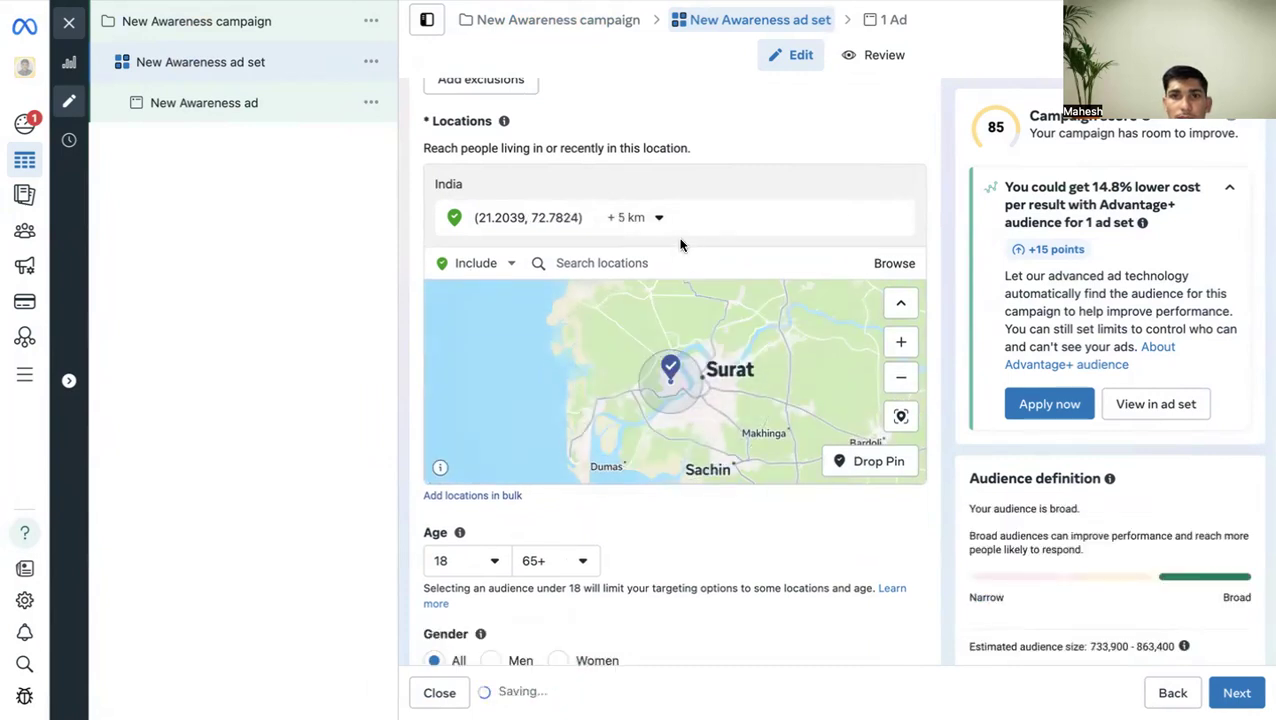
Replace the dropped 5 km pin with the whole country of India in the included locations.
left_click(901, 342)
left_click(901, 342)
left_click_drag(758, 417, 686, 418)
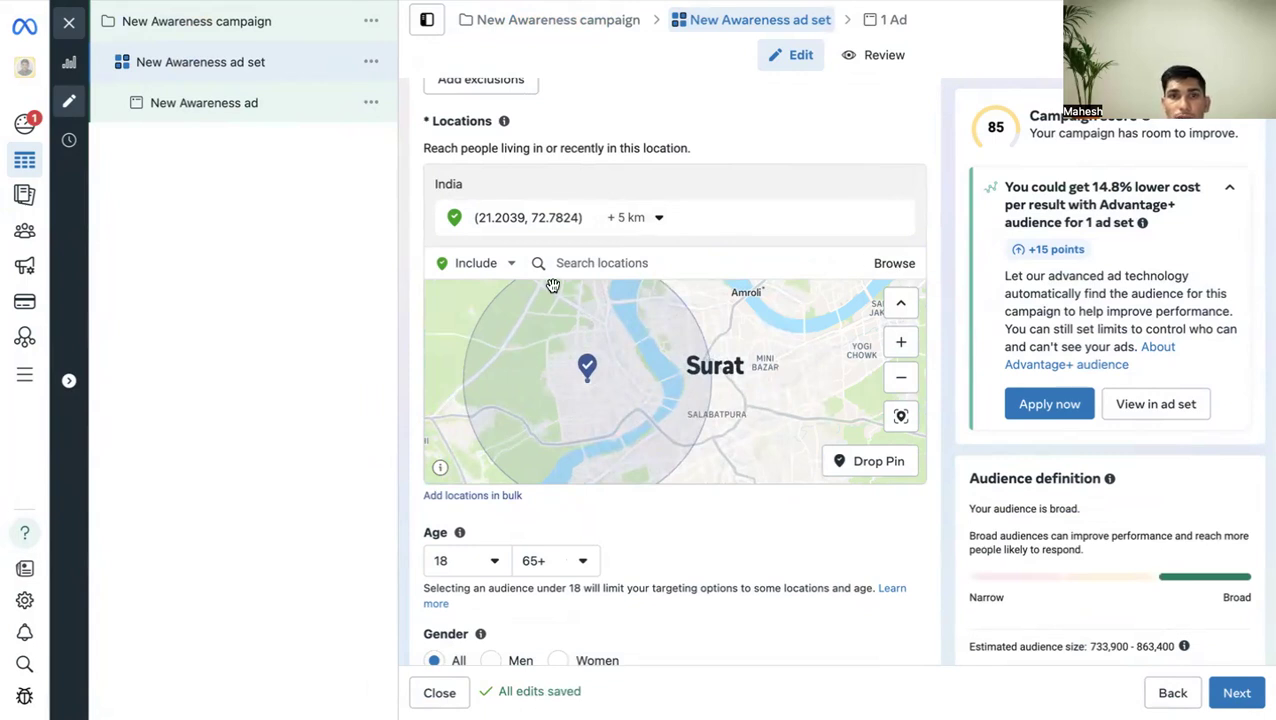
left_click(583, 266)
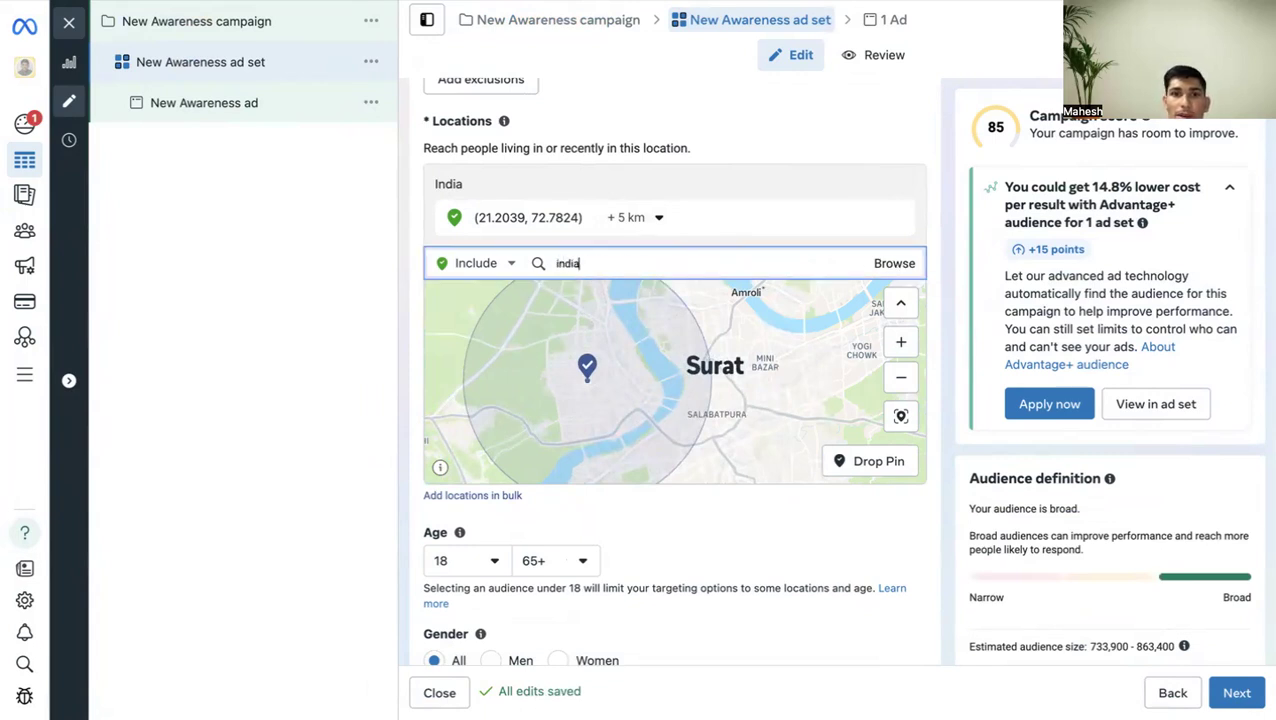
left_click(589, 302)
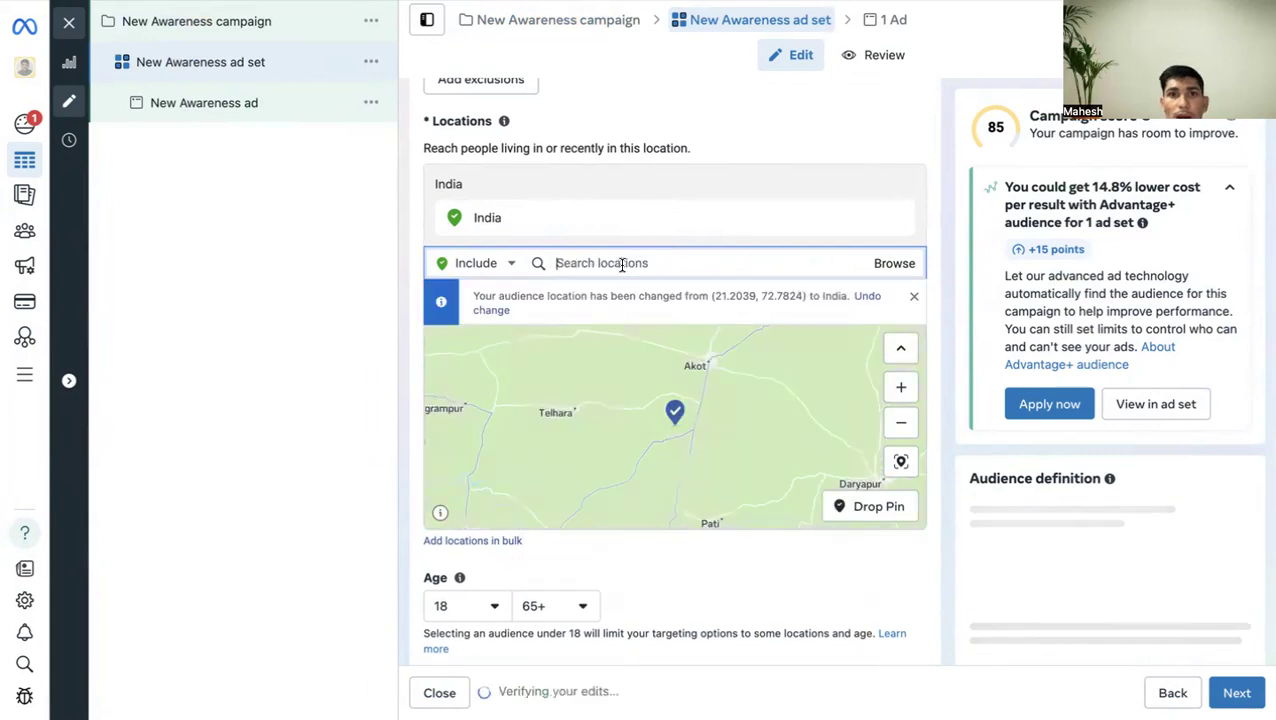
Add Canada, United Kingdom and United States to the included locations and view all the targeted countries on the map.
type("canada")
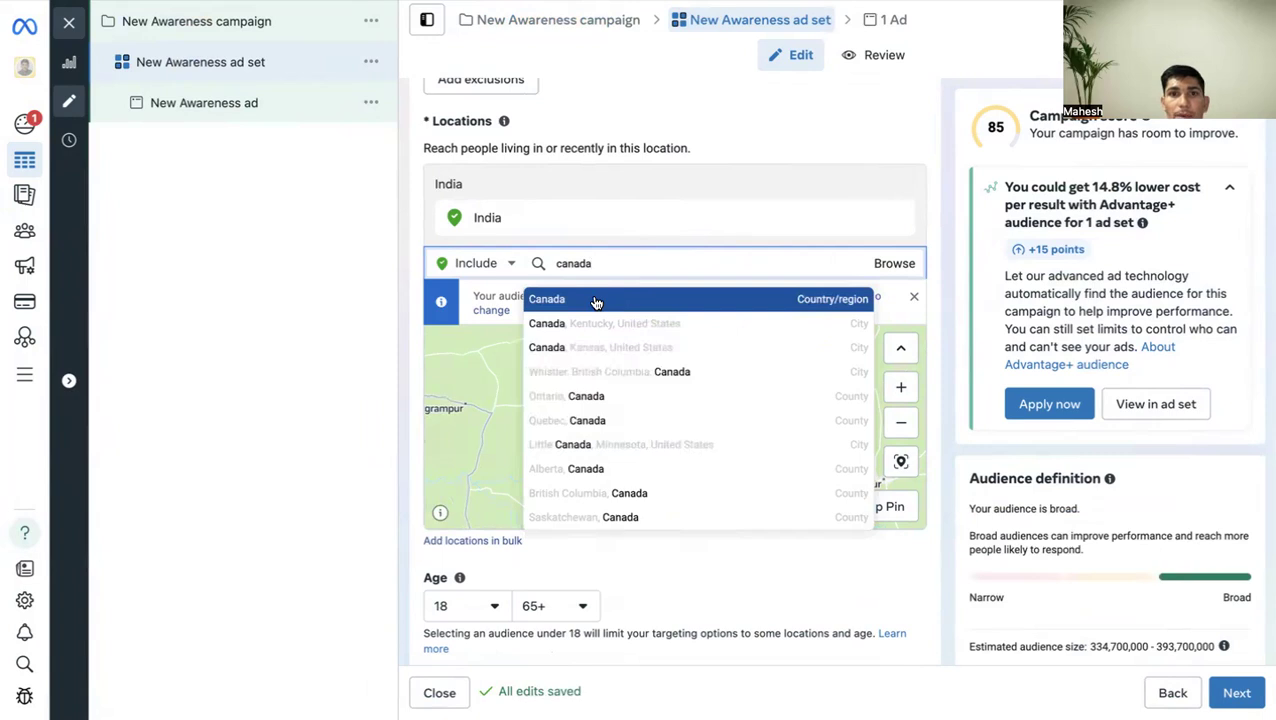
left_click(596, 300)
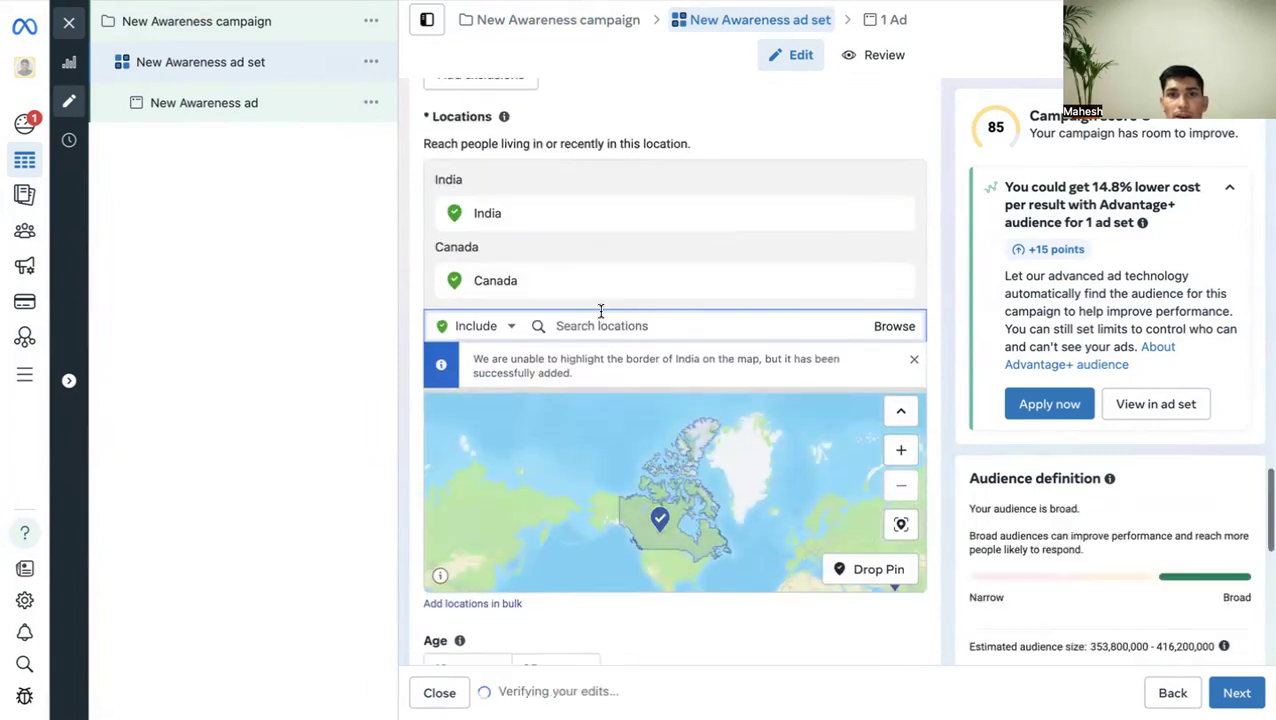
type("united")
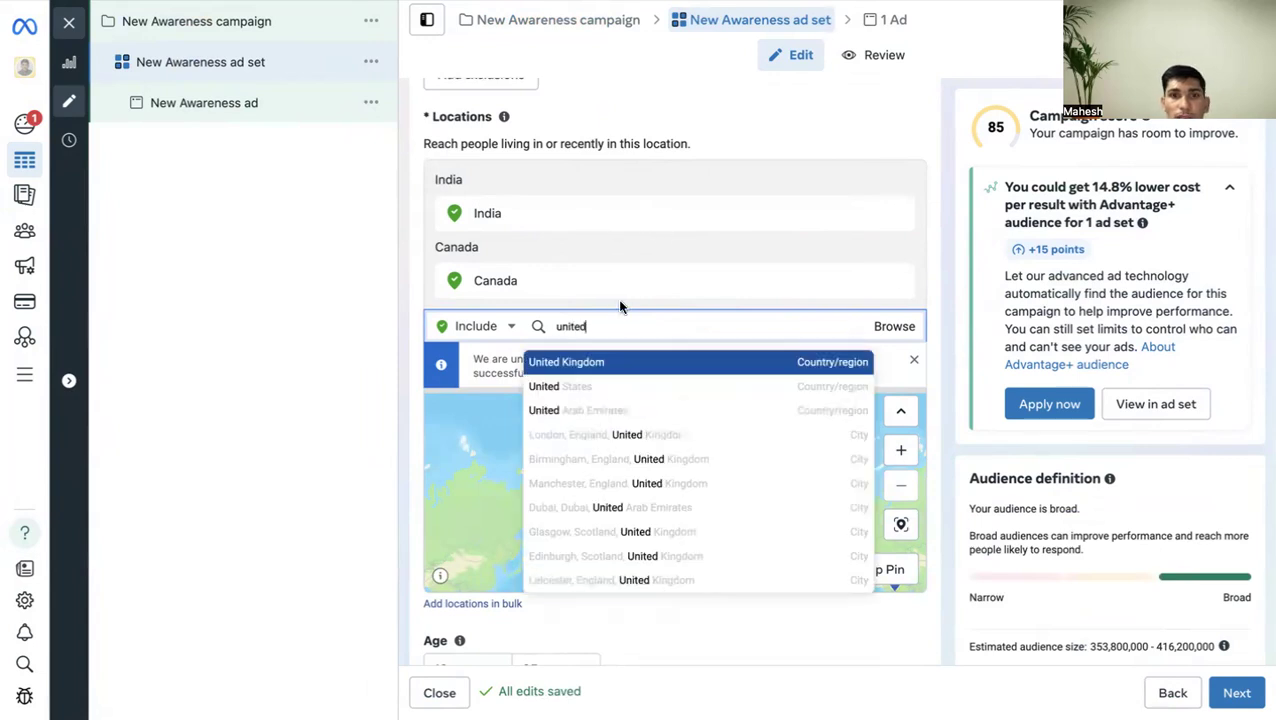
left_click(598, 364)
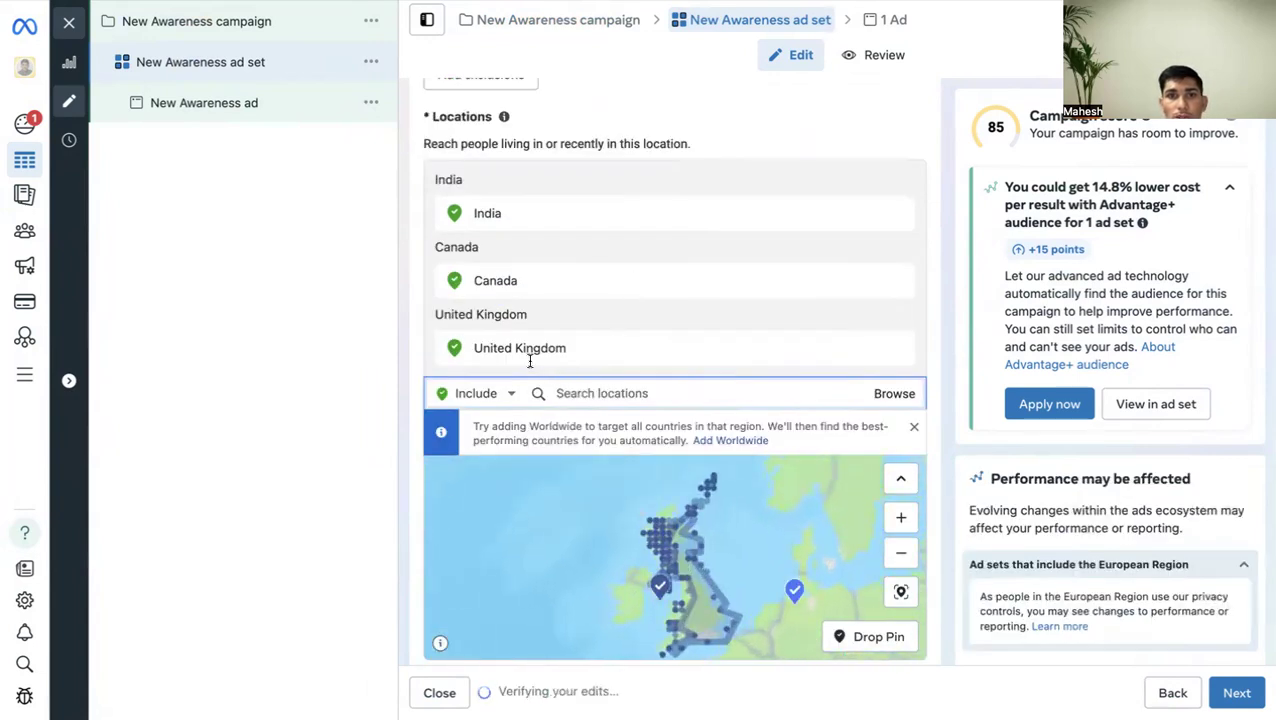
scroll(578, 308, "down", 1)
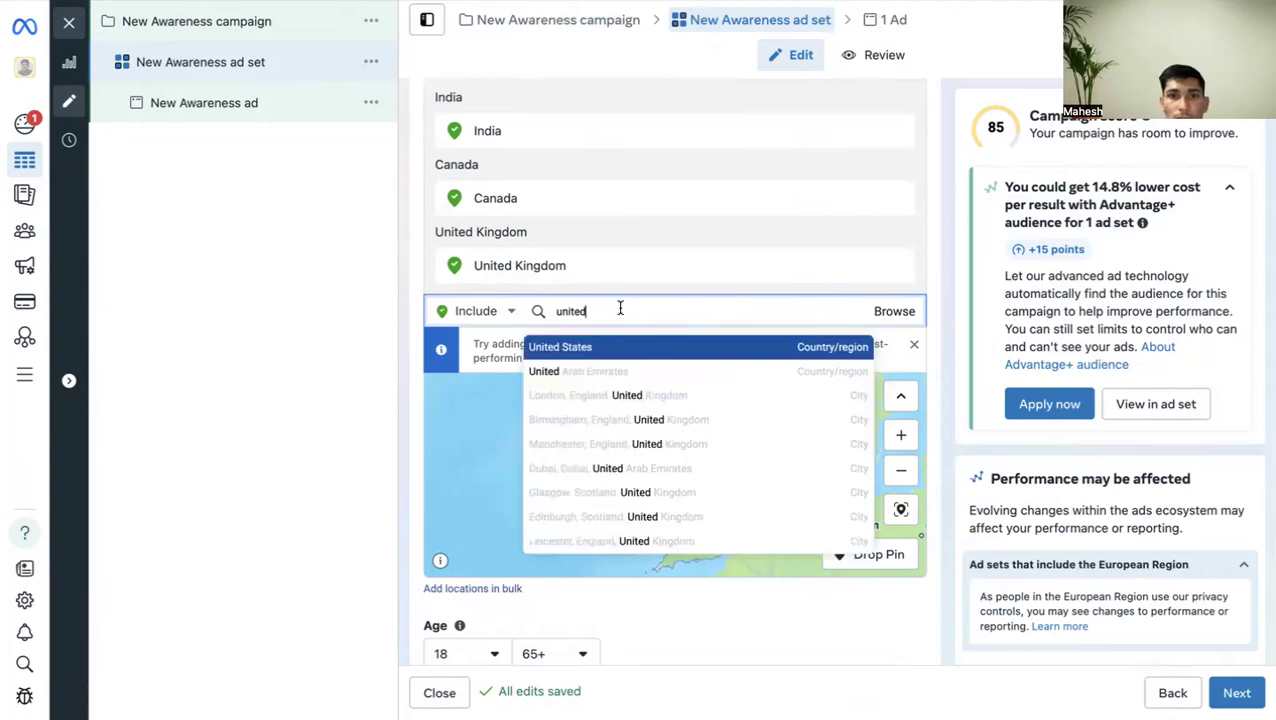
left_click(580, 350)
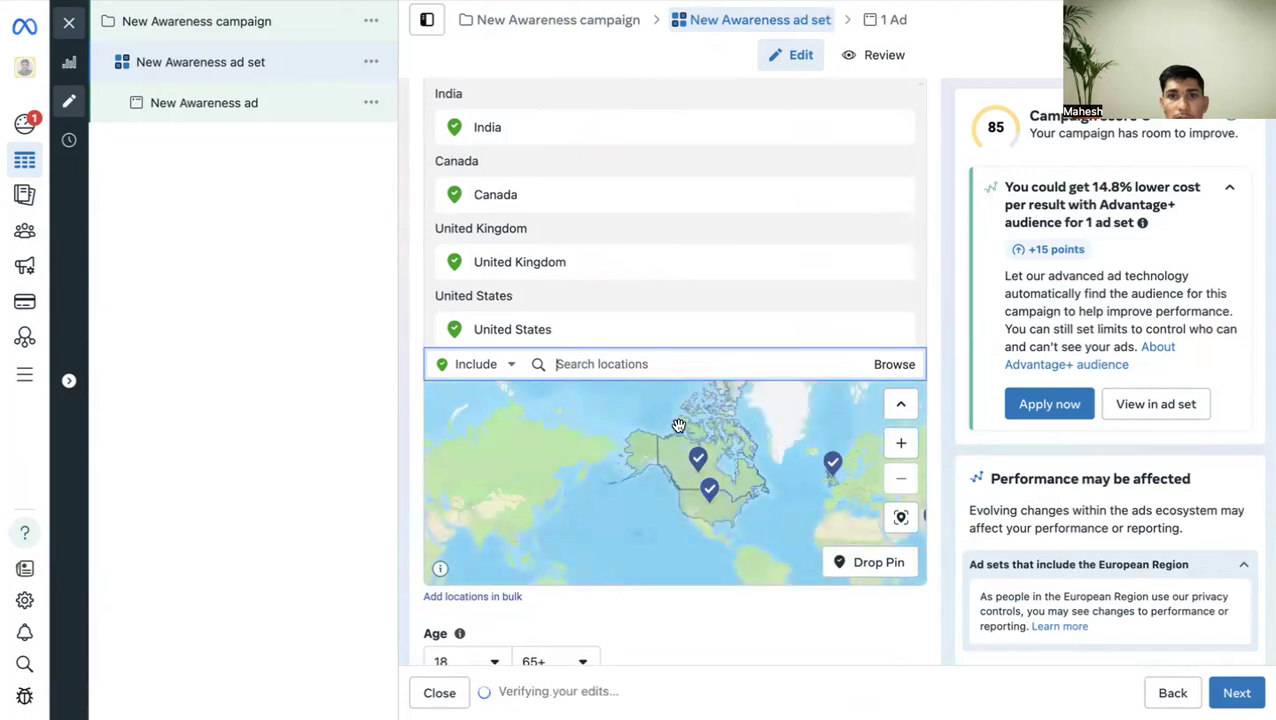
left_click_drag(789, 515, 666, 487)
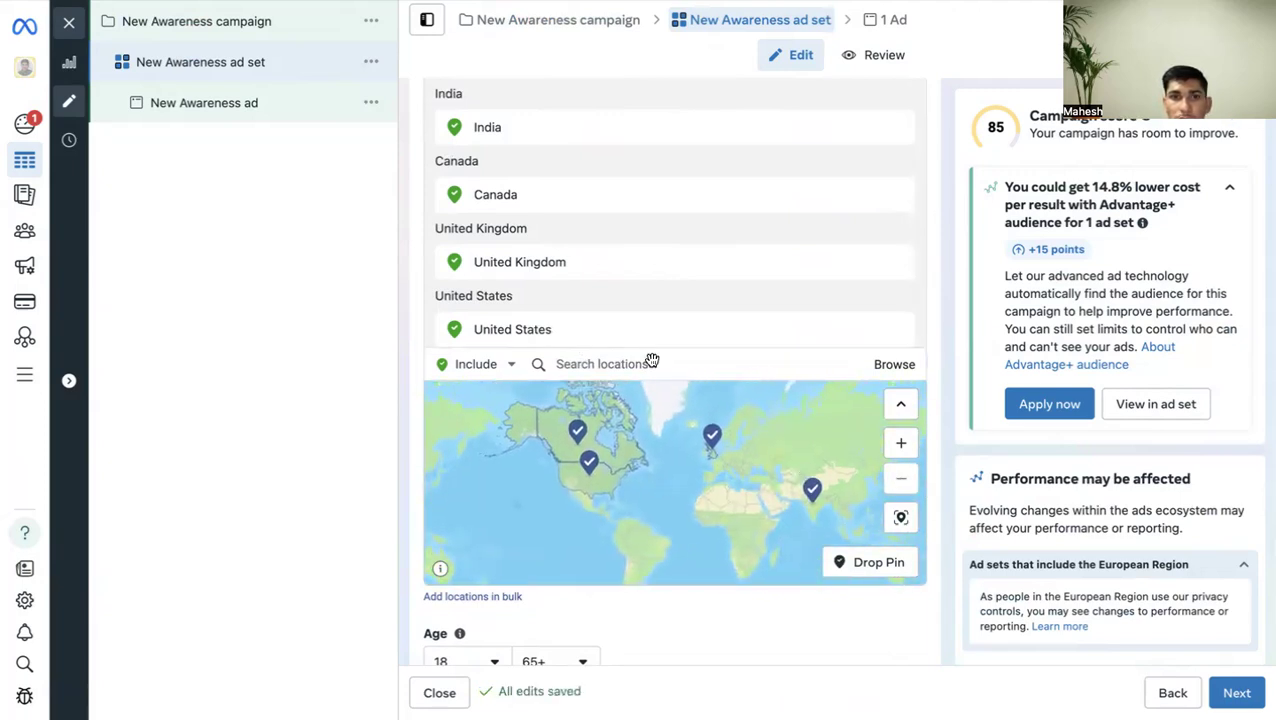
Remove India, United States and United Kingdom from the included locations, keeping only Canada.
scroll(672, 336, "down", 1)
scroll(672, 330, "up", 3)
mouse_move(895, 226)
left_click(897, 203)
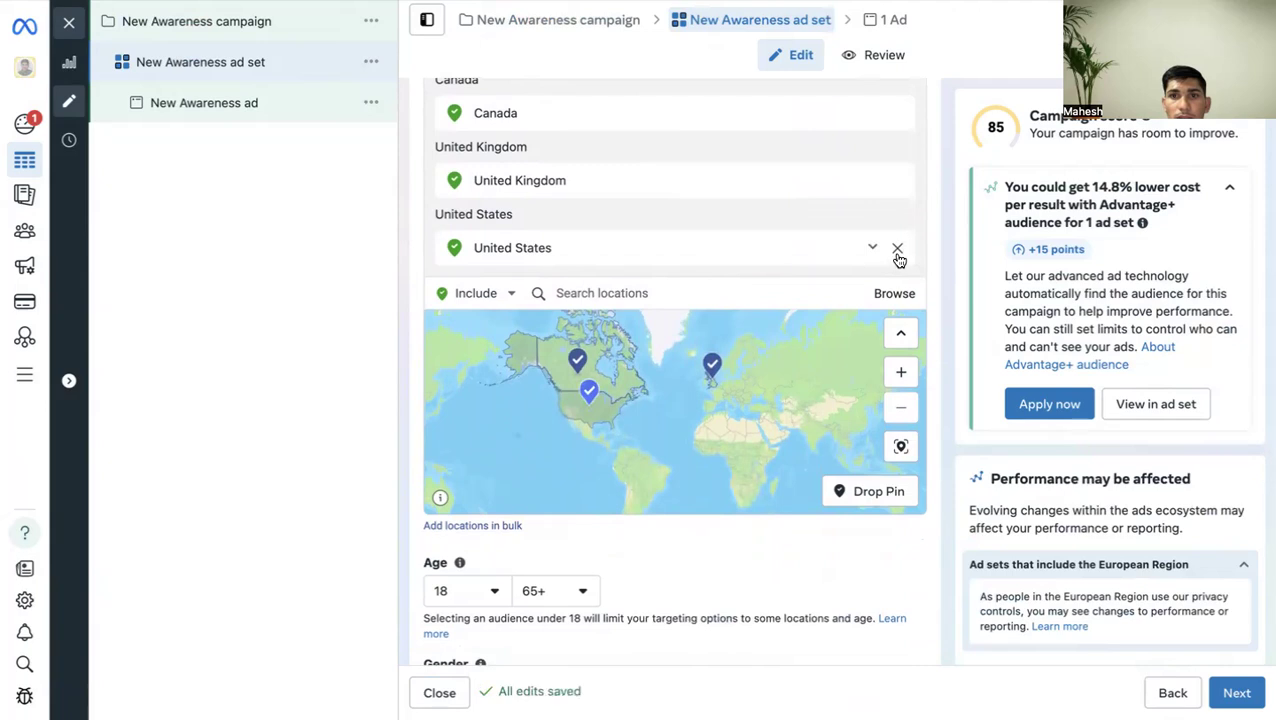
left_click(897, 249)
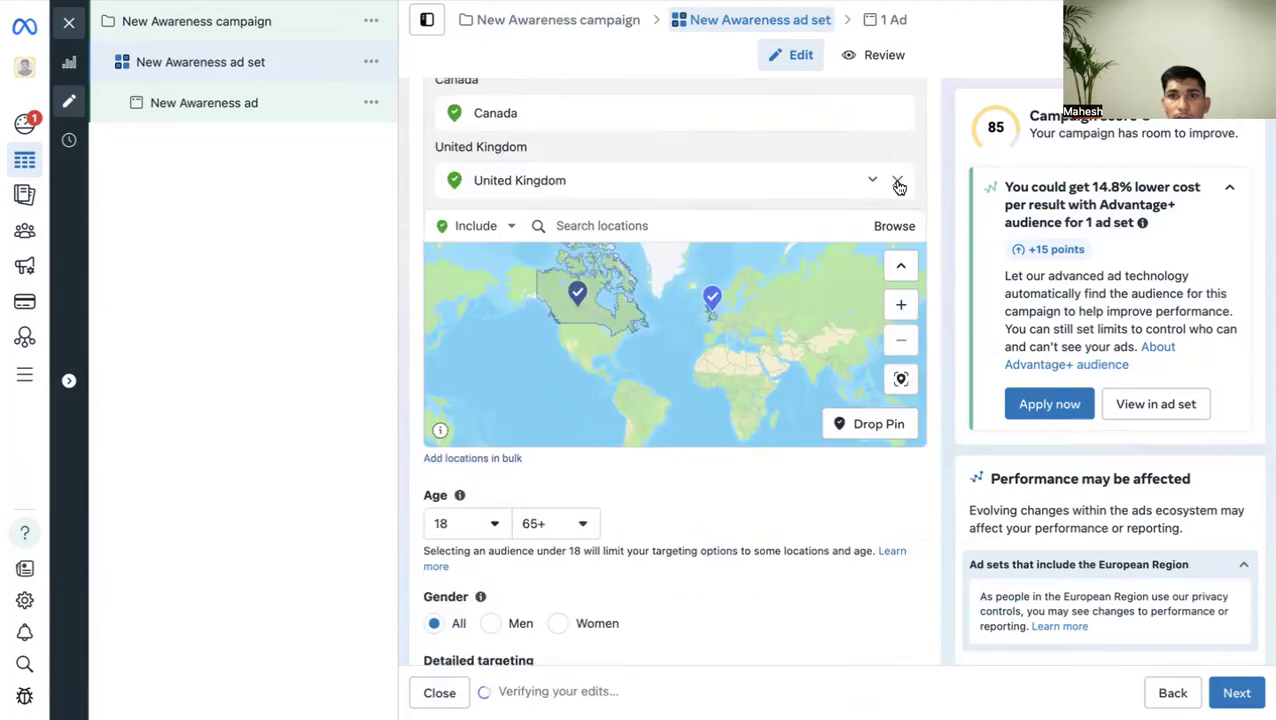
left_click(898, 183)
scroll(826, 393, "up", 3)
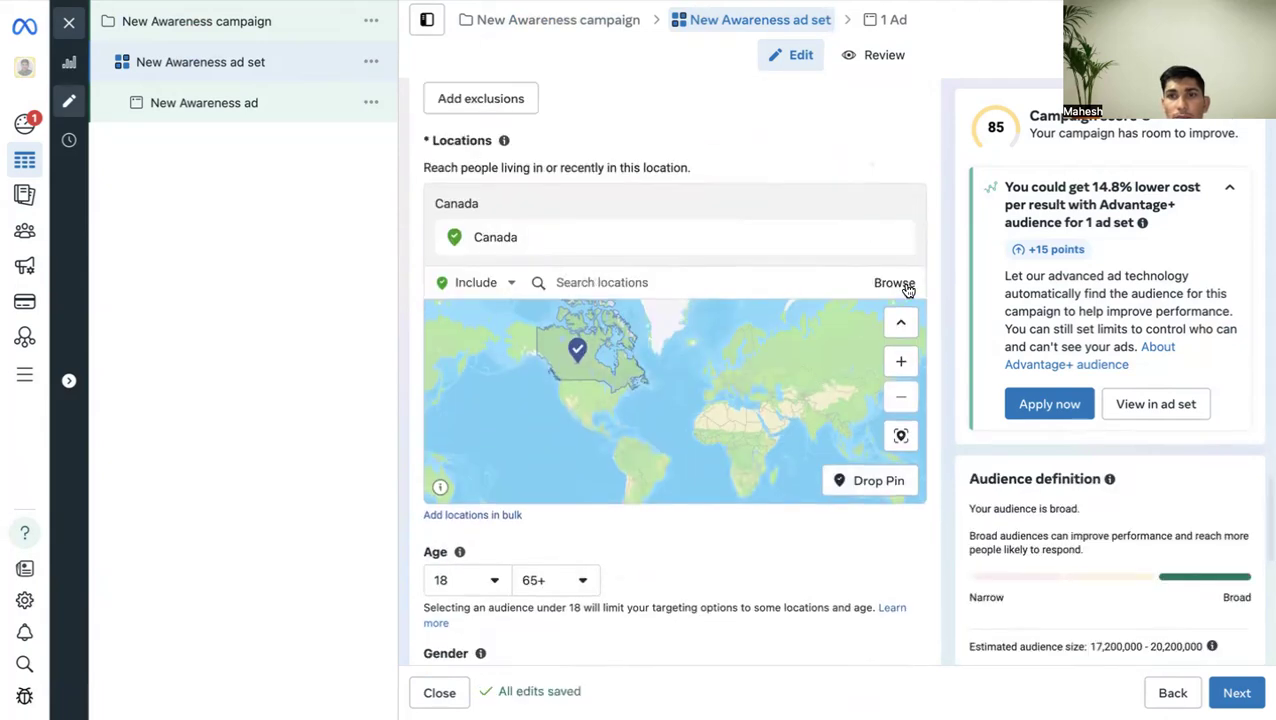
Browse the available locations and expand the countries into their continent groups.
left_click(896, 284)
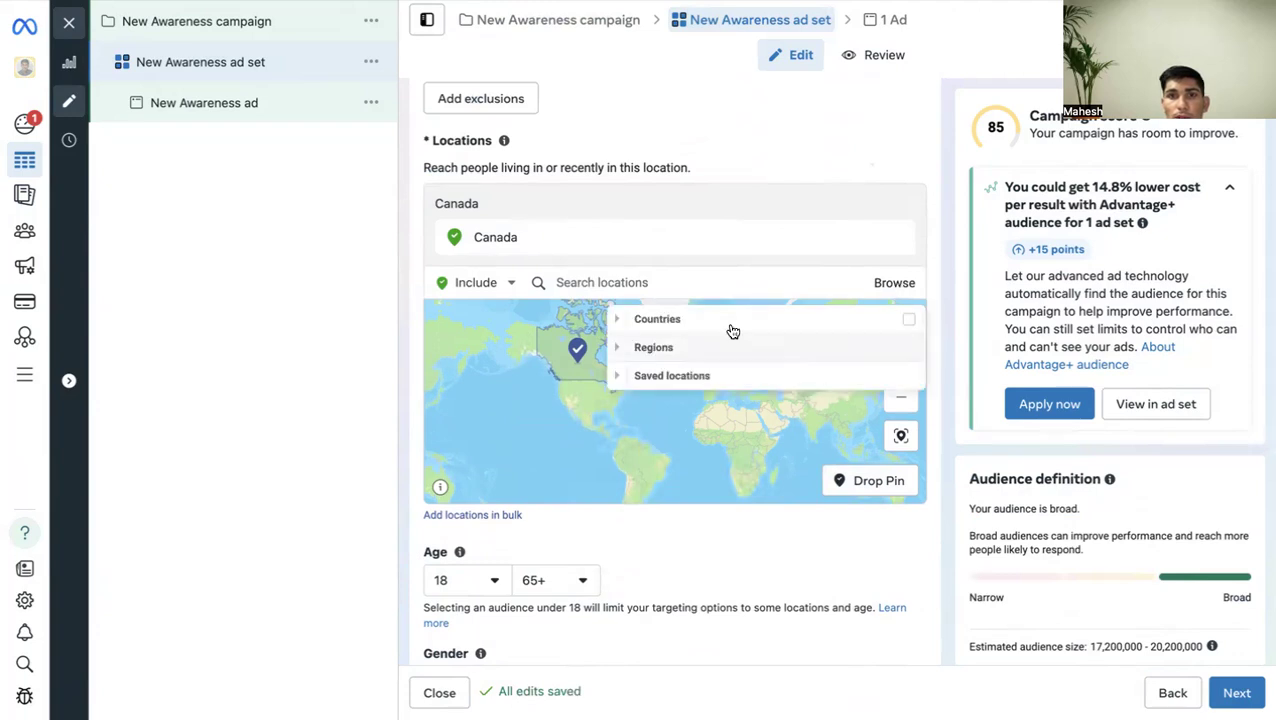
left_click(620, 320)
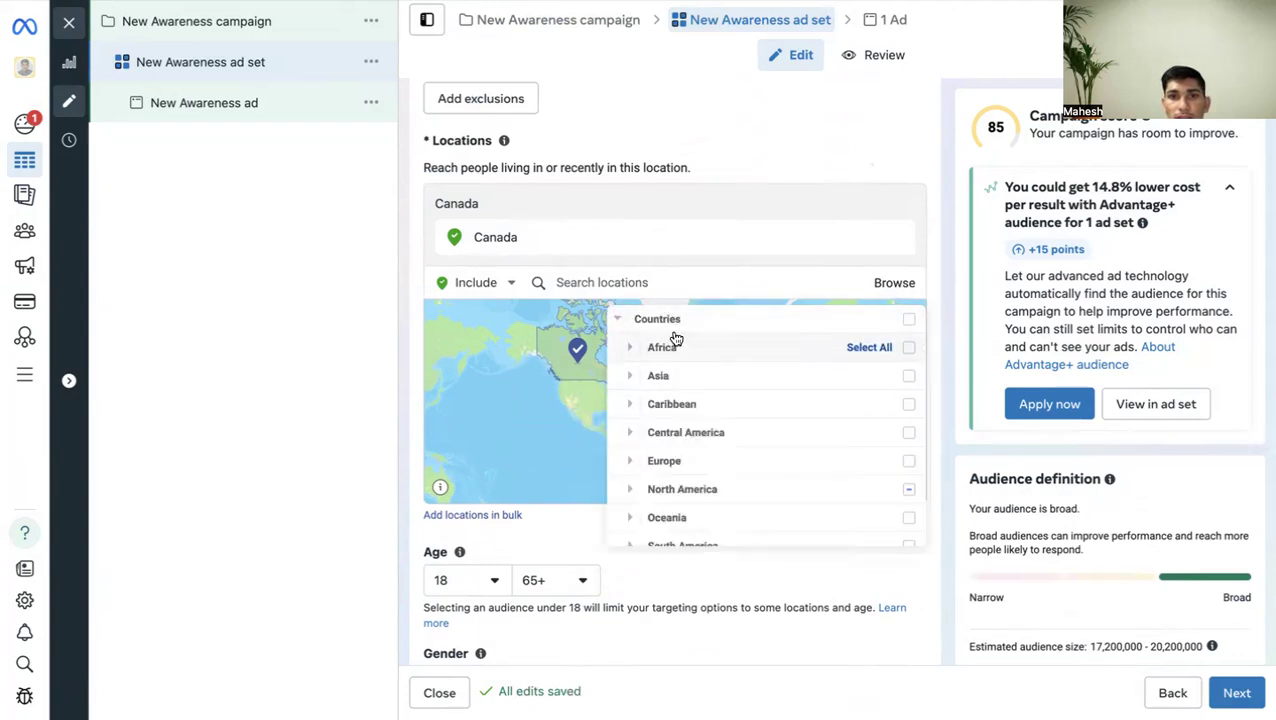
scroll(695, 447, "down", 2)
scroll(695, 447, "up", 2)
scroll(695, 447, "down", 1)
scroll(680, 400, "up", 1)
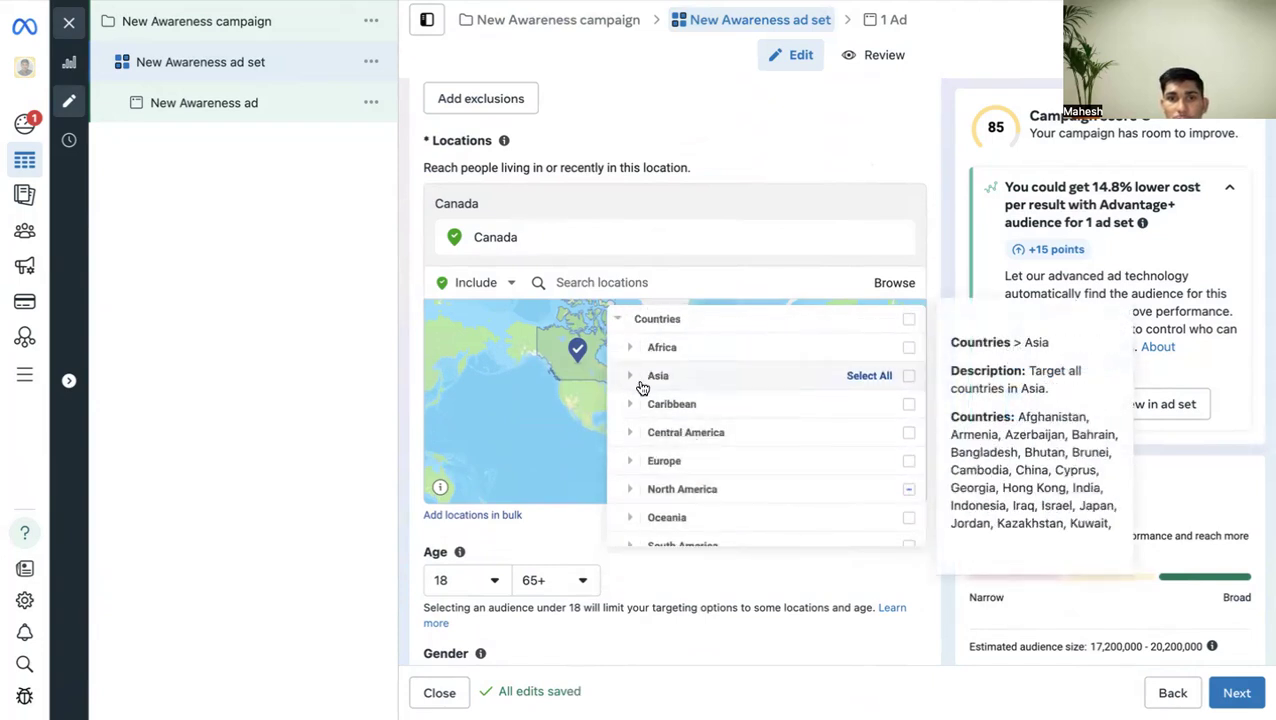
Include Uzbekistan, Vietnam, Turkey and Timor-Leste from the Asian countries.
left_click(633, 378)
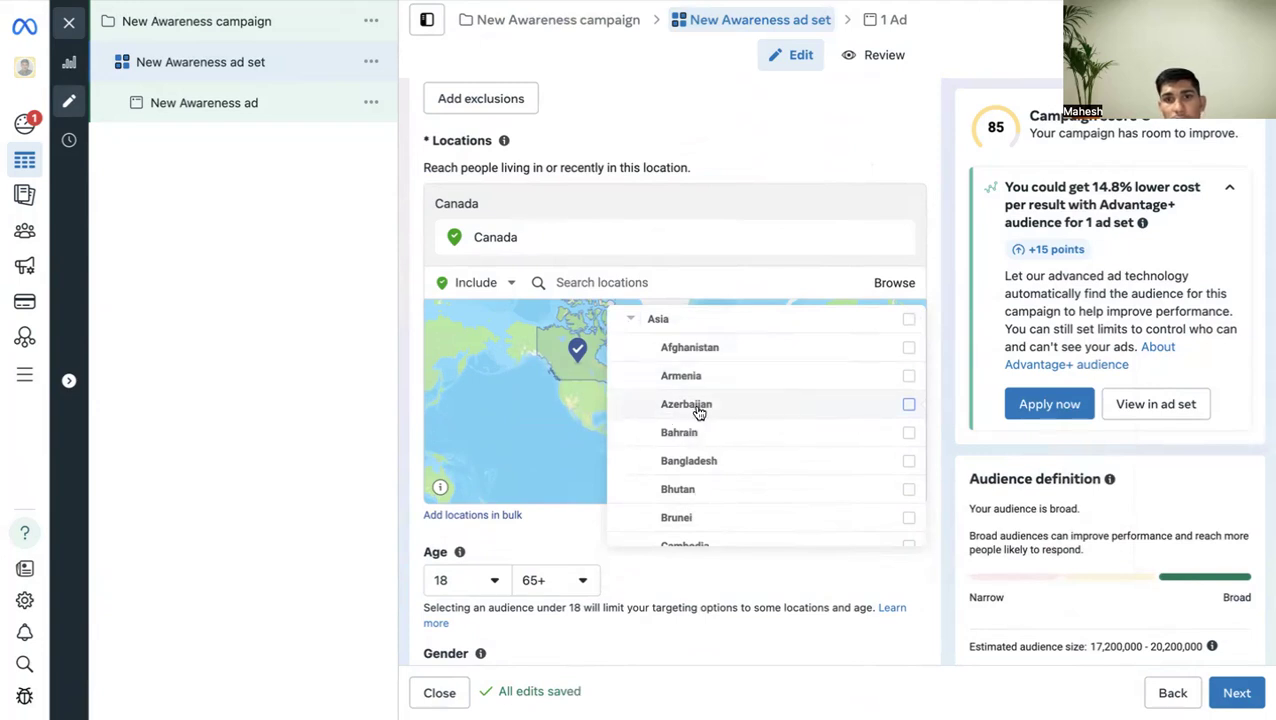
scroll(710, 445, "down", 3)
scroll(727, 430, "down", 2)
scroll(725, 440, "down", 2)
scroll(729, 475, "down", 8)
scroll(729, 475, "down", 4)
scroll(729, 475, "up", 1)
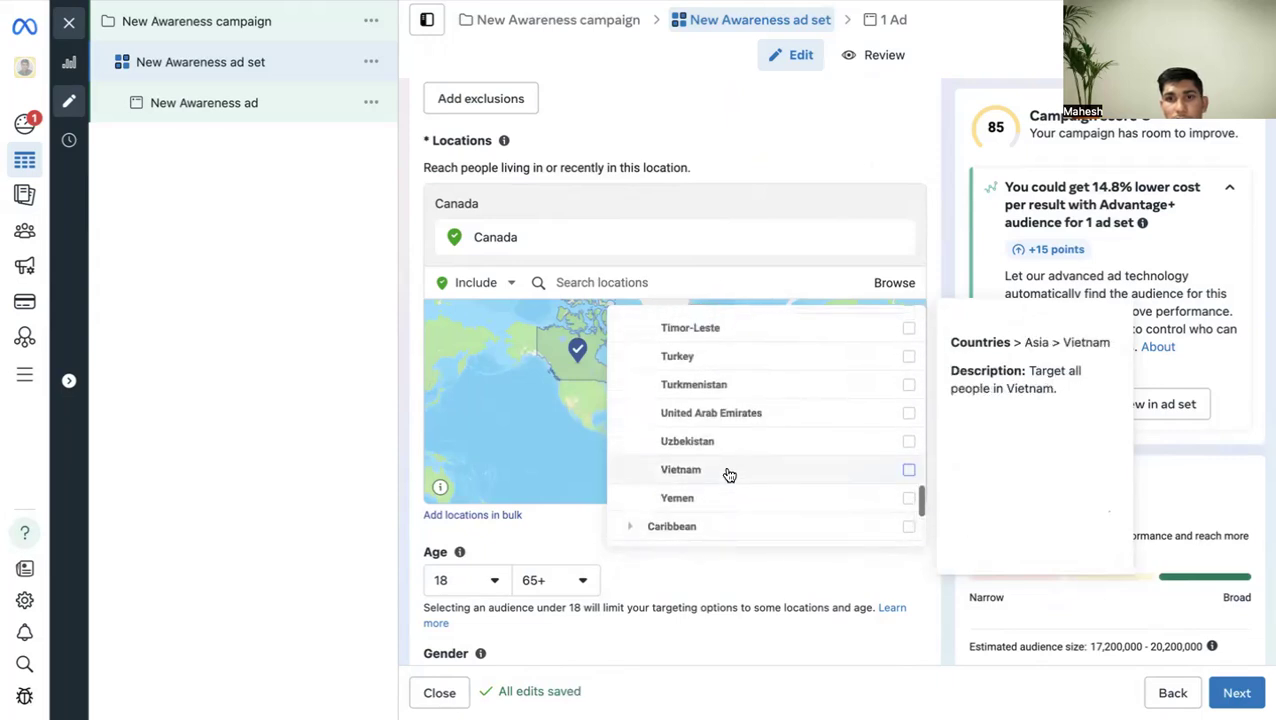
left_click(909, 445)
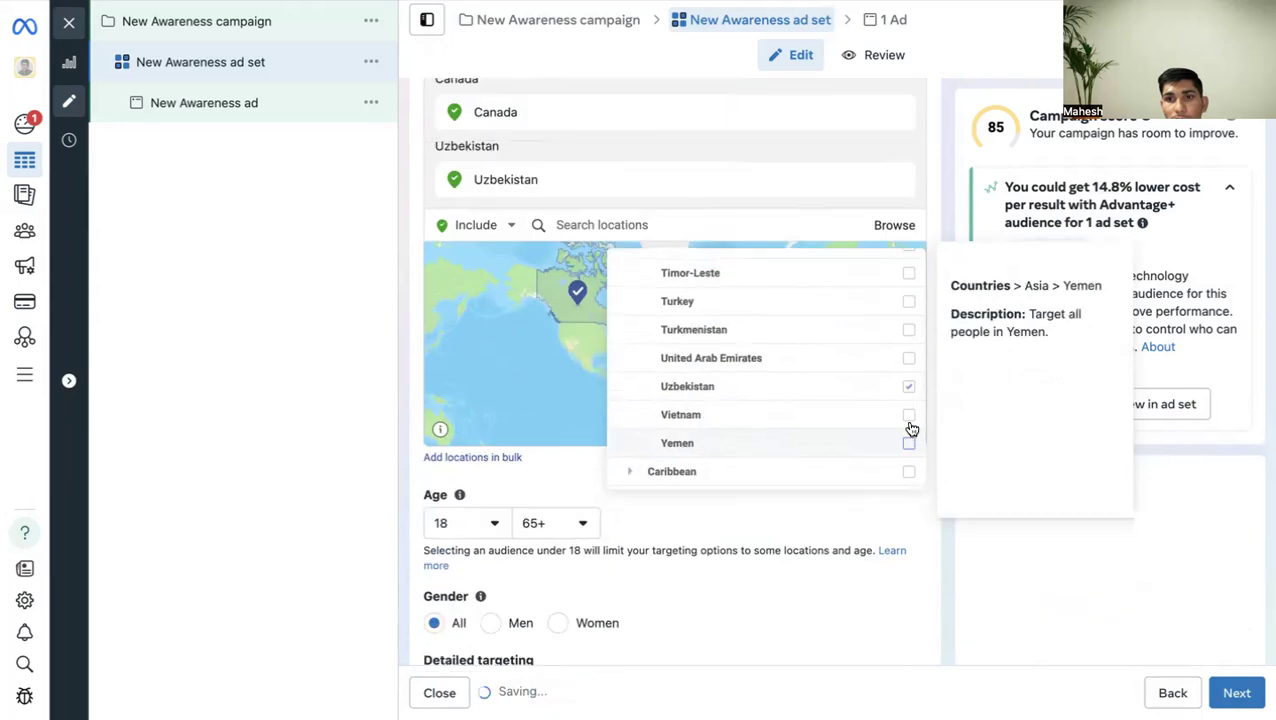
left_click(910, 416)
left_click(910, 370)
left_click(910, 397)
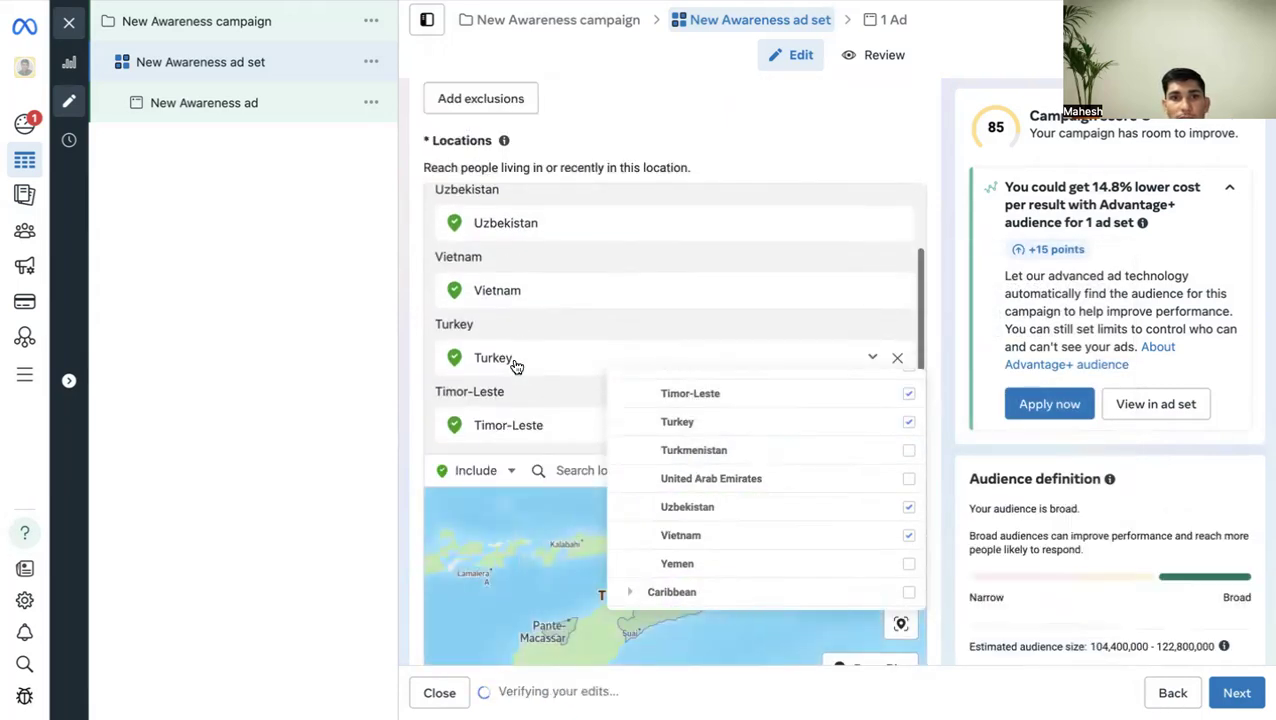
Include Iceland and Italy from the European countries and close the location browser.
scroll(664, 335, "down", 1)
scroll(693, 450, "down", 2)
scroll(693, 450, "down", 1)
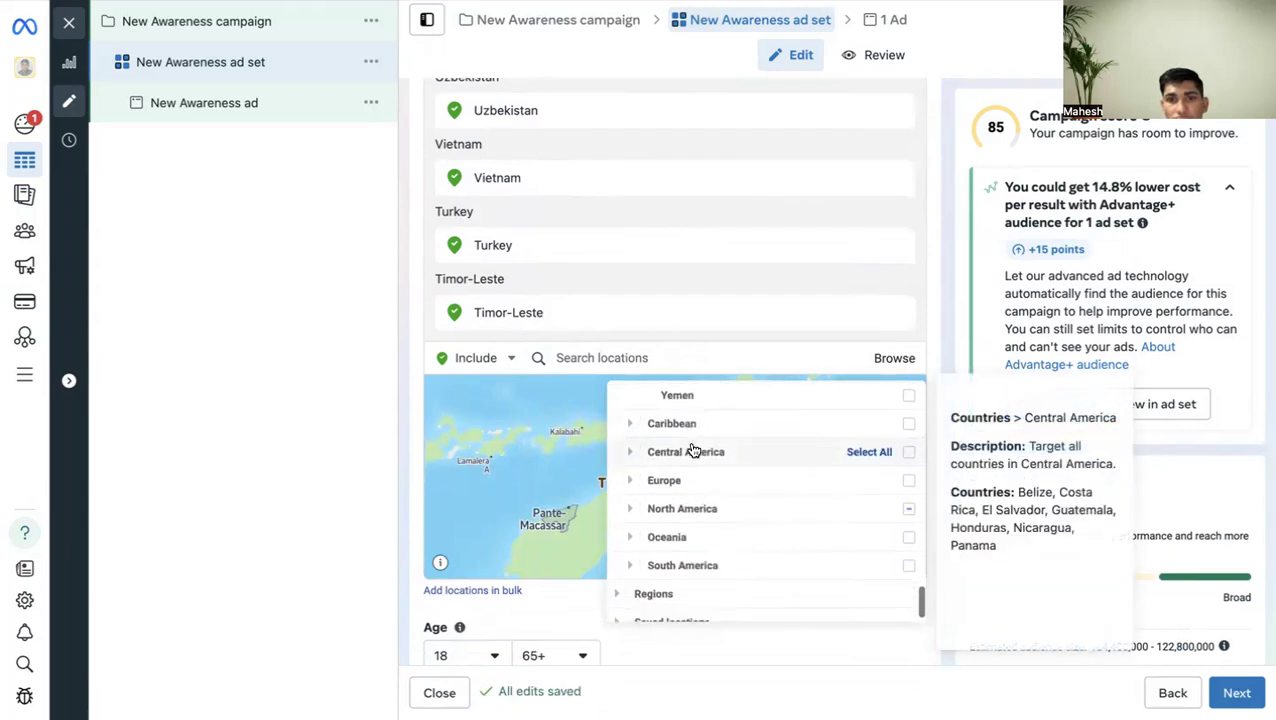
left_click(632, 482)
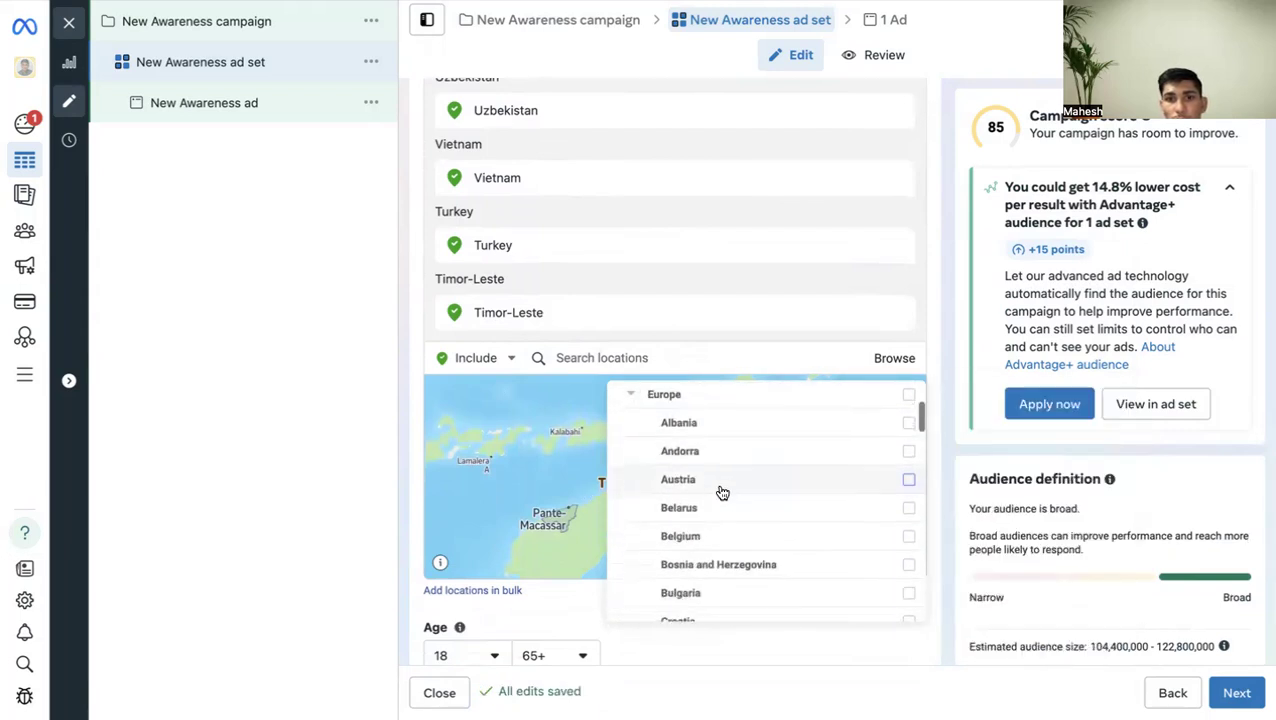
scroll(720, 510, "down", 2)
scroll(789, 513, "down", 4)
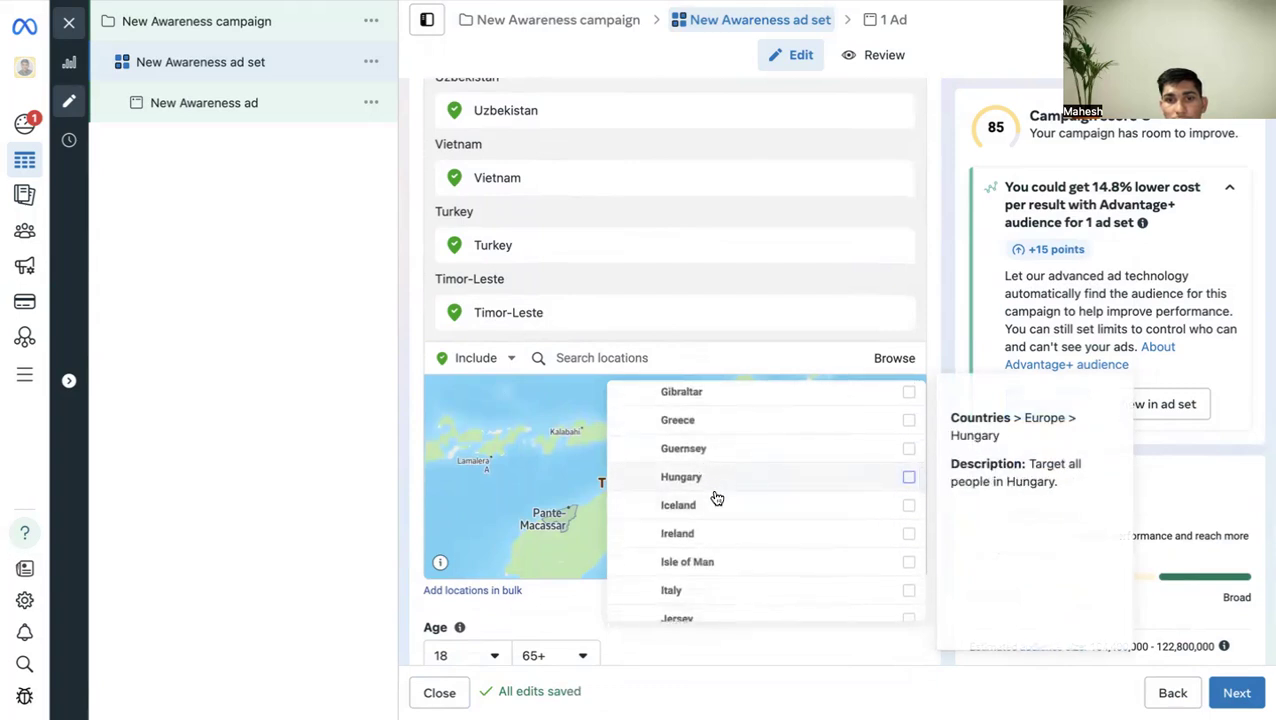
left_click(906, 510)
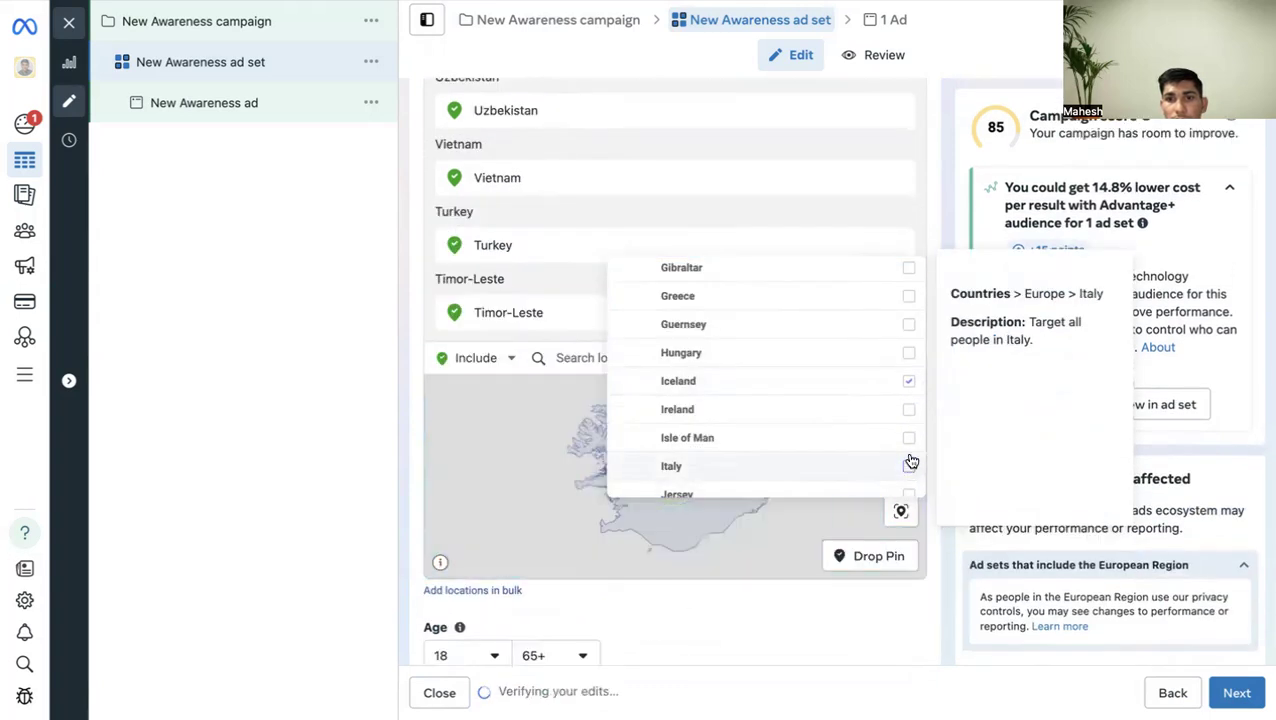
left_click(906, 470)
scroll(751, 424, "down", 5)
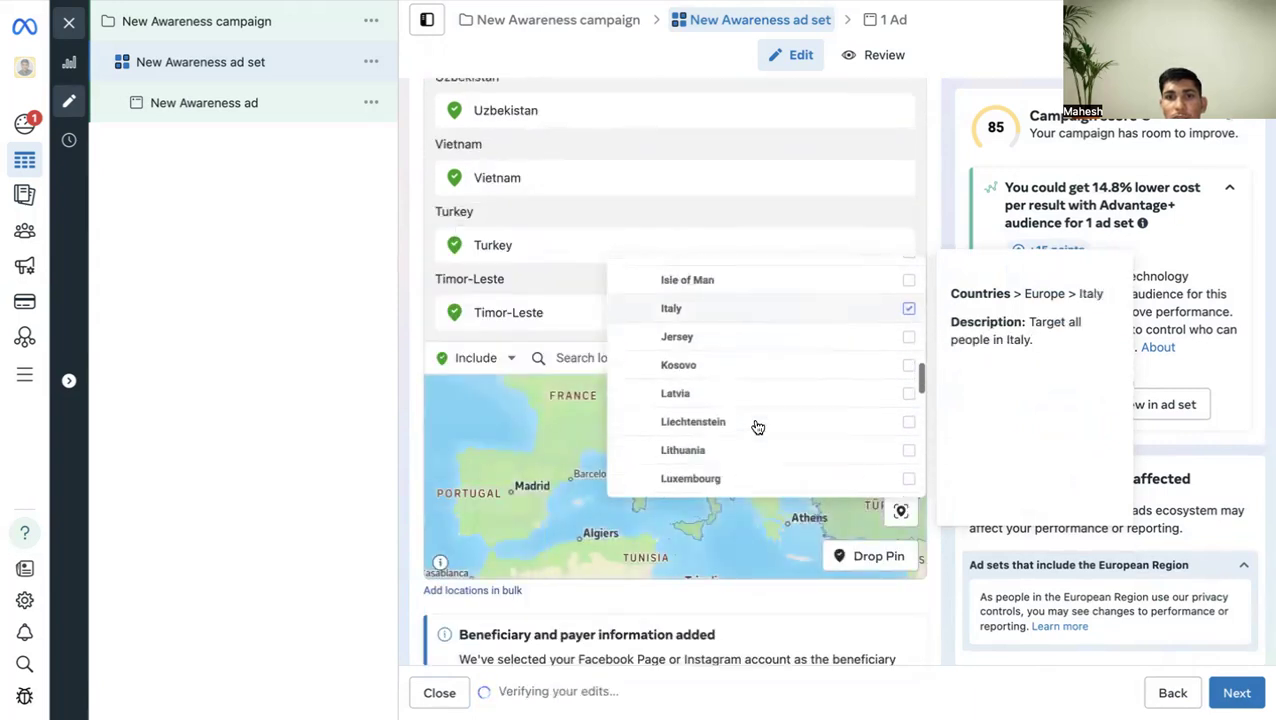
left_click(938, 318)
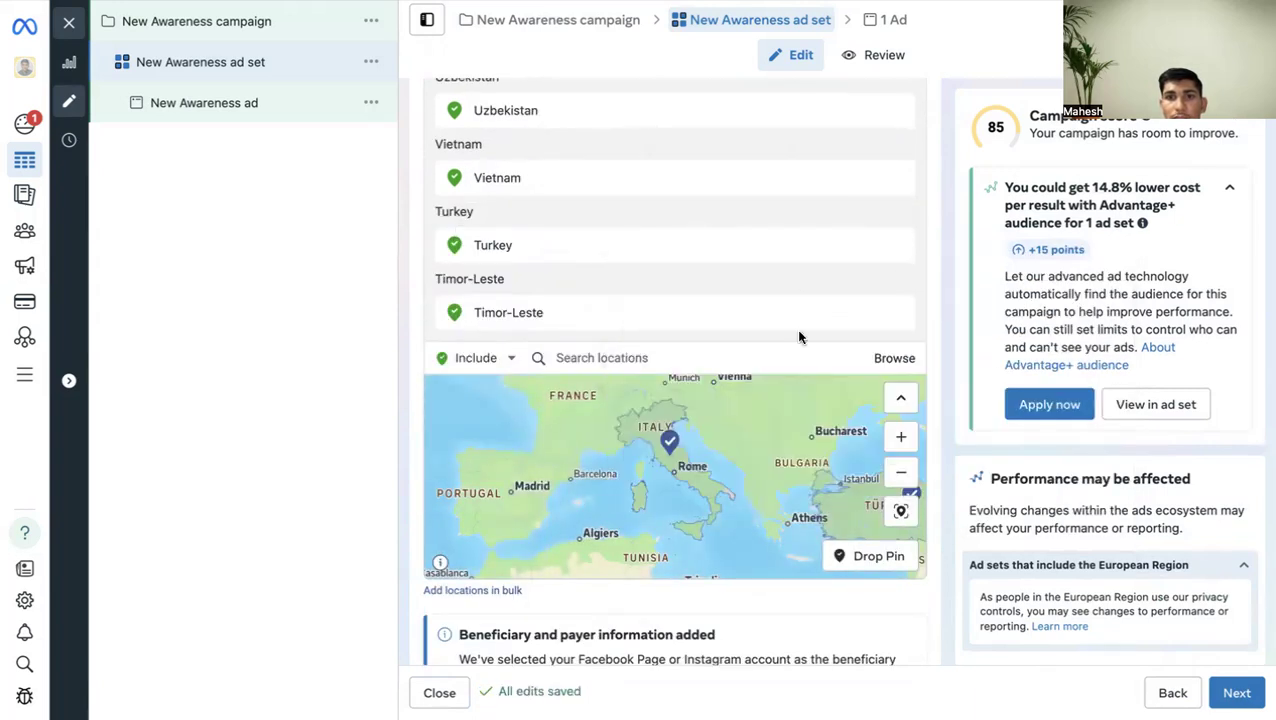
Review the included locations, then examine the Asian countries and the region groups offered in the location browser.
scroll(820, 335, "down", 2)
left_click(894, 361)
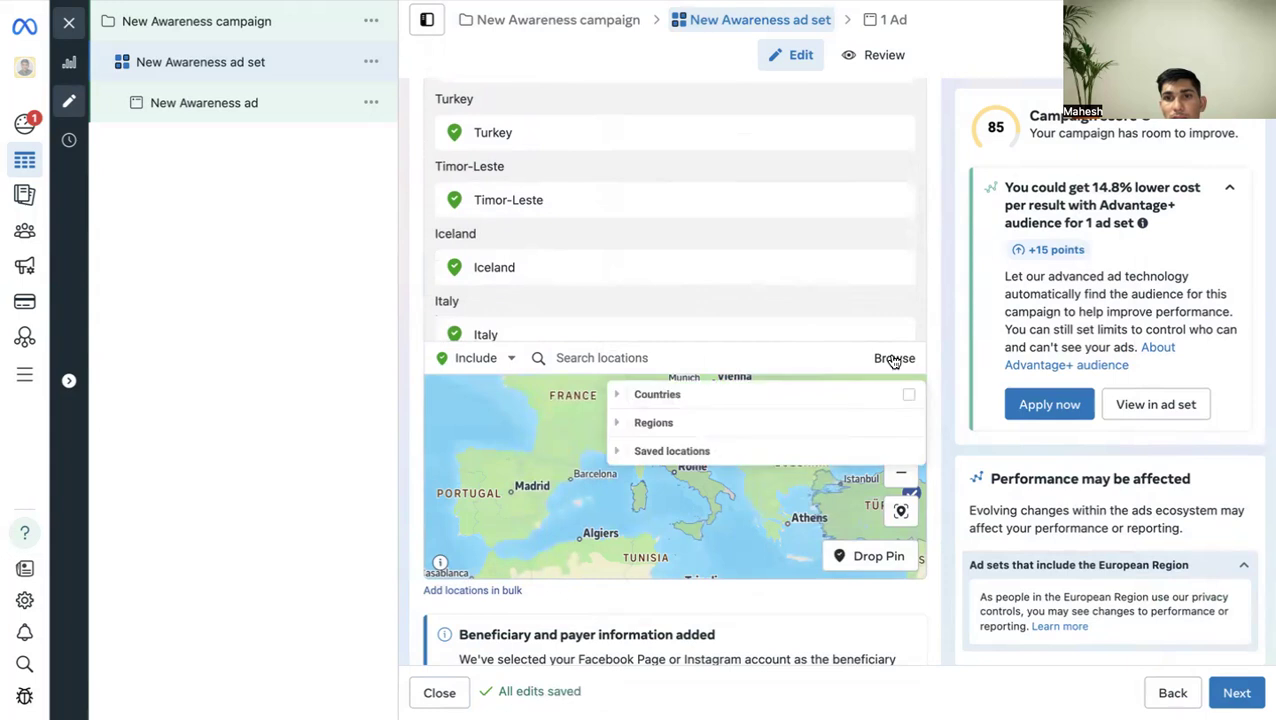
left_click(619, 397)
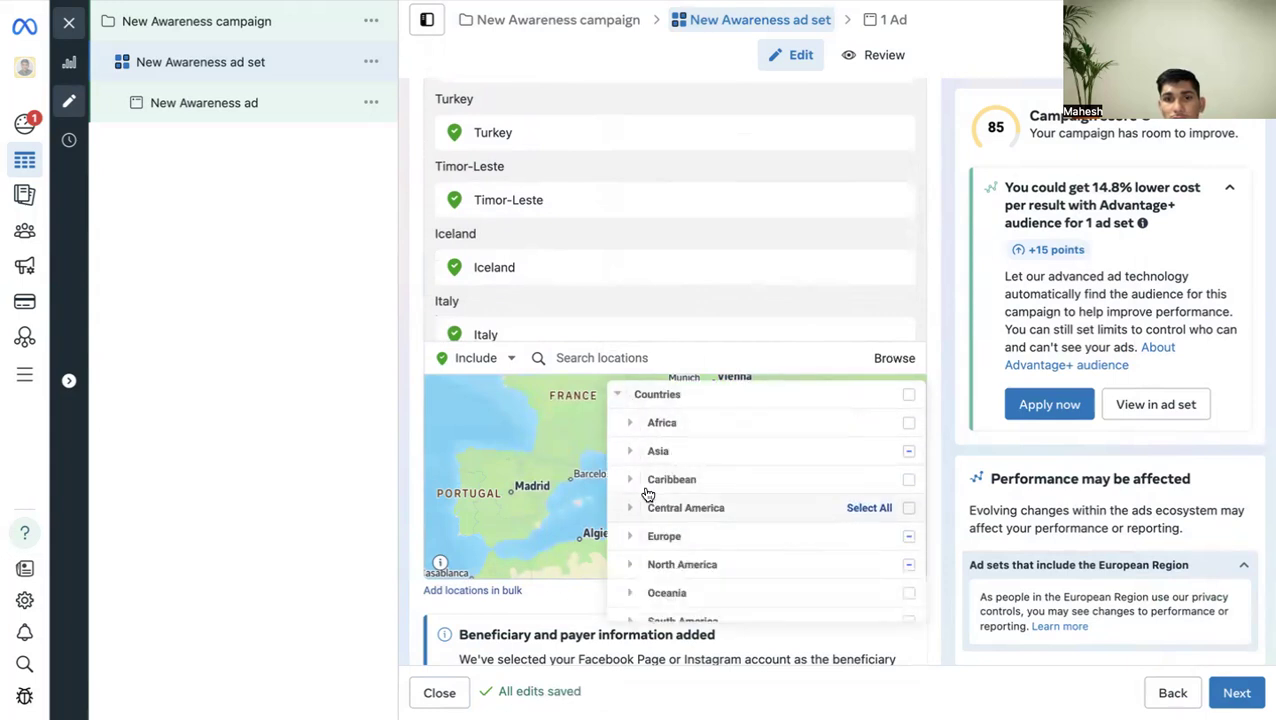
scroll(655, 495, "down", 1)
scroll(660, 528, "up", 1)
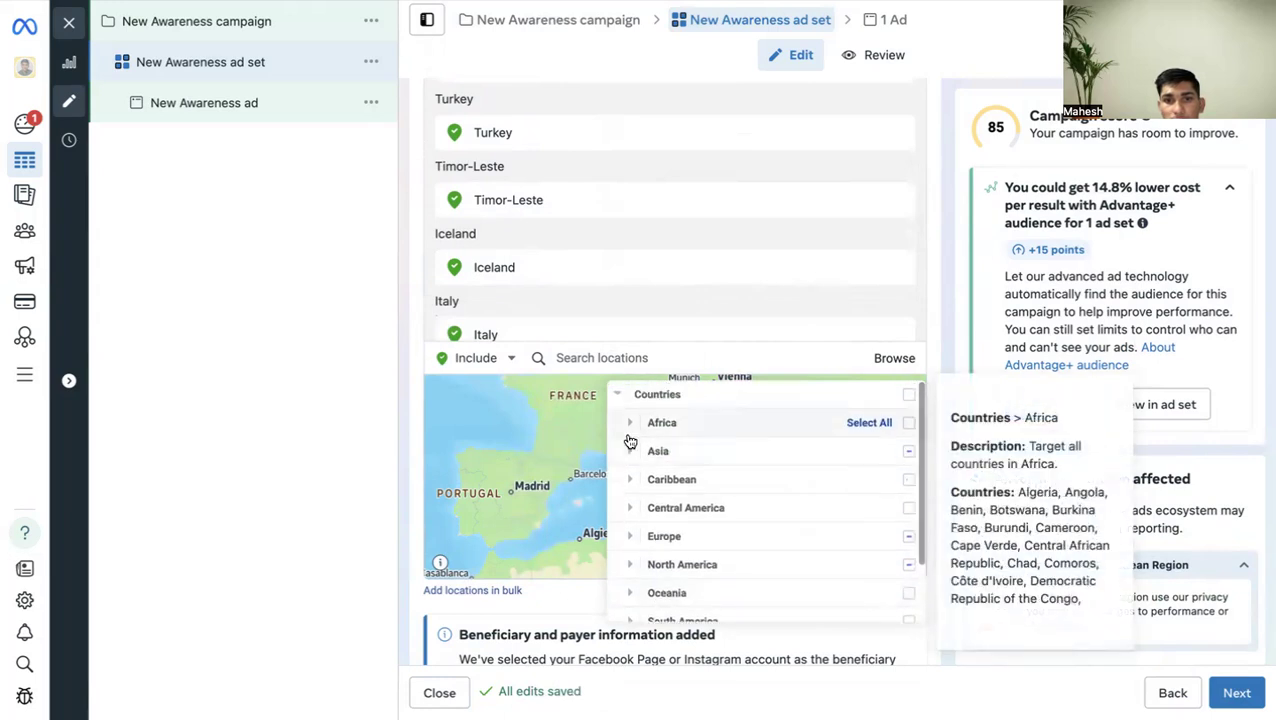
left_click(629, 453)
scroll(700, 510, "down", 20)
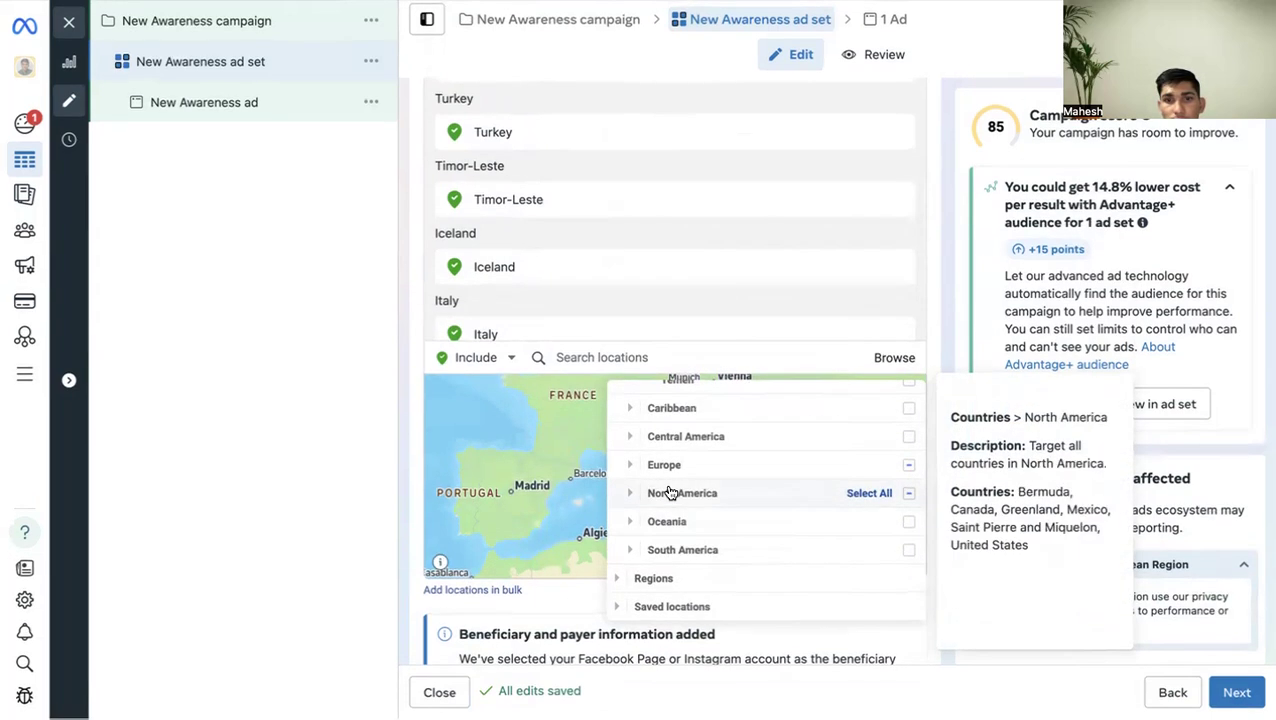
left_click(635, 580)
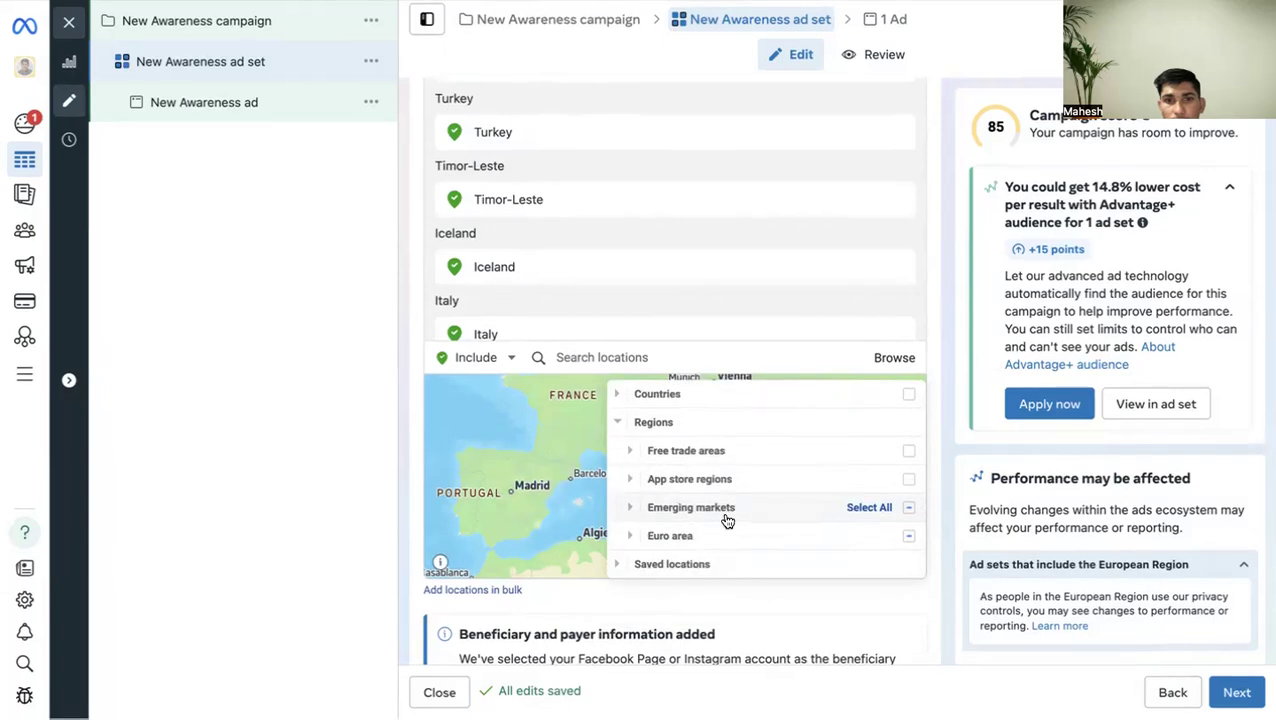
left_click(620, 423)
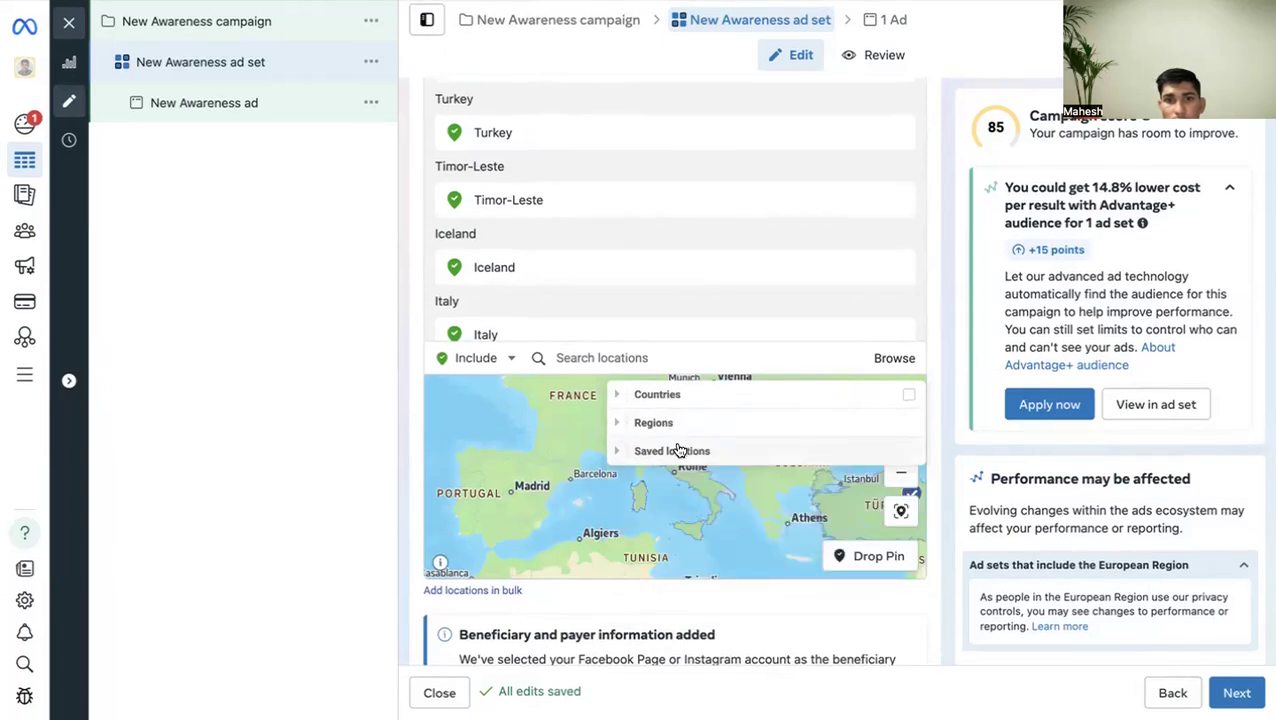
Create a saved location list of the Towns/Cities type and enter surat, vadodara, ahemdabad.
left_click(675, 450)
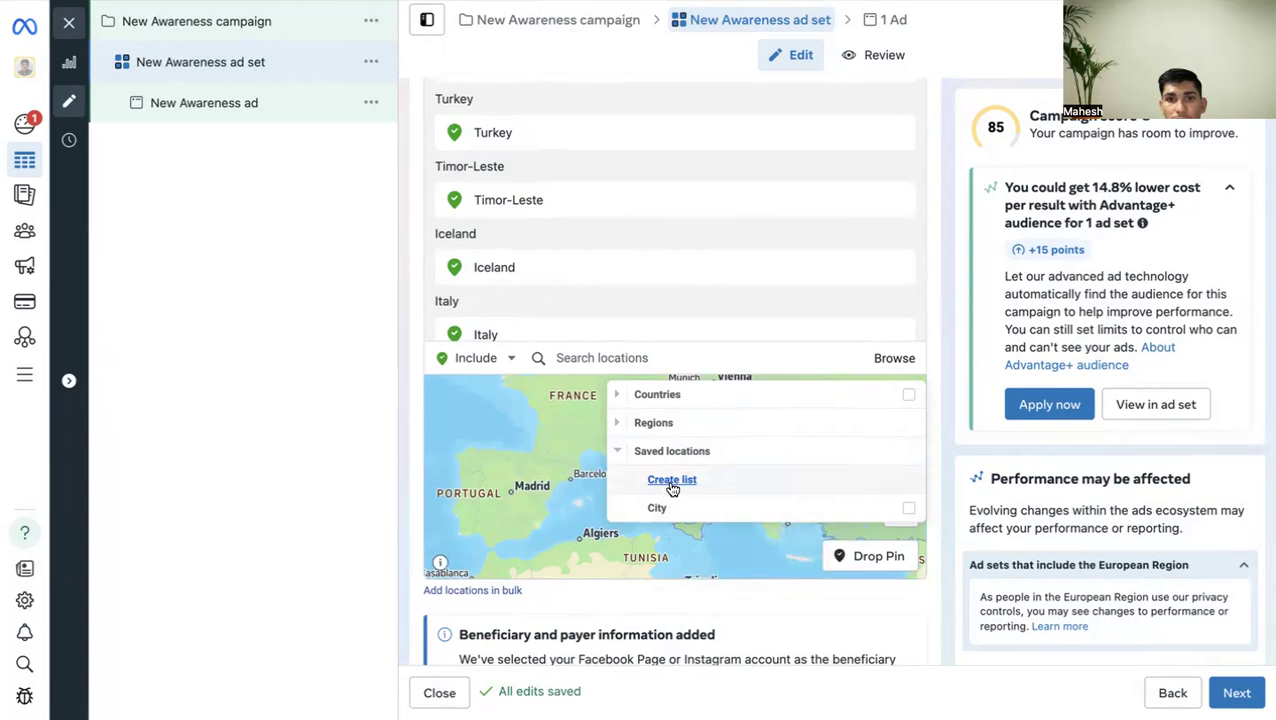
left_click(672, 481)
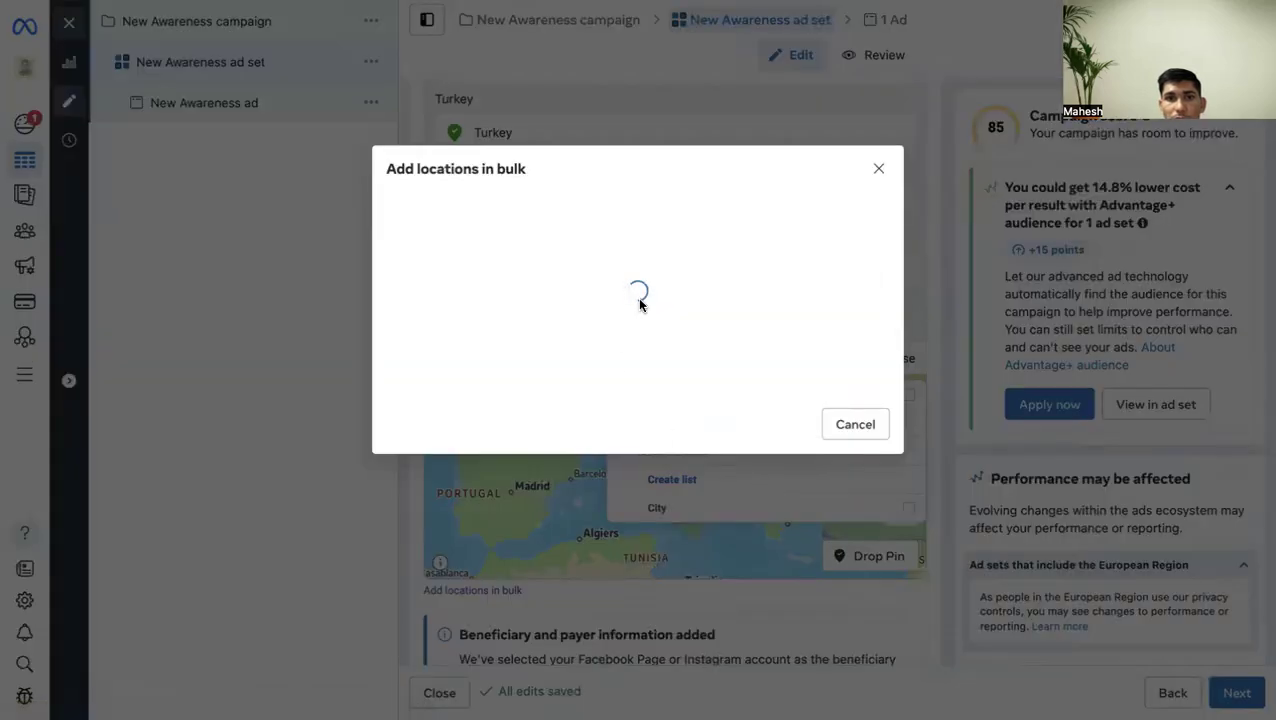
left_click(502, 318)
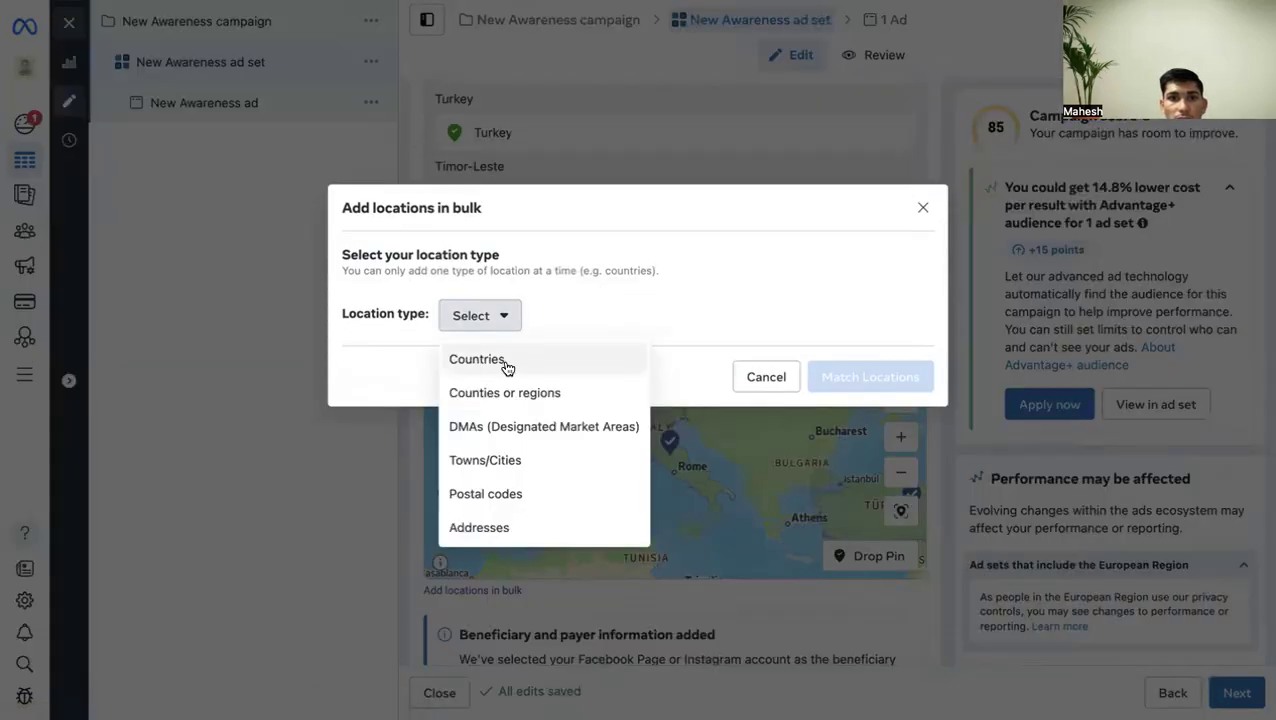
left_click(521, 460)
left_click(477, 343)
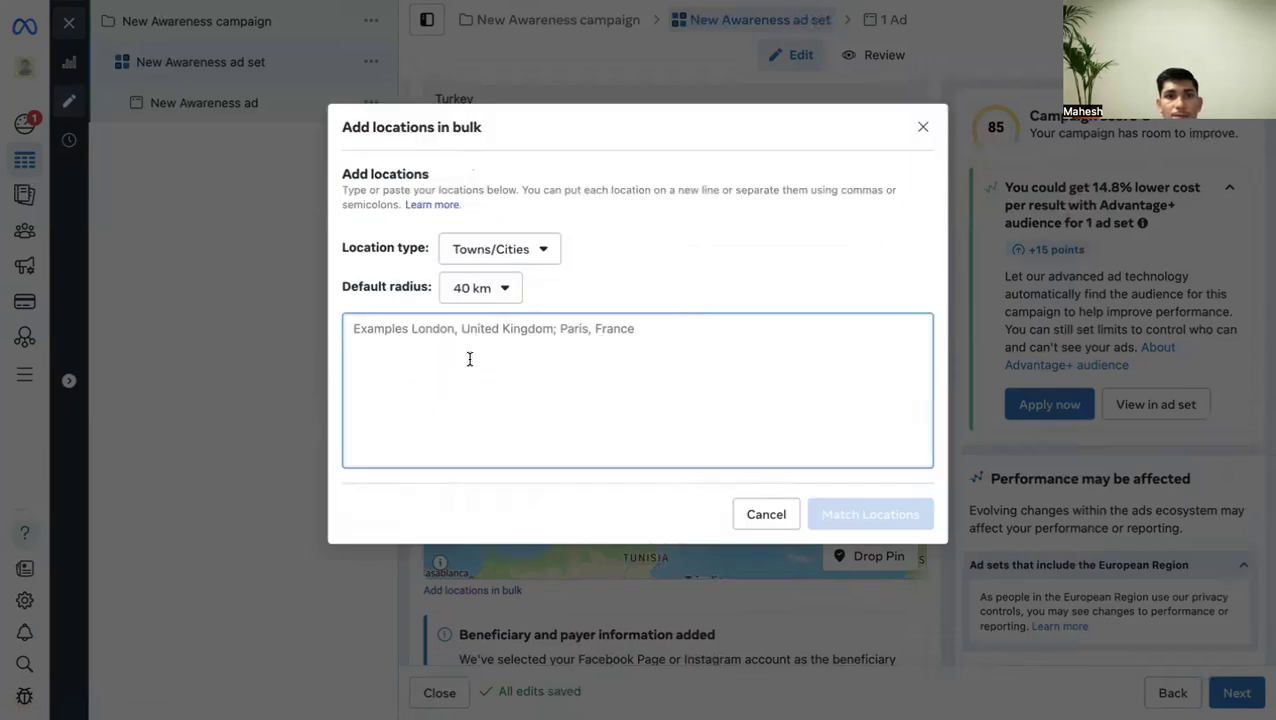
type("surat, vadodara, ahemdabad")
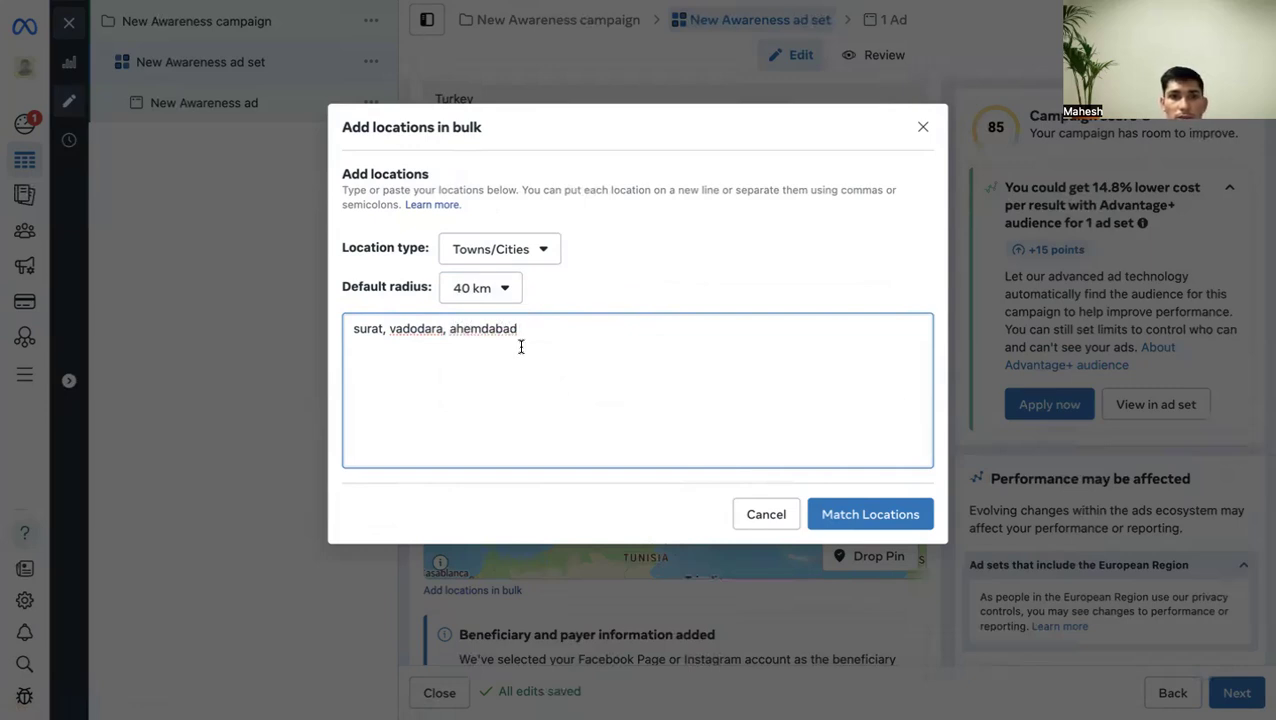
Correct the spelling to Ahmedabad and Vadodara in the bulk location list and match the locations.
right_click(482, 325)
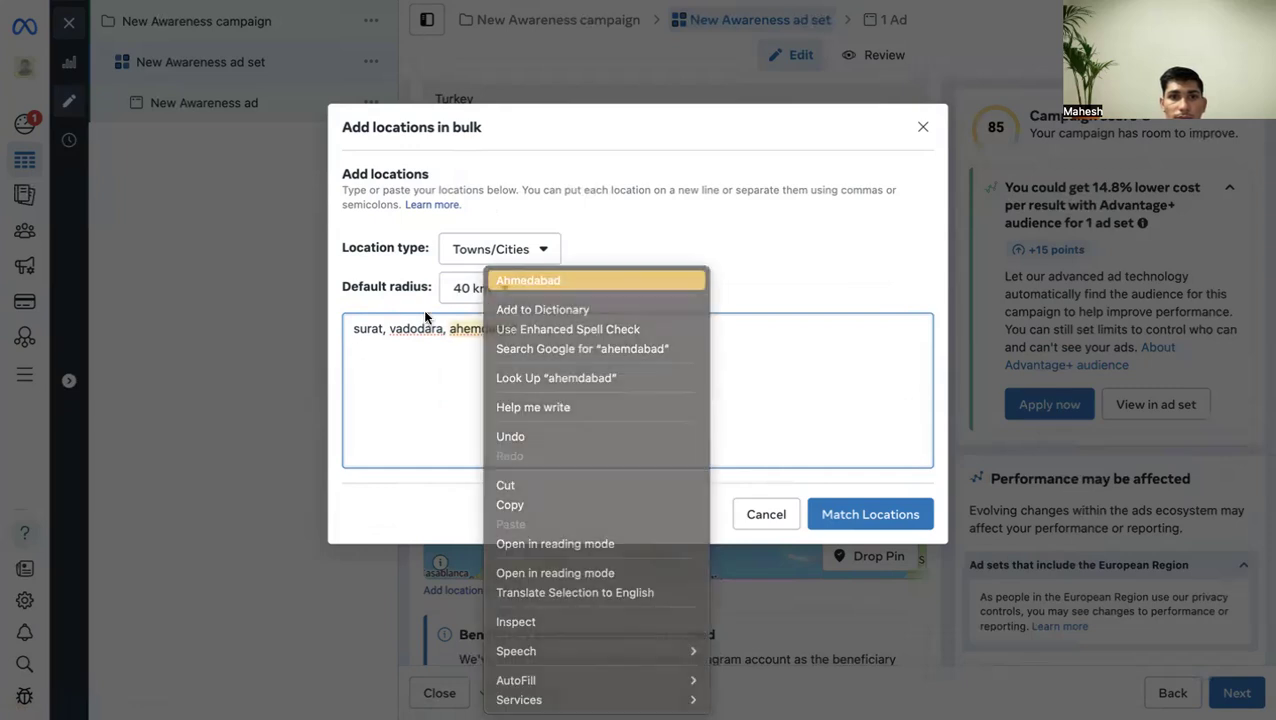
left_click(520, 279)
right_click(412, 328)
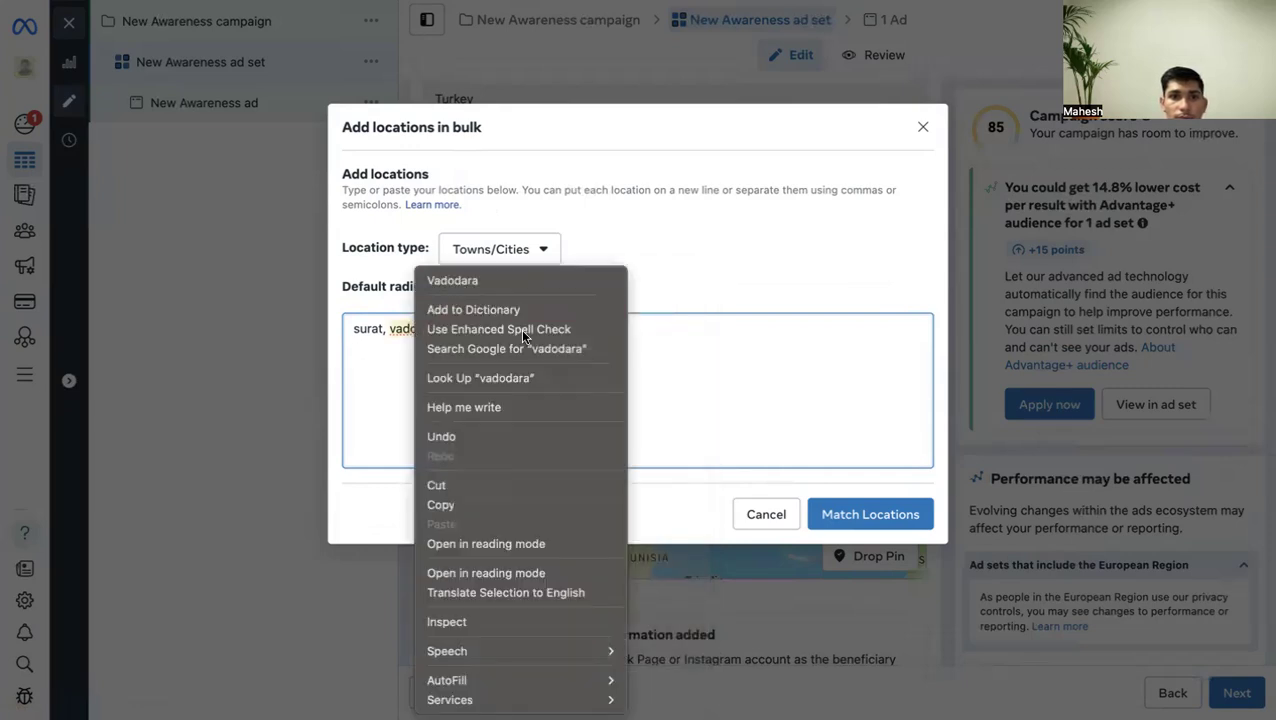
left_click(505, 280)
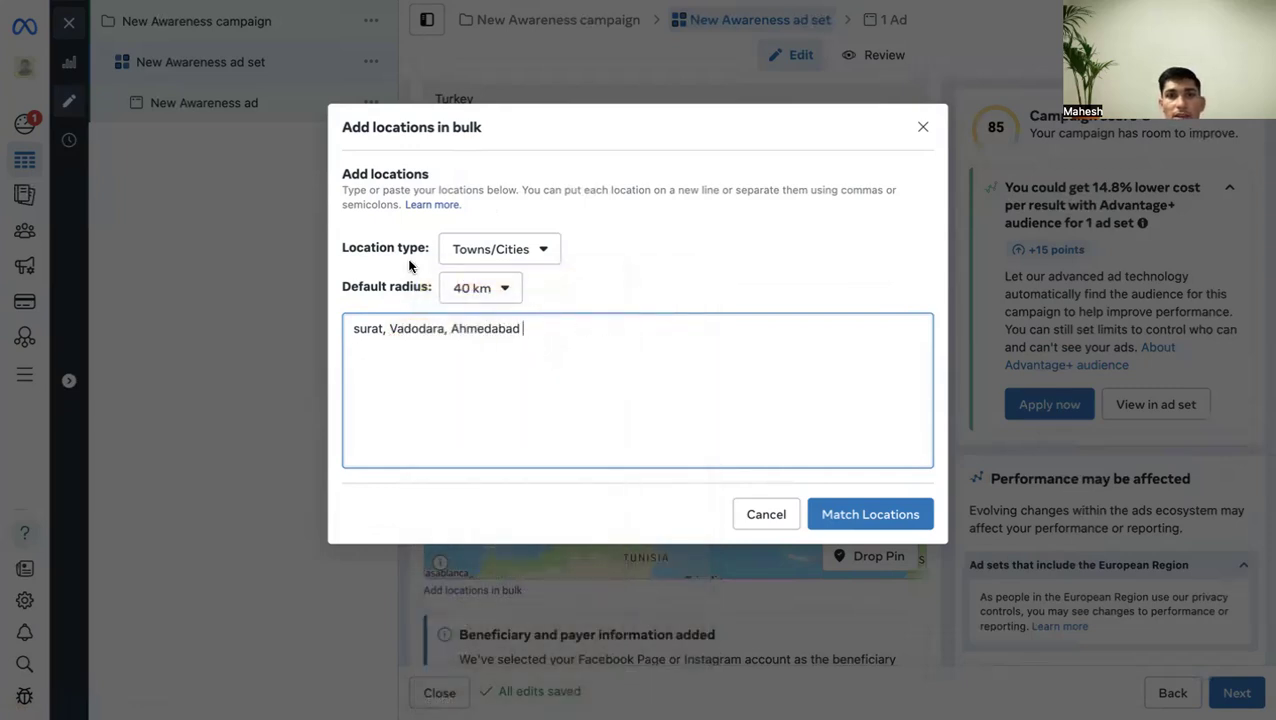
left_click(866, 514)
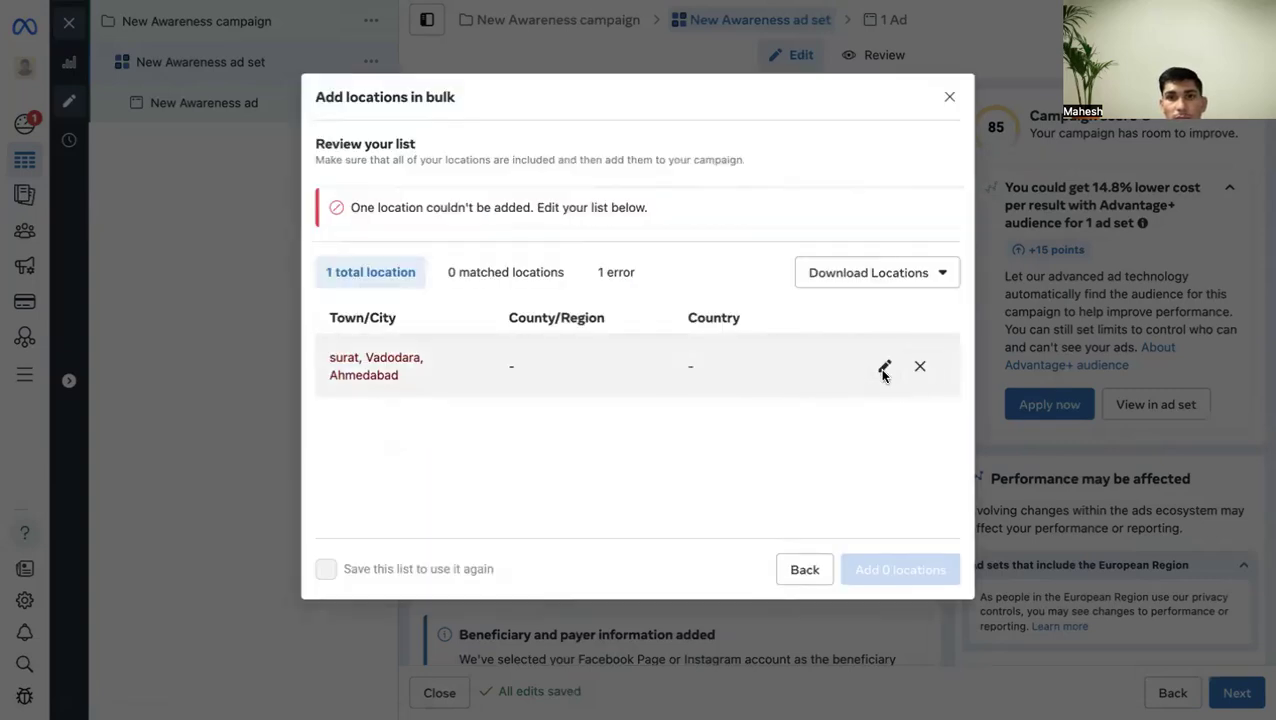
Remove the entry from the bulk location review list and cancel adding locations in bulk.
left_click(919, 368)
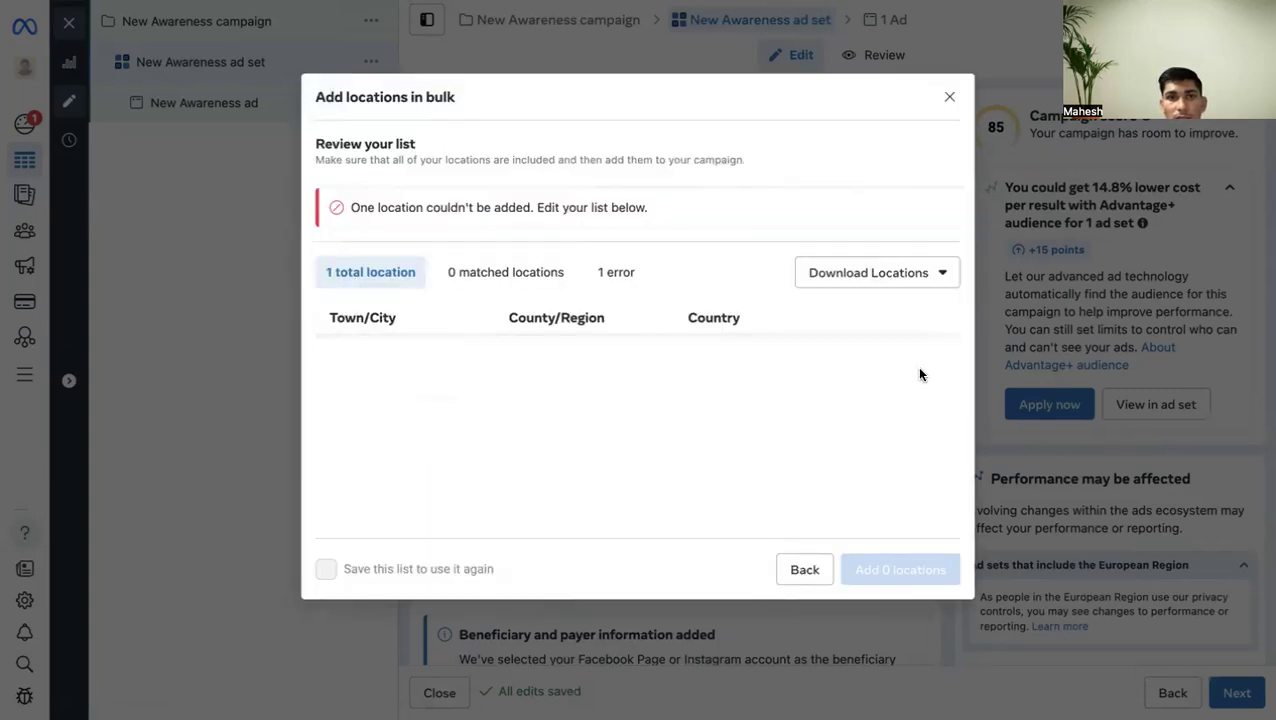
left_click(800, 569)
left_click(765, 513)
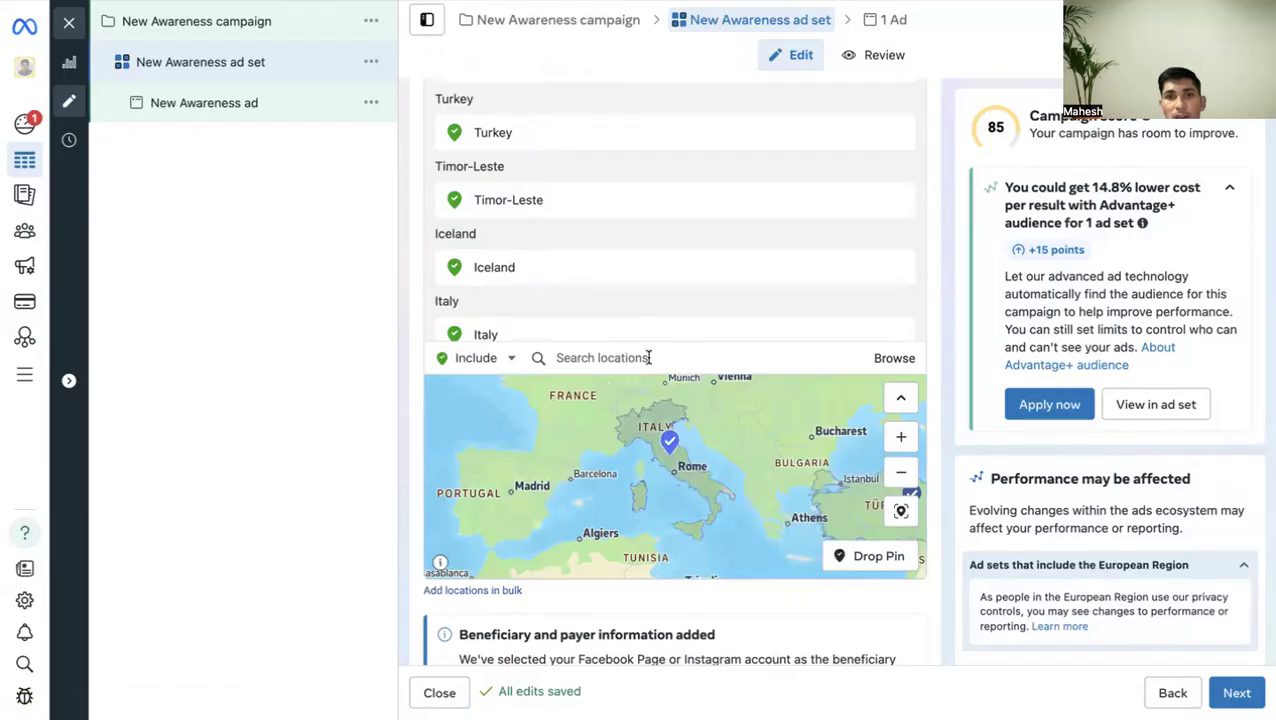
Open the saved City location list for editing to inspect it and cancel the edit.
scroll(640, 330, "down", 3)
scroll(629, 168, "down", 5)
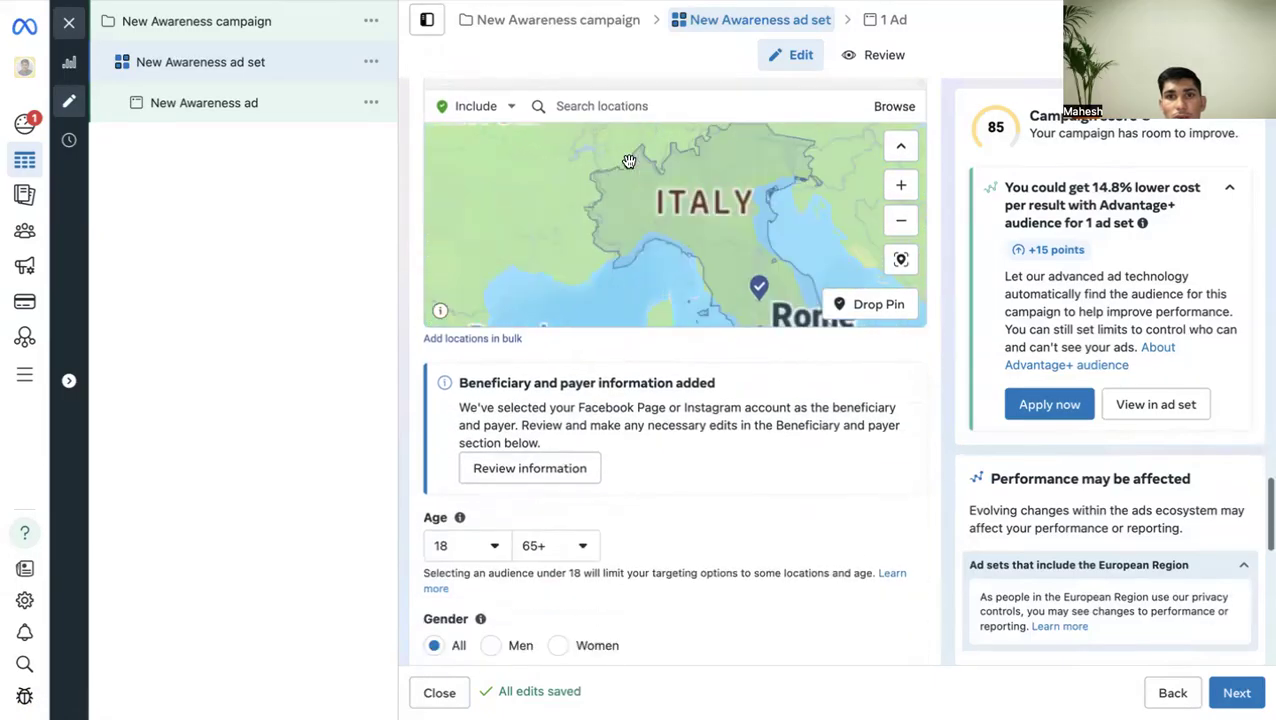
scroll(652, 148, "up", 4)
scroll(799, 455, "up", 1)
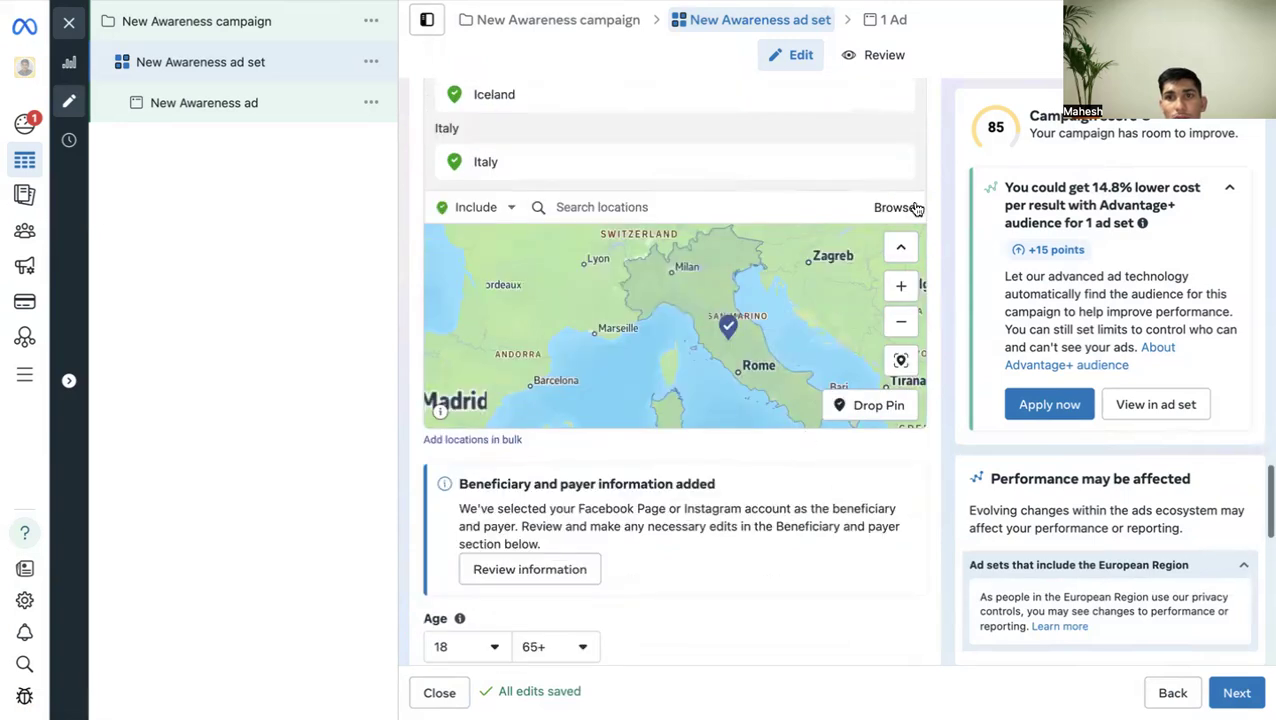
left_click(912, 208)
left_click(676, 305)
mouse_move(655, 356)
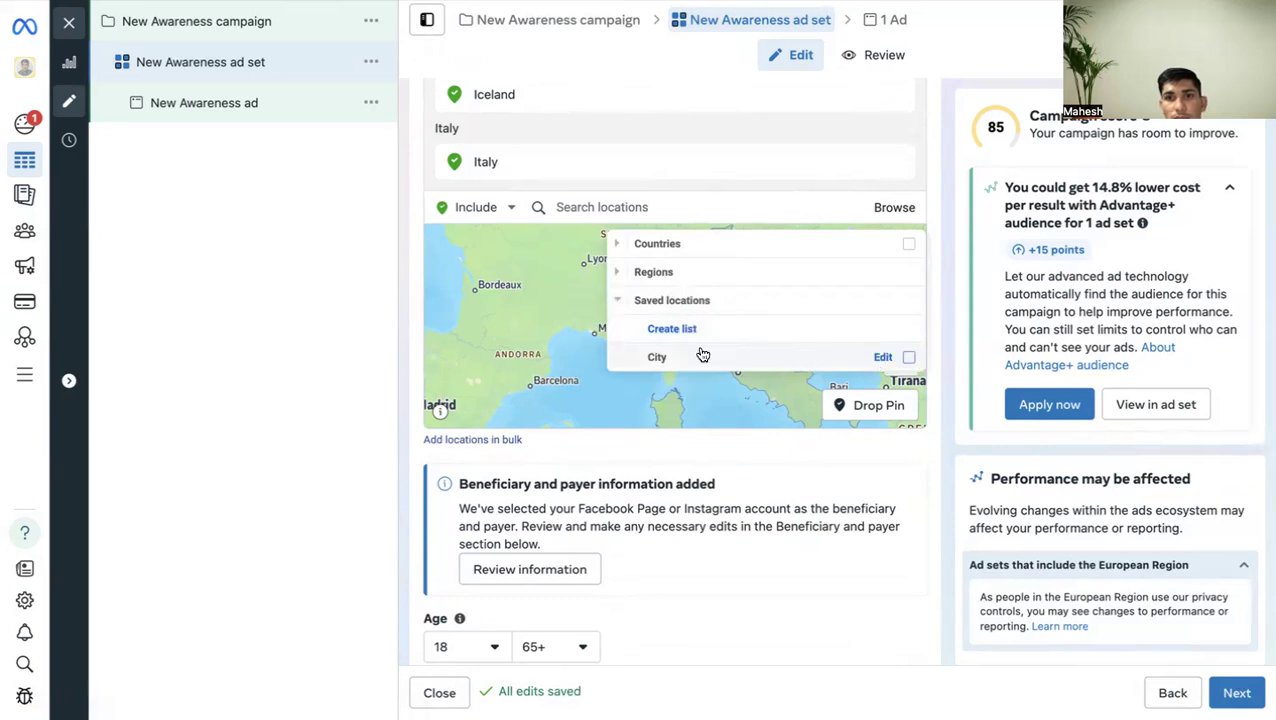
left_click(882, 357)
left_click(757, 509)
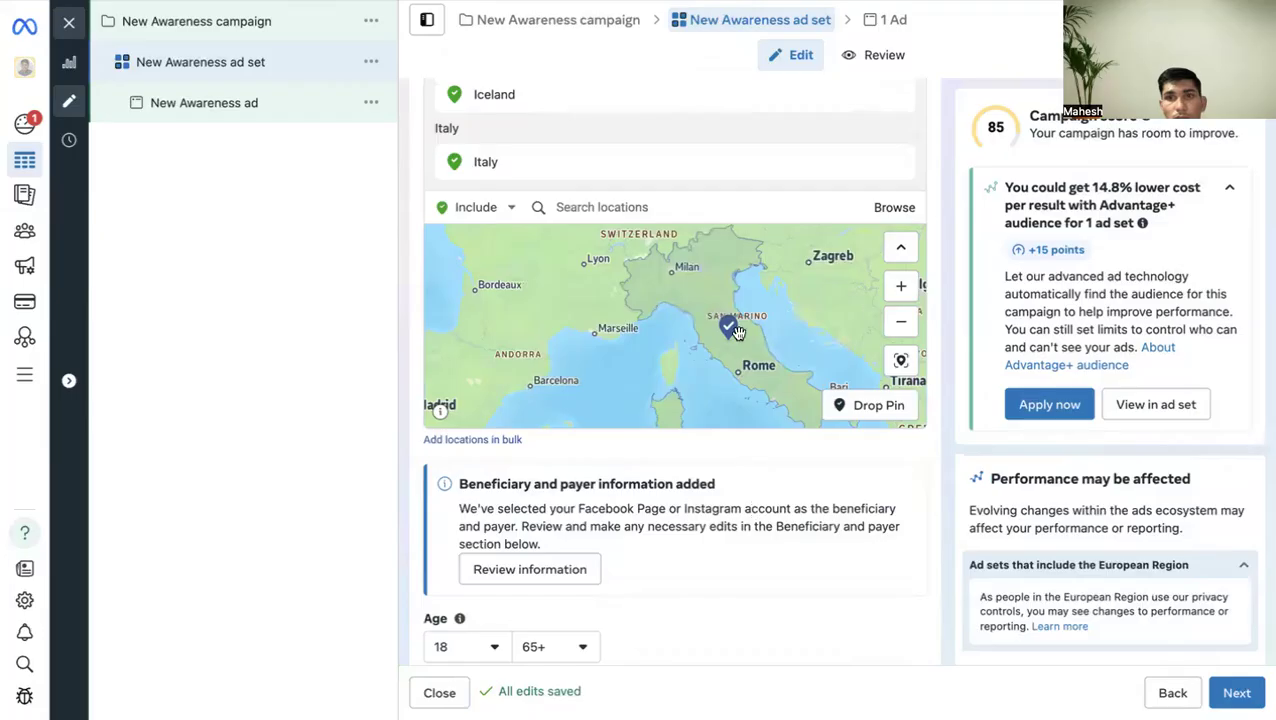
Include the saved City location list in the ad set's targeting and close the location browser.
left_click(890, 206)
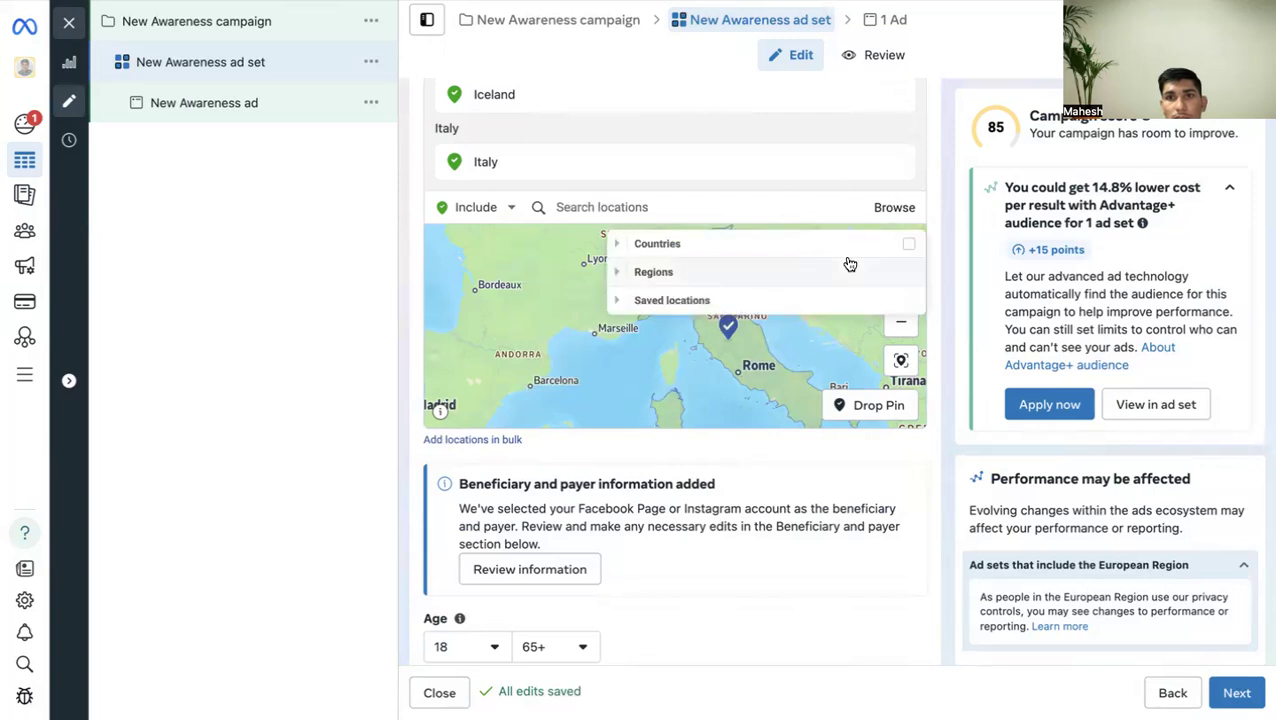
left_click(630, 299)
left_click(909, 359)
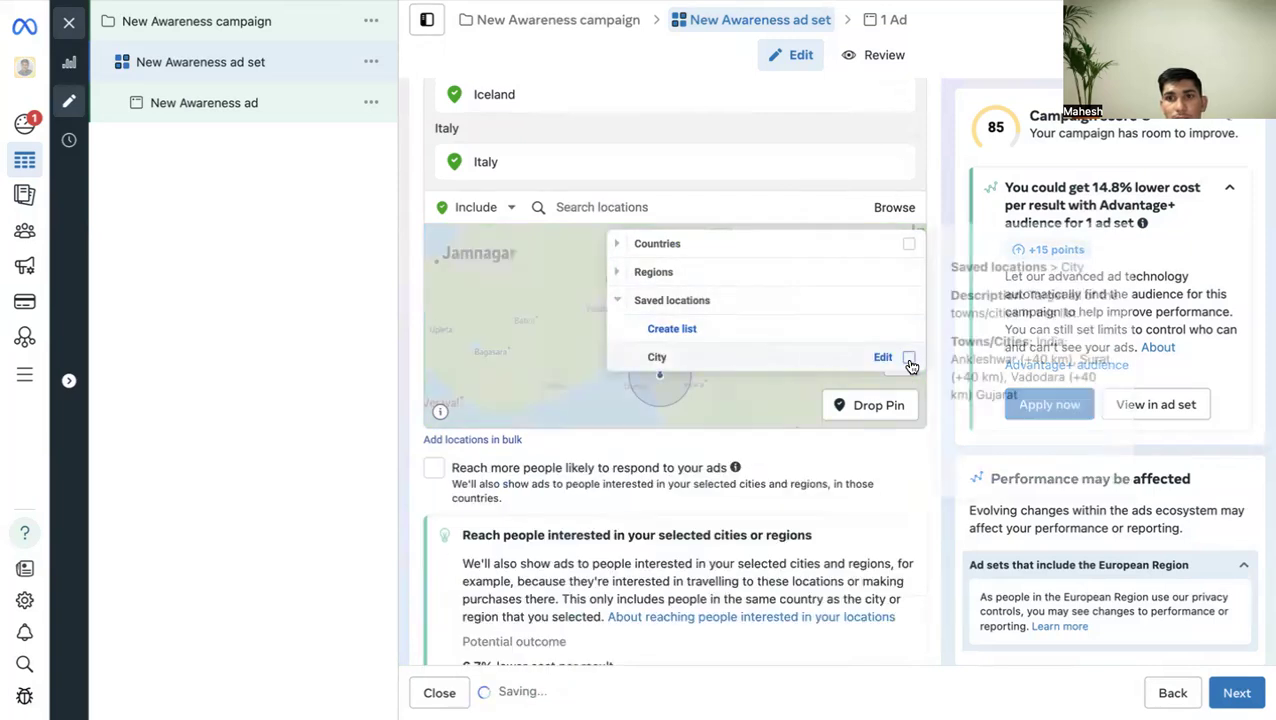
left_click(267, 369)
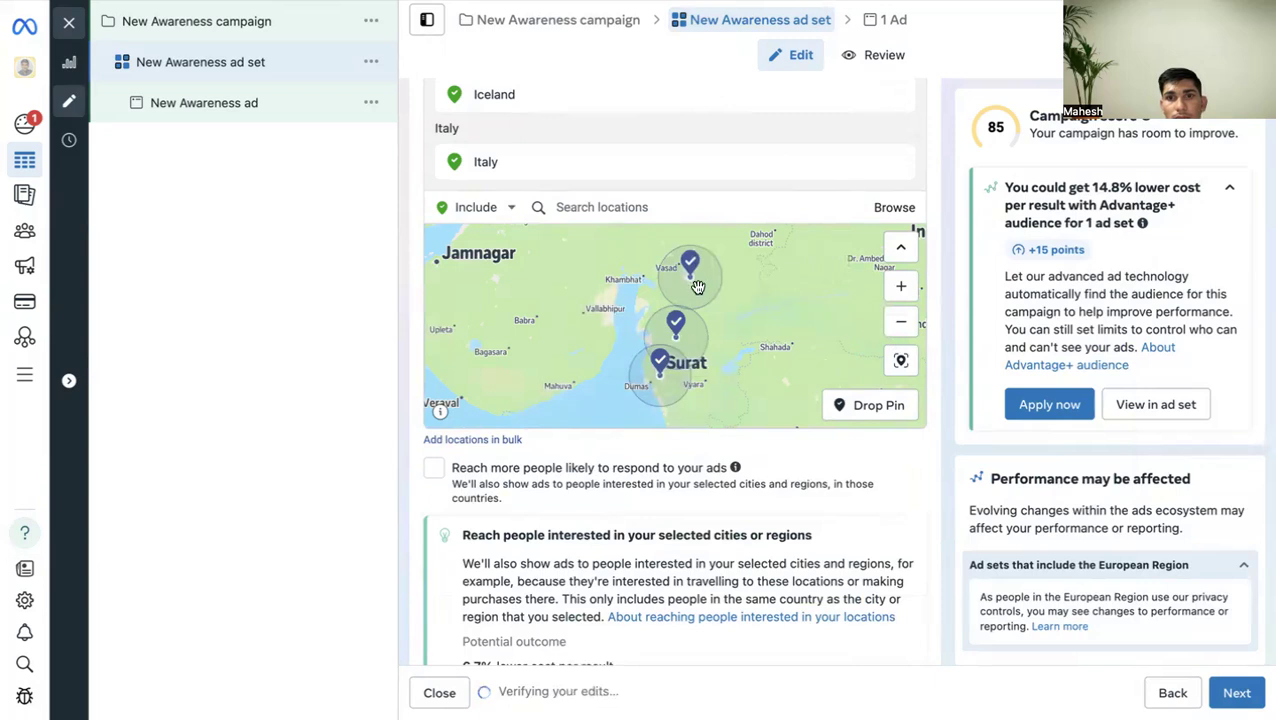
Examine the targeted Gujarat cities on the map and the saved locations offered in the location browser.
scroll(561, 347, "up", 5)
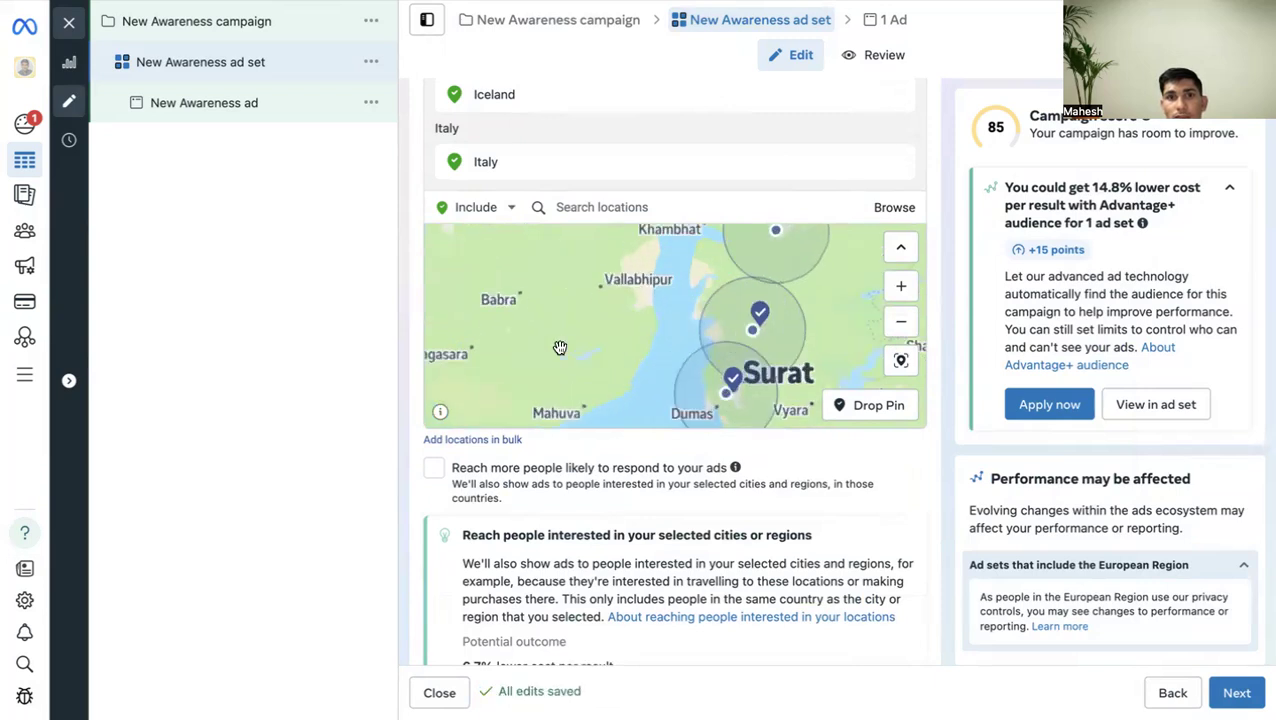
scroll(578, 339, "down", 5)
left_click(894, 207)
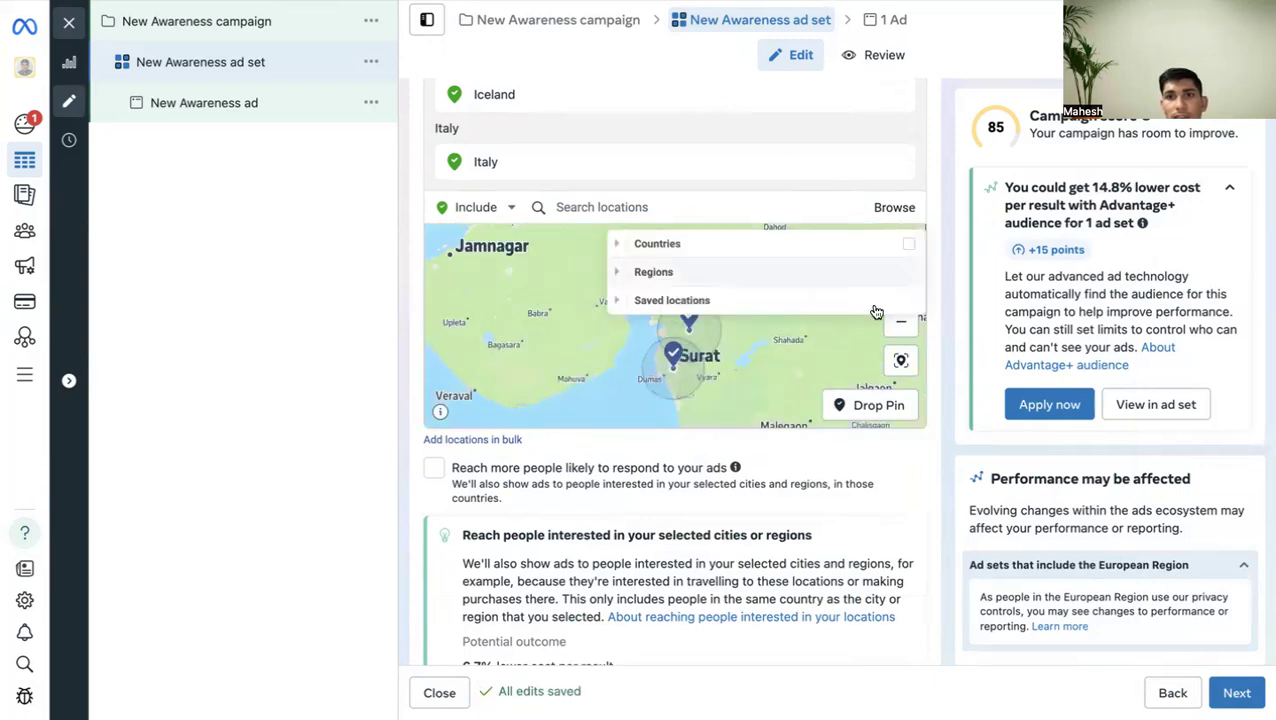
left_click(672, 300)
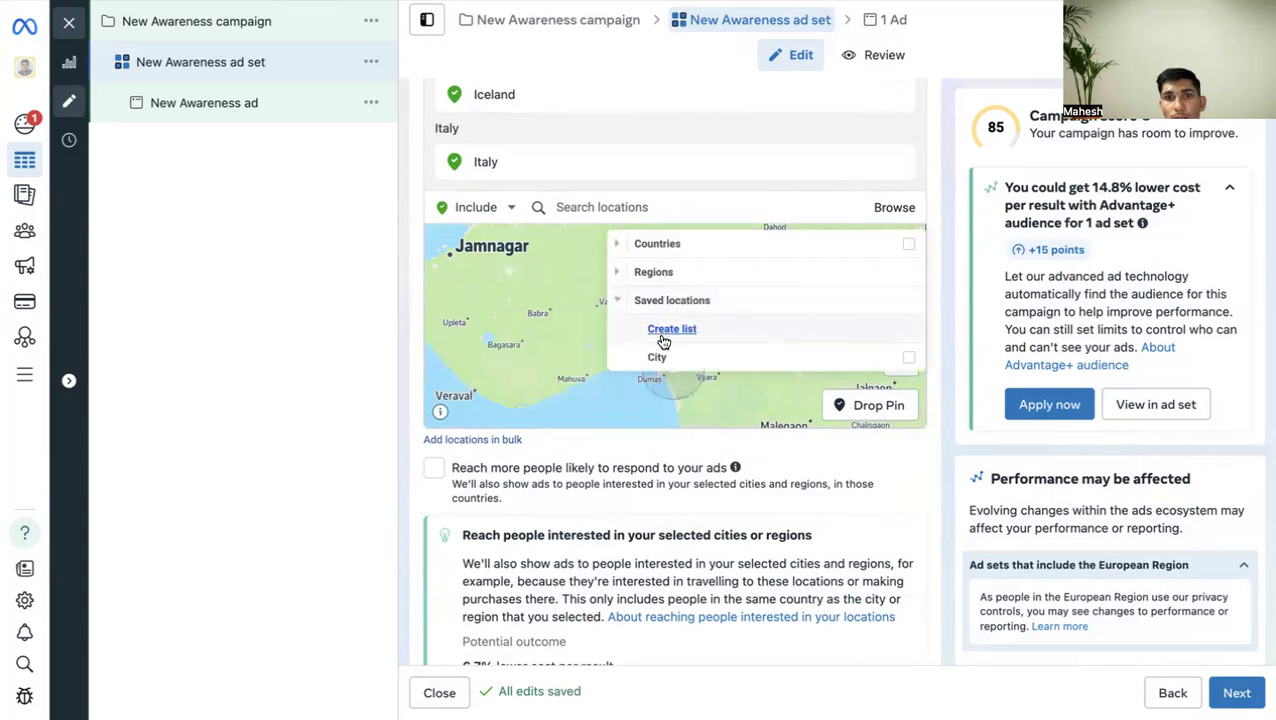
left_click(897, 209)
left_click(882, 210)
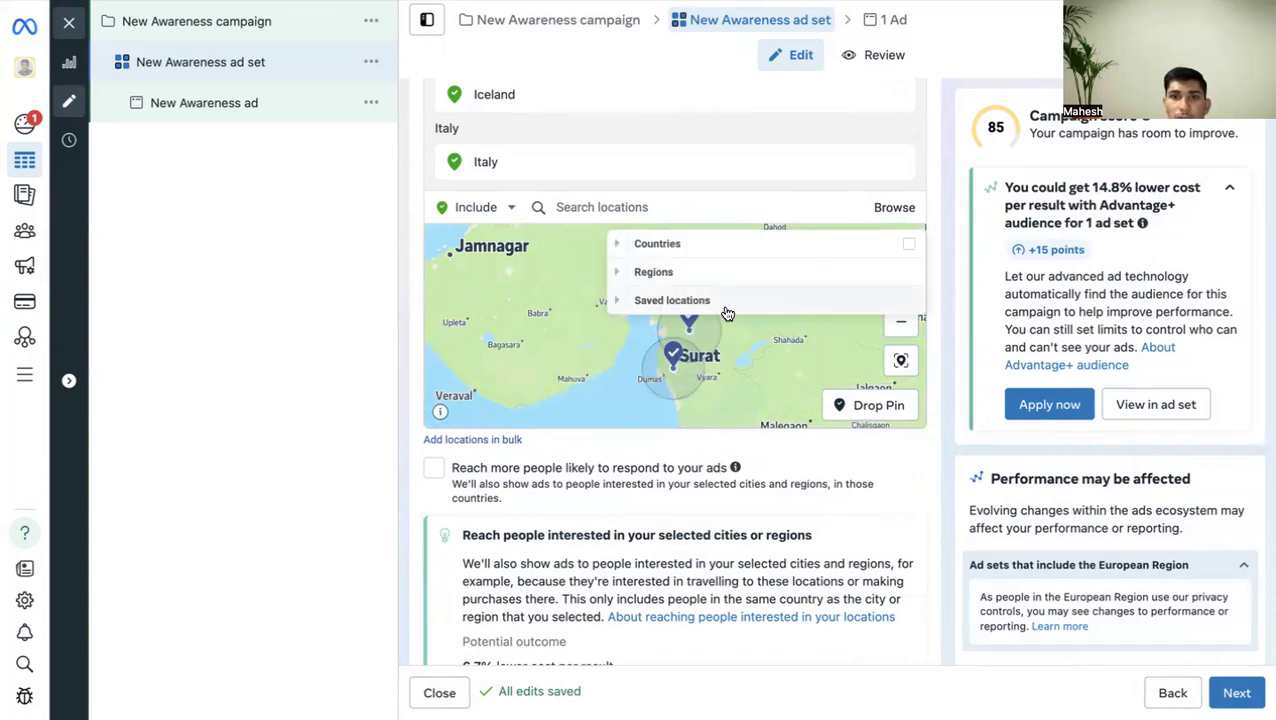
left_click(667, 300)
left_click(615, 302)
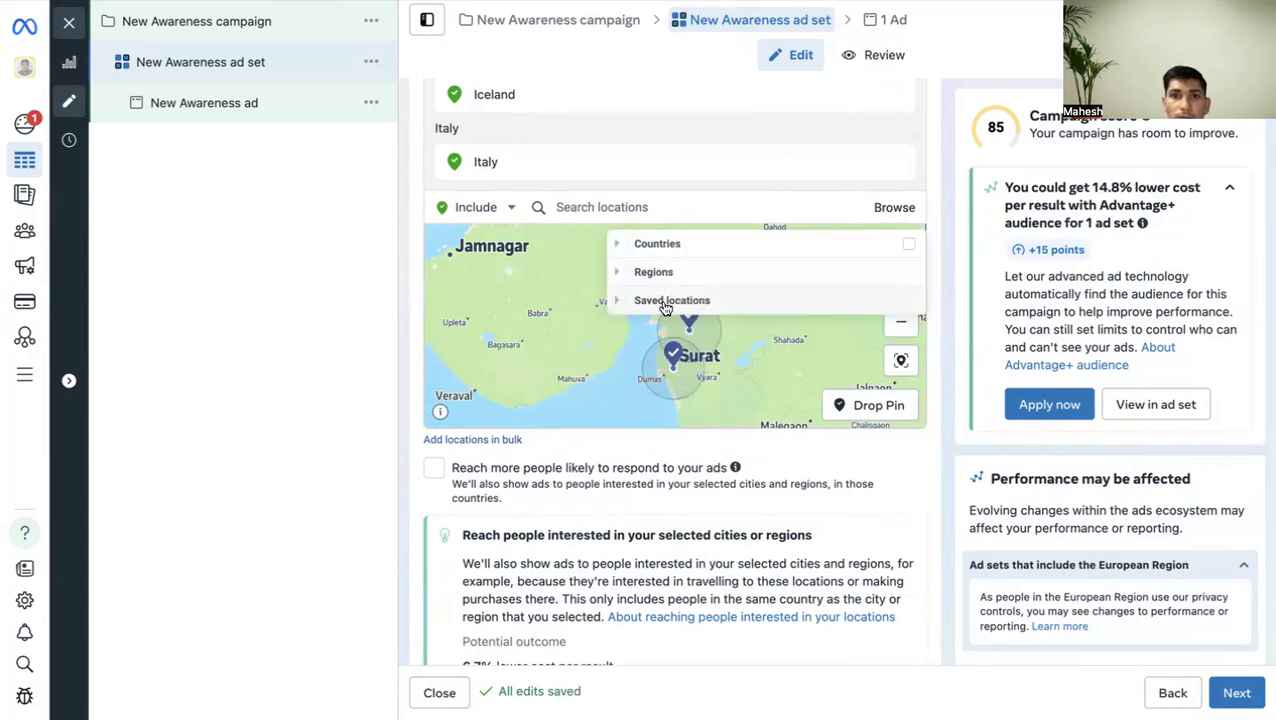
left_click(883, 216)
scroll(800, 306, "up", 2)
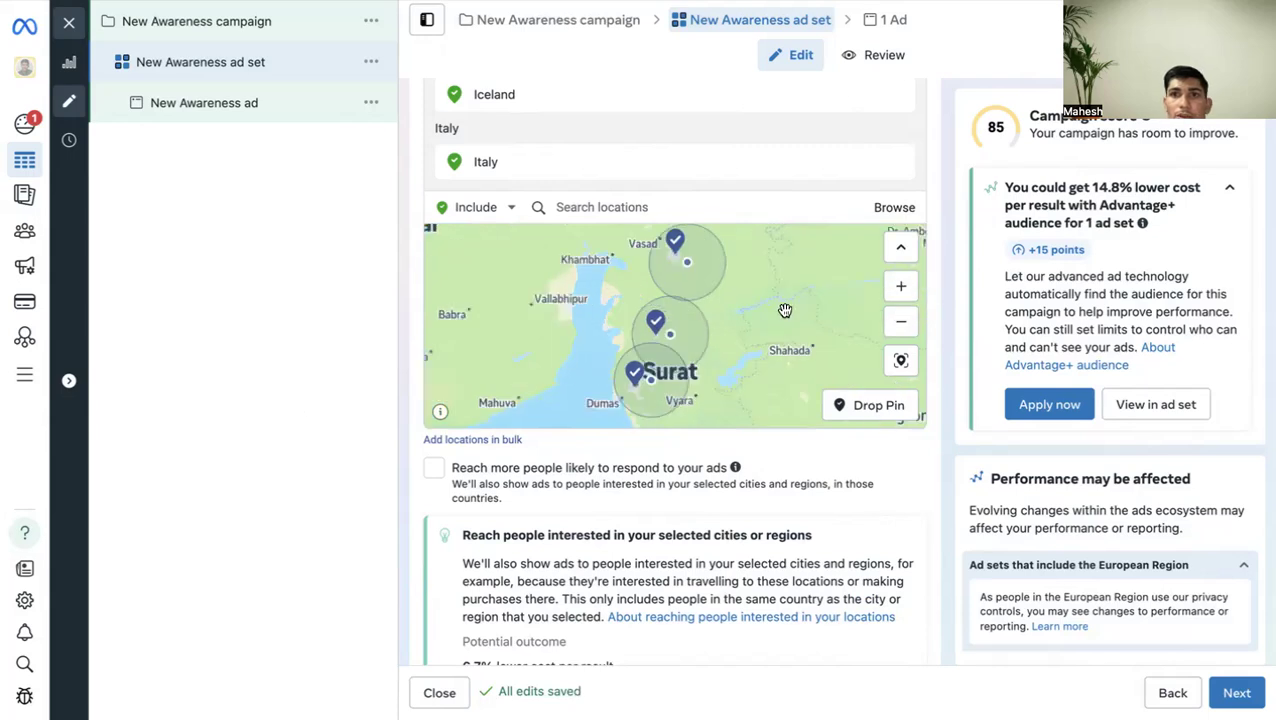
left_click(901, 321)
scroll(758, 333, "up", 2)
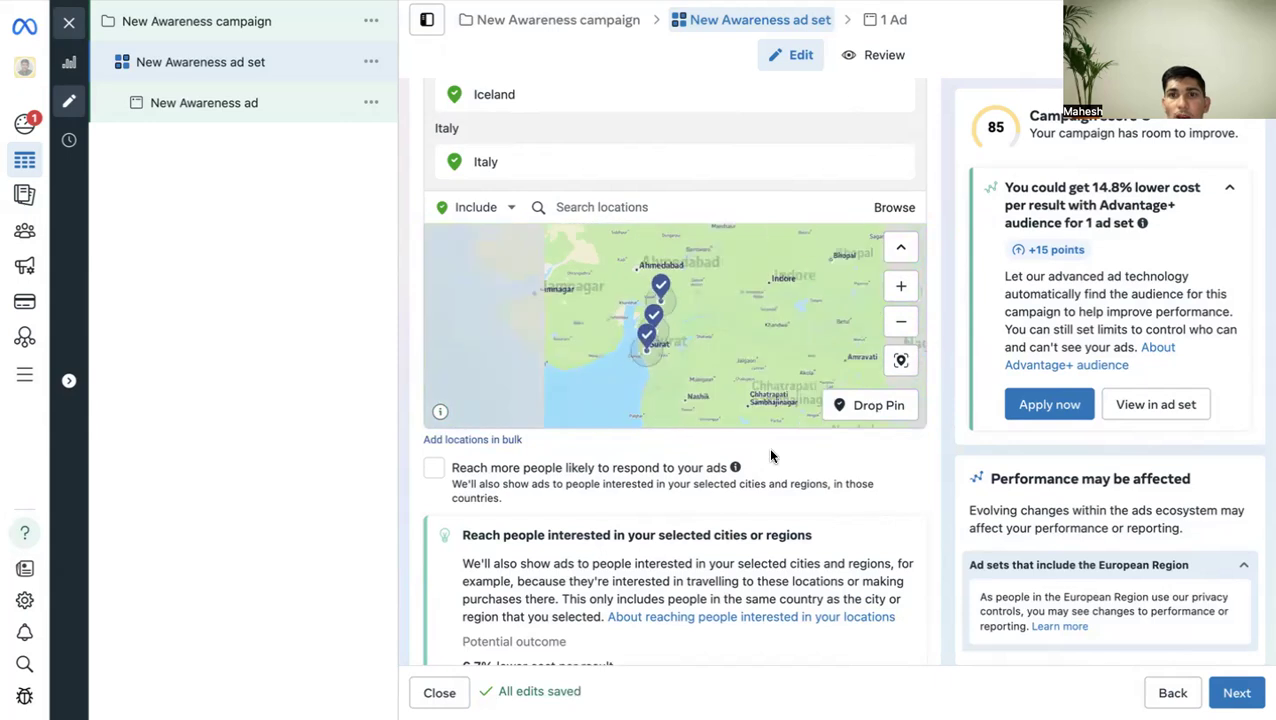
Remove unneeded entries from the included locations, among them the India group with Ankleshwar, Surat and Vadodara.
scroll(768, 447, "up", 3)
scroll(641, 265, "up", 2)
scroll(641, 265, "up", 5)
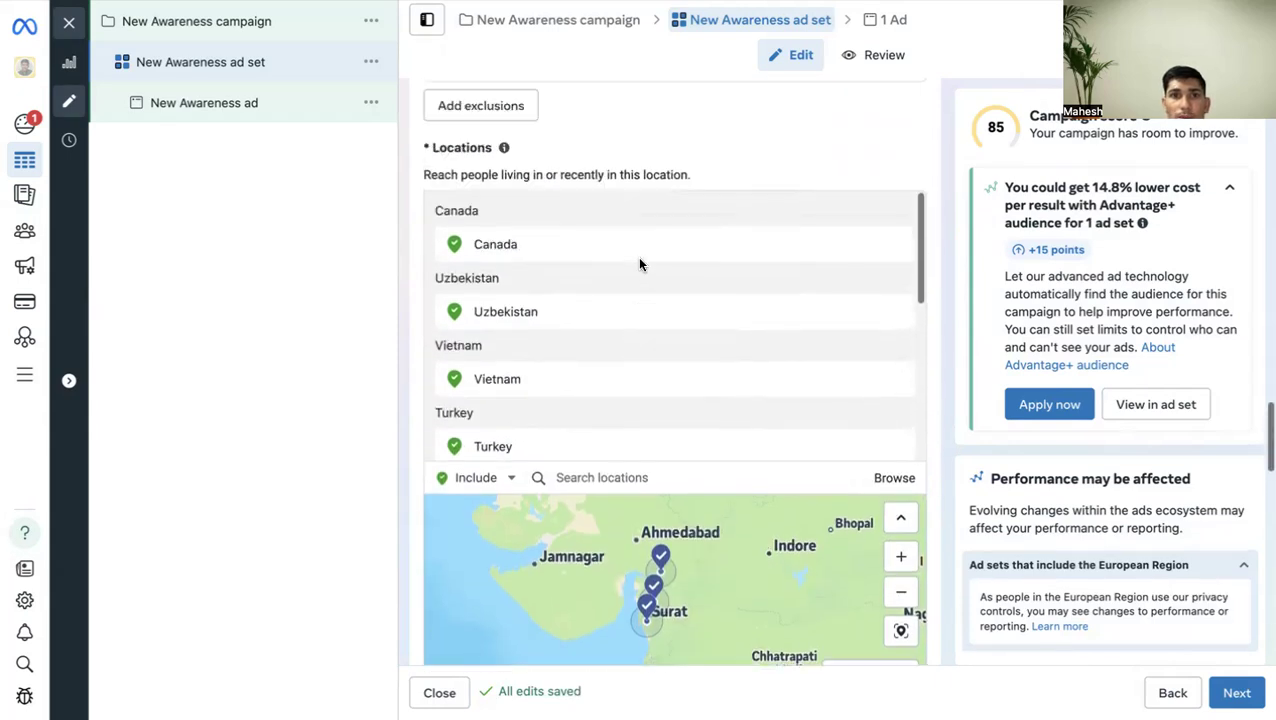
left_click(899, 354)
left_click(895, 350)
left_click(896, 352)
left_click(896, 352)
left_click(897, 381)
scroll(783, 379, "down", 3)
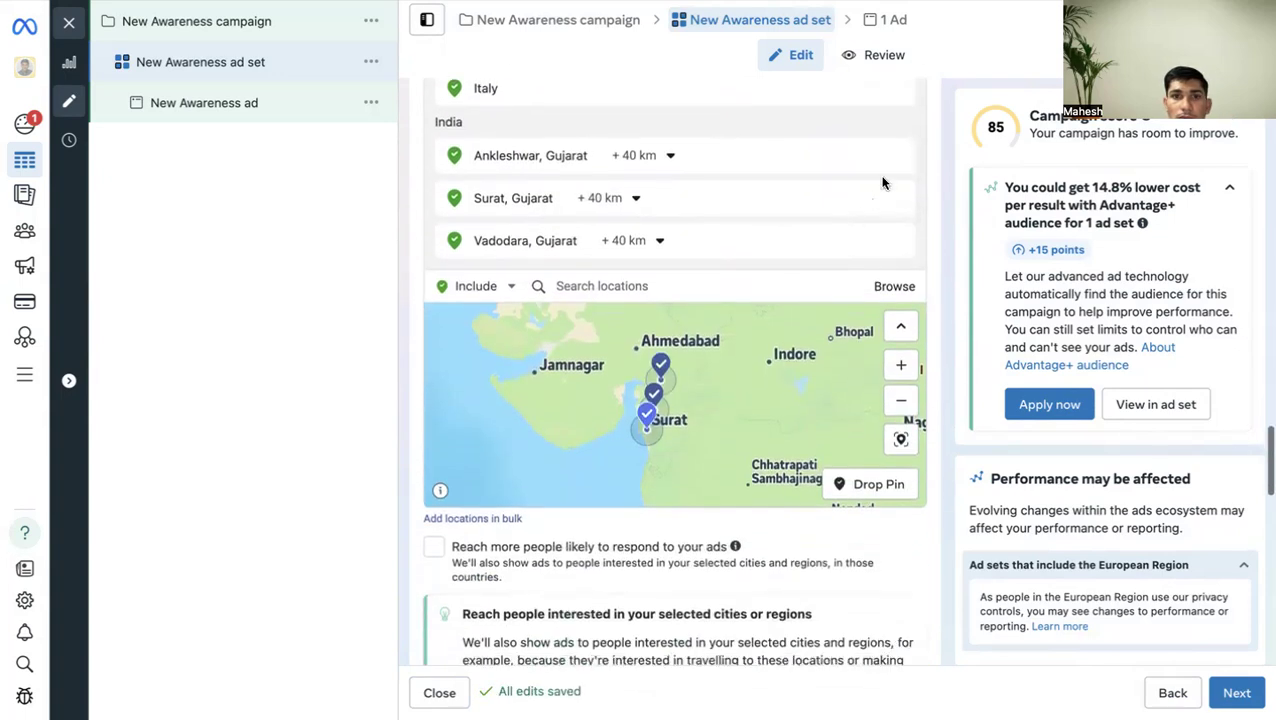
left_click(897, 126)
Examine the minimum and maximum age options available for the audience.
scroll(590, 500, "down", 5)
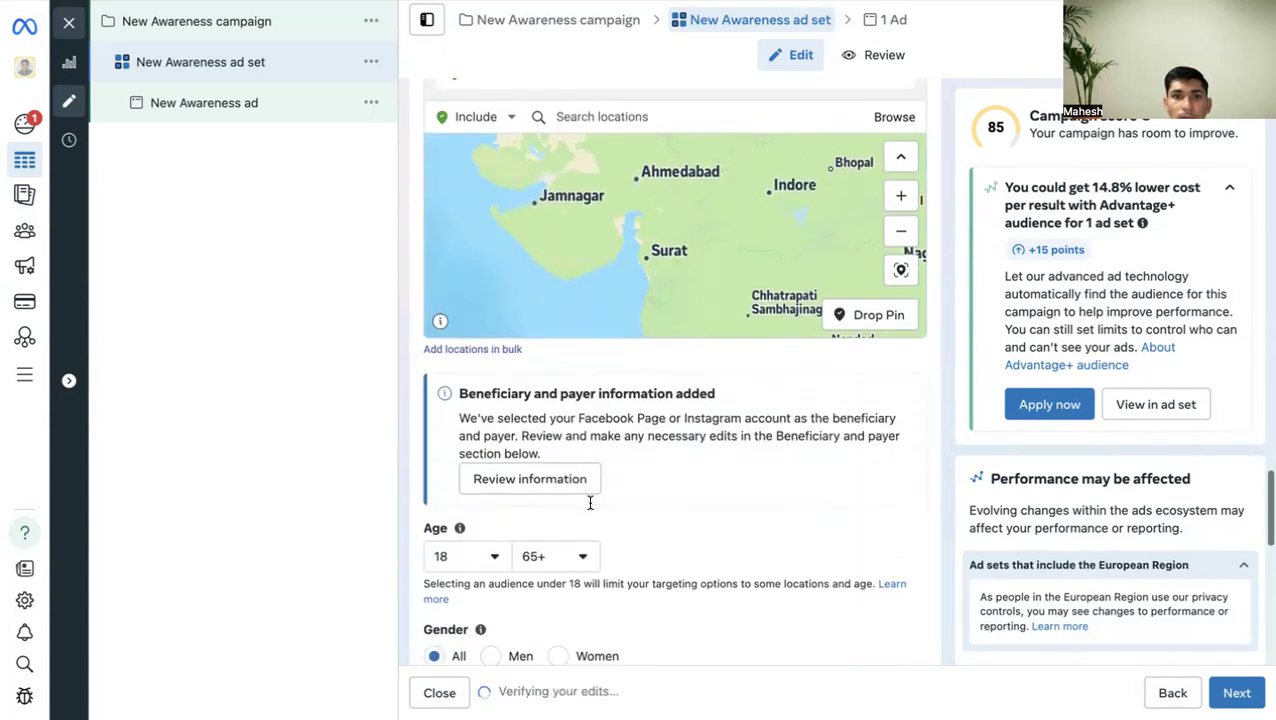
scroll(700, 487, "down", 1)
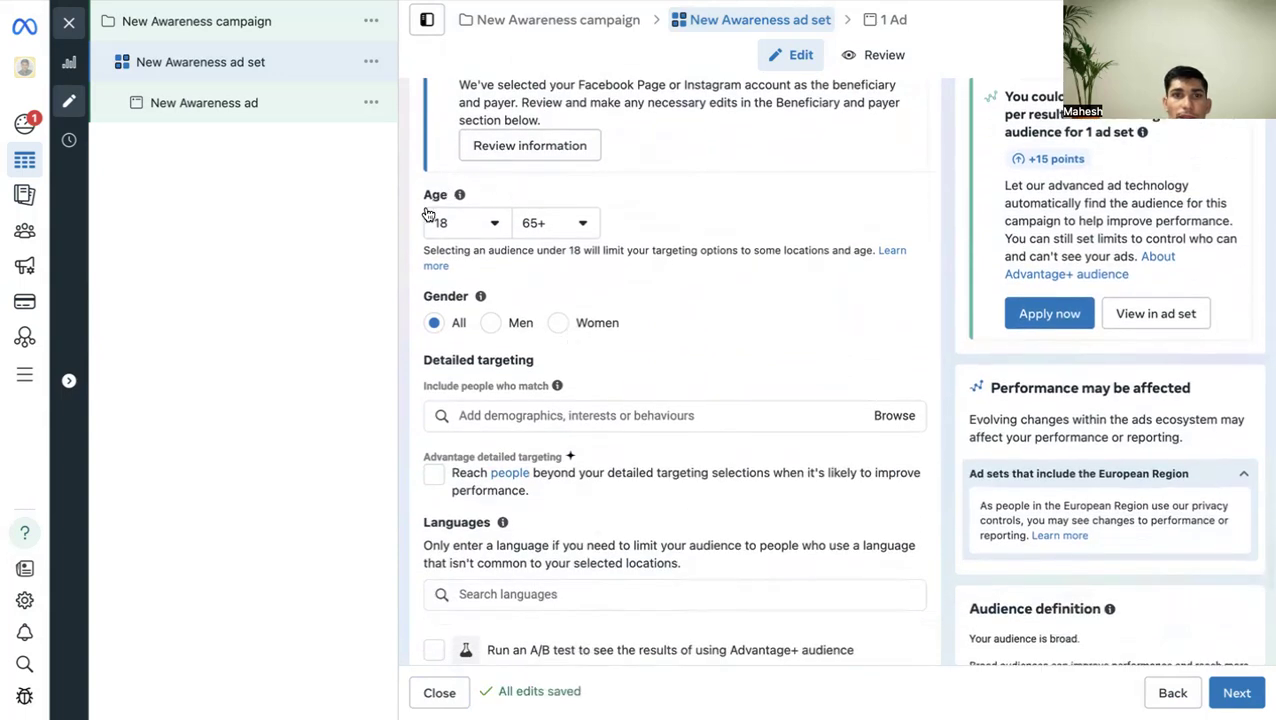
left_click(505, 224)
left_click(650, 220)
left_click(460, 230)
scroll(484, 400, "down", 5)
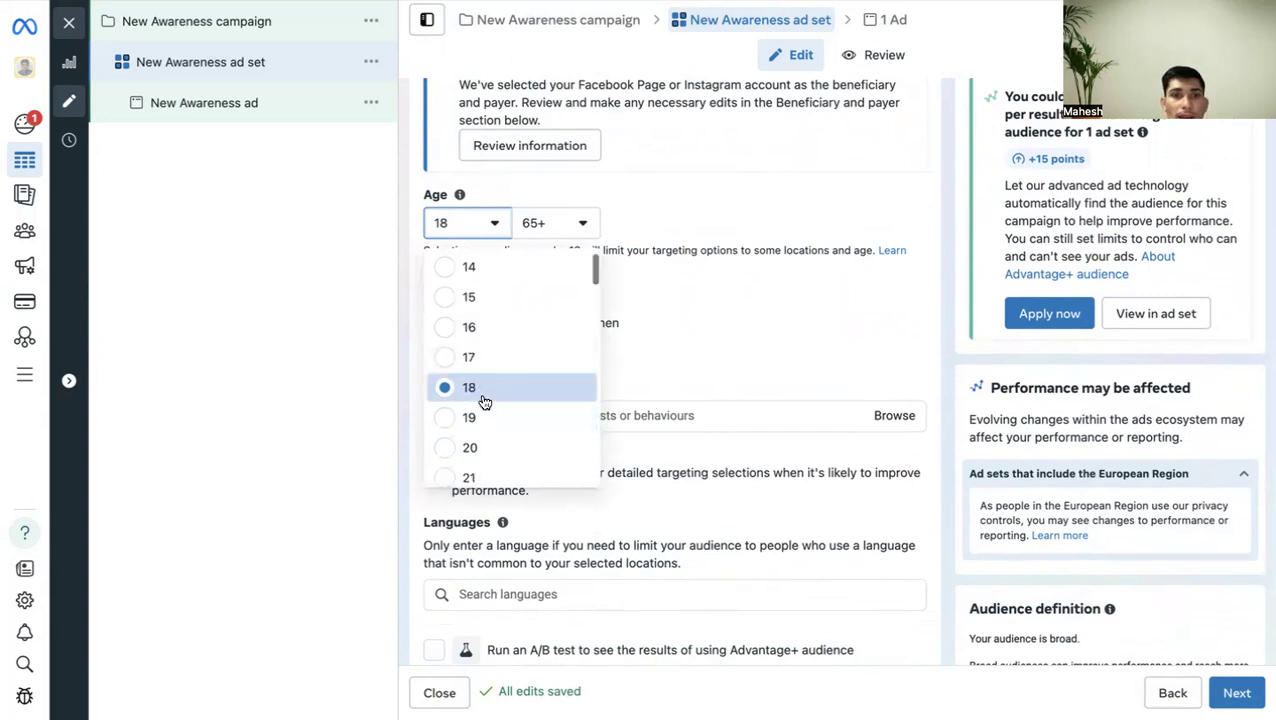
scroll(484, 400, "up", 5)
left_click(545, 227)
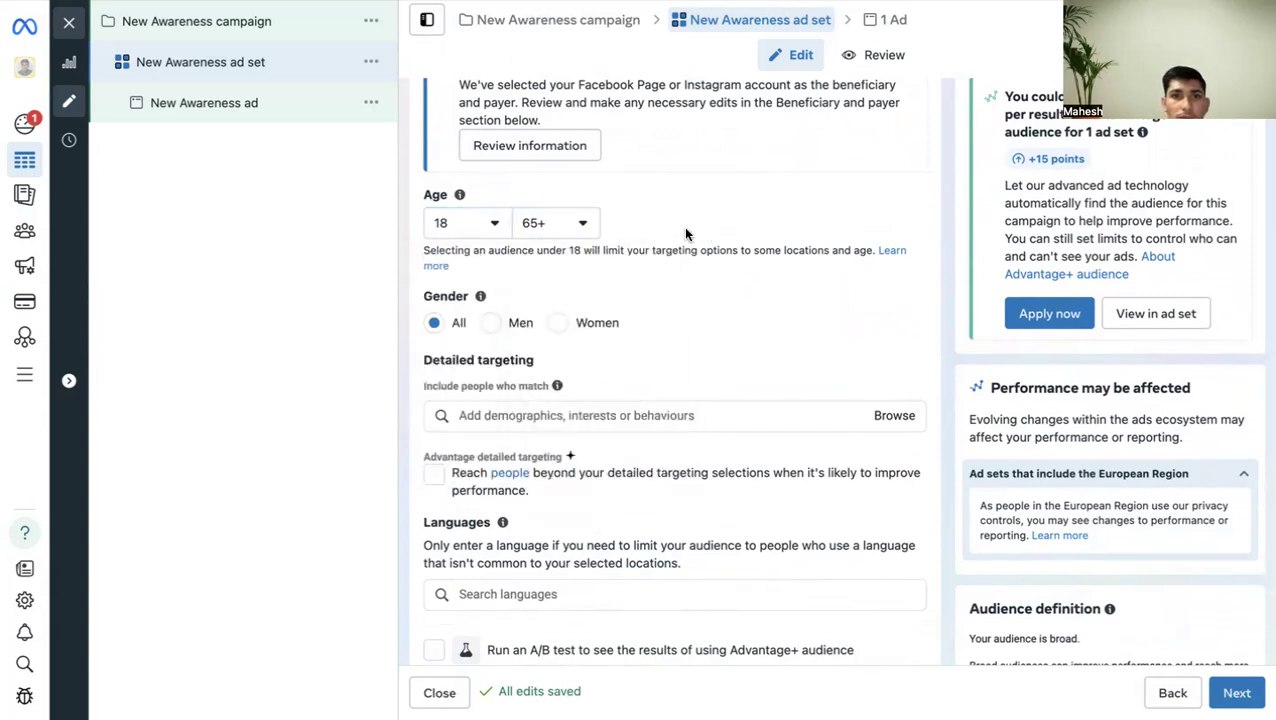
left_click(460, 224)
right_click(475, 321)
left_click(545, 224)
left_click(533, 224)
left_click(531, 223)
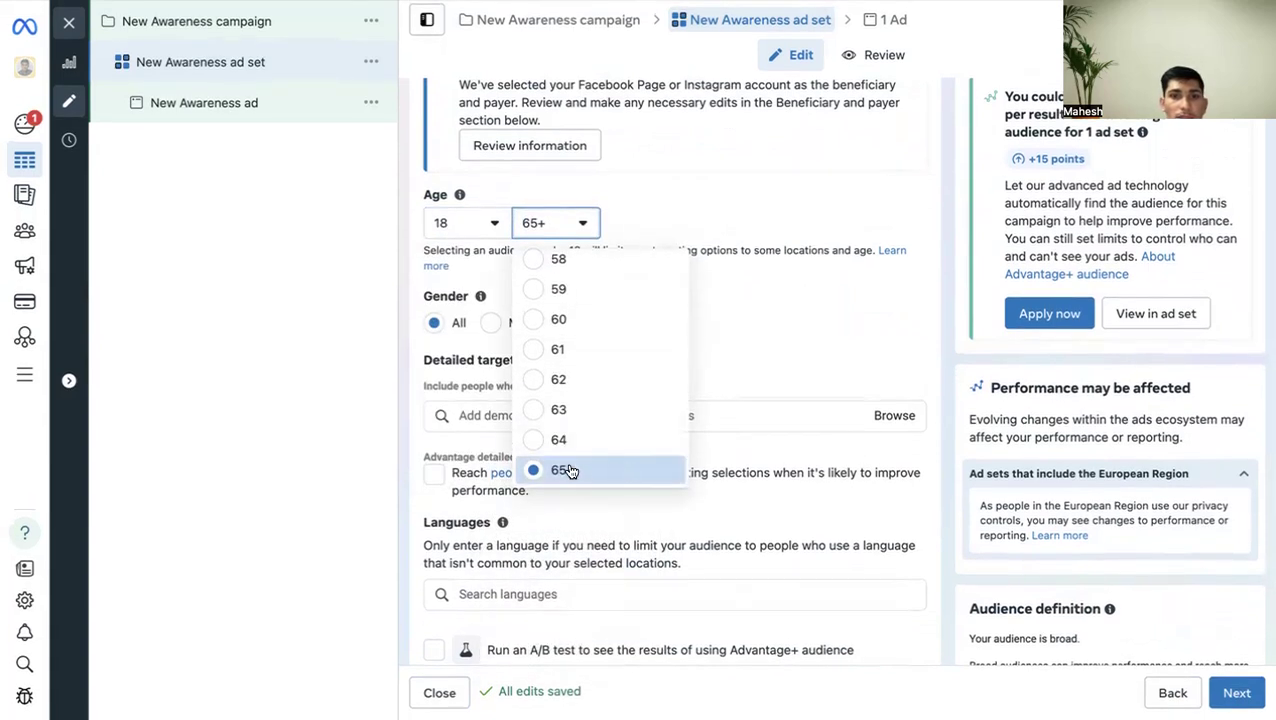
left_click(675, 208)
Try other minimum ages for the audience and return the minimum age to 18.
left_click(464, 218)
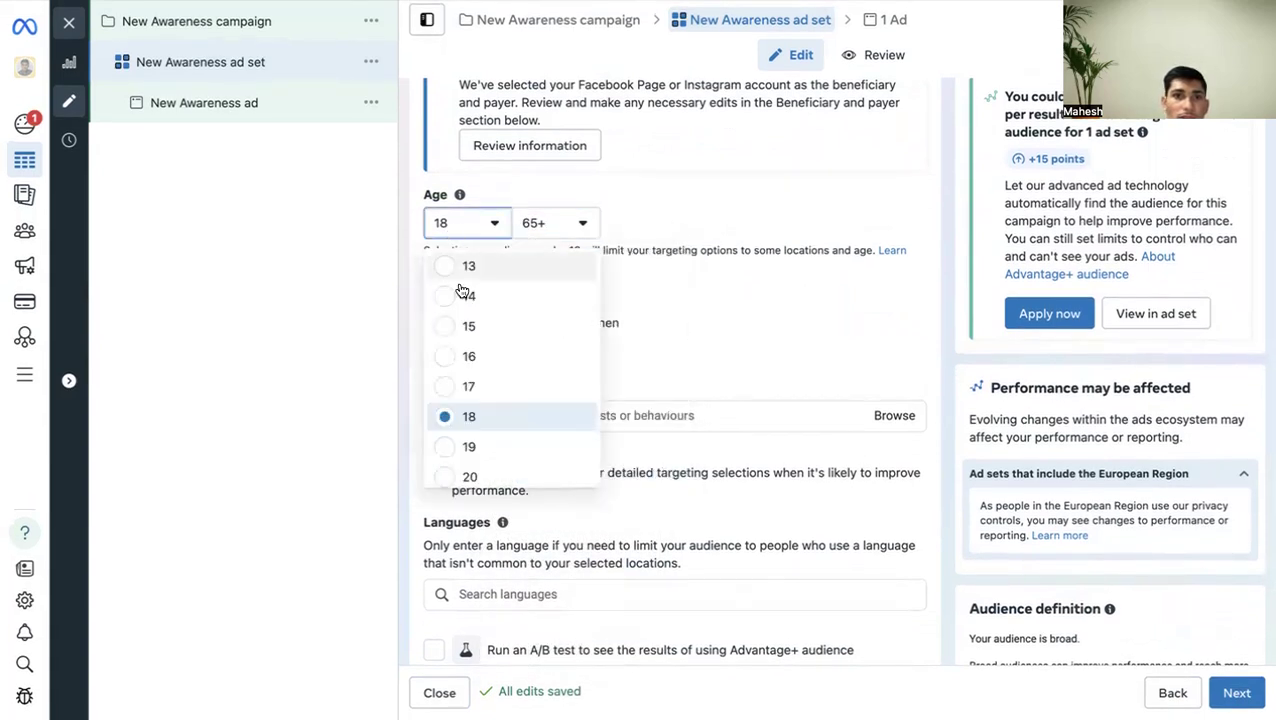
scroll(444, 419, "down", 2)
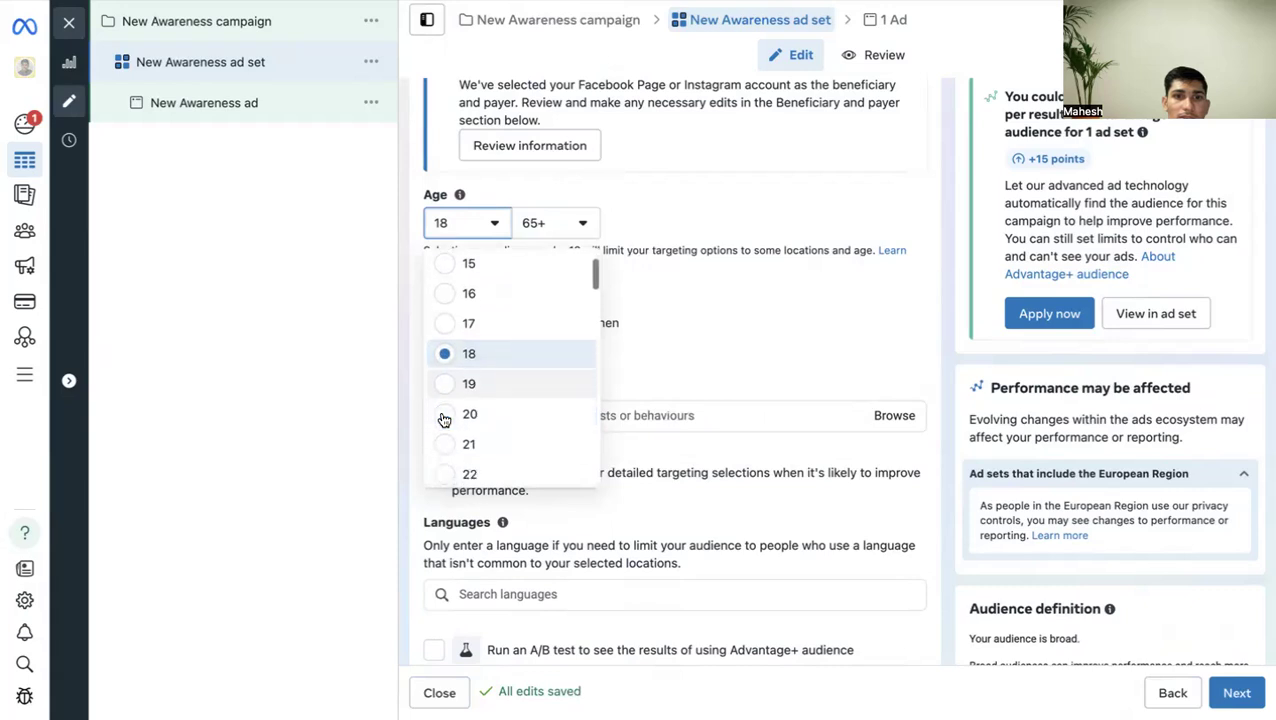
left_click(447, 336)
left_click(431, 233)
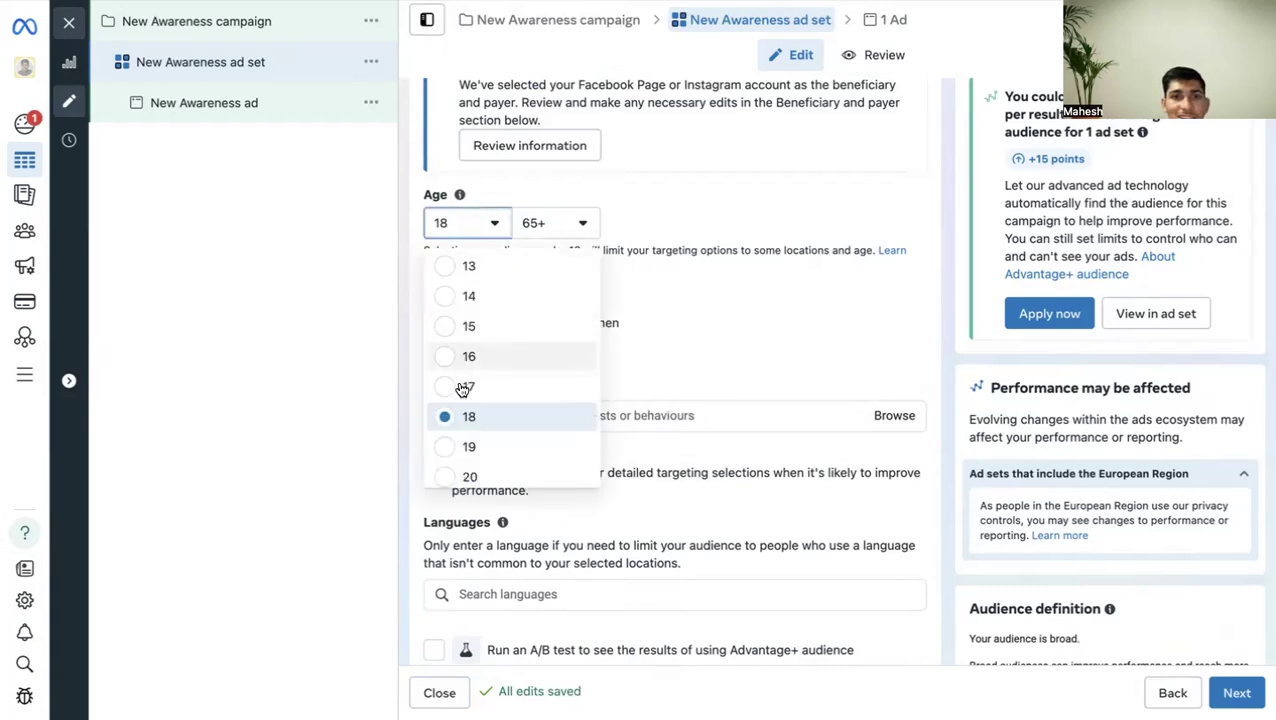
scroll(464, 400, "down", 2)
left_click(447, 376)
left_click(466, 228)
left_click(530, 228)
left_click(445, 226)
scroll(461, 398, "down", 2)
scroll(455, 350, "up", 3)
left_click(447, 330)
left_click(463, 218)
scroll(470, 400, "down", 1)
left_click(469, 338)
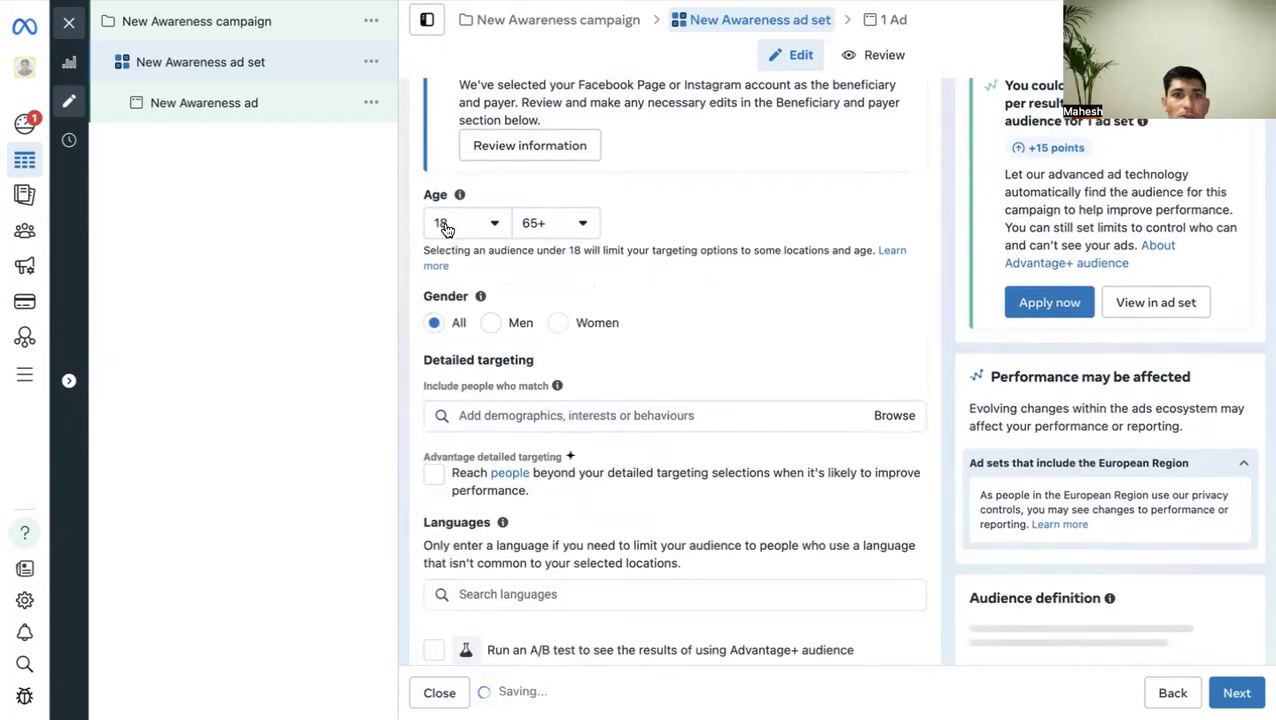
Set the maximum age of the audience to 30.
left_click(540, 223)
scroll(540, 390, "up", 5)
scroll(545, 355, "up", 8)
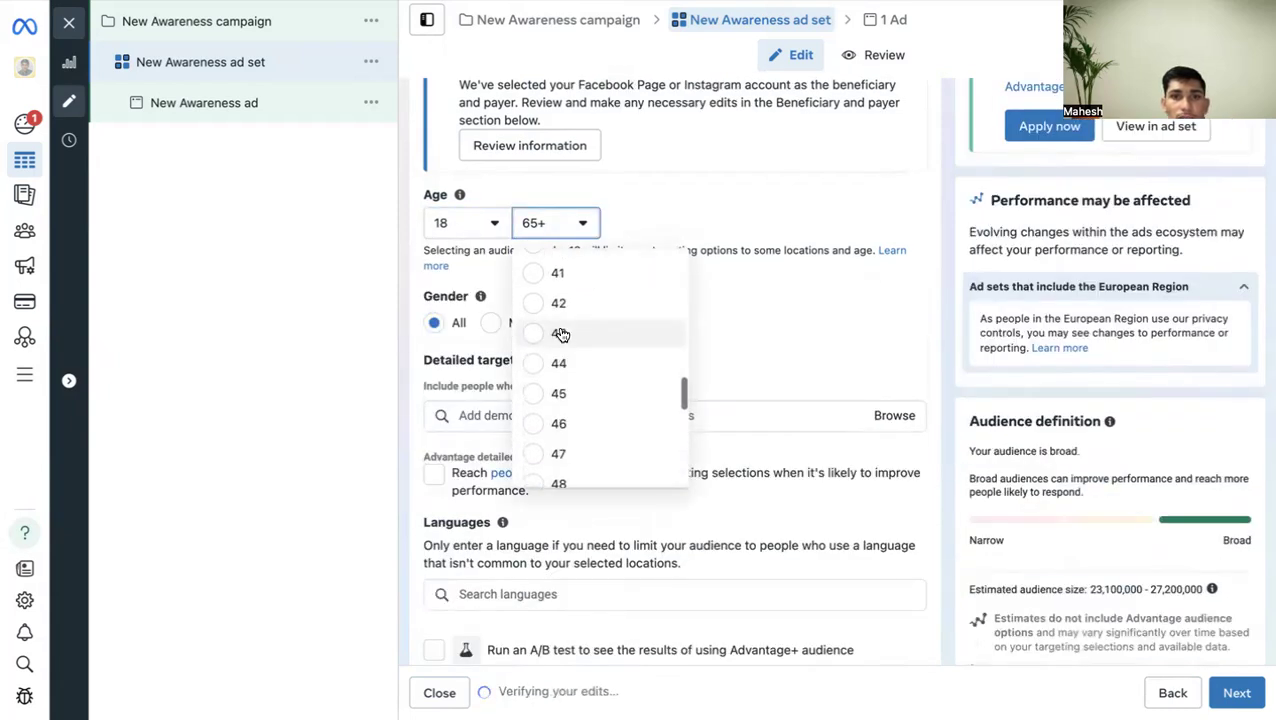
scroll(550, 343, "up", 3)
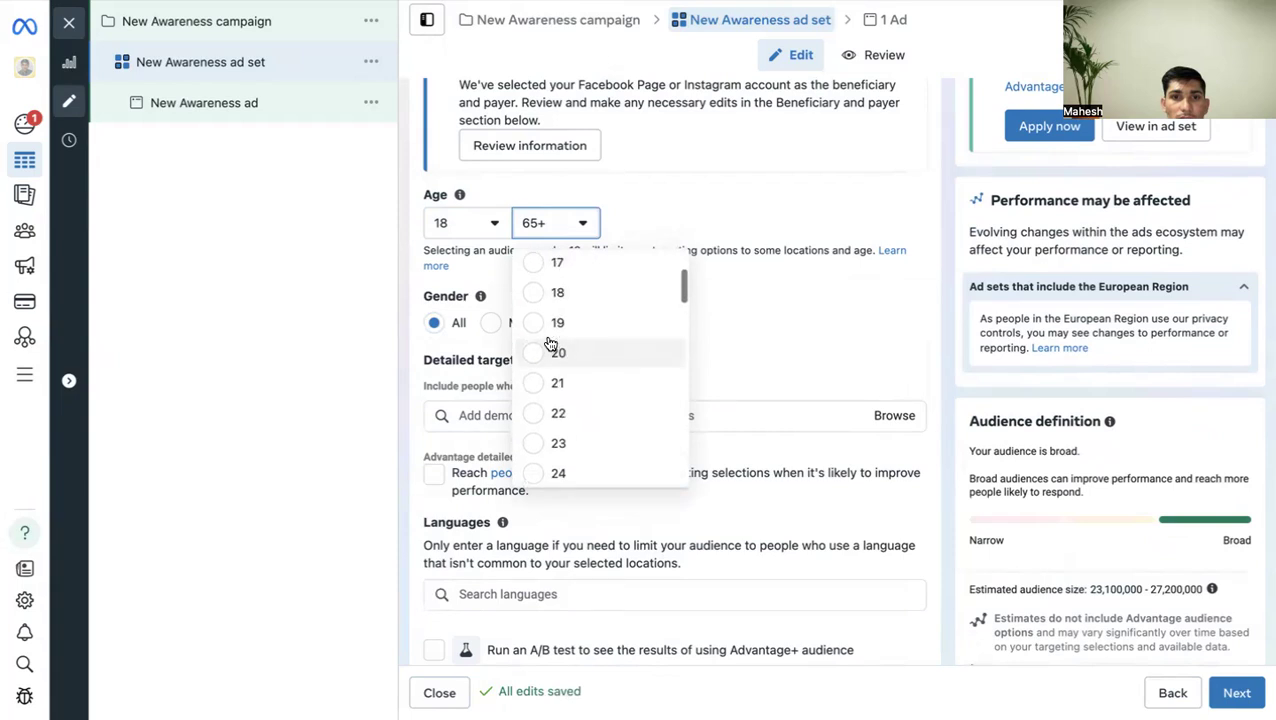
scroll(550, 343, "down", 4)
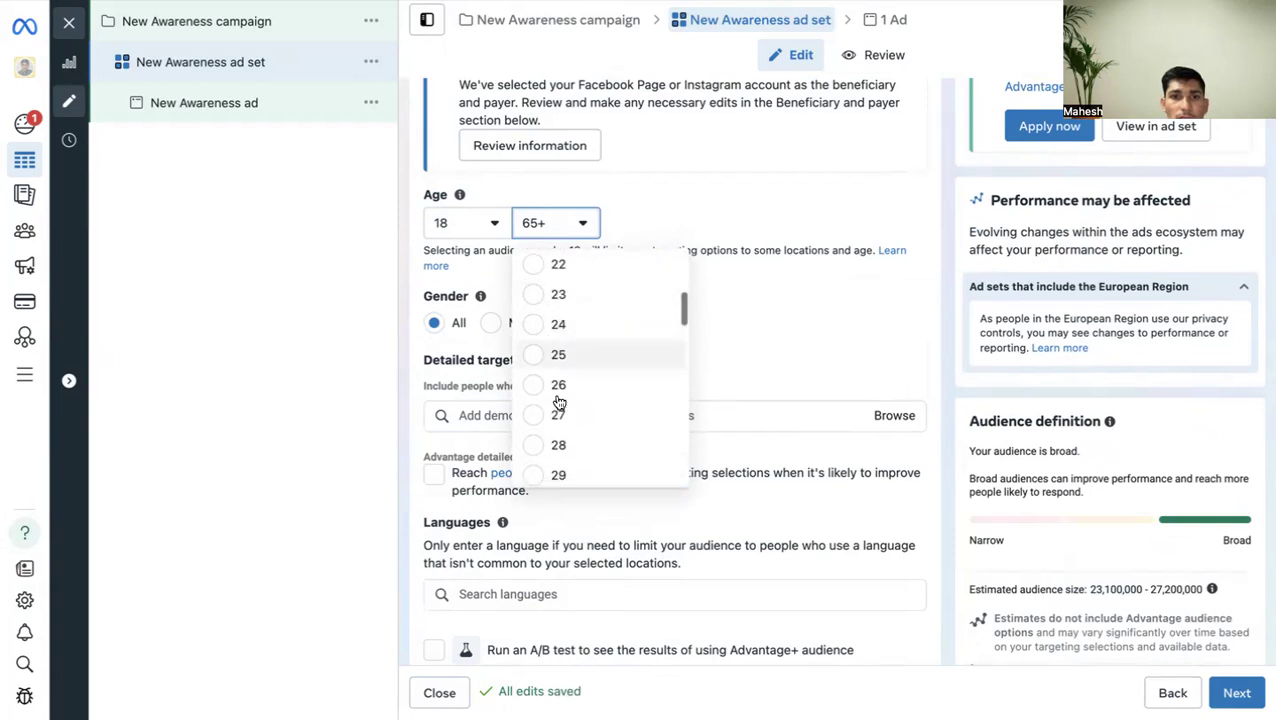
scroll(549, 438, "down", 2)
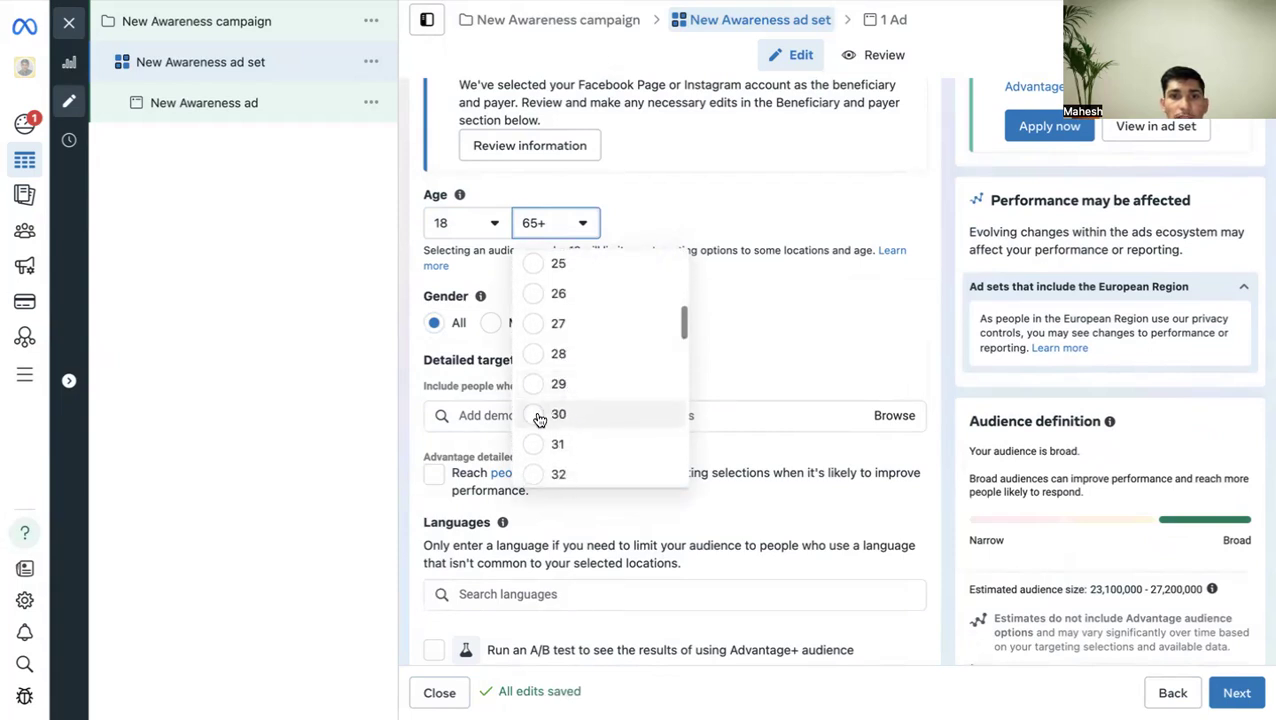
left_click(541, 418)
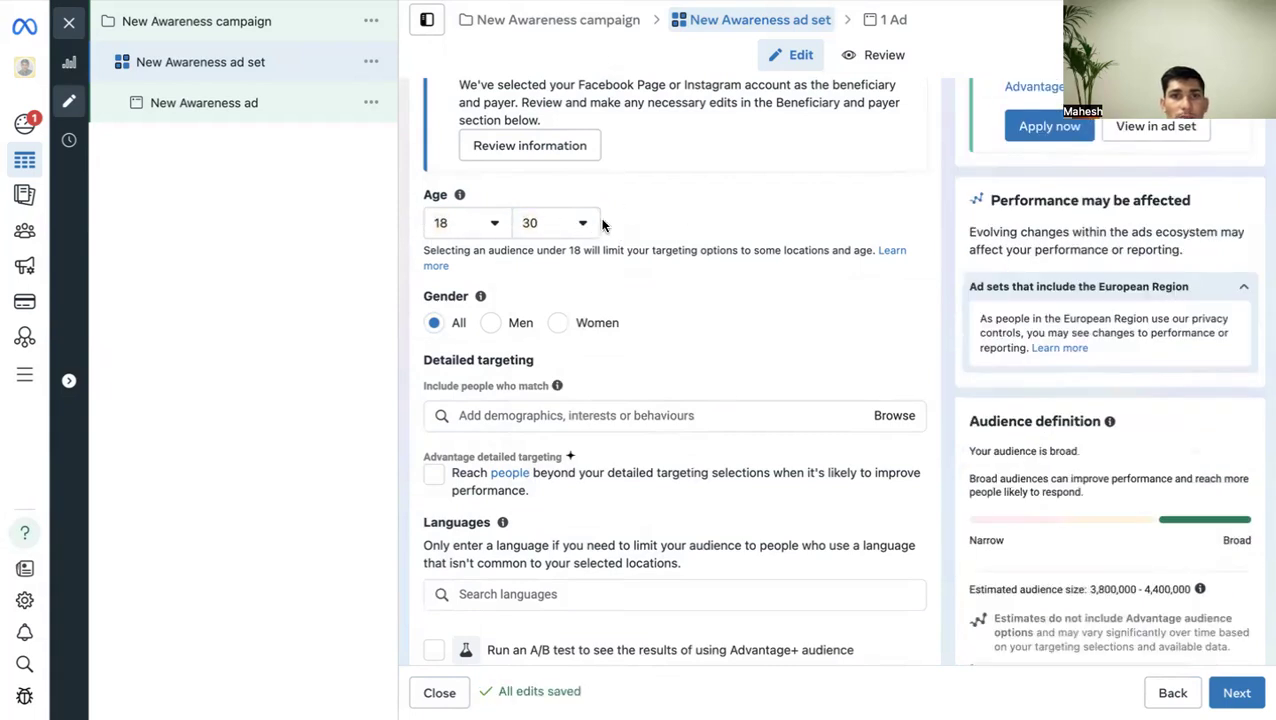
Try the Men and Women gender options and set the audience gender back to All.
scroll(437, 251, "down", 1)
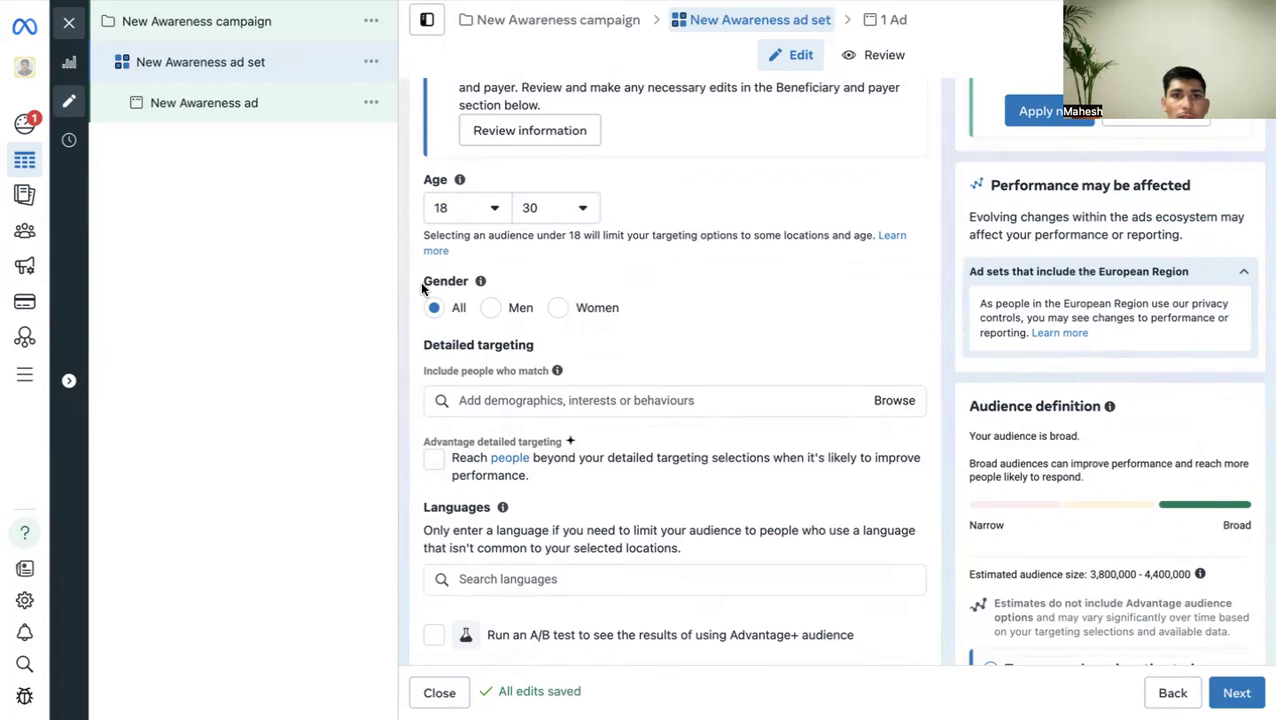
left_click(492, 309)
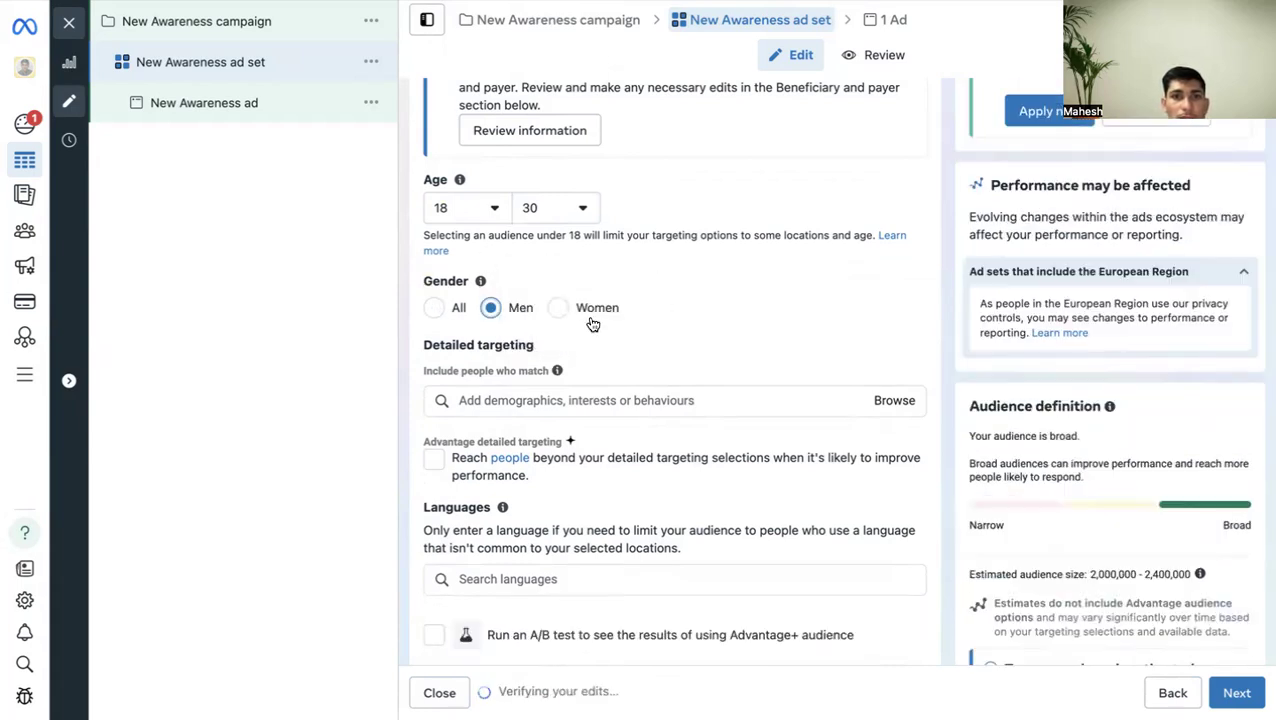
left_click(558, 307)
left_click(490, 307)
left_click(433, 307)
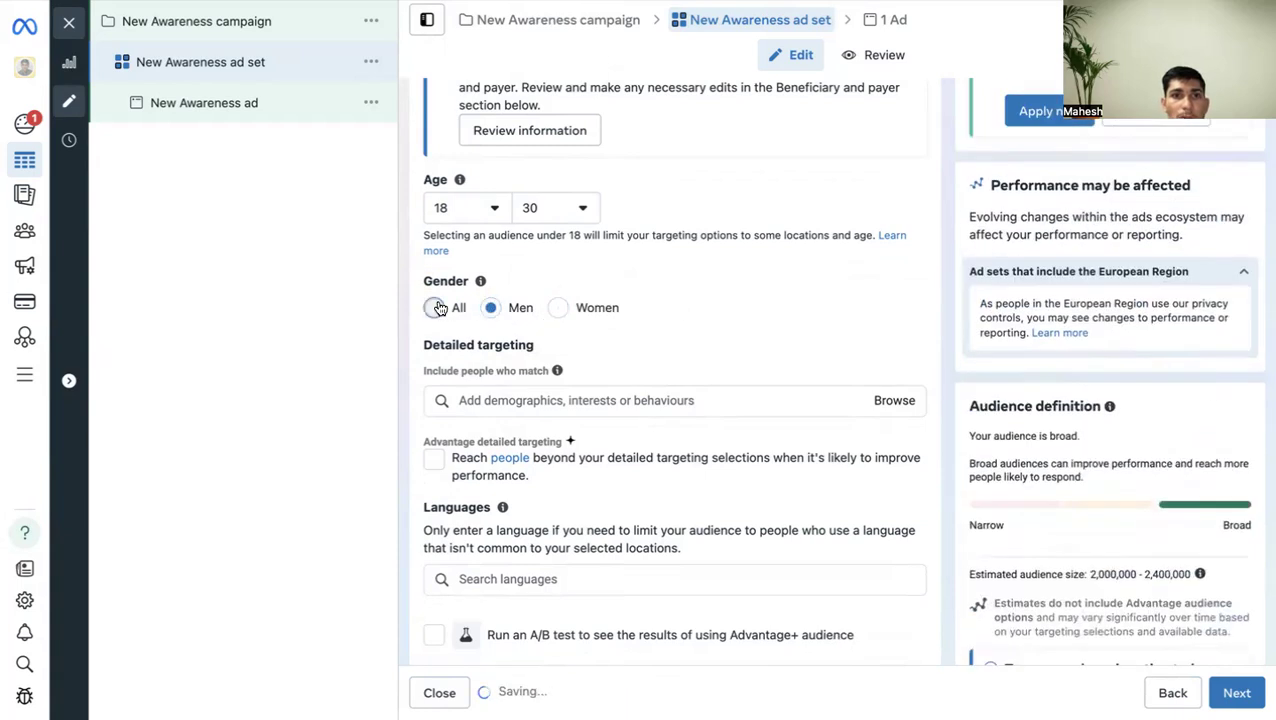
Review the ad set's location, age and gender settings, the age explanation, and the detailed targeting section.
scroll(708, 297, "up", 4)
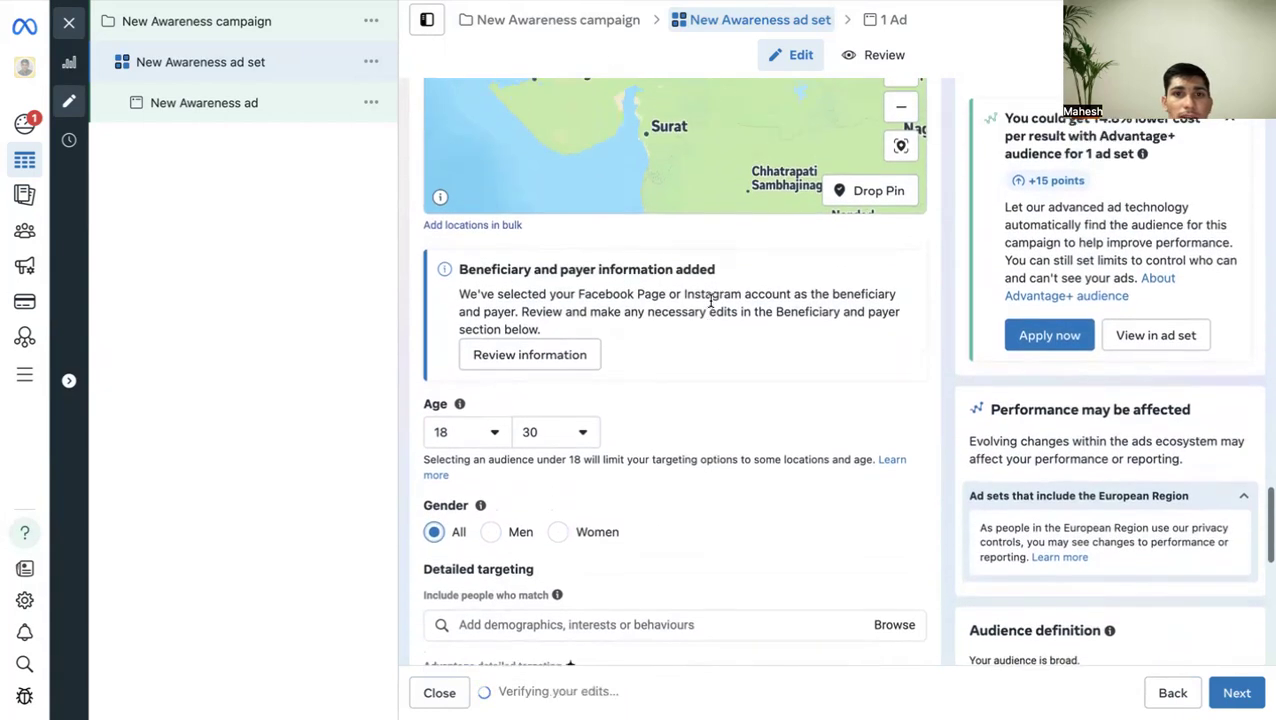
scroll(710, 300, "down", 4)
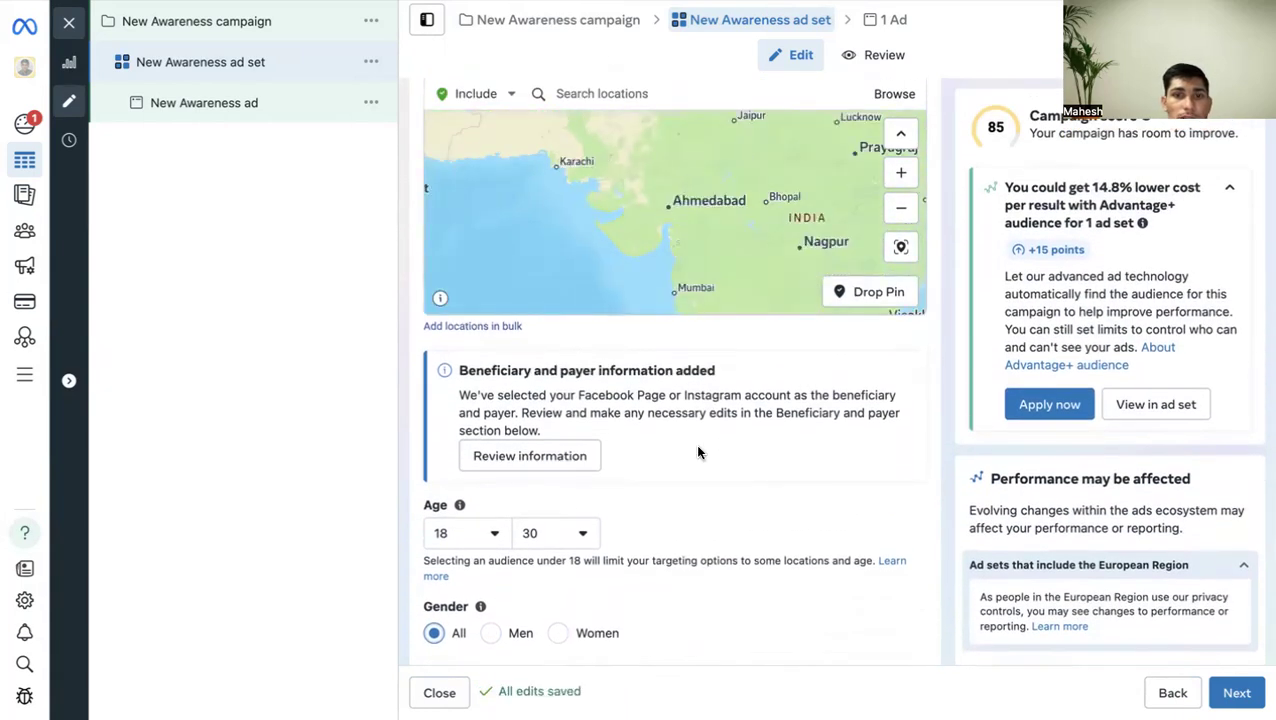
scroll(697, 448, "down", 3)
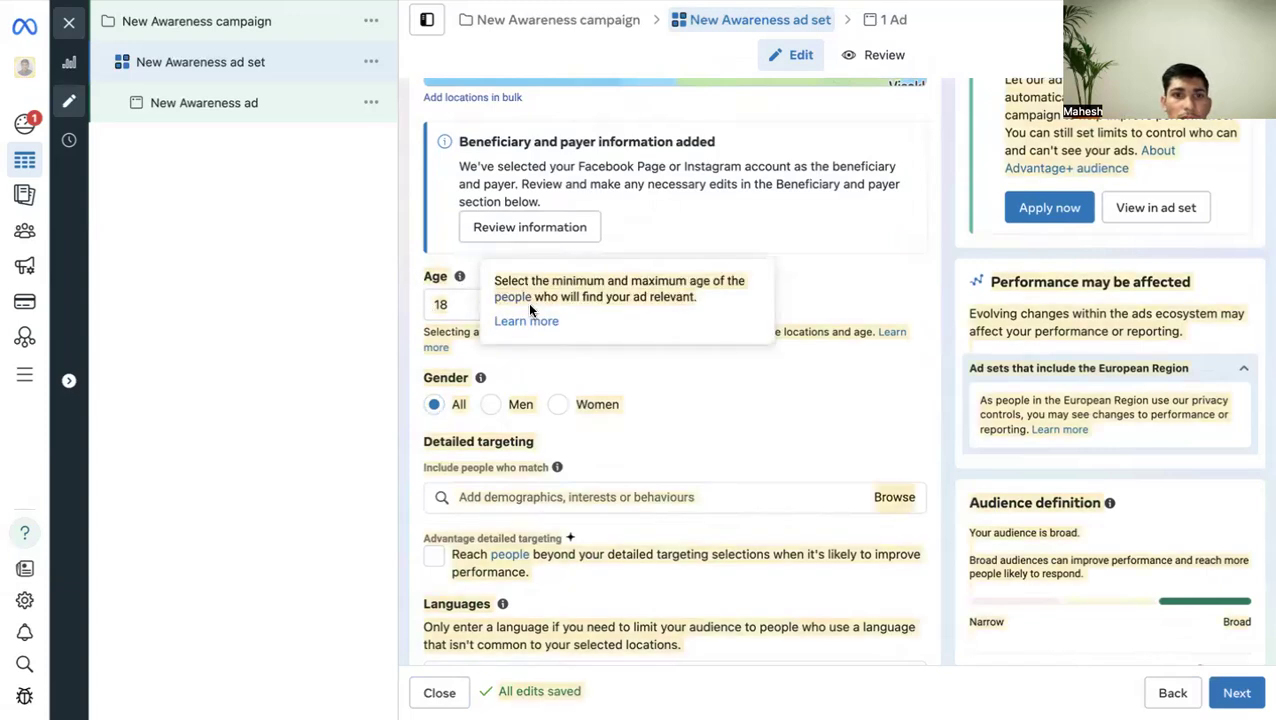
mouse_move(459, 276)
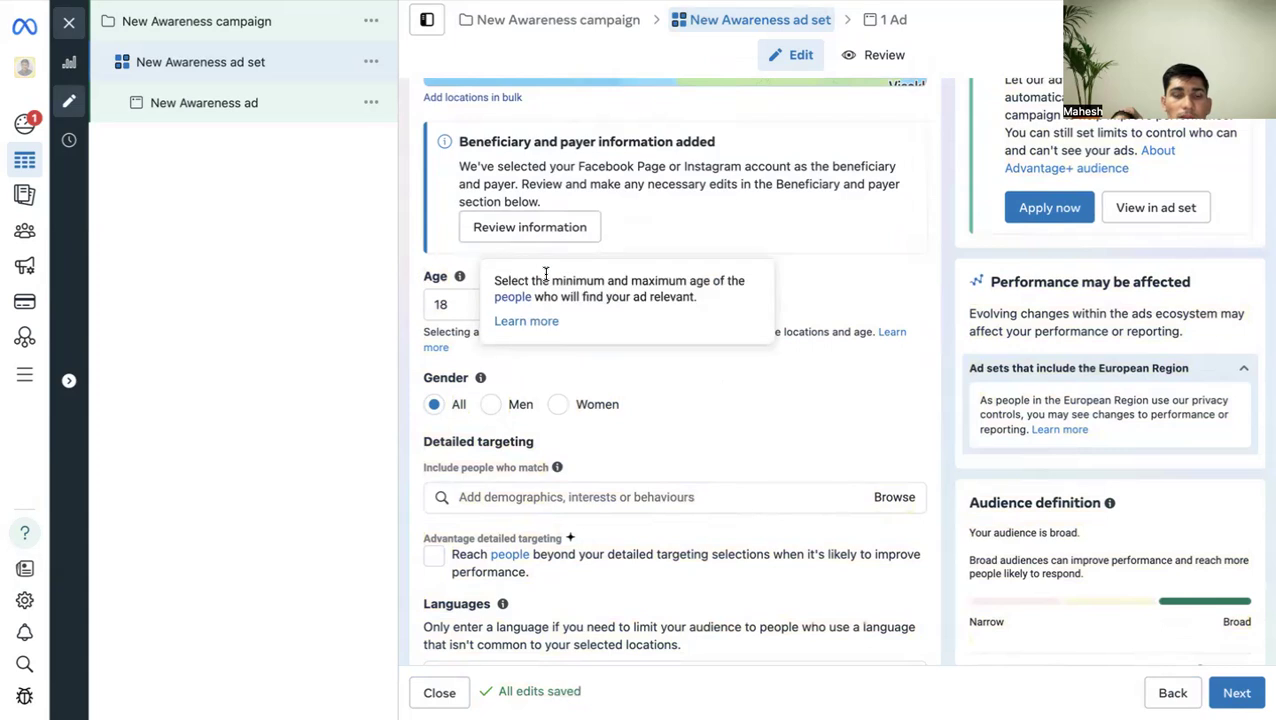
scroll(738, 292, "down", 2)
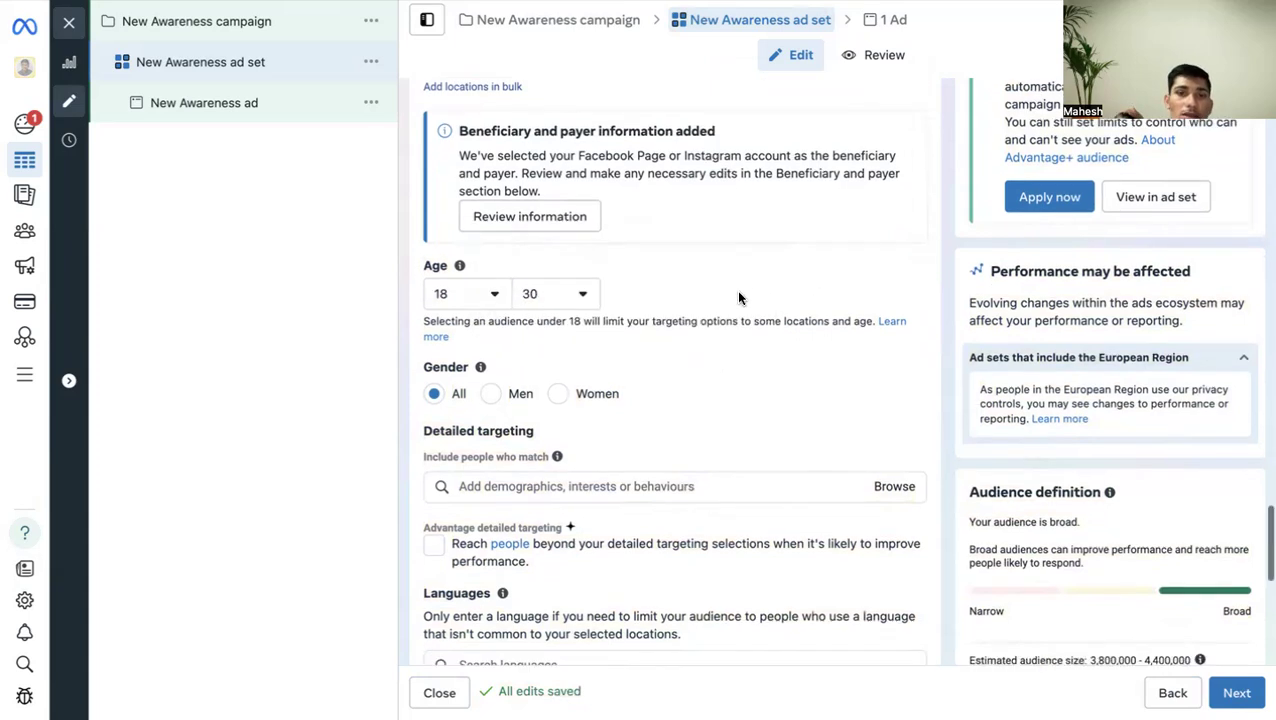
scroll(700, 372, "up", 1)
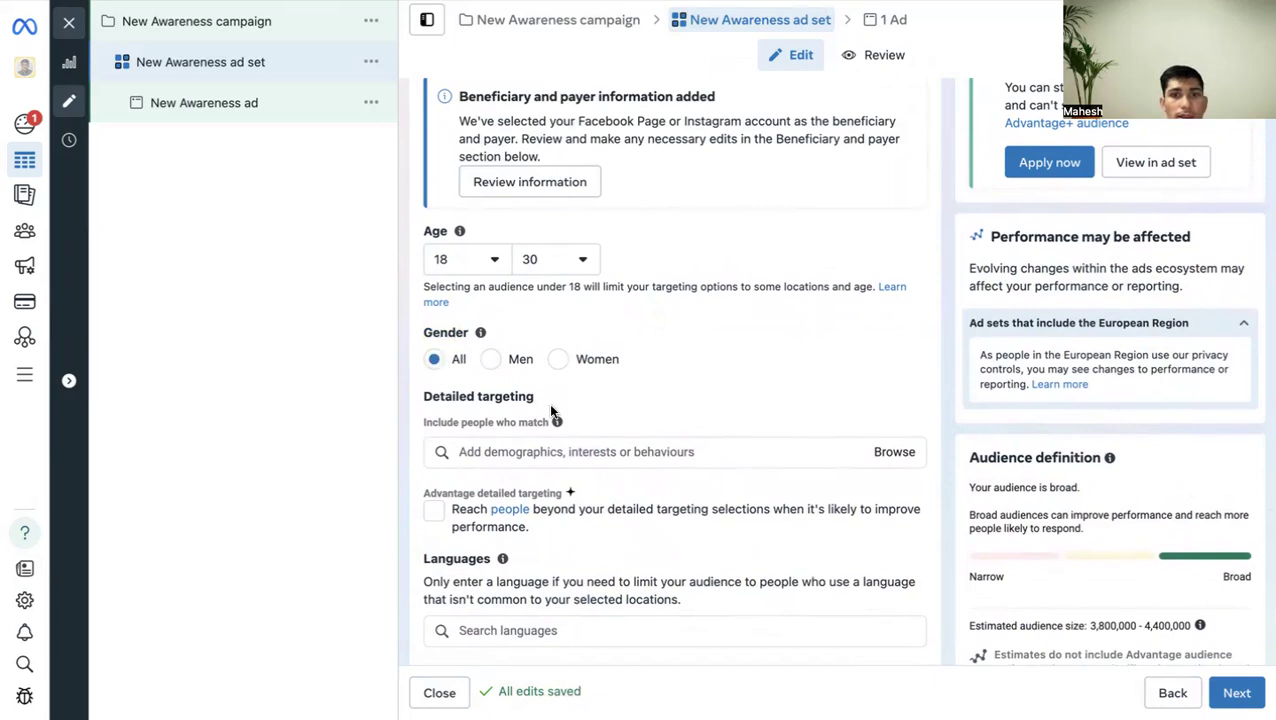
scroll(686, 403, "down", 3)
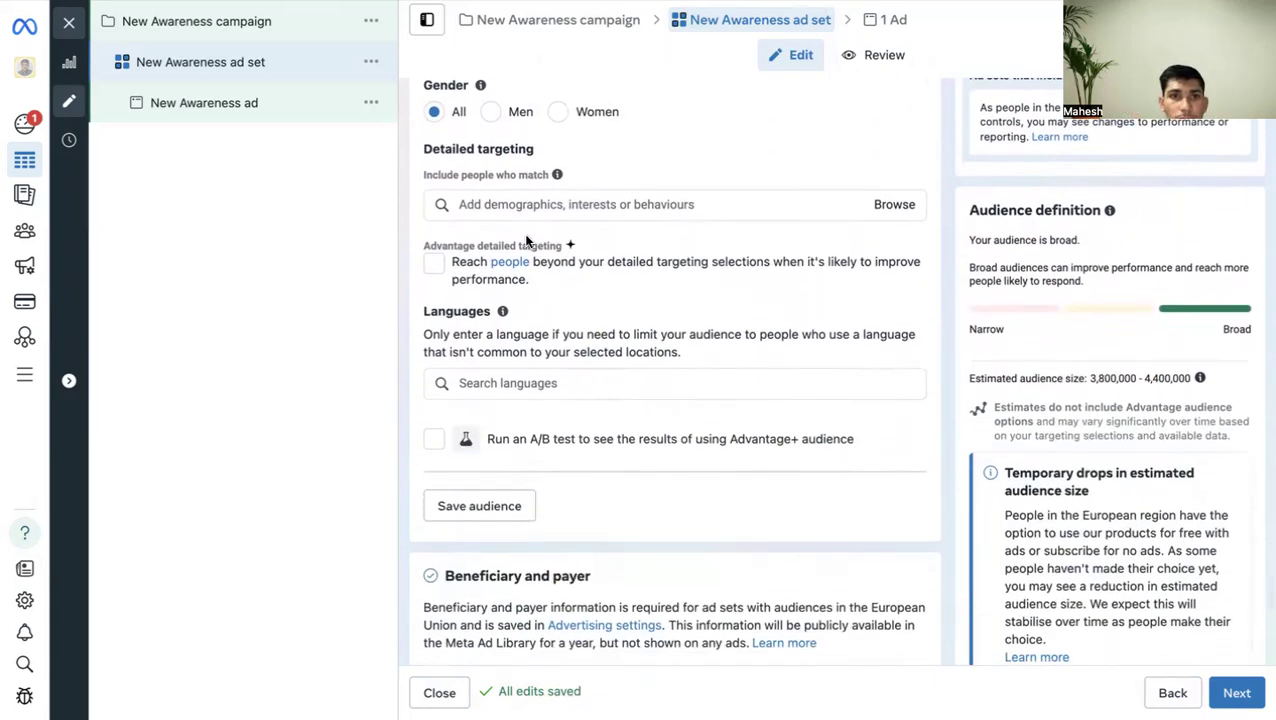
scroll(527, 241, "up", 1)
left_click_drag(420, 185, 512, 190)
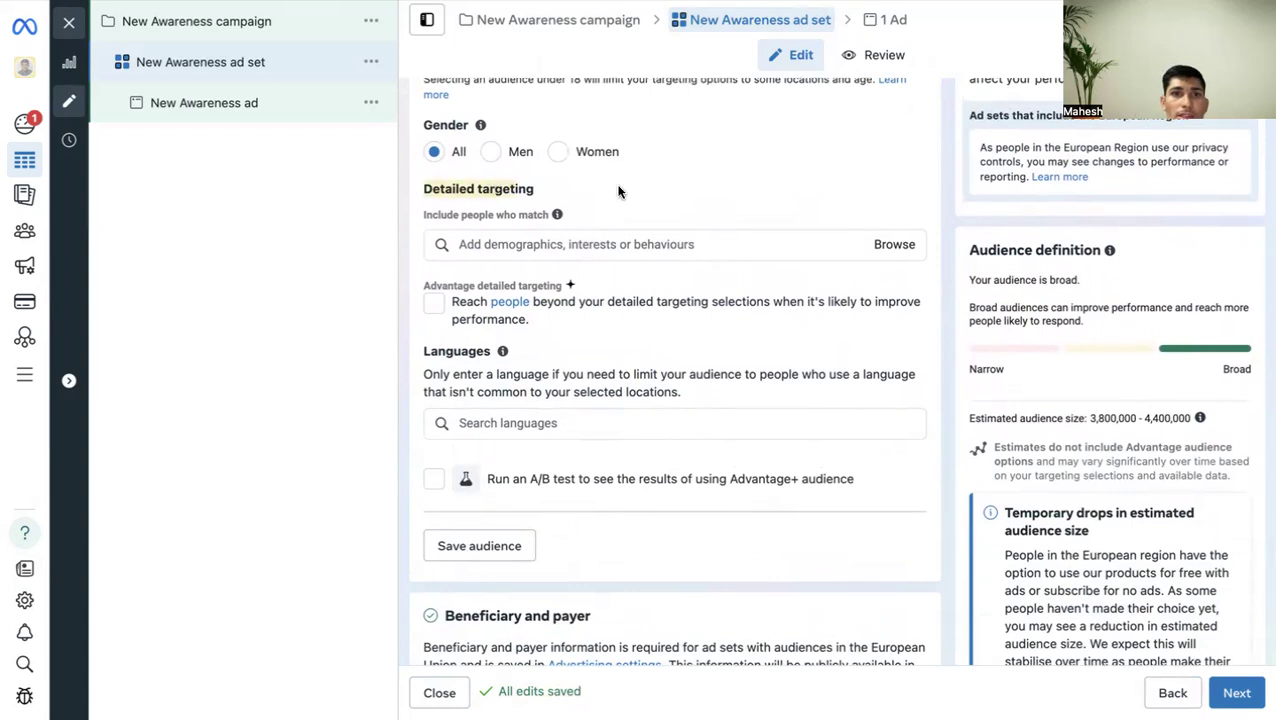
scroll(634, 223, "up", 1)
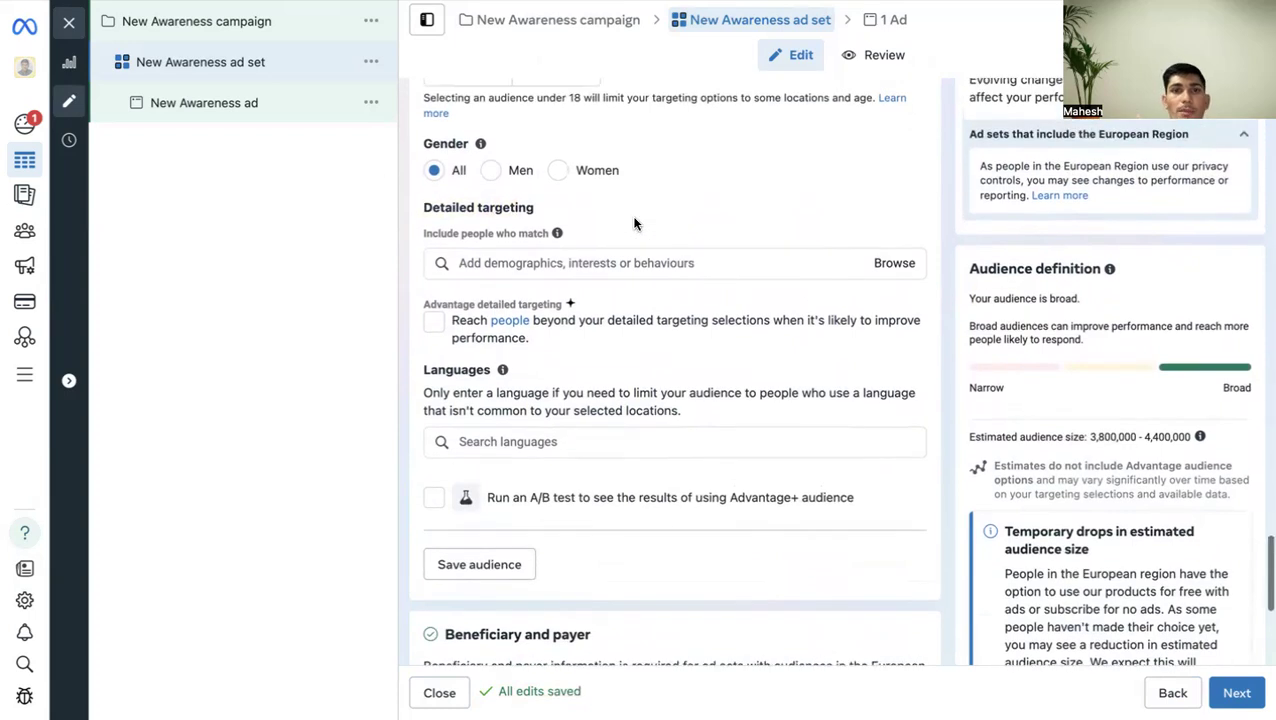
Search the detailed targeting options for "clothing".
left_click(481, 262)
type("clot")
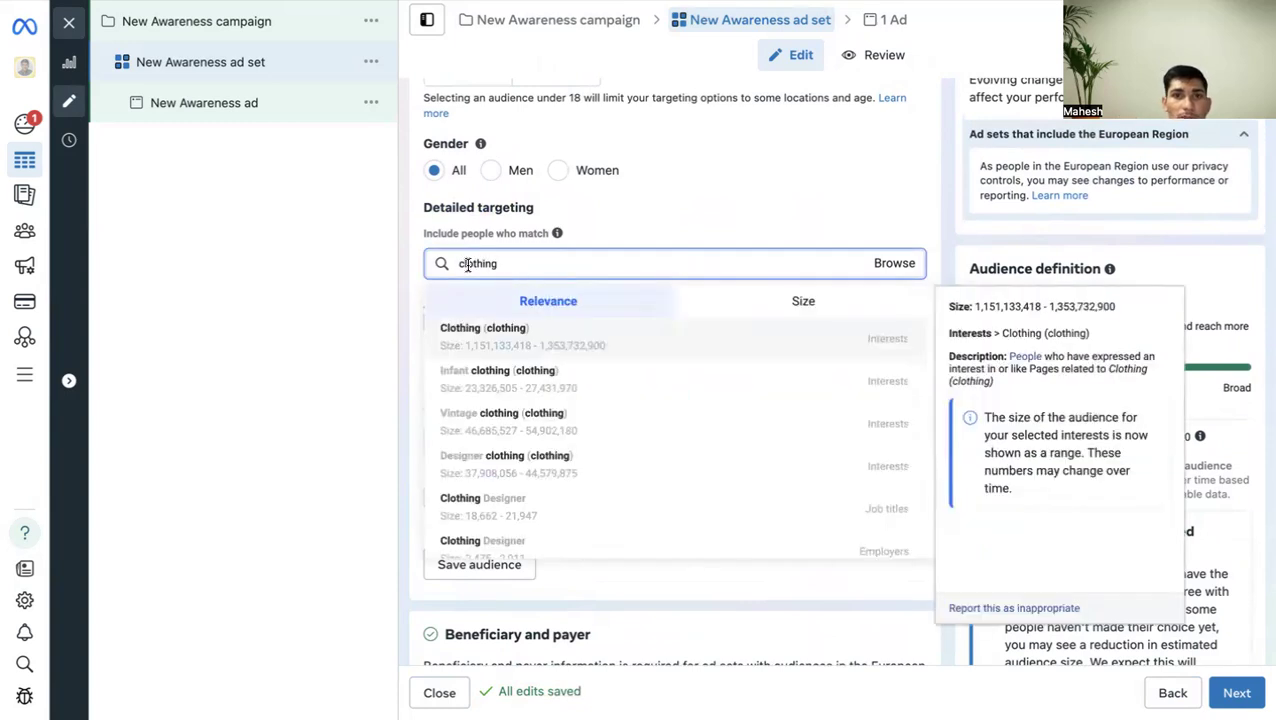
type("hing")
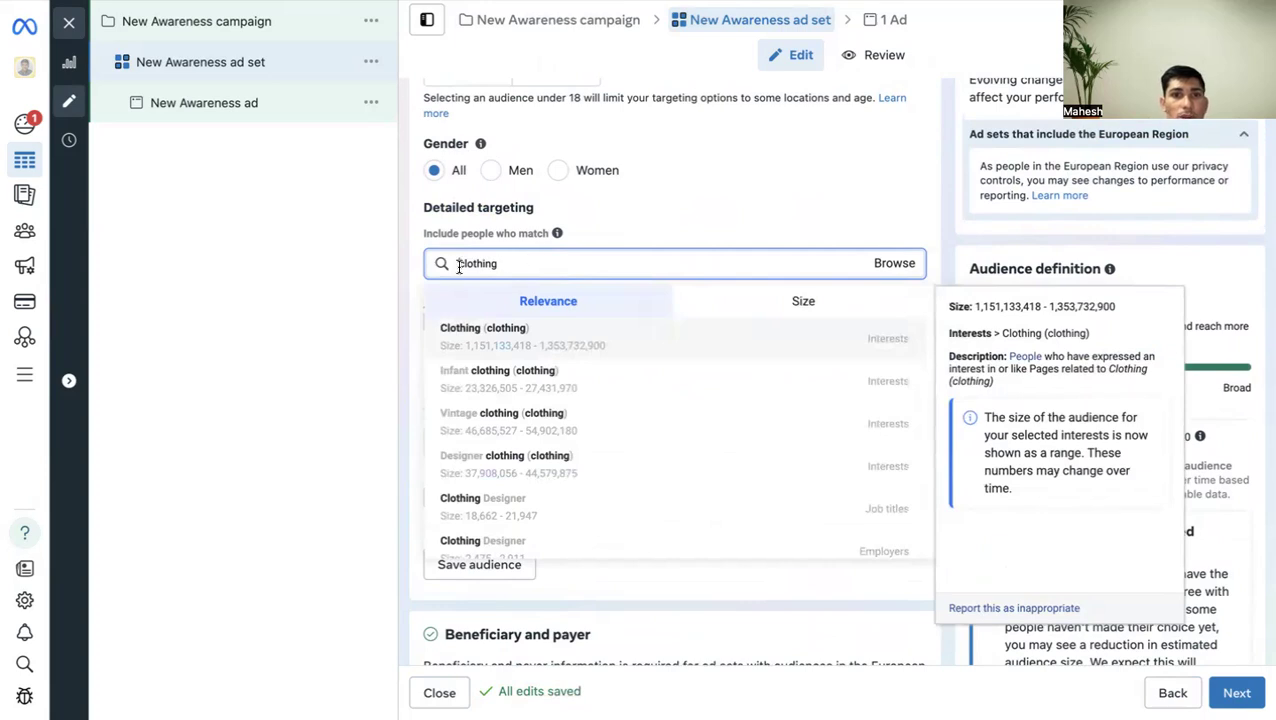
key("ctrl+a")
key("BackSpace")
type("c")
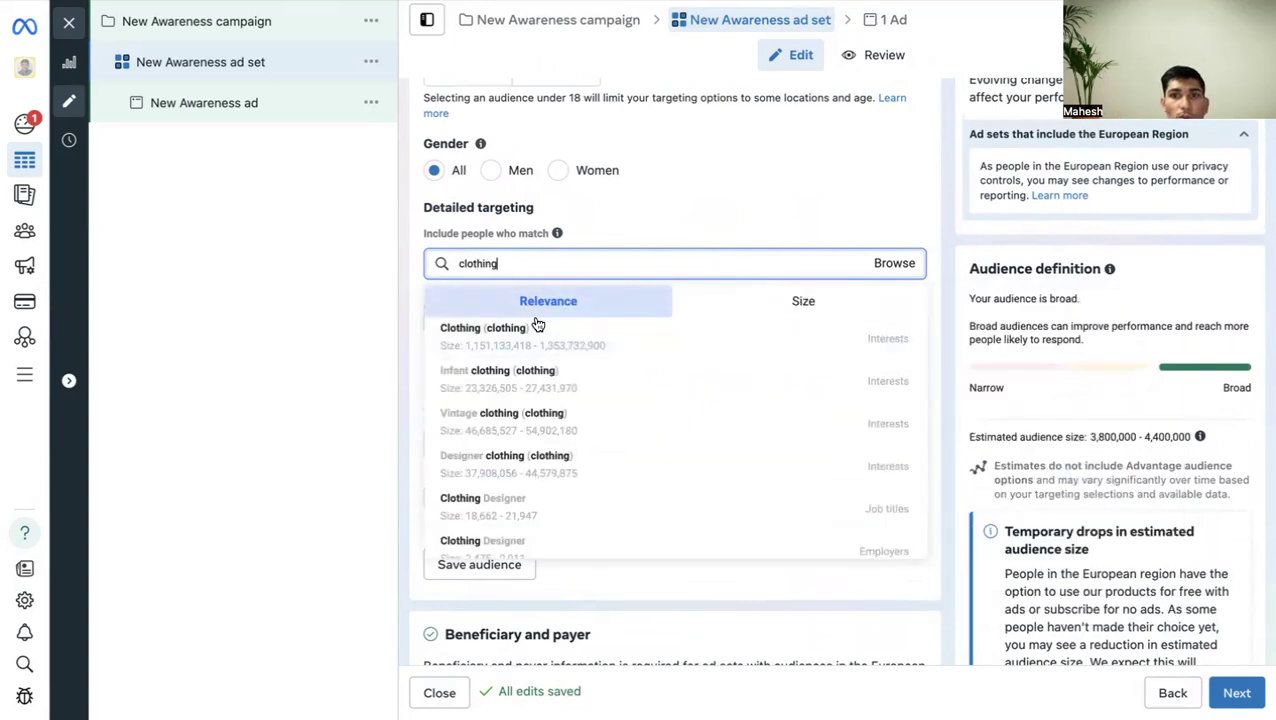
Look through the clothing suggestions and add the Clothing (clothing) interest to detailed targeting.
scroll(561, 533, "down", 10)
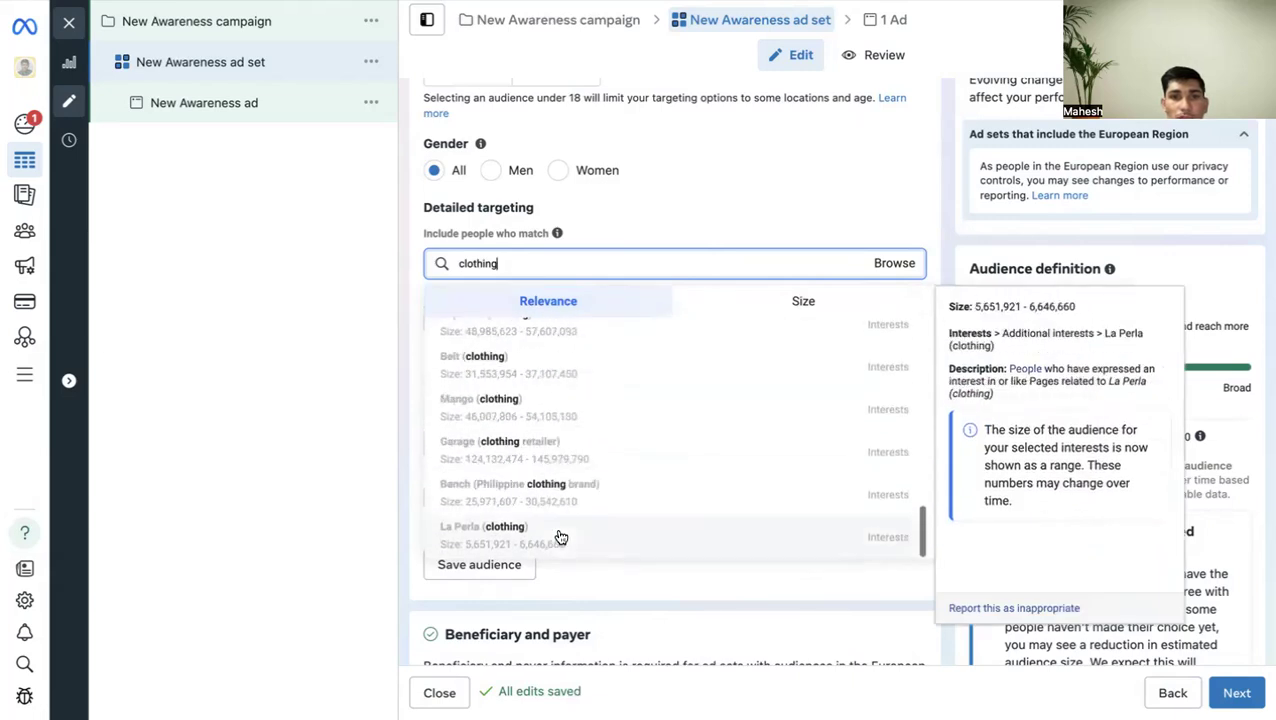
scroll(582, 430, "up", 10)
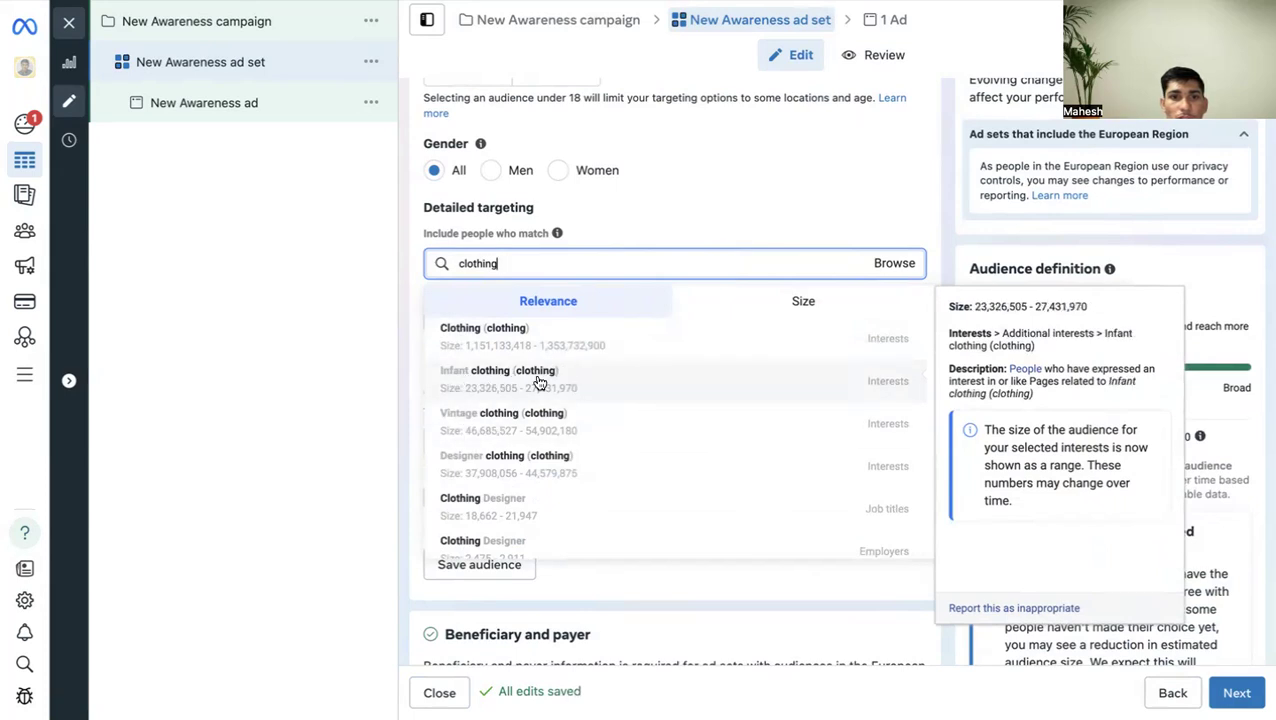
scroll(481, 462, "down", 1)
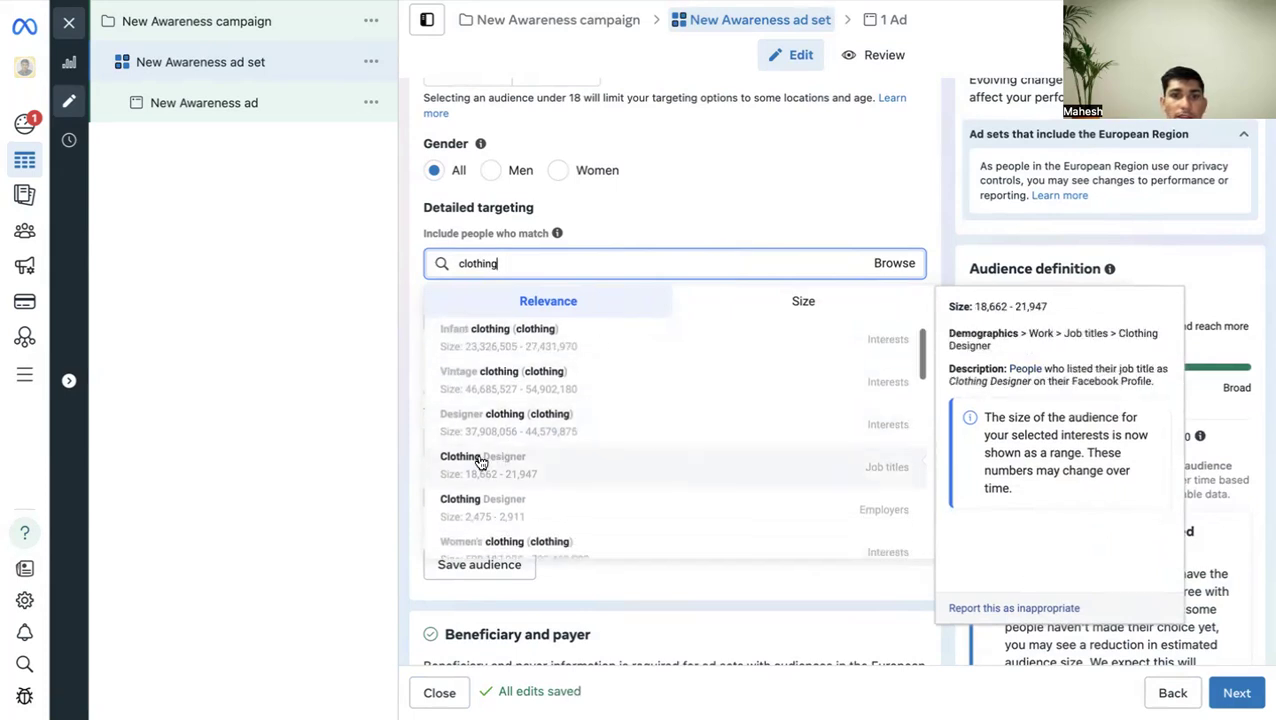
scroll(535, 464, "down", 2)
scroll(566, 434, "down", 3)
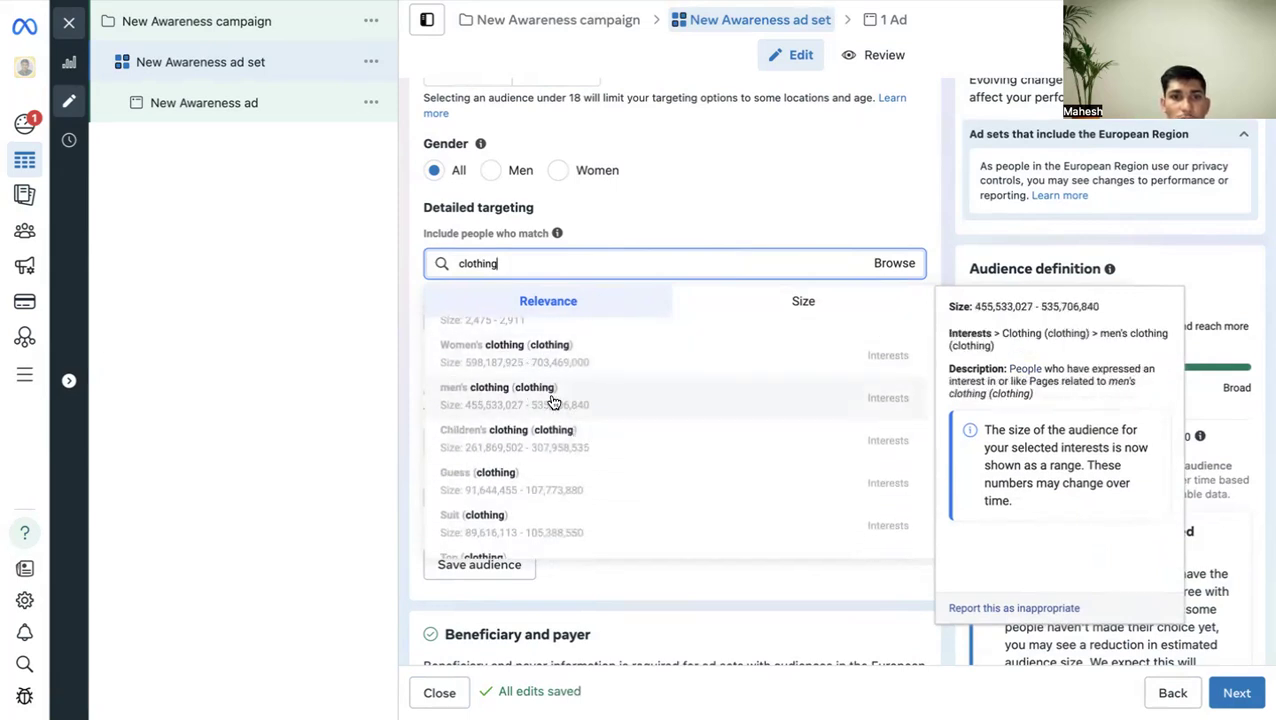
scroll(553, 401, "up", 5)
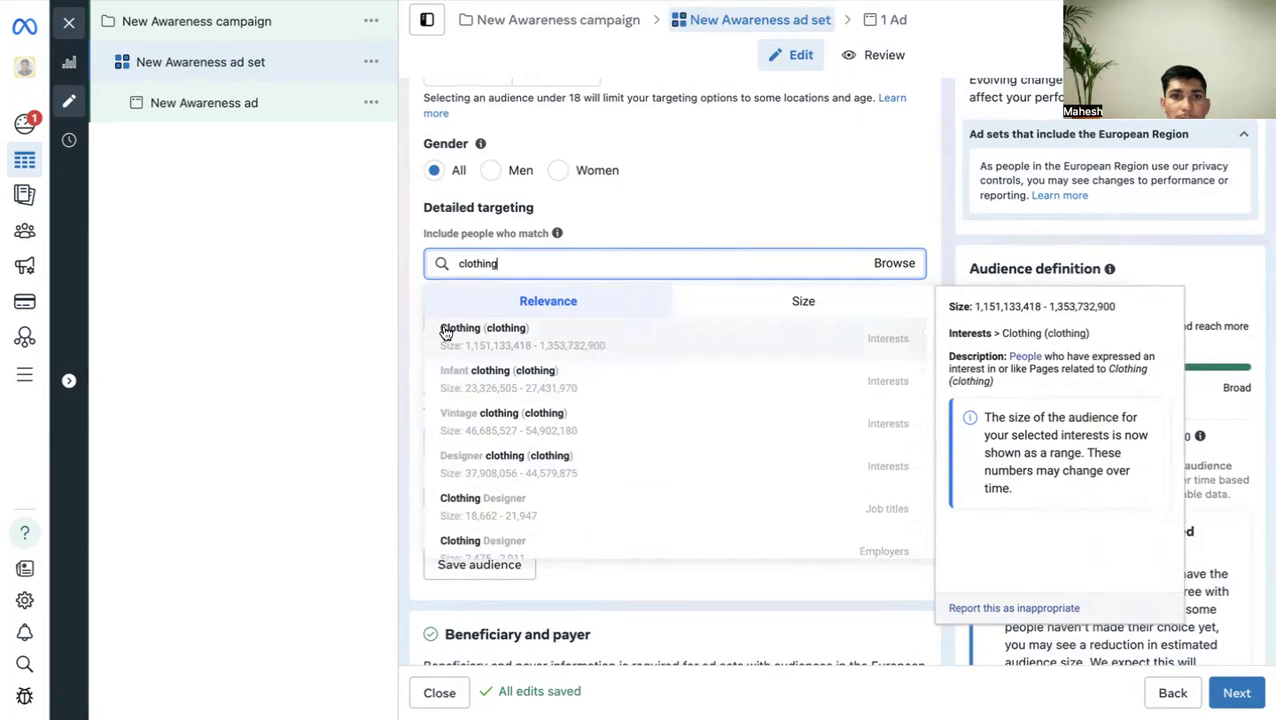
left_click(525, 344)
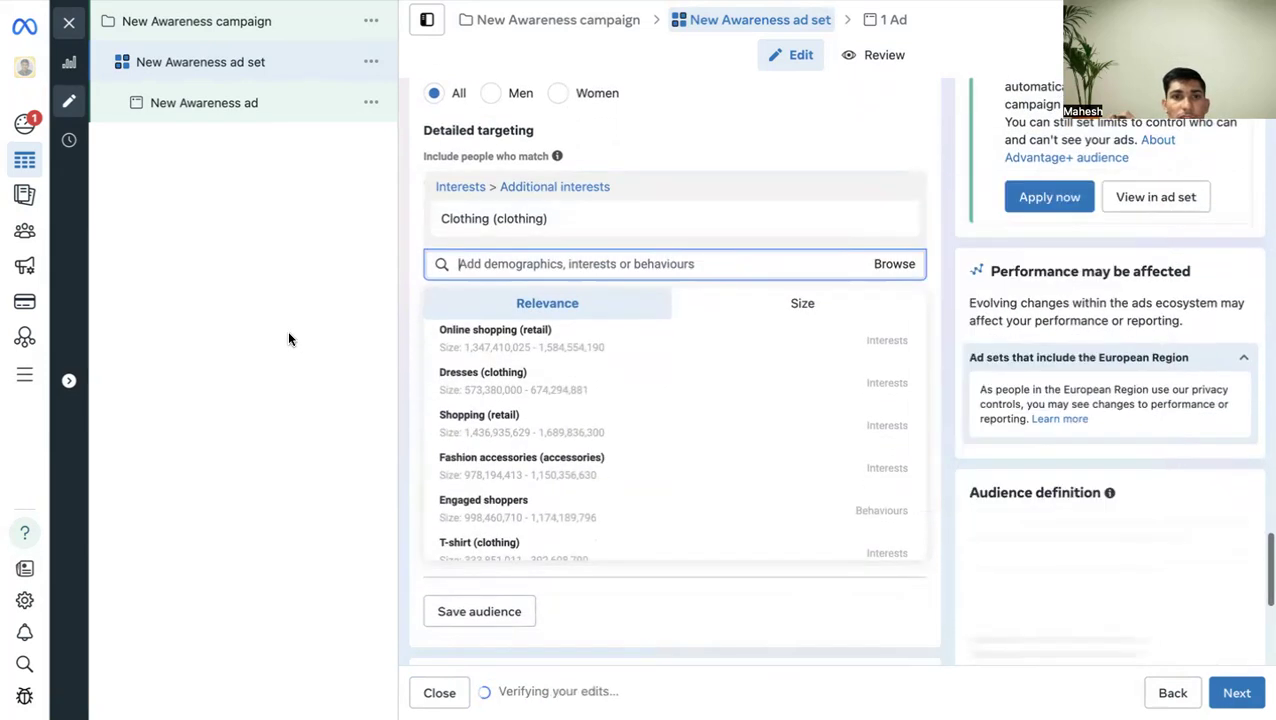
View the browsable detailed targeting categories and add the suggested Online shopping (retail) interest.
left_click(581, 252)
left_click(862, 262)
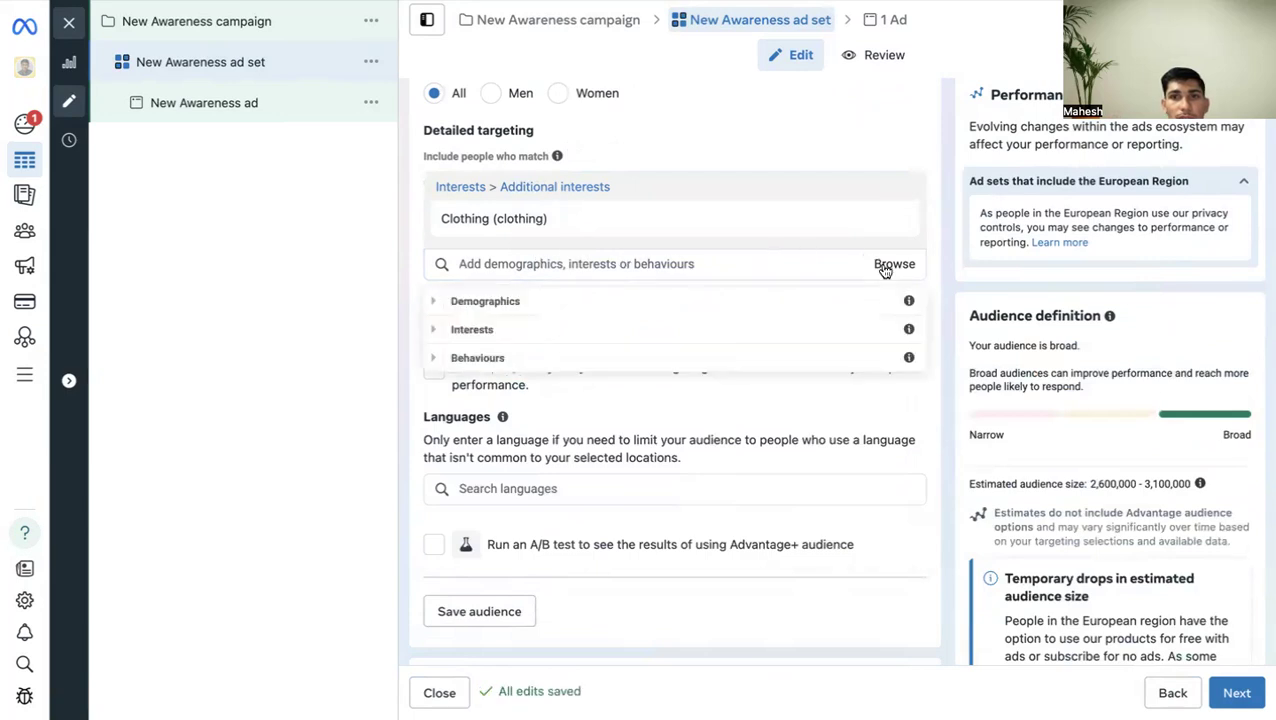
left_click(534, 258)
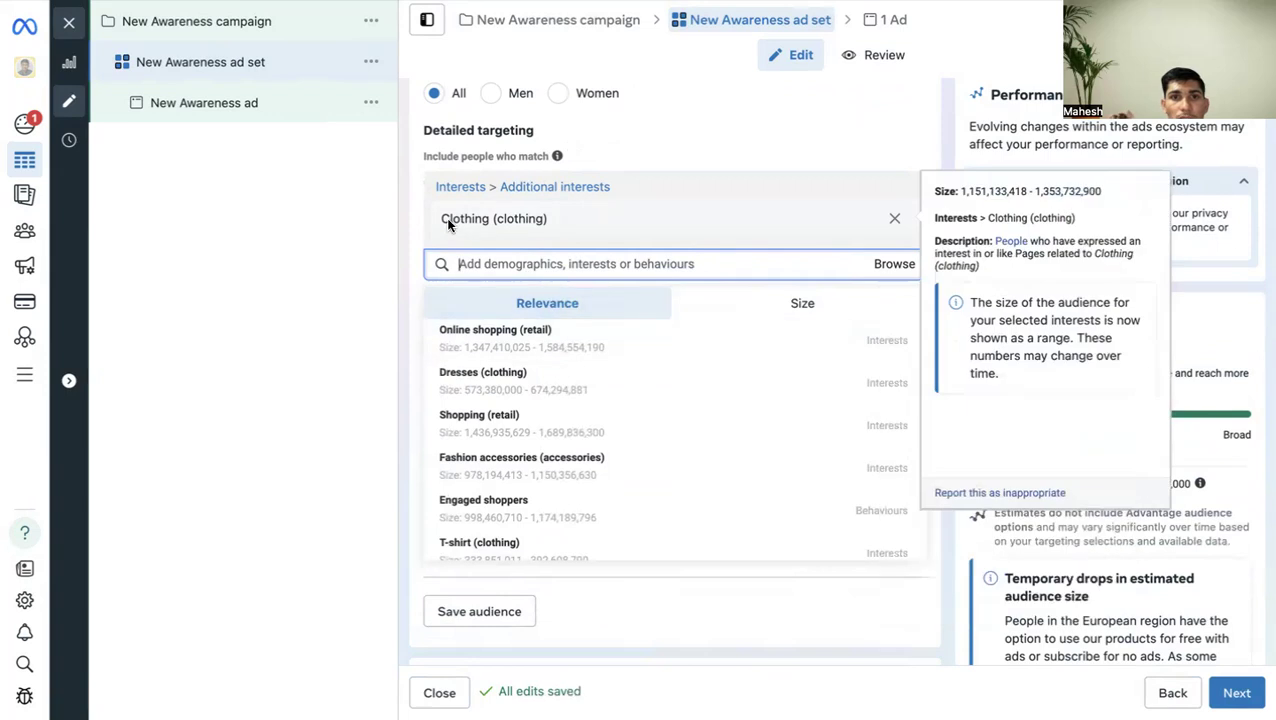
left_click(519, 341)
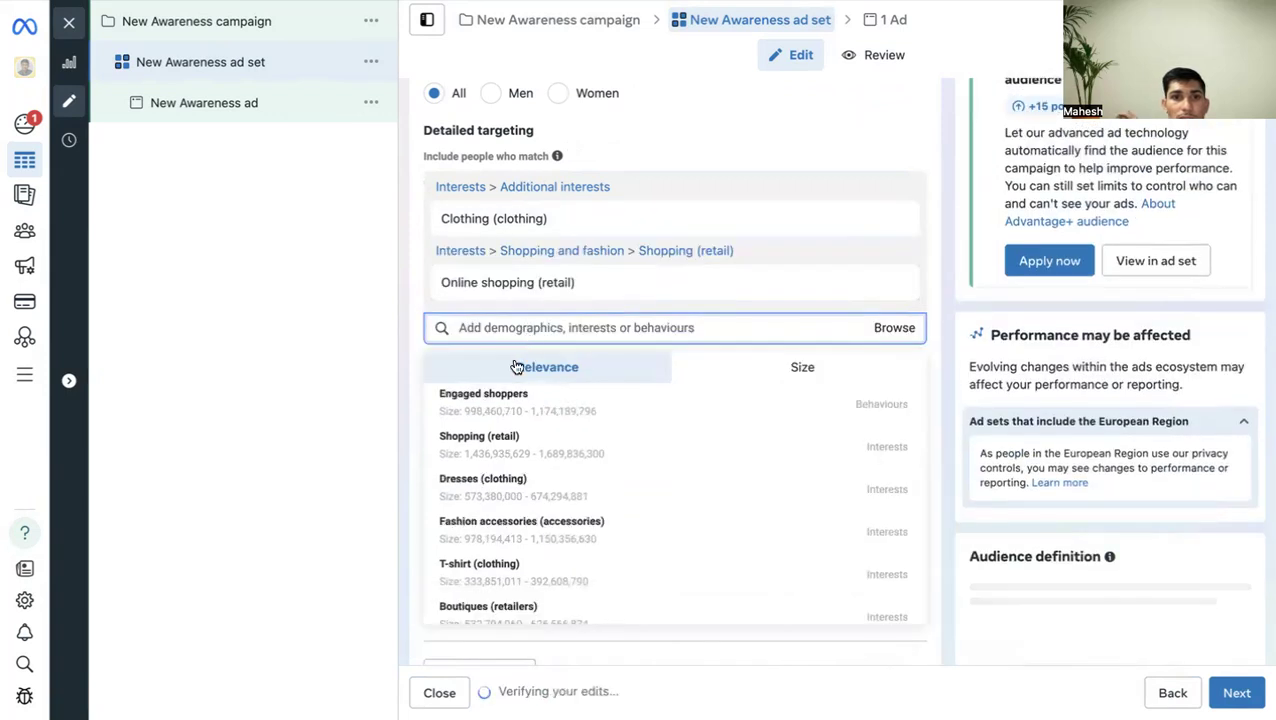
Add further suggestions to detailed targeting, including the Engaged shoppers behaviour and the Shopping (retail) and Dresses interests.
left_click(484, 410)
left_click(476, 466)
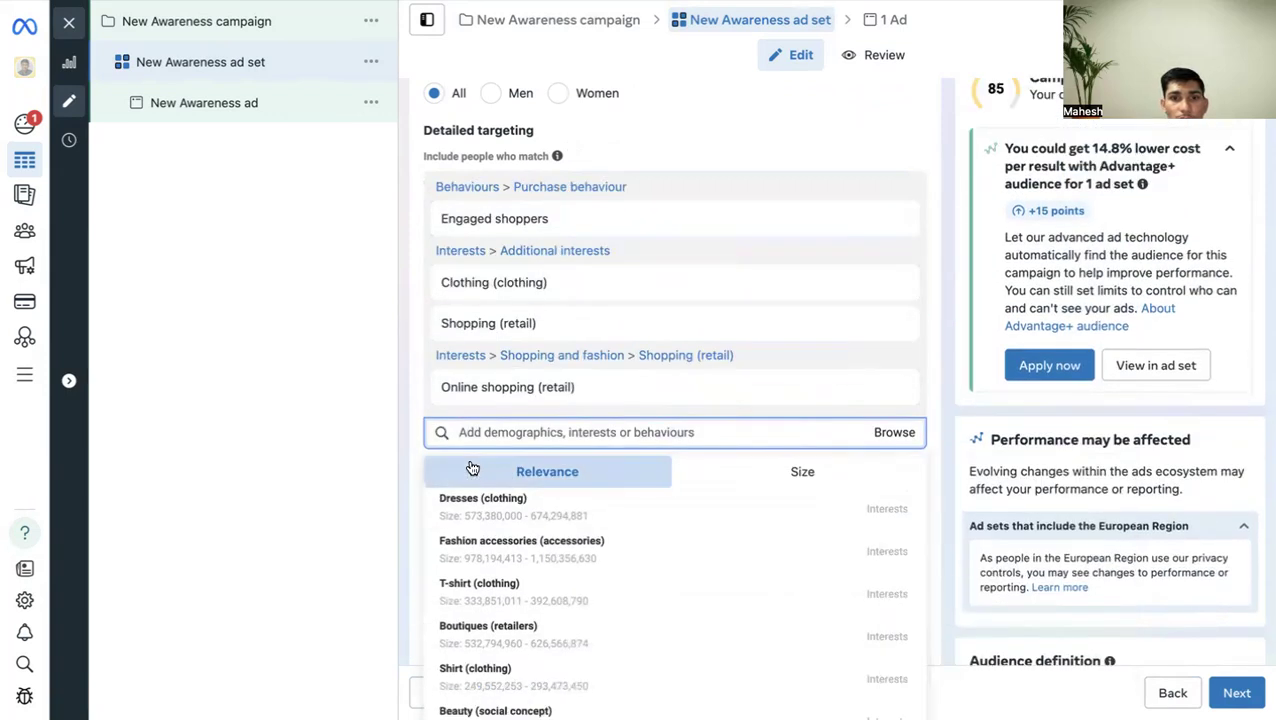
left_click(488, 510)
left_click(495, 562)
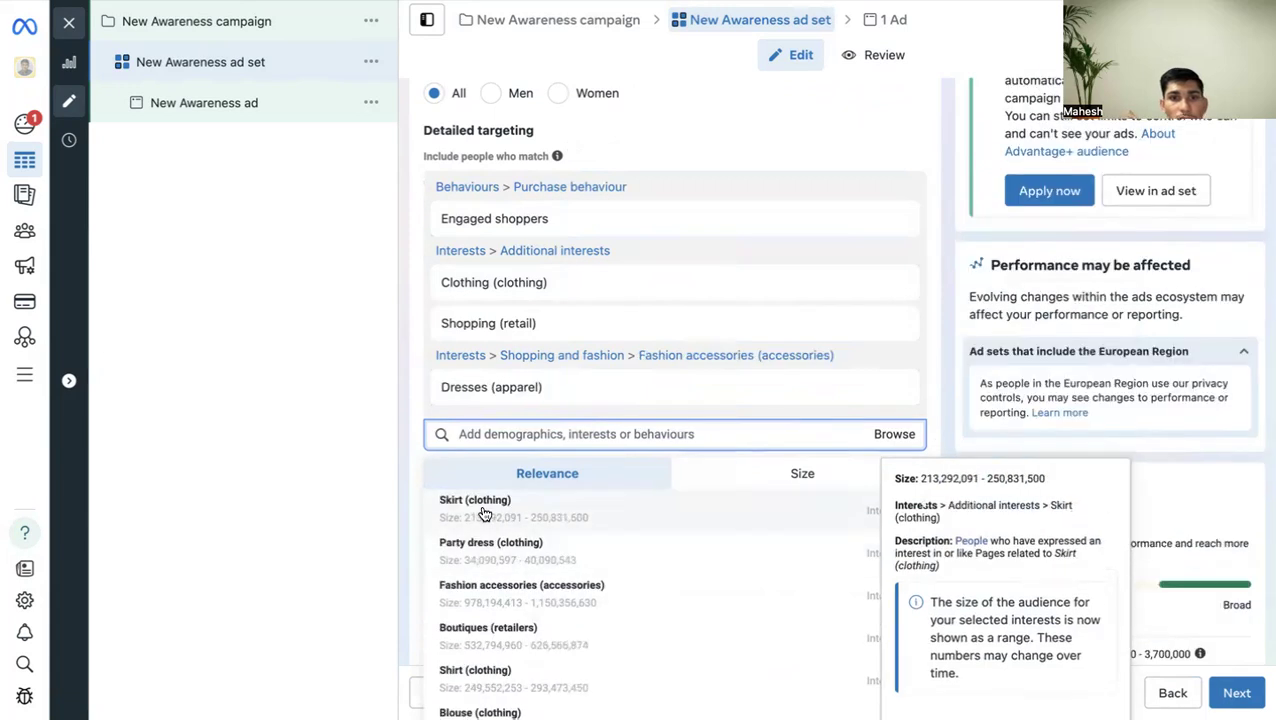
Add the suggested Skirt (clothing) and Top (clothing) interests to detailed targeting.
left_click(484, 513)
scroll(490, 602, "down", 1)
scroll(519, 604, "down", 4)
scroll(480, 628, "down", 2)
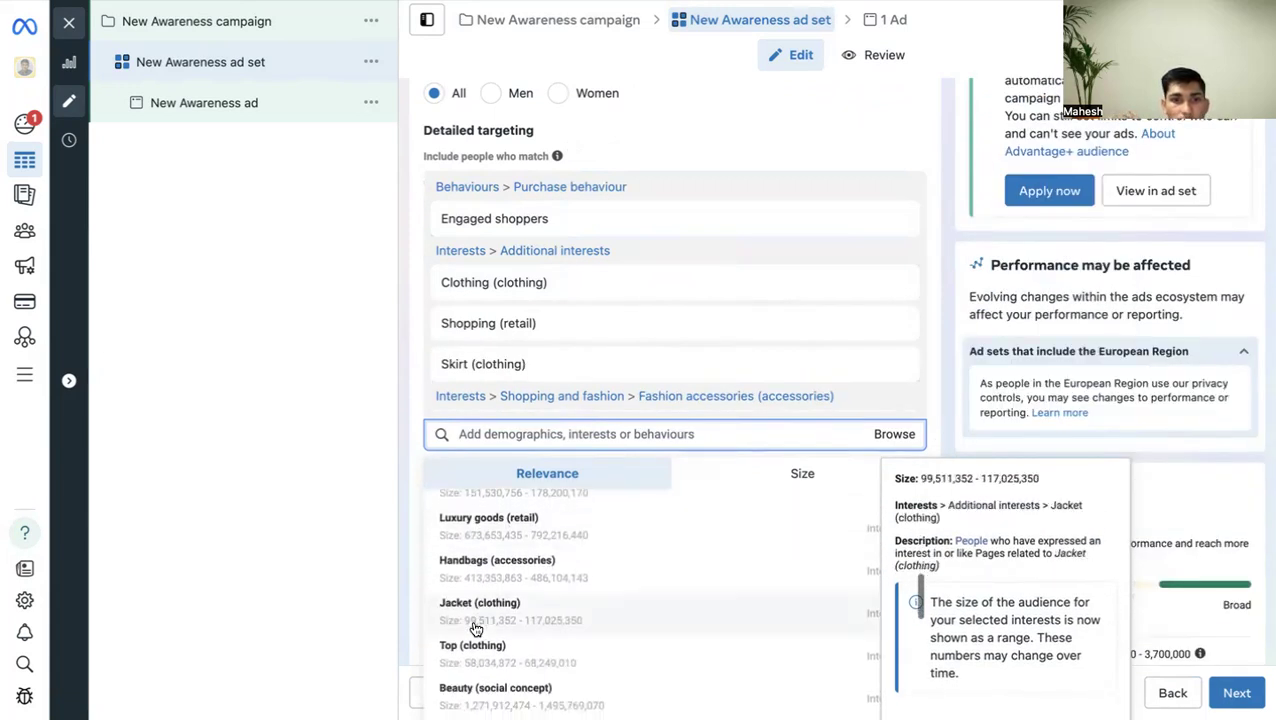
left_click(223, 529)
scroll(641, 305, "down", 2)
scroll(641, 305, "up", 2)
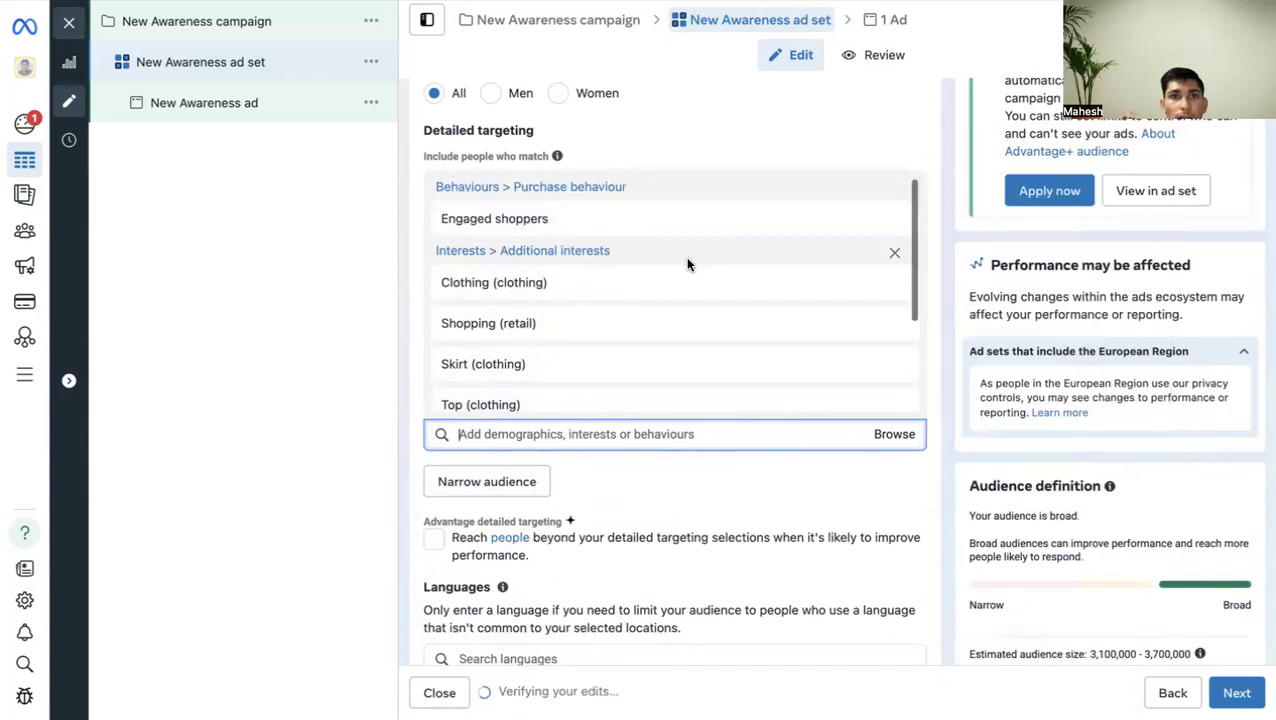
scroll(685, 260, "up", 2)
scroll(626, 467, "down", 5)
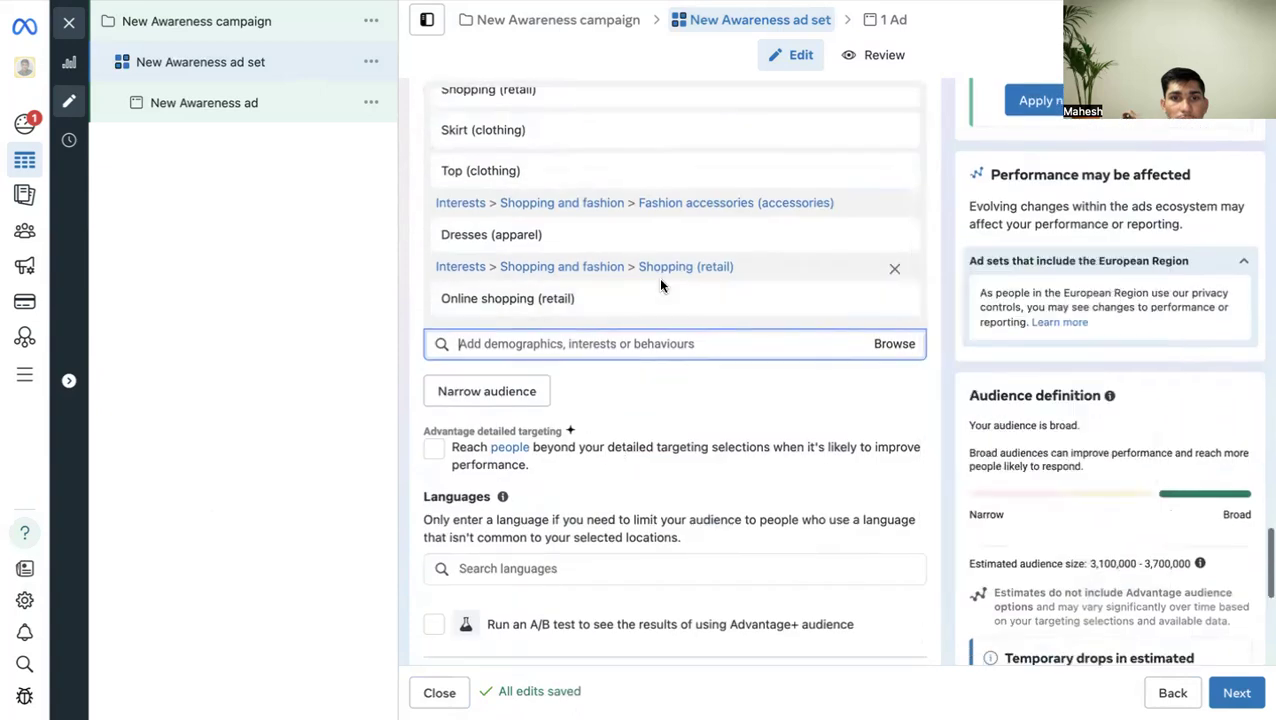
Remove every selected behaviour and interest group from the detailed targeting.
left_click(518, 338)
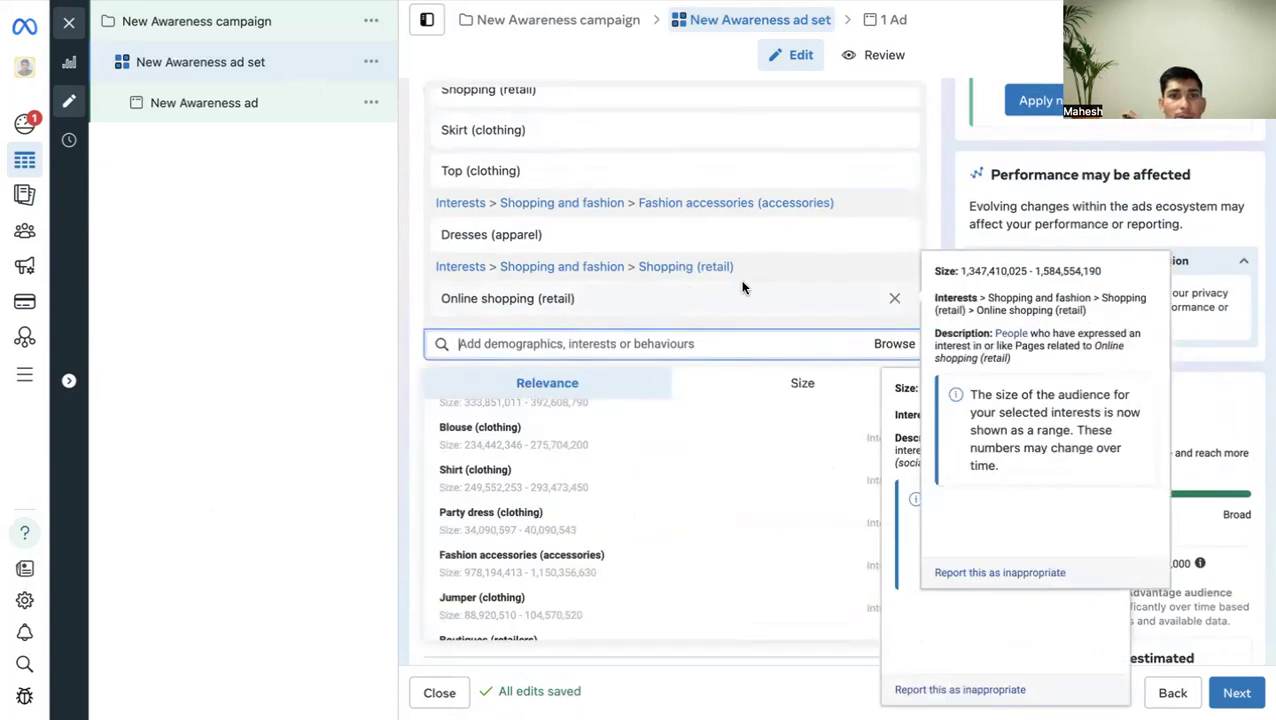
scroll(746, 285, "up", 6)
left_click(896, 232)
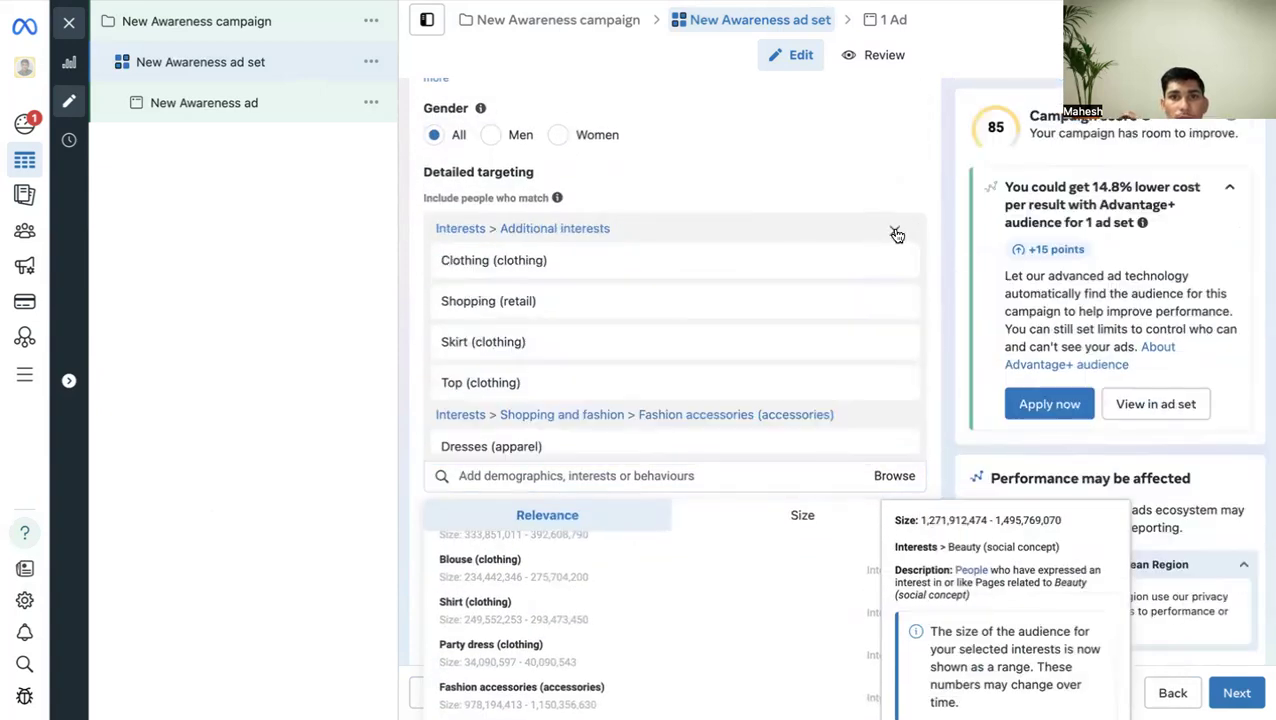
left_click(896, 232)
left_click(896, 232)
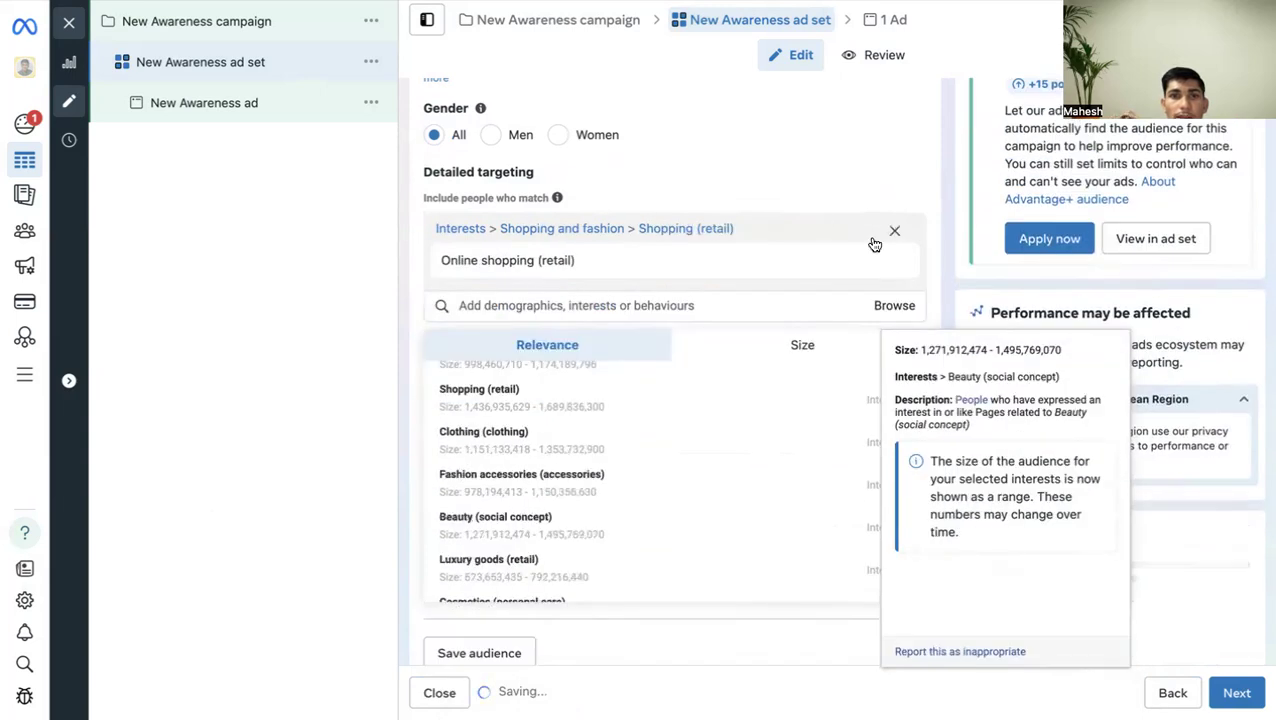
left_click(893, 232)
left_click(480, 226)
scroll(655, 356, "up", 2)
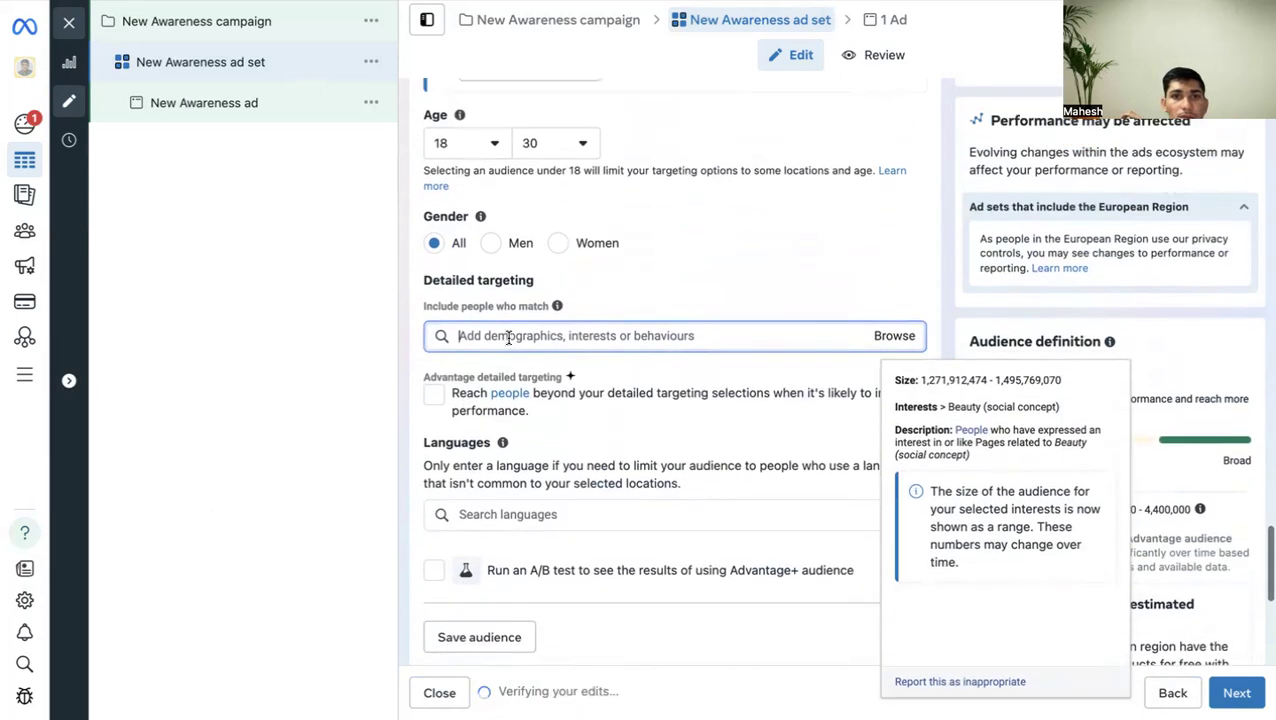
Search the detailed targeting options for "digital marketing" and add the Digital marketing (marketing) interest.
left_click(527, 322)
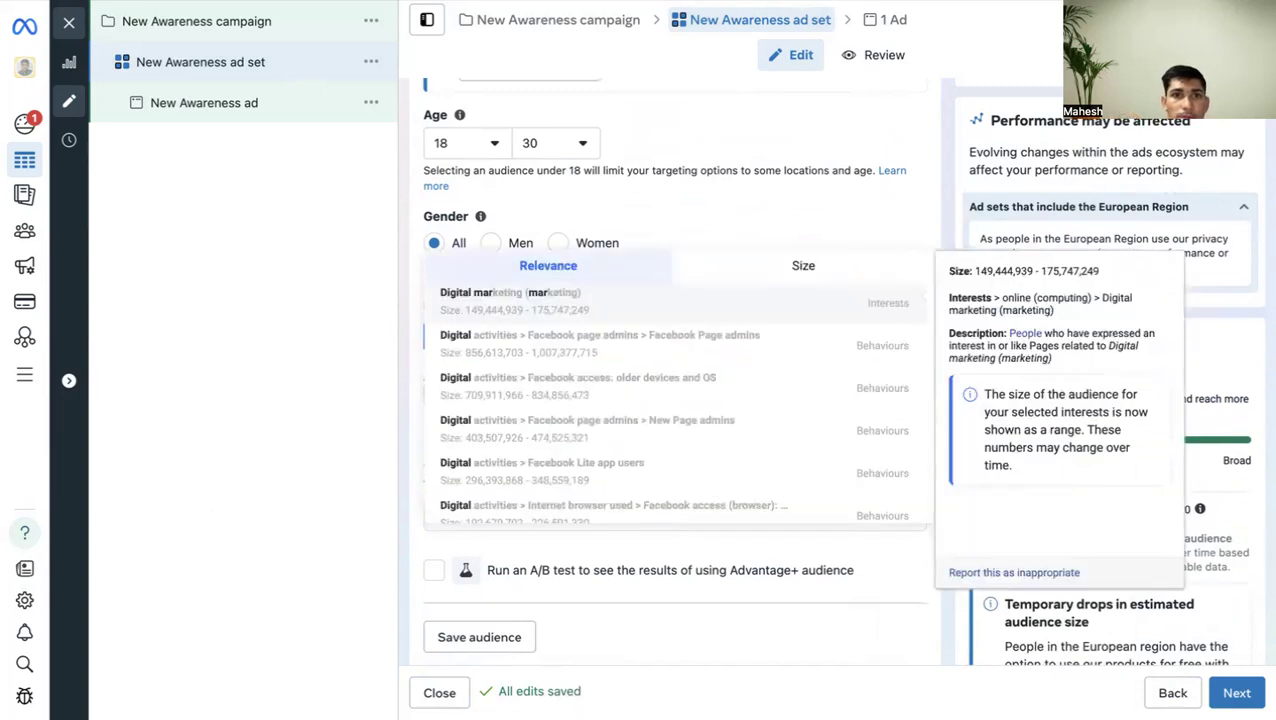
left_click(214, 384)
left_click(530, 333)
type("digital marketing")
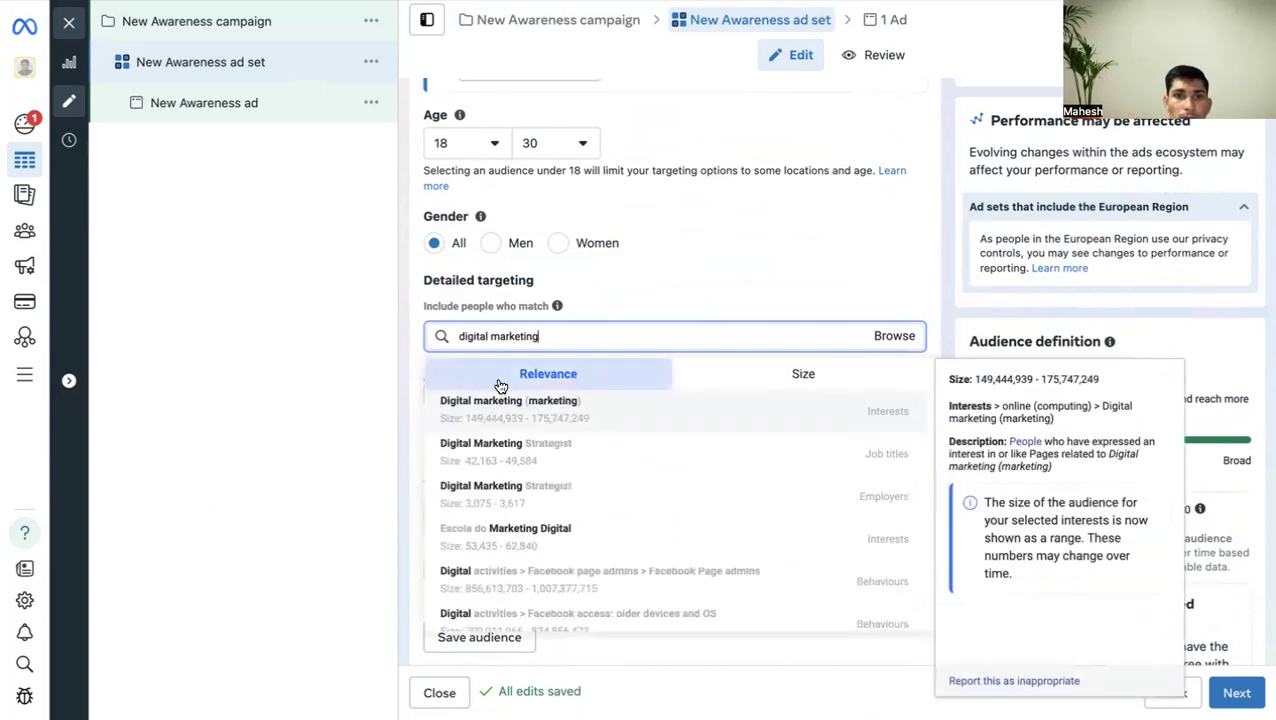
left_click(540, 411)
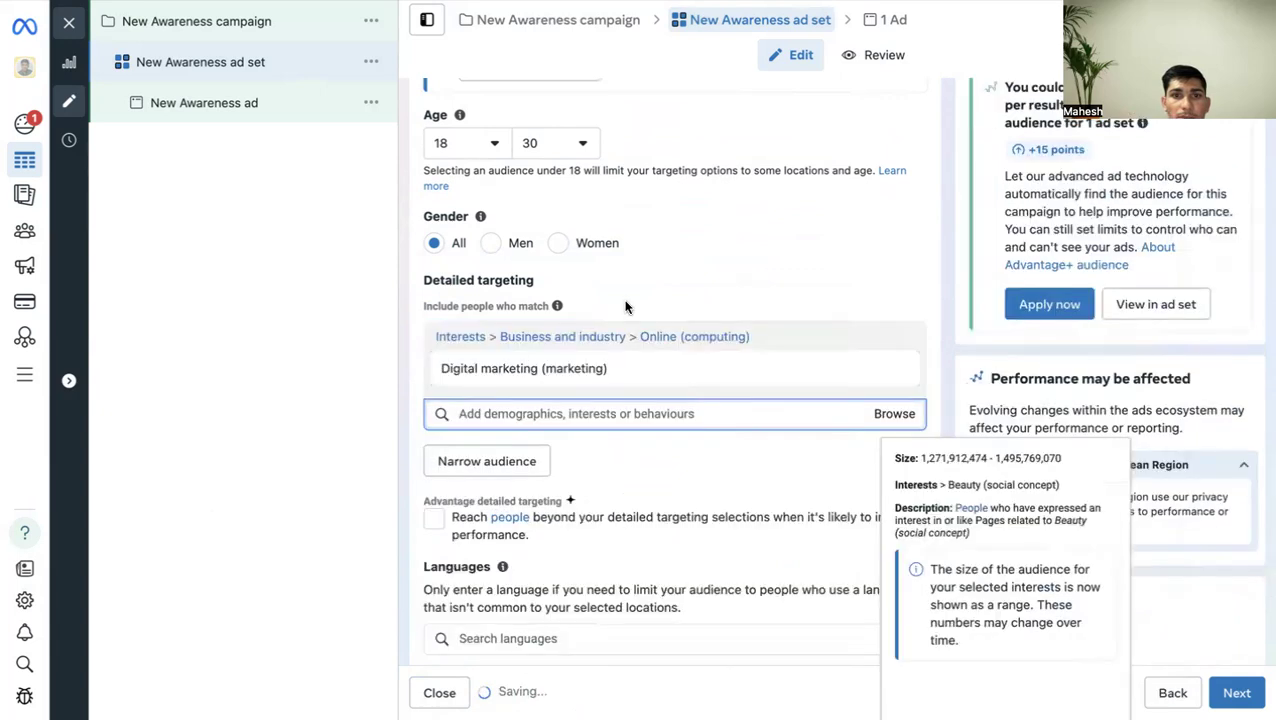
left_click(278, 321)
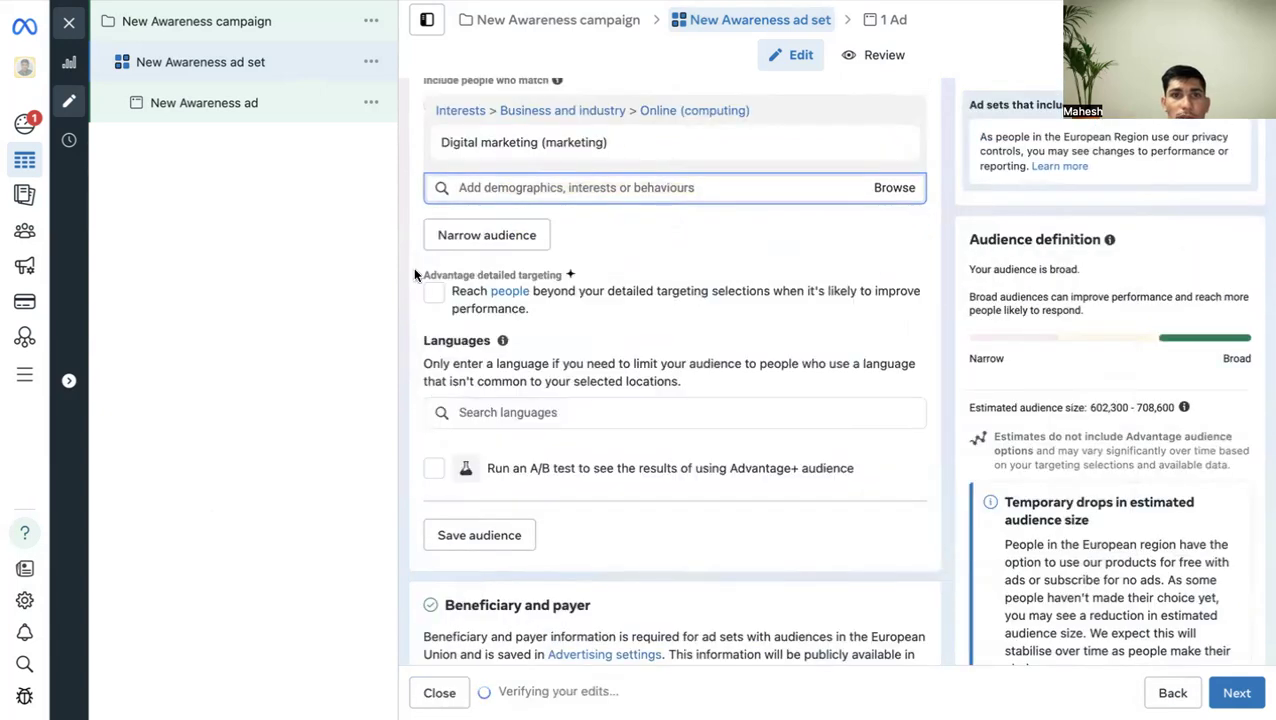
Add the suggested Social media marketing, Advertising, Marketing (business and finance) and advertising campaign interests to detailed targeting.
left_click(503, 185)
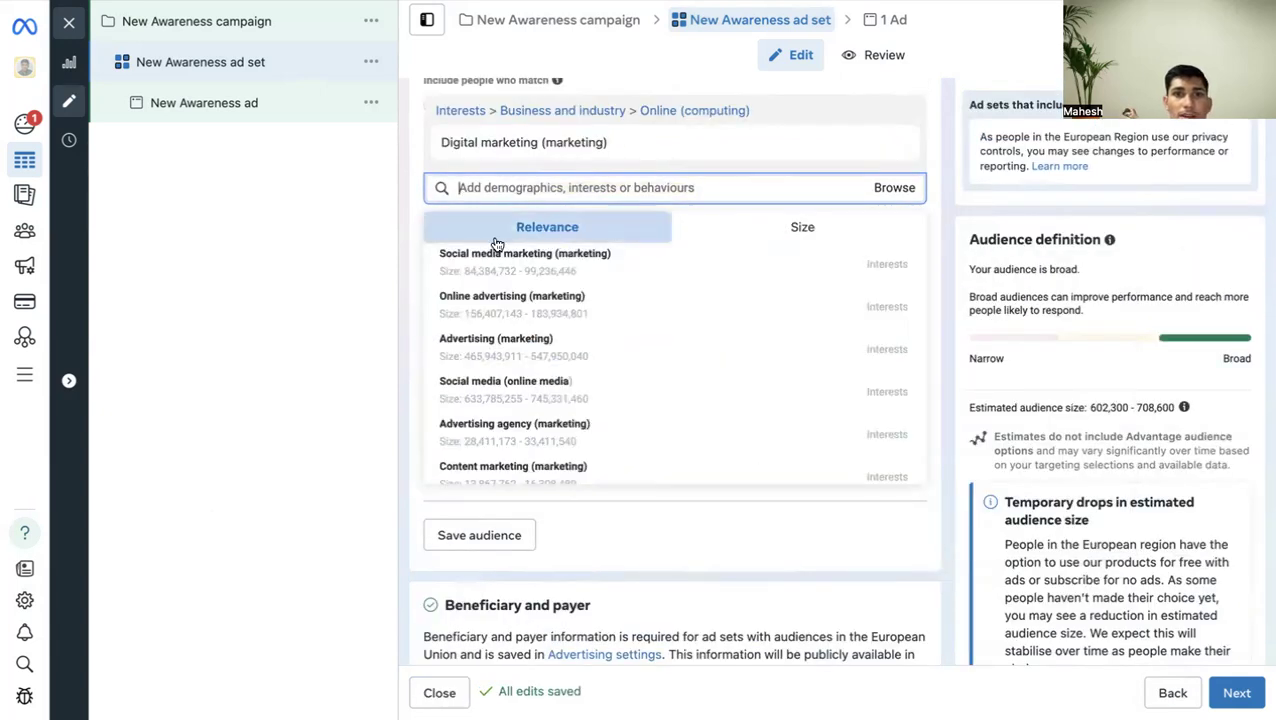
mouse_move(528, 255)
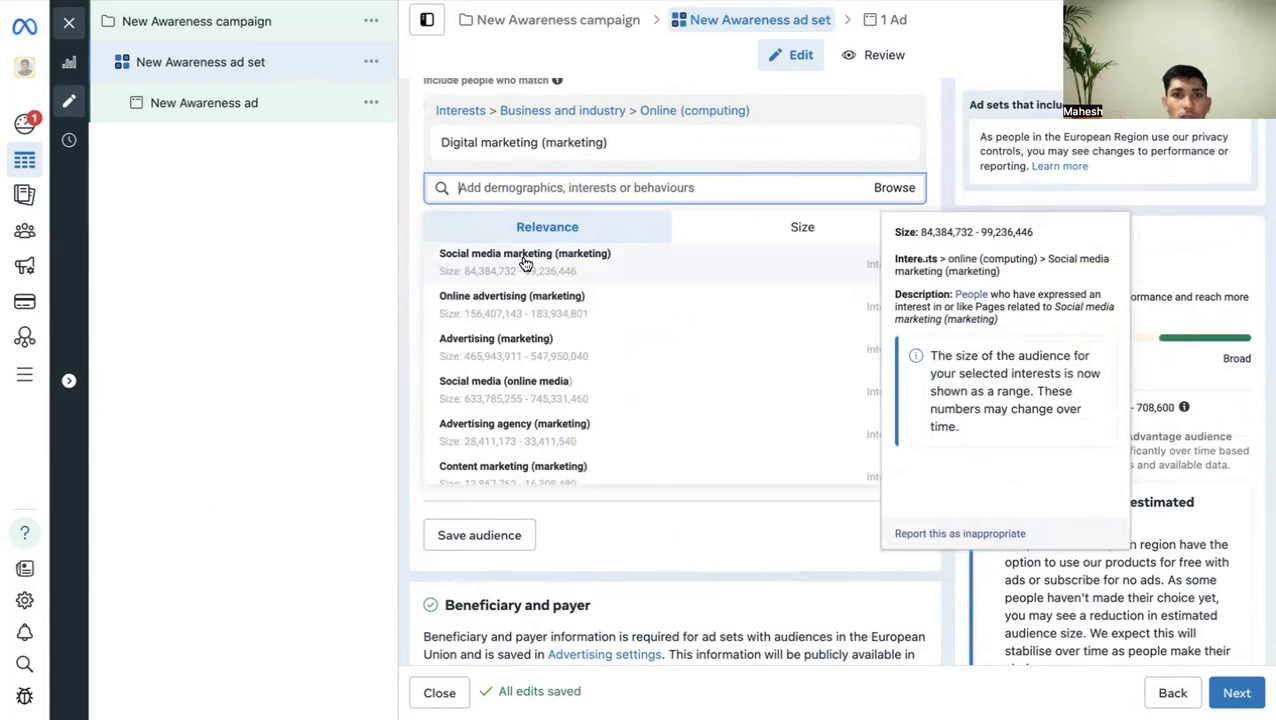
left_click(510, 266)
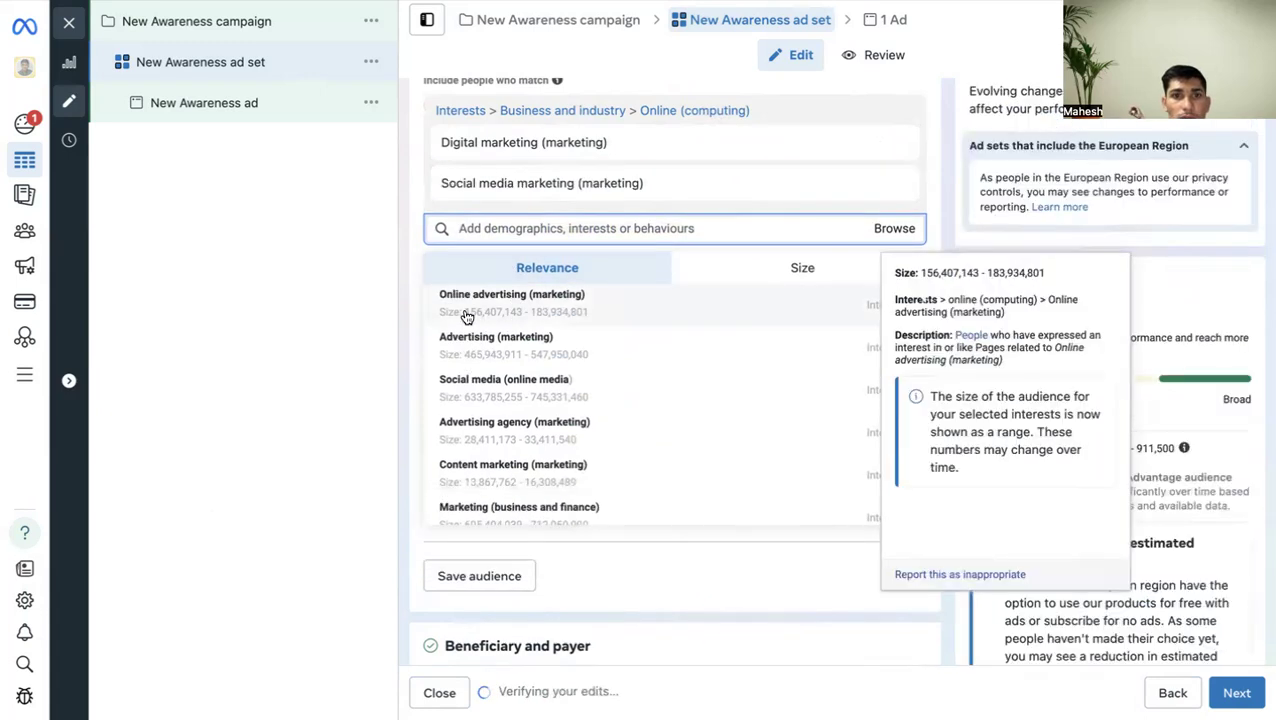
mouse_move(445, 196)
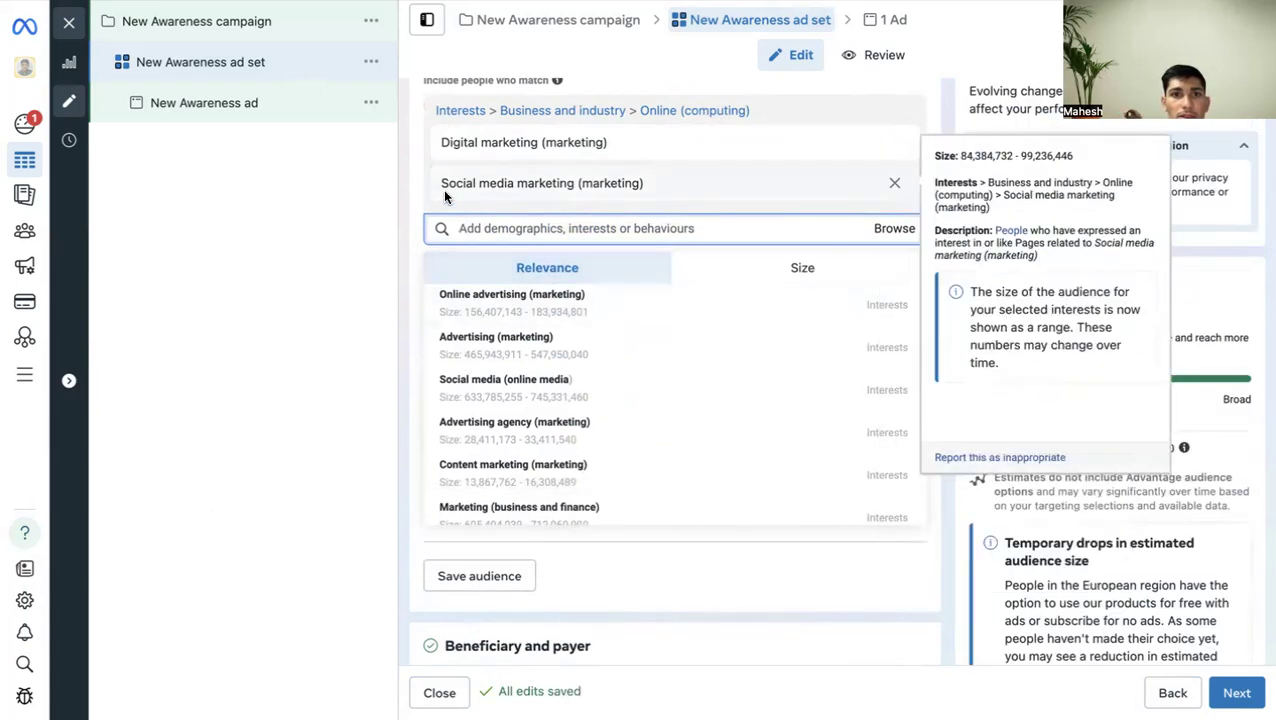
left_click(492, 350)
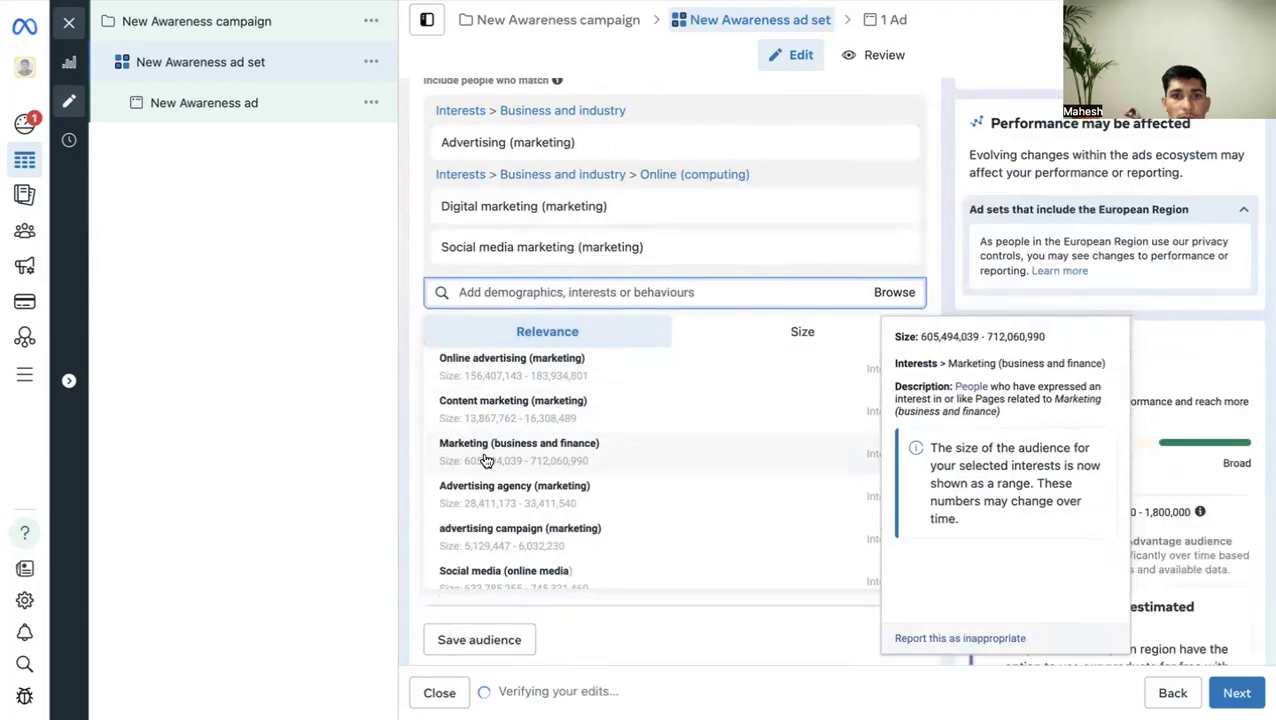
left_click(486, 452)
left_click(503, 498)
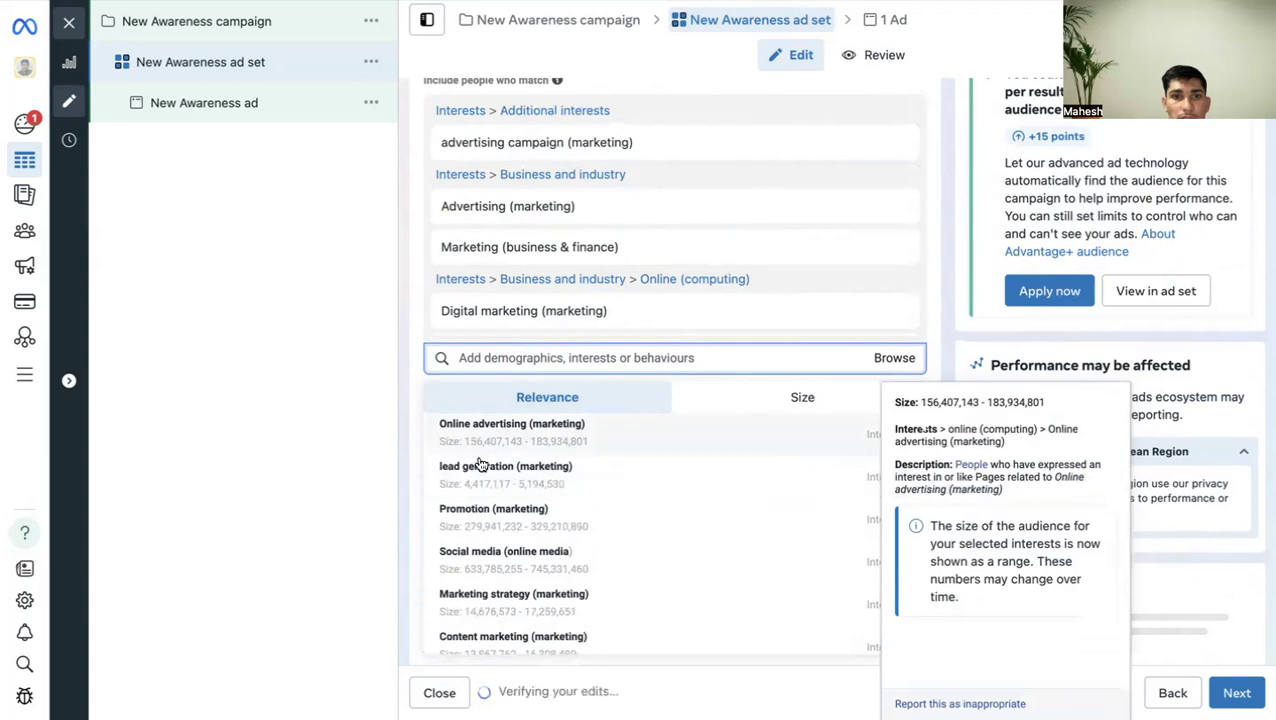
Add the suggested lead generation (marketing) and Online advertising (marketing) interests and look through the remaining suggestions.
left_click(478, 462)
left_click(508, 428)
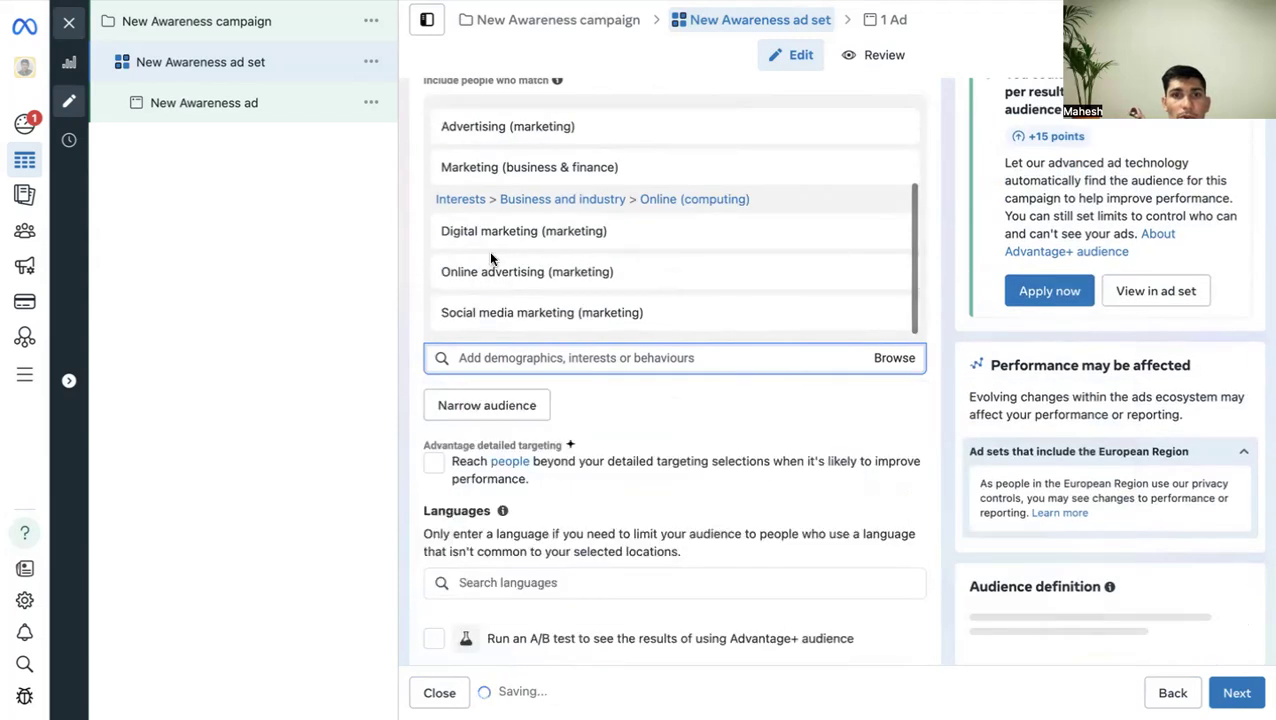
left_click(558, 357)
scroll(557, 540, "down", 3)
scroll(557, 563, "down", 5)
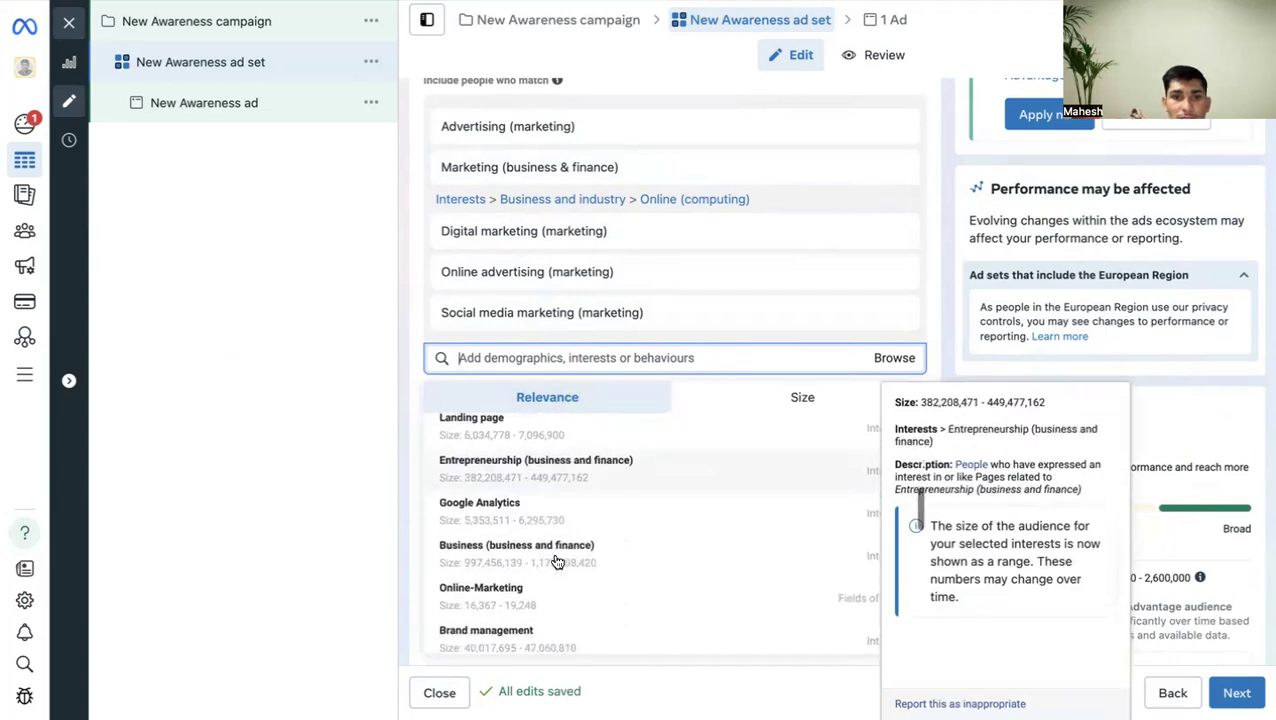
scroll(556, 560, "up", 6)
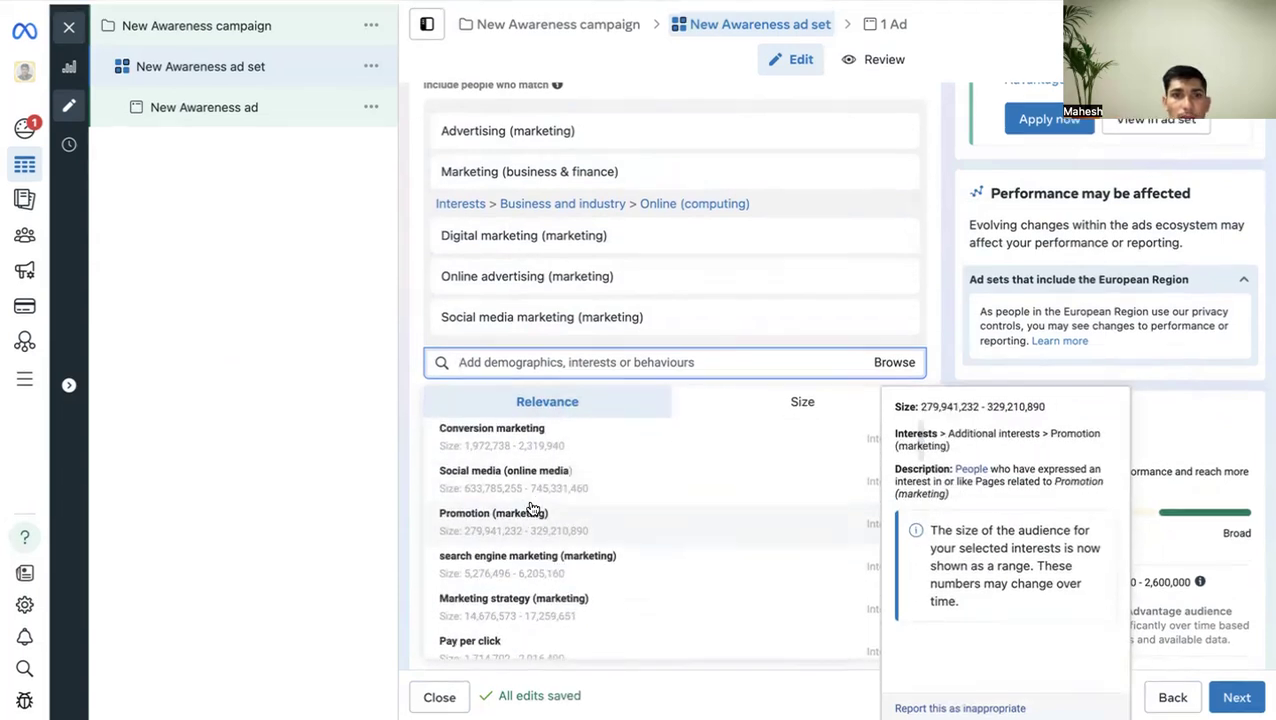
left_click(528, 505)
scroll(597, 315, "up", 2)
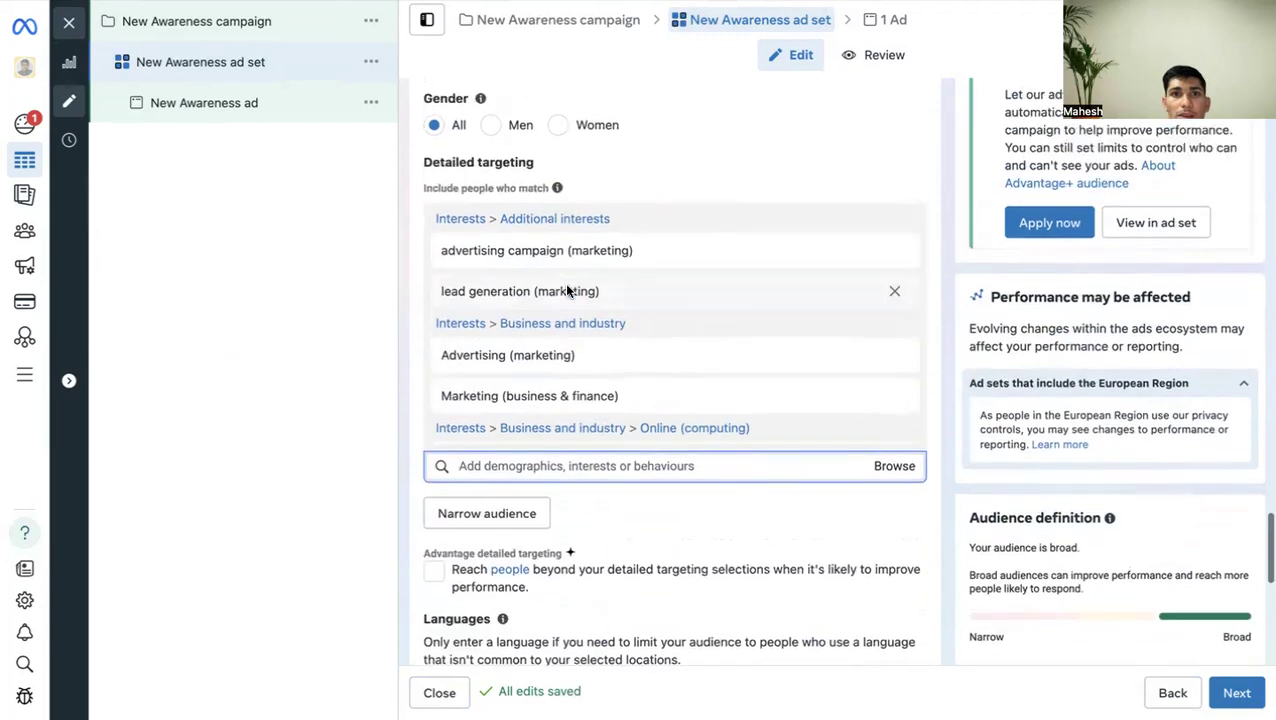
Remove all the marketing-related interest groups from the detailed targeting.
left_click(895, 221)
left_click(895, 221)
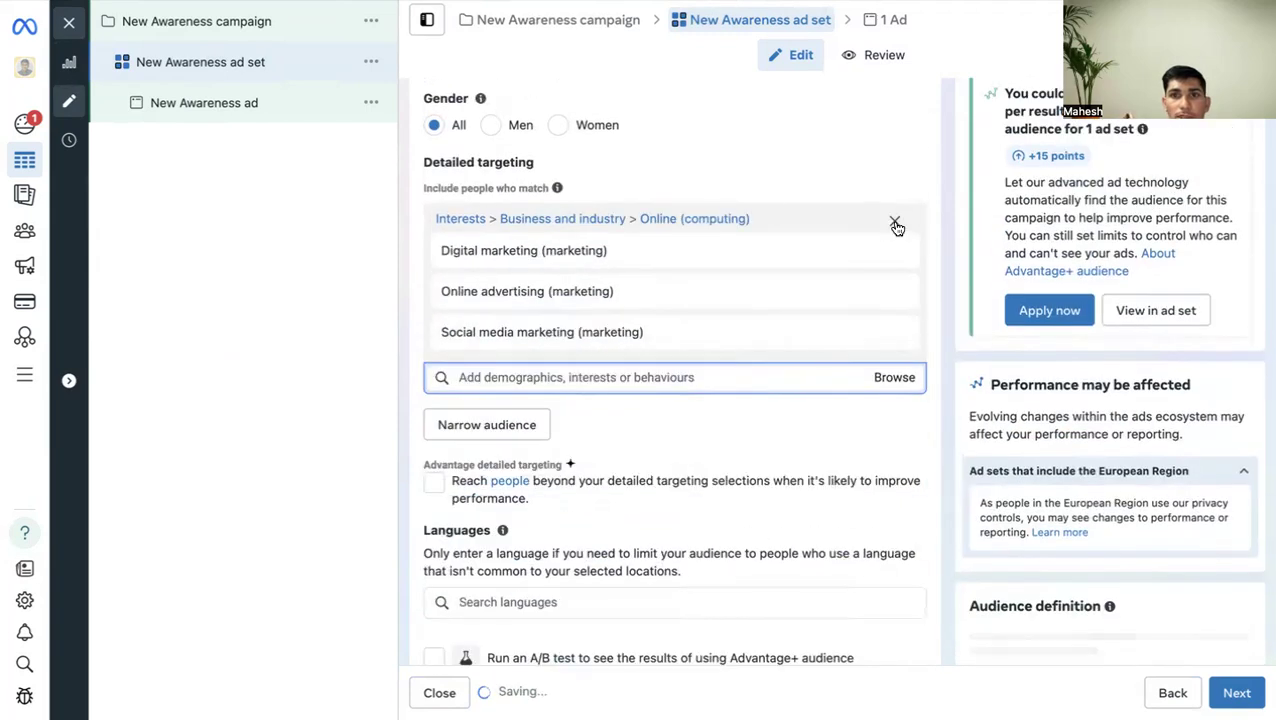
left_click(896, 220)
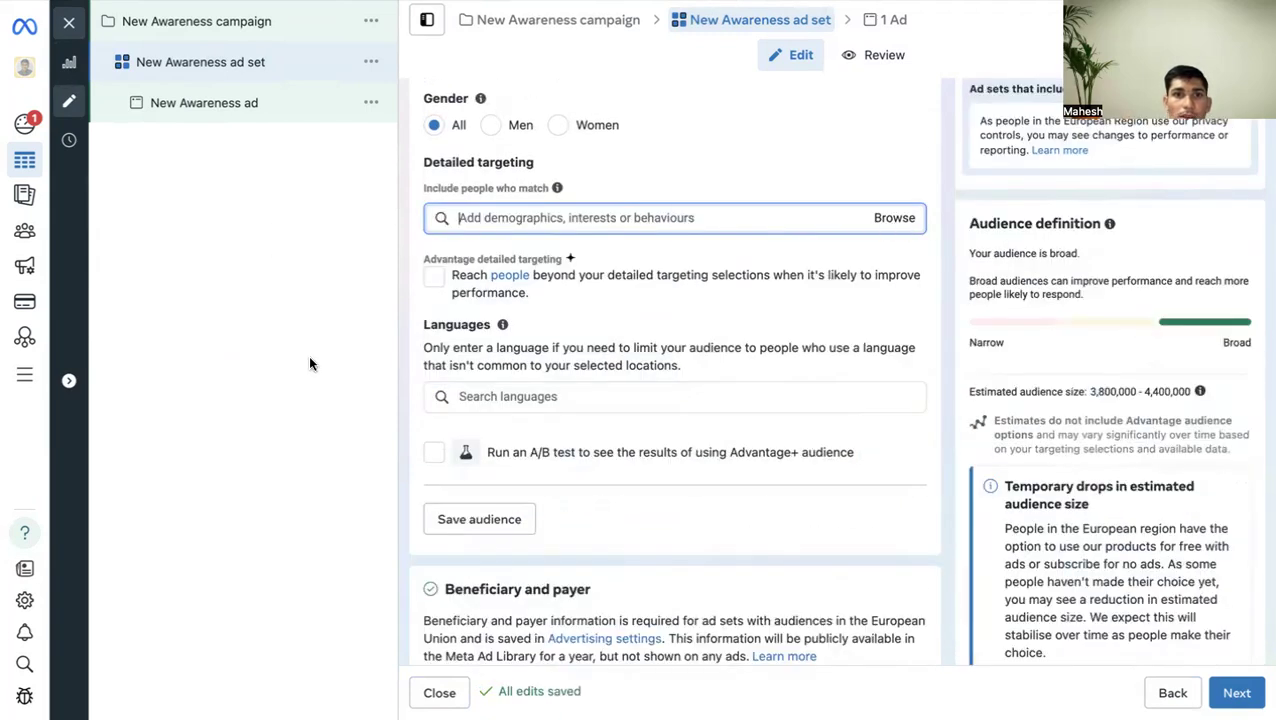
Browse the detailed targeting categories and read the descriptions of Demographics, Interests and Behaviours.
scroll(600, 290, "up", 1)
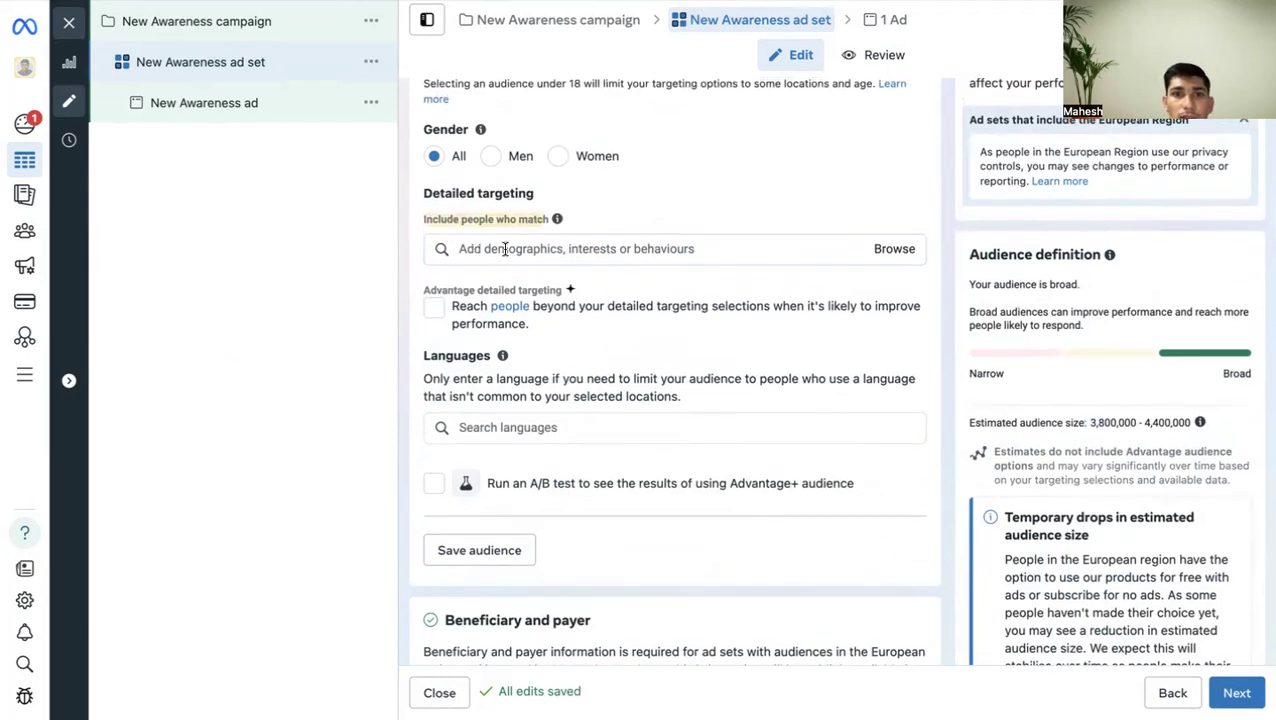
left_click(883, 248)
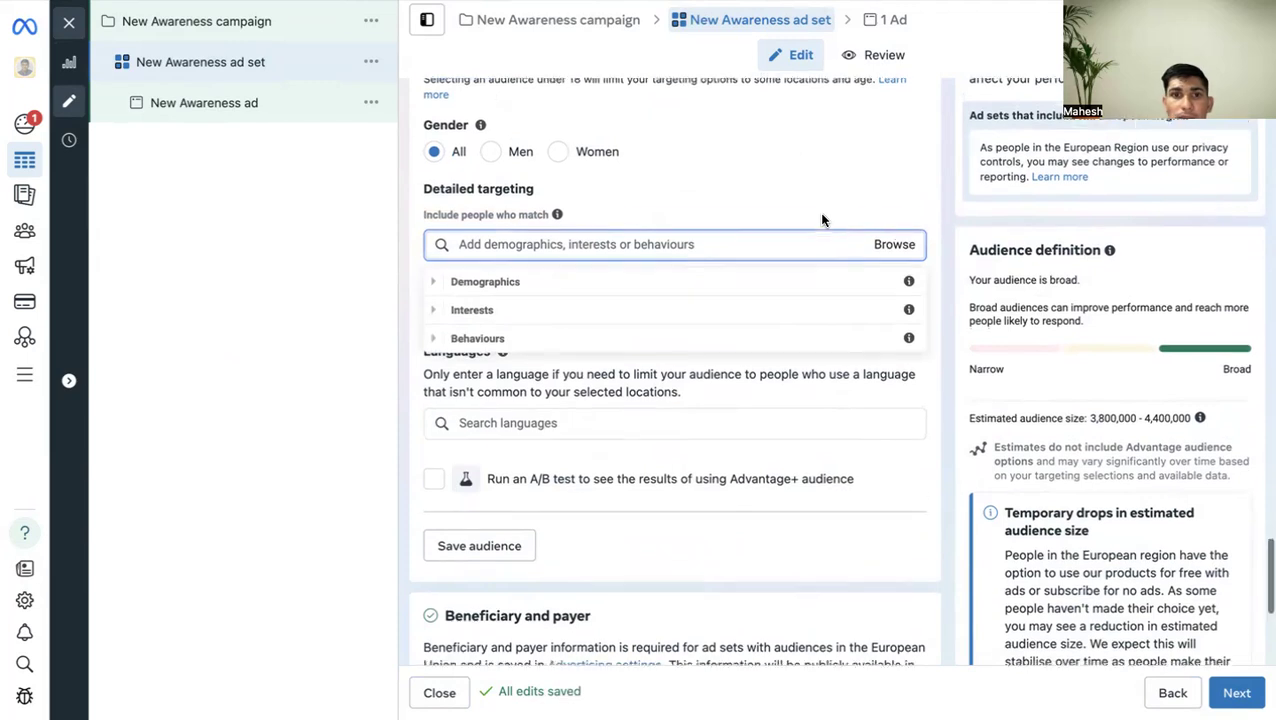
mouse_move(912, 272)
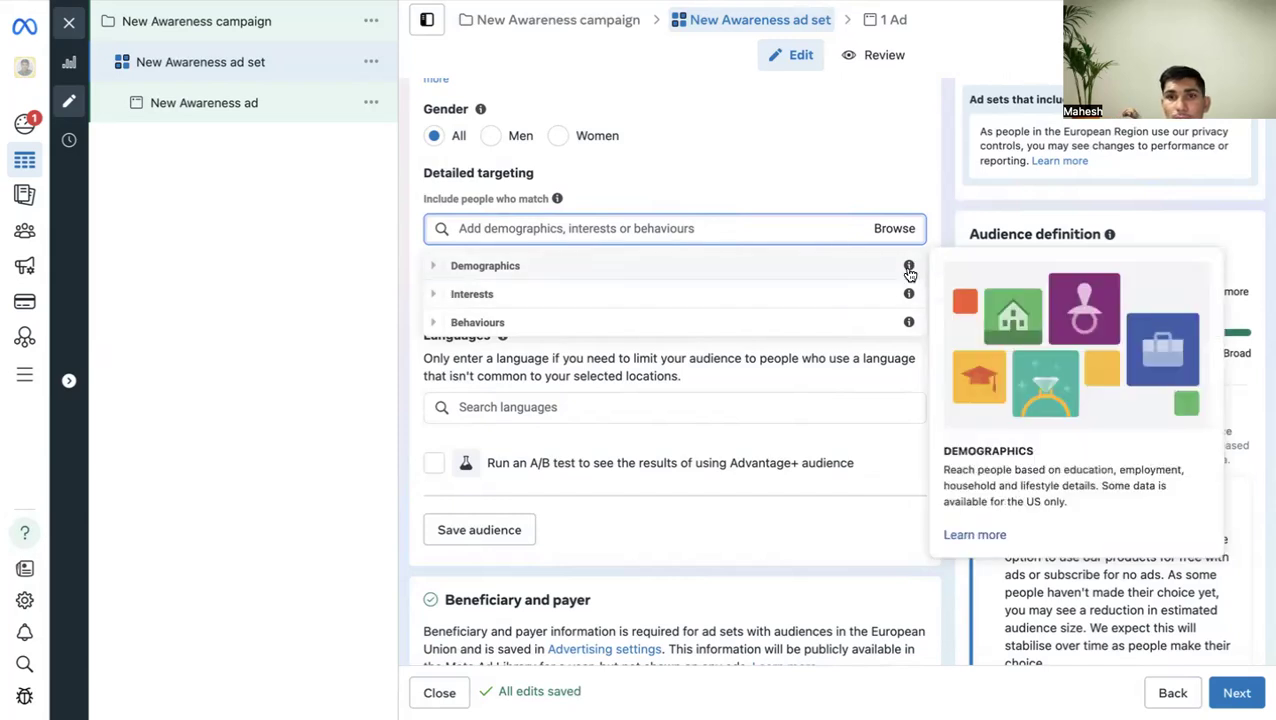
left_click_drag(946, 451, 1041, 455)
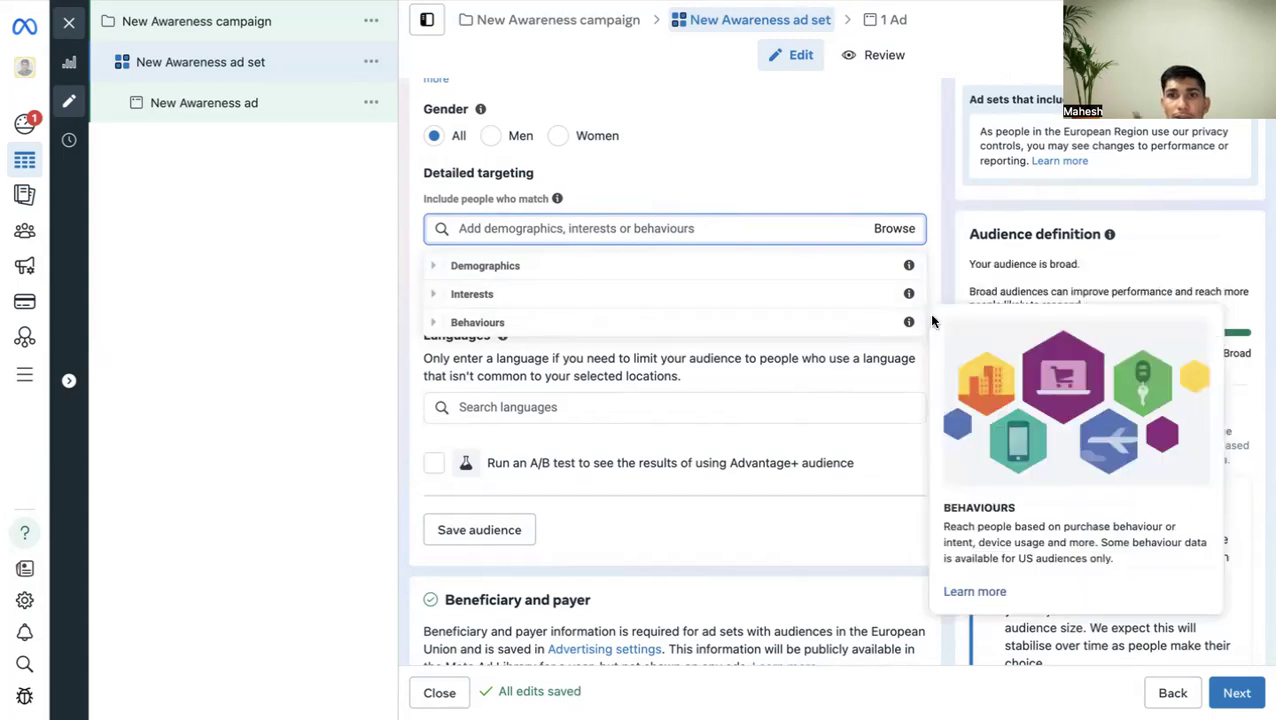
mouse_move(910, 298)
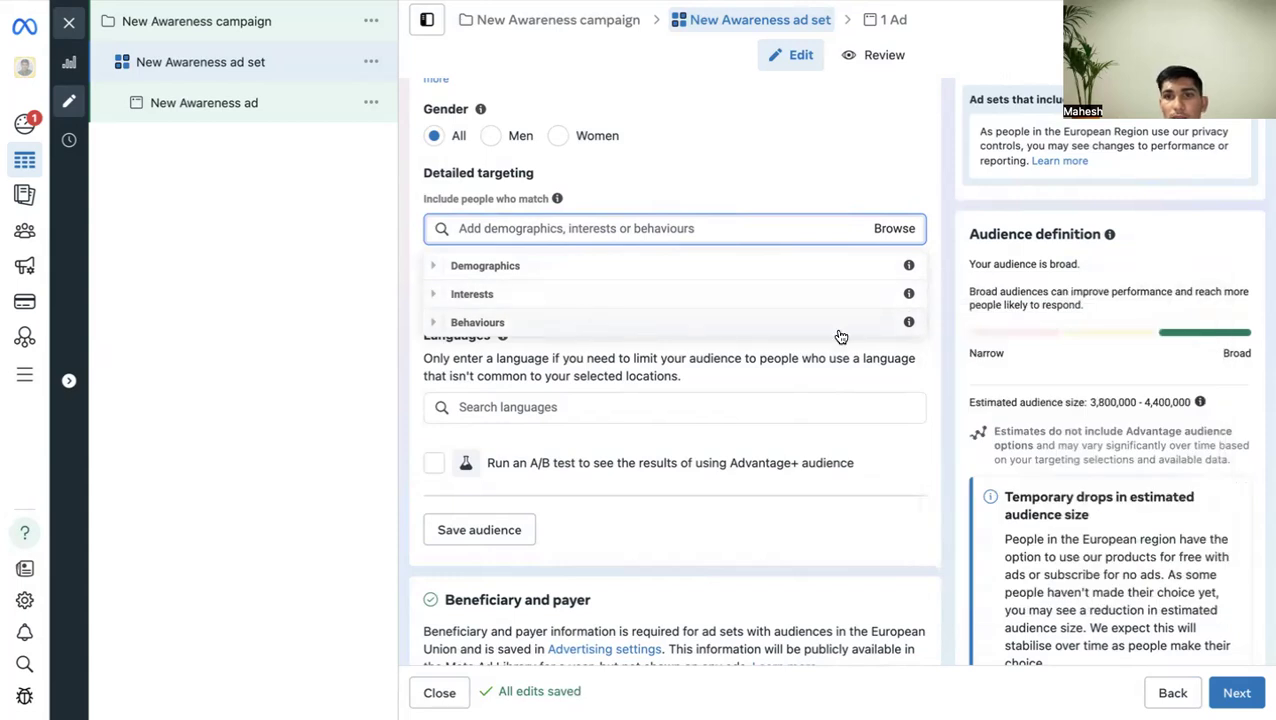
mouse_move(909, 326)
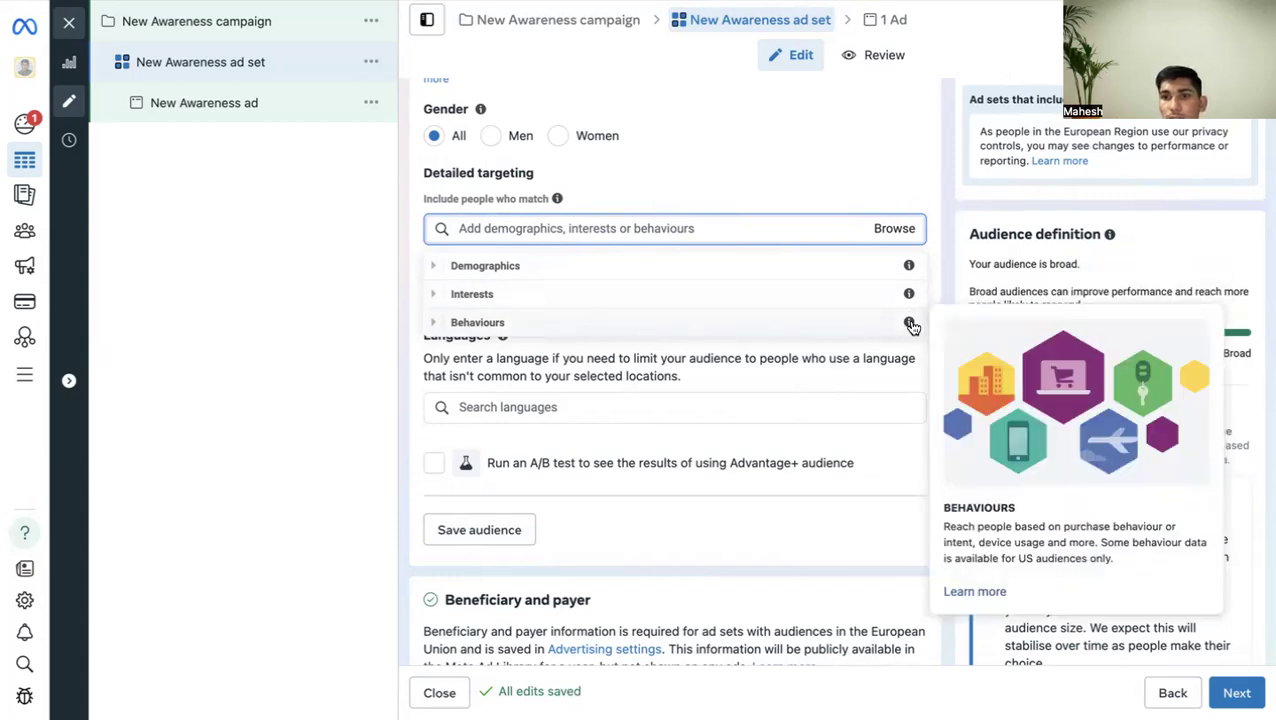
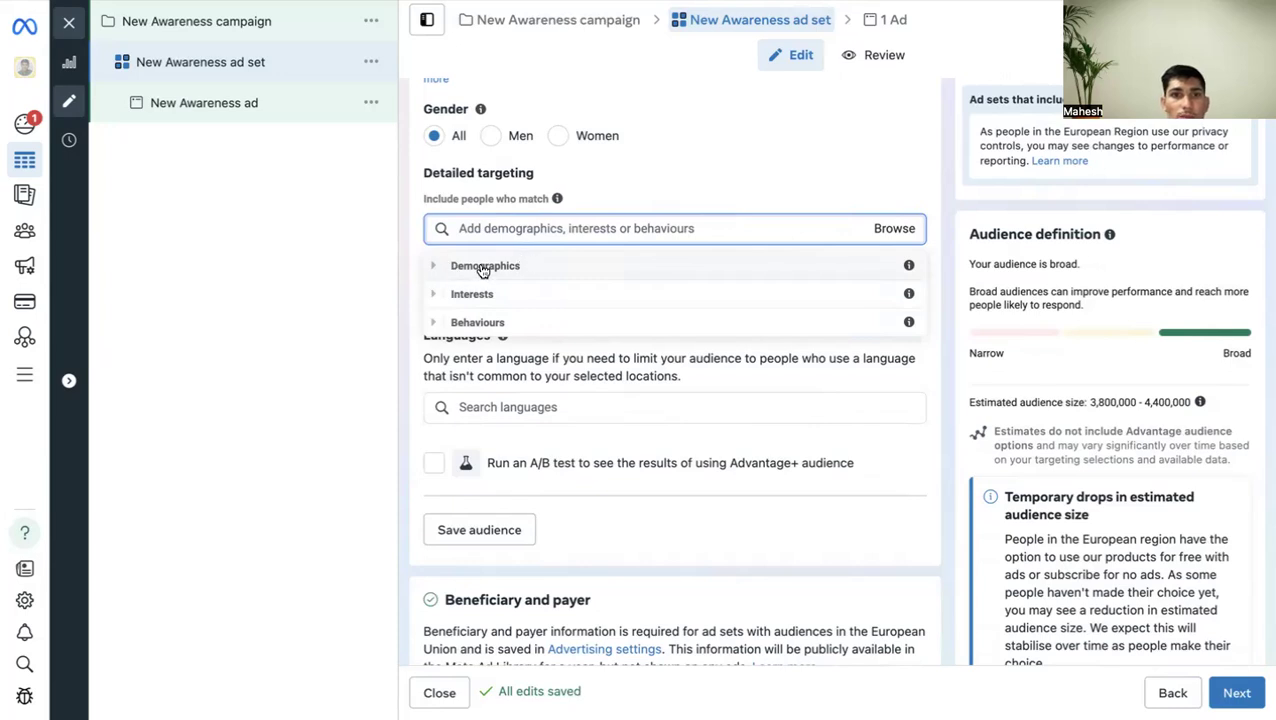
Examine the education levels available under the Education demographics in detailed targeting.
left_click(483, 270)
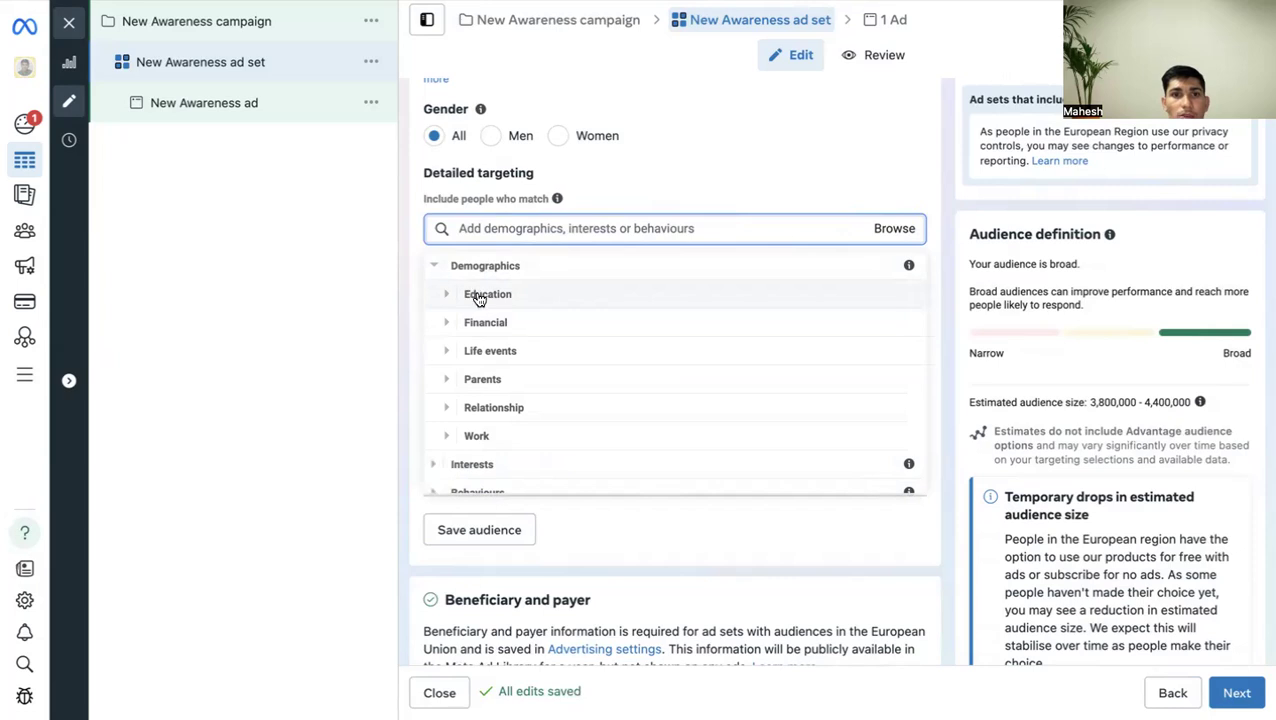
left_click(479, 297)
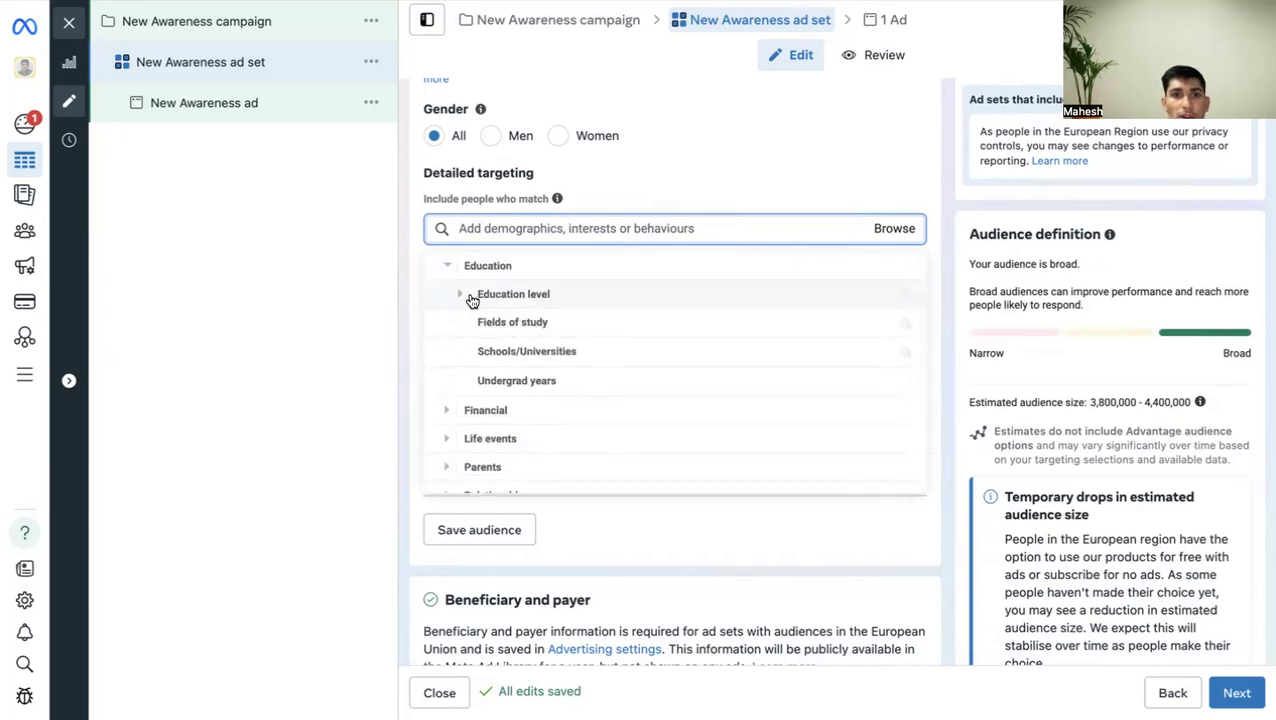
left_click(463, 299)
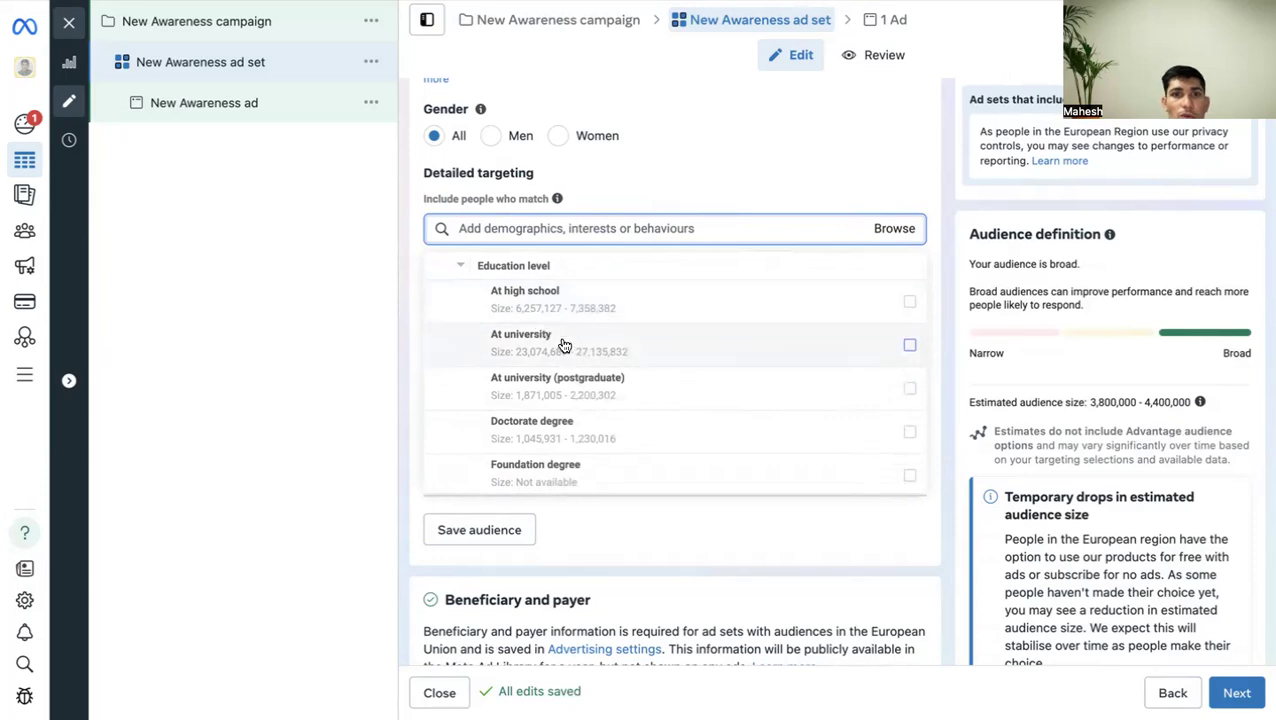
scroll(563, 345, "down", 3)
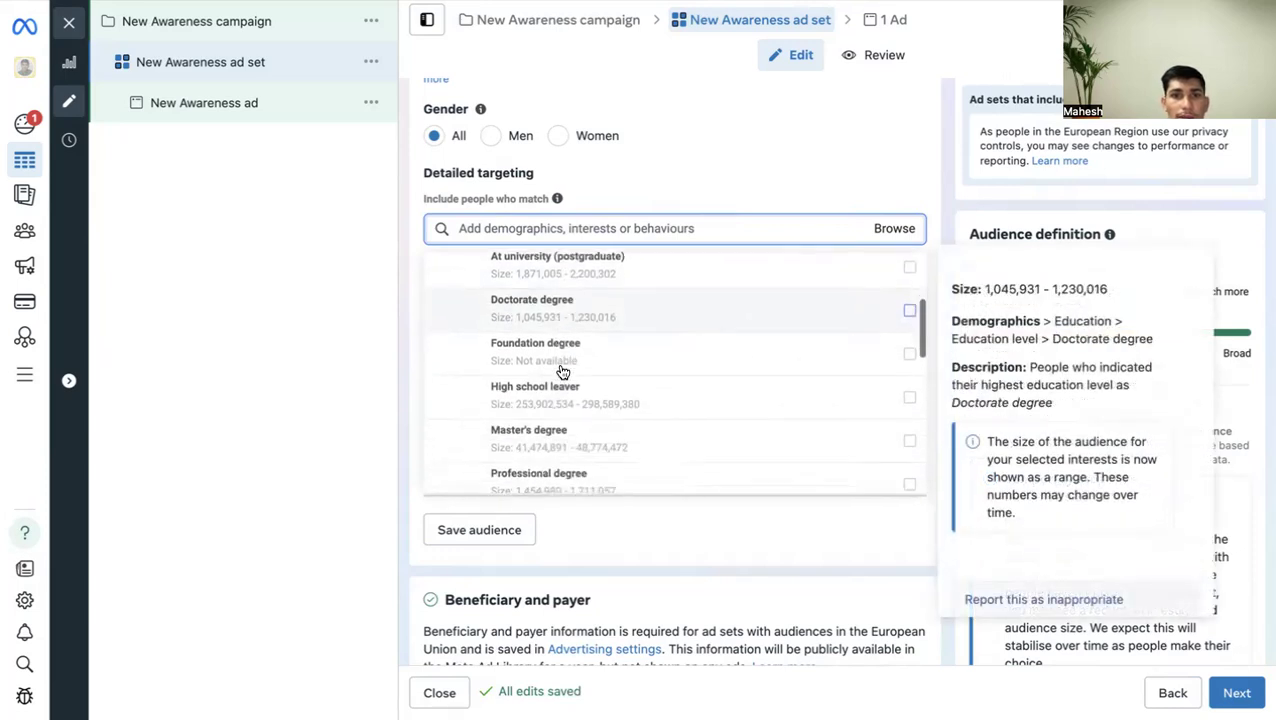
scroll(521, 390, "down", 1)
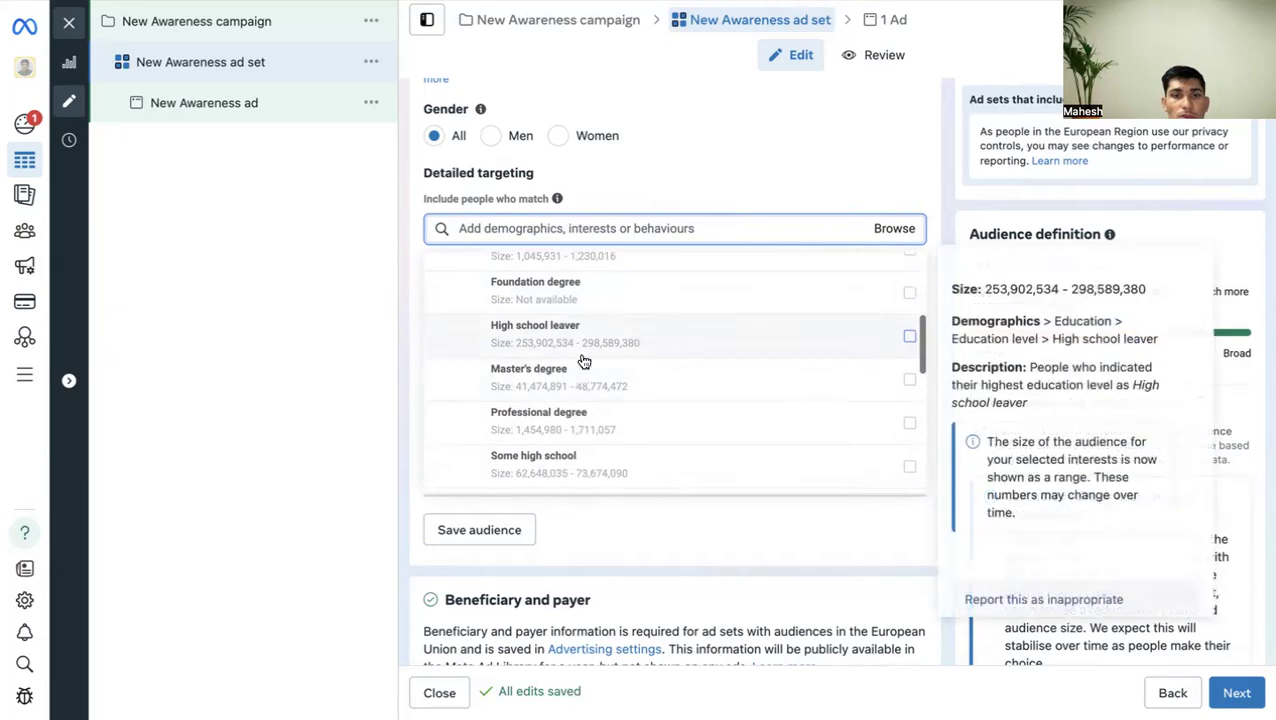
scroll(601, 382, "down", 2)
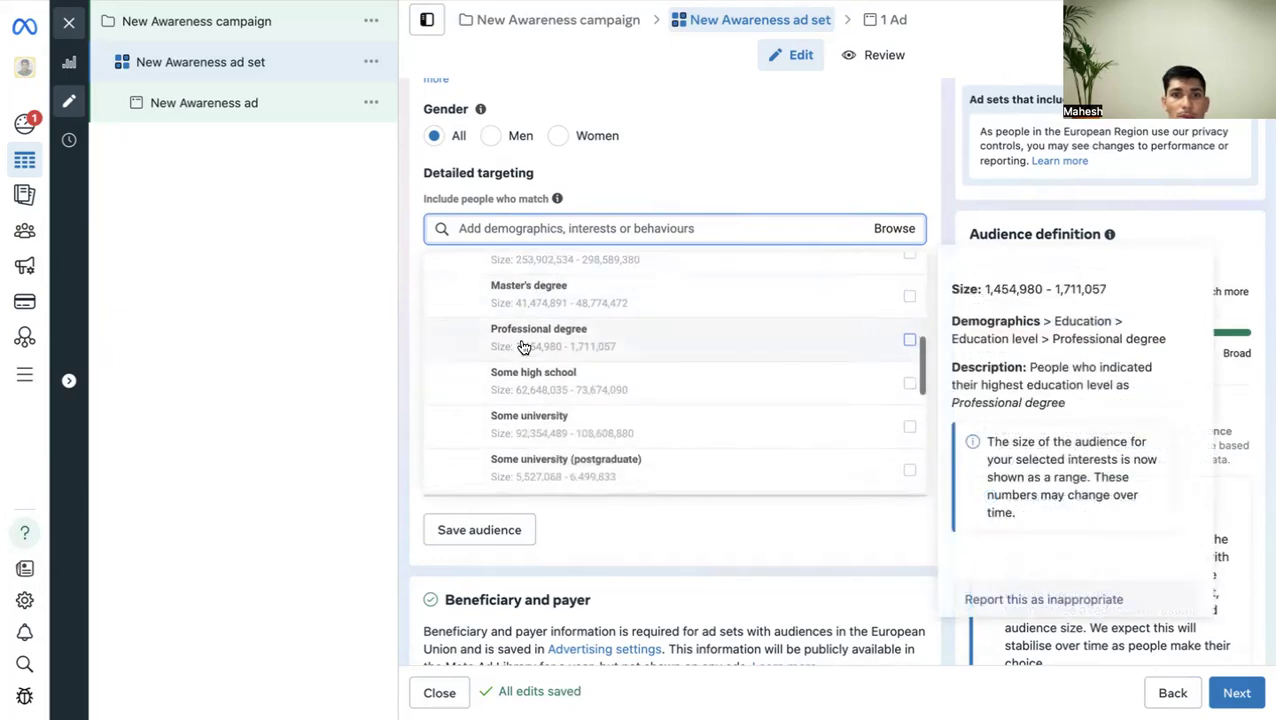
scroll(543, 395, "down", 4)
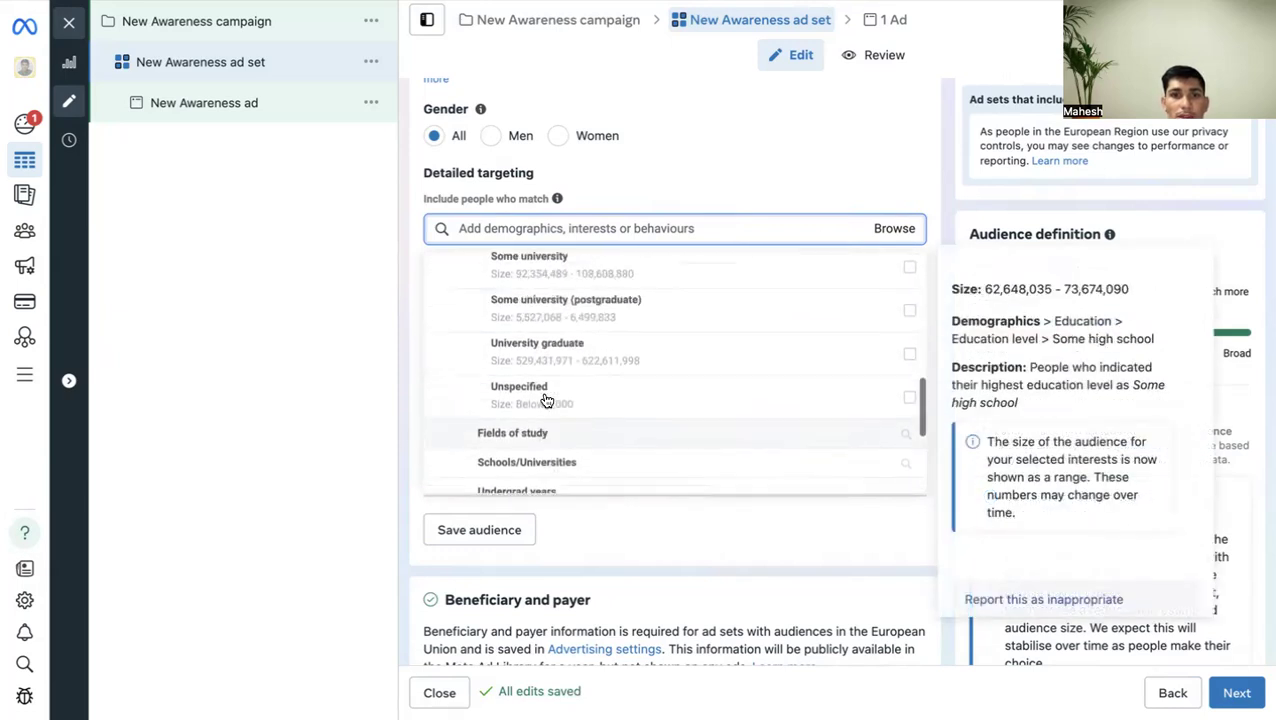
scroll(546, 400, "up", 10)
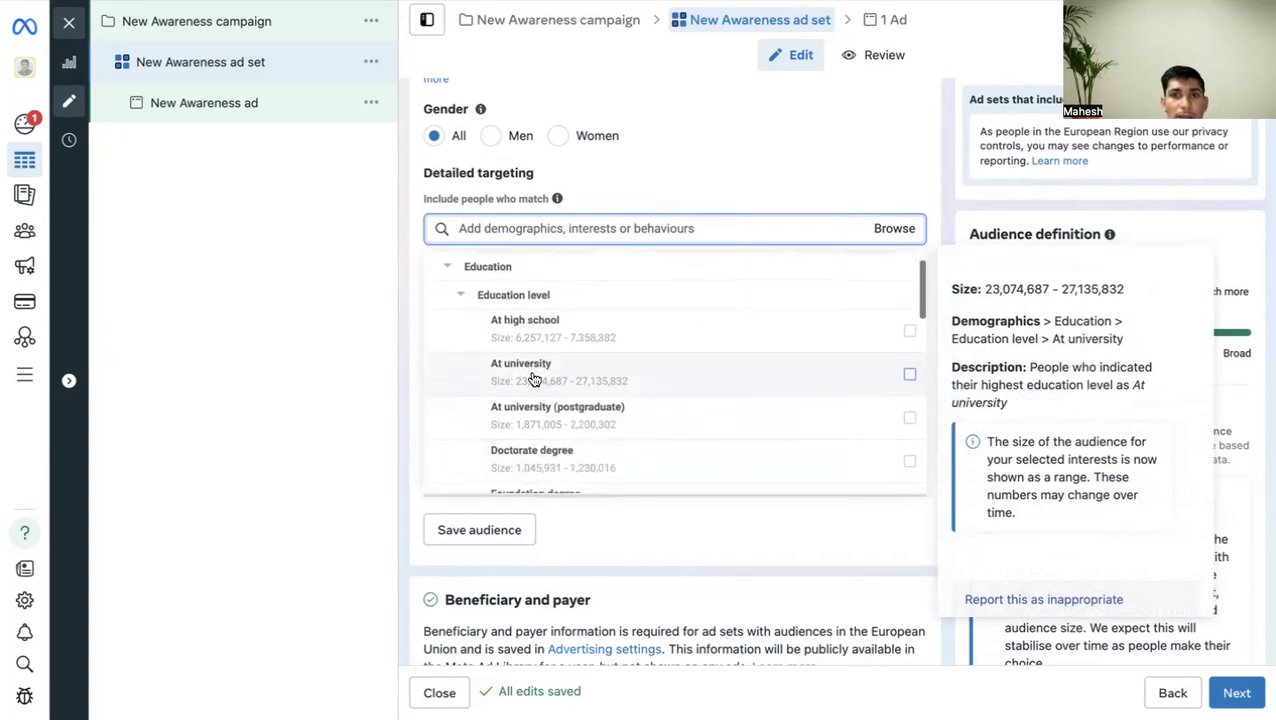
scroll(570, 350, "down", 1)
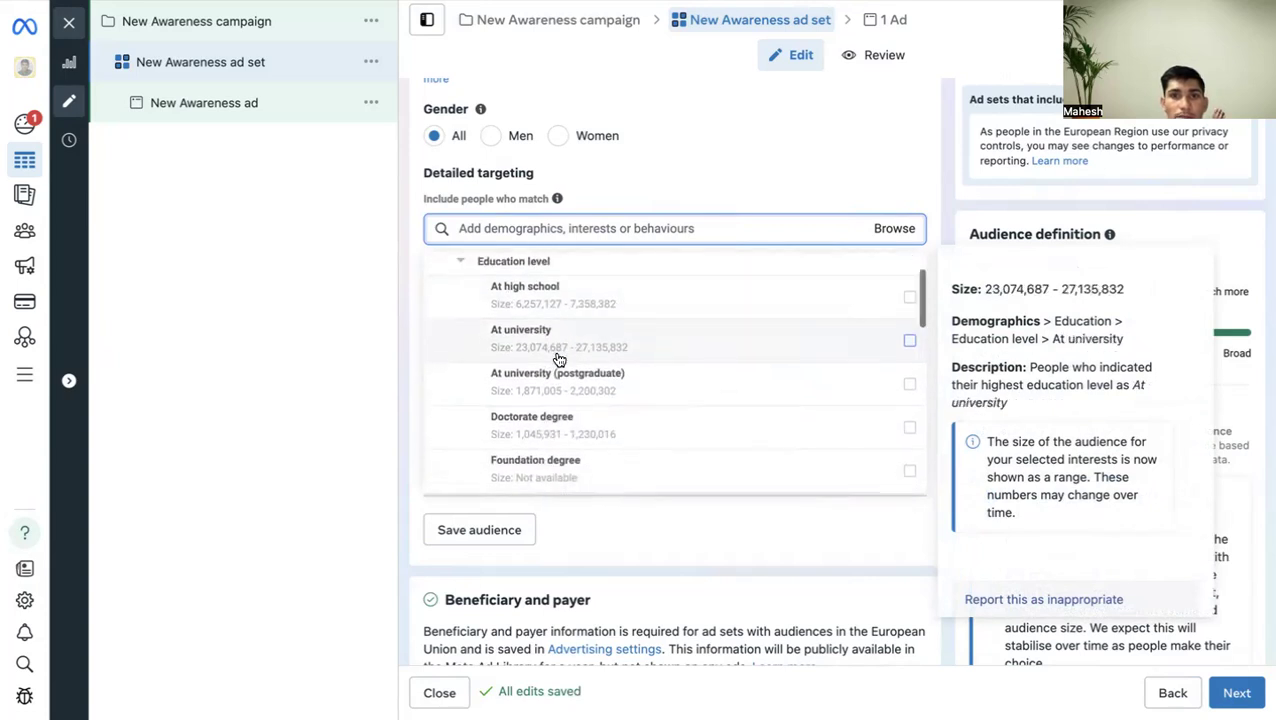
scroll(632, 356, "down", 2)
scroll(632, 356, "up", 3)
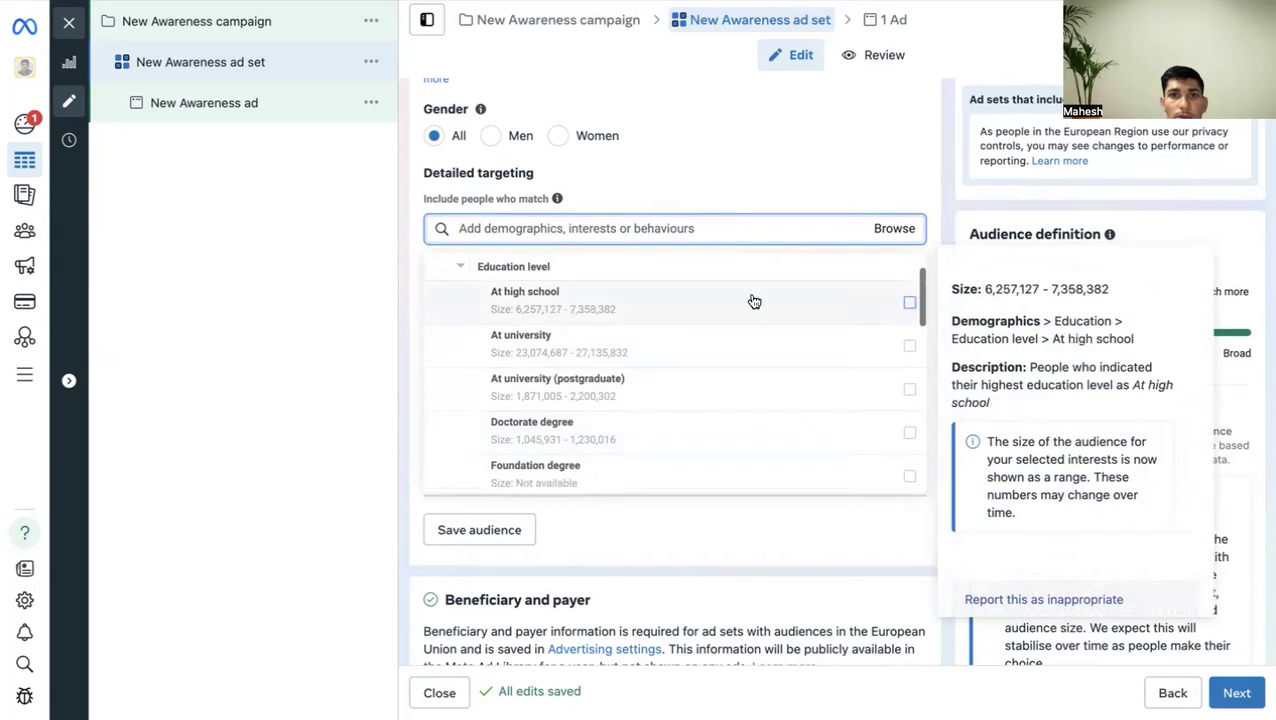
Add the education levels At high school, At university and At university (postgraduate) to detailed targeting.
left_click(908, 305)
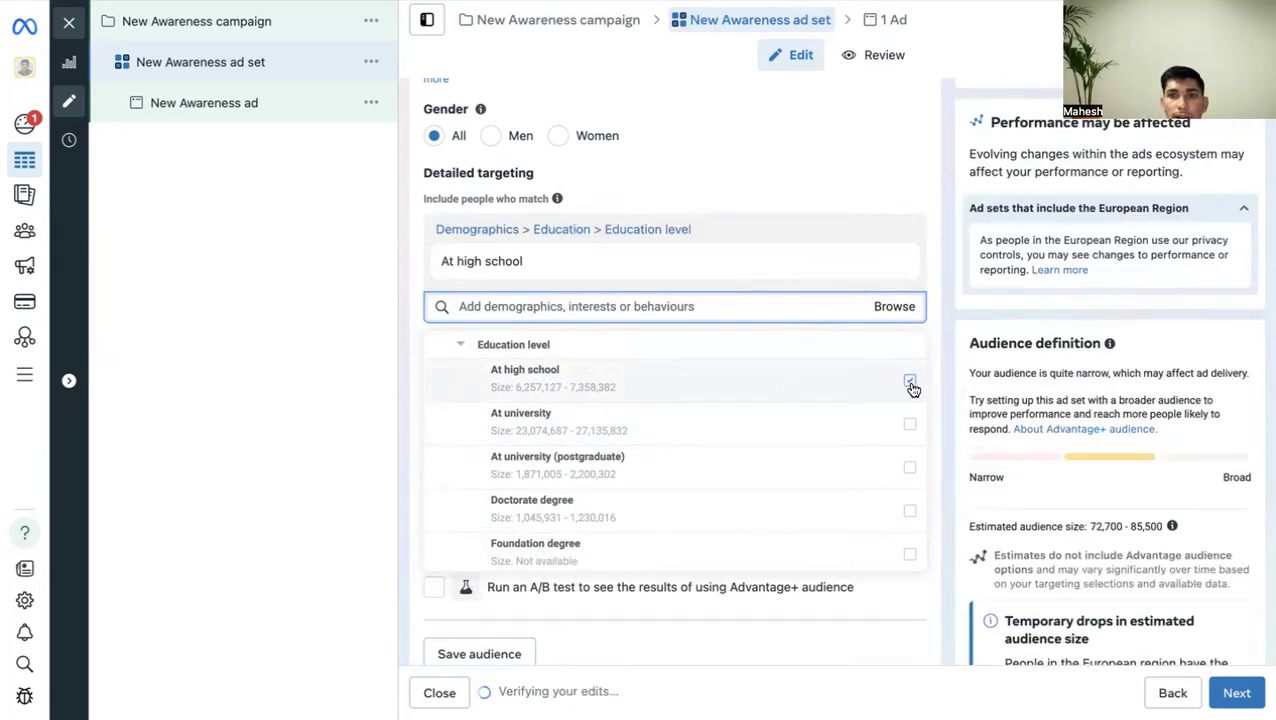
left_click(910, 427)
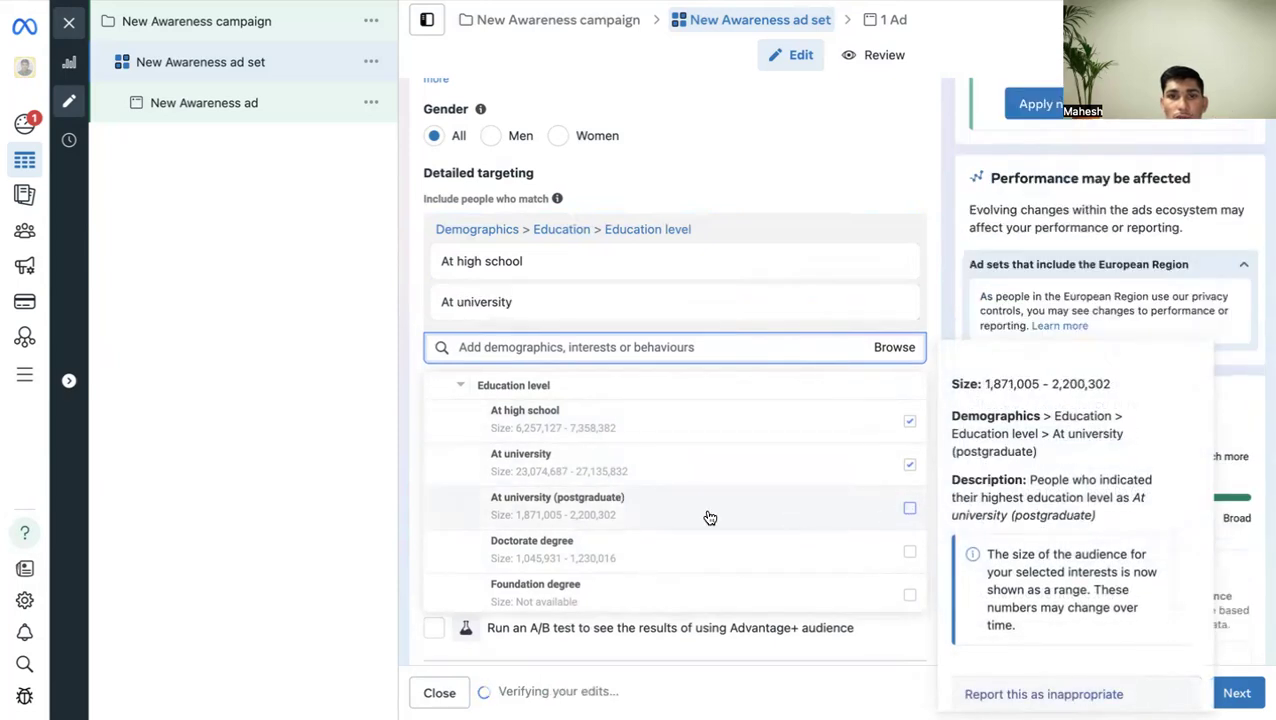
scroll(650, 505, "down", 1)
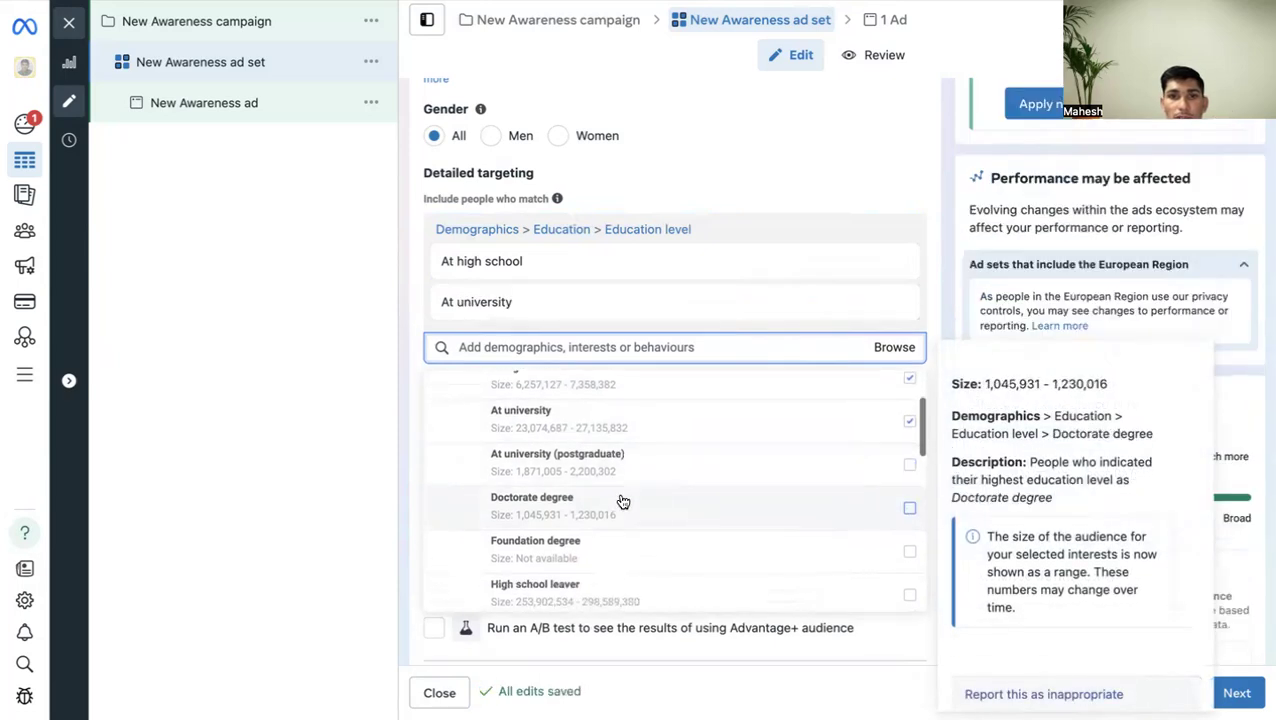
left_click(910, 470)
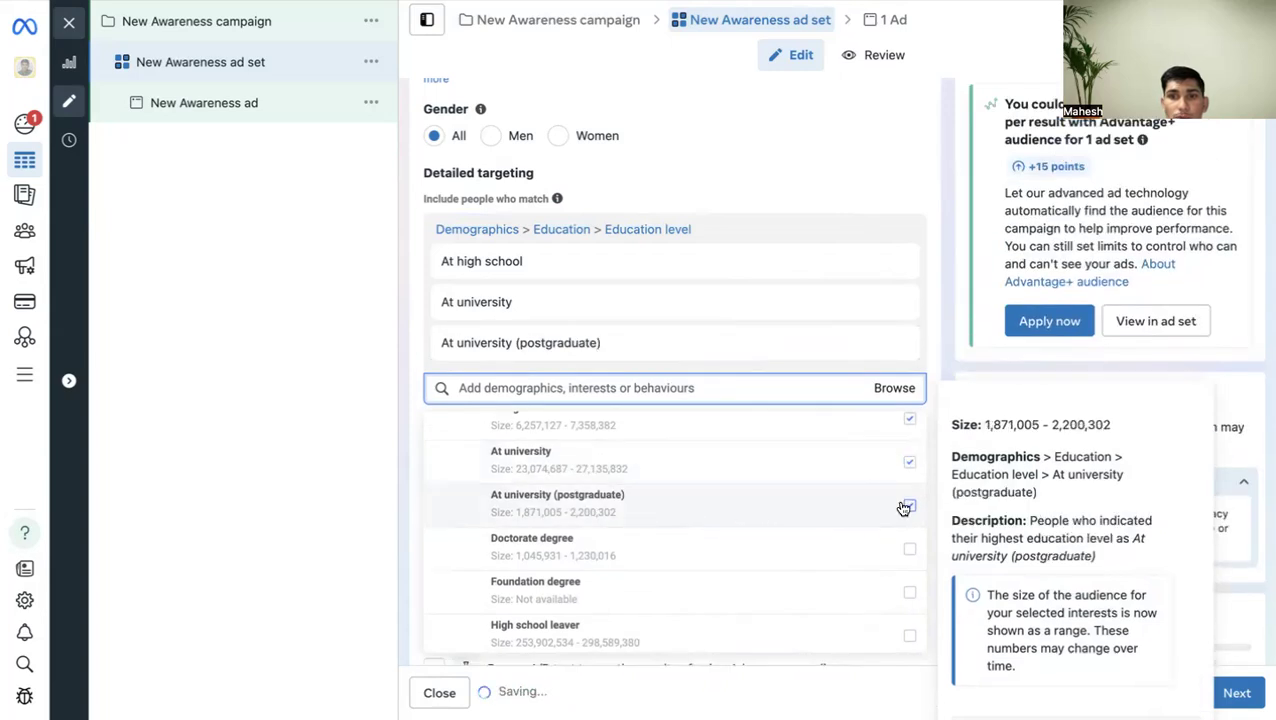
Collapse the Education categories and look through the Life events options under Demographics.
scroll(684, 507, "up", 2)
scroll(484, 433, "down", 1)
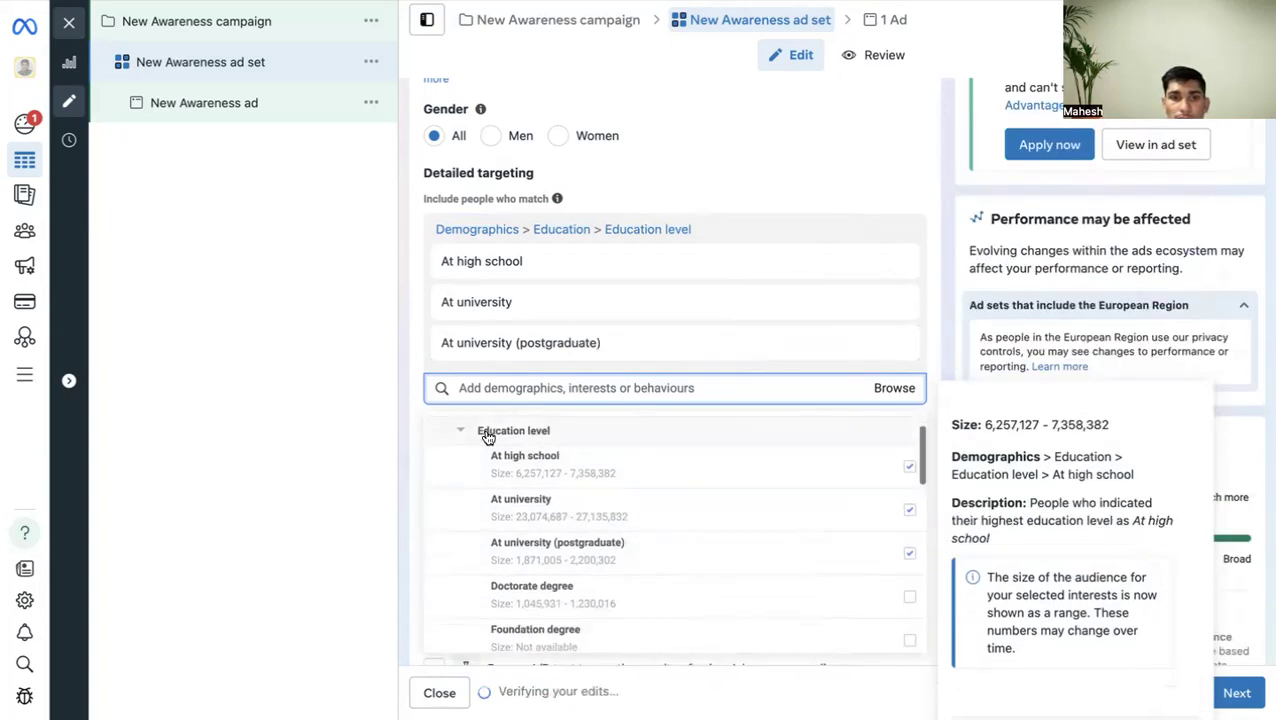
scroll(555, 476, "up", 1)
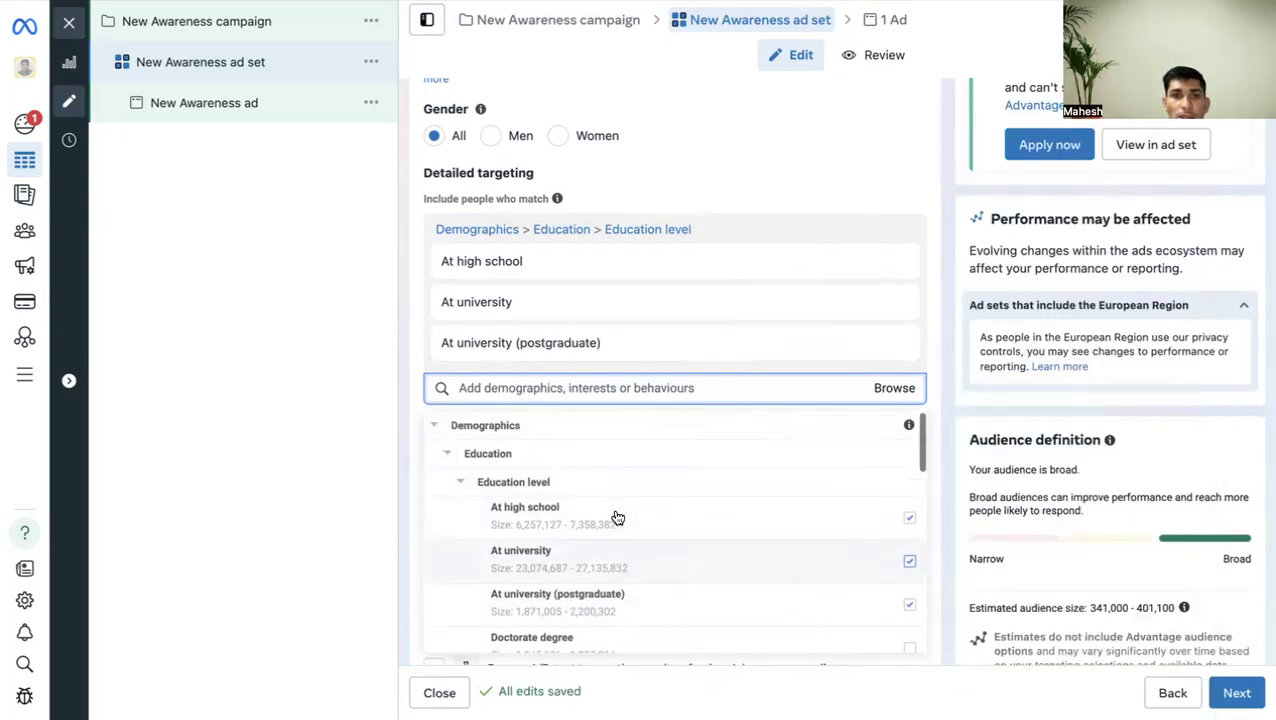
left_click(460, 482)
left_click(449, 428)
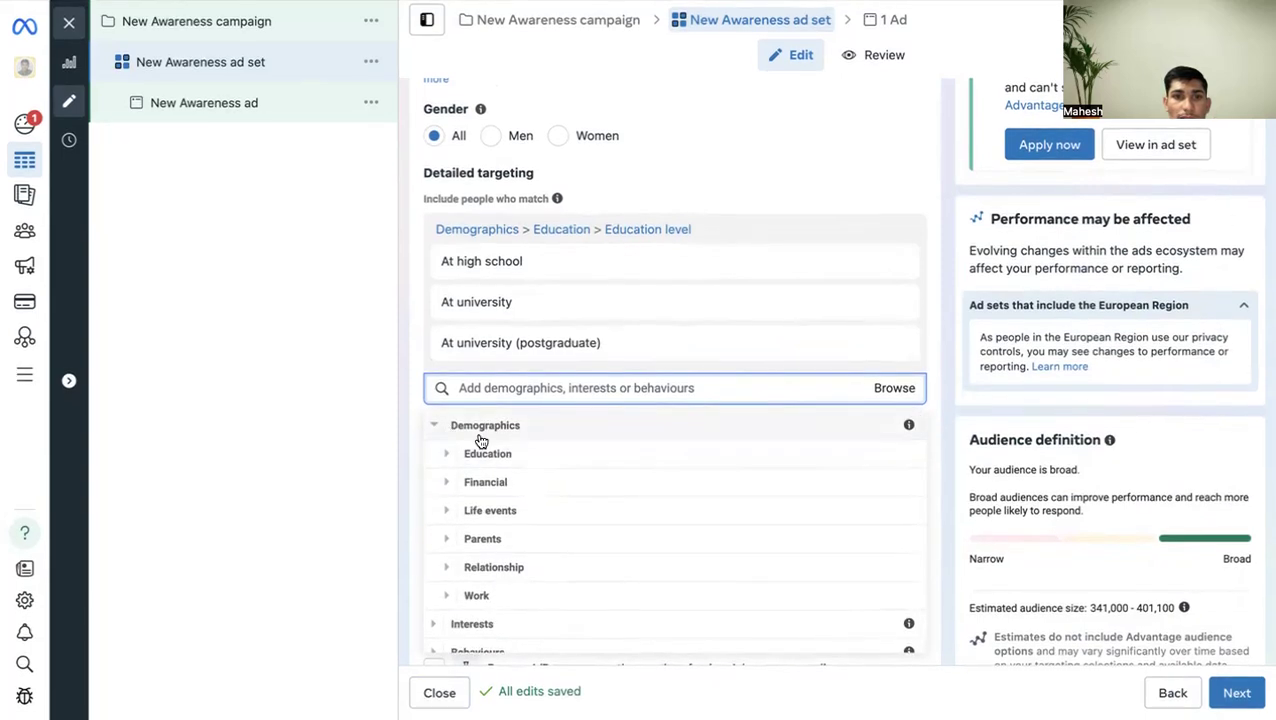
scroll(510, 444, "down", 1)
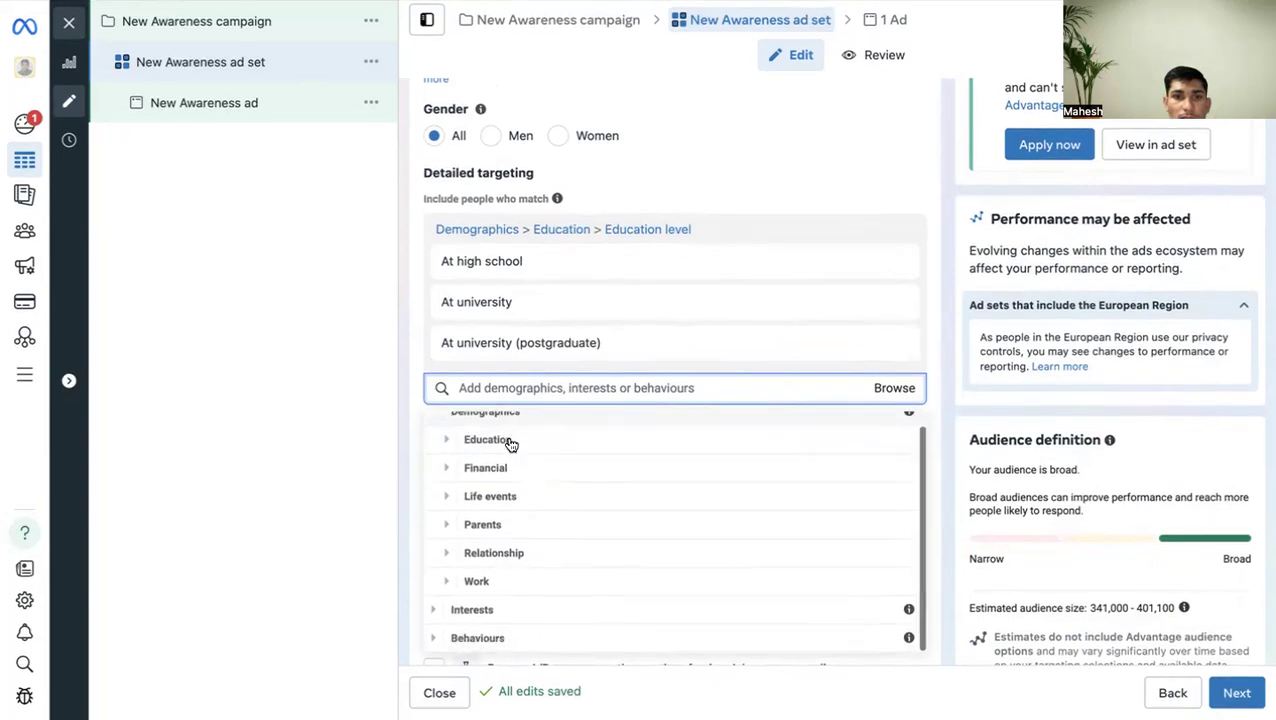
left_click(449, 497)
scroll(615, 509, "down", 1)
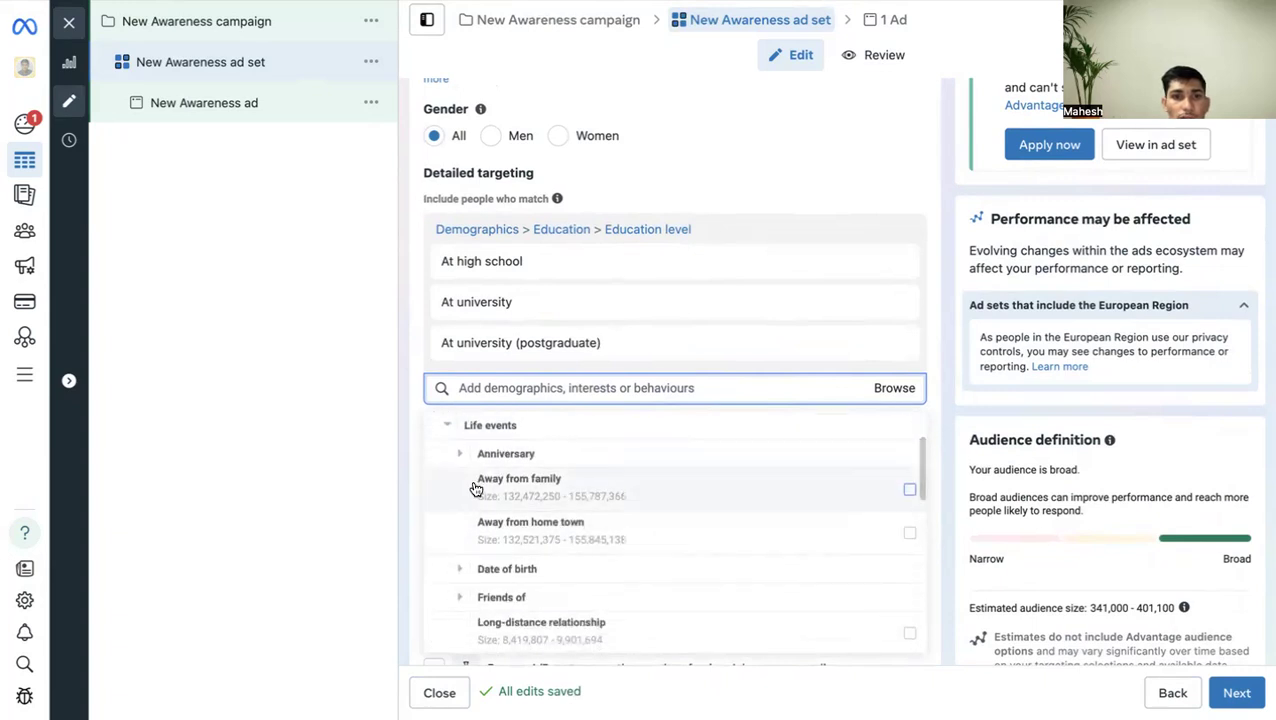
scroll(524, 504, "up", 1)
scroll(609, 521, "down", 1)
scroll(495, 490, "up", 1)
scroll(530, 510, "down", 1)
Expand Date of birth under Life events and read the description of the Upcoming birthday option.
mouse_move(483, 517)
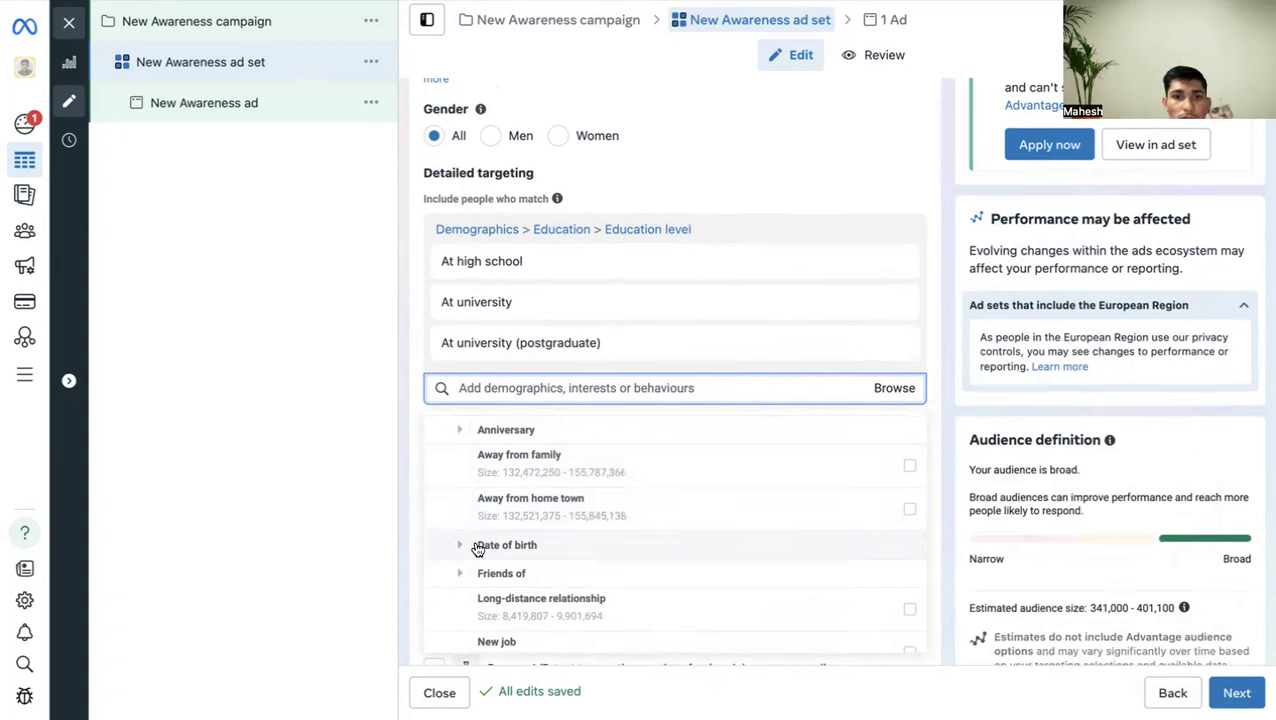
left_click(463, 549)
scroll(578, 513, "down", 2)
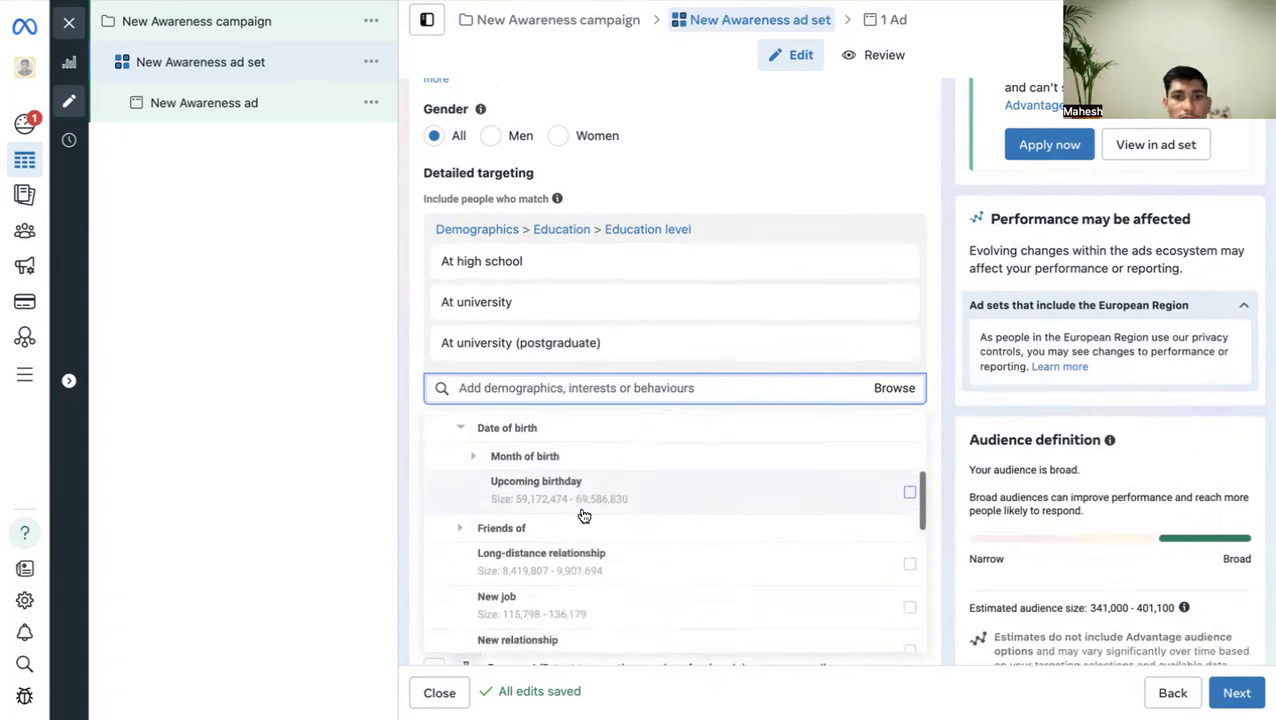
mouse_move(580, 500)
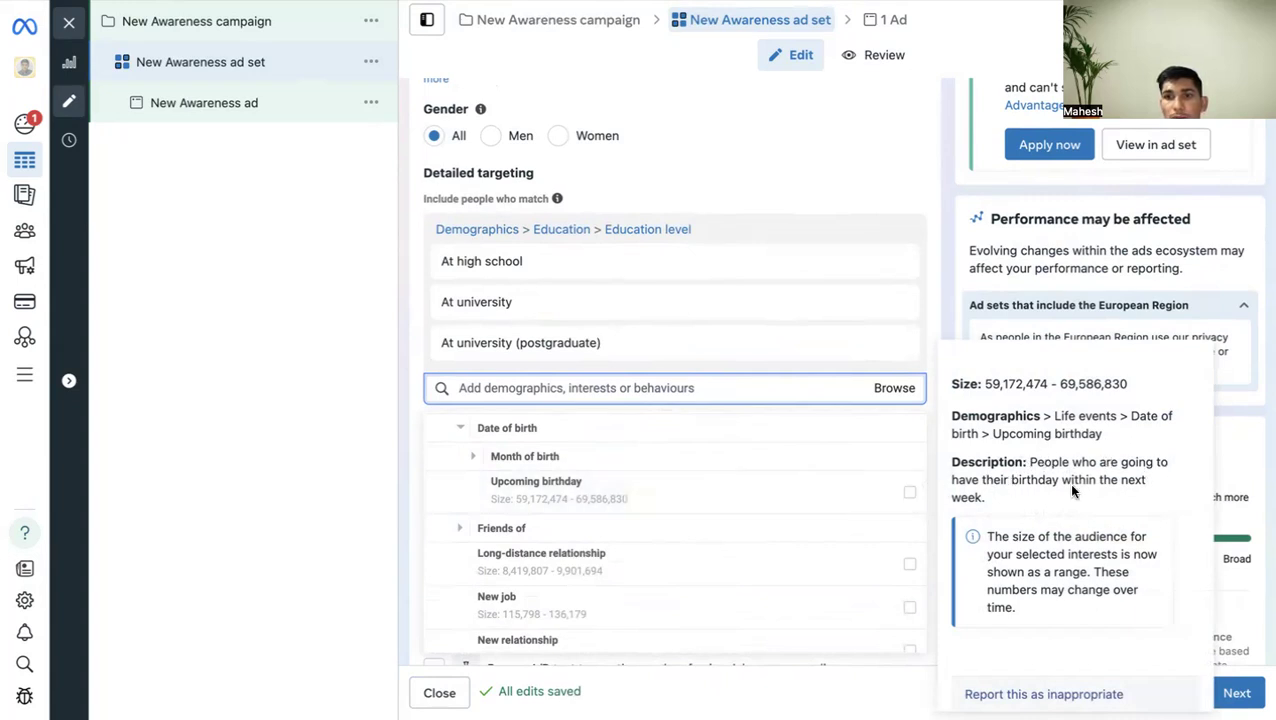
Read the description of the Upcoming birthday option under Date of birth and add it to the detailed targeting.
left_click_drag(1061, 481, 1089, 500)
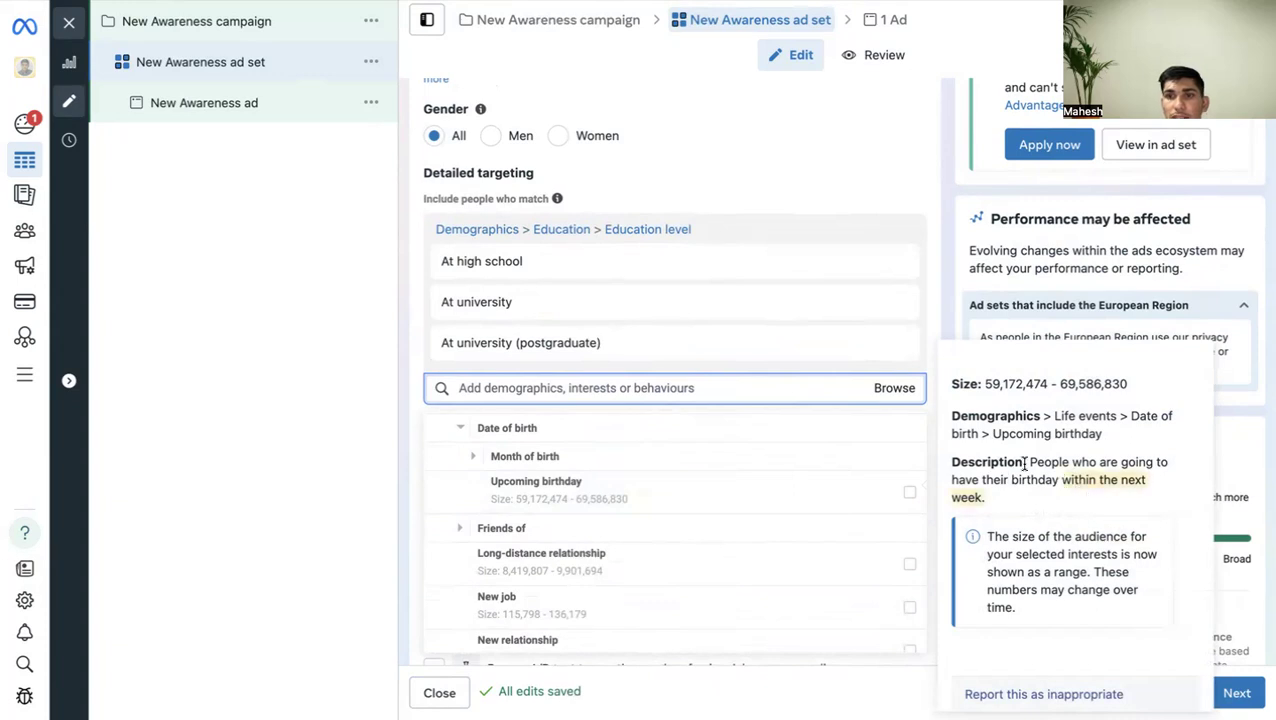
left_click_drag(1031, 461, 1034, 479)
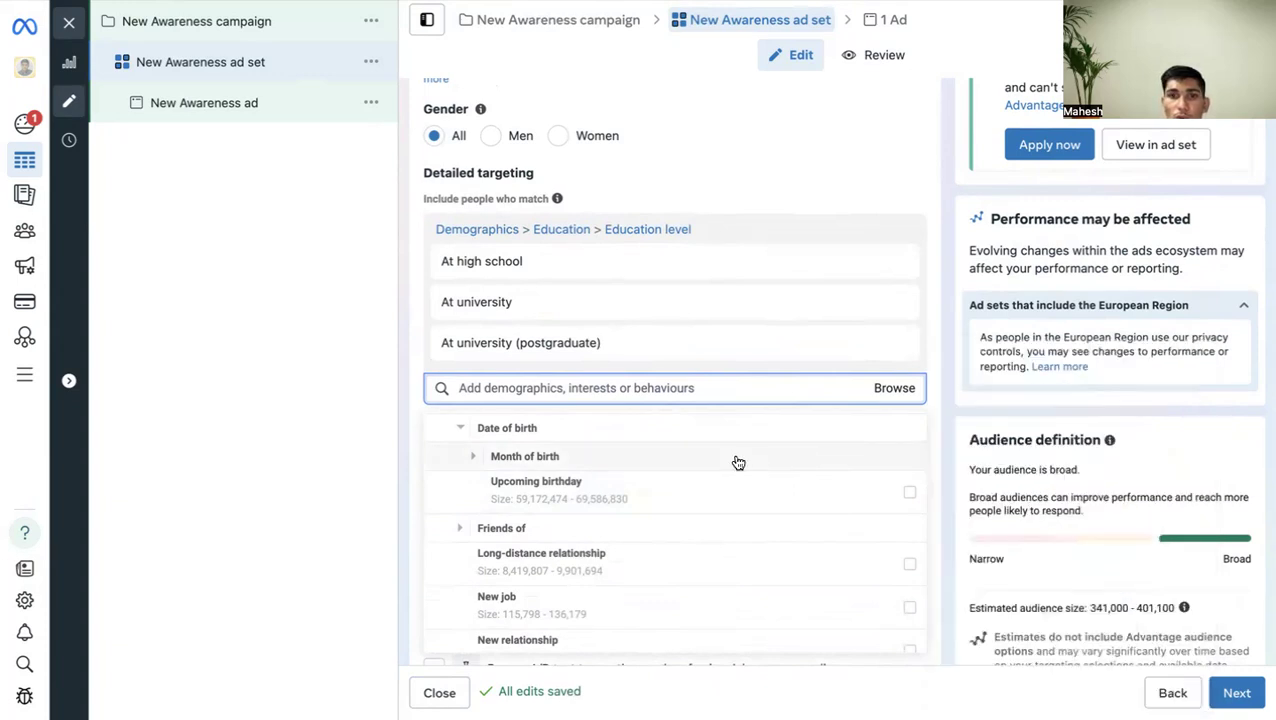
left_click(910, 495)
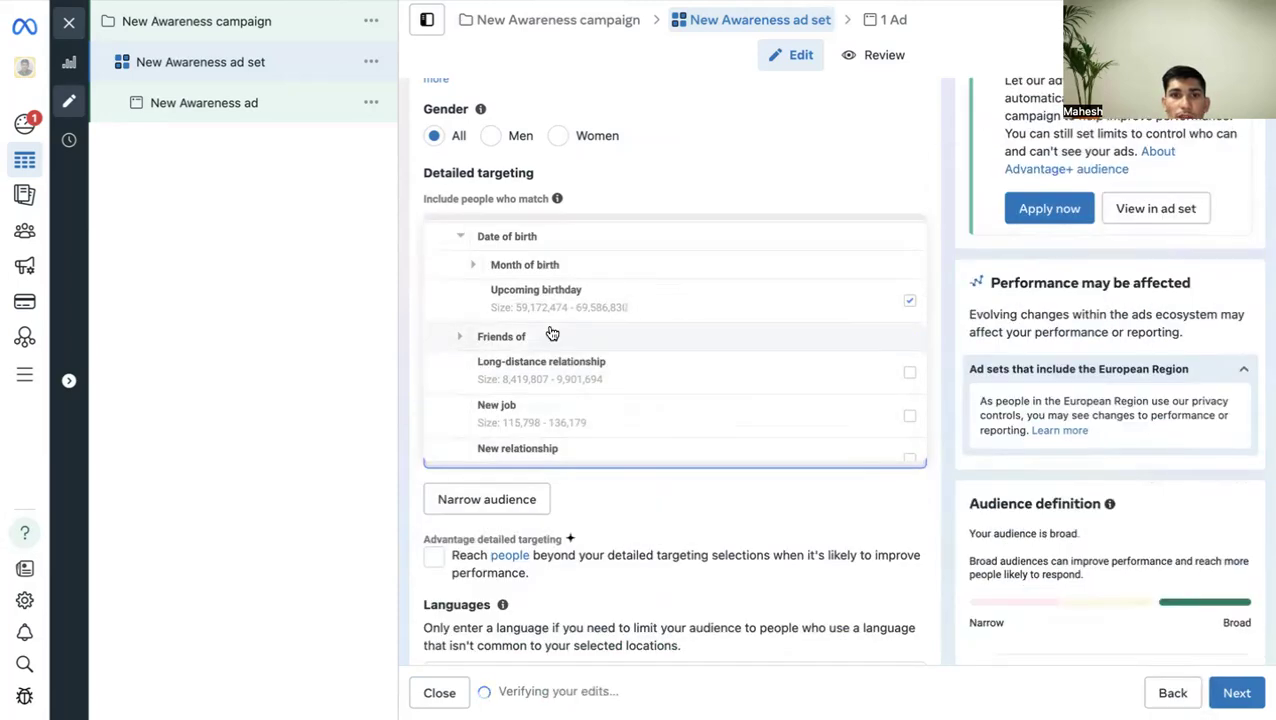
Expand Month of birth under Date of birth and add Birthday in April to the detailed targeting.
scroll(530, 338, "up", 1)
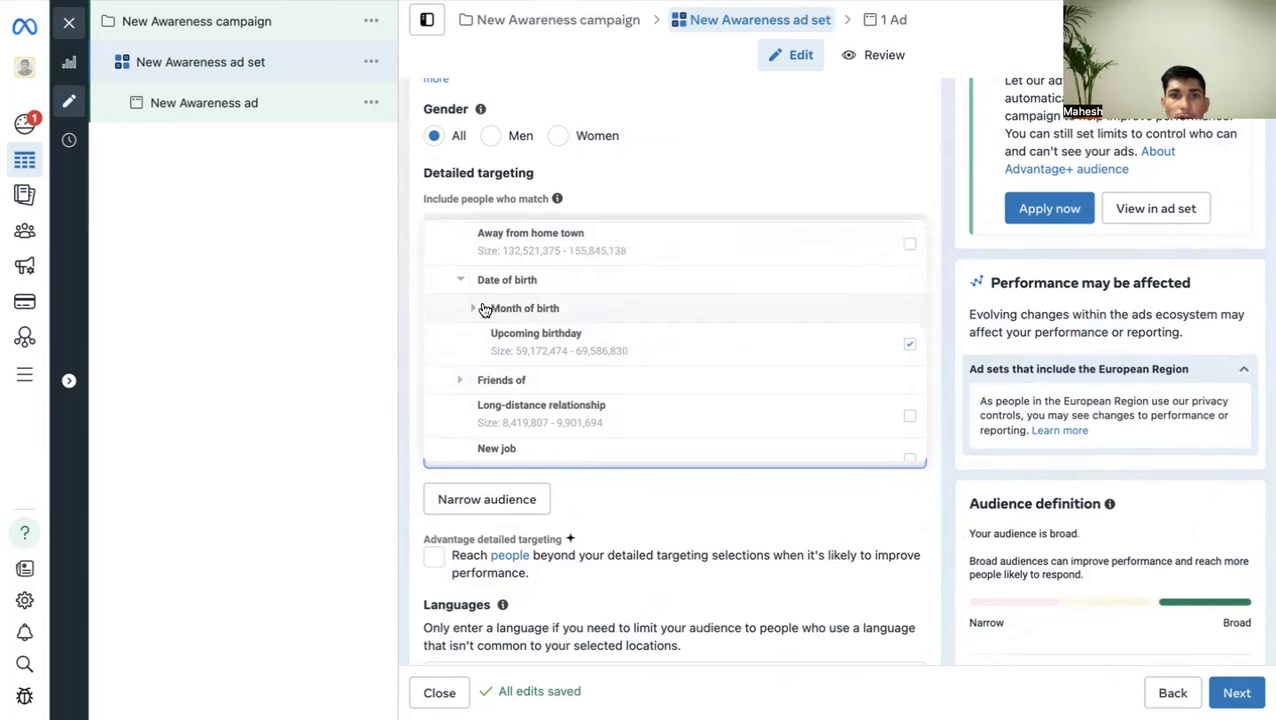
left_click(477, 309)
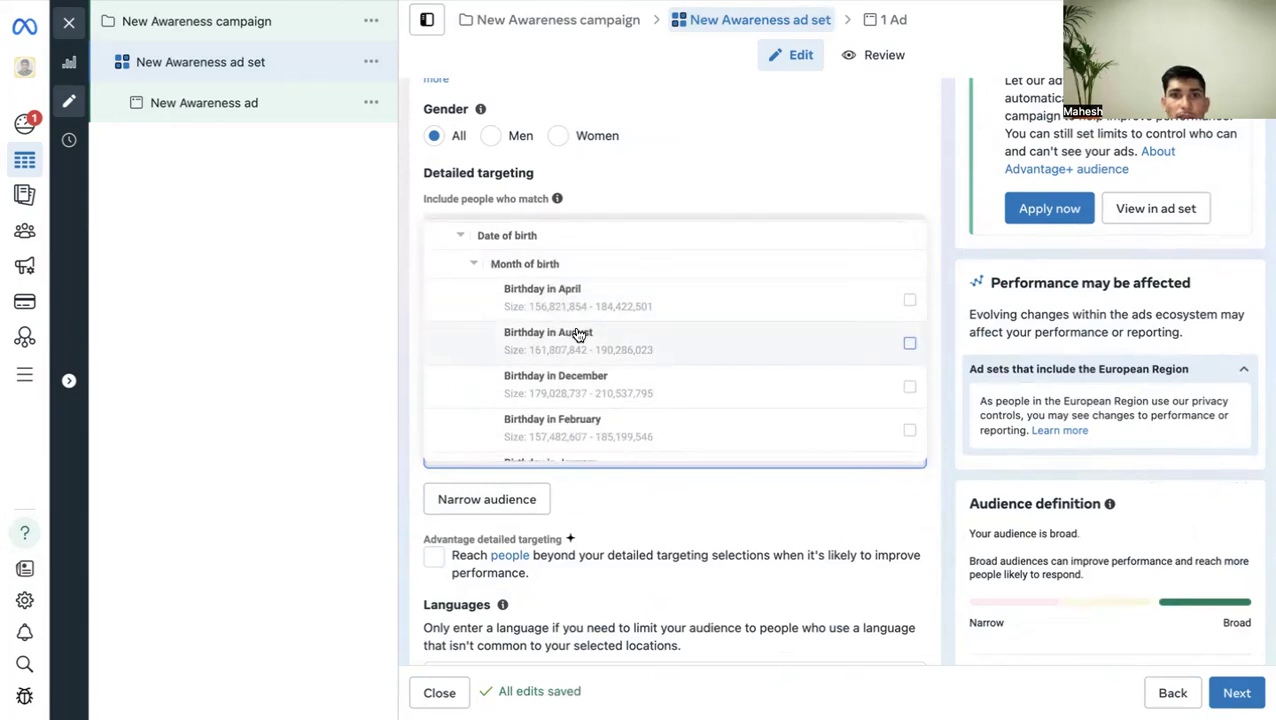
scroll(621, 387, "down", 3)
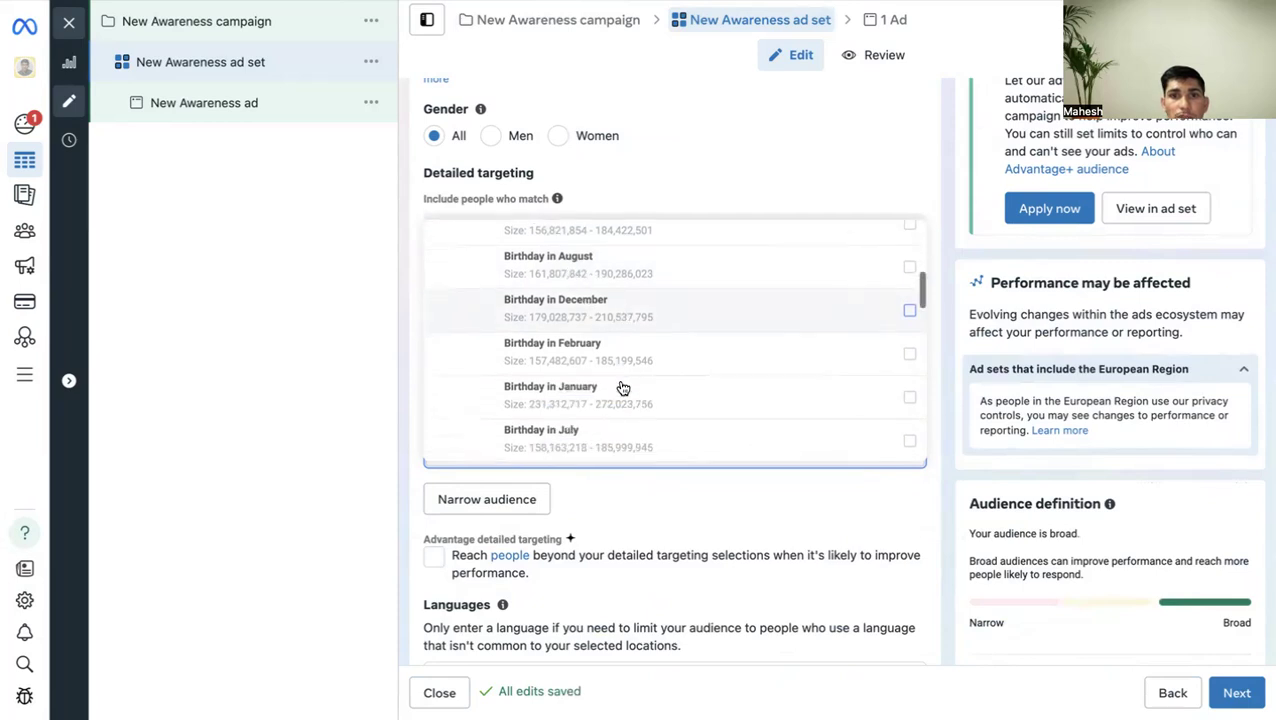
scroll(621, 387, "down", 5)
scroll(621, 387, "up", 2)
scroll(621, 387, "up", 5)
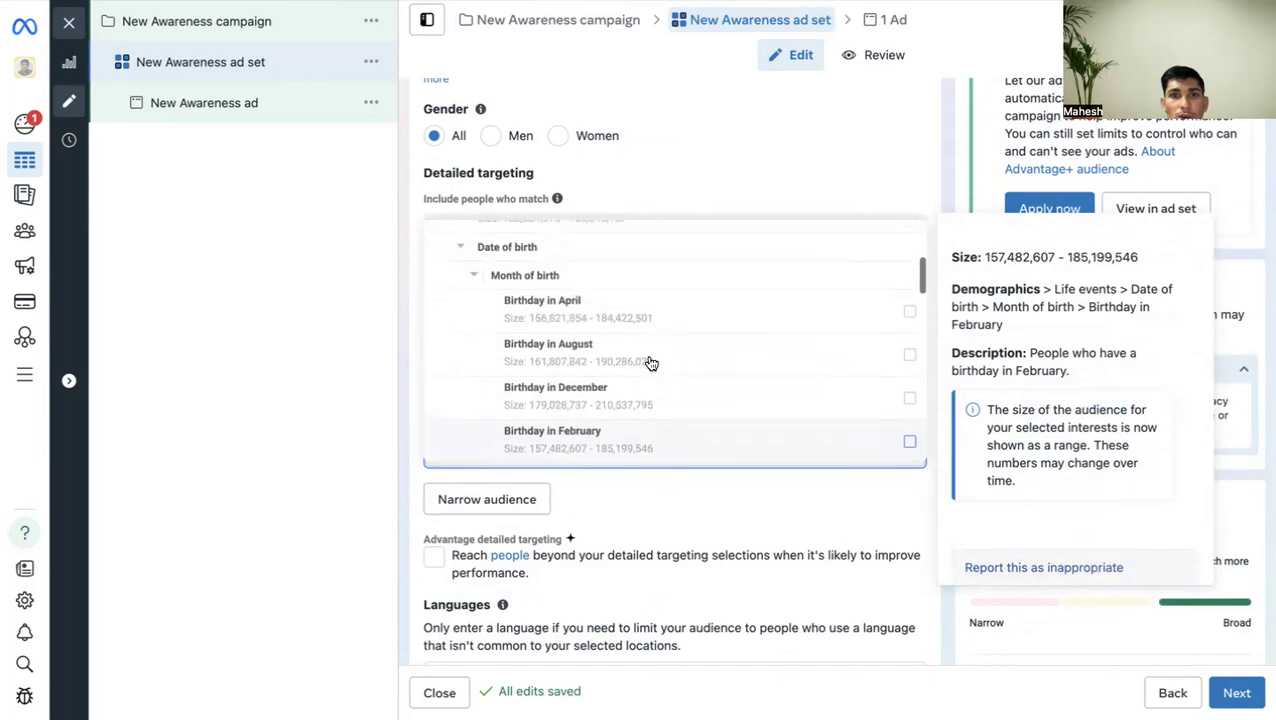
scroll(590, 320, "down", 1)
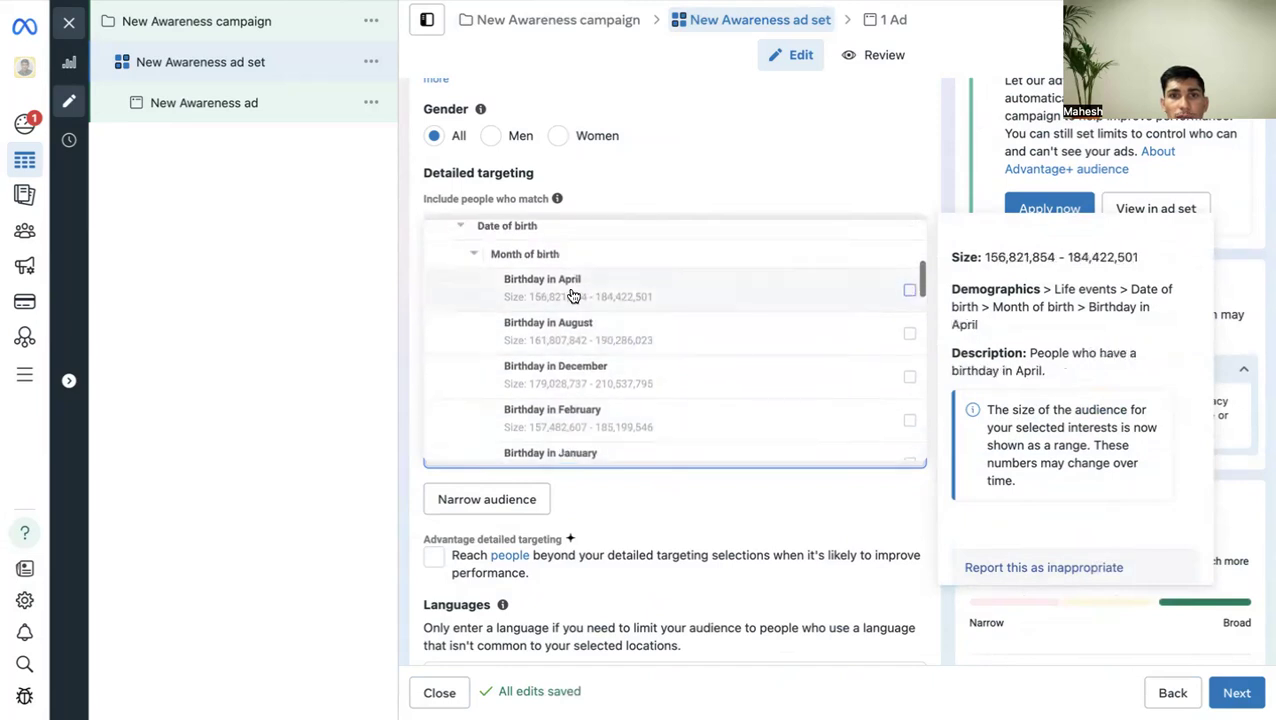
left_click(910, 293)
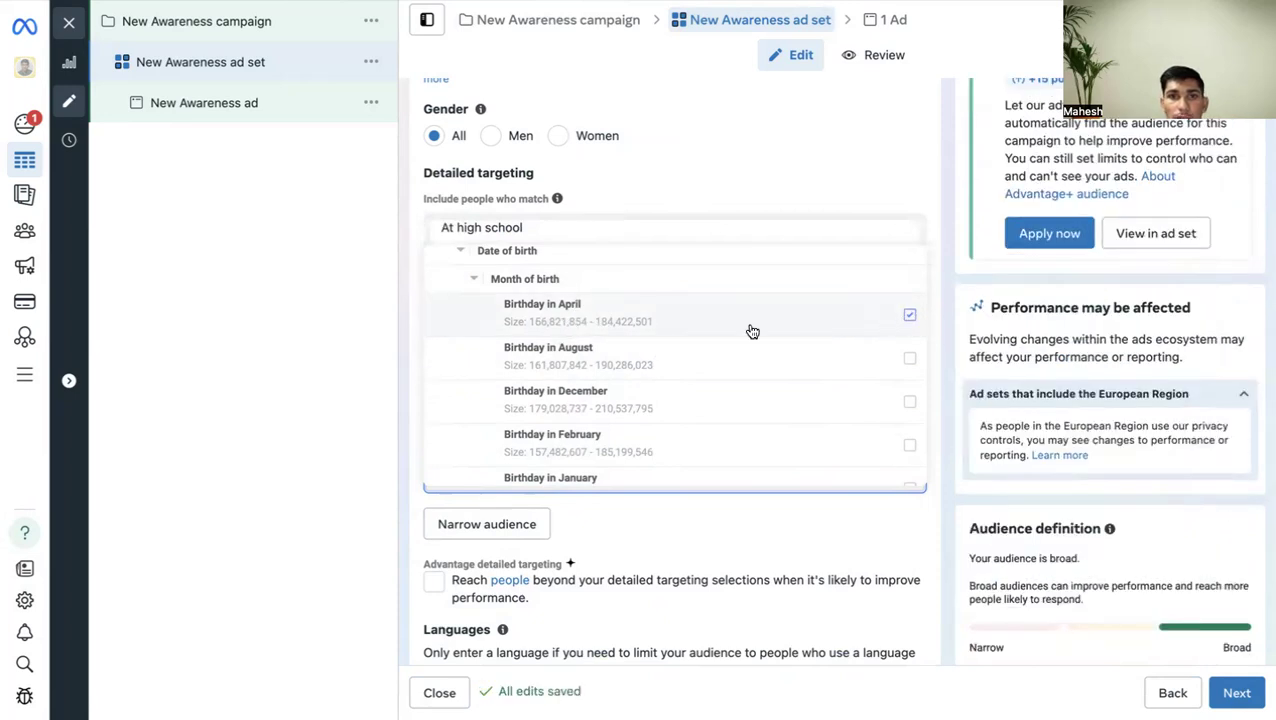
Add Birthday in May from the Month of birth options to the detailed targeting.
scroll(669, 375, "down", 5)
scroll(669, 375, "down", 1)
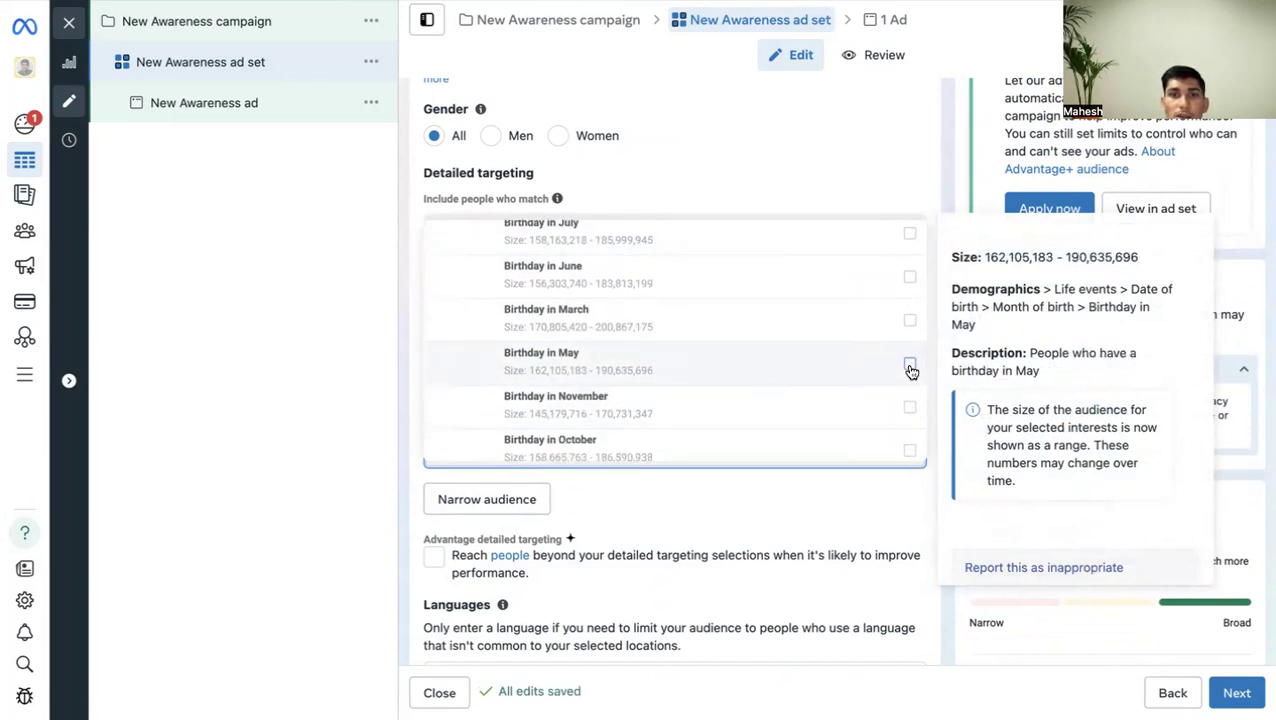
left_click(910, 365)
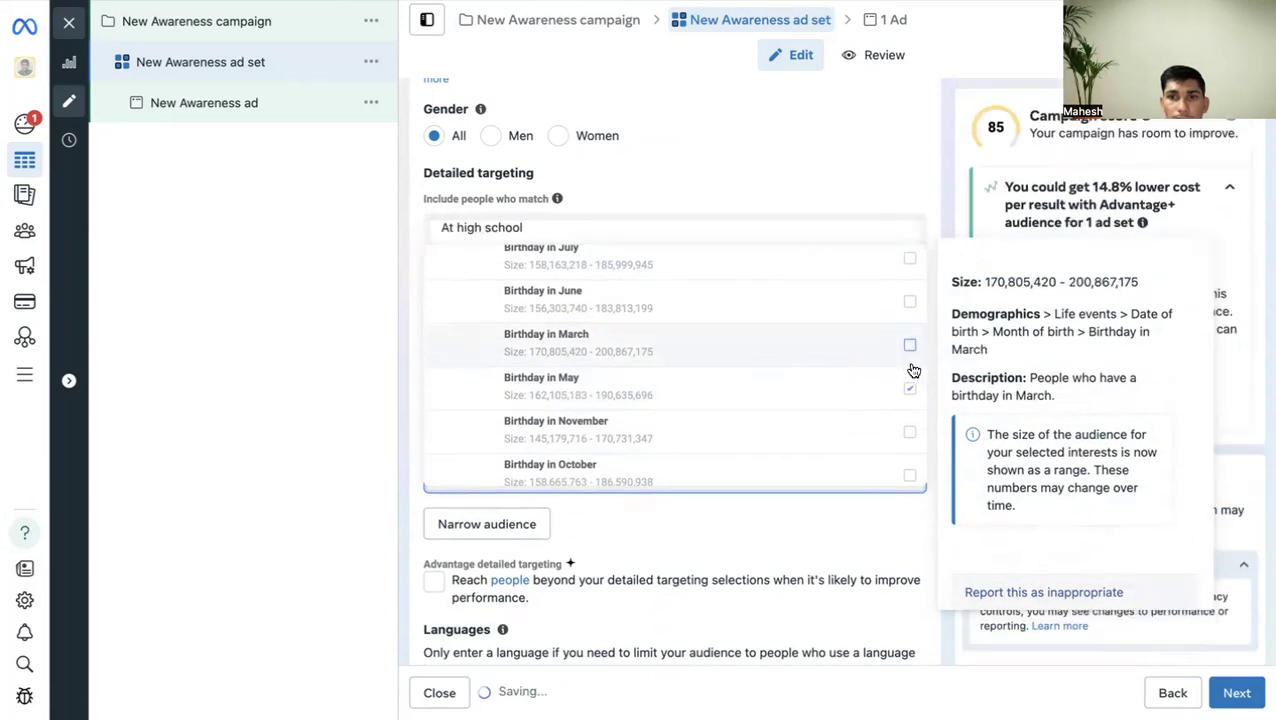
Collapse the Life events group within the Demographics targeting options.
scroll(713, 388, "up", 5)
scroll(707, 409, "down", 2)
scroll(707, 410, "up", 2)
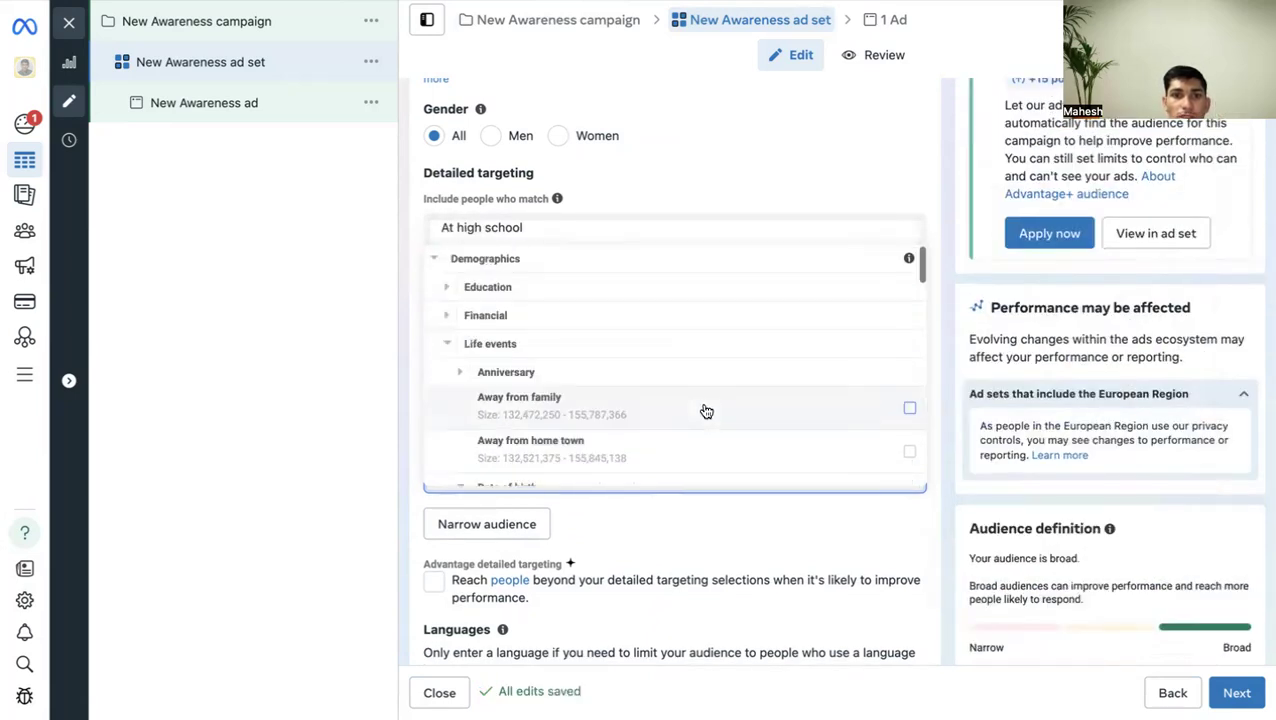
left_click(448, 345)
Examine the Relationship status options under Demographics > Relationship and collapse that list.
scroll(556, 385, "down", 1)
scroll(595, 373, "up", 1)
scroll(595, 373, "down", 1)
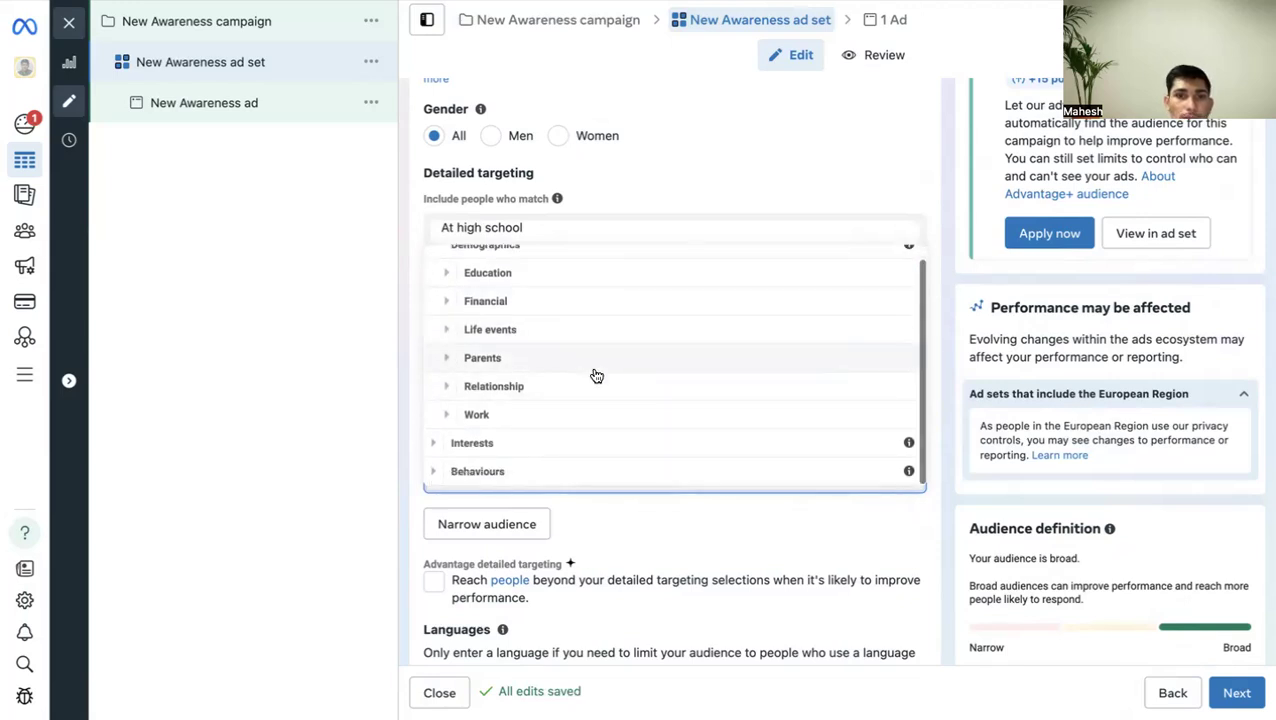
left_click(485, 390)
left_click(462, 390)
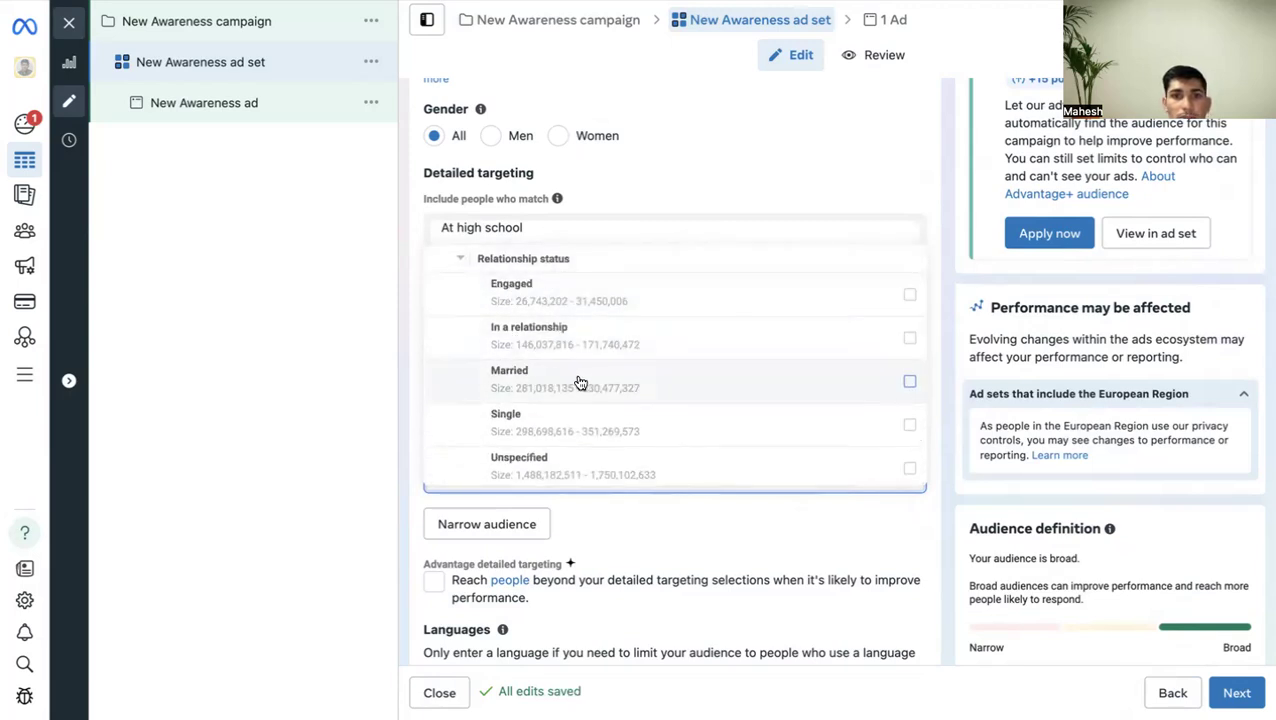
scroll(590, 382, "down", 1)
scroll(567, 367, "up", 3)
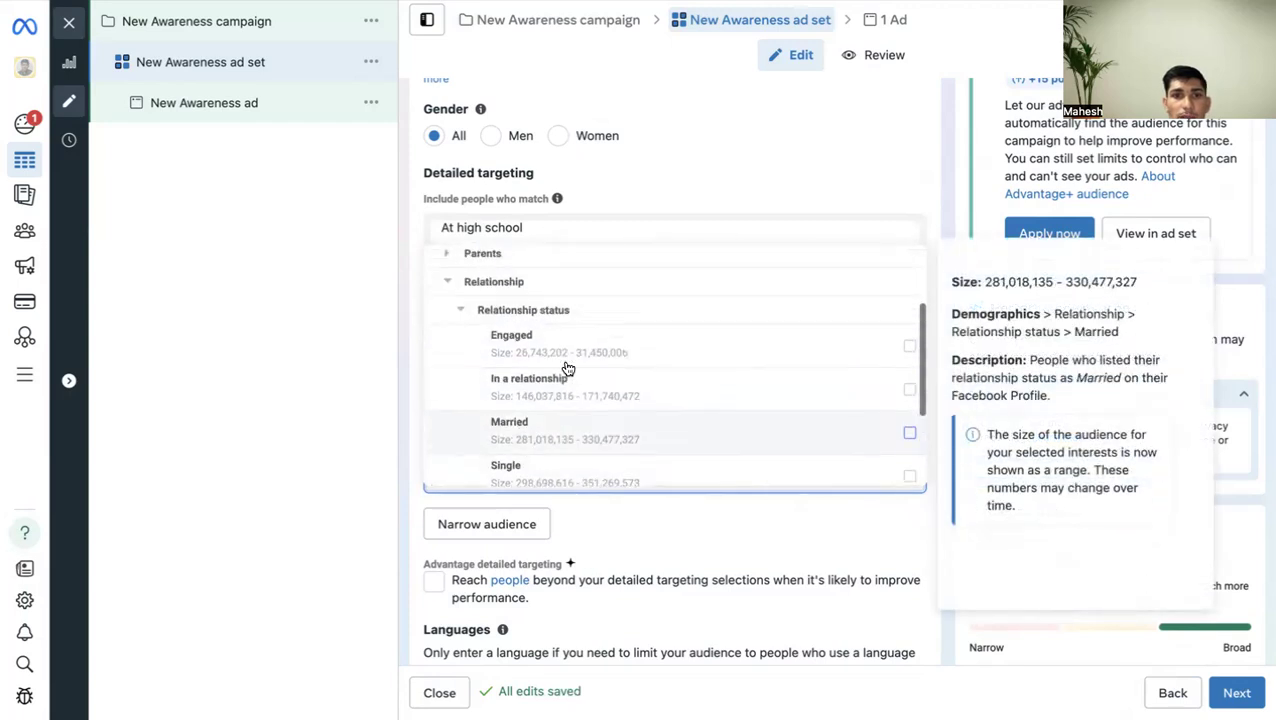
left_click(465, 317)
scroll(567, 367, "up", 2)
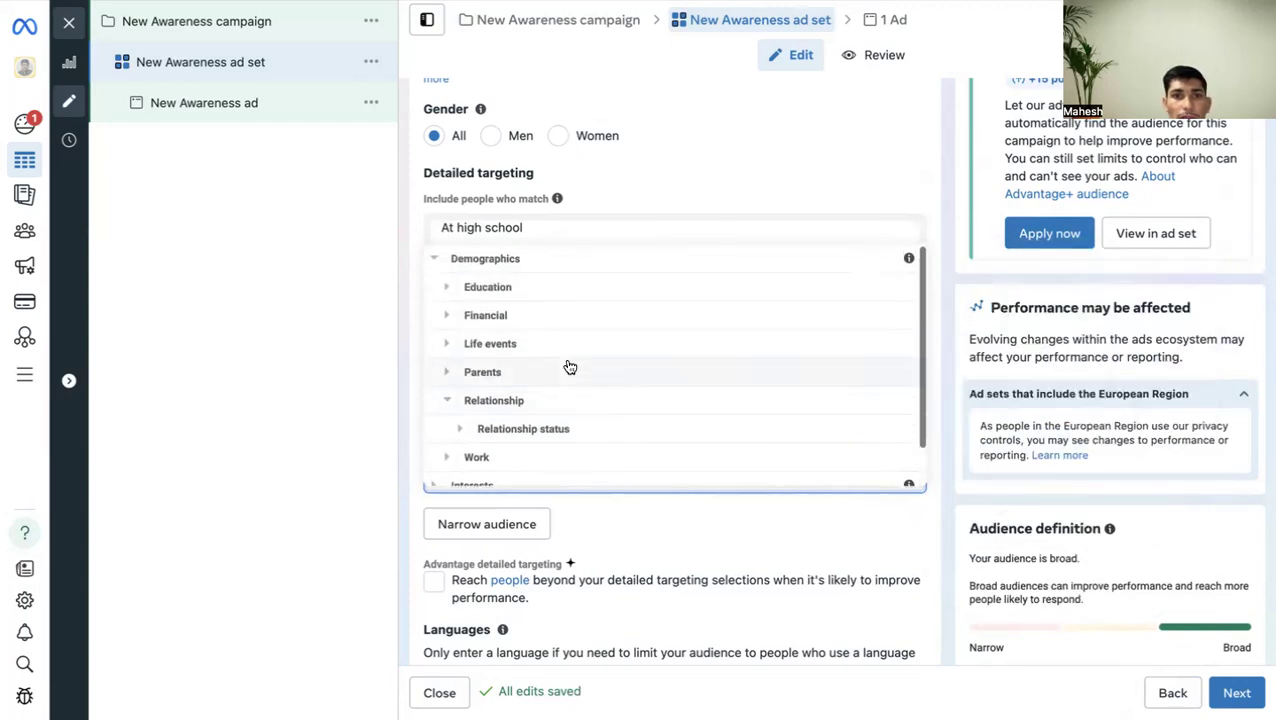
Collapse the Demographics category so only the main targeting categories are listed.
left_click(437, 262)
scroll(573, 371, "up", 1)
scroll(708, 394, "down", 1)
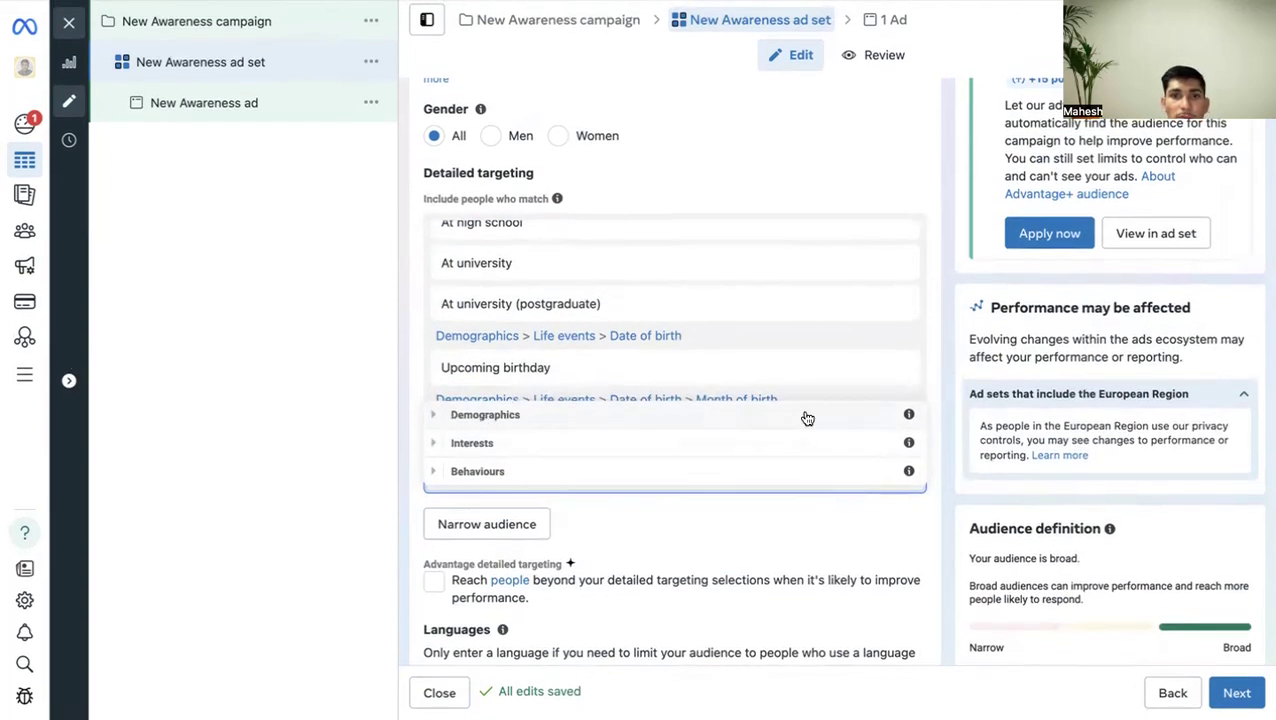
left_click(433, 415)
left_click(434, 258)
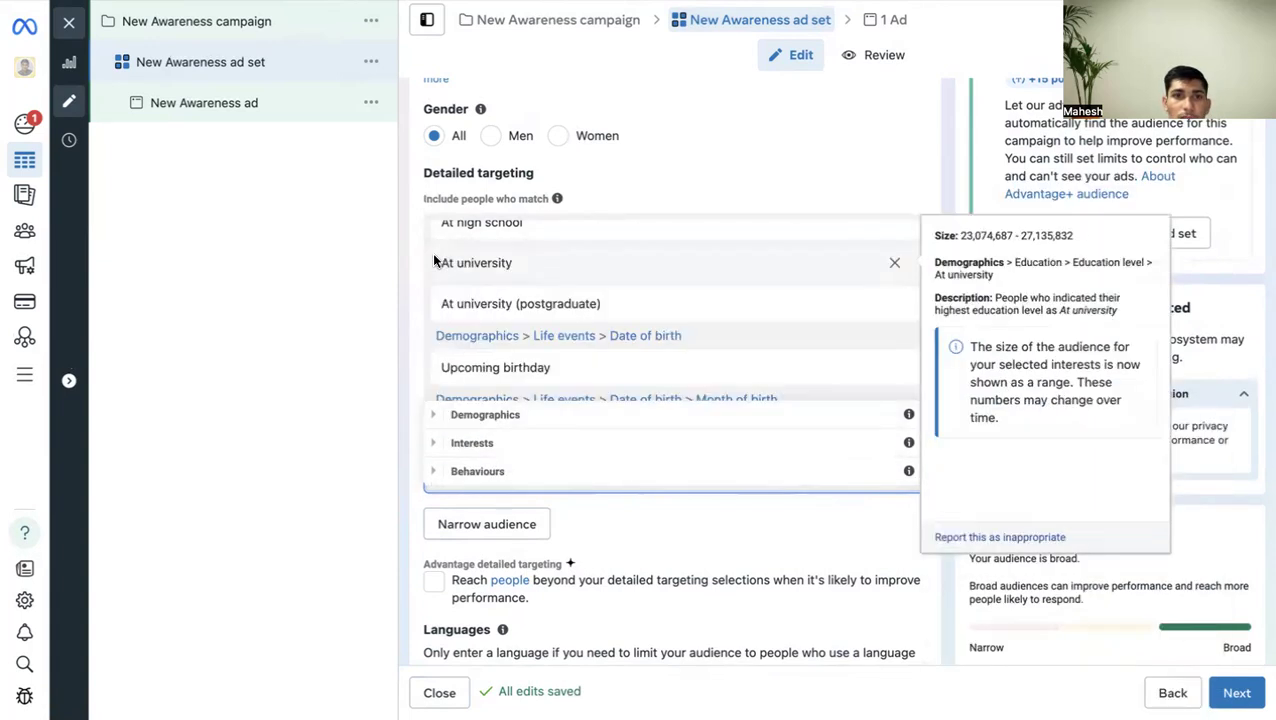
Look through the Interests category, briefly expand Entertainment (leisure), and collapse Interests again.
left_click(435, 444)
scroll(509, 405, "down", 1)
scroll(560, 390, "up", 2)
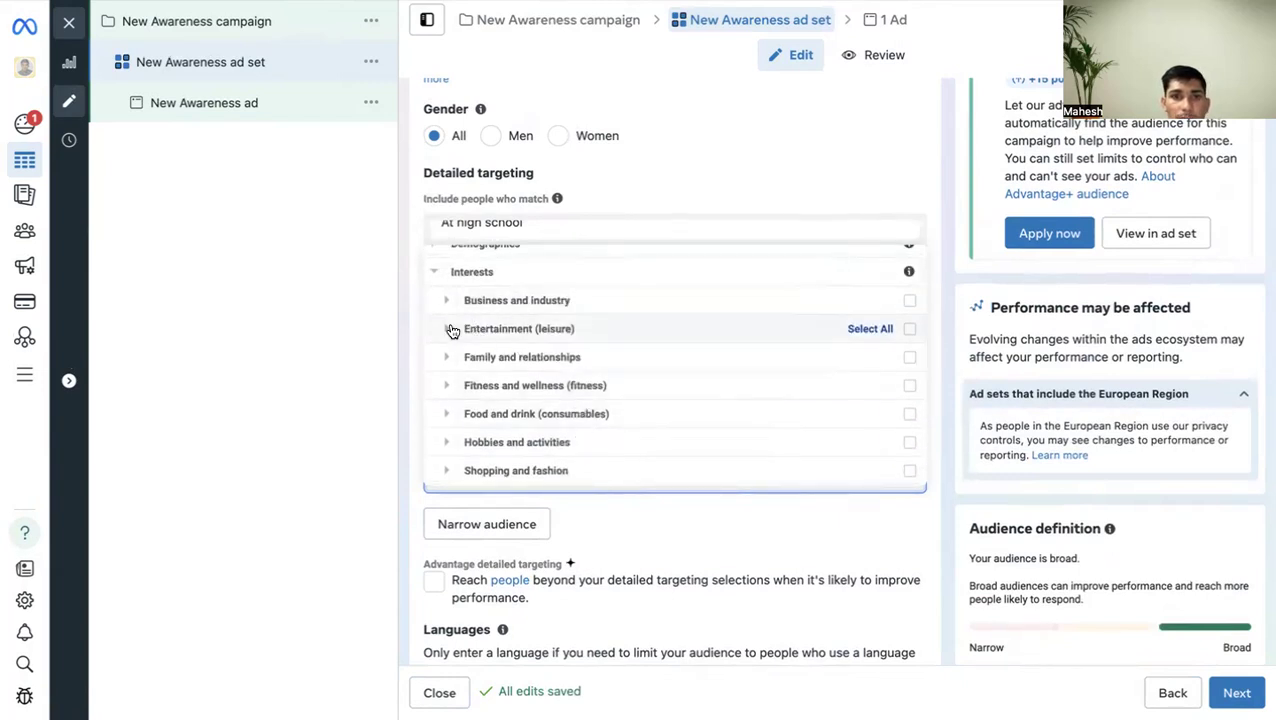
left_click(452, 330)
left_click(456, 286)
scroll(500, 380, "up", 1)
left_click(435, 292)
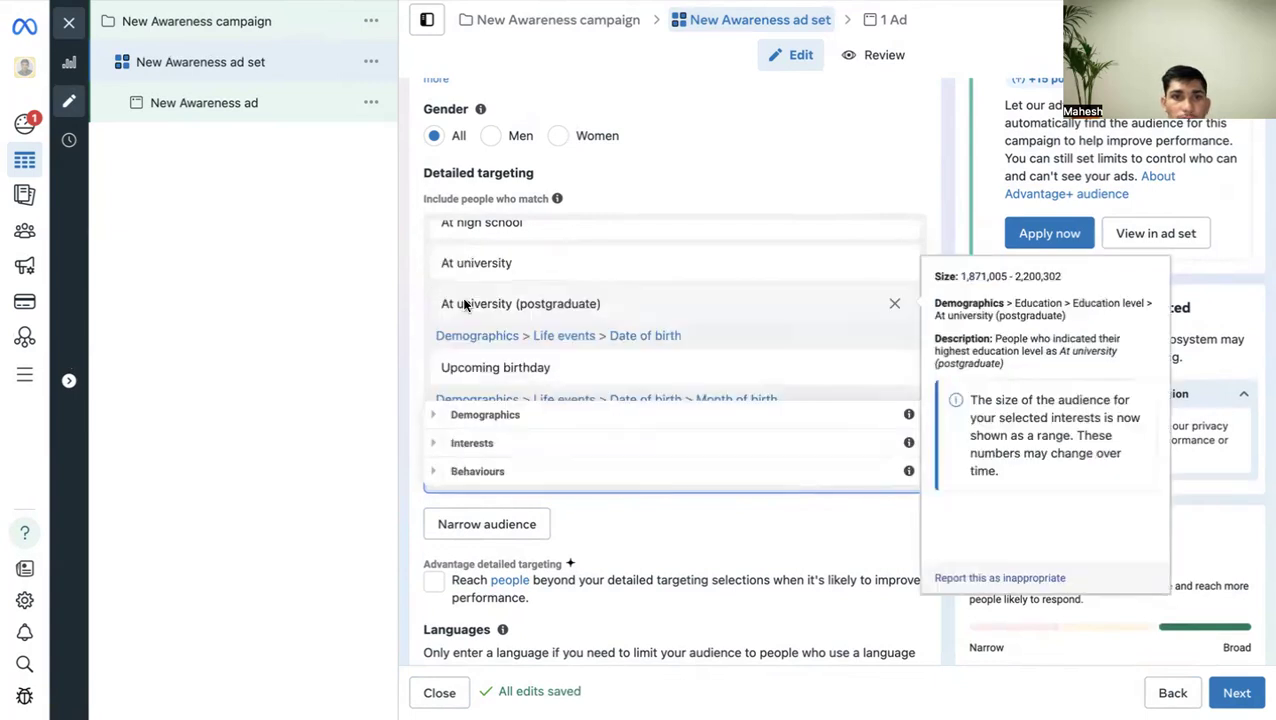
Reopen Interests to review its categories and the subcategories of Entertainment (leisure), collapsing that group when done.
left_click(437, 443)
scroll(544, 380, "down", 2)
scroll(544, 384, "up", 2)
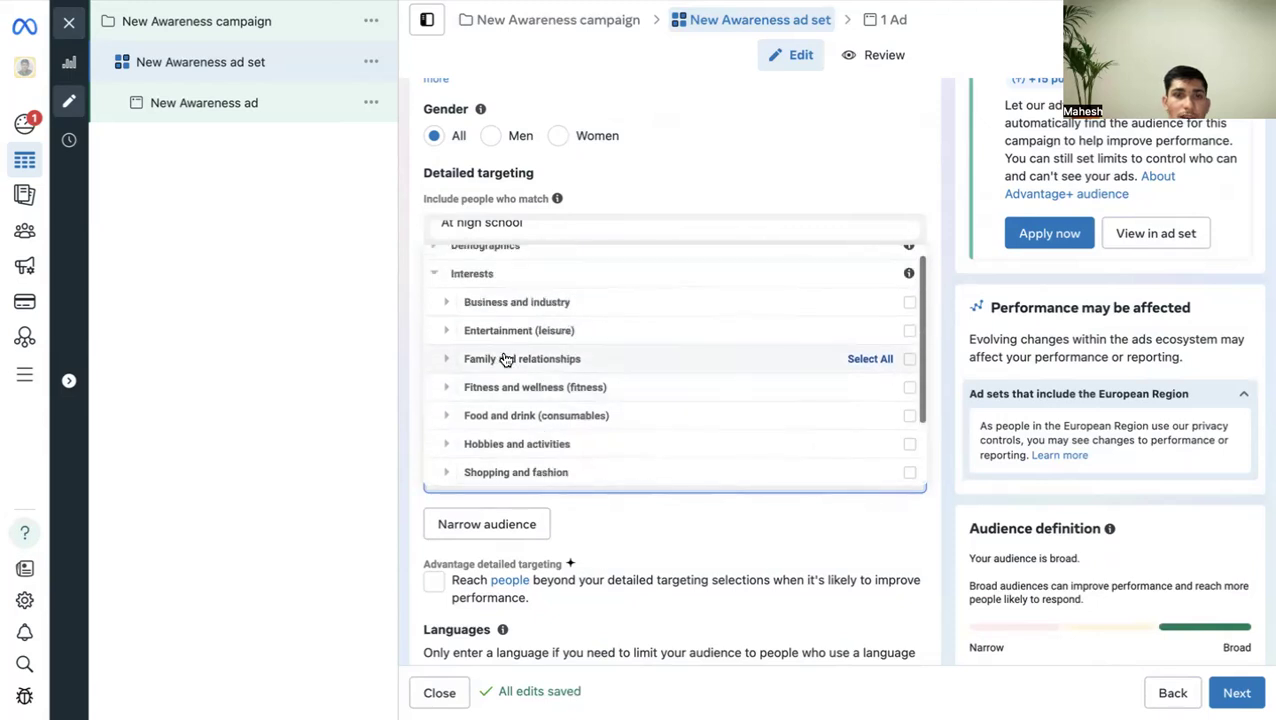
scroll(510, 352, "up", 1)
scroll(699, 185, "down", 2)
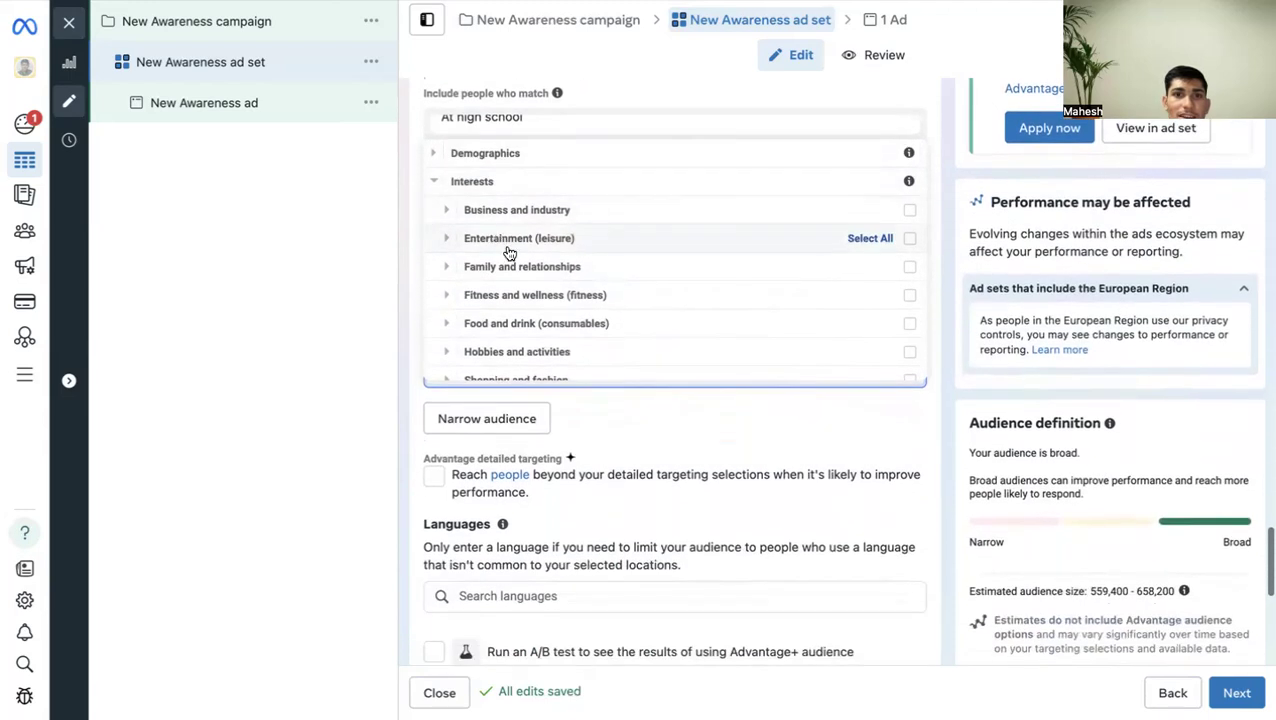
scroll(520, 280, "down", 1)
scroll(524, 258, "up", 1)
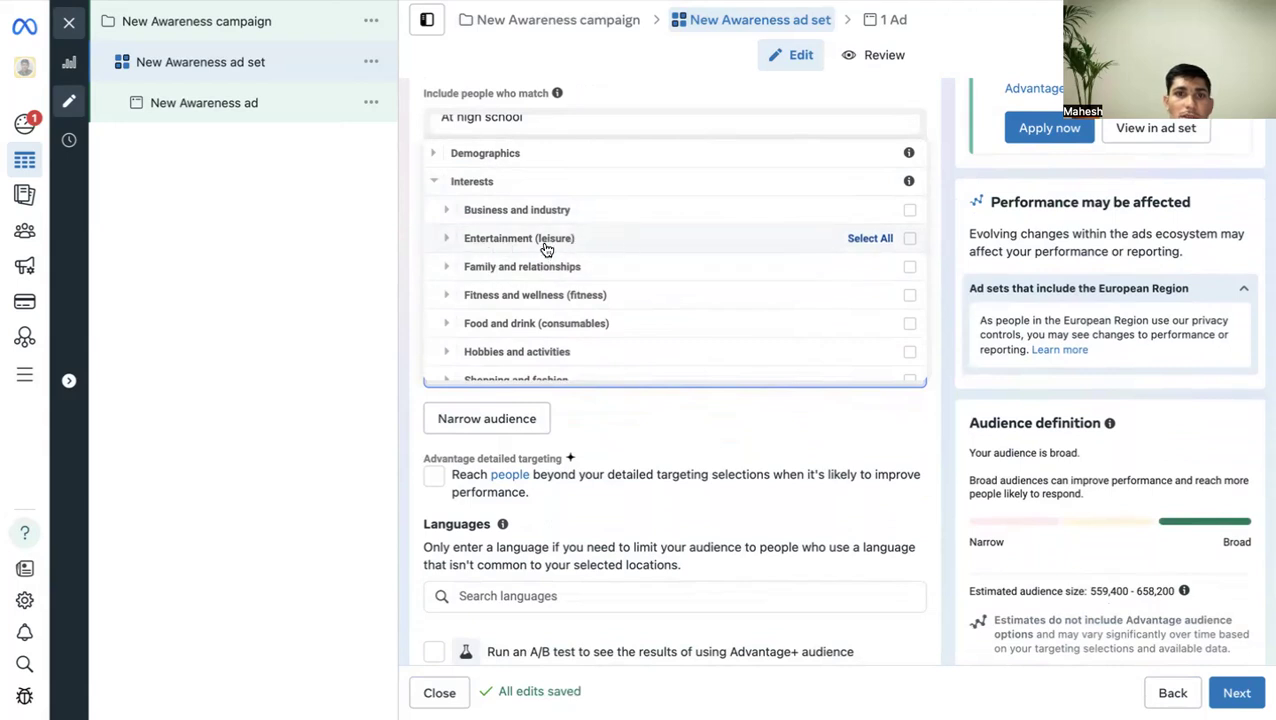
left_click(446, 240)
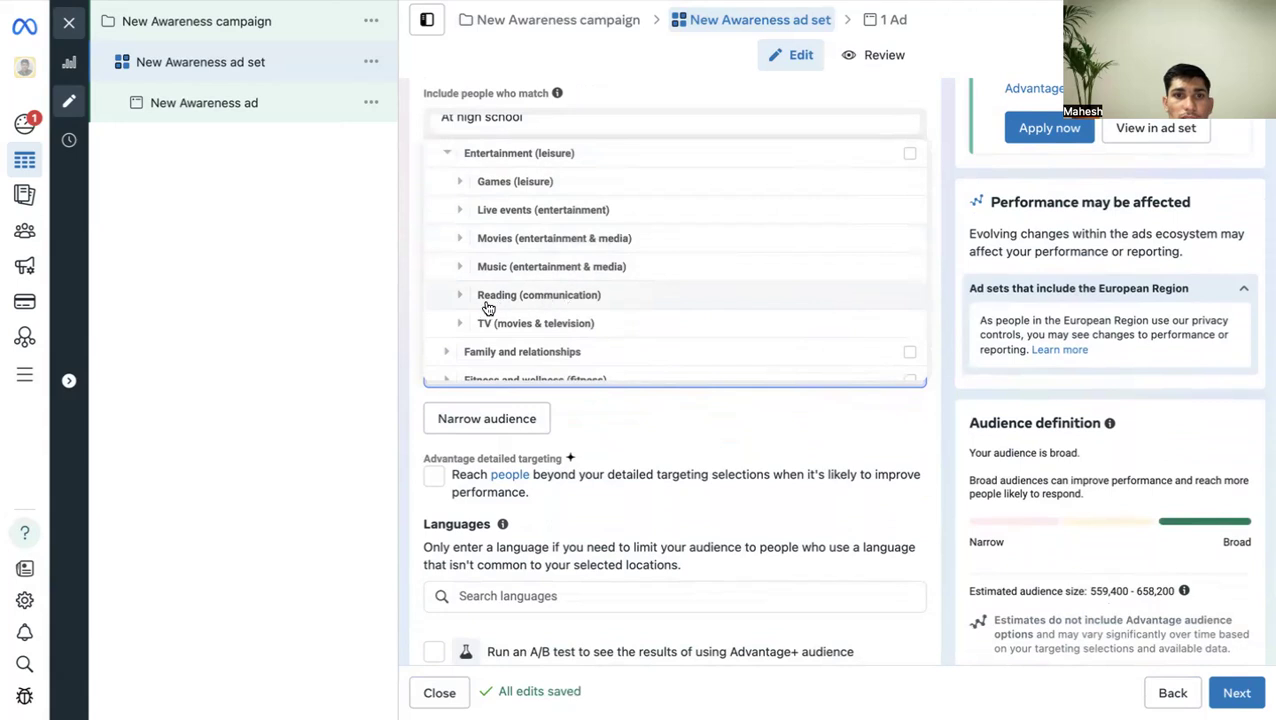
scroll(520, 205, "up", 1)
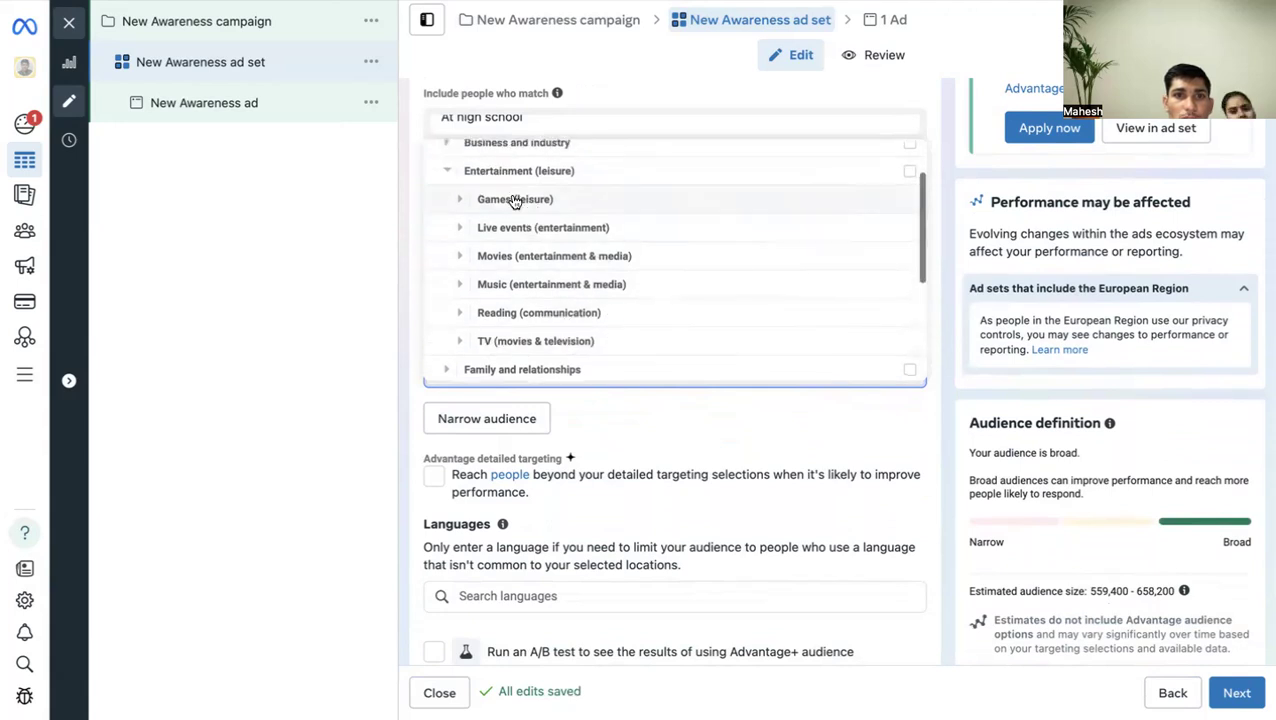
left_click(448, 174)
scroll(470, 230, "up", 1)
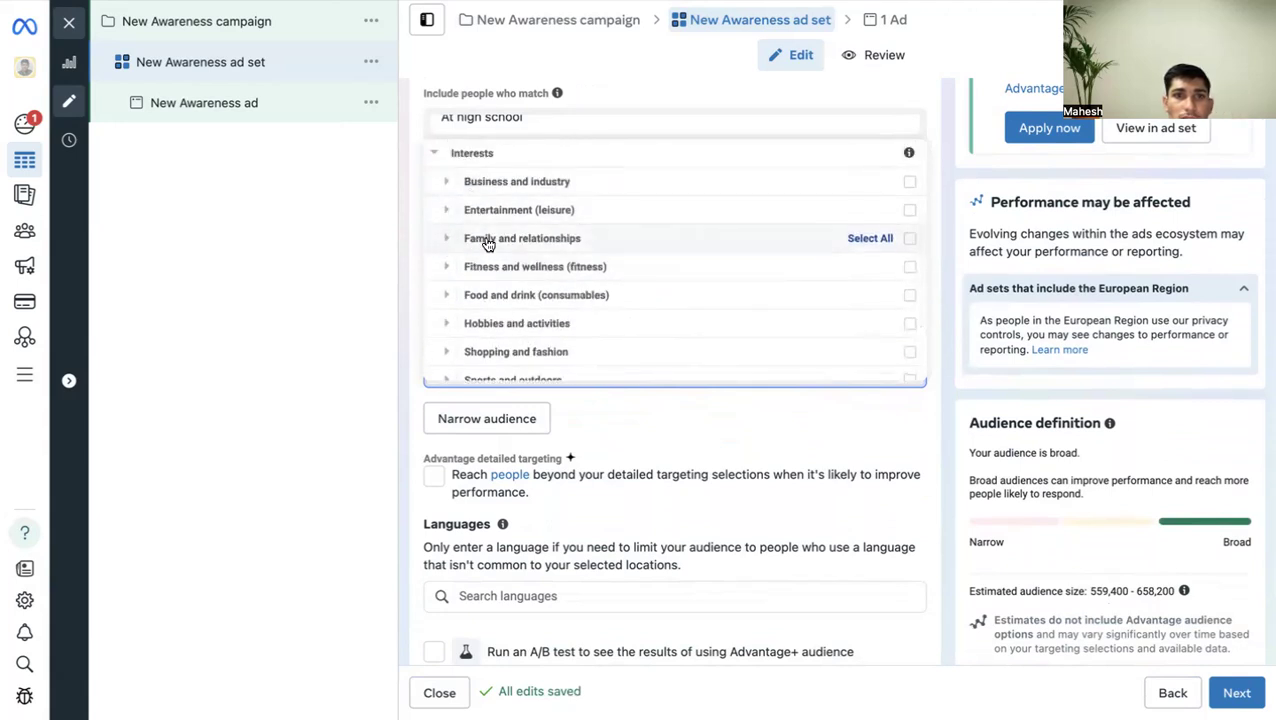
Review the Family and relationships interests and collapse the Interests category.
left_click(446, 242)
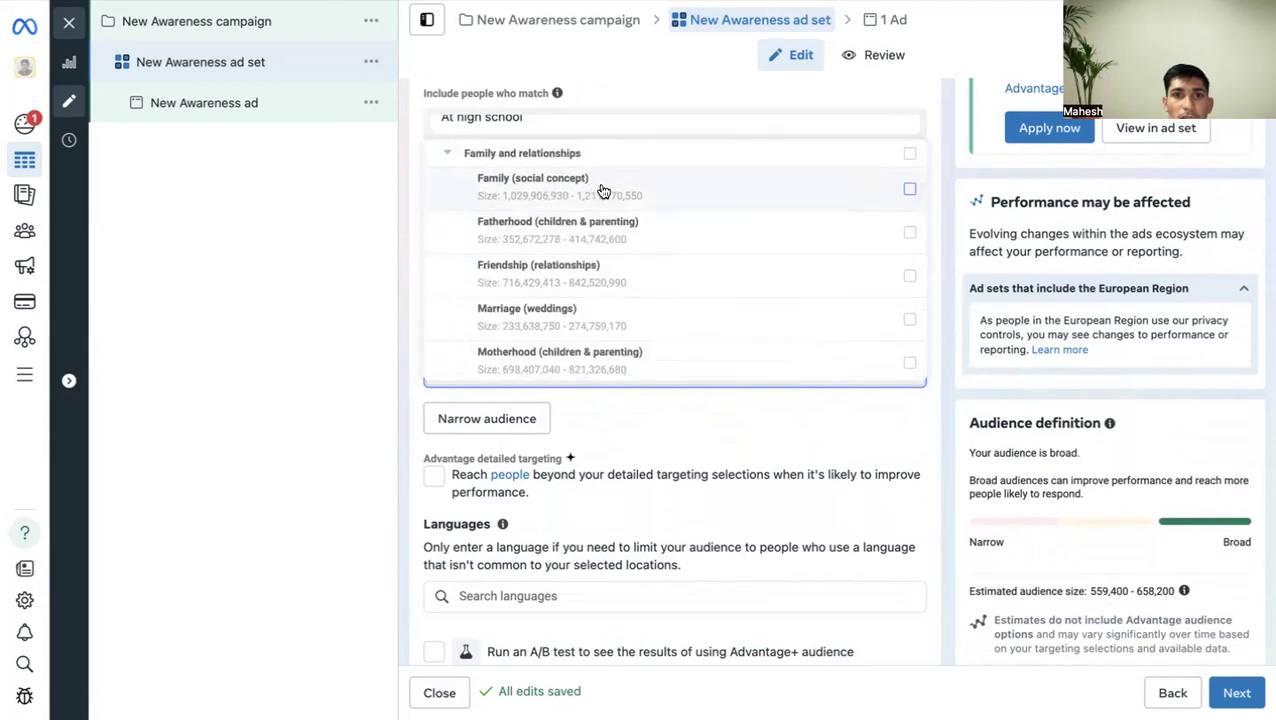
scroll(584, 273, "down", 2)
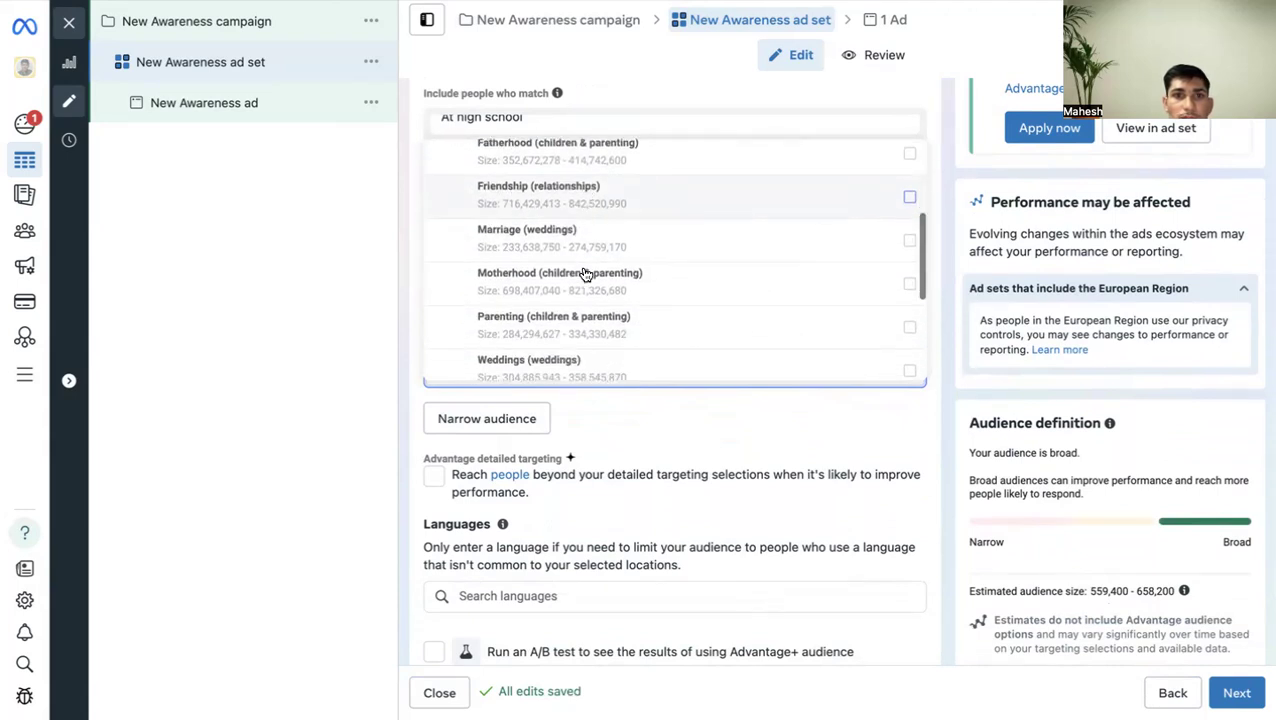
scroll(560, 300, "up", 3)
scroll(540, 326, "down", 2)
scroll(550, 313, "up", 3)
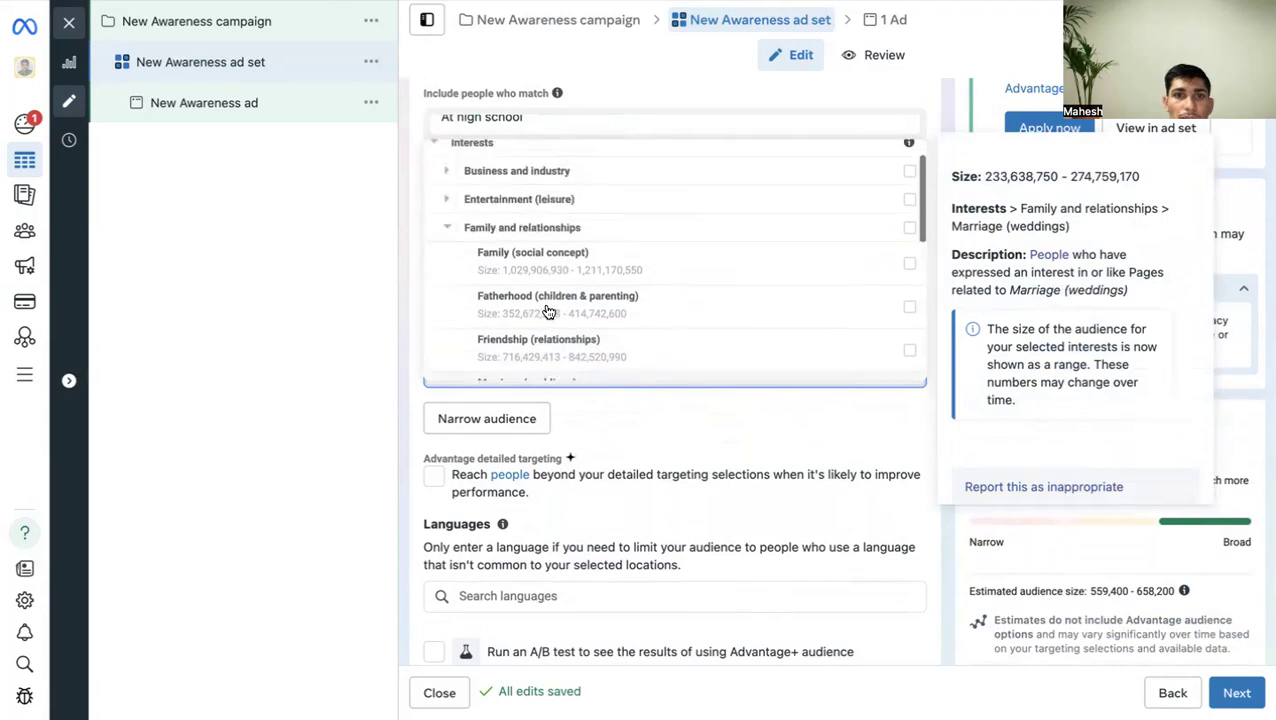
left_click(448, 237)
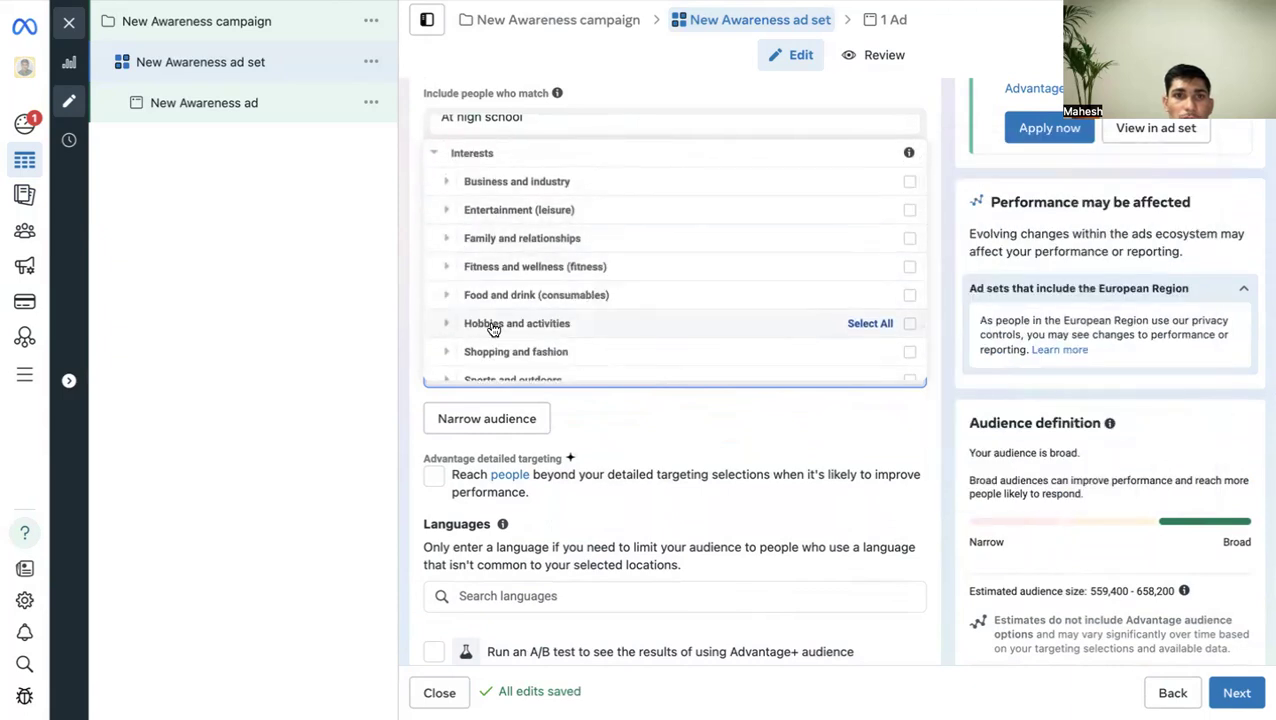
scroll(487, 300, "down", 1)
scroll(507, 293, "up", 2)
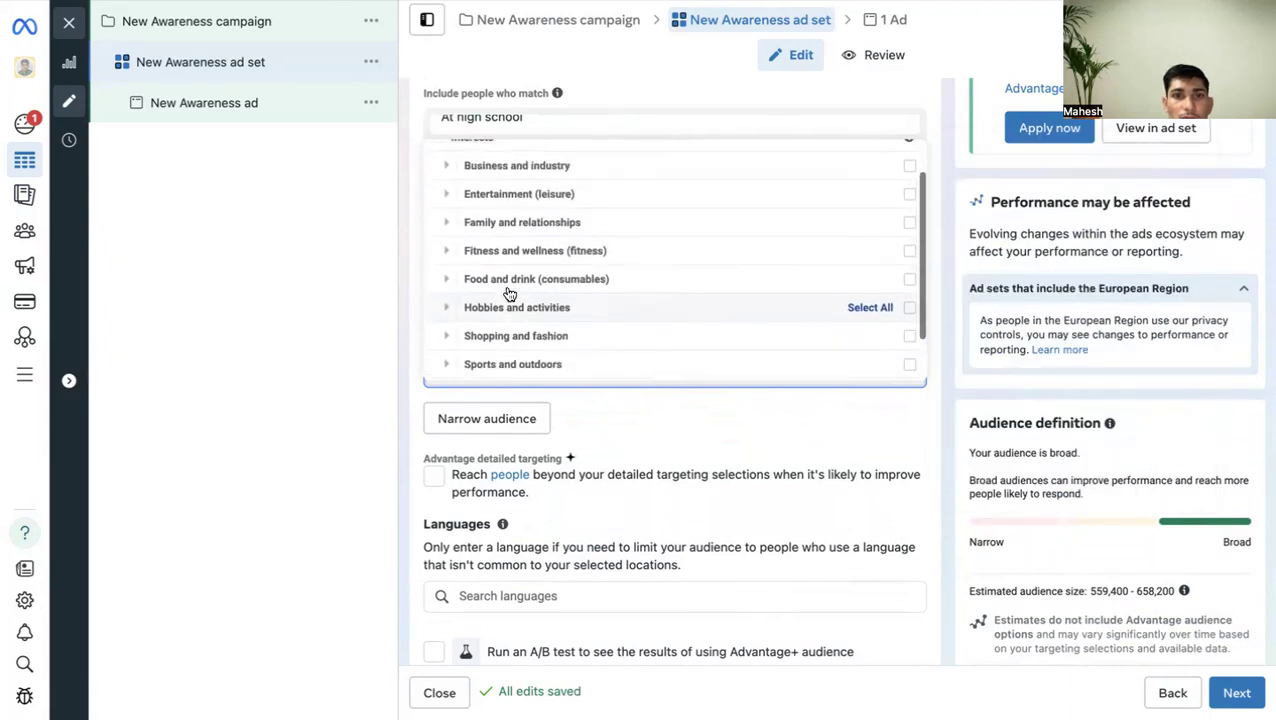
left_click(433, 189)
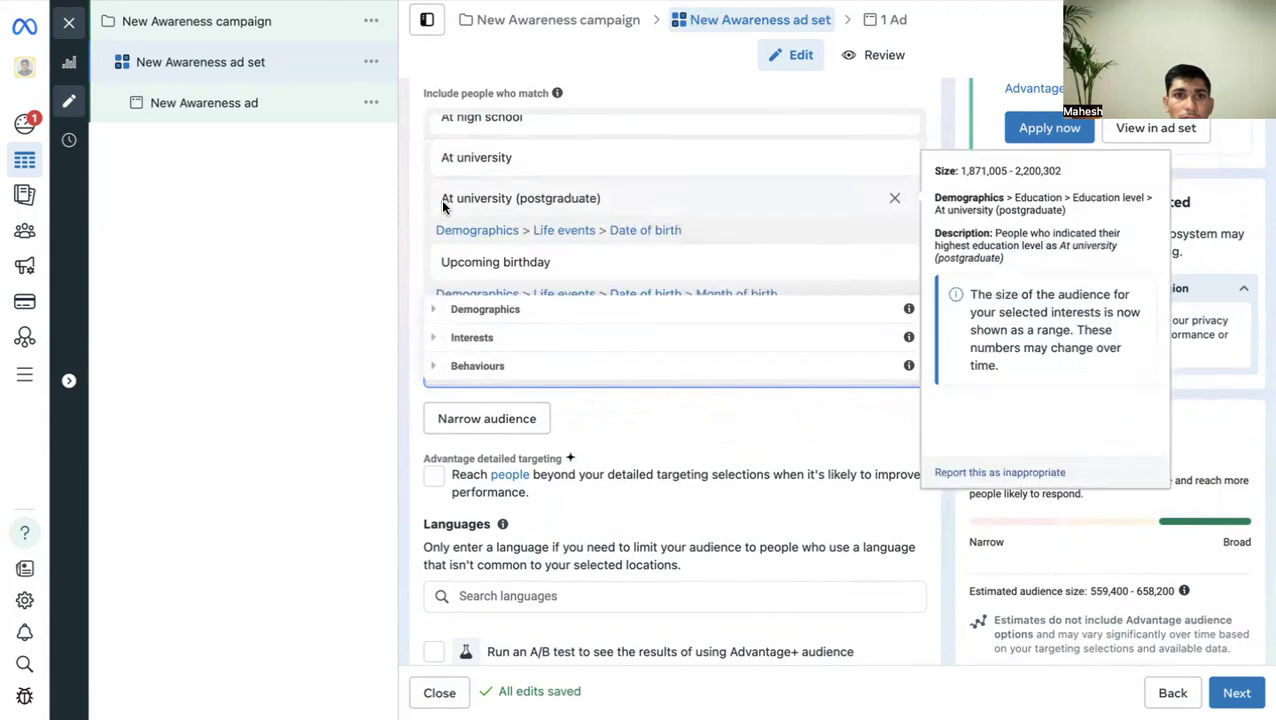
Browse the Behaviours category and add Engaged shoppers under Purchase behaviour to the detailed targeting.
left_click(438, 366)
scroll(541, 250, "up", 3)
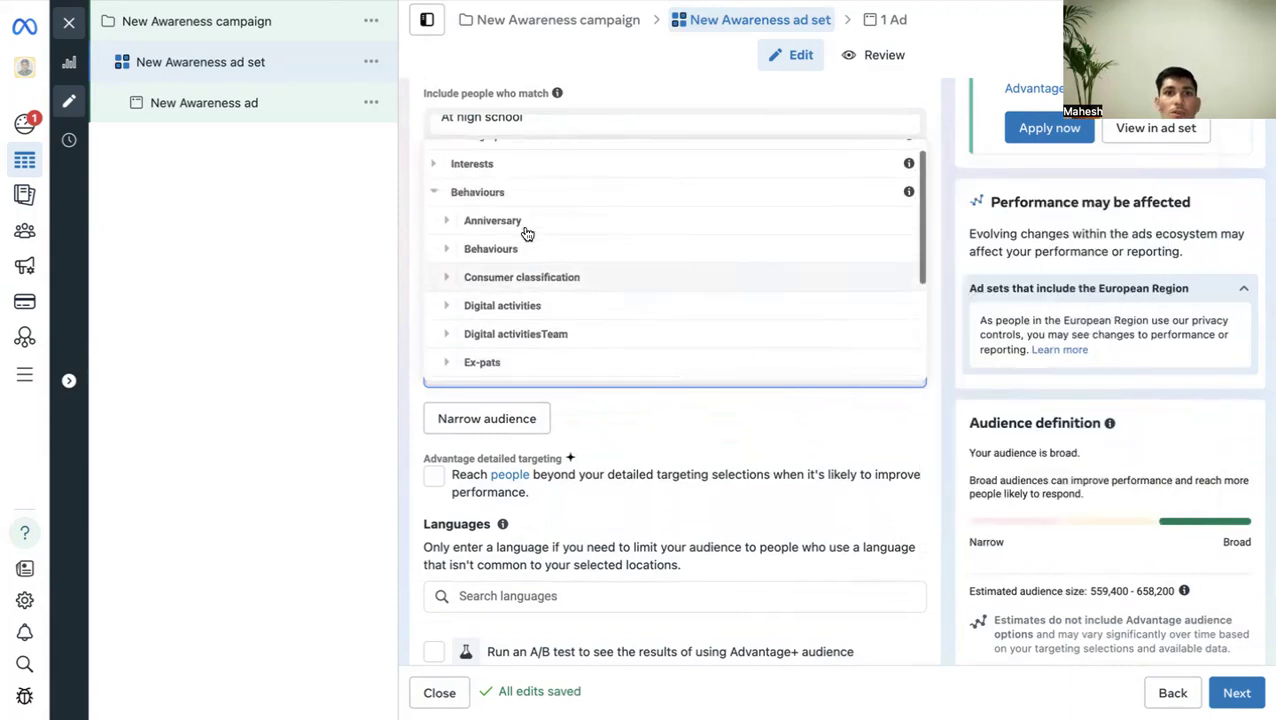
scroll(529, 296, "down", 2)
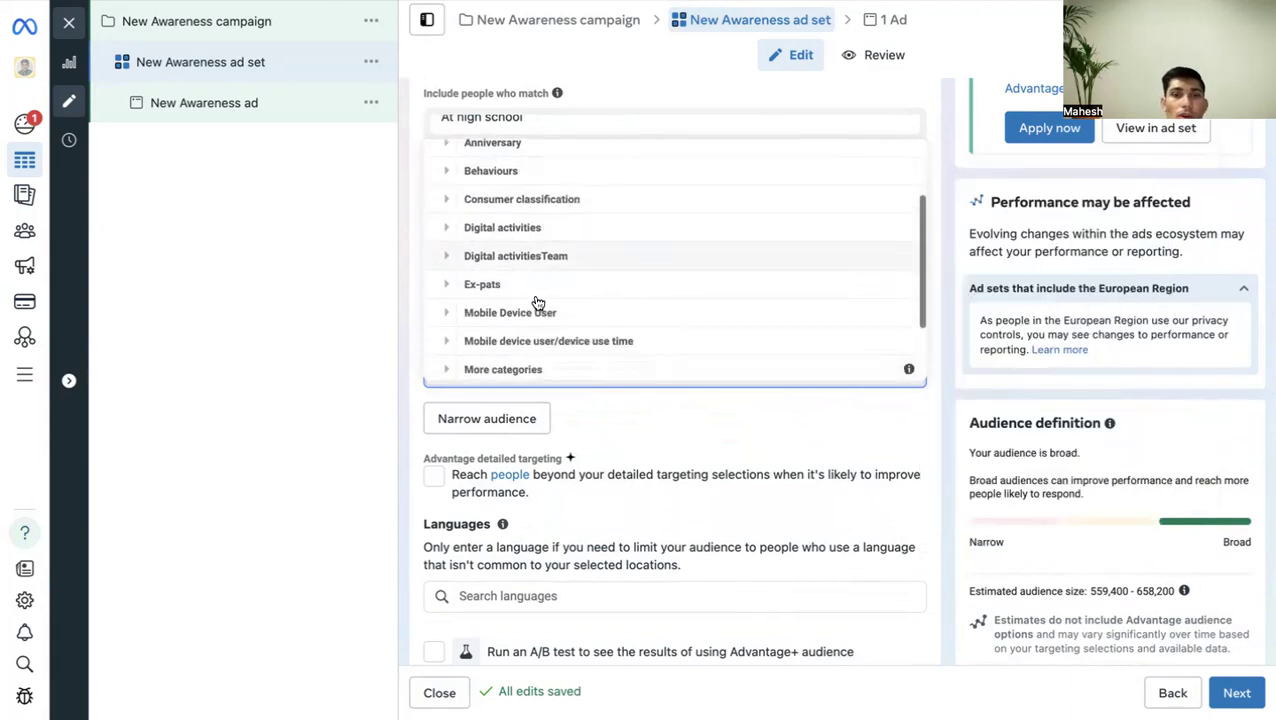
scroll(584, 290, "down", 3)
scroll(536, 311, "up", 2)
scroll(536, 313, "down", 2)
left_click(447, 311)
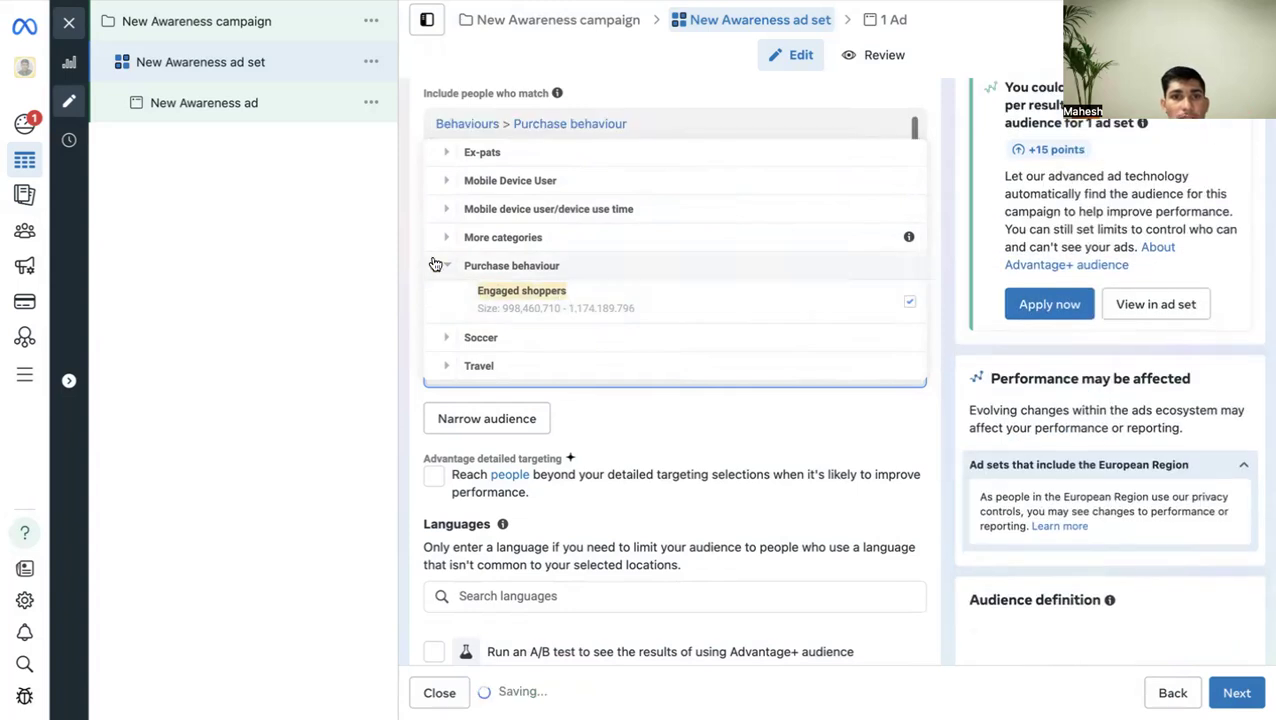
Deselect Engaged shoppers under Purchase behaviour and select it again in the detailed targeting.
left_click(530, 290)
left_click(636, 302)
left_click(909, 303)
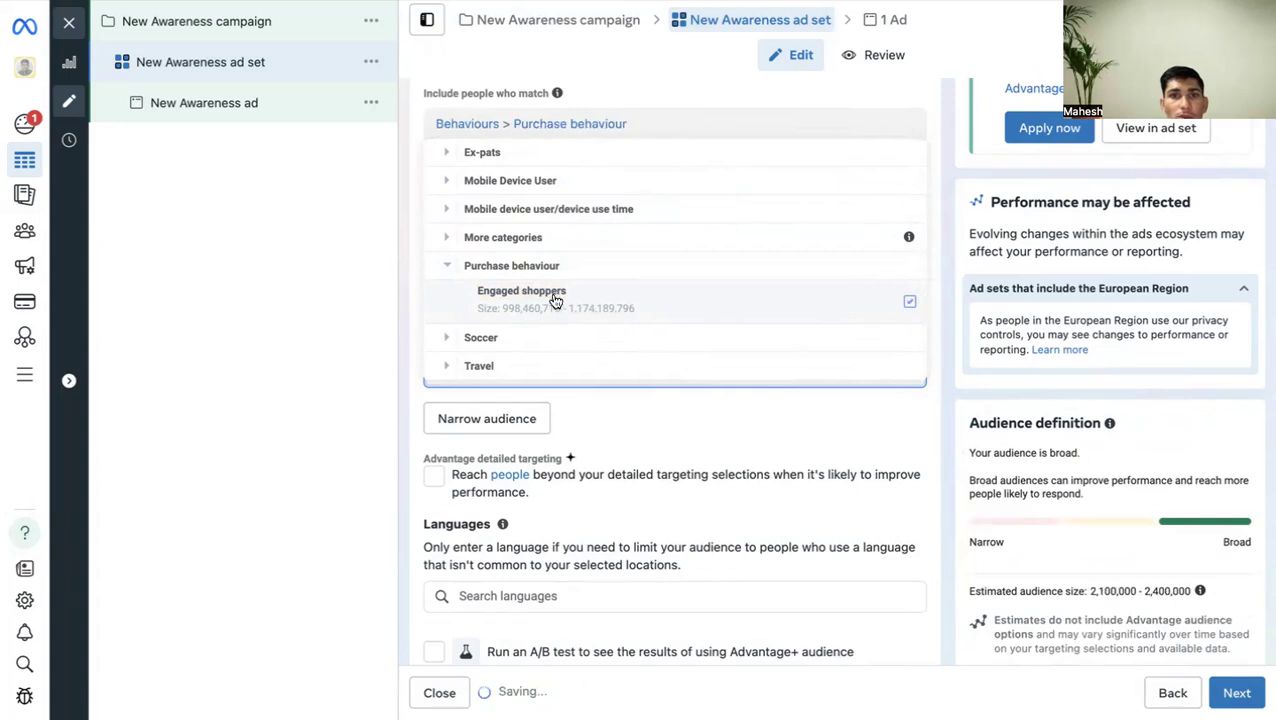
mouse_move(527, 300)
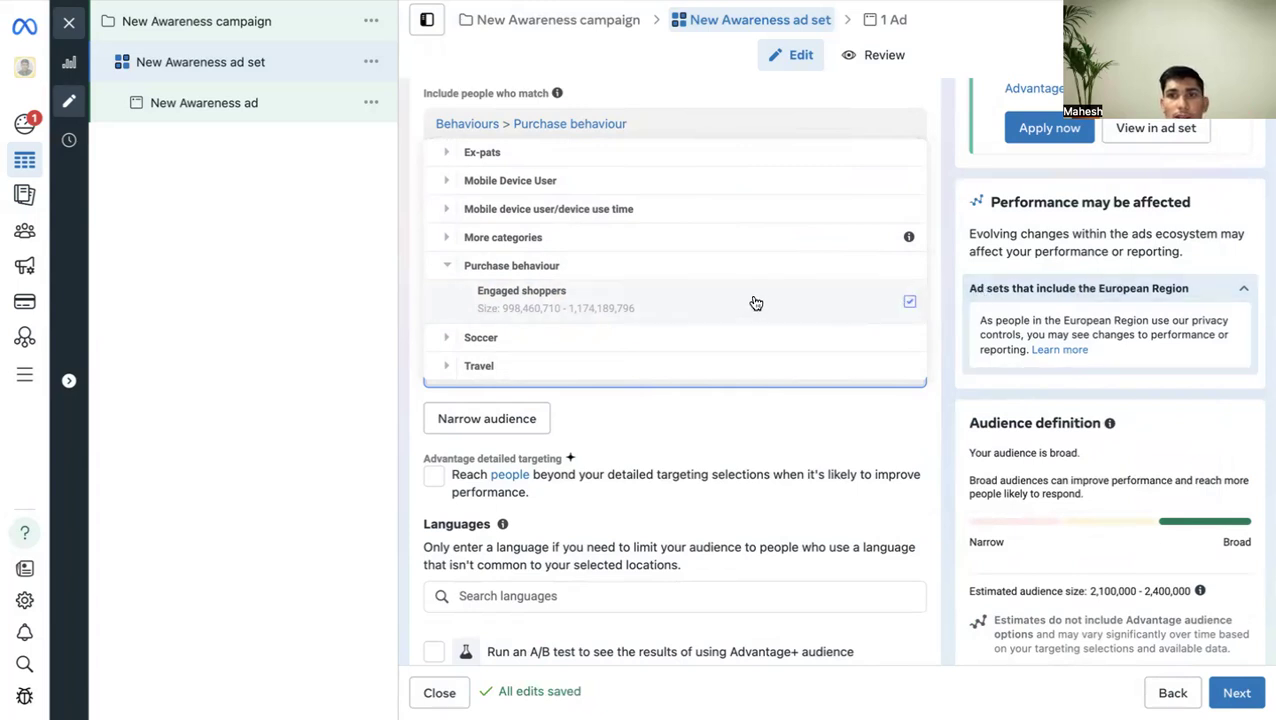
left_click(536, 300)
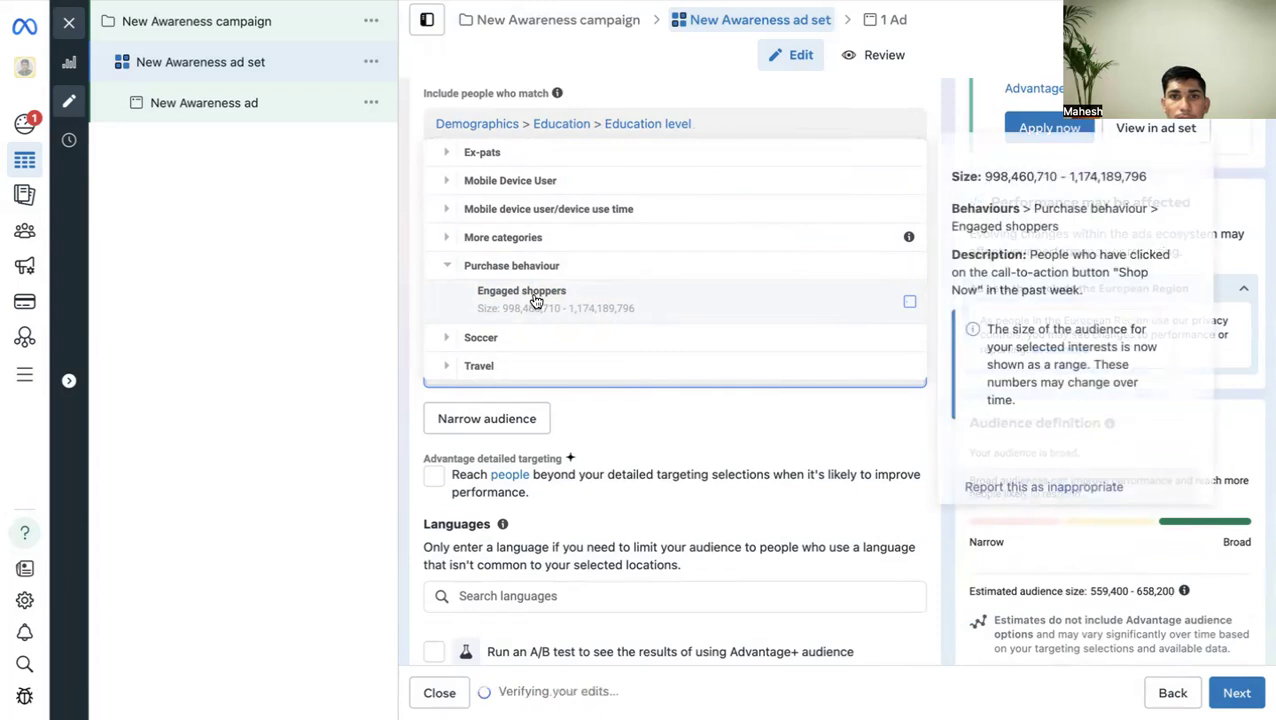
left_click(536, 300)
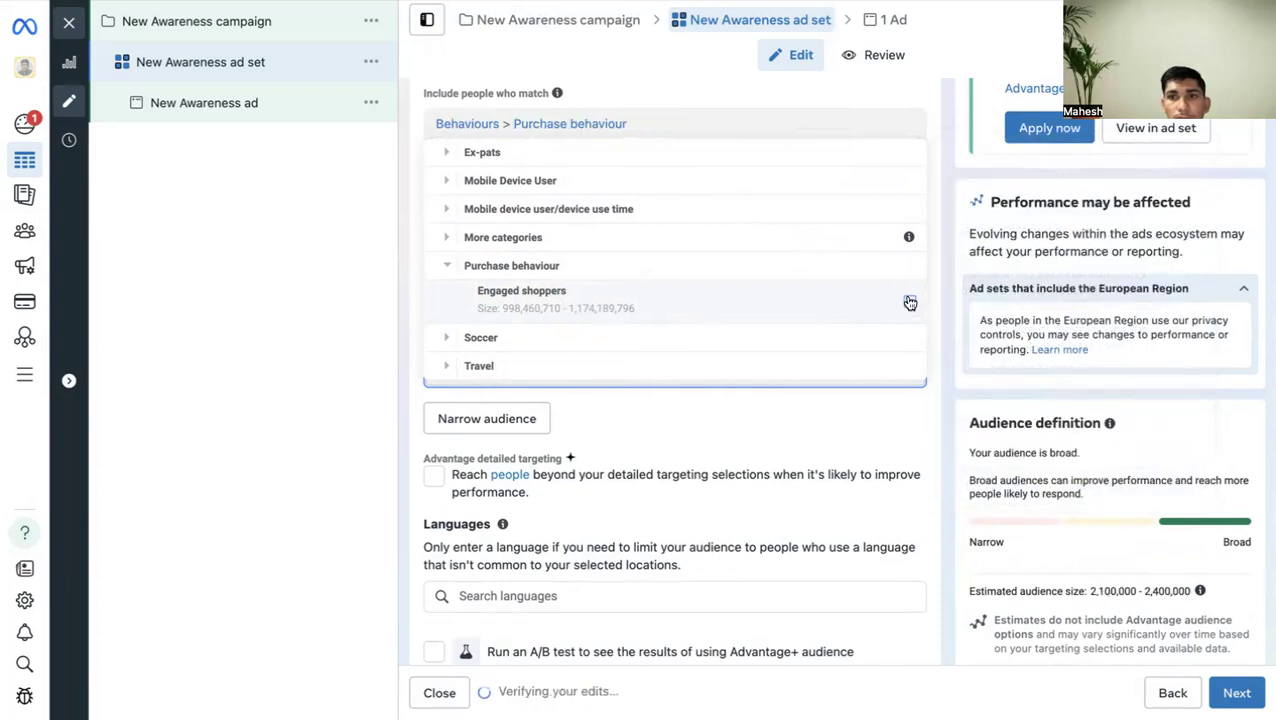
left_click(507, 265)
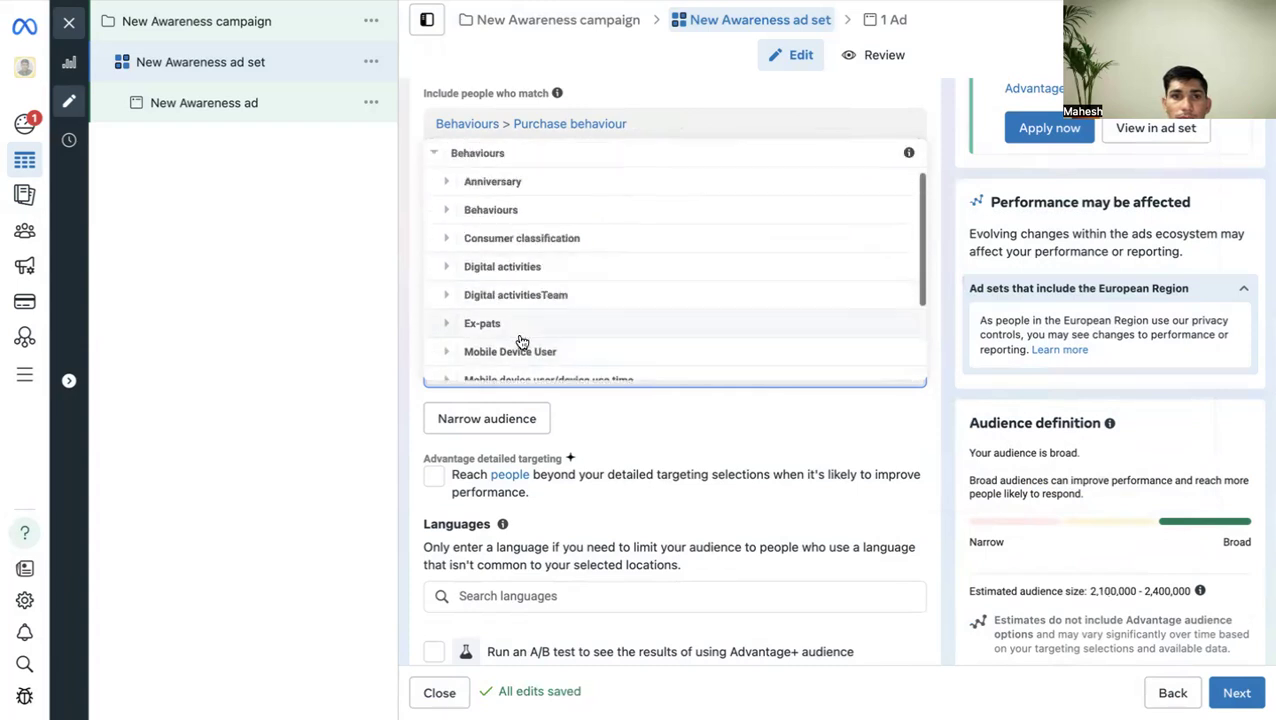
scroll(521, 341, "down", 2)
left_click(490, 311)
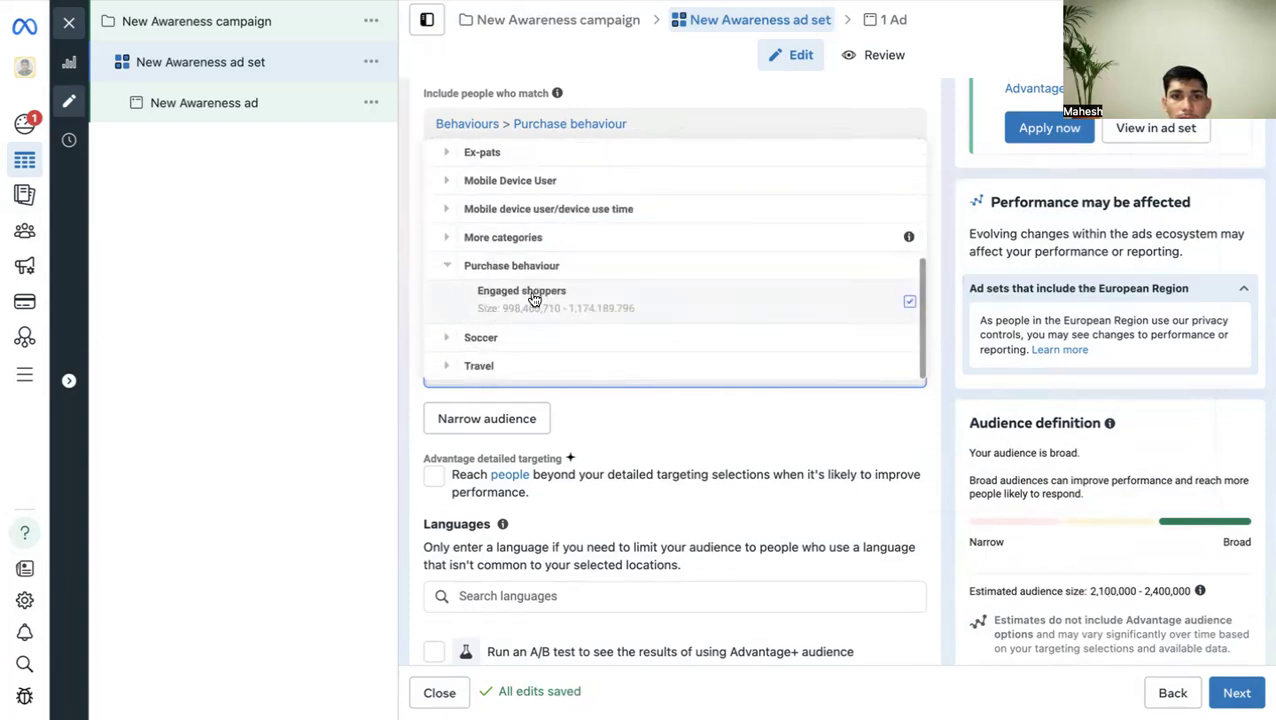
Read the description of Engaged shoppers, remove it from the detailed targeting, and collapse Purchase behaviour.
mouse_move(817, 294)
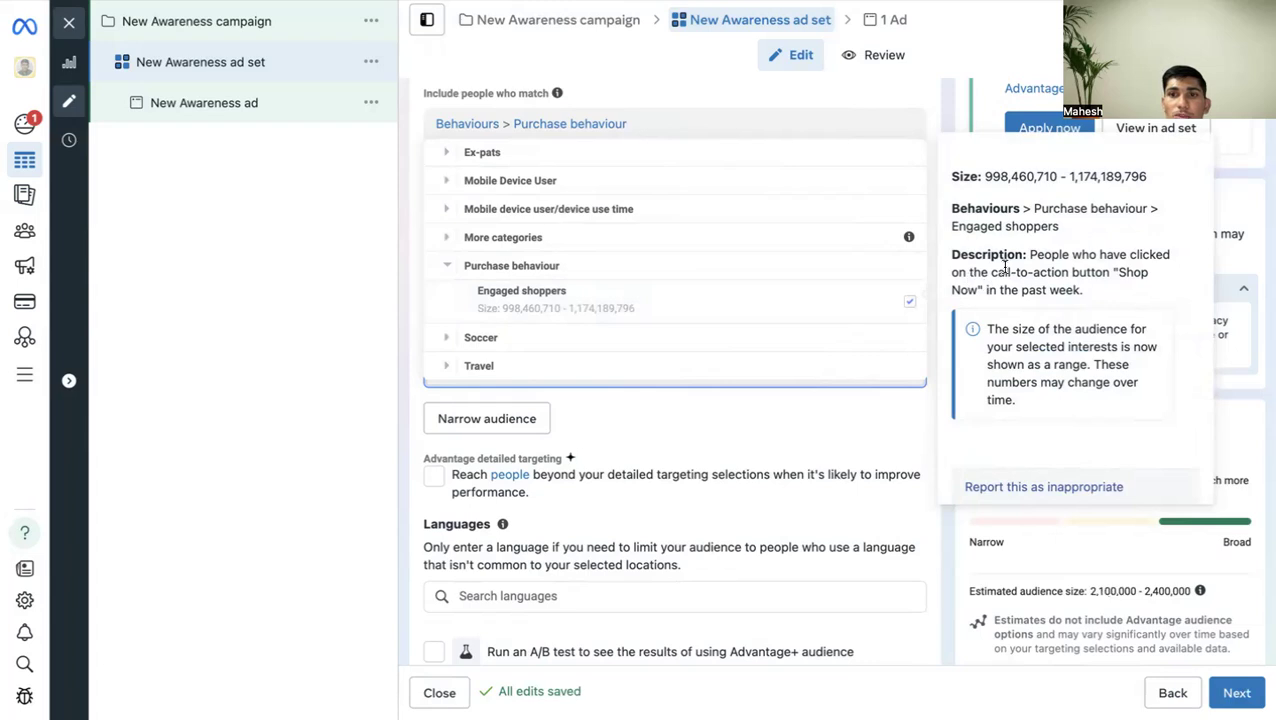
left_click_drag(1030, 254, 1104, 318)
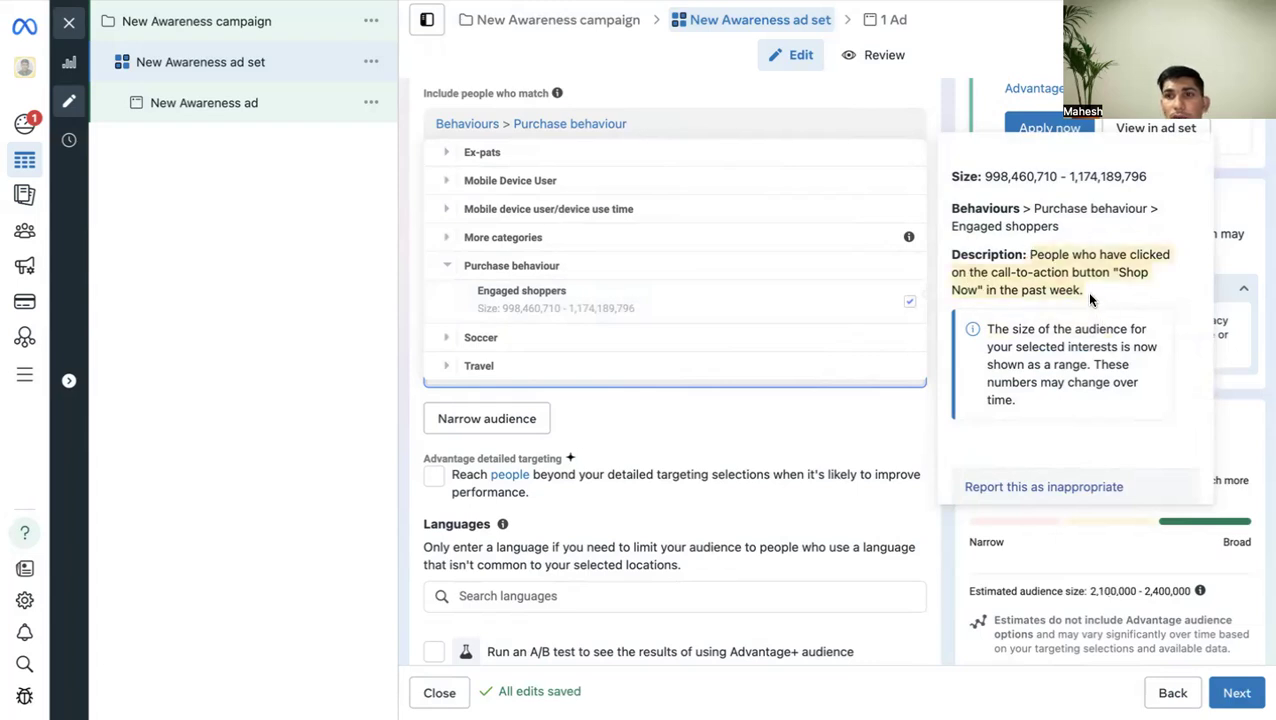
left_click(1037, 263)
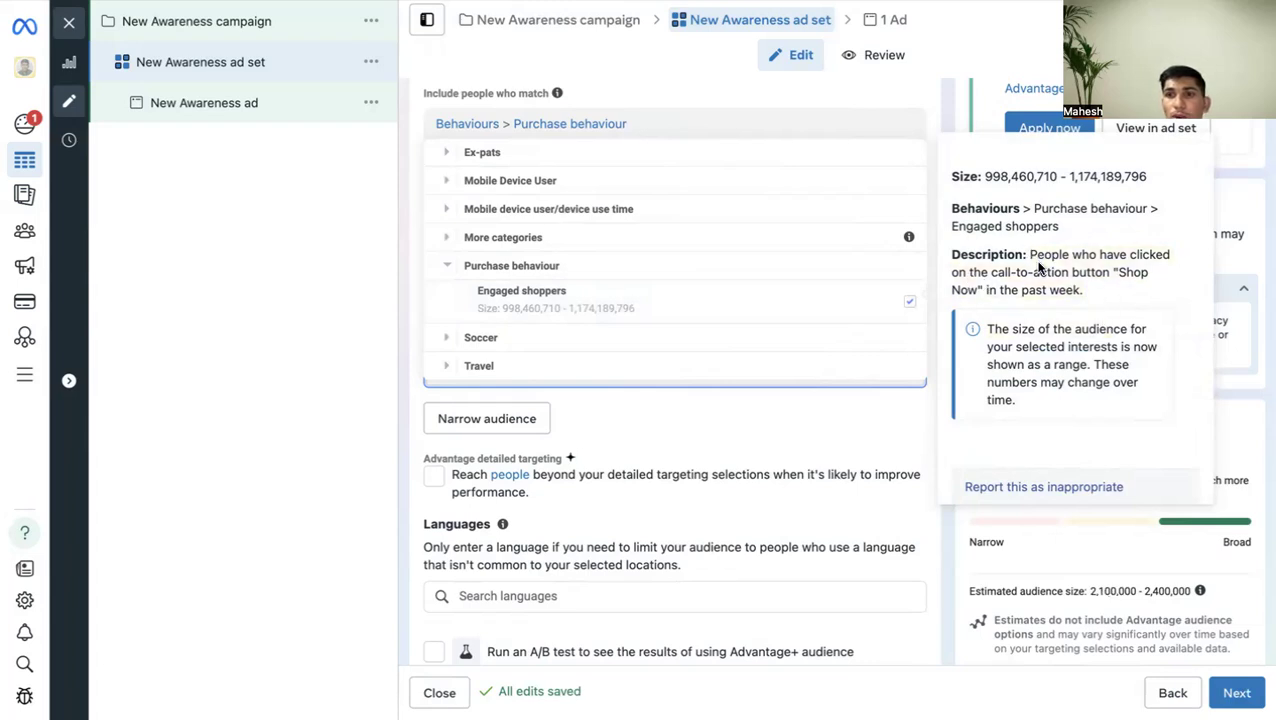
left_click_drag(1030, 254, 1087, 290)
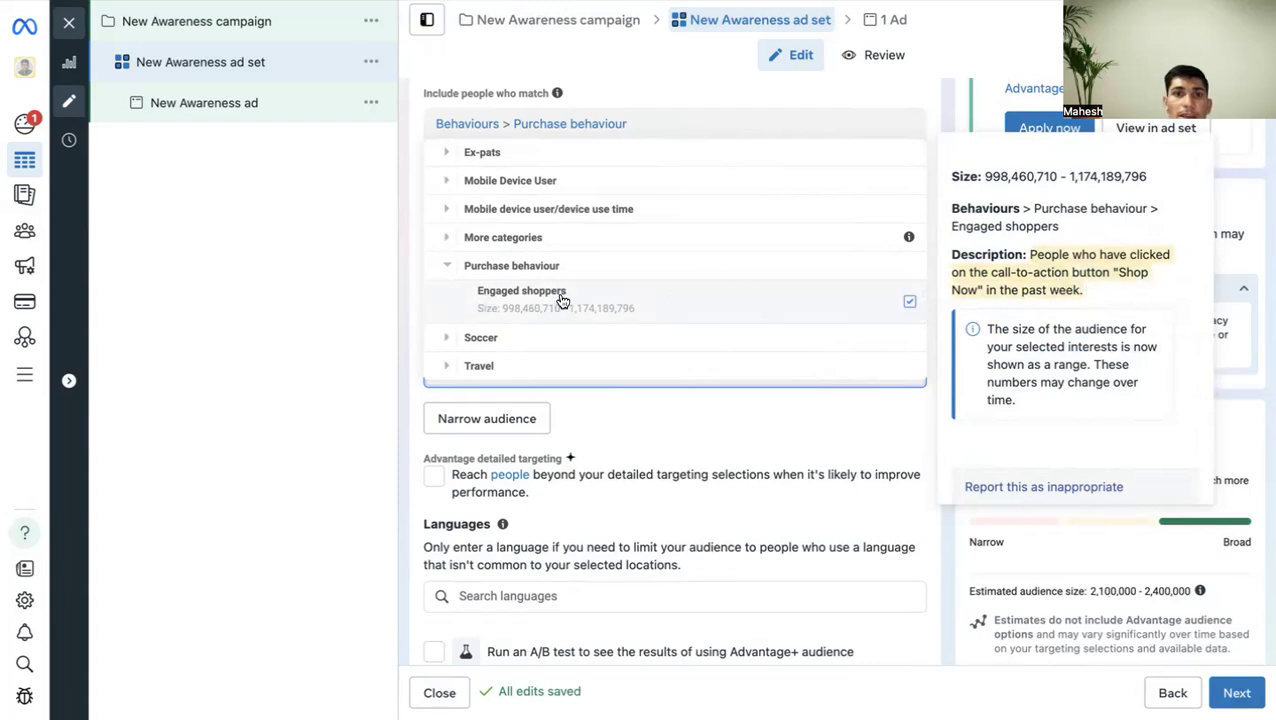
left_click(909, 301)
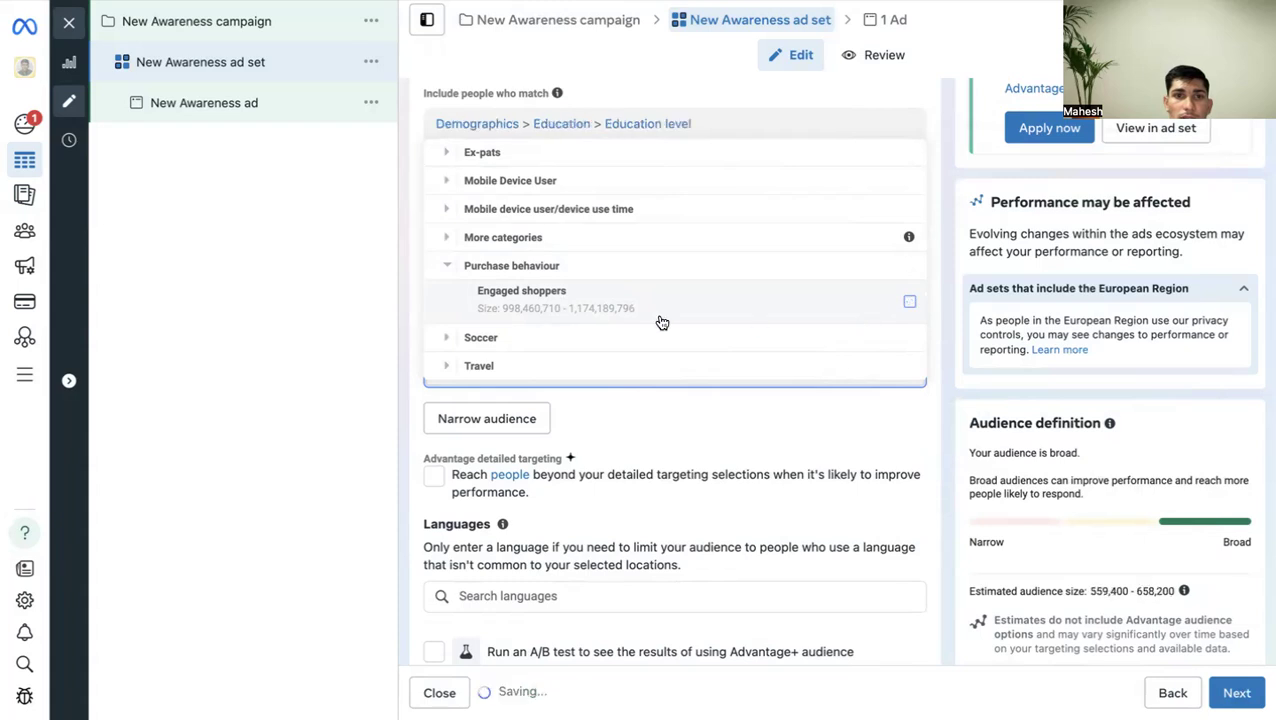
left_click(450, 265)
Expand Mobile device user/device use time under Behaviours and review its device-use duration options.
scroll(501, 288, "down", 3)
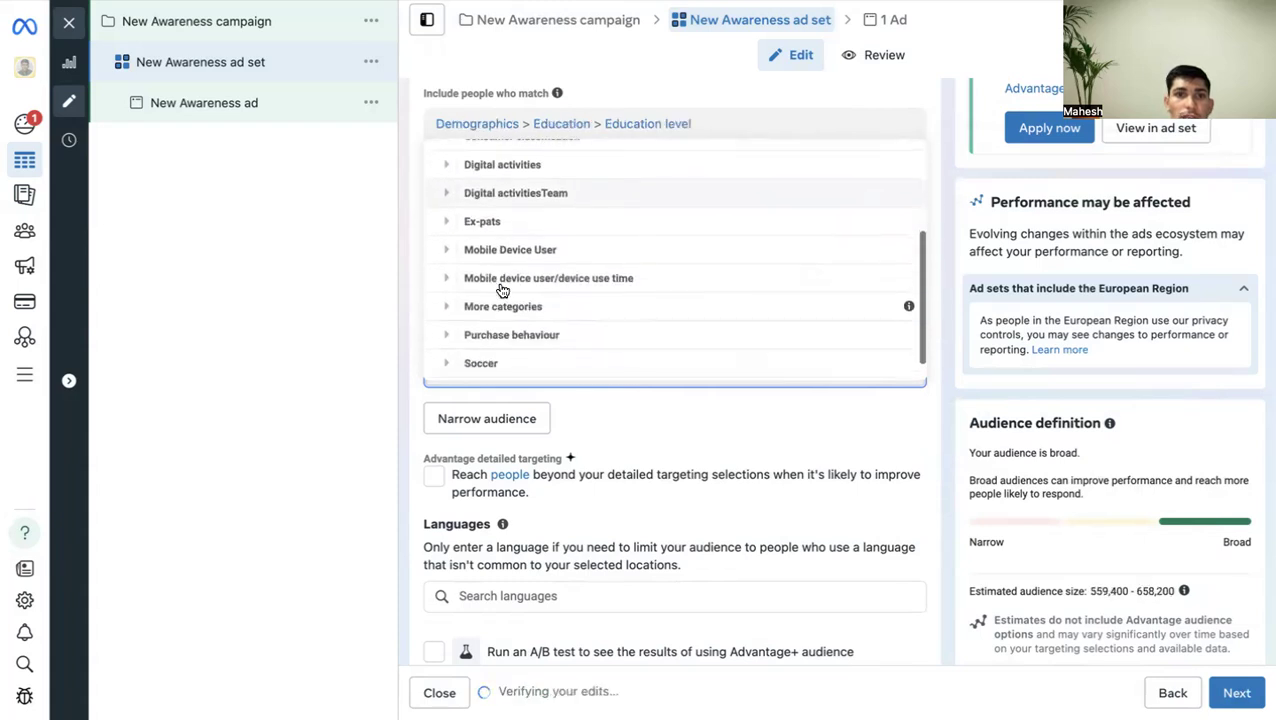
left_click(447, 287)
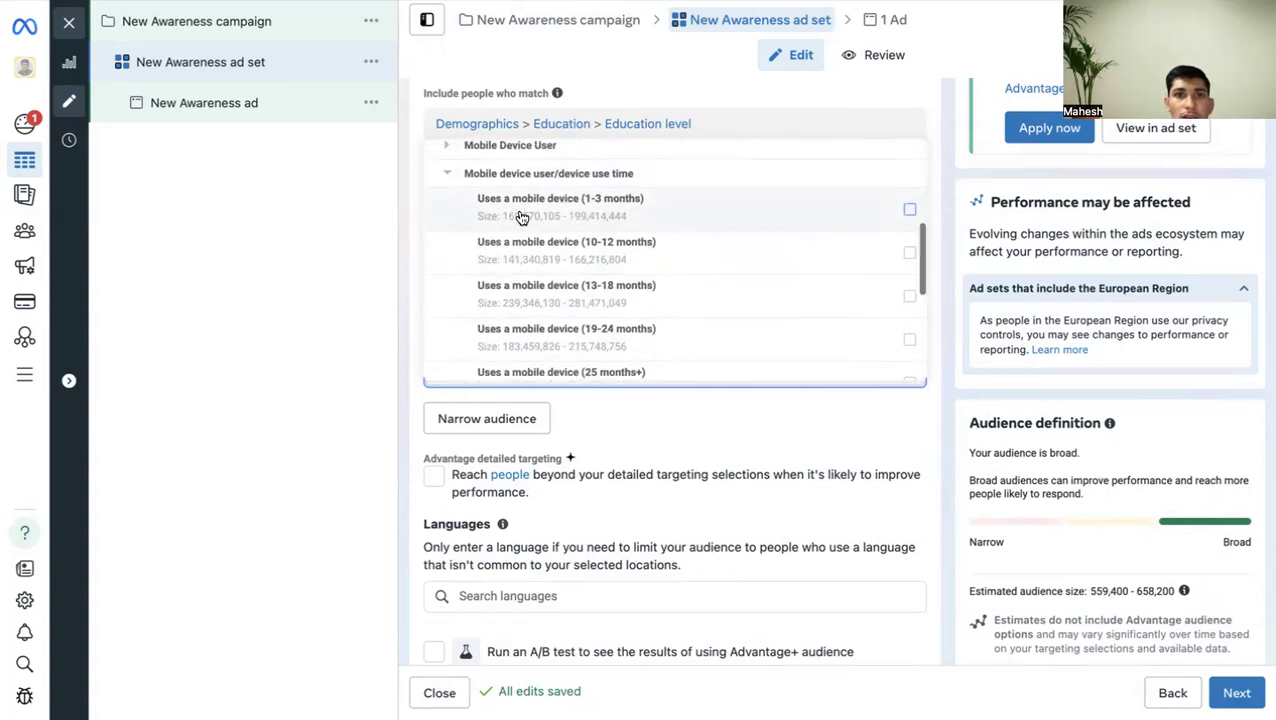
mouse_move(538, 262)
scroll(538, 262, "down", 5)
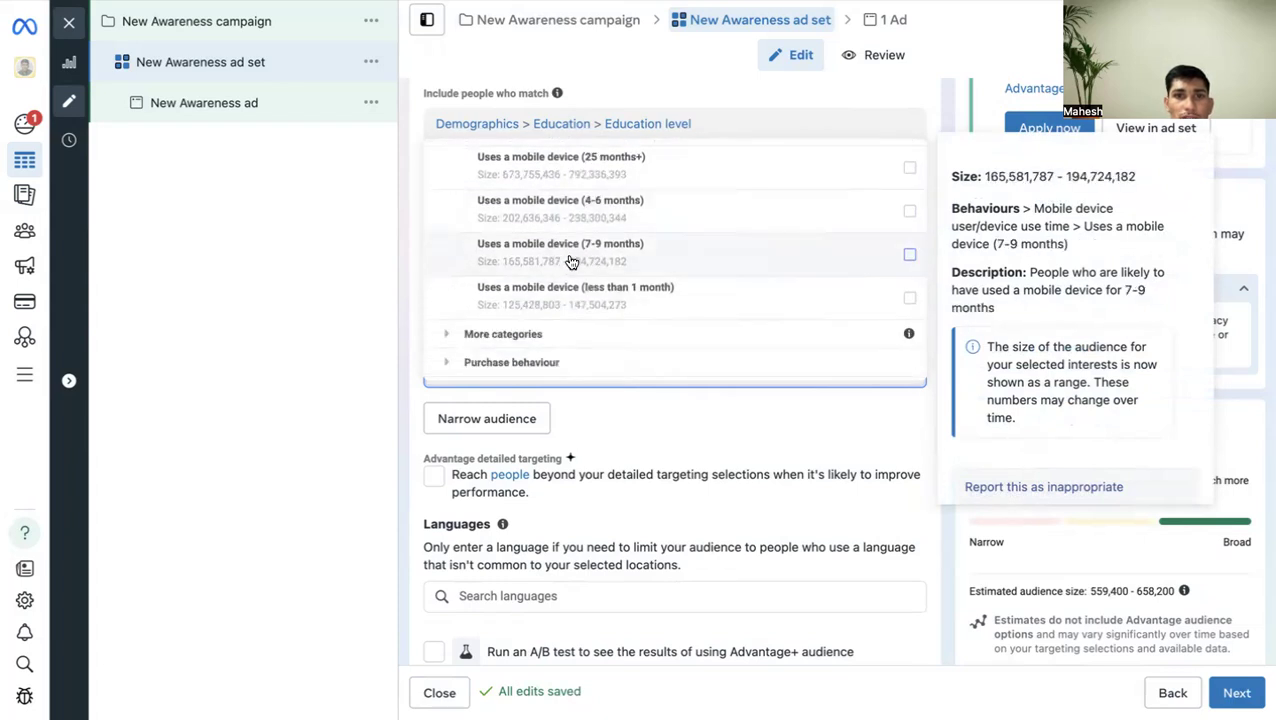
scroll(521, 294, "down", 1)
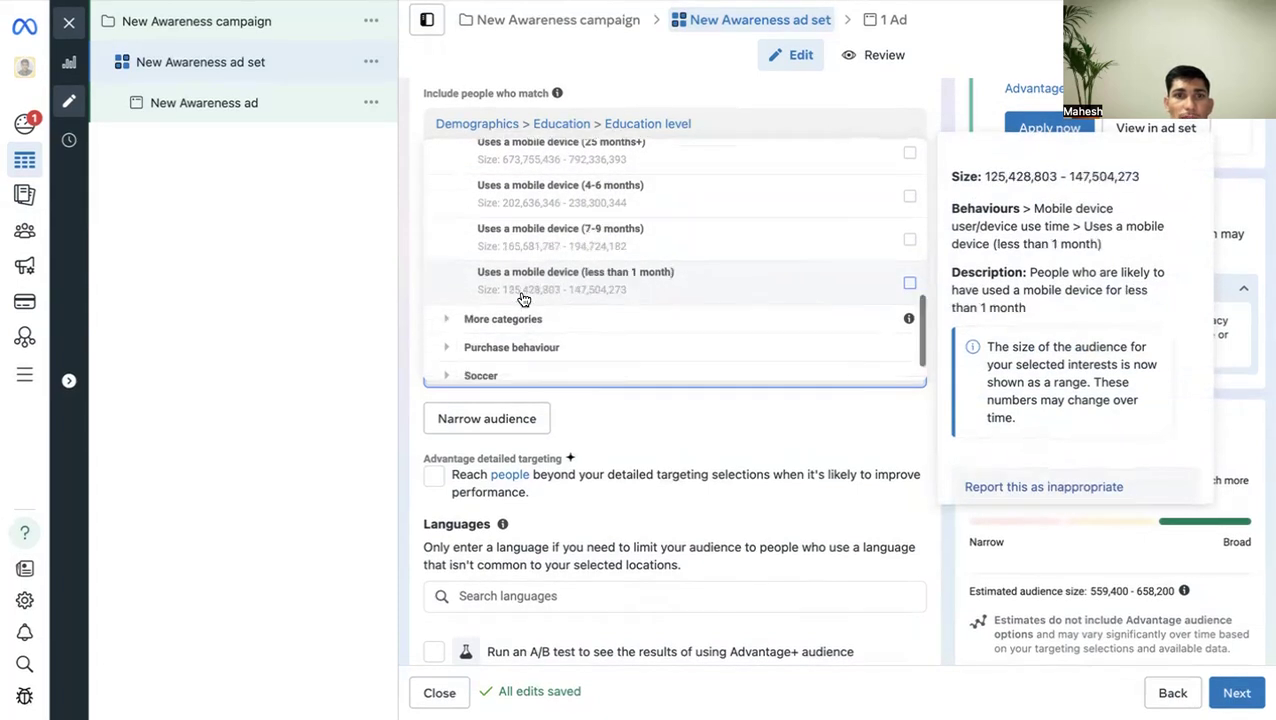
Review the Travel options under Behaviours, collapse the Behaviours category, and close the browsing list.
scroll(512, 344, "down", 1)
left_click(493, 365)
scroll(515, 310, "down", 1)
scroll(525, 257, "up", 1)
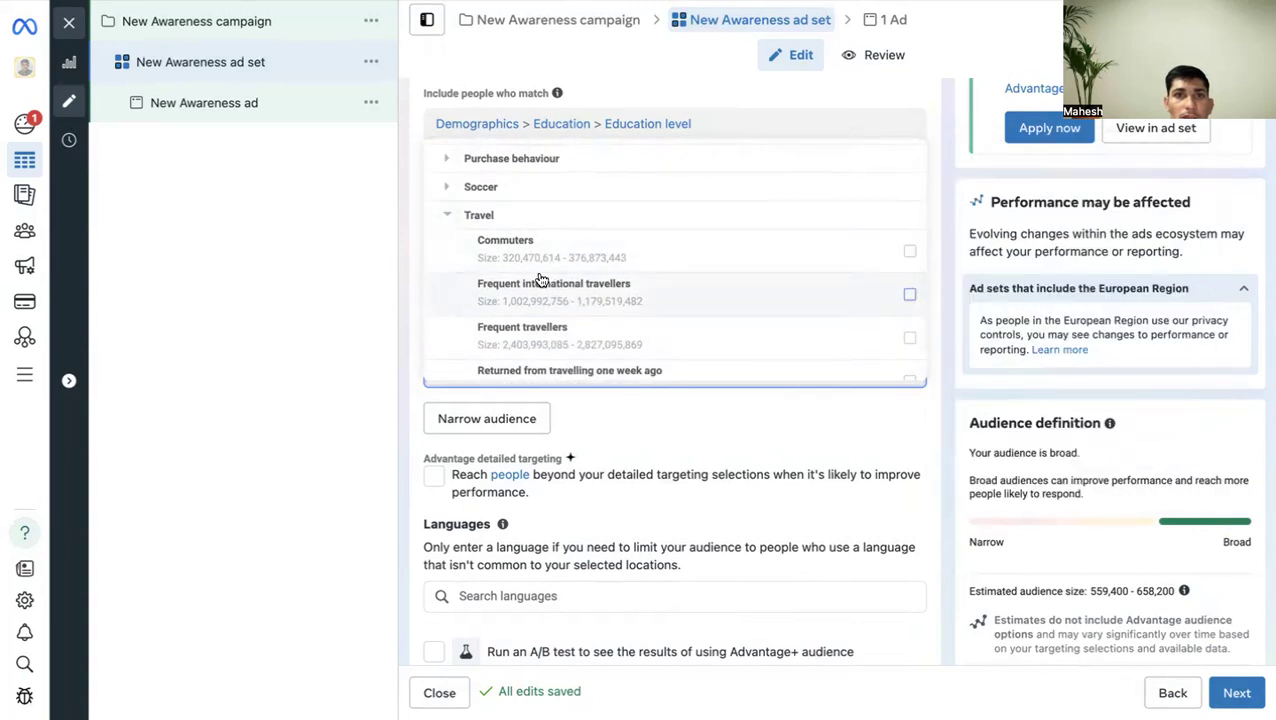
scroll(484, 270, "down", 1)
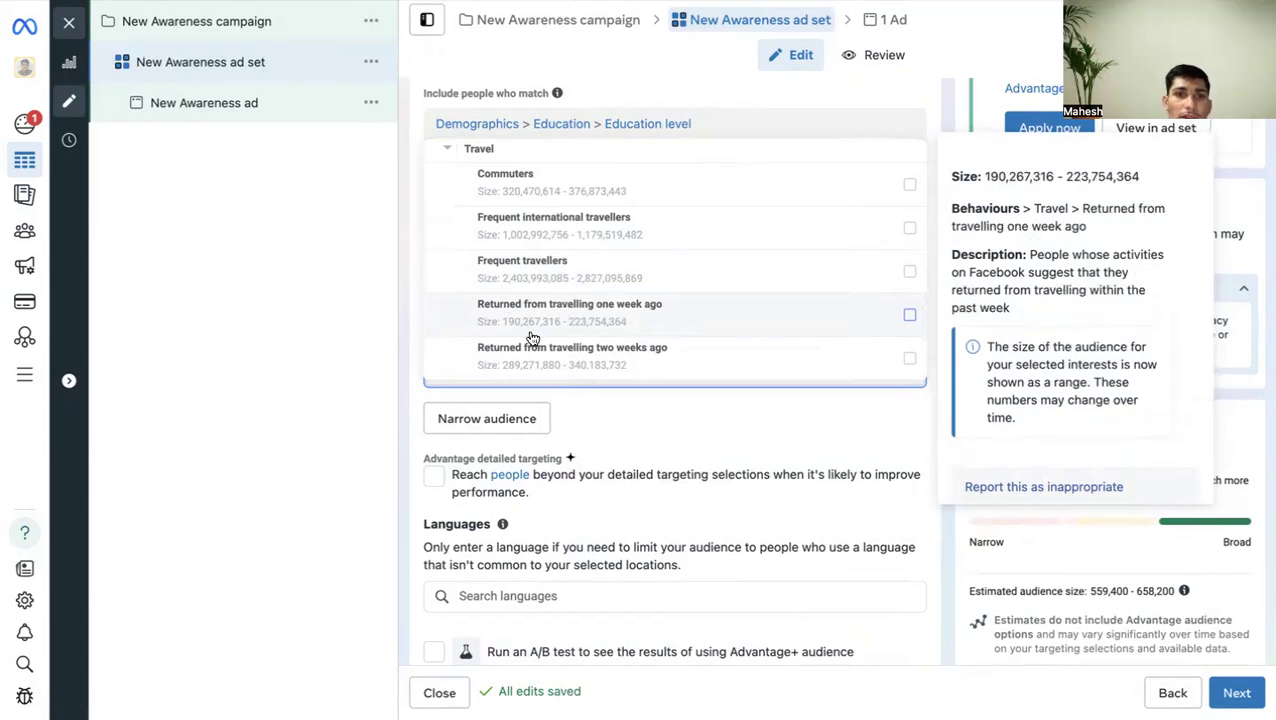
scroll(538, 276, "up", 3)
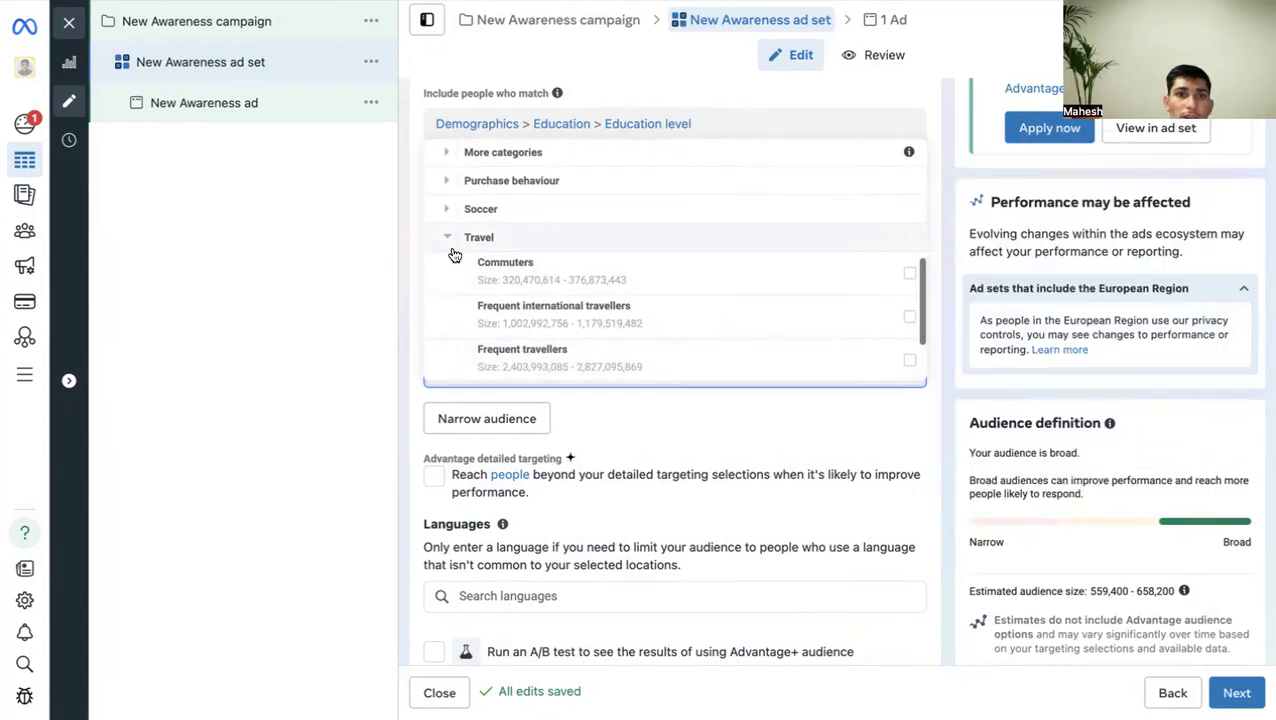
scroll(570, 325, "up", 5)
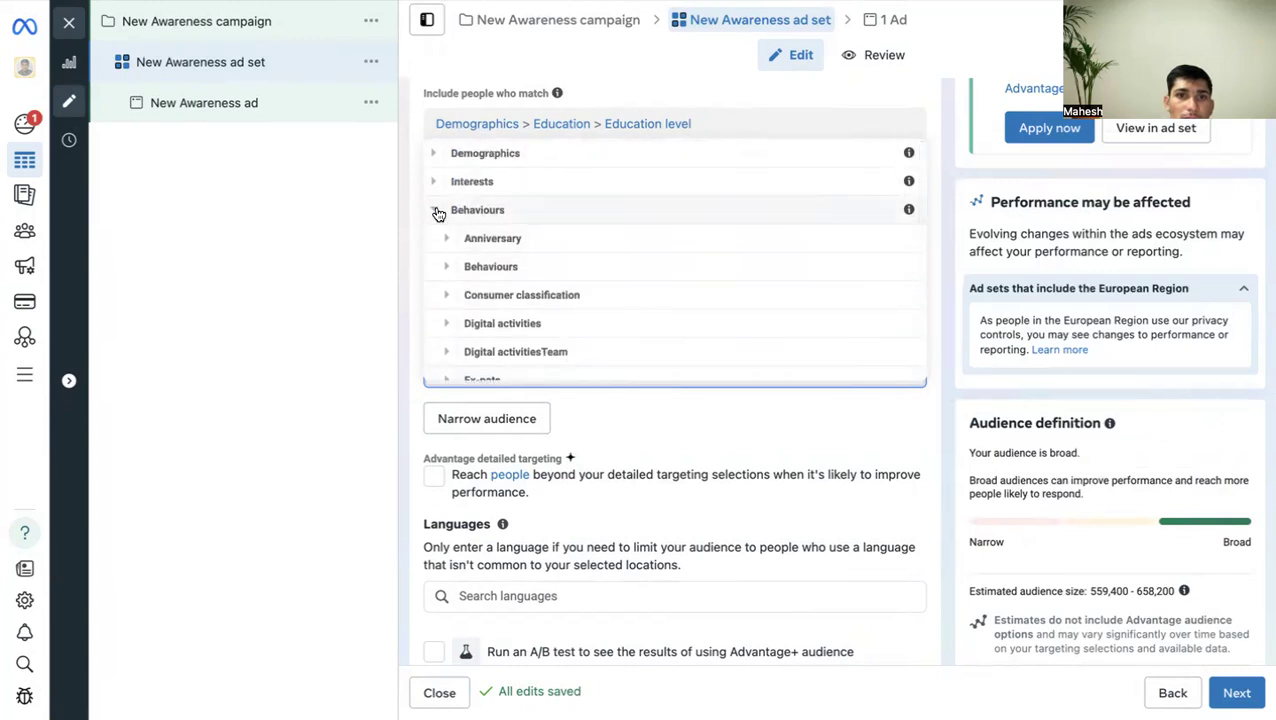
left_click(434, 211)
left_click(669, 428)
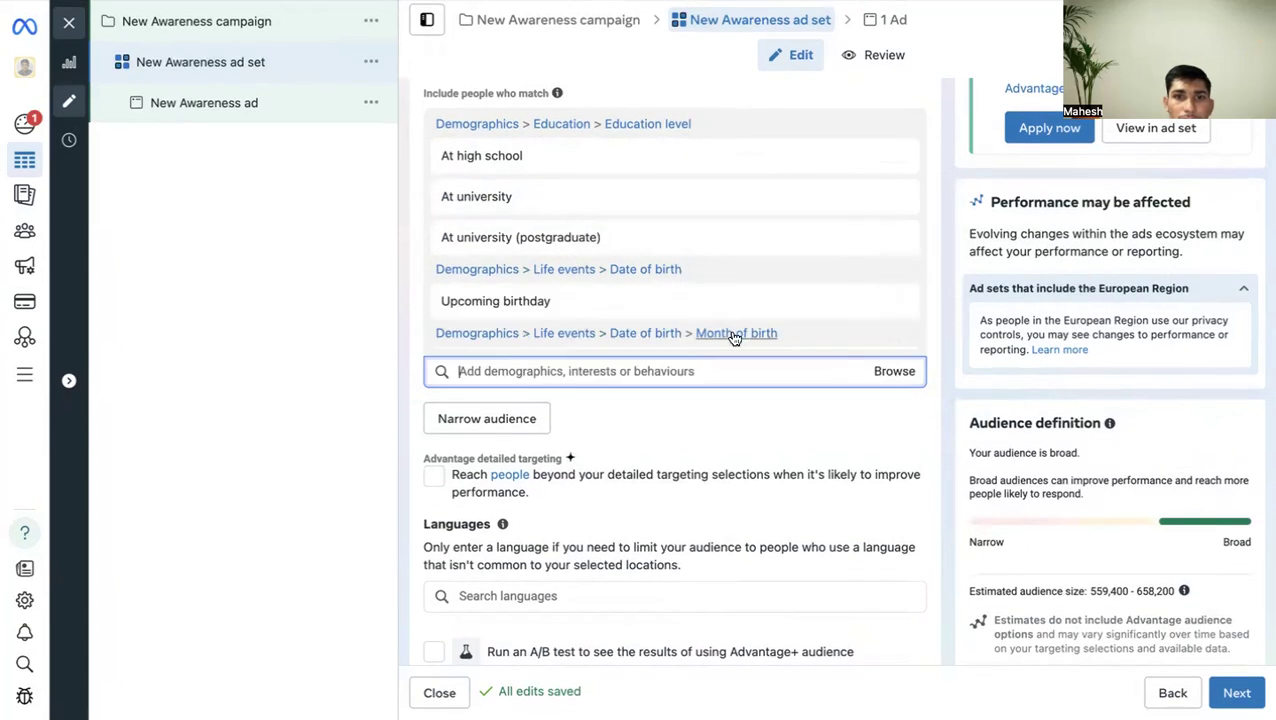
Remove all Education level, Date of birth and Month of birth selections from the detailed targeting.
scroll(605, 361, "up", 2)
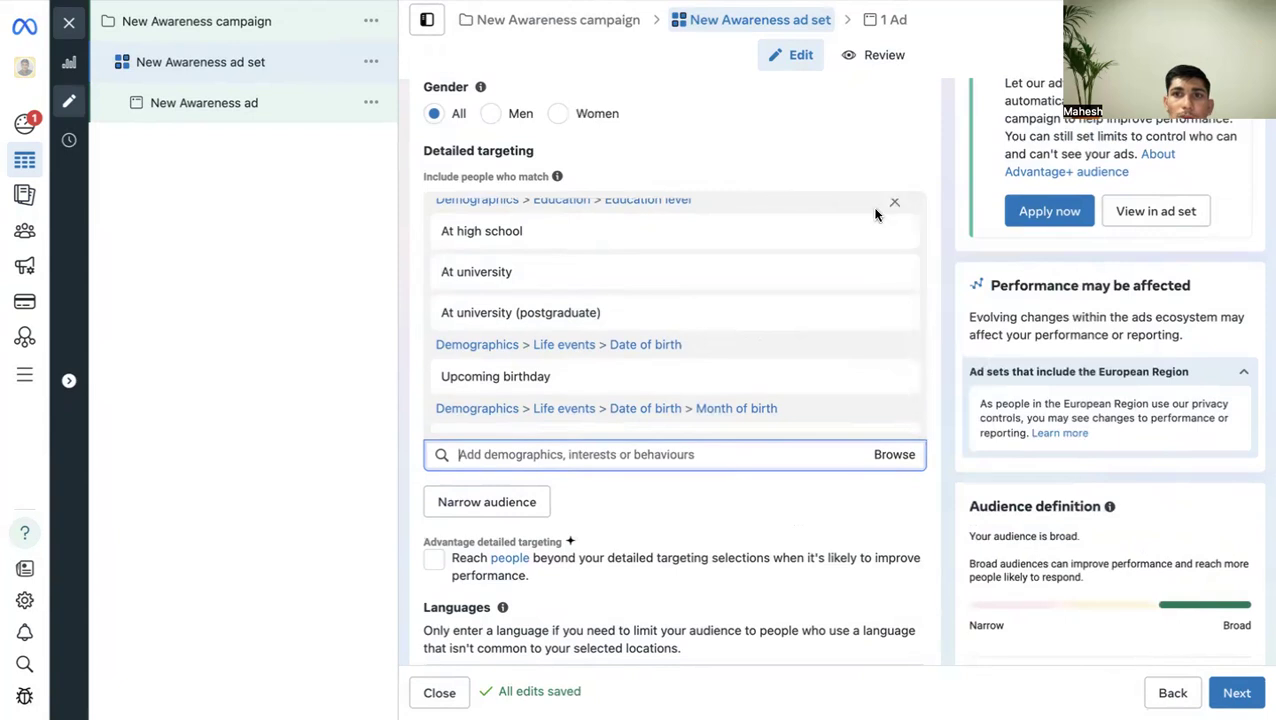
left_click(889, 206)
left_click(890, 208)
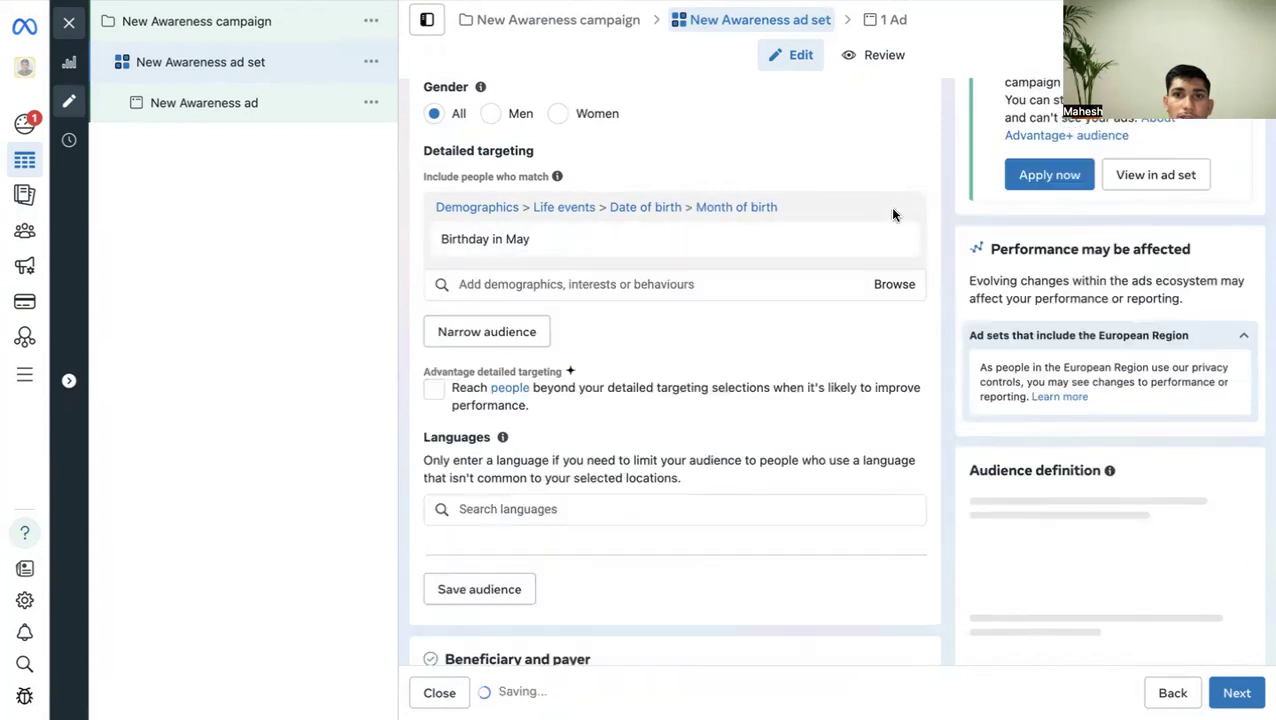
left_click(895, 212)
left_click(488, 205)
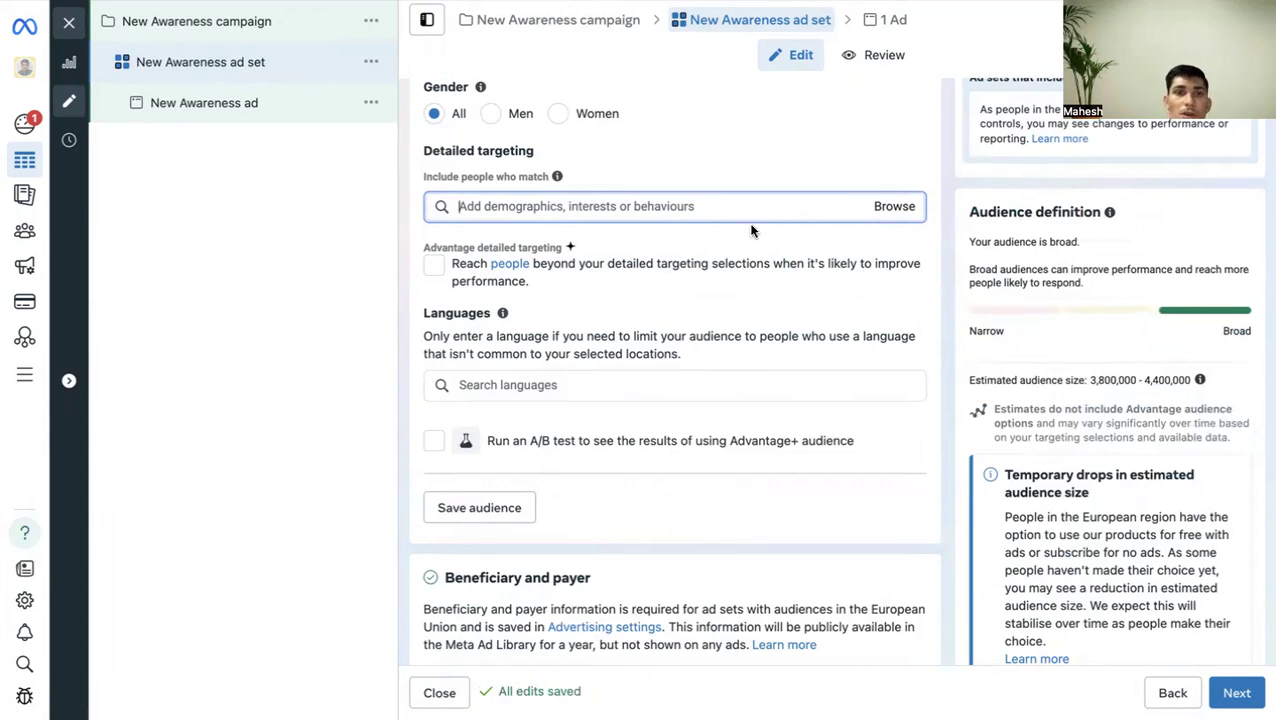
Browse the detailed targeting options, review the Demographics subcategories, and collapse Demographics.
left_click(880, 206)
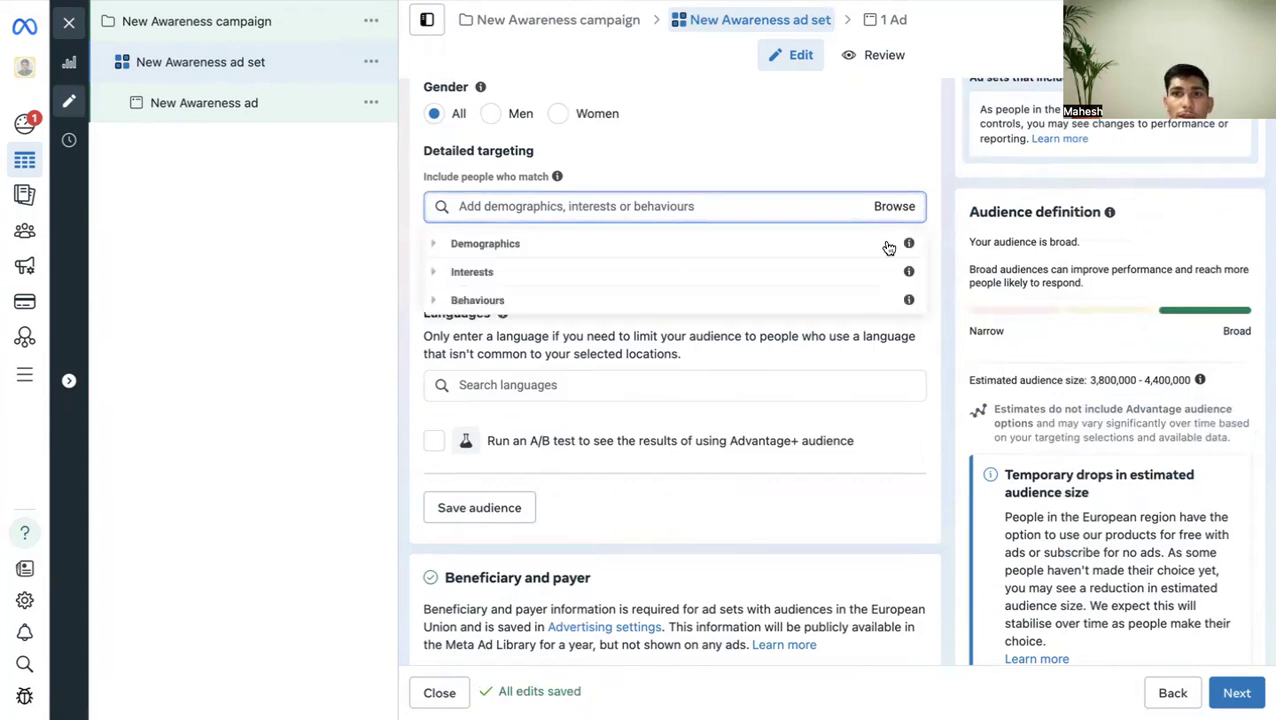
left_click(474, 246)
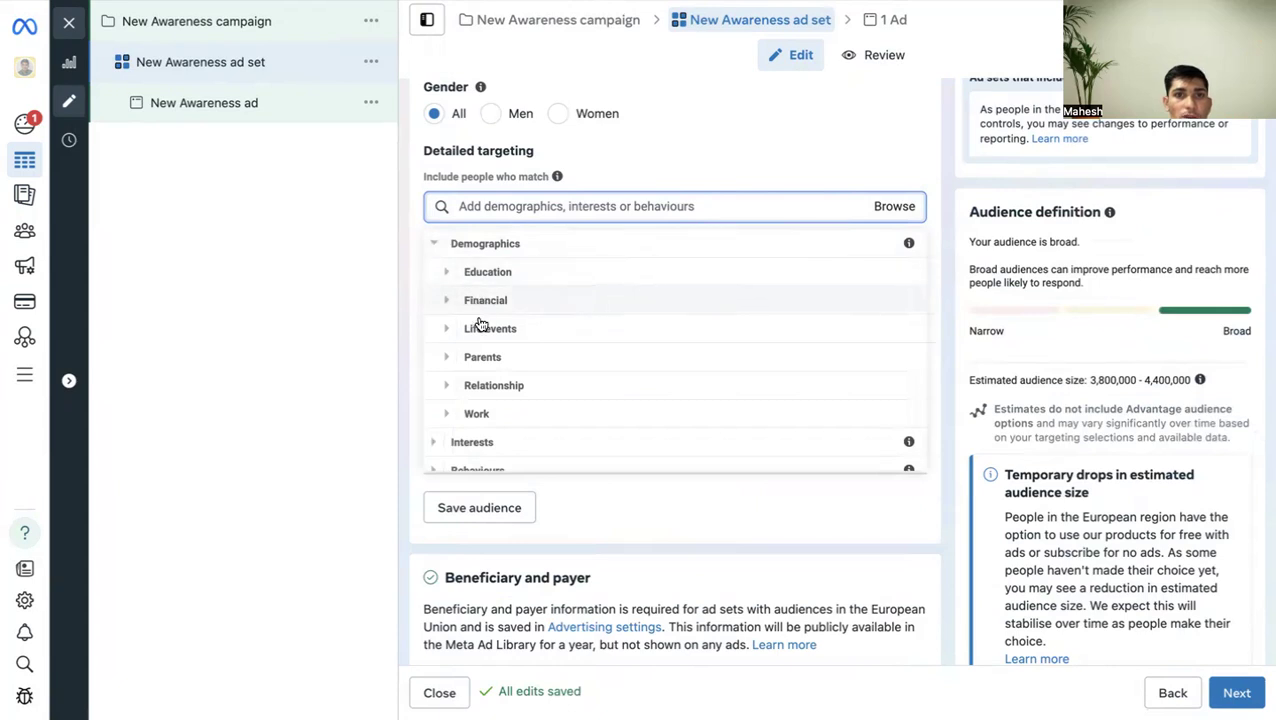
scroll(480, 386, "down", 1)
scroll(500, 370, "up", 1)
left_click(439, 247)
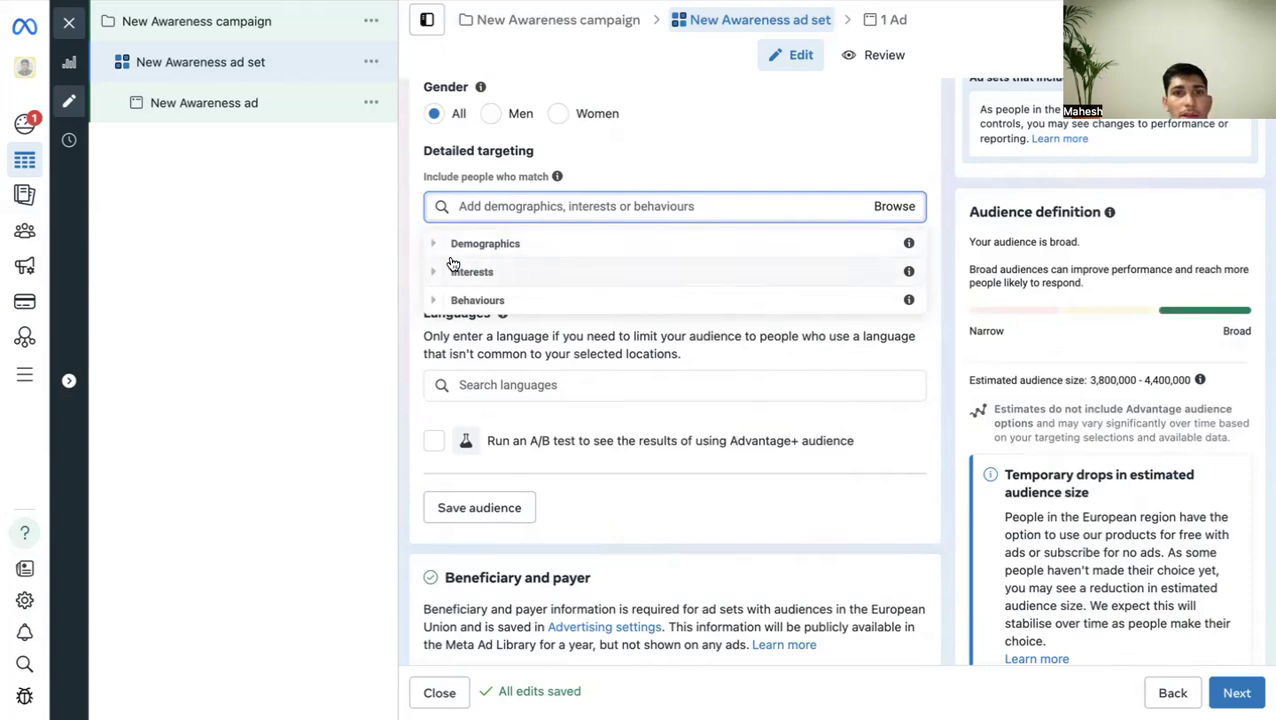
Look through the Education group under Demographics and the categories under Interests, collapsing each when done.
left_click(463, 246)
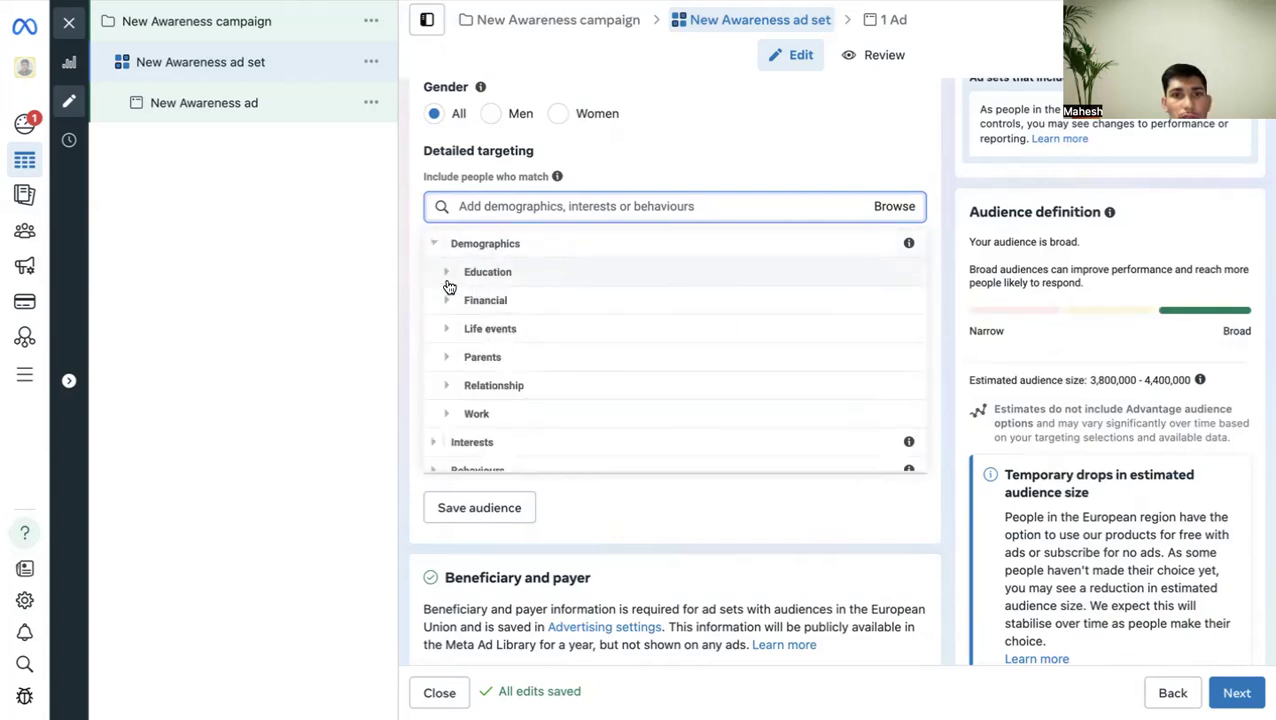
left_click(451, 279)
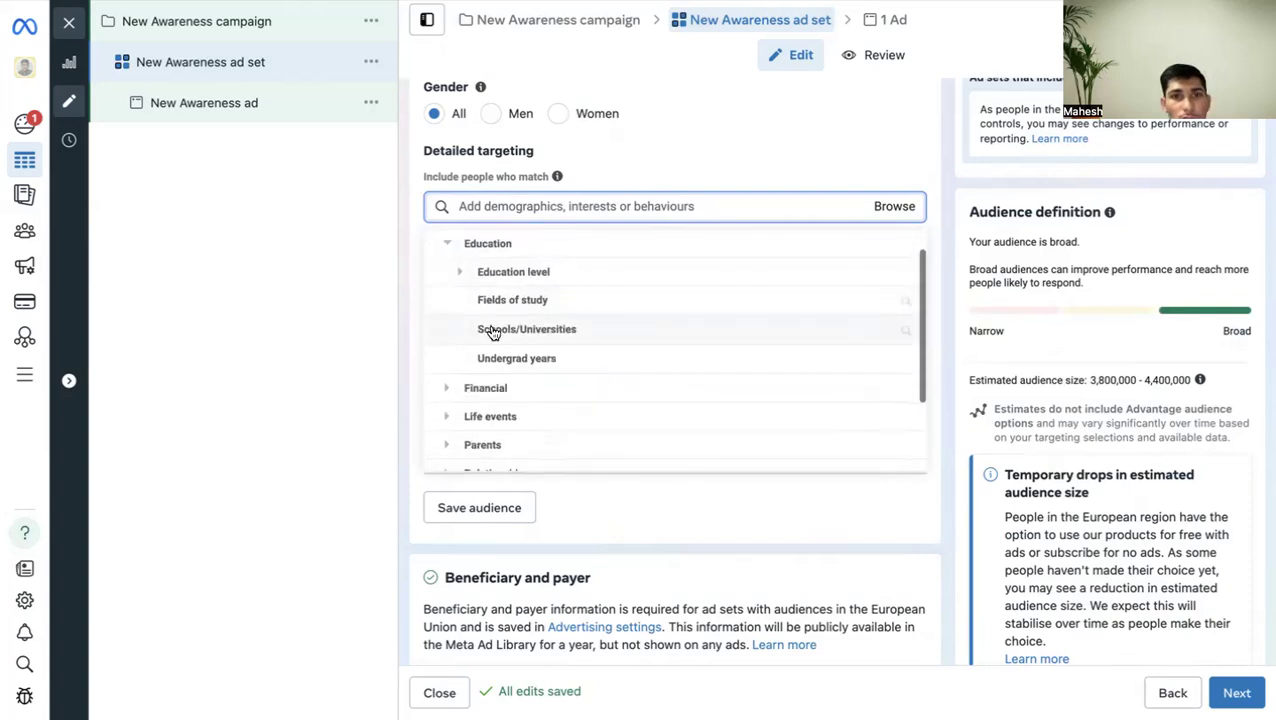
left_click(447, 245)
left_click(437, 244)
left_click(444, 271)
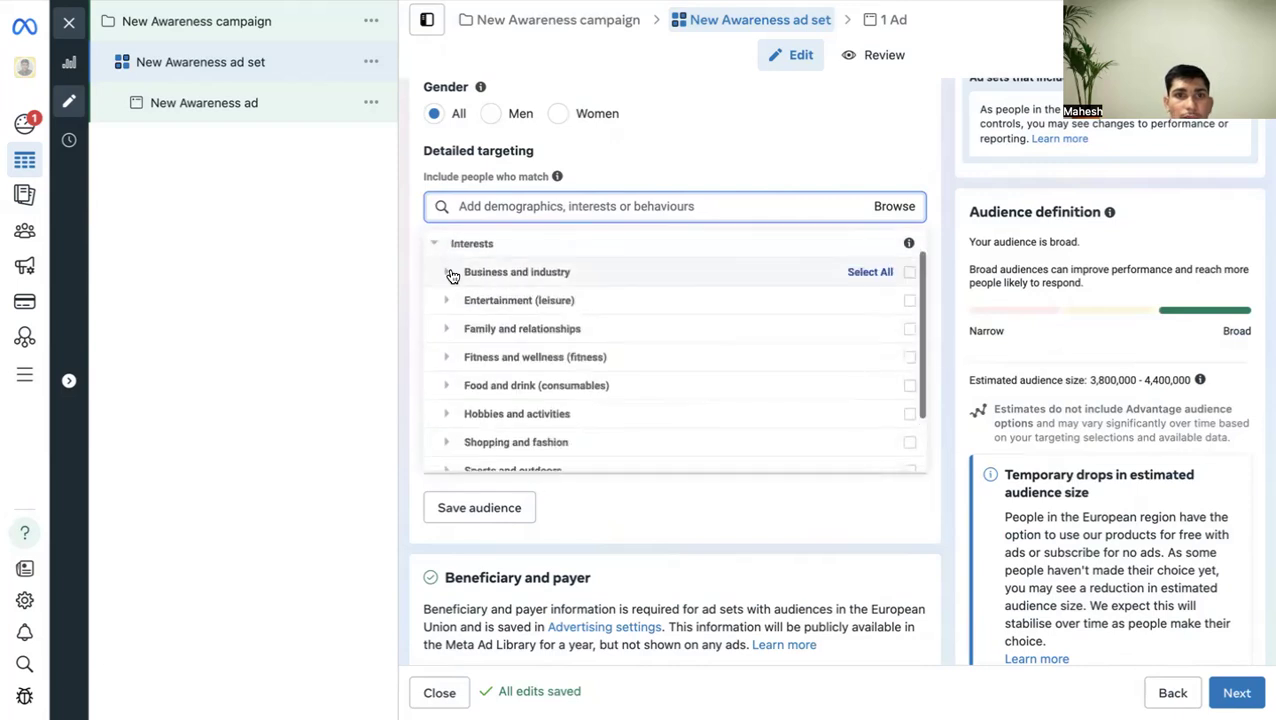
left_click(437, 245)
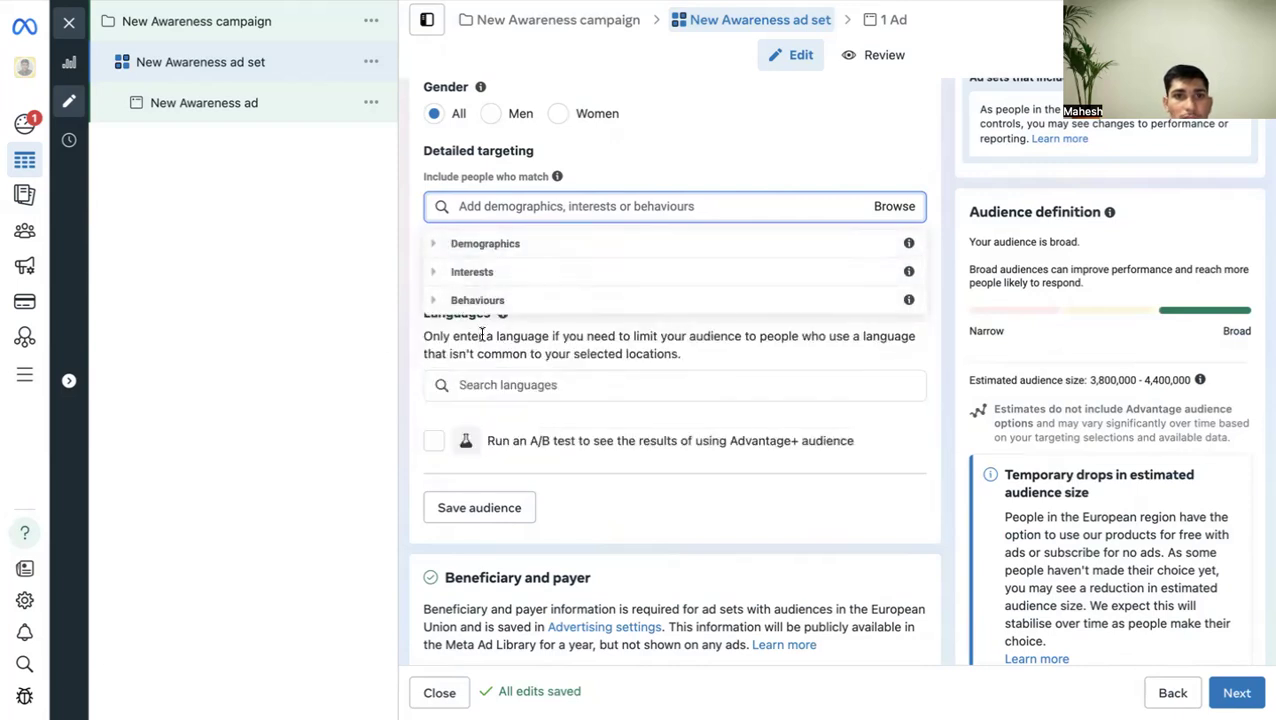
mouse_move(503, 313)
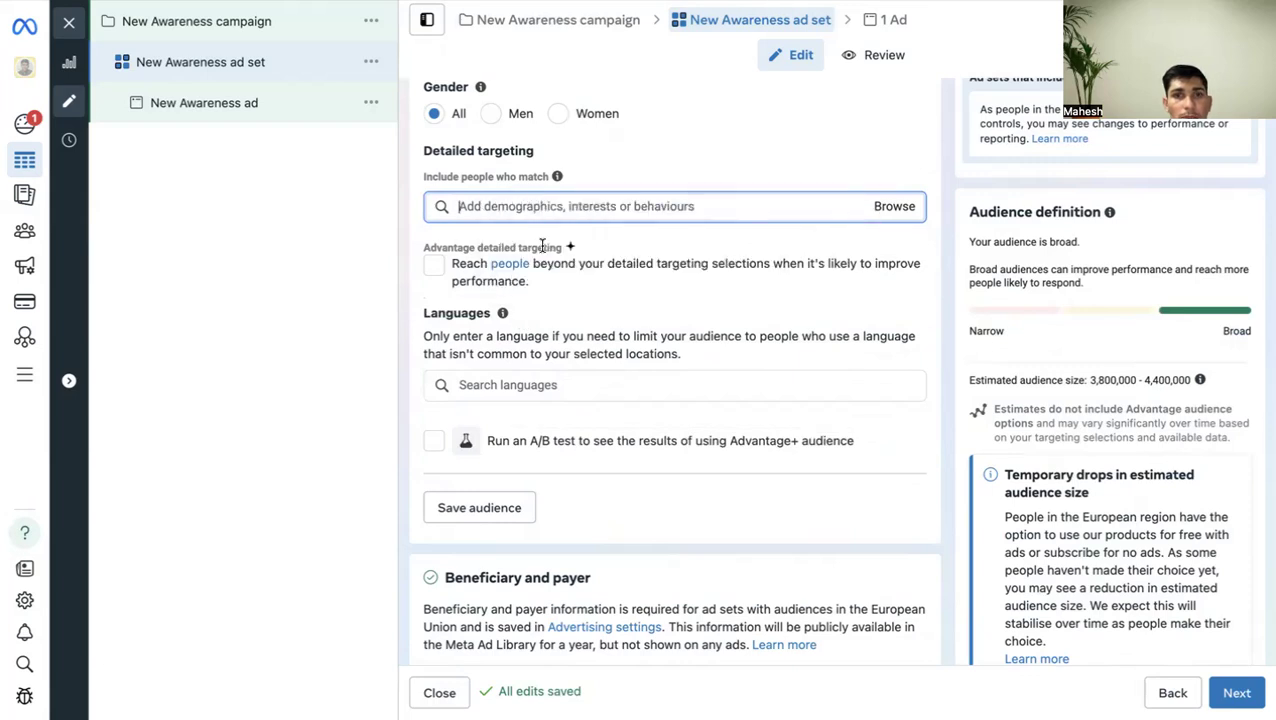
left_click(895, 206)
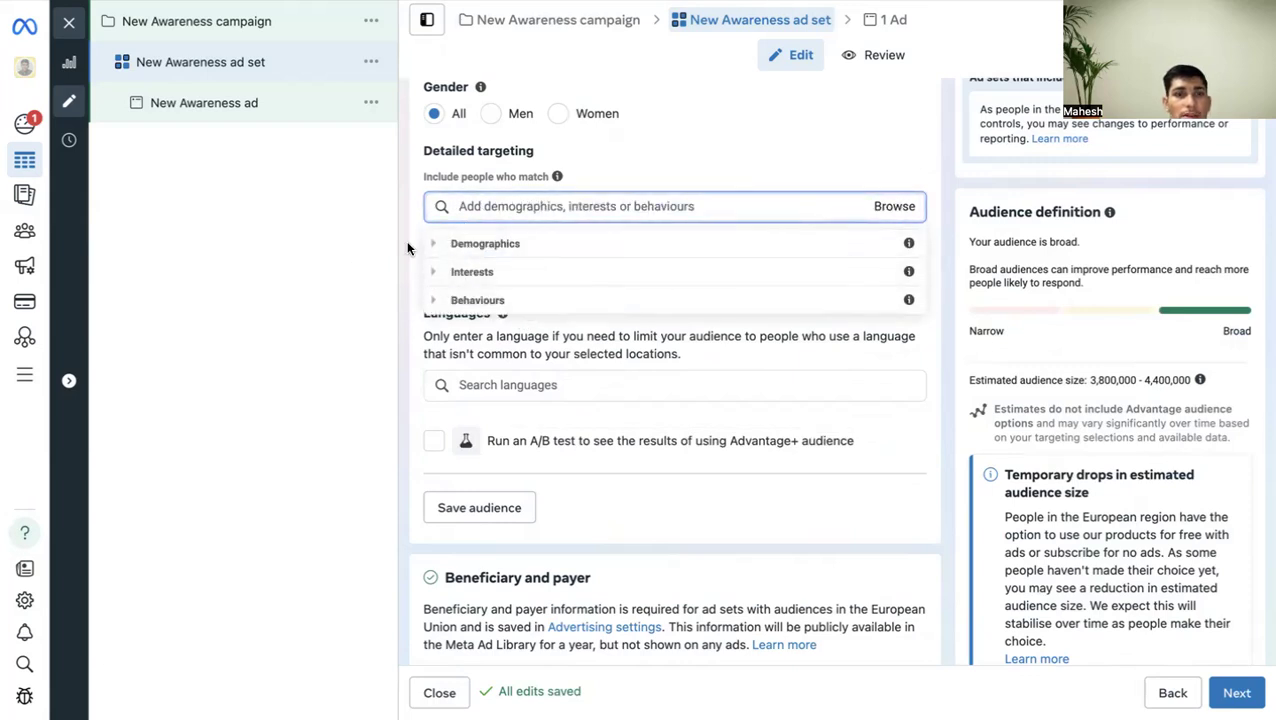
left_click(457, 227)
scroll(503, 203, "up", 1)
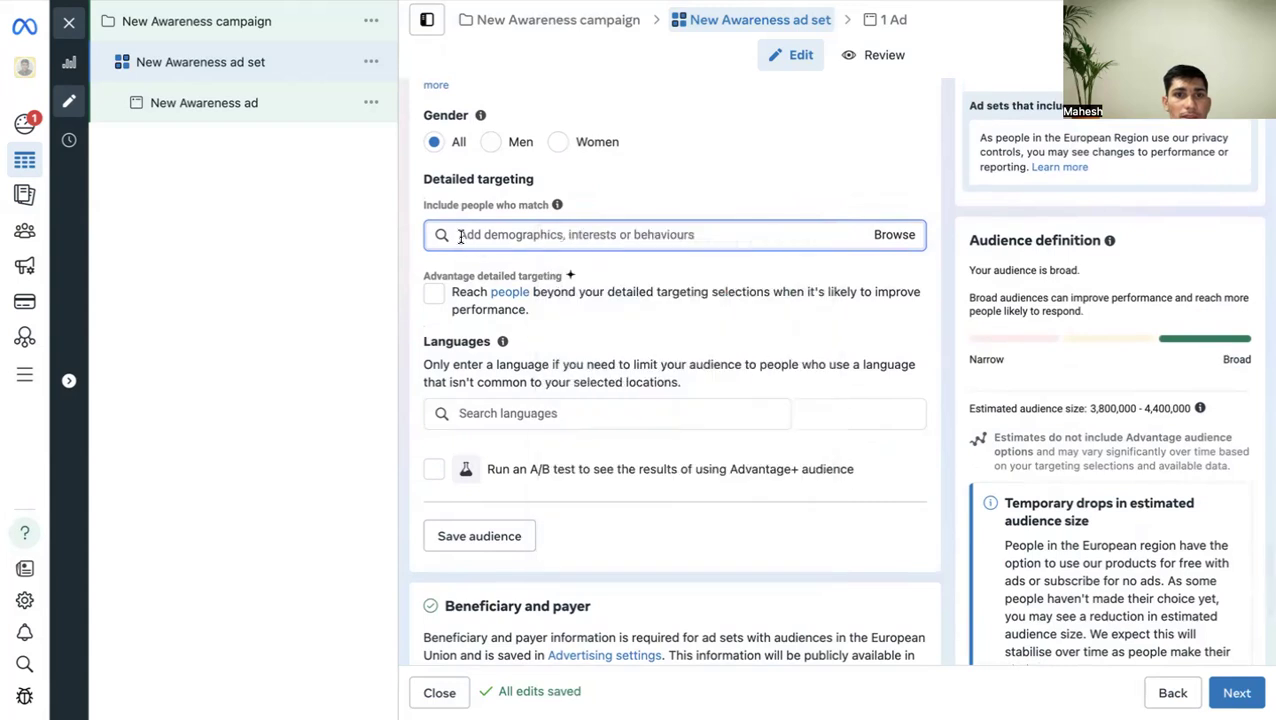
scroll(583, 363, "up", 1)
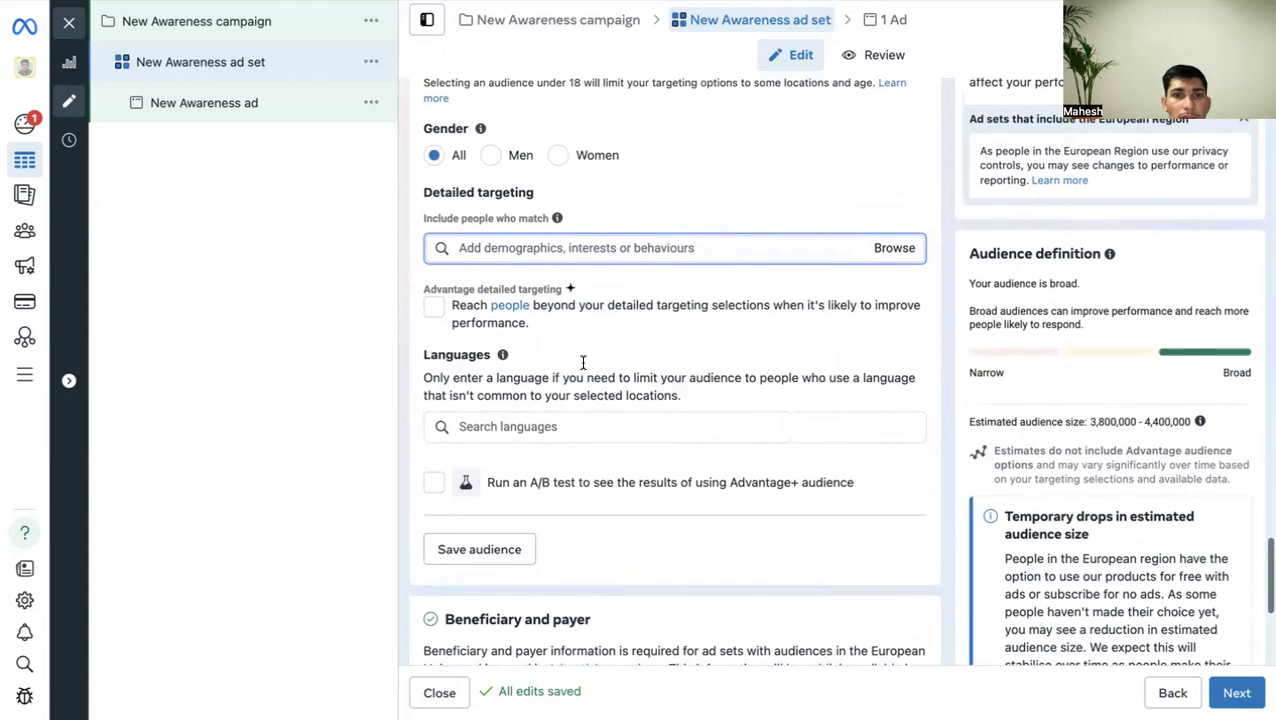
scroll(590, 361, "down", 2)
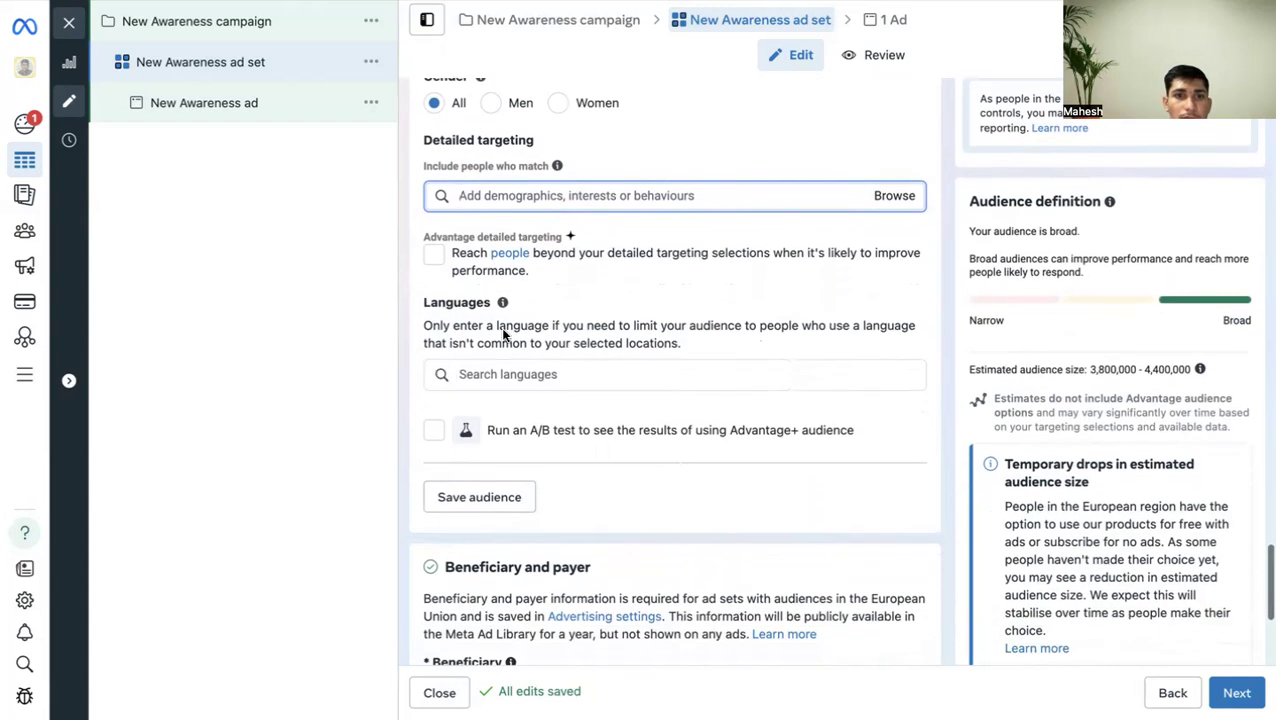
Add Gujarati, Hindi and Punjabi to the ad set's audience languages.
left_click(470, 374)
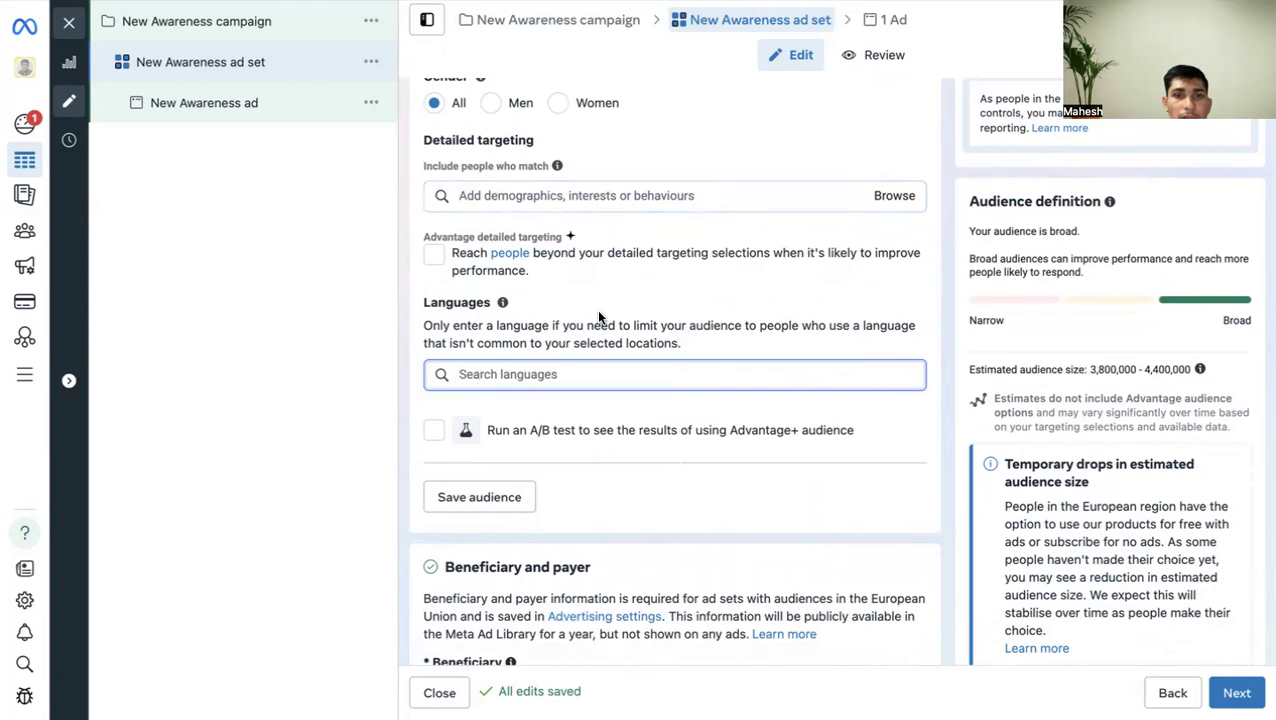
scroll(598, 316, "down", 3)
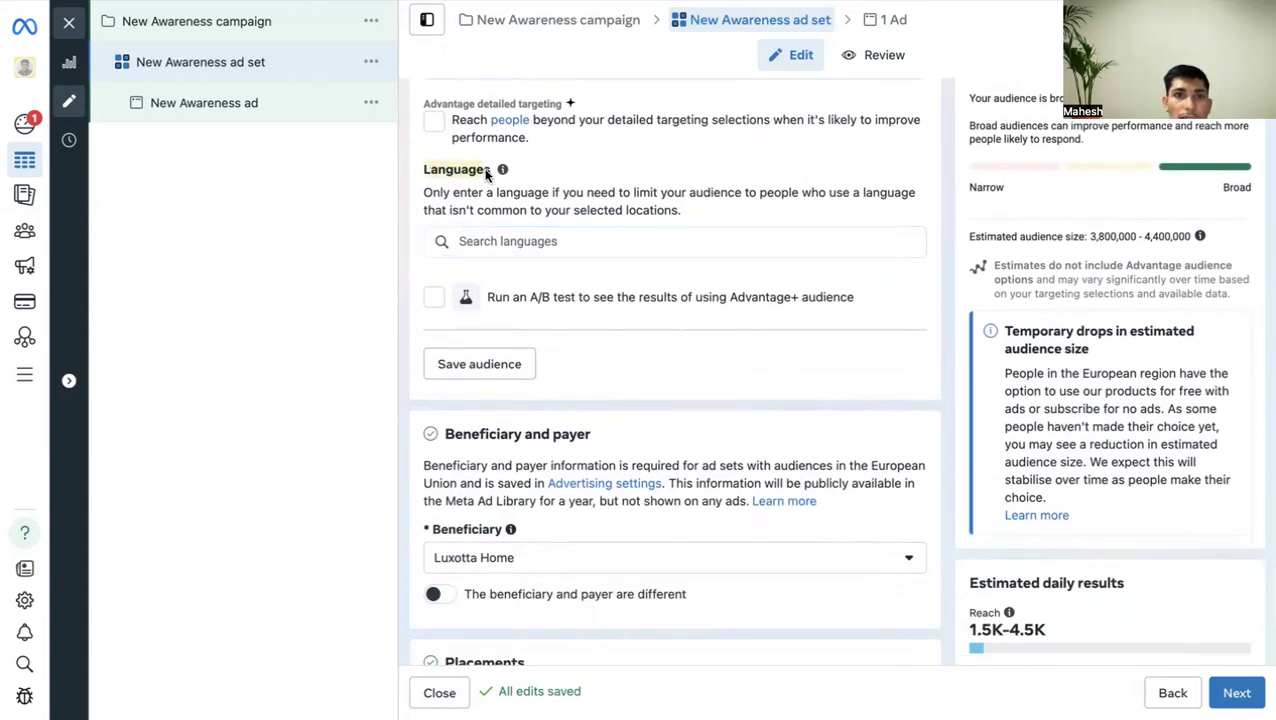
type("gu")
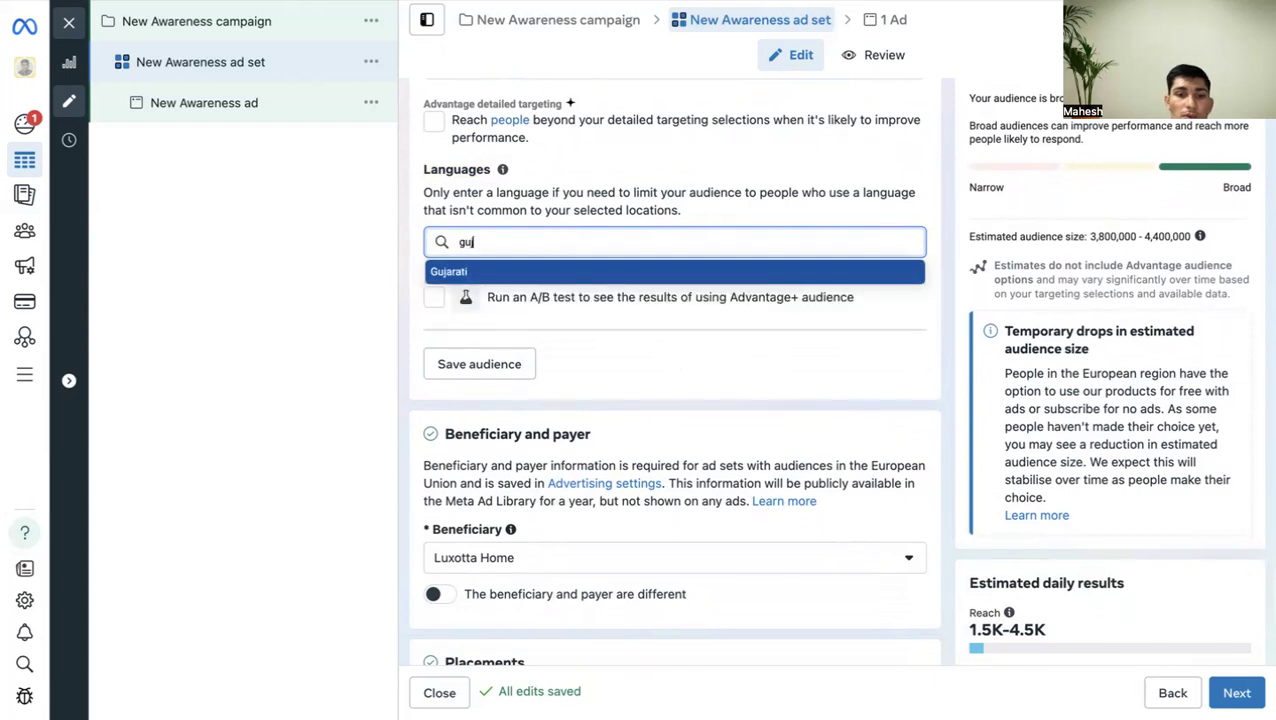
type("jar")
left_click(482, 271)
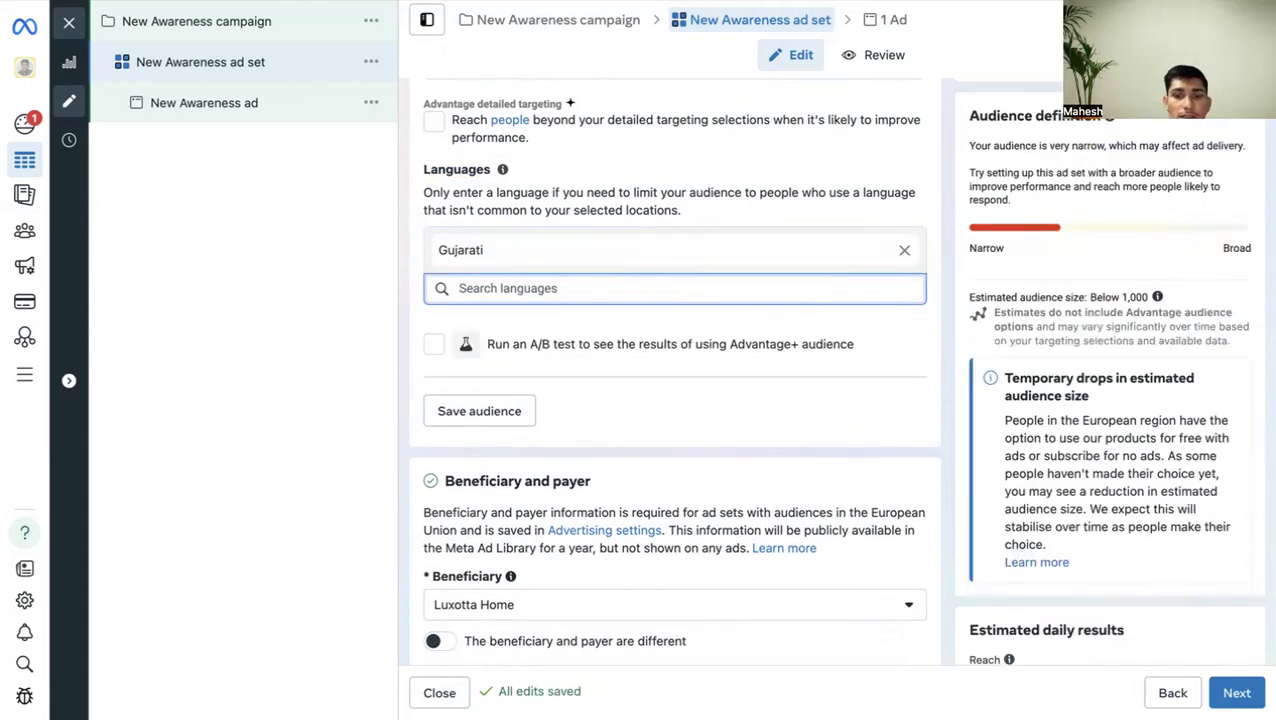
type("hin")
left_click(484, 319)
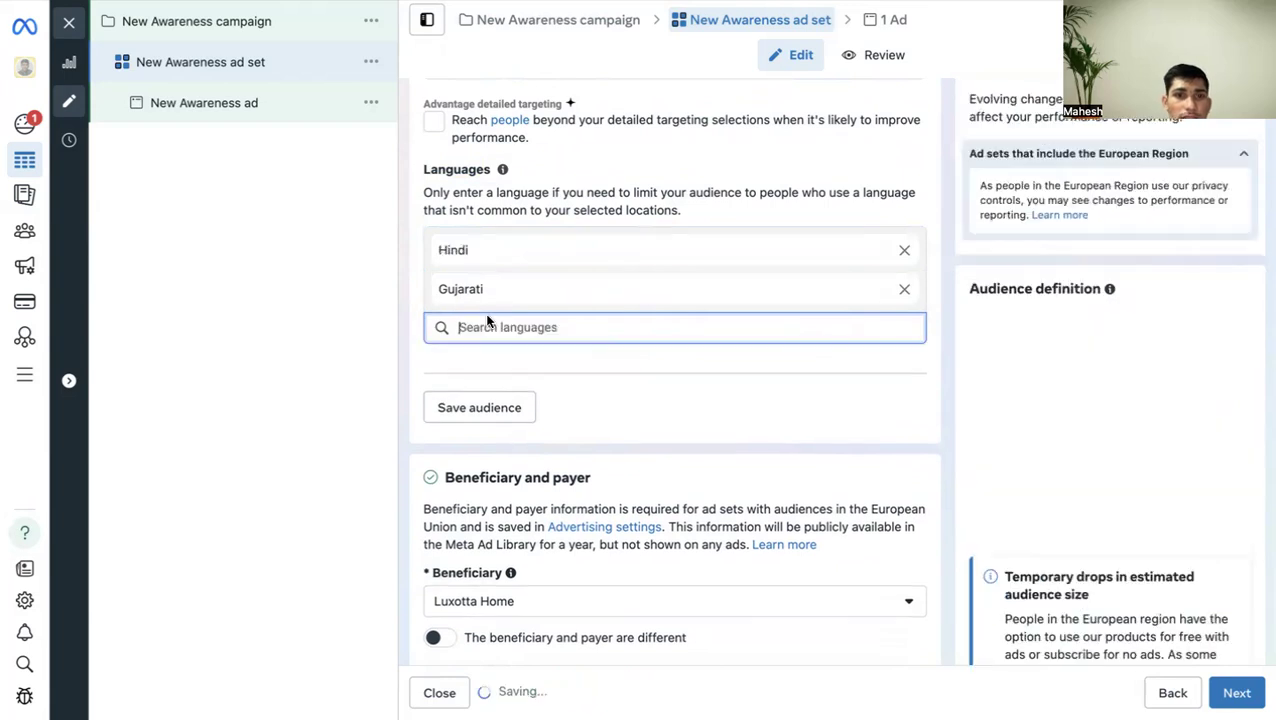
type("pun")
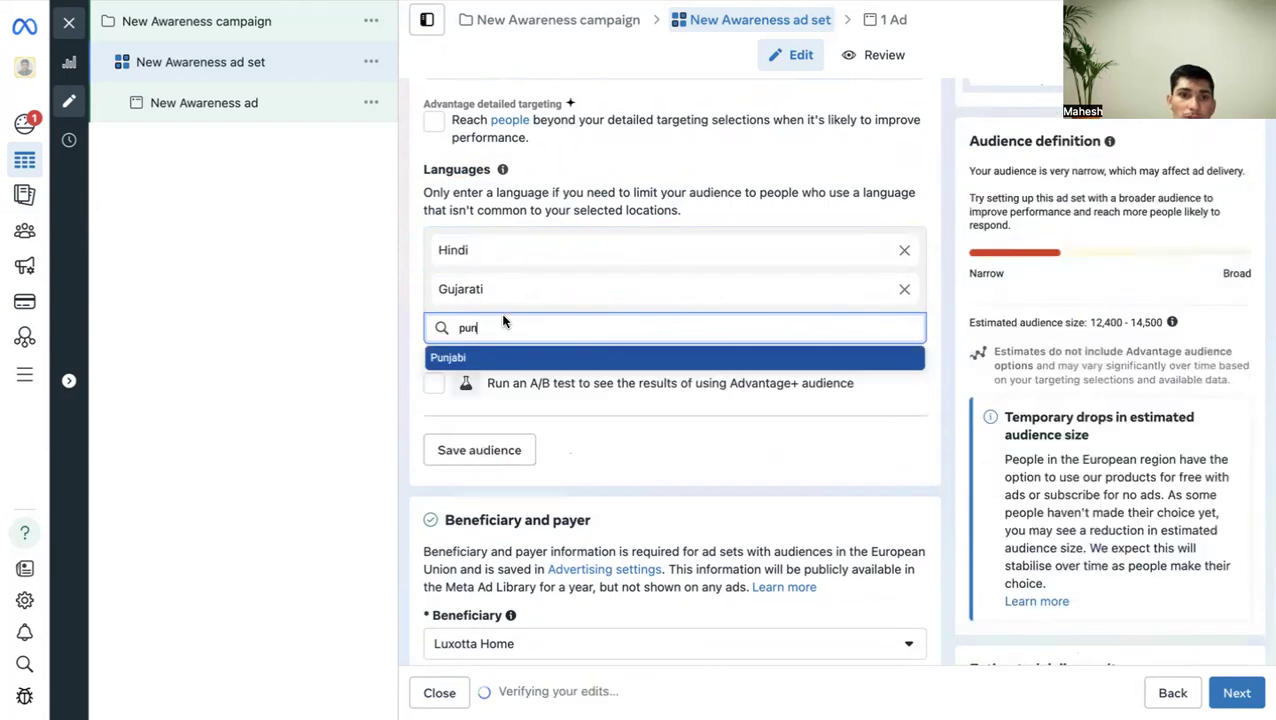
left_click(476, 358)
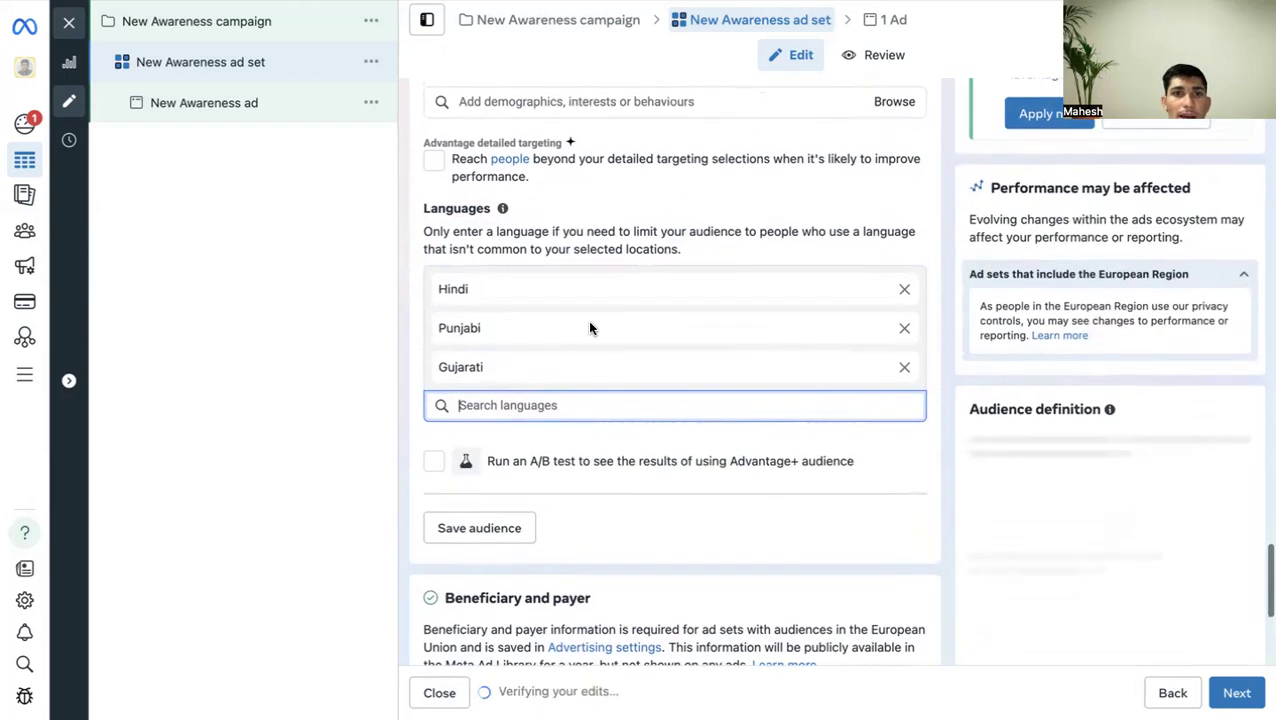
Remove Hindi, Punjabi and Gujarati from the audience languages.
left_click_drag(426, 164, 492, 165)
left_click(489, 364)
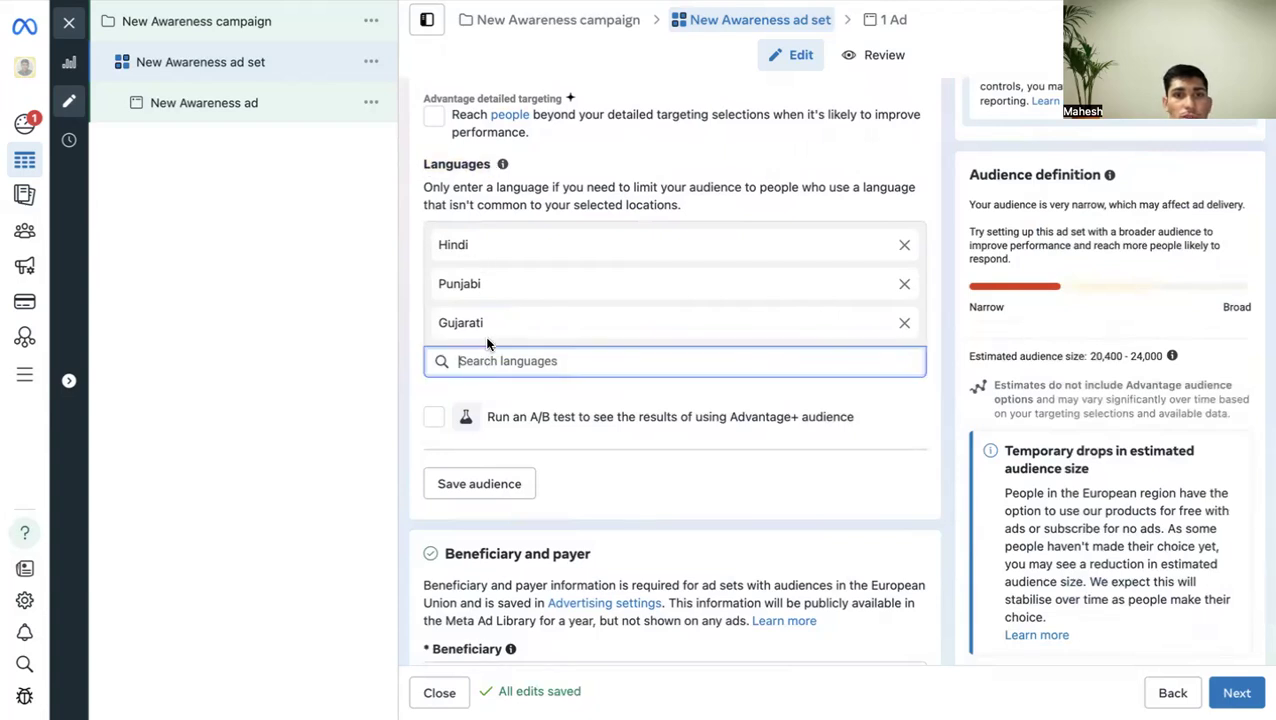
left_click(906, 249)
left_click(903, 249)
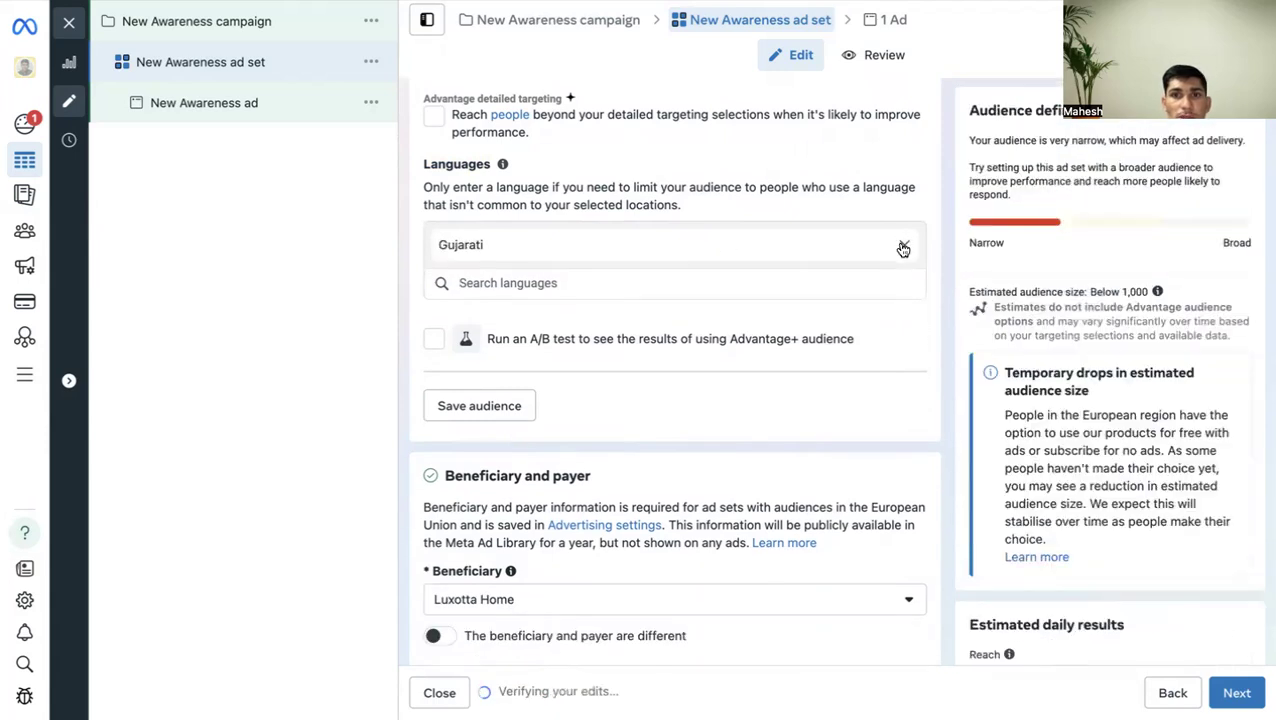
Remove Timor-Leste and Iceland from the audience's targeted locations.
scroll(636, 308, "up", 3)
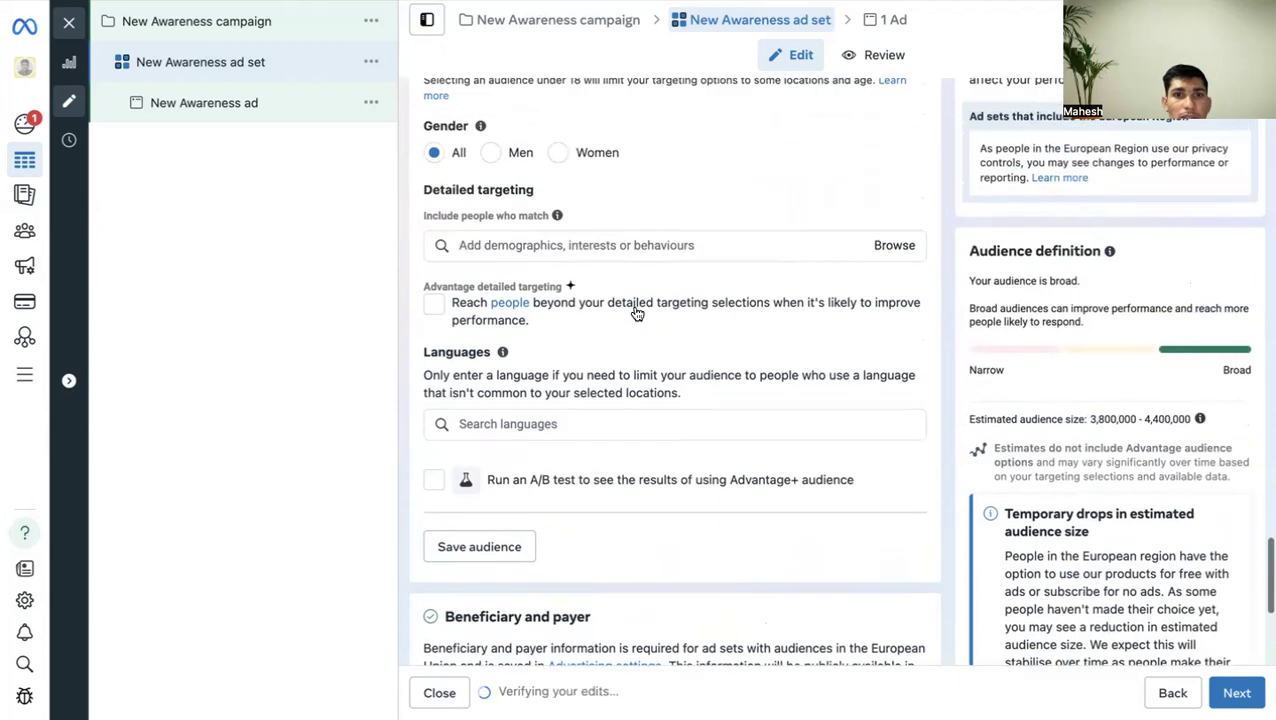
scroll(636, 313, "up", 4)
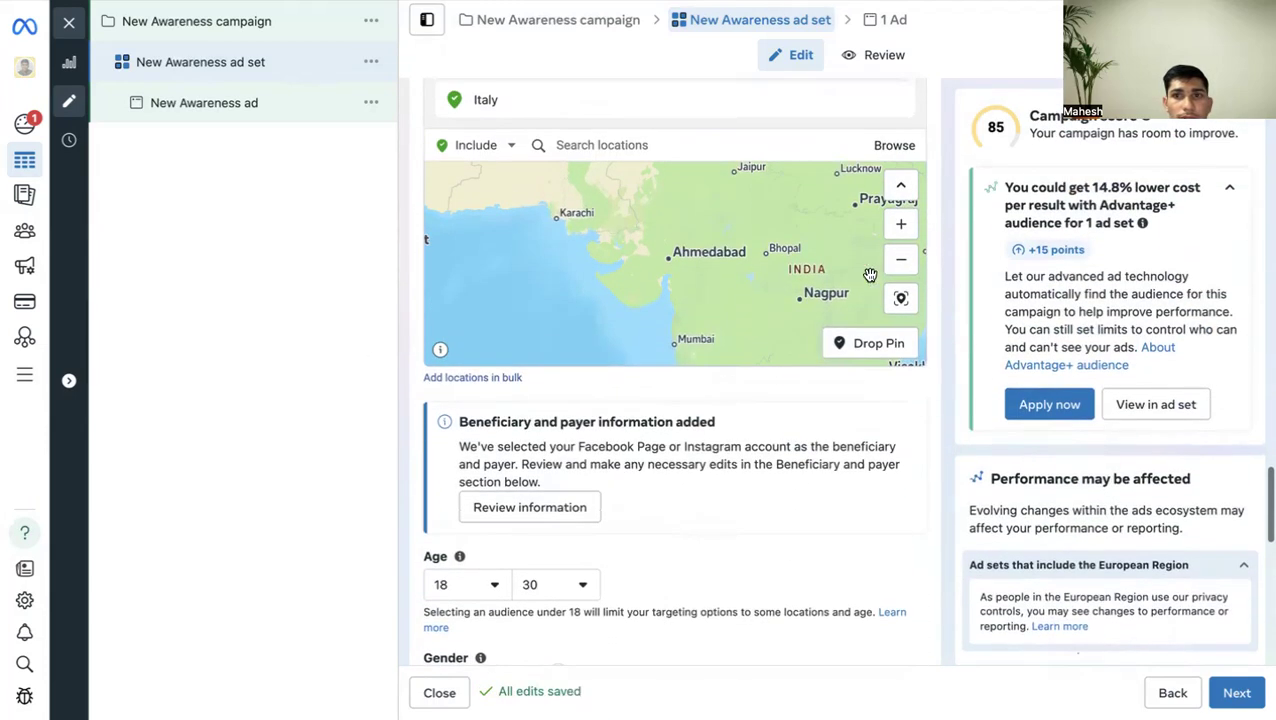
left_click(902, 262)
left_click(902, 262)
scroll(665, 421, "up", 3)
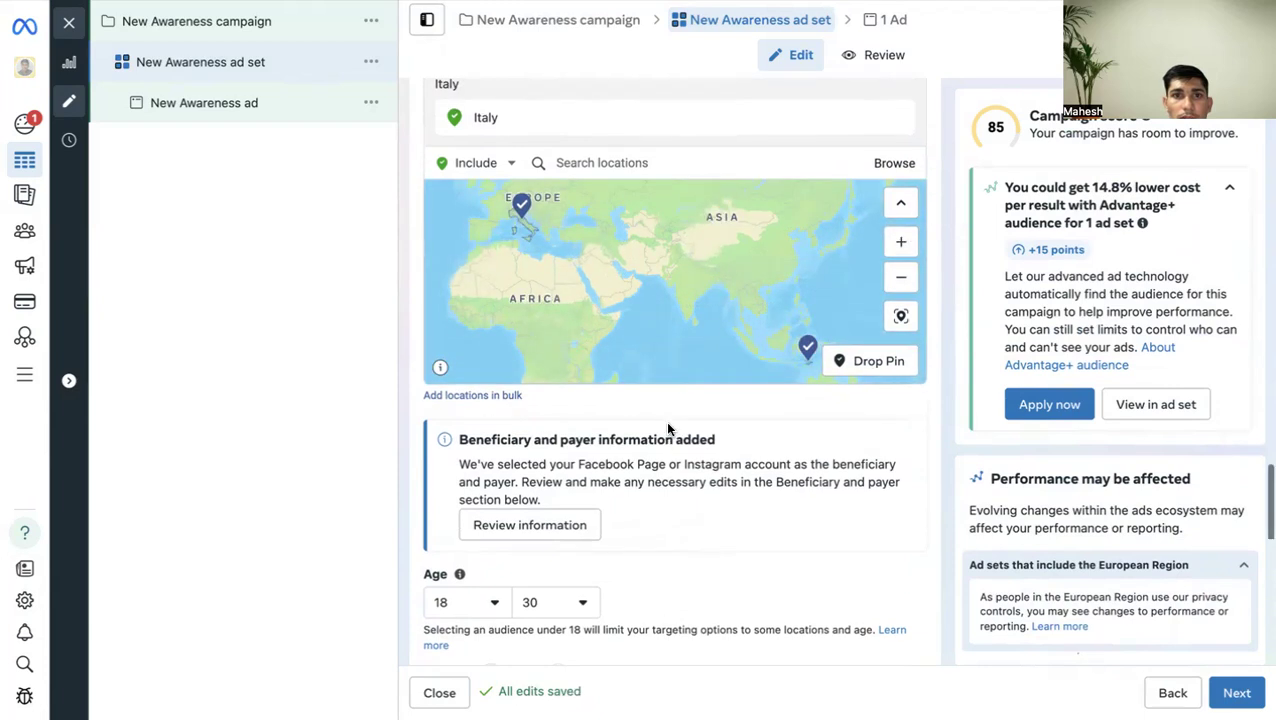
scroll(668, 424, "up", 1)
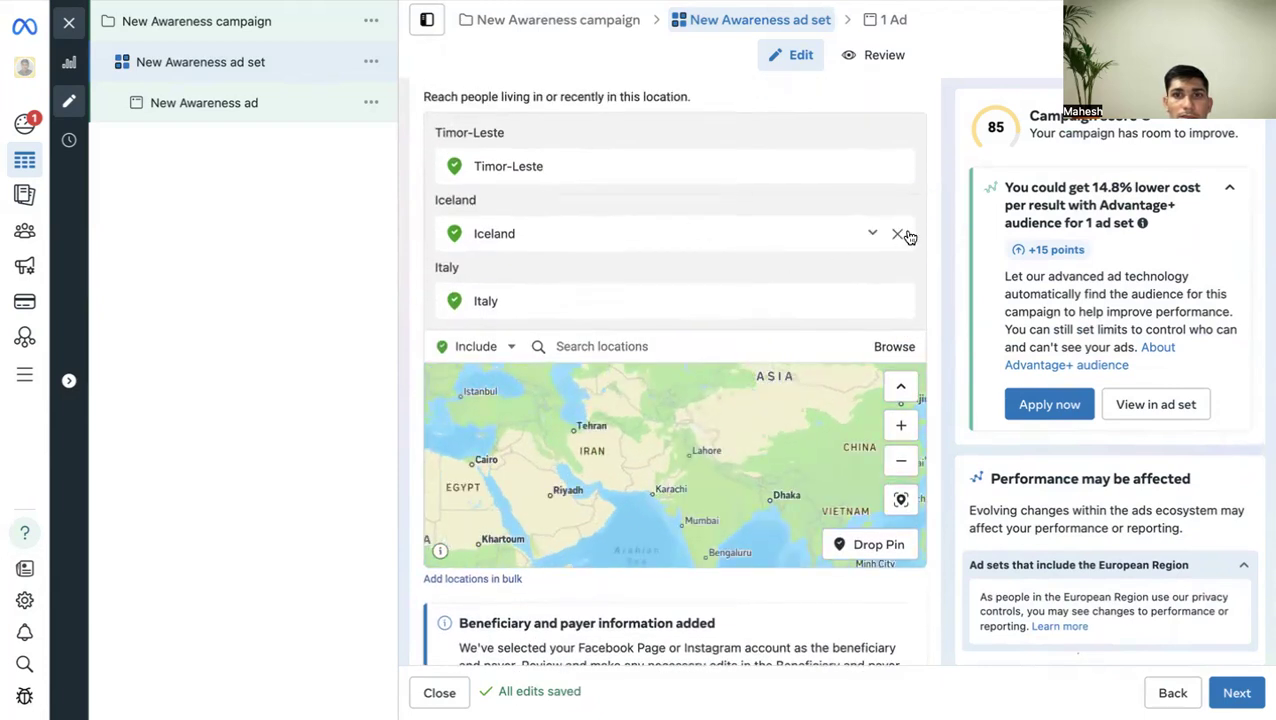
left_click(898, 168)
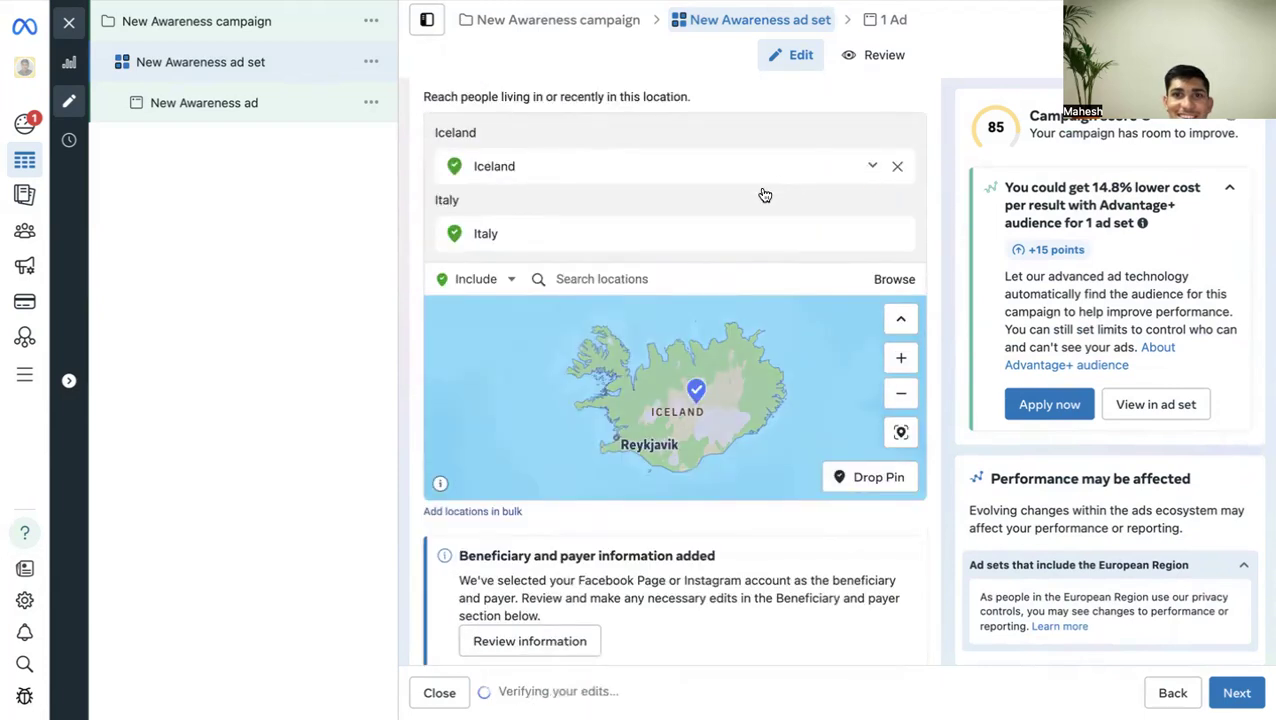
left_click(897, 231)
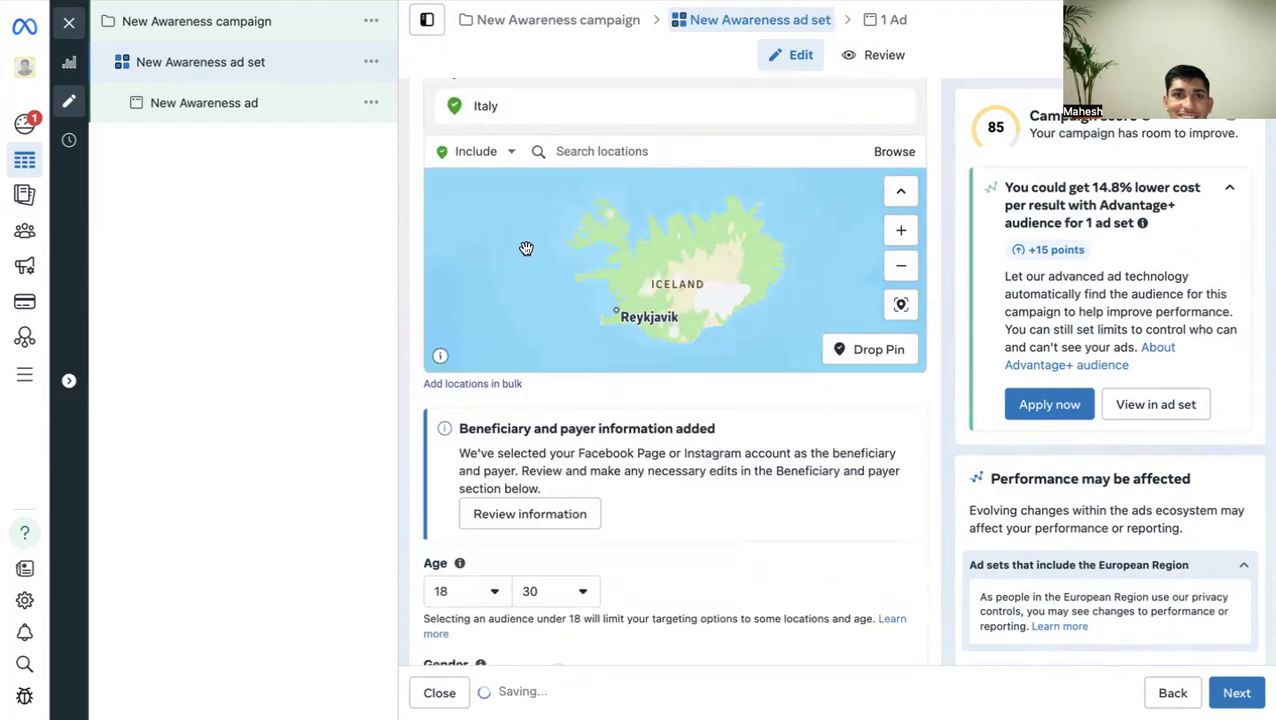
Add India as an included location and remove Italy, leaving India as the only target country.
left_click(607, 276)
type("indi")
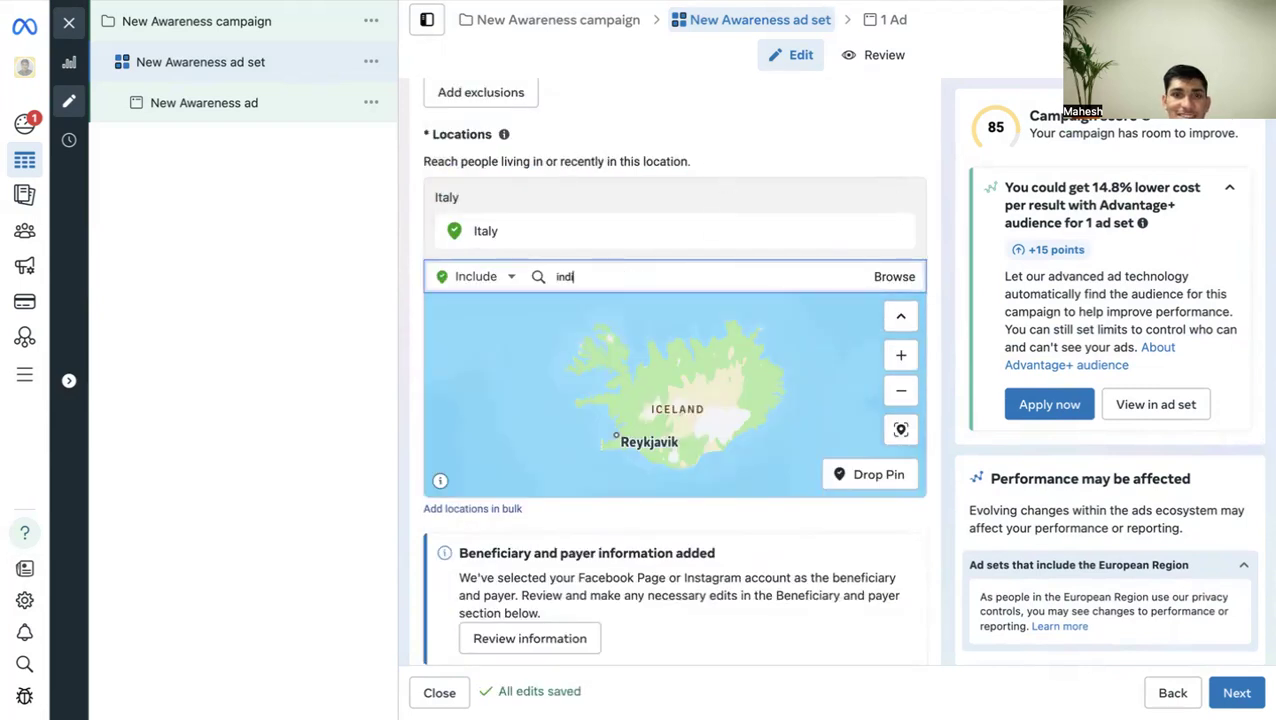
left_click(583, 312)
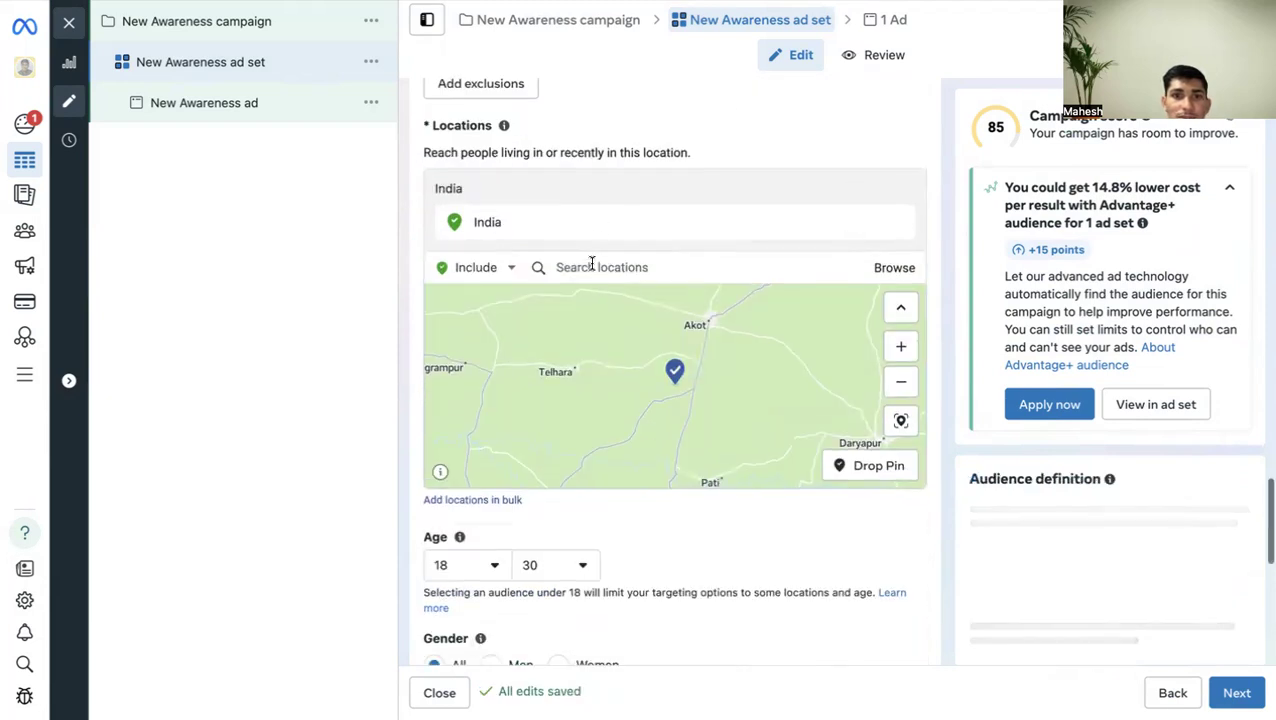
Search the detailed targeting for "clothing" and add the Clothing (clothing) interest.
scroll(501, 434, "down", 2)
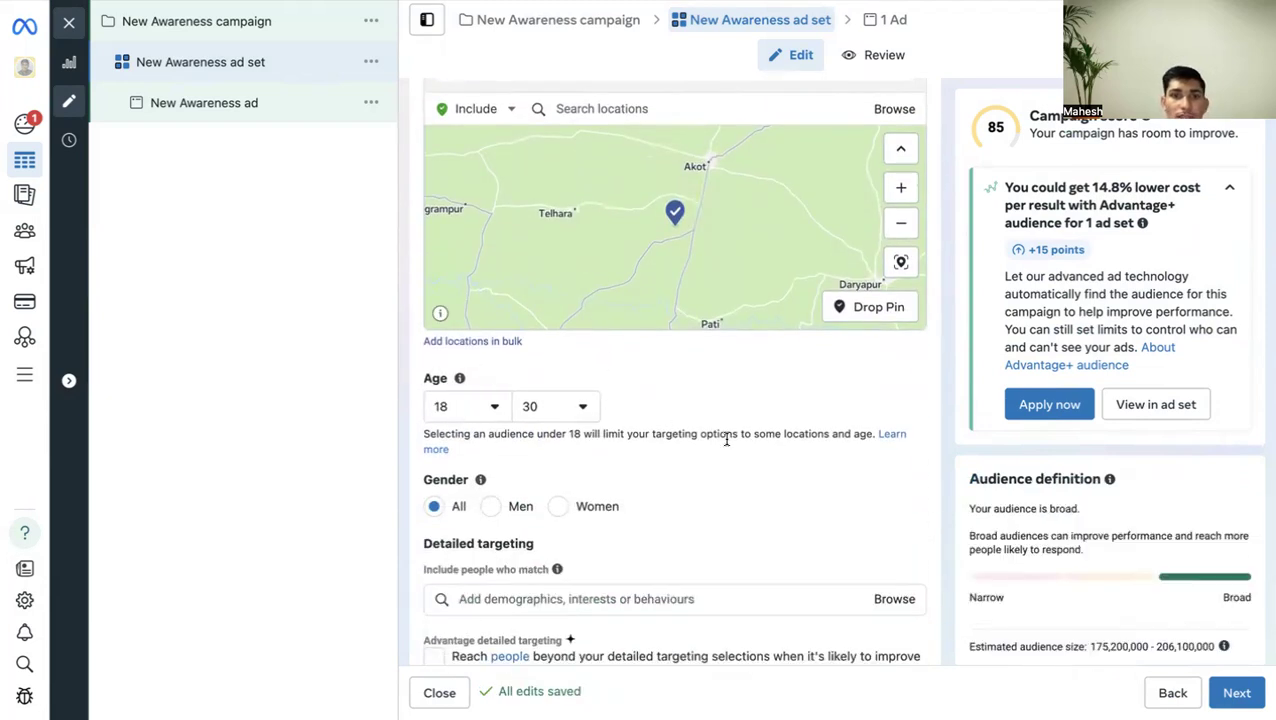
scroll(650, 420, "down", 2)
type("clothing")
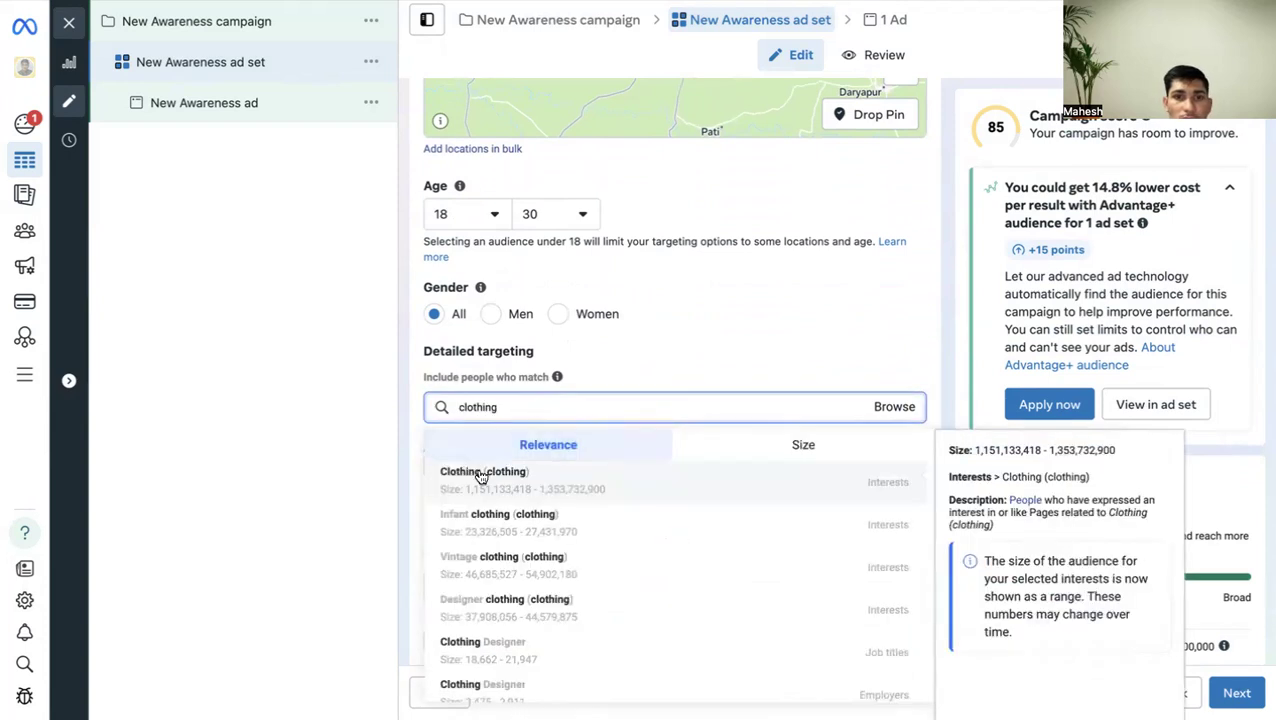
left_click(480, 472)
Add the suggestions Online shopping, Shopping, Boutiques, Dresses, Fashion accessories, Engaged shoppers, Blouse, Skirt, Shirt, Jumper and Party dress to the detailed targeting.
scroll(654, 263, "down", 3)
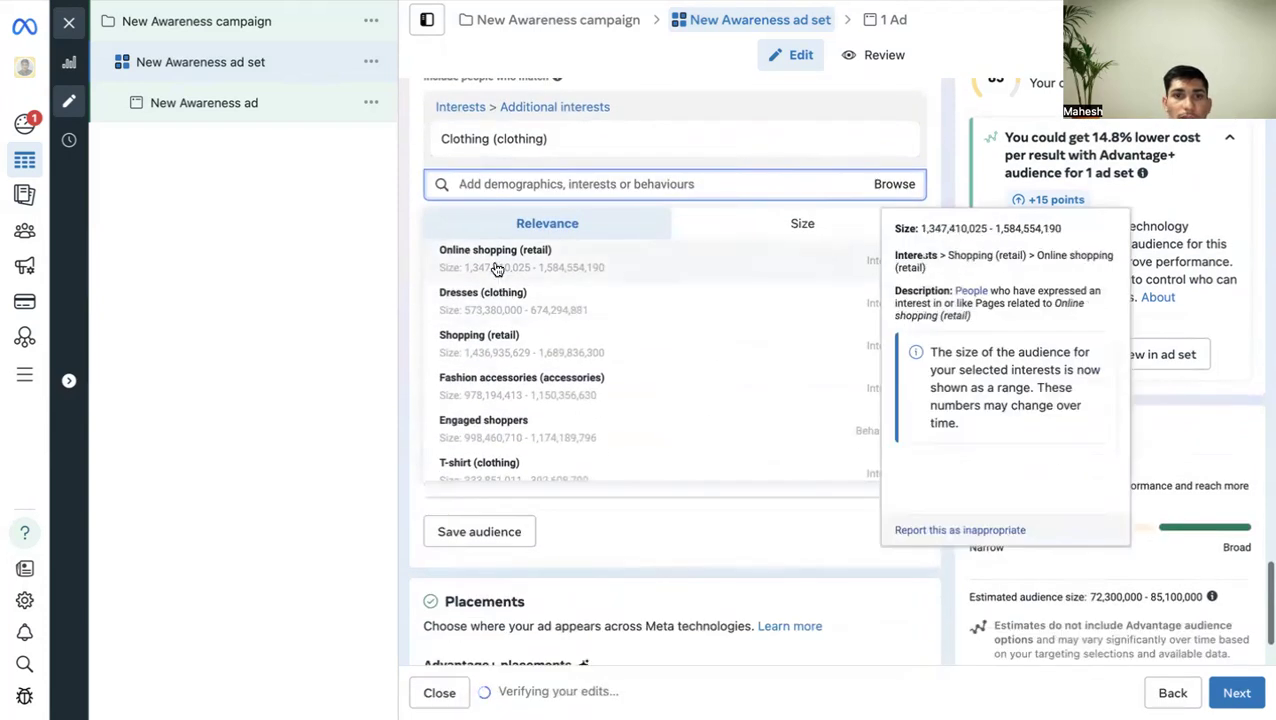
left_click(498, 262)
left_click(492, 342)
left_click(501, 441)
left_click(521, 461)
left_click(515, 425)
left_click(560, 506)
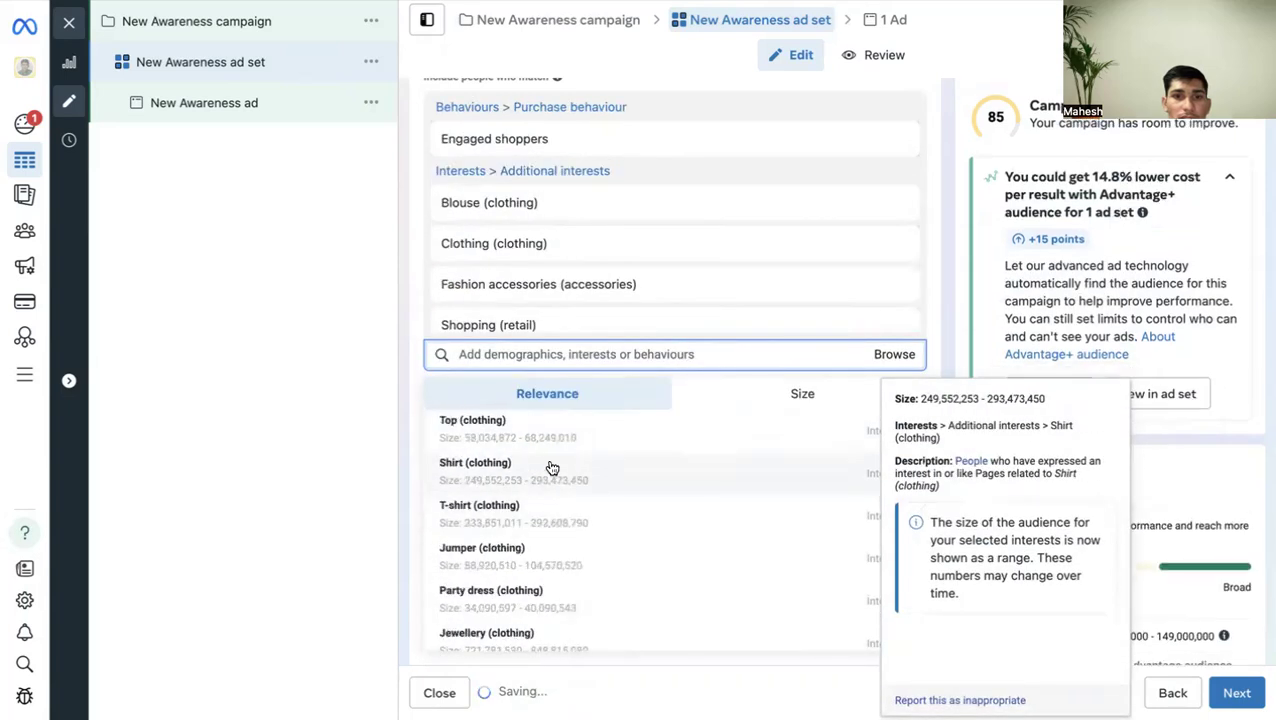
left_click(550, 468)
left_click(527, 466)
left_click(527, 566)
left_click(256, 450)
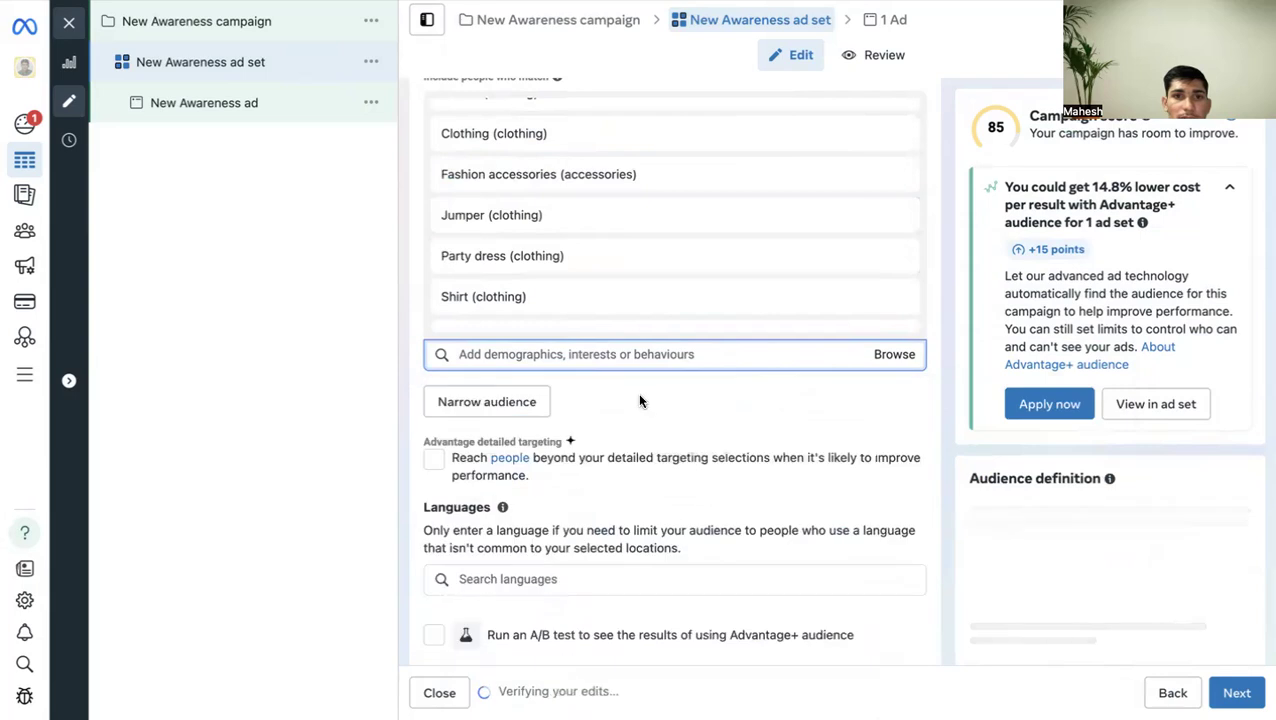
Review the audience's language, location, age and gender settings, showing more of India on the location map.
scroll(635, 400, "down", 3)
scroll(533, 447, "down", 1)
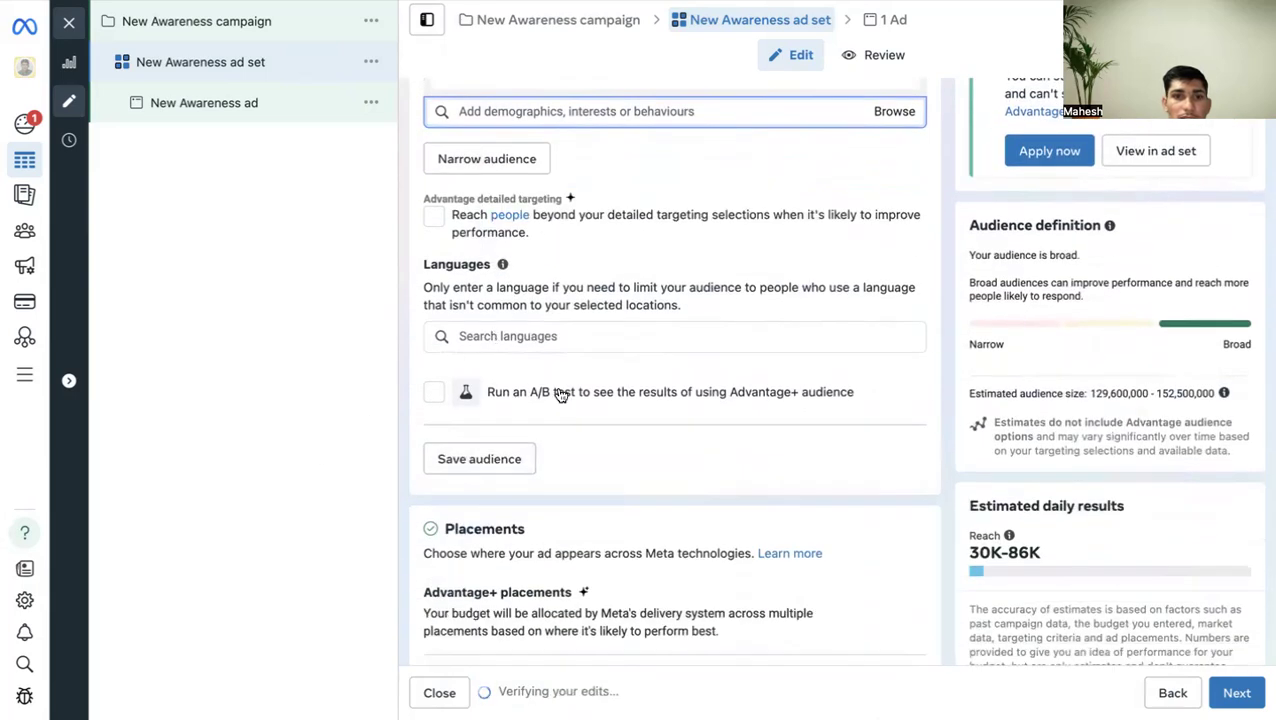
scroll(560, 394, "up", 10)
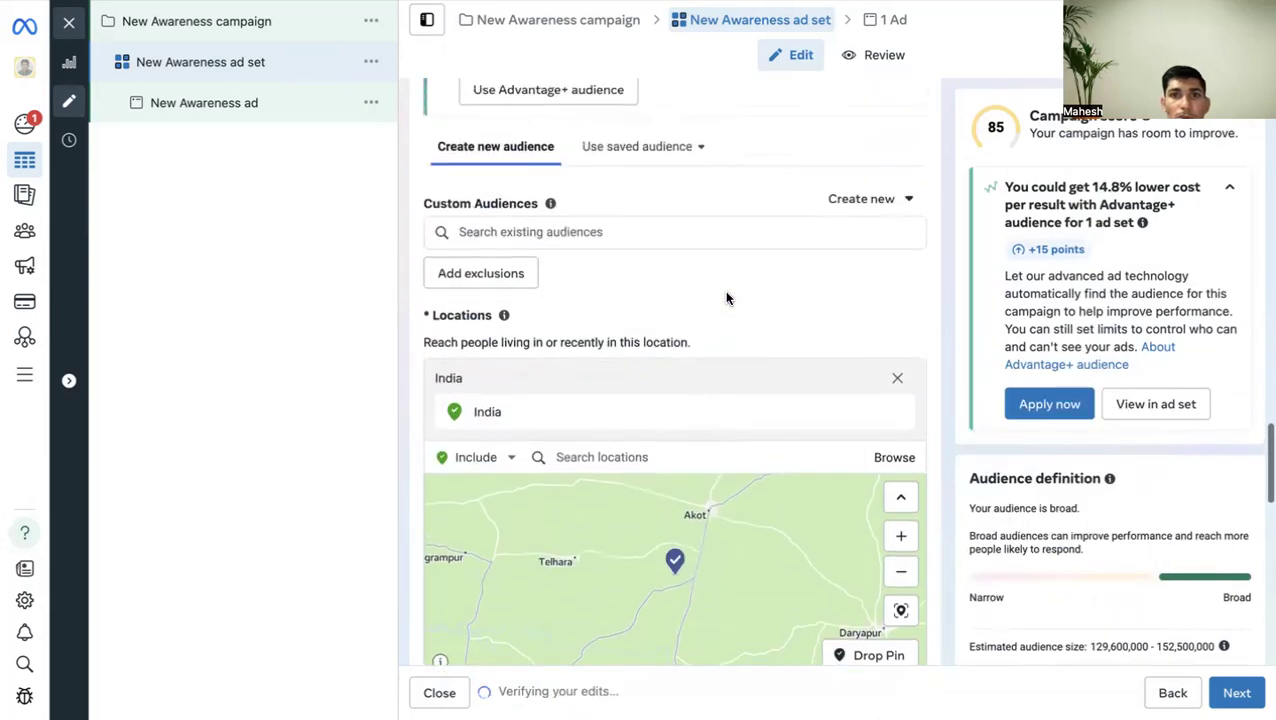
scroll(790, 320, "down", 3)
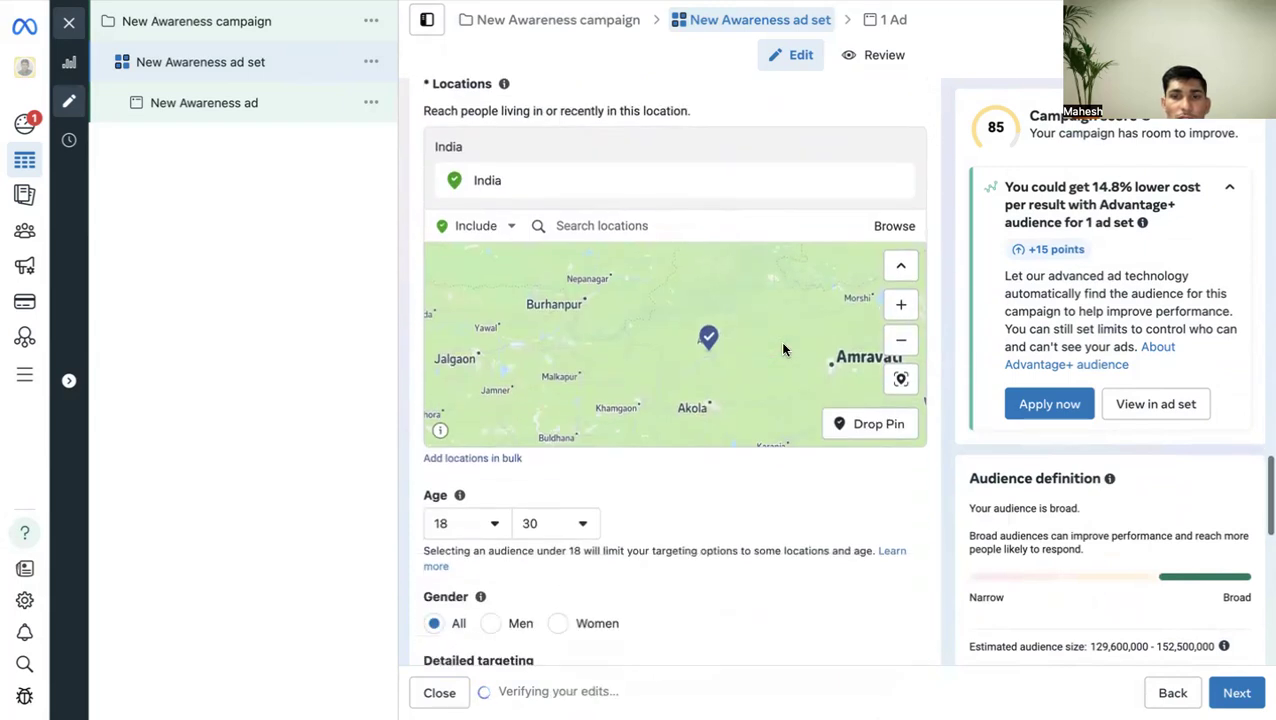
scroll(783, 349, "down", 2)
left_click(900, 279)
scroll(717, 603, "up", 1)
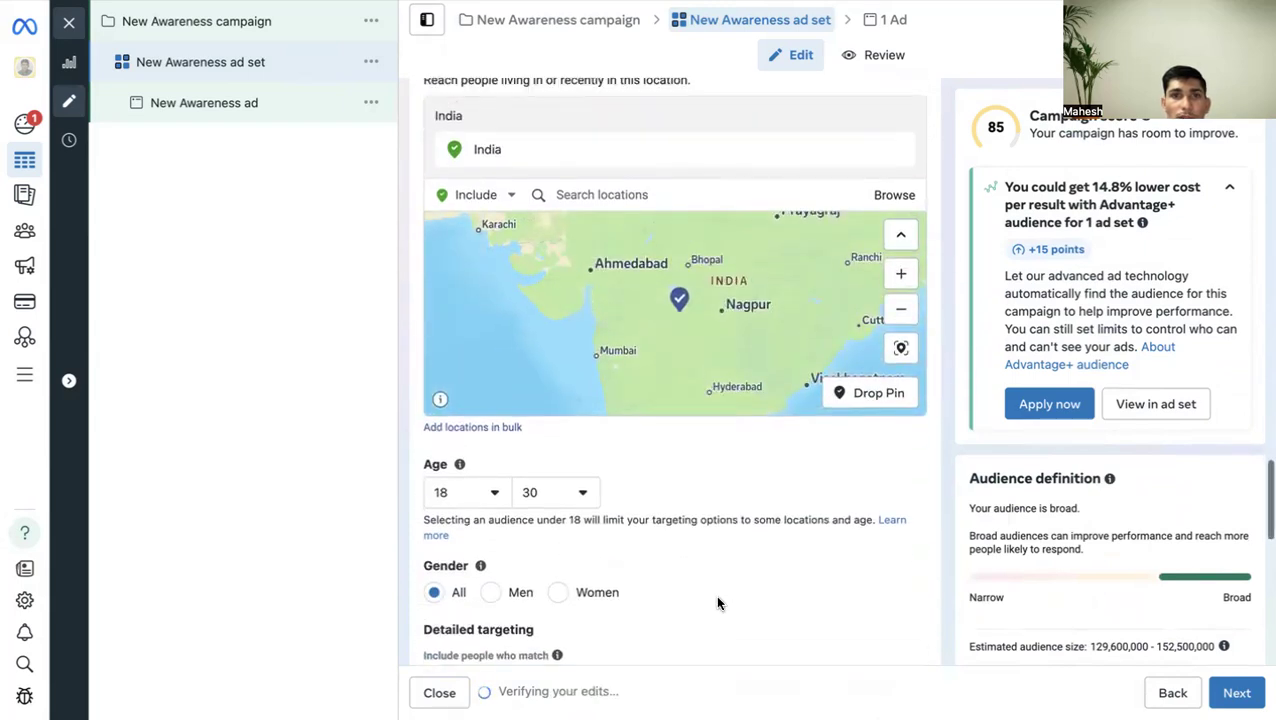
scroll(717, 603, "up", 1)
scroll(429, 245, "down", 3)
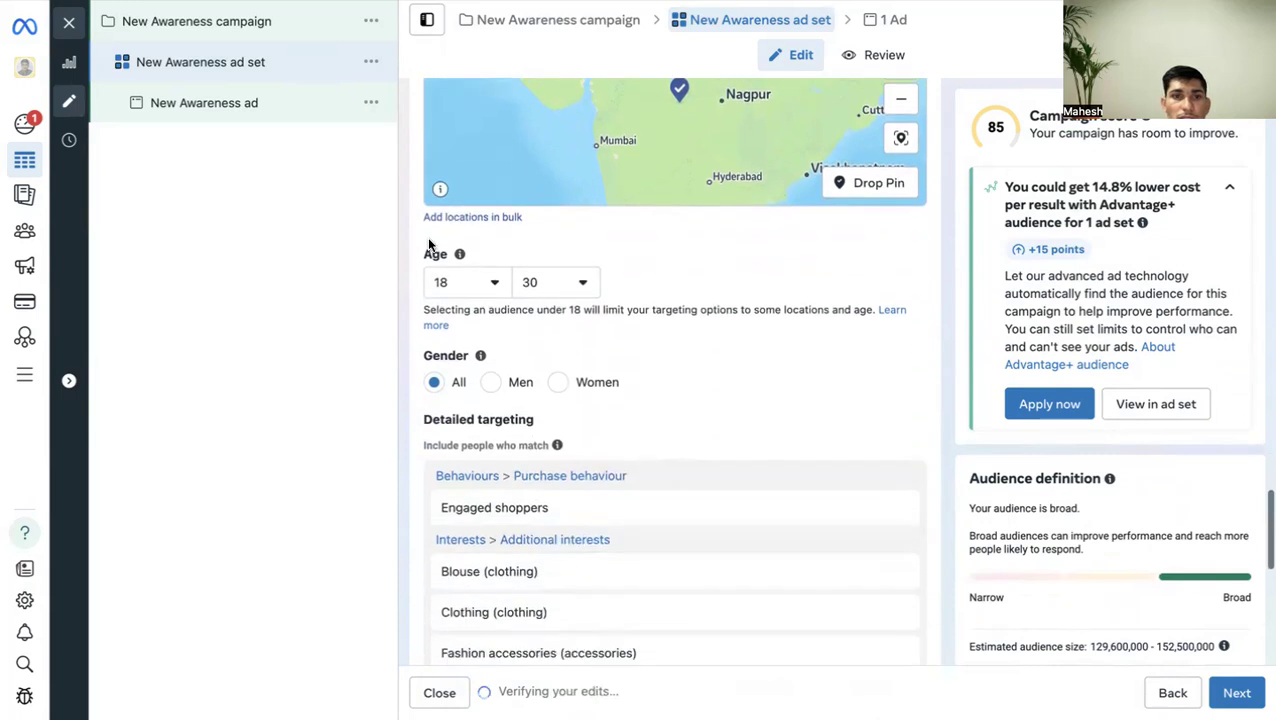
scroll(541, 289, "down", 2)
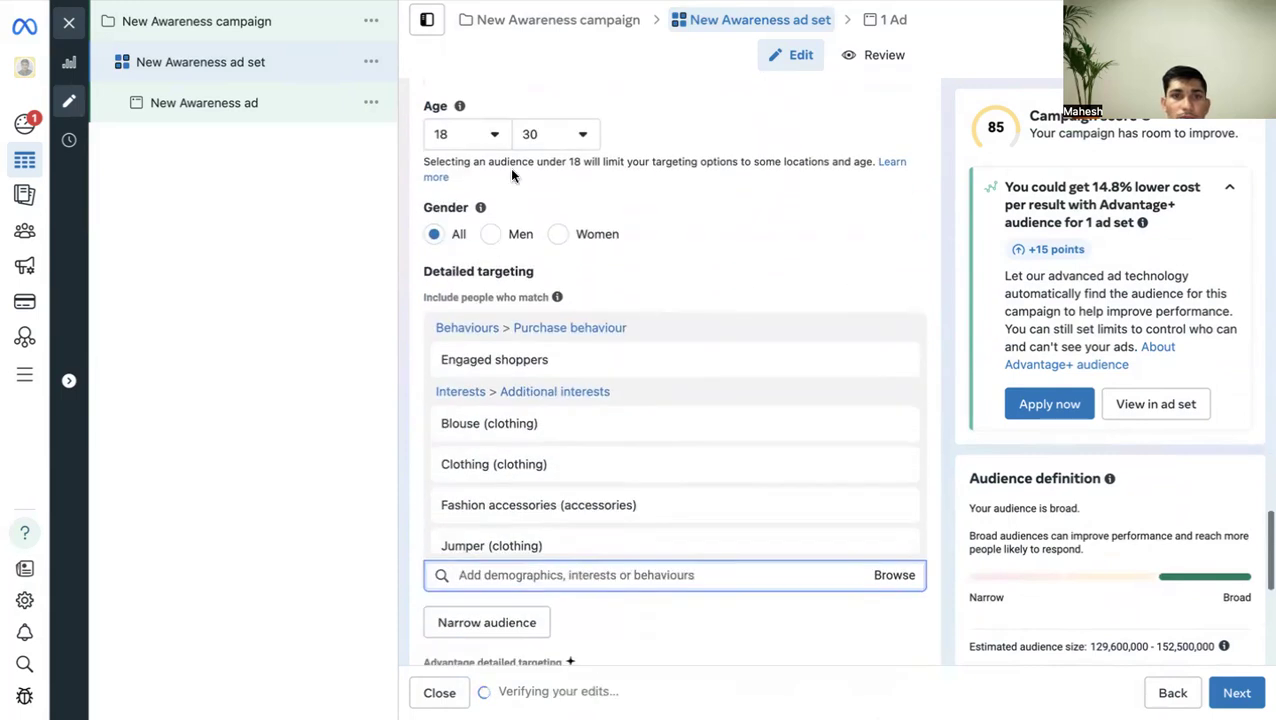
scroll(707, 279, "up", 2)
scroll(732, 373, "up", 3)
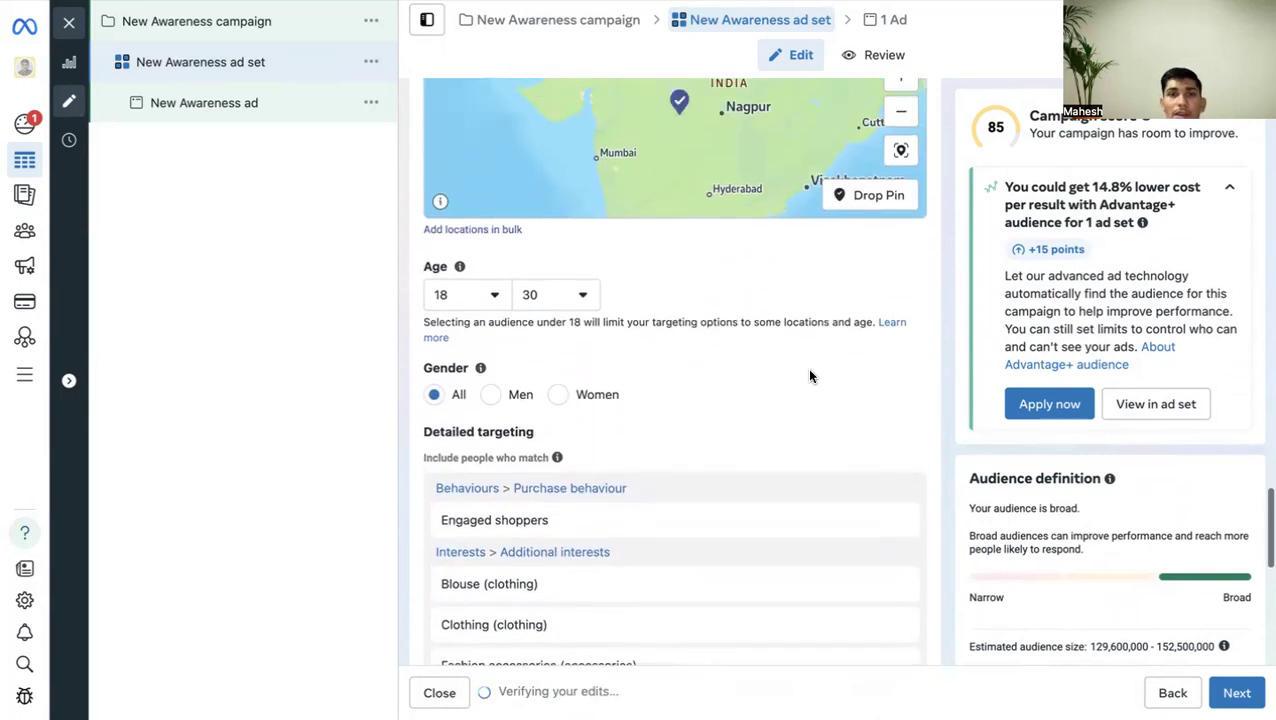
scroll(767, 396, "down", 2)
scroll(768, 392, "down", 1)
scroll(769, 358, "up", 3)
scroll(784, 309, "up", 2)
scroll(785, 309, "down", 2)
scroll(785, 309, "down", 4)
scroll(770, 330, "up", 1)
scroll(763, 441, "down", 2)
scroll(725, 508, "down", 5)
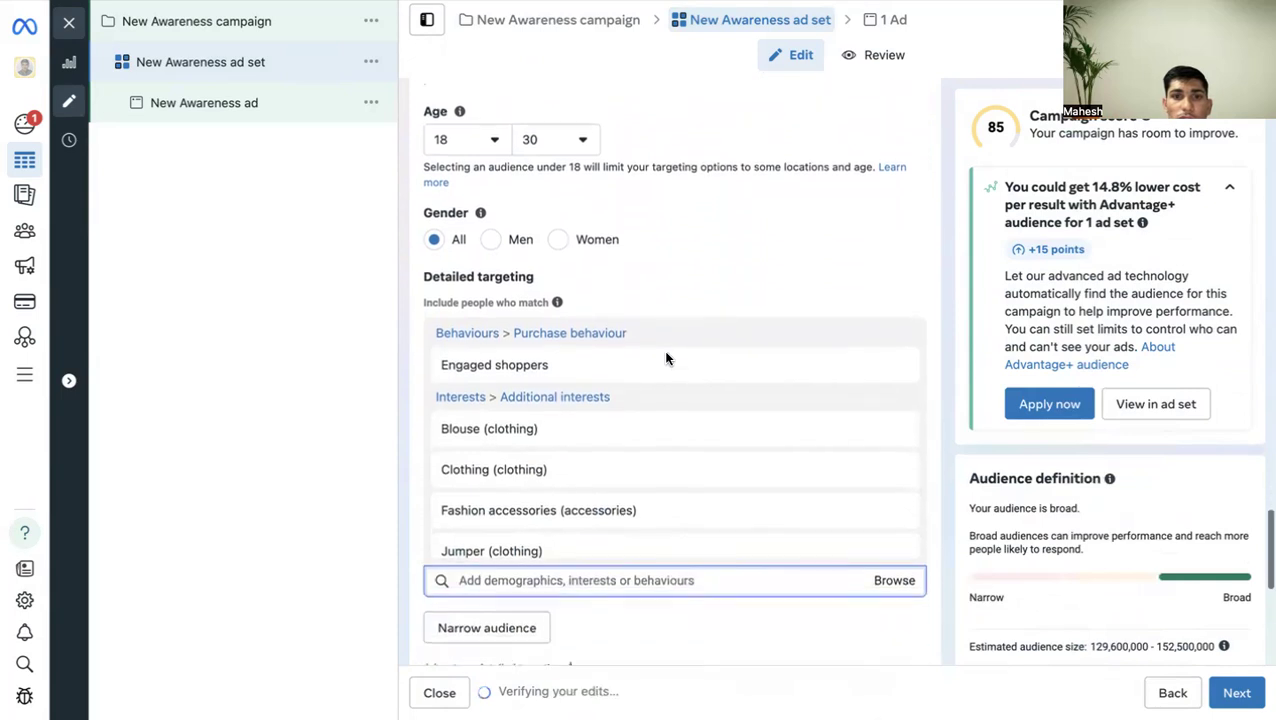
Look through the full list of selected behaviours and interests and recheck the surrounding audience settings.
scroll(553, 453, "down", 3)
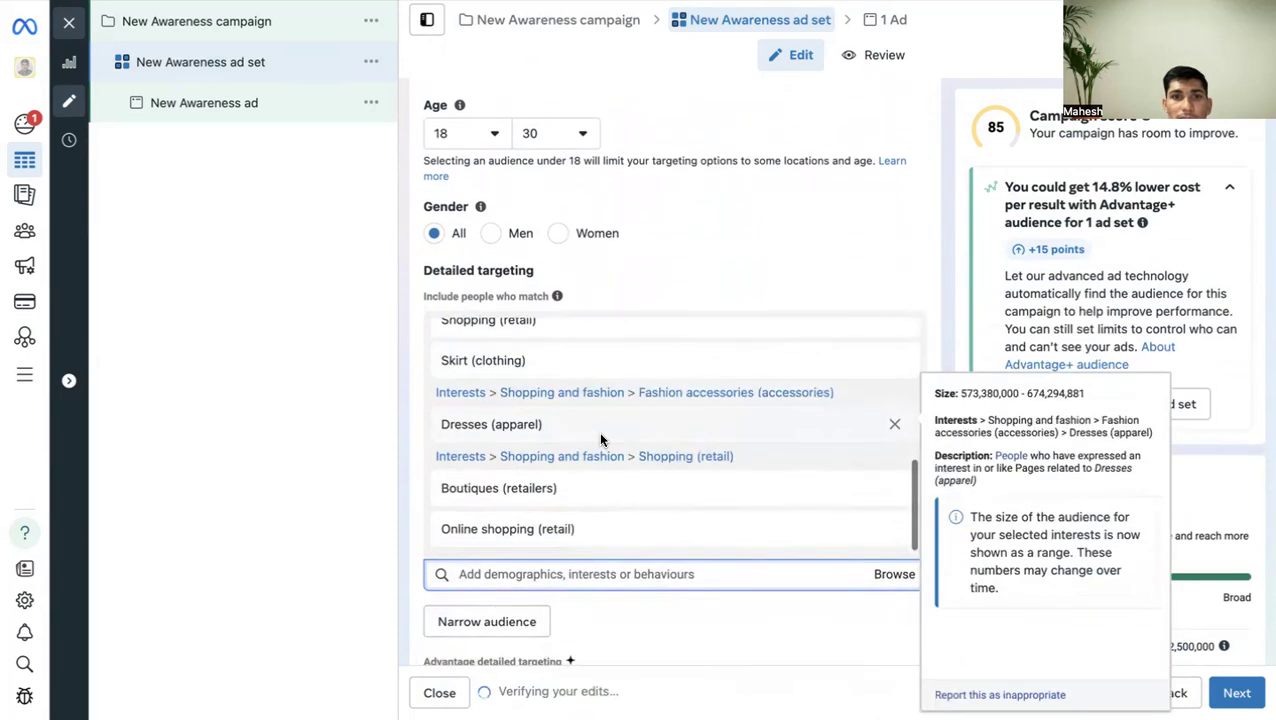
scroll(598, 432, "down", 1)
scroll(671, 207, "down", 5)
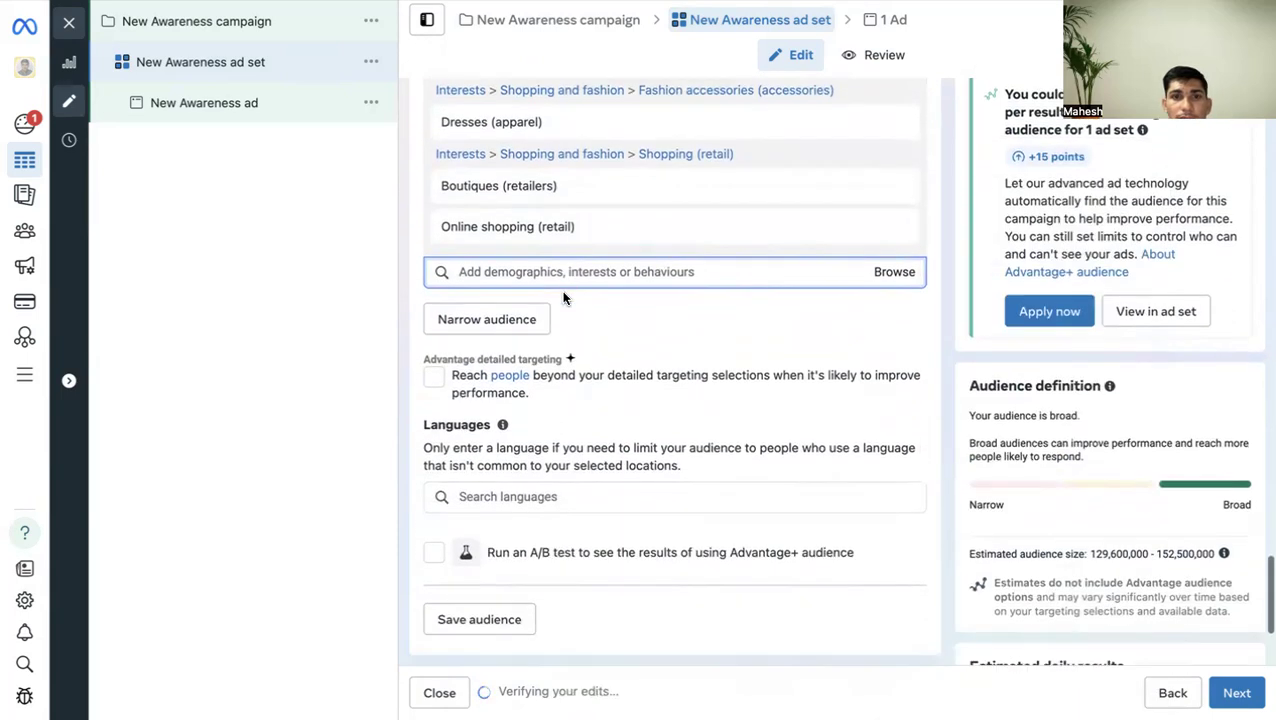
scroll(634, 397, "down", 1)
scroll(605, 382, "up", 10)
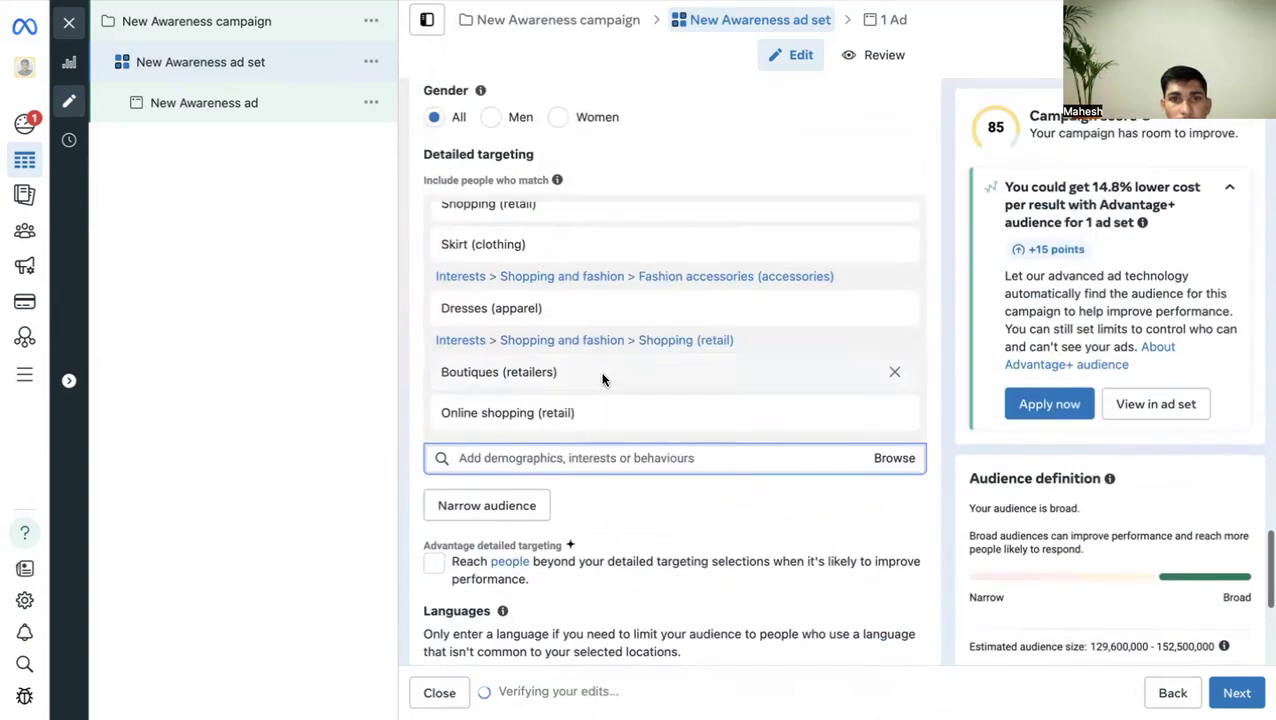
scroll(603, 380, "up", 4)
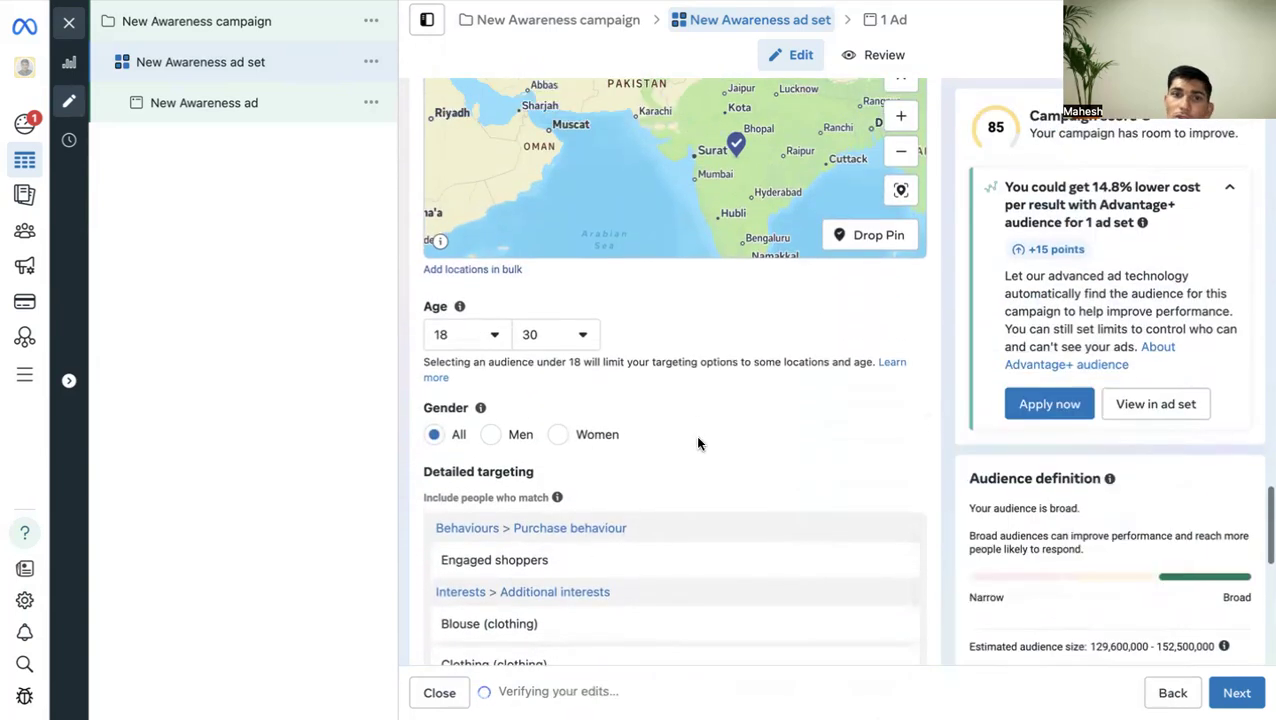
scroll(690, 445, "down", 1)
scroll(710, 440, "down", 10)
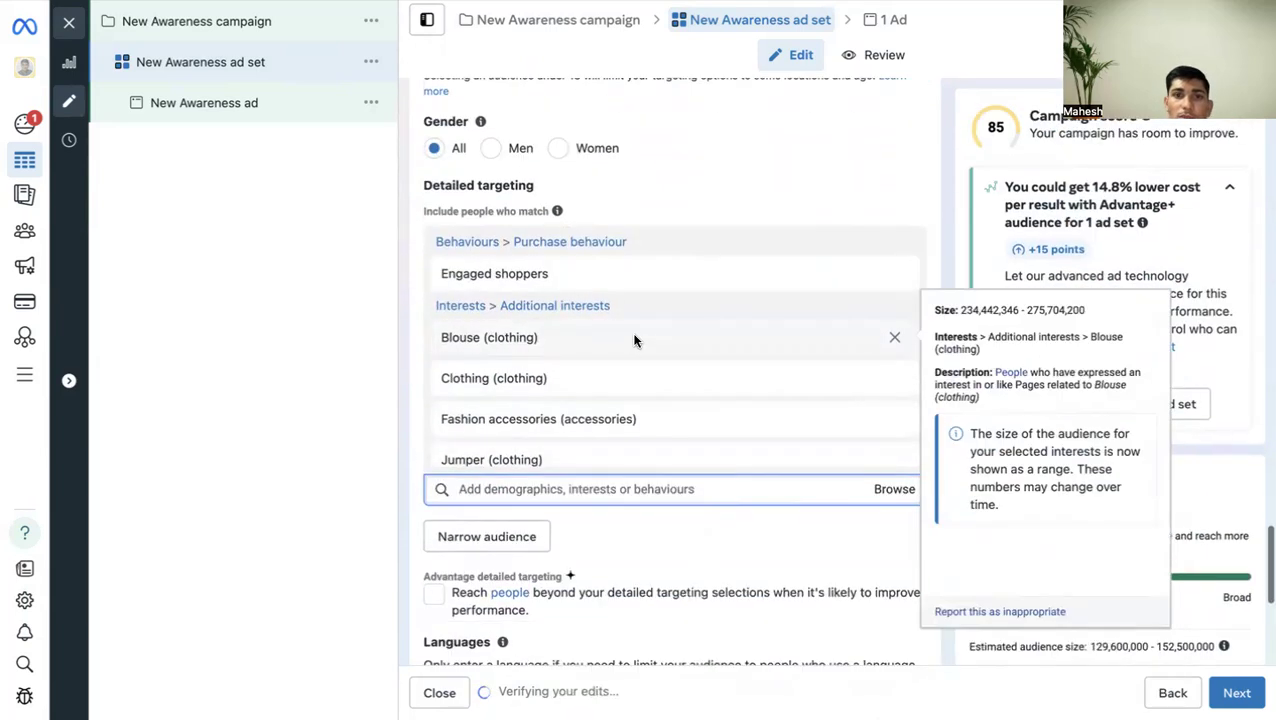
Recheck the audience's India location map, age range, gender and selected clothing and shopping interests, including the languages and placements sections below.
scroll(634, 341, "up", 8)
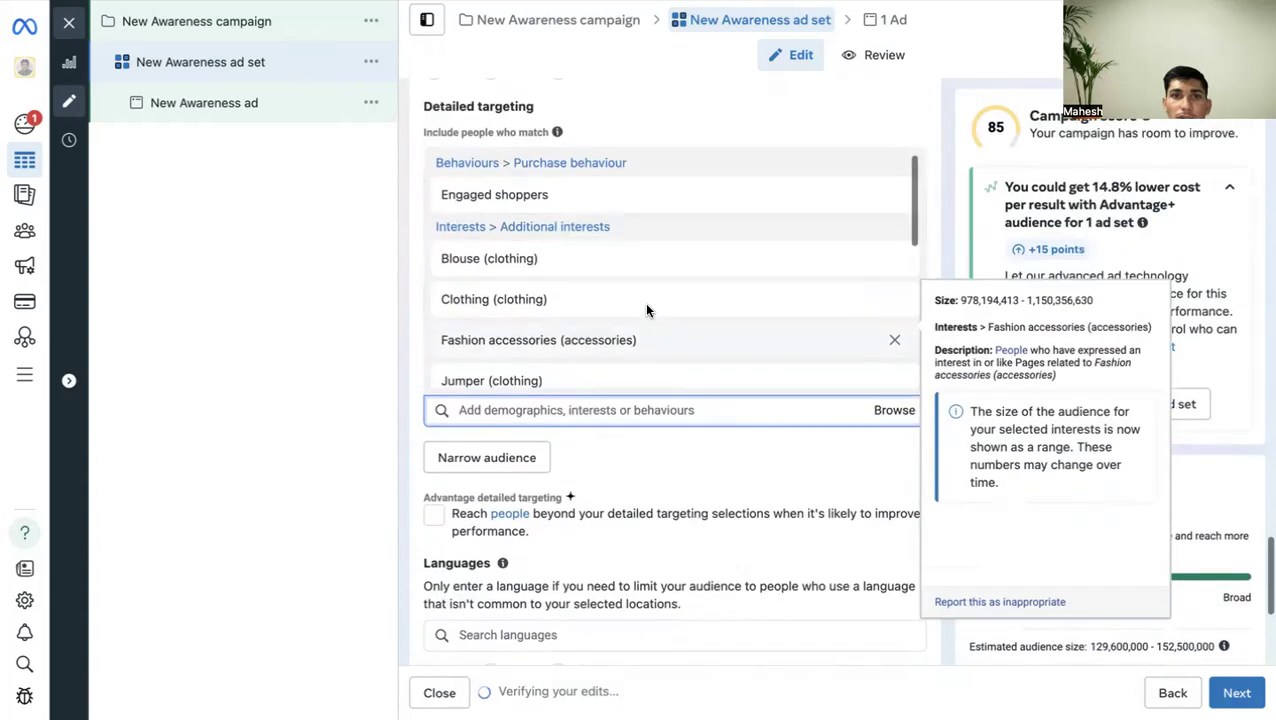
scroll(711, 341, "up", 4)
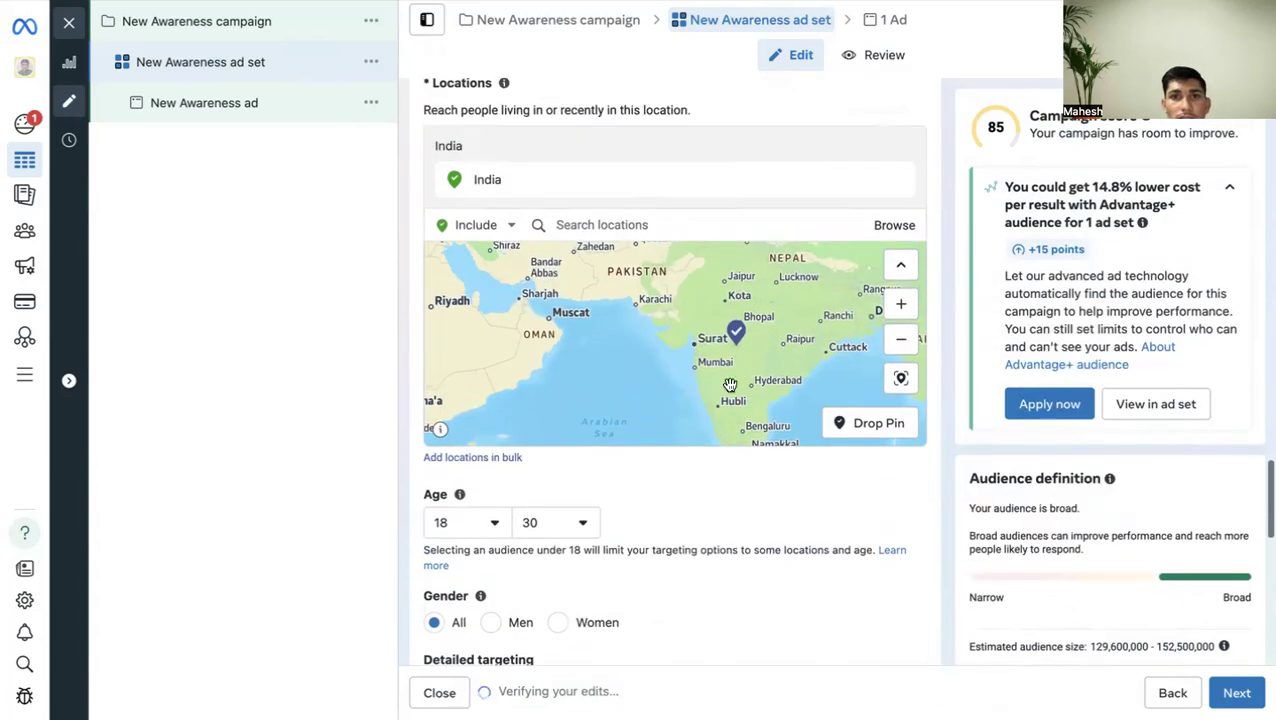
left_click_drag(724, 386, 621, 375)
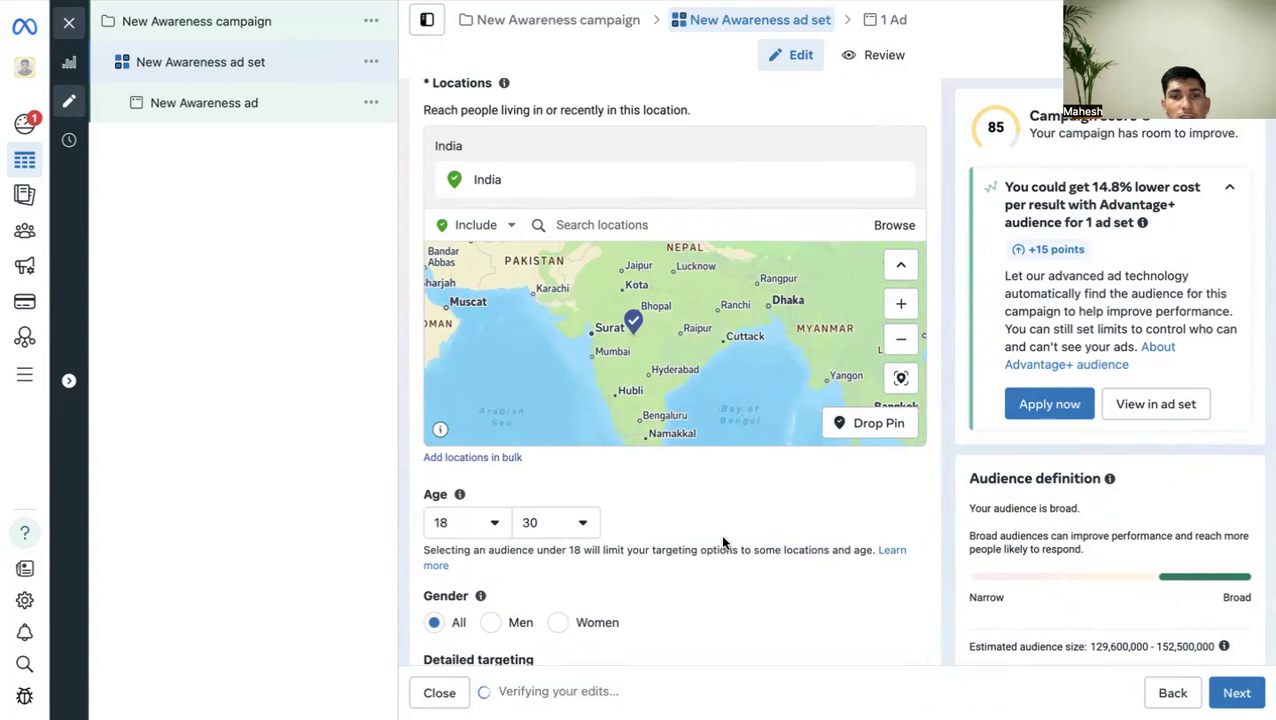
scroll(720, 533, "down", 3)
scroll(678, 407, "down", 2)
scroll(487, 361, "down", 1)
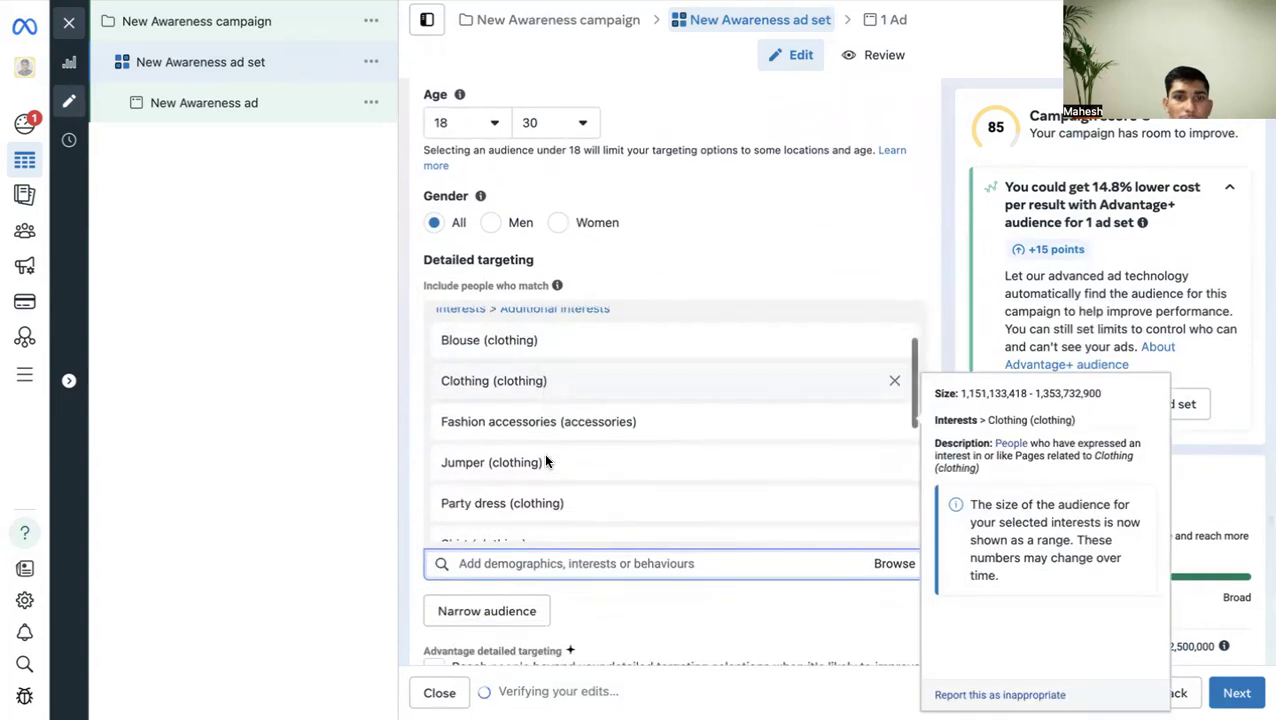
scroll(547, 462, "down", 5)
scroll(595, 342, "up", 4)
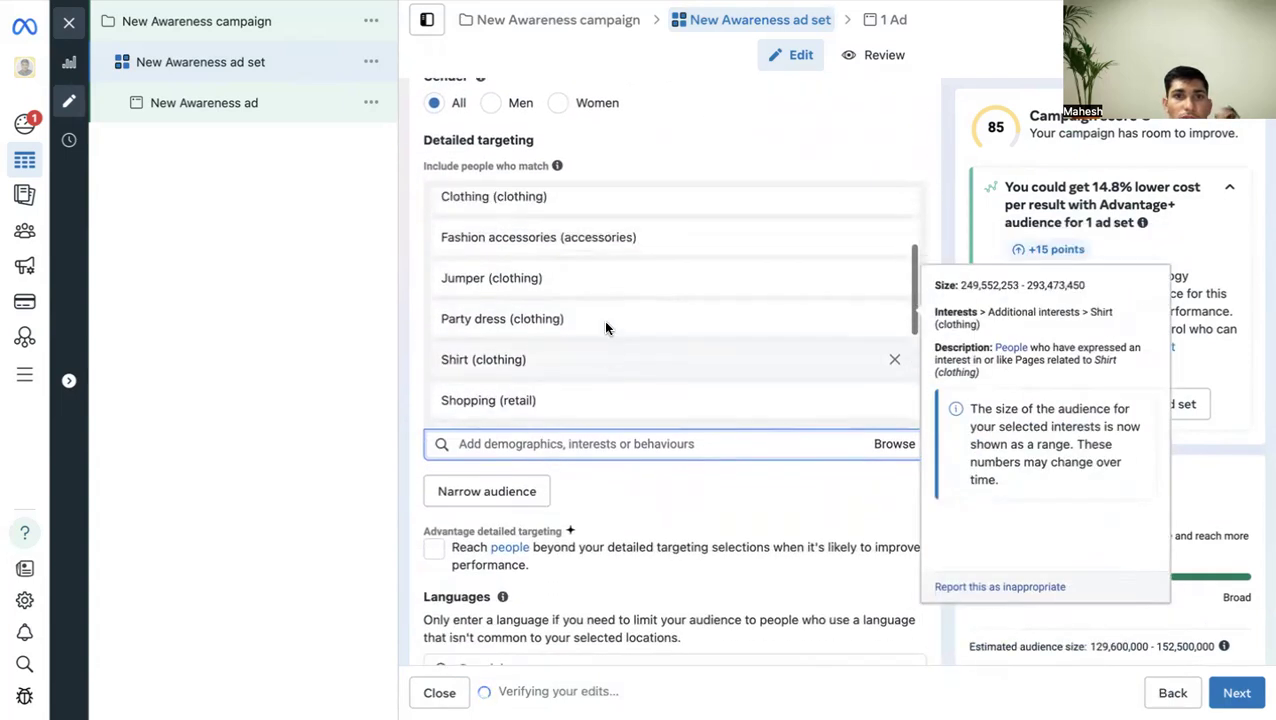
scroll(605, 327, "up", 6)
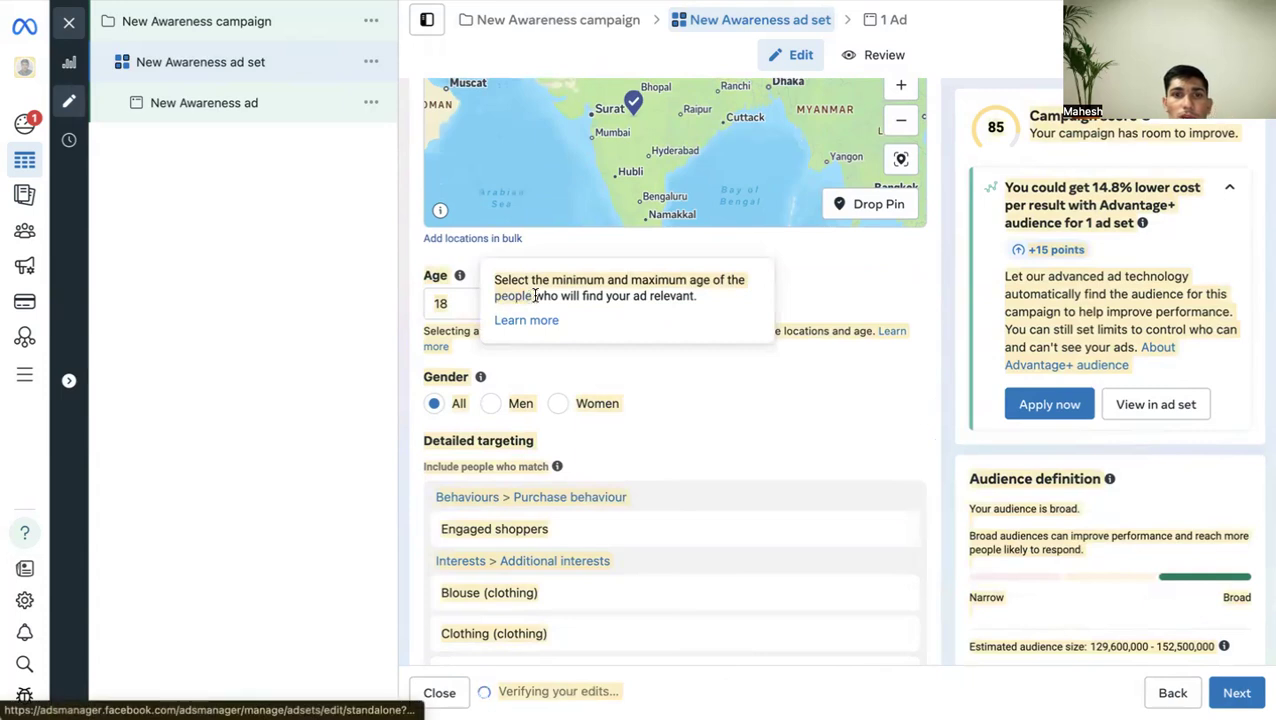
scroll(692, 390, "down", 1)
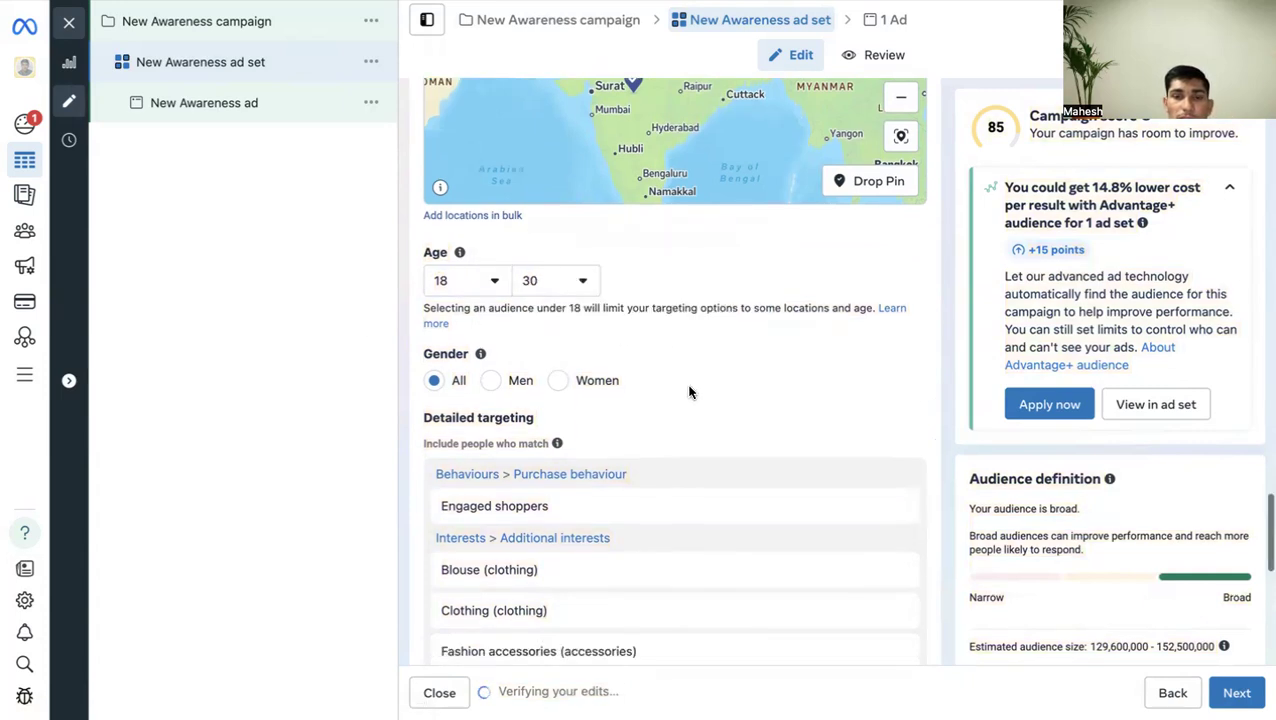
scroll(706, 367, "up", 1)
scroll(695, 350, "down", 2)
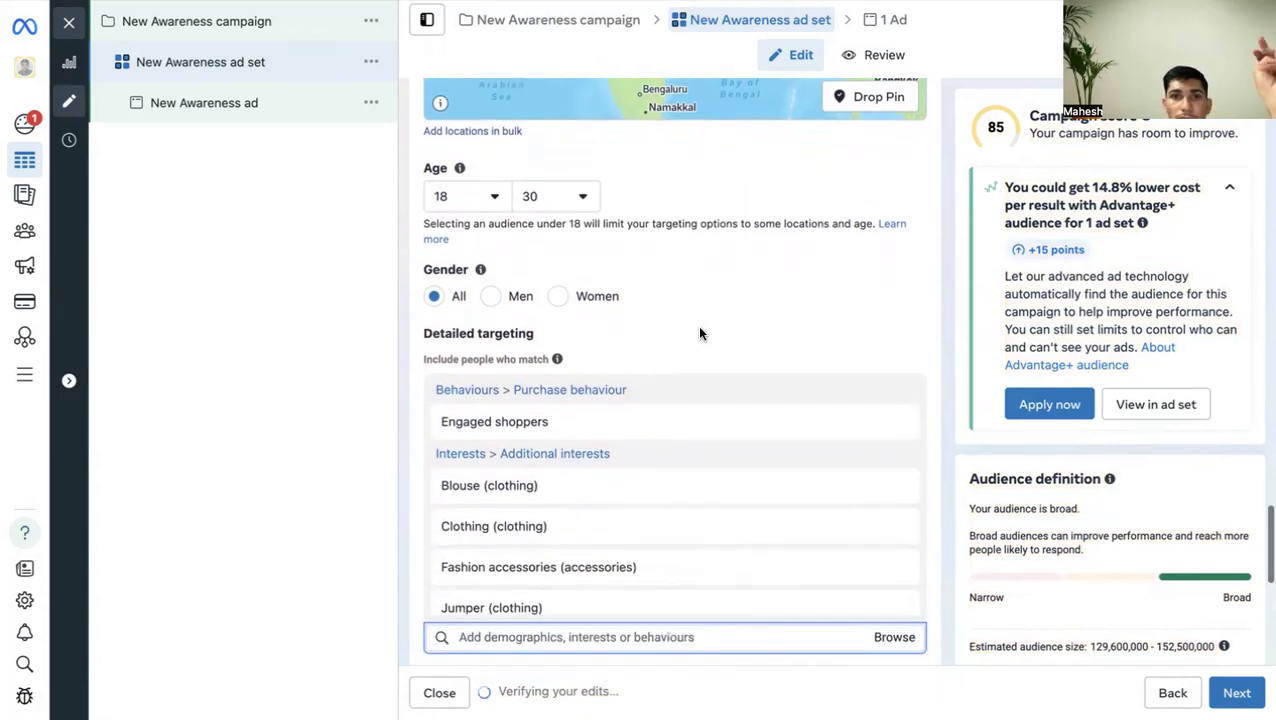
scroll(700, 333, "up", 1)
scroll(700, 328, "down", 5)
scroll(705, 320, "down", 6)
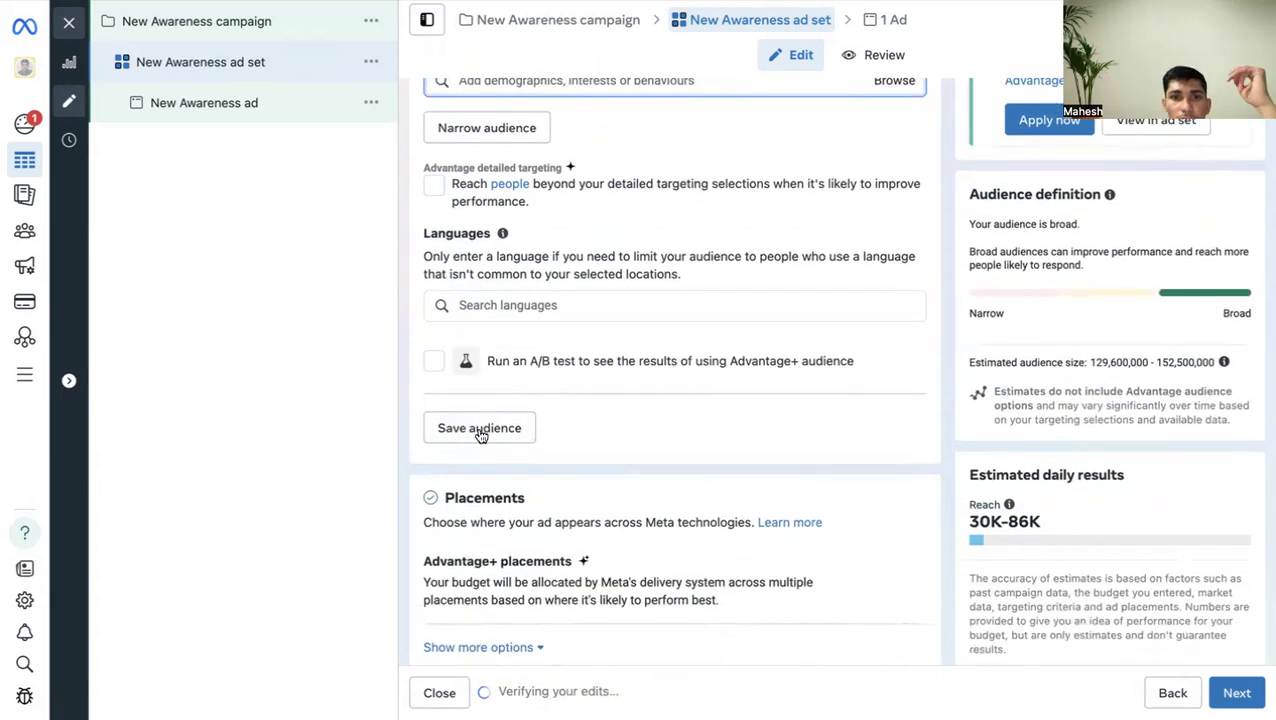
Save the current audience under the name "save a", checking its location, age and interest details before saving.
scroll(672, 339, "up", 6)
scroll(676, 349, "down", 8)
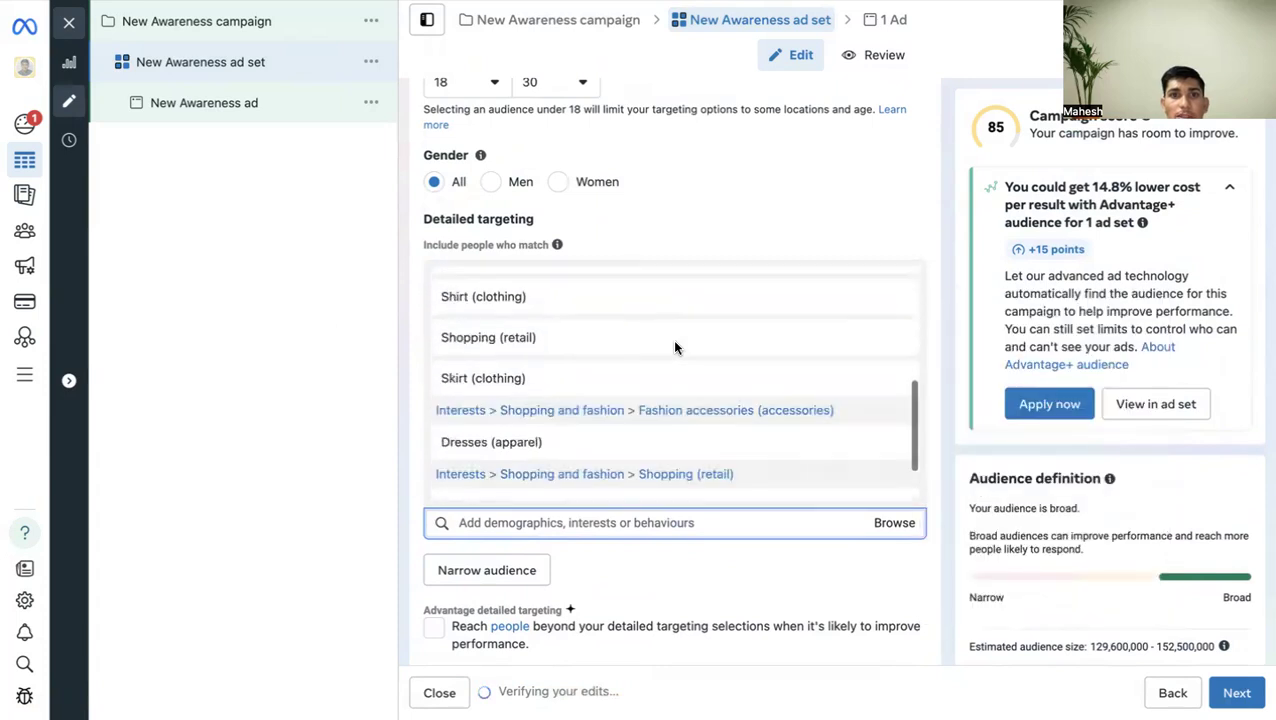
left_click(470, 406)
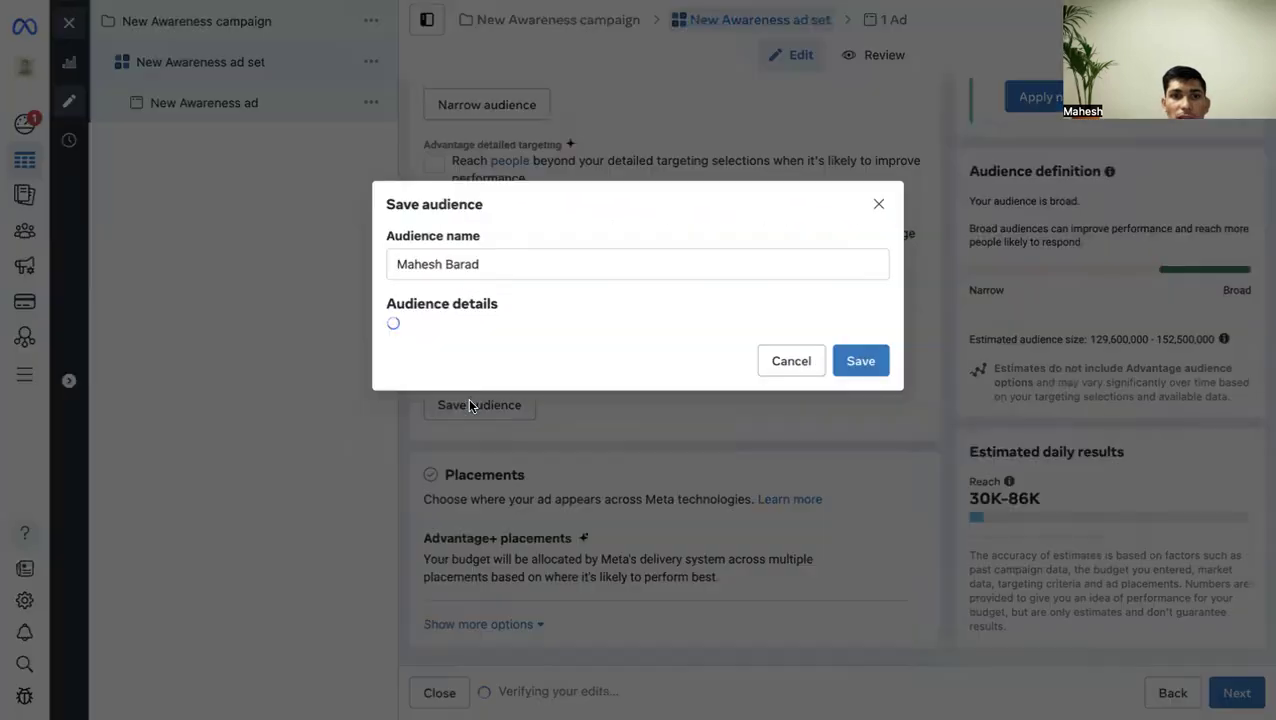
left_click(491, 180)
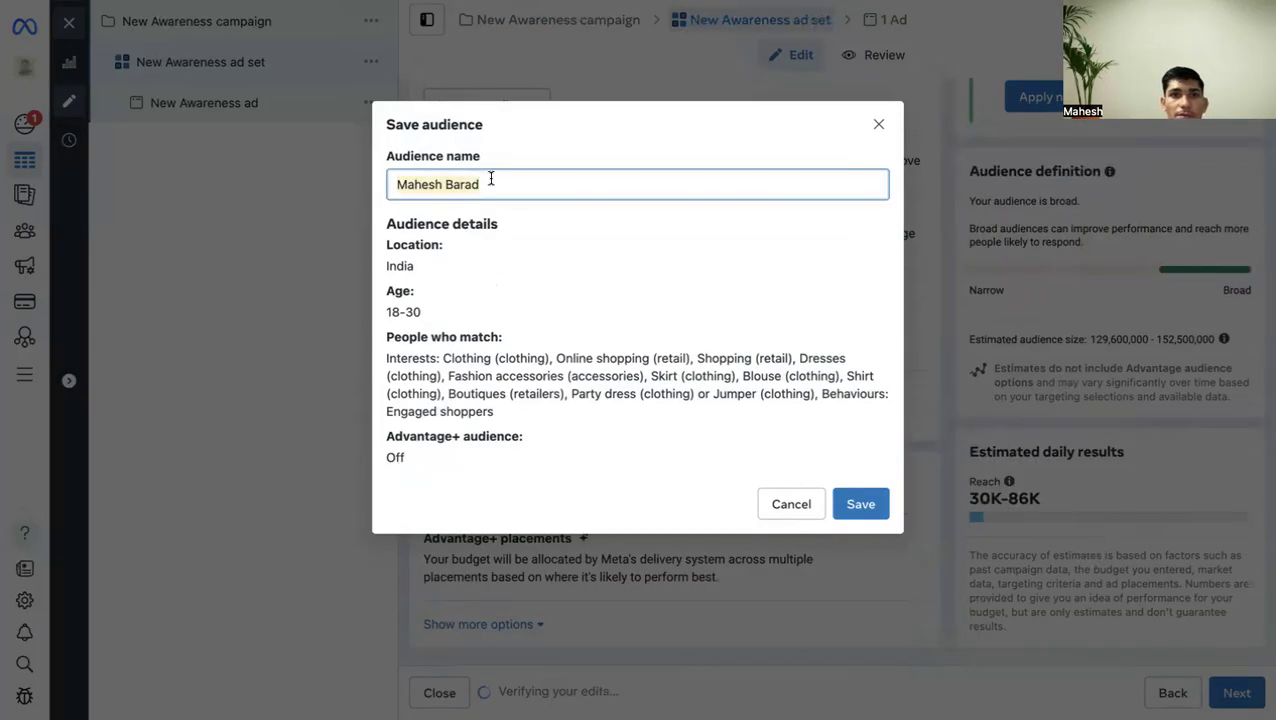
key("BackSpace")
left_click_drag(387, 250, 447, 248)
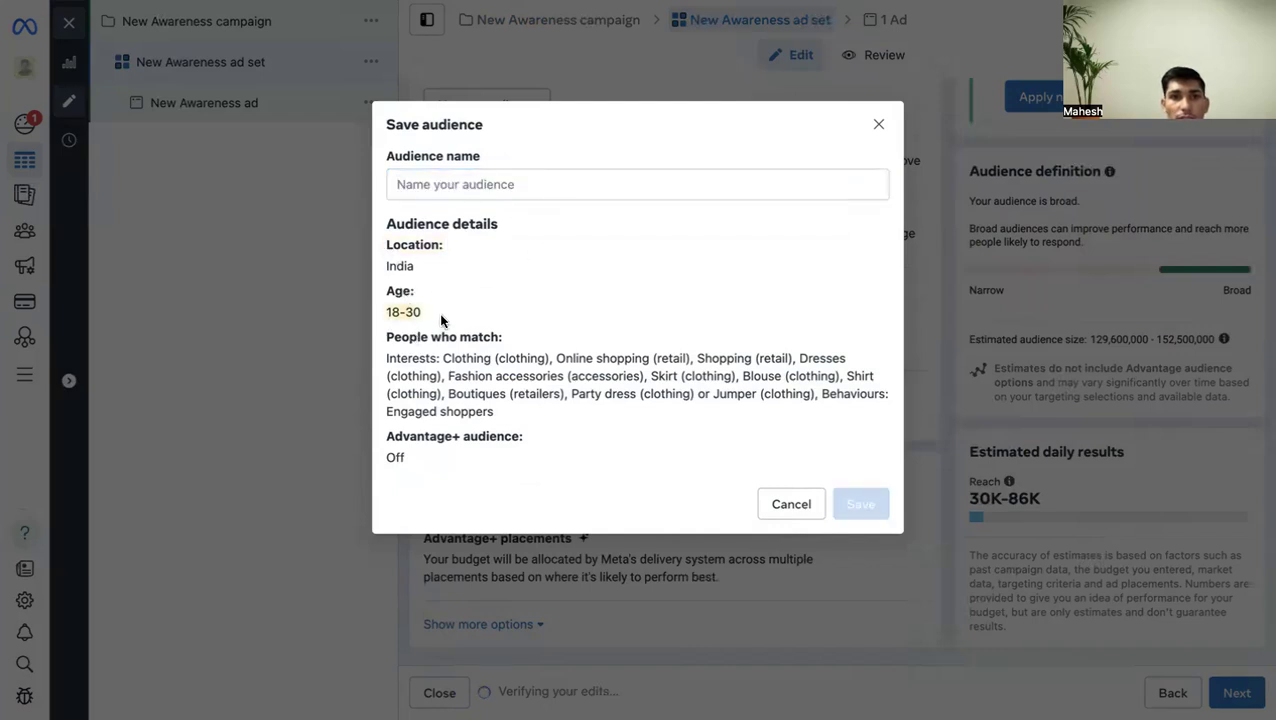
left_click_drag(380, 361, 513, 415)
left_click(462, 186)
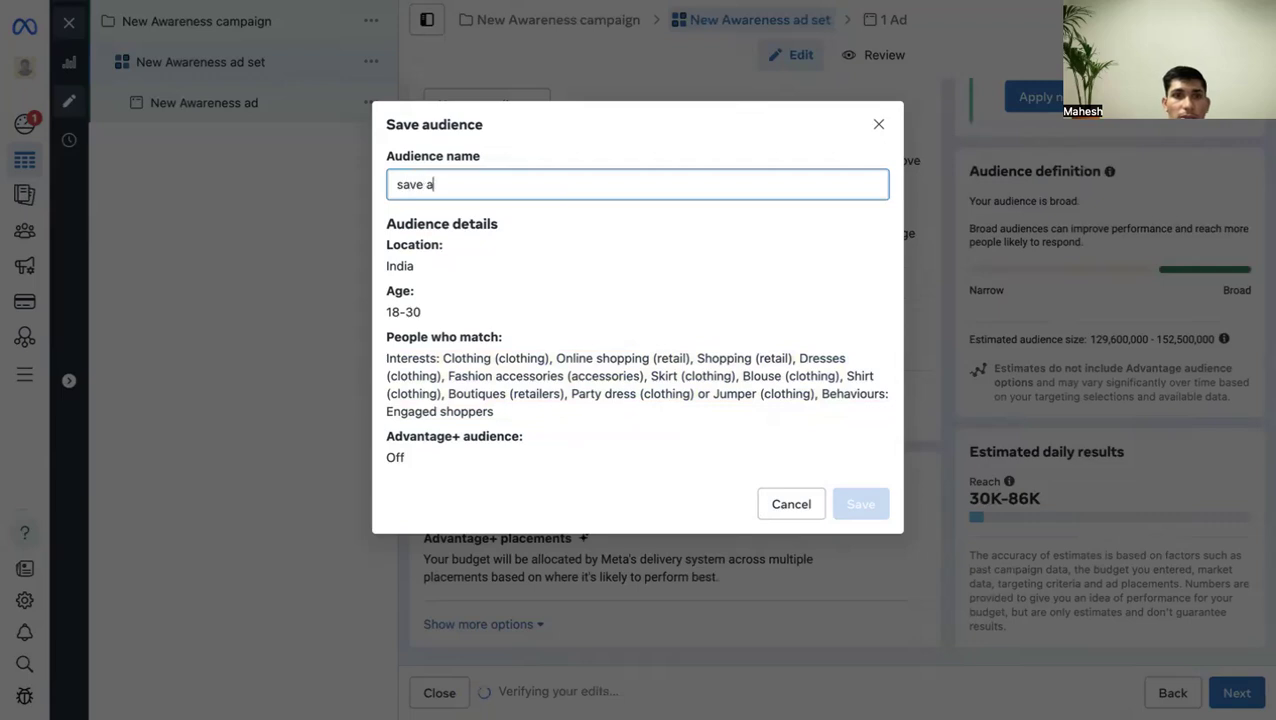
left_click(866, 503)
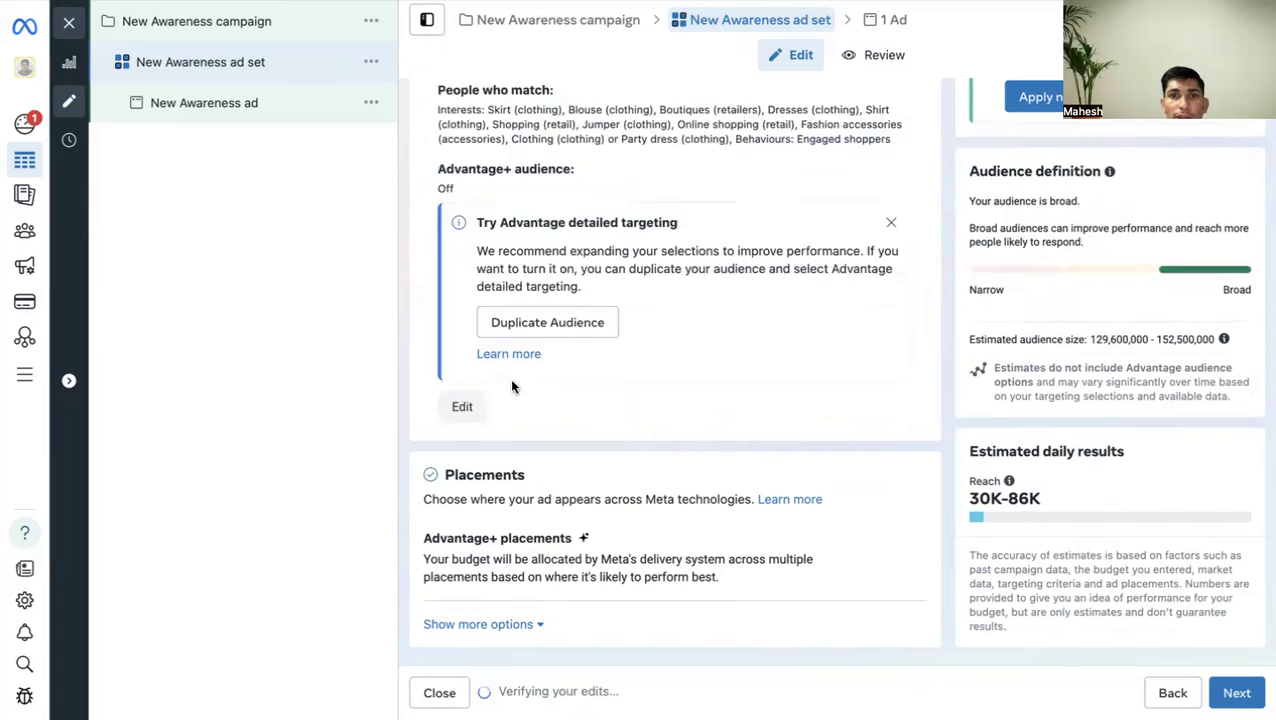
Switch the ad set from the saved audience to creating a new one and review its location, age, gender and detailed targeting.
scroll(620, 407, "up", 3)
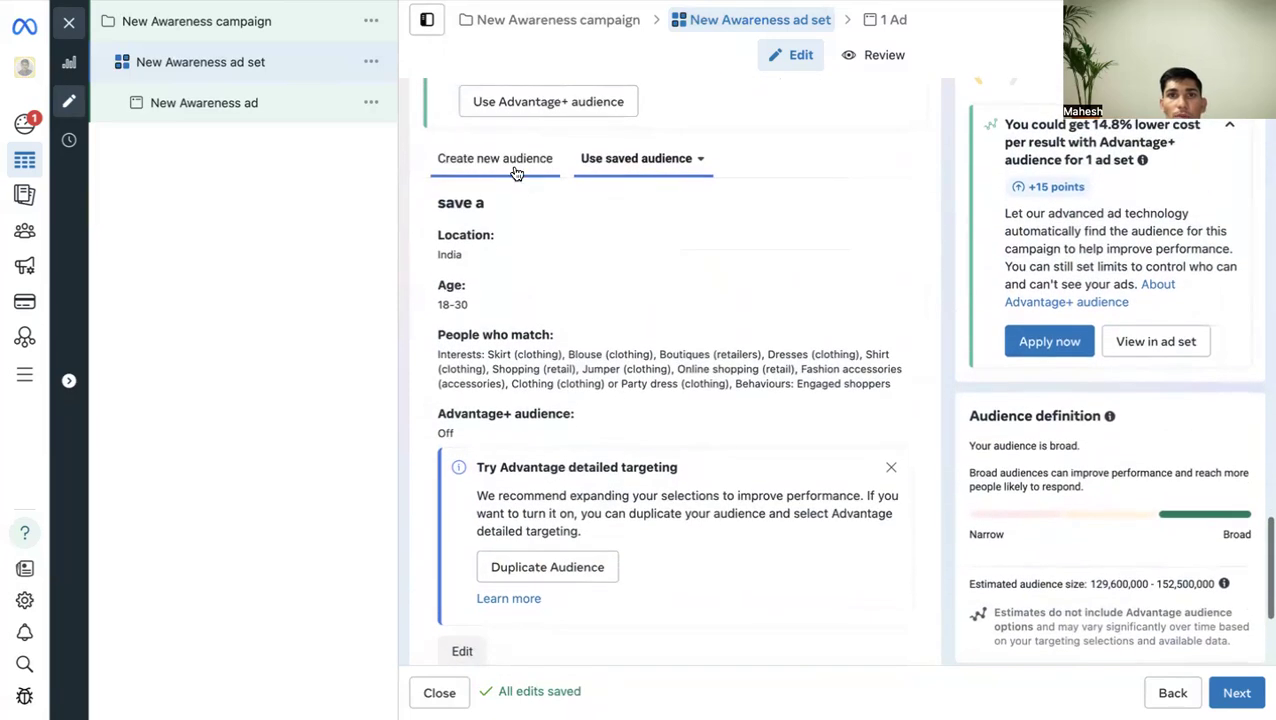
left_click(492, 163)
scroll(626, 362, "down", 2)
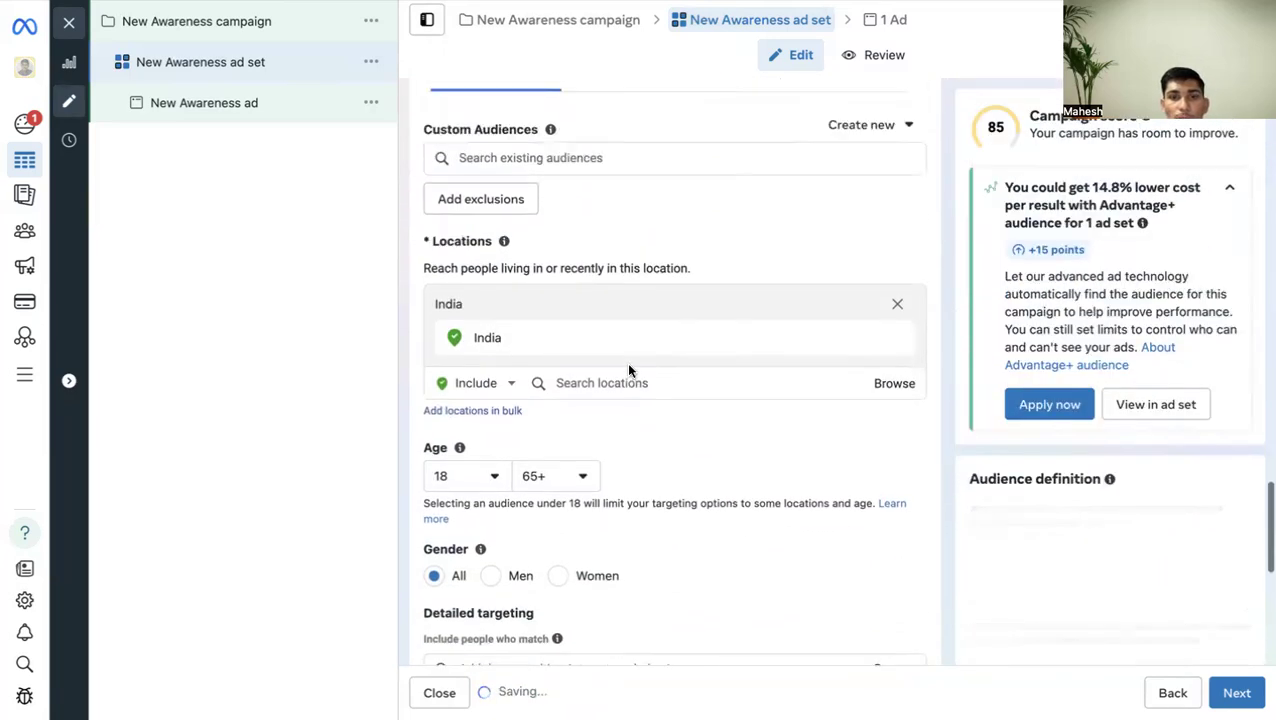
scroll(630, 300, "up", 3)
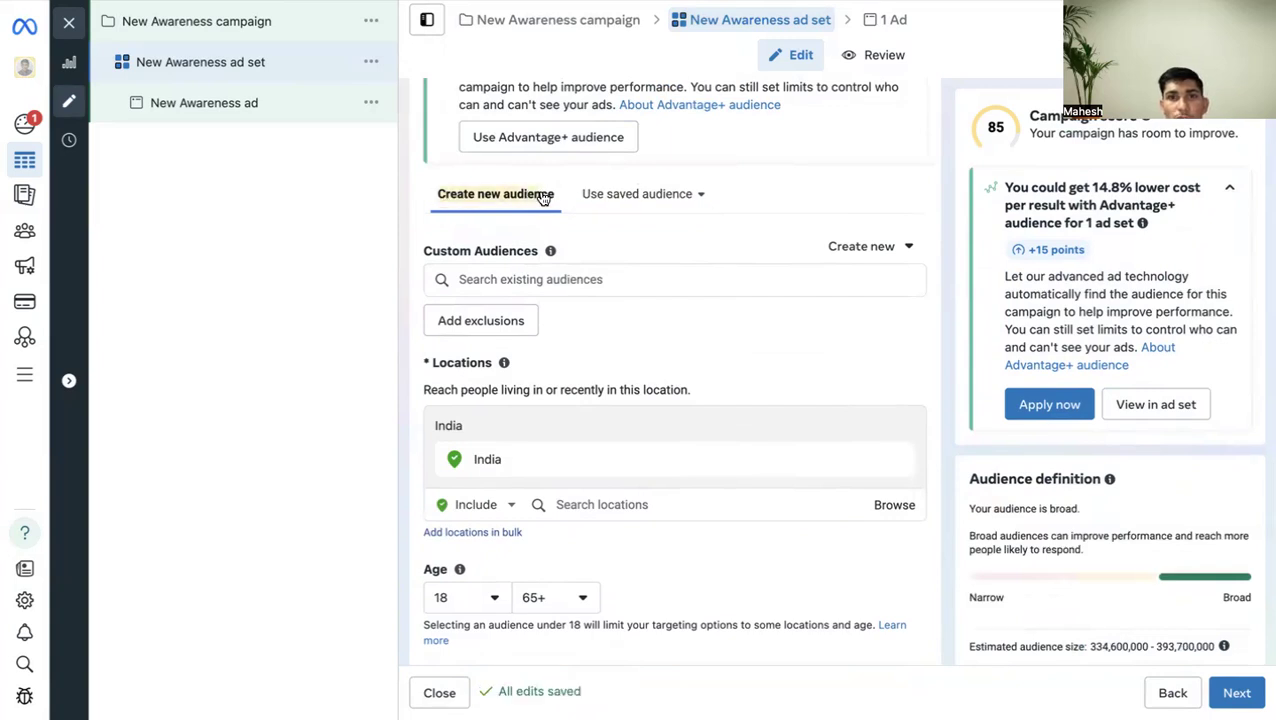
scroll(658, 260, "down", 5)
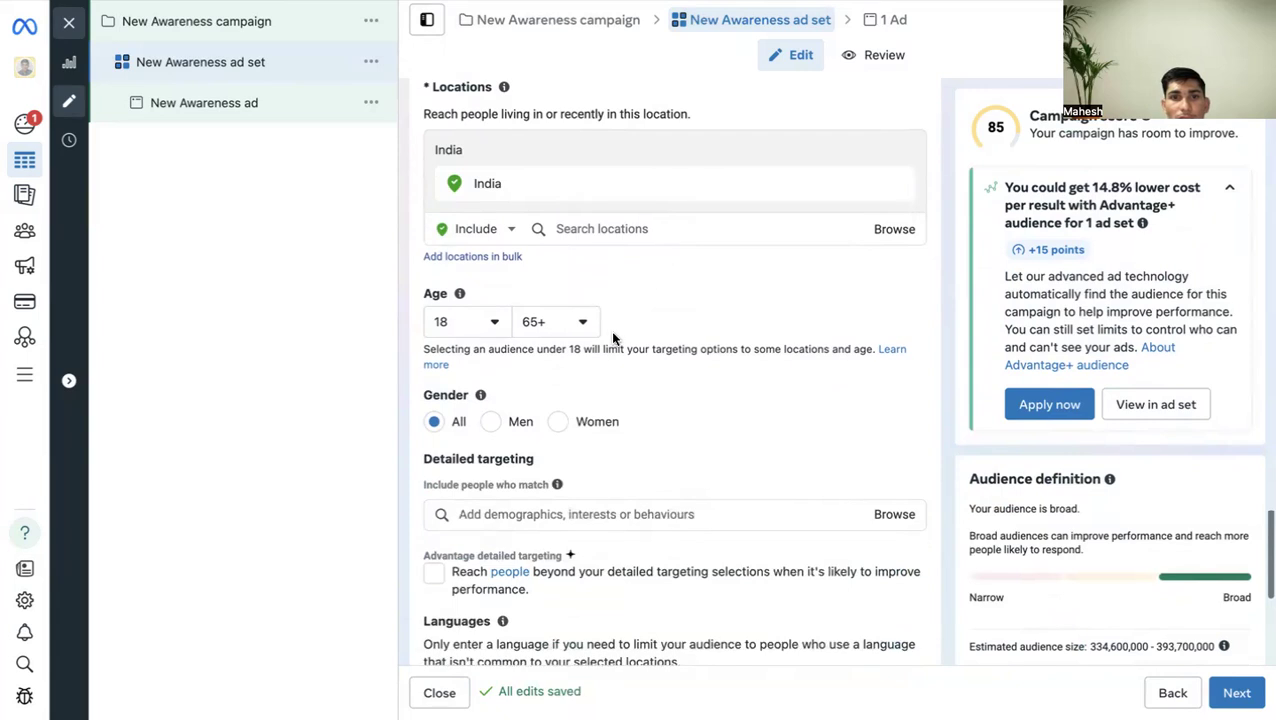
scroll(589, 361, "up", 1)
scroll(525, 357, "down", 1)
scroll(527, 358, "up", 5)
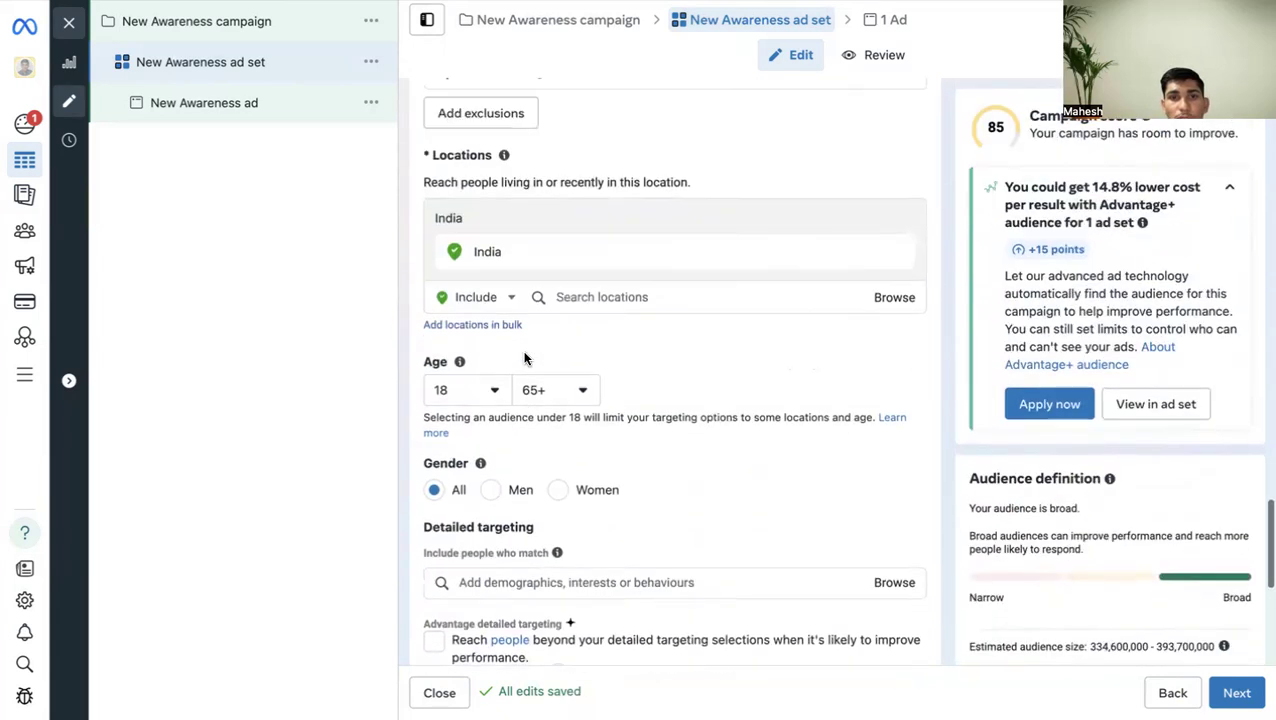
scroll(669, 330, "down", 2)
scroll(666, 328, "up", 2)
Load the existing saved audience into the ad set and review its location, age, gender and Advantage detailed targeting.
left_click(613, 177)
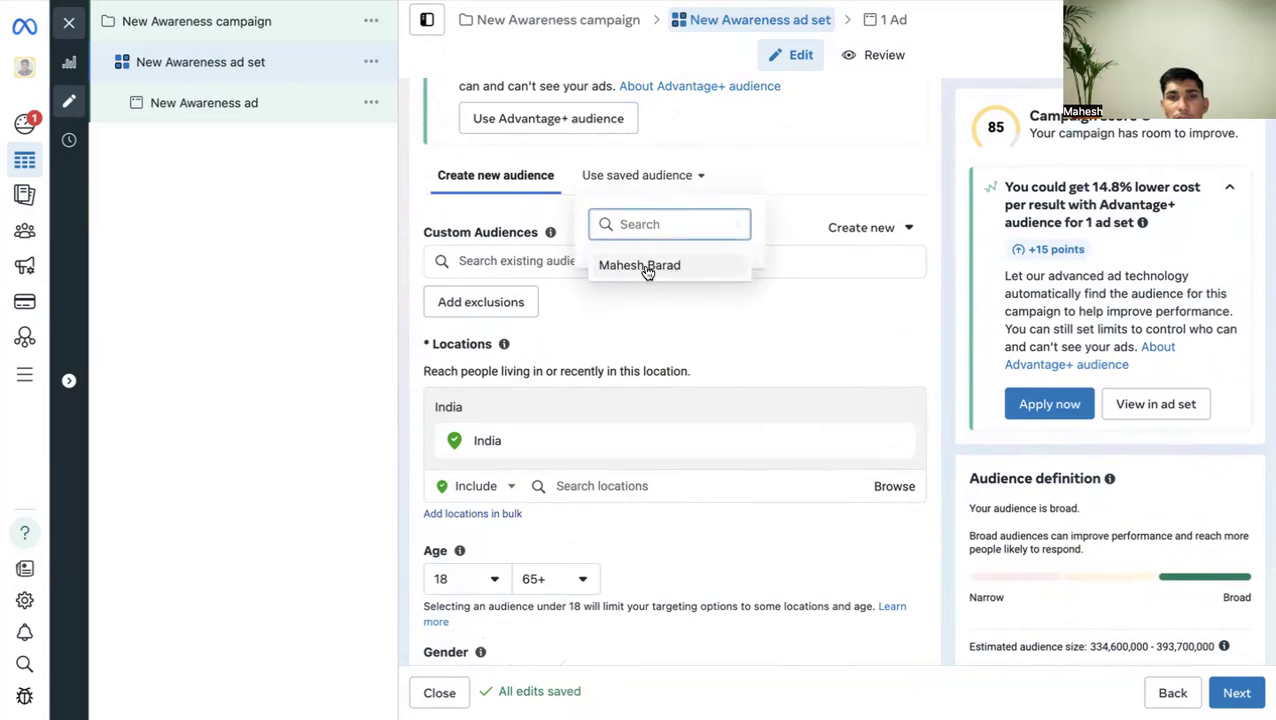
left_click(630, 270)
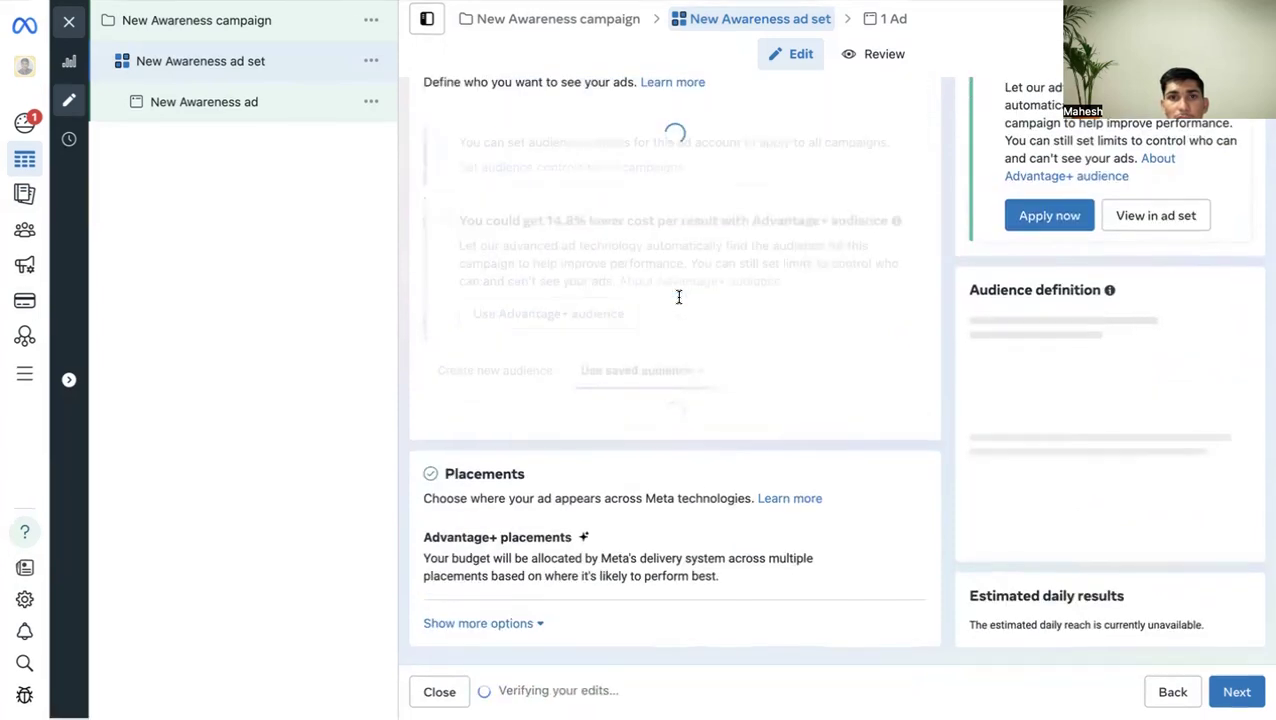
scroll(678, 298, "down", 1)
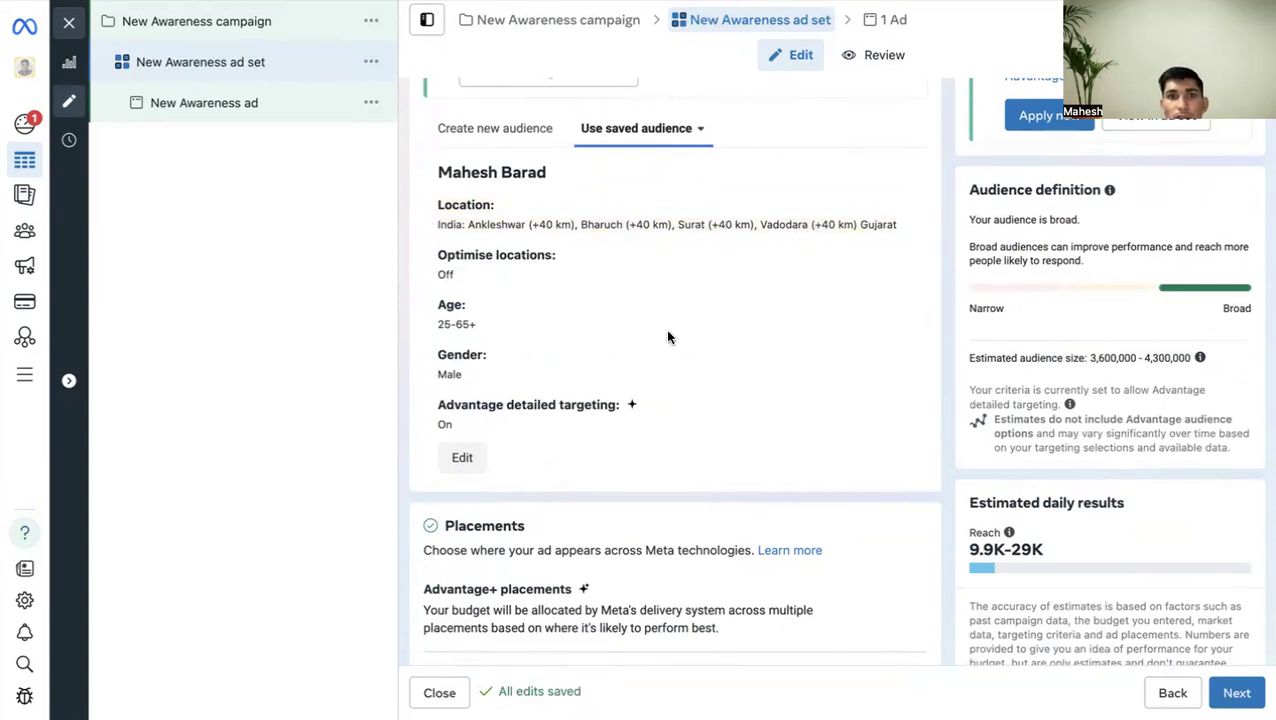
scroll(664, 339, "up", 1)
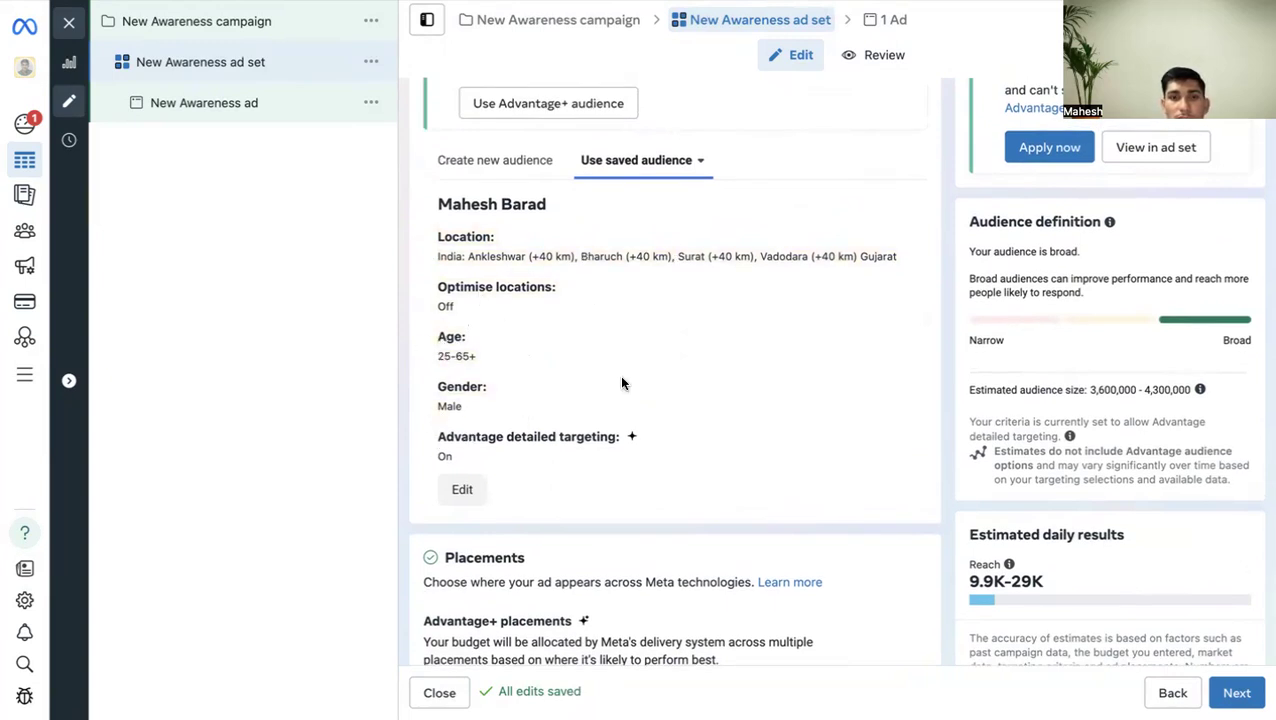
scroll(532, 380, "down", 2)
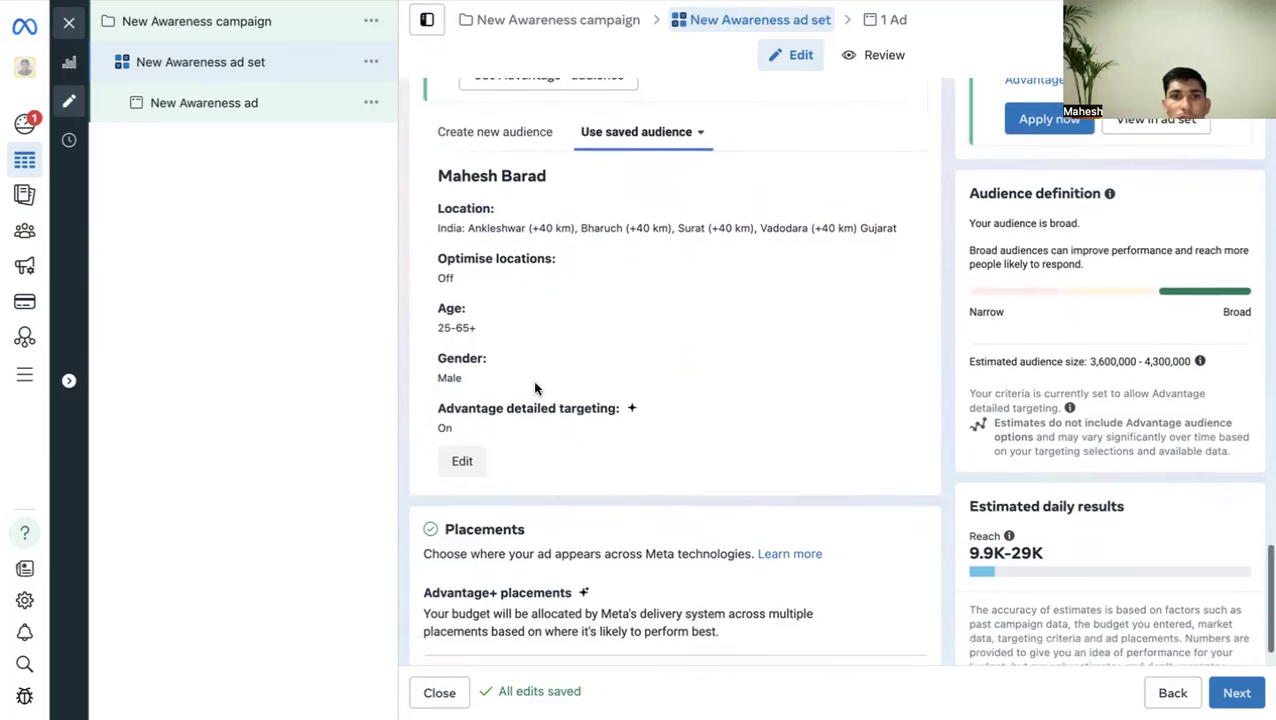
Return the ad set to creating a new audience and look over its settings.
left_click(484, 100)
scroll(632, 351, "down", 5)
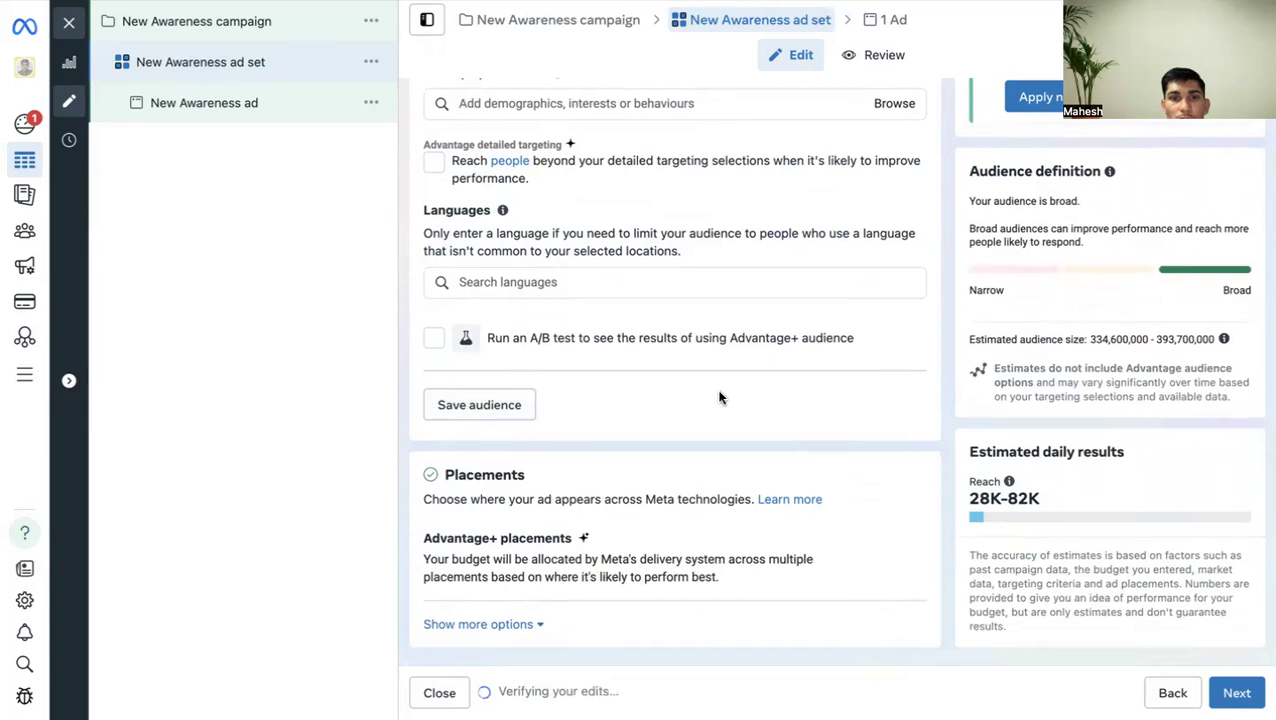
scroll(720, 398, "up", 5)
scroll(680, 430, "up", 3)
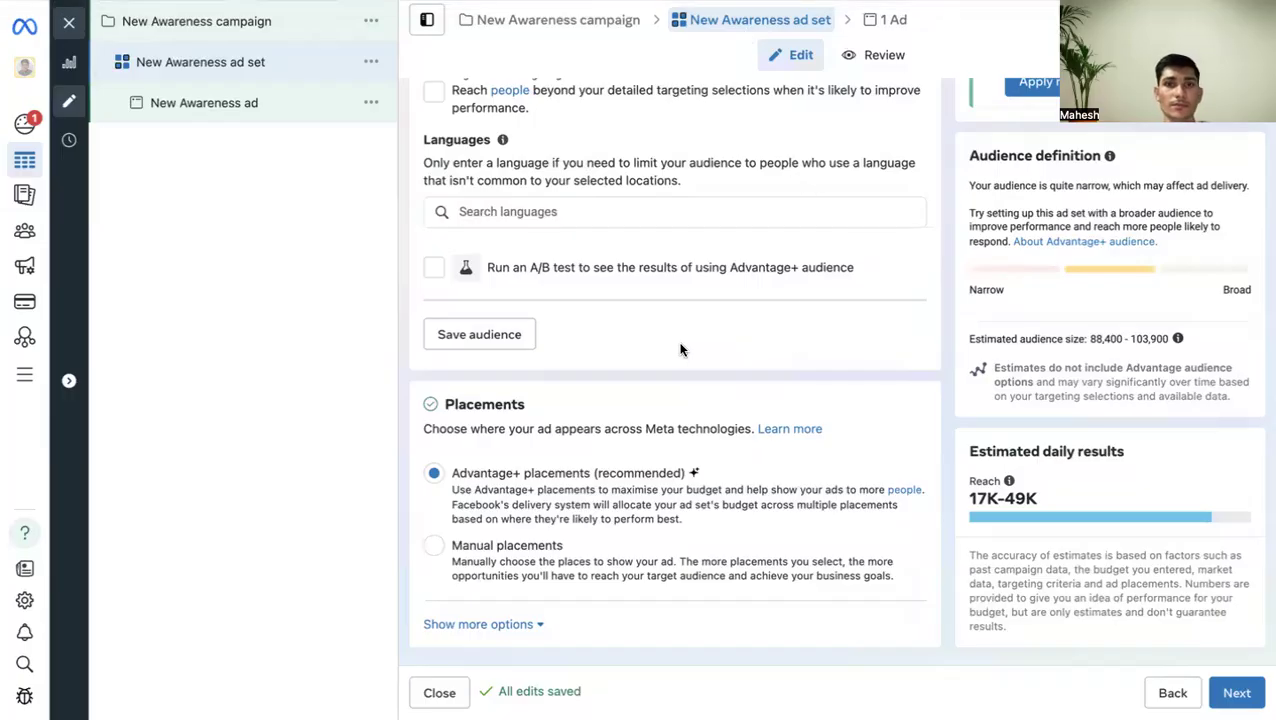
Review the audience's age, gender and targeting settings, and change the ad set from Advantage+ placements to manual placements.
scroll(680, 349, "up", 4)
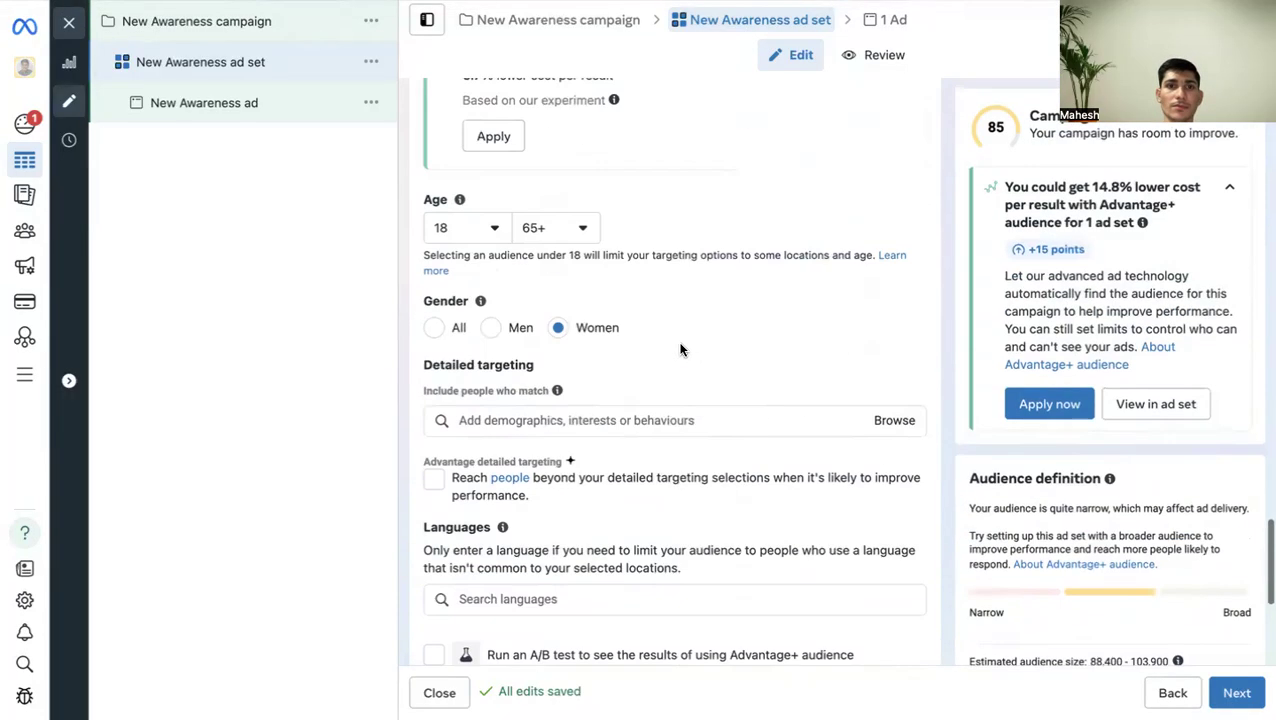
scroll(680, 349, "up", 1)
scroll(711, 419, "down", 1)
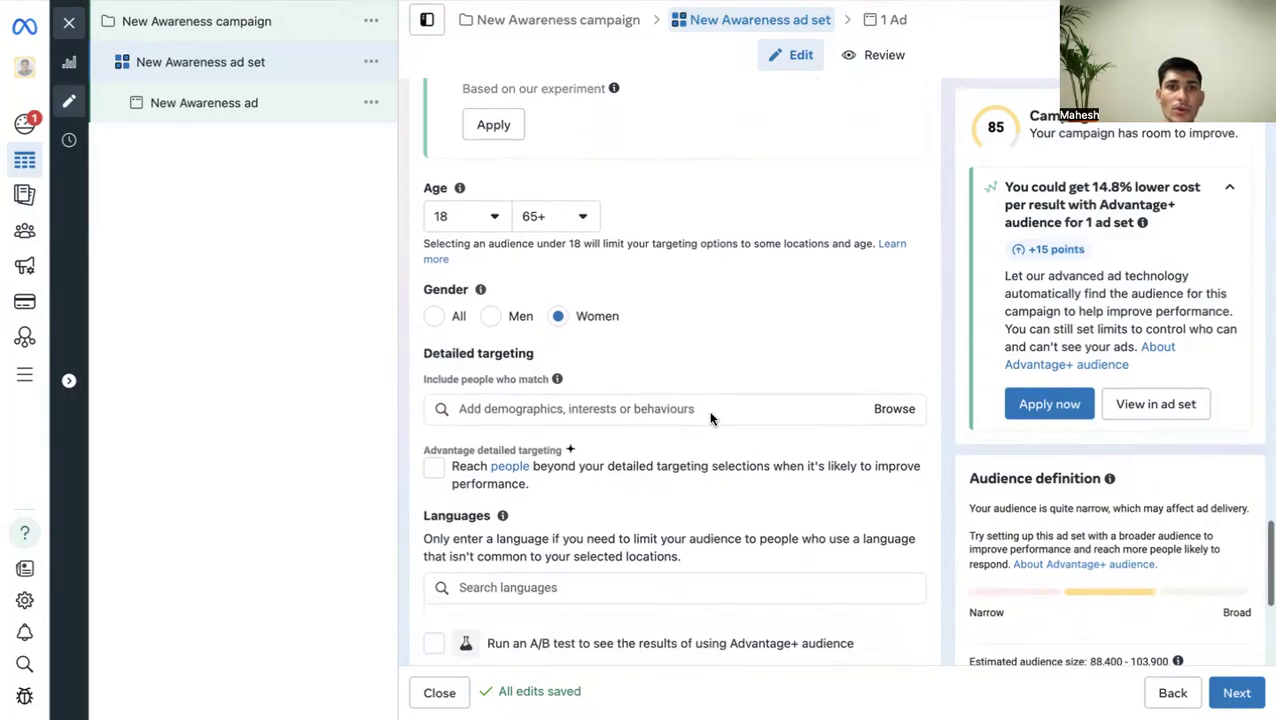
scroll(574, 429, "down", 5)
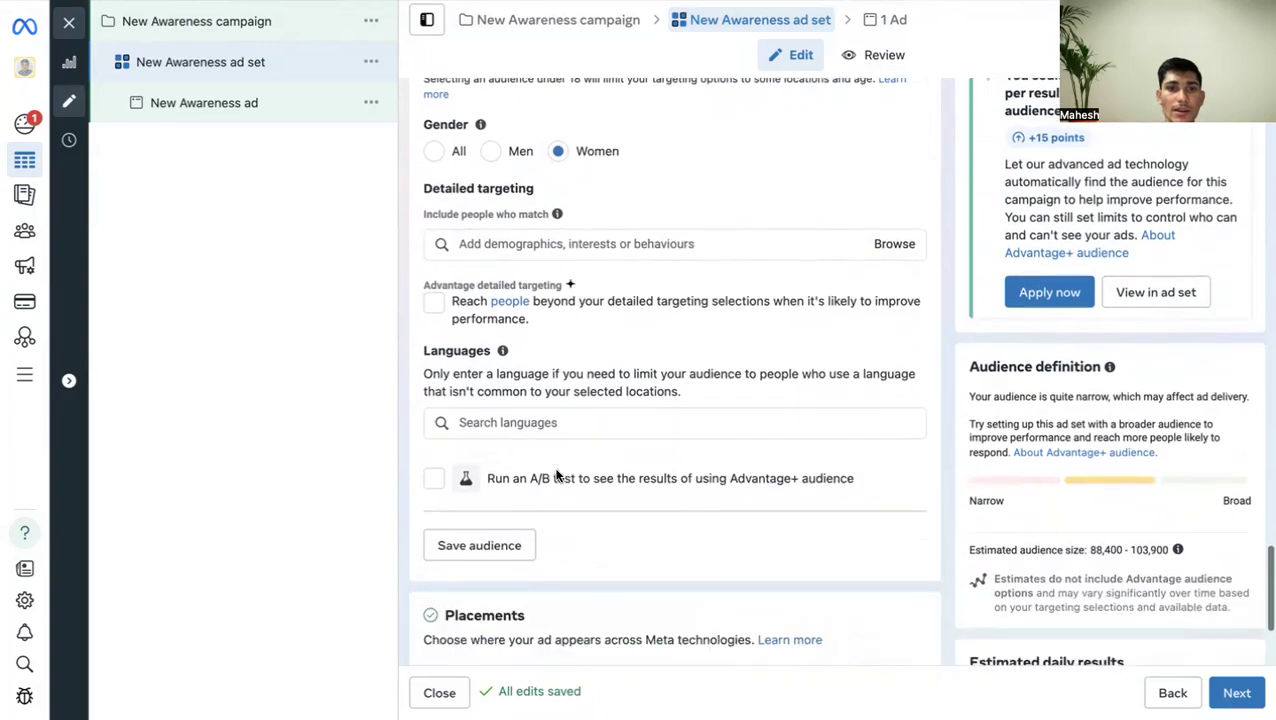
scroll(542, 421, "down", 1)
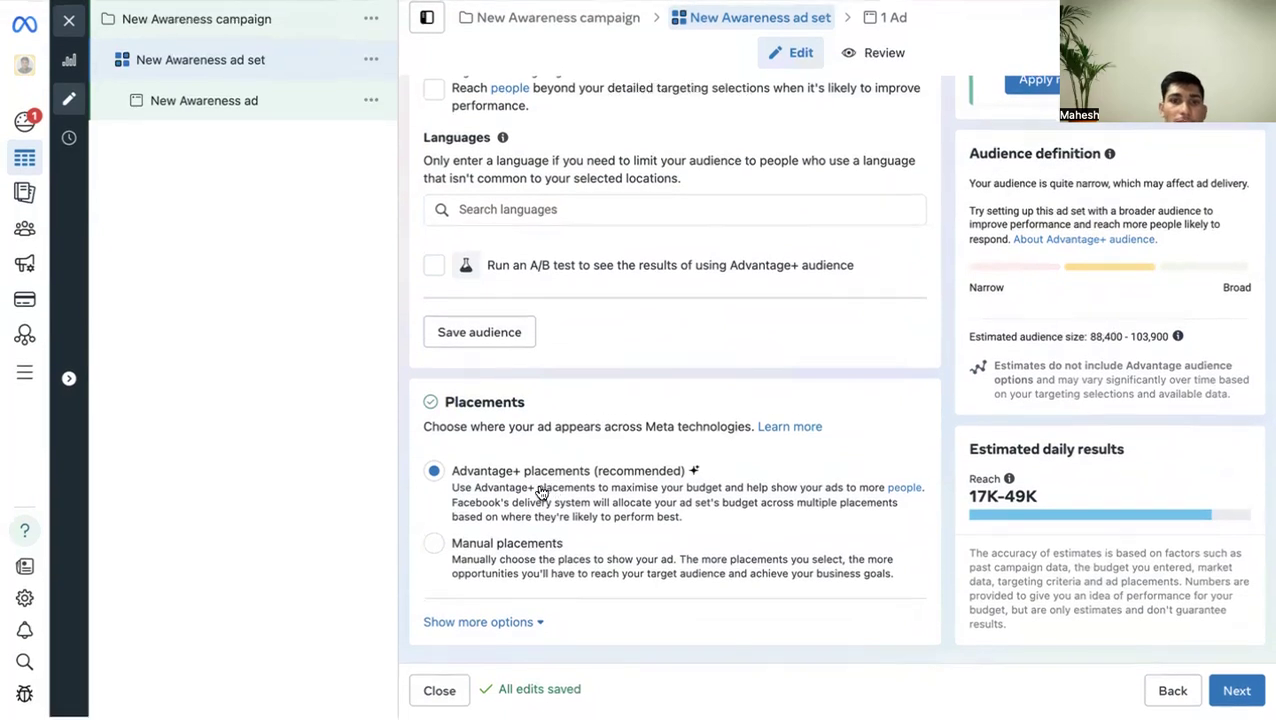
left_click(600, 558)
scroll(630, 505, "down", 5)
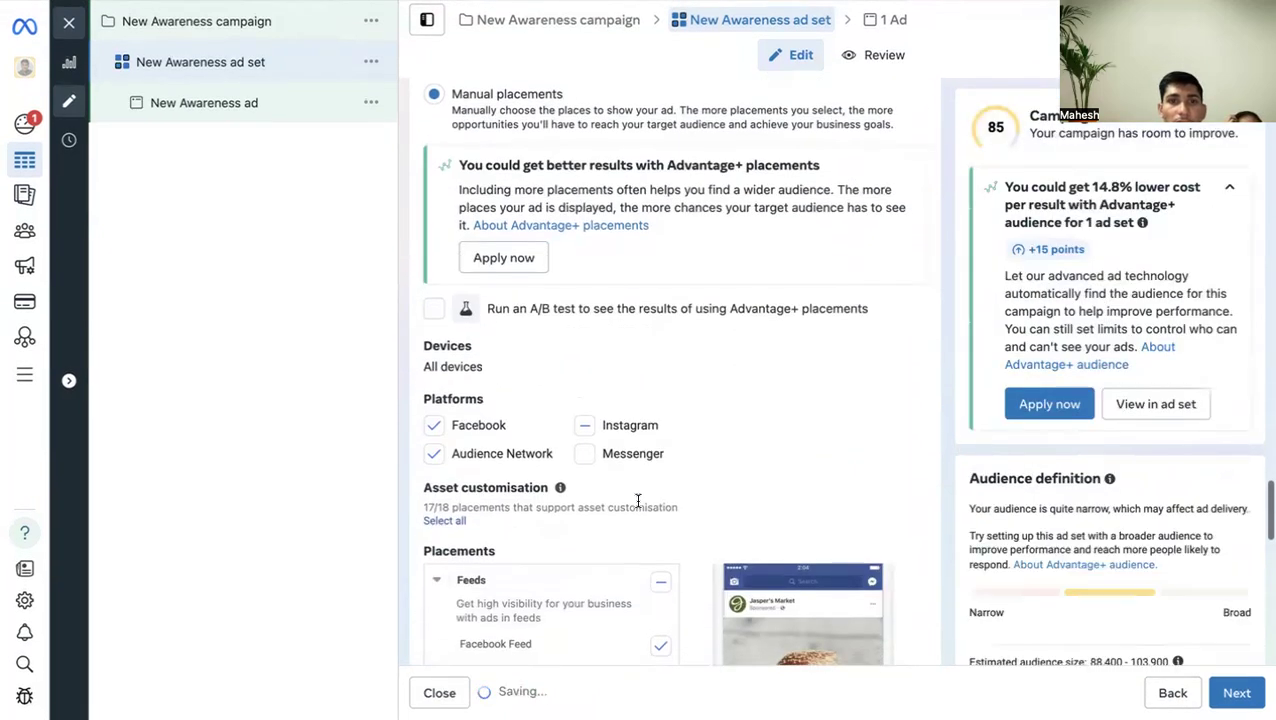
Review the devices, platforms and Feeds placements, and collapse the Feeds group in the placements list.
scroll(600, 350, "down", 2)
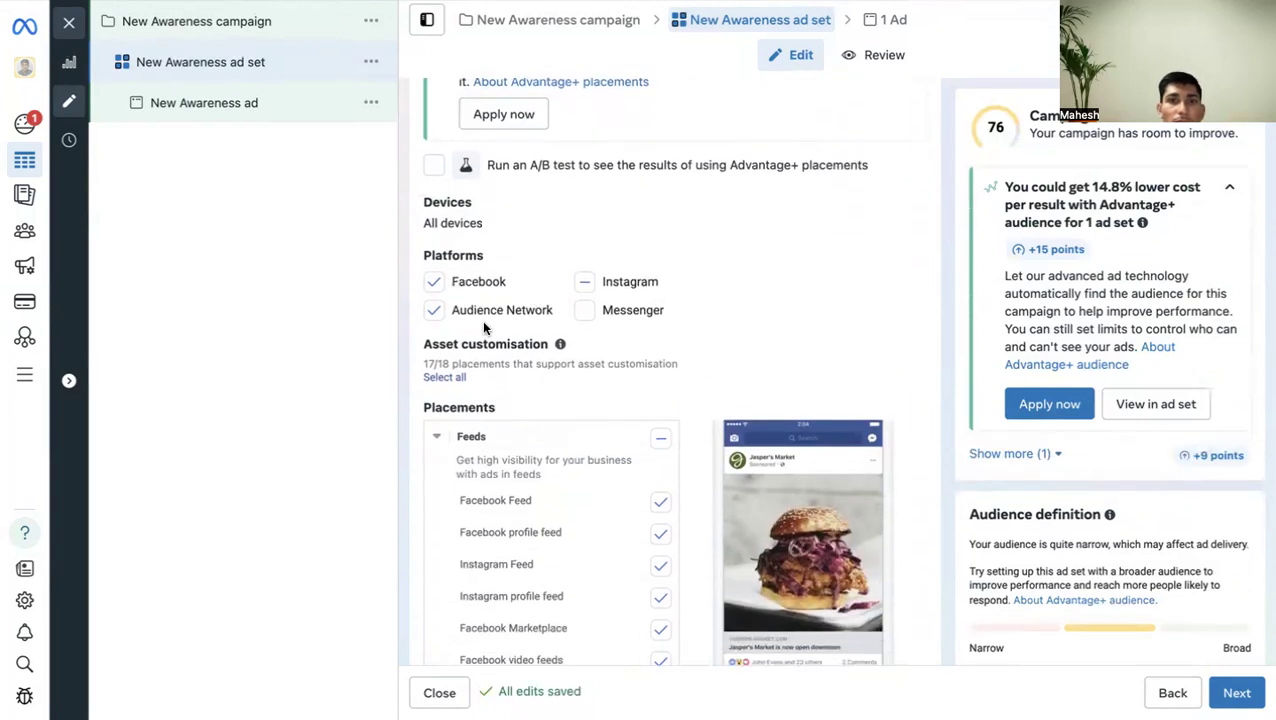
scroll(760, 313, "down", 2)
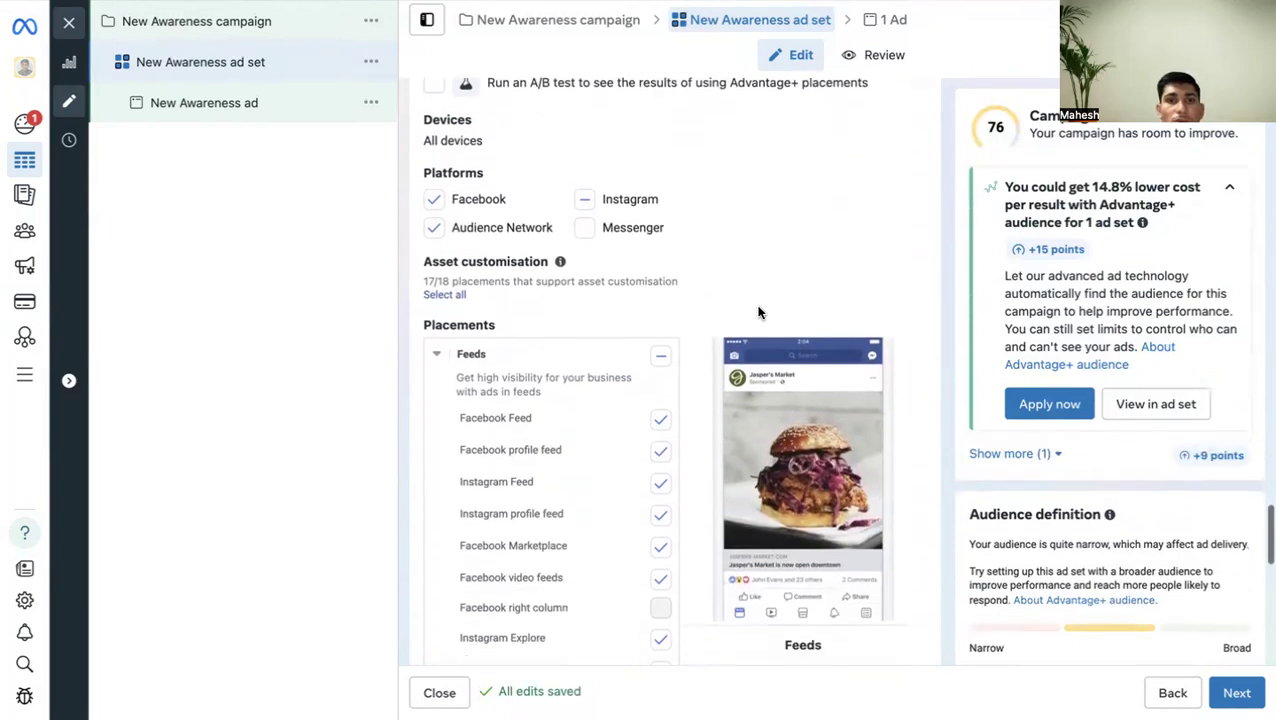
left_click(441, 359)
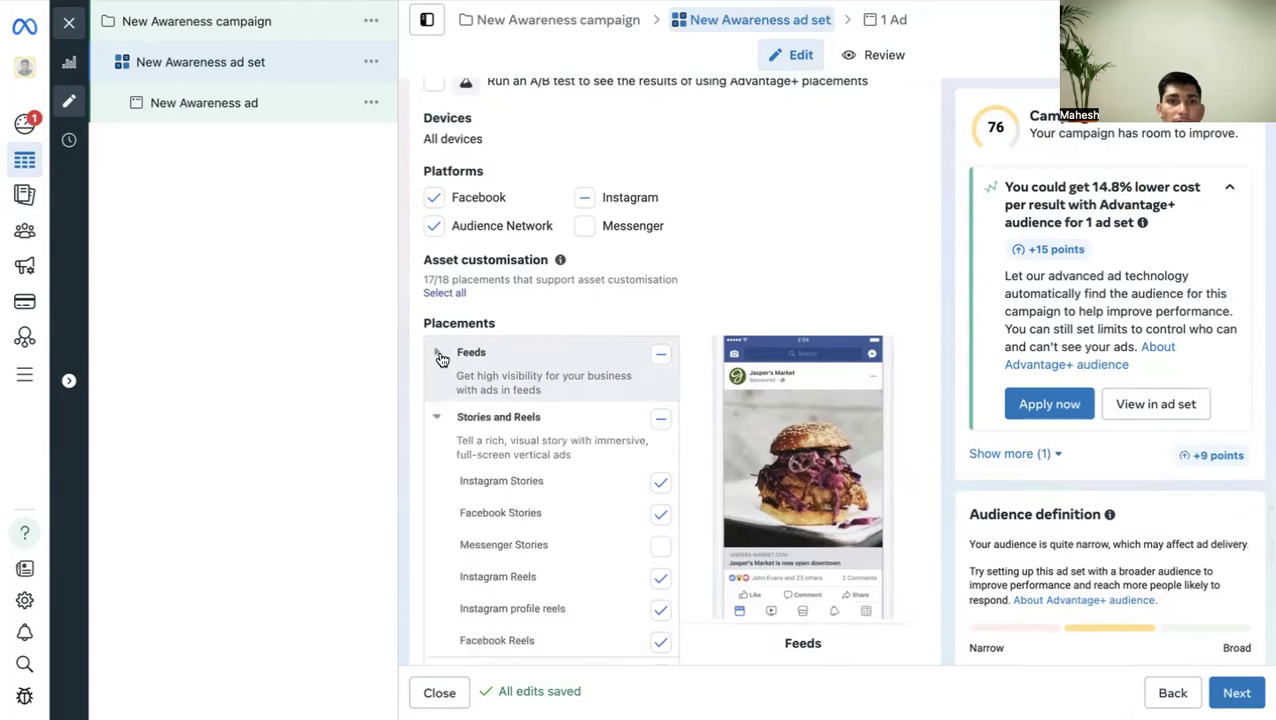
Collapse the Stories and Reels, In-stream ads, Search results, Messages, and Apps and sites groups in the placements list.
left_click(436, 418)
left_click(437, 483)
left_click(436, 546)
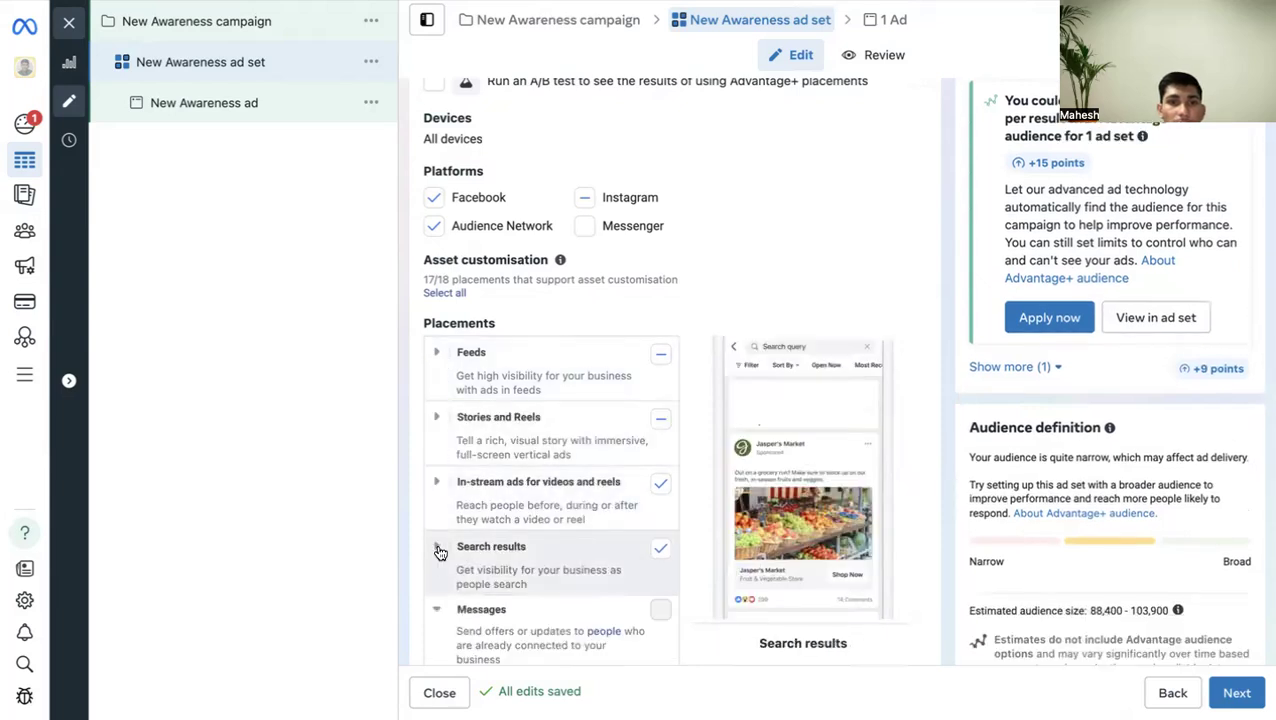
scroll(441, 542, "down", 3)
left_click(436, 486)
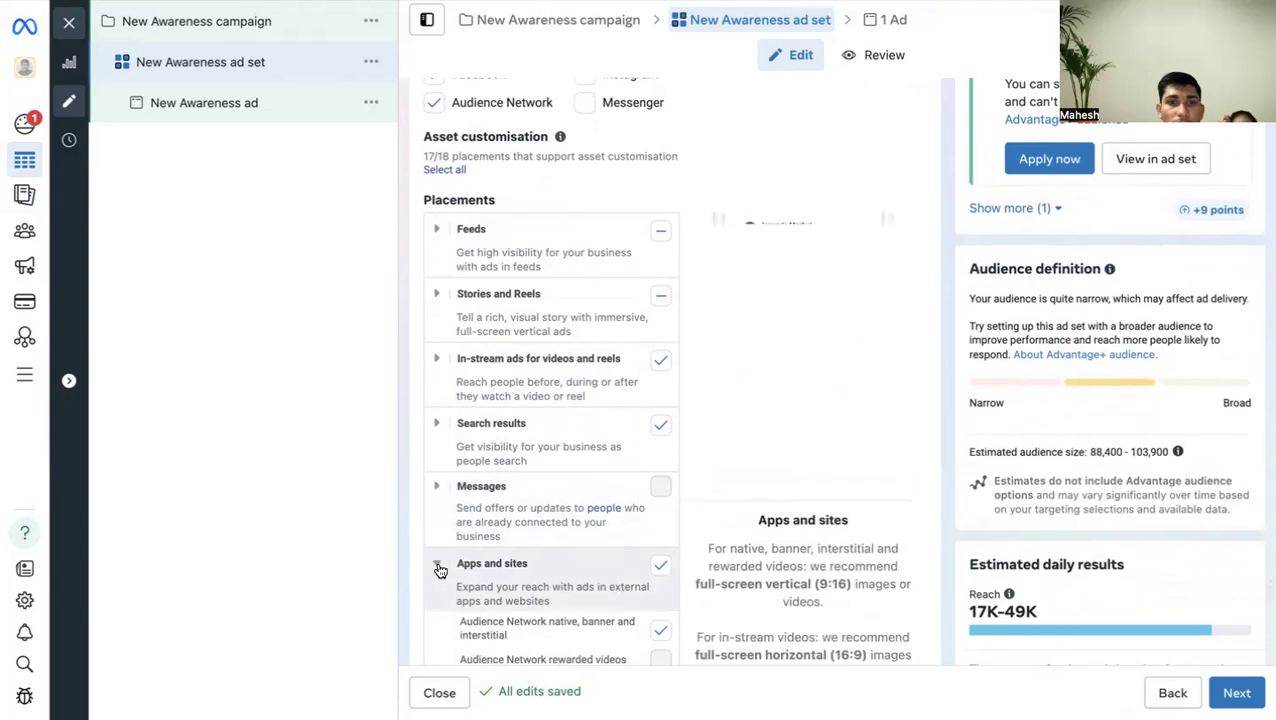
left_click(436, 563)
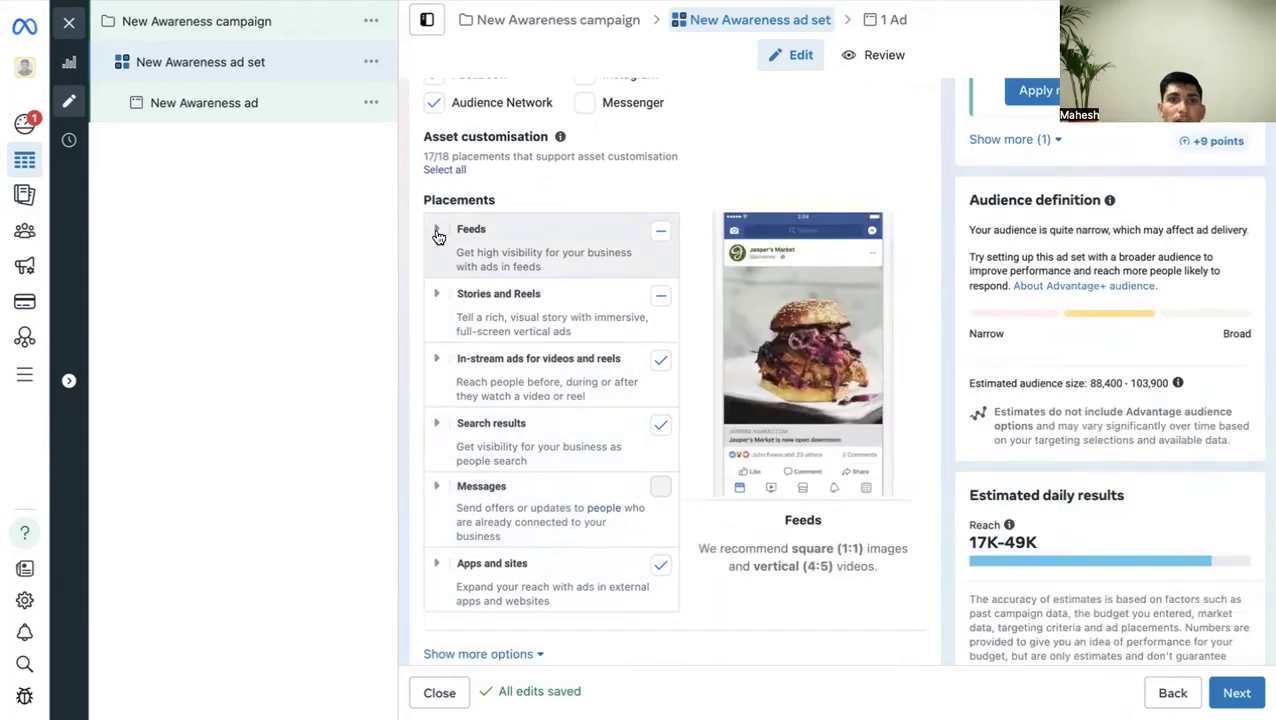
Expand the Feeds and Stories and Reels groups and review their individual placements, the platforms and the asset customisation coverage.
left_click(437, 232)
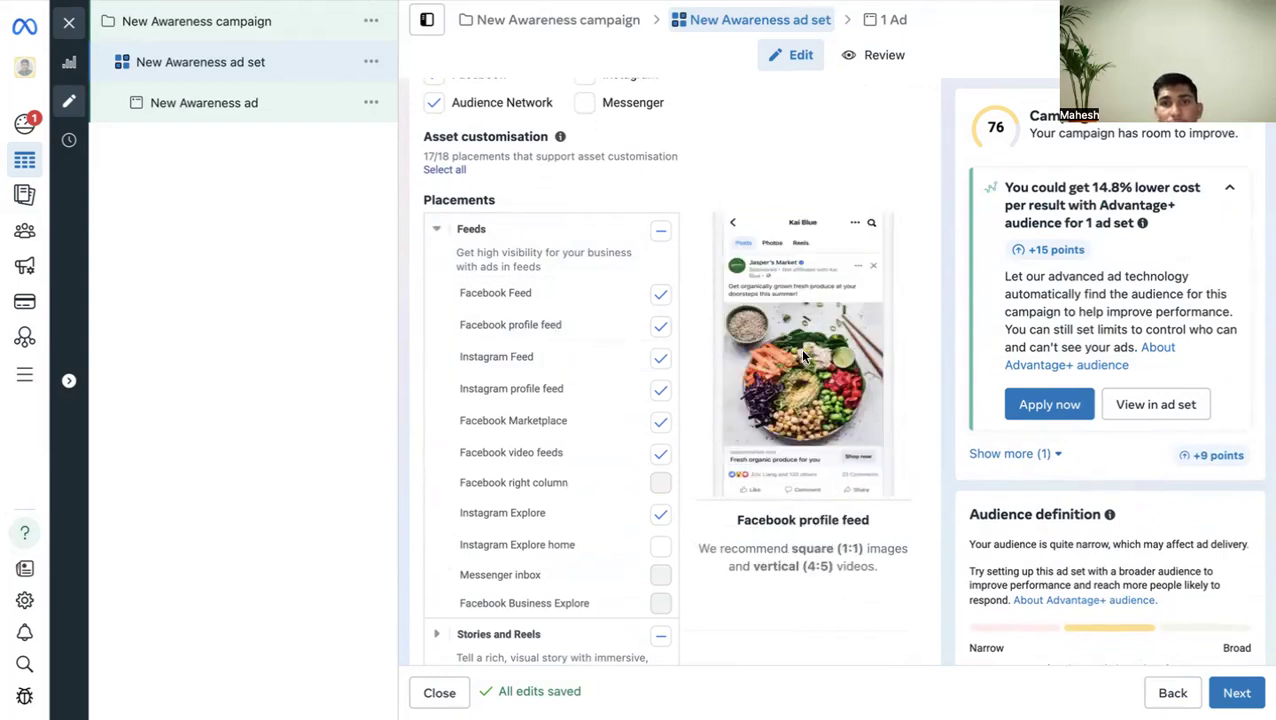
scroll(445, 330, "down", 3)
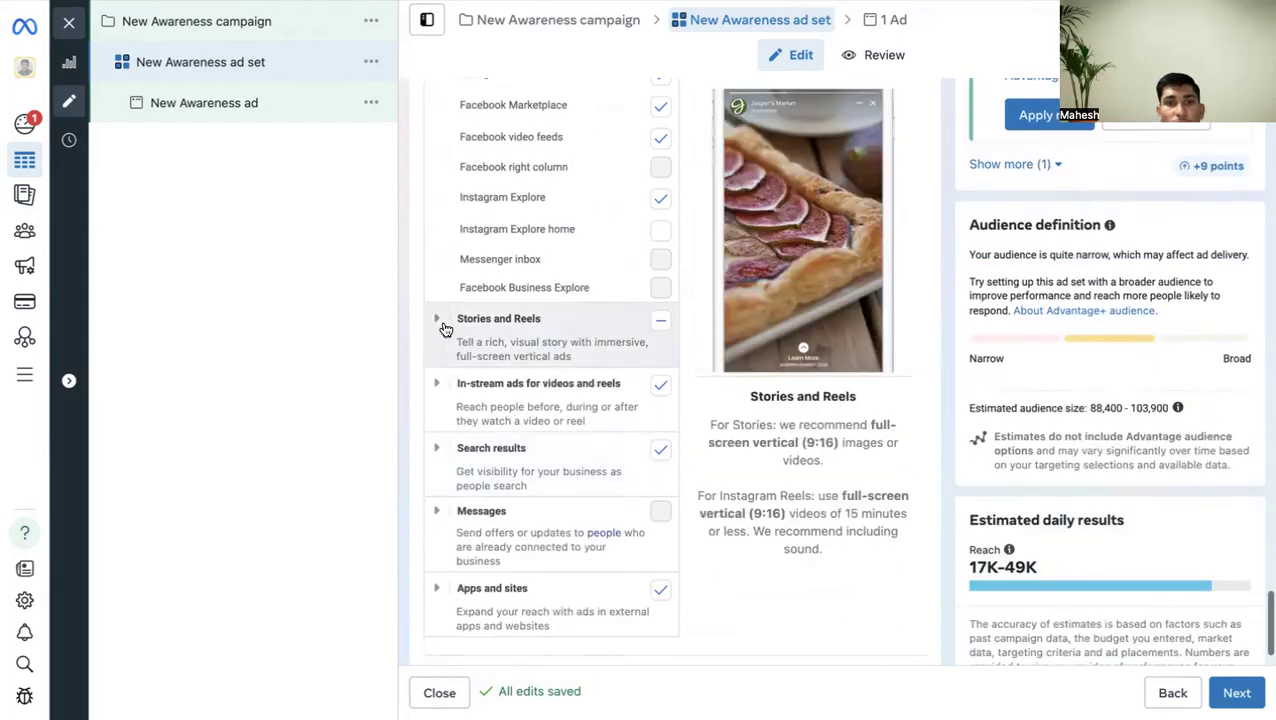
left_click(437, 321)
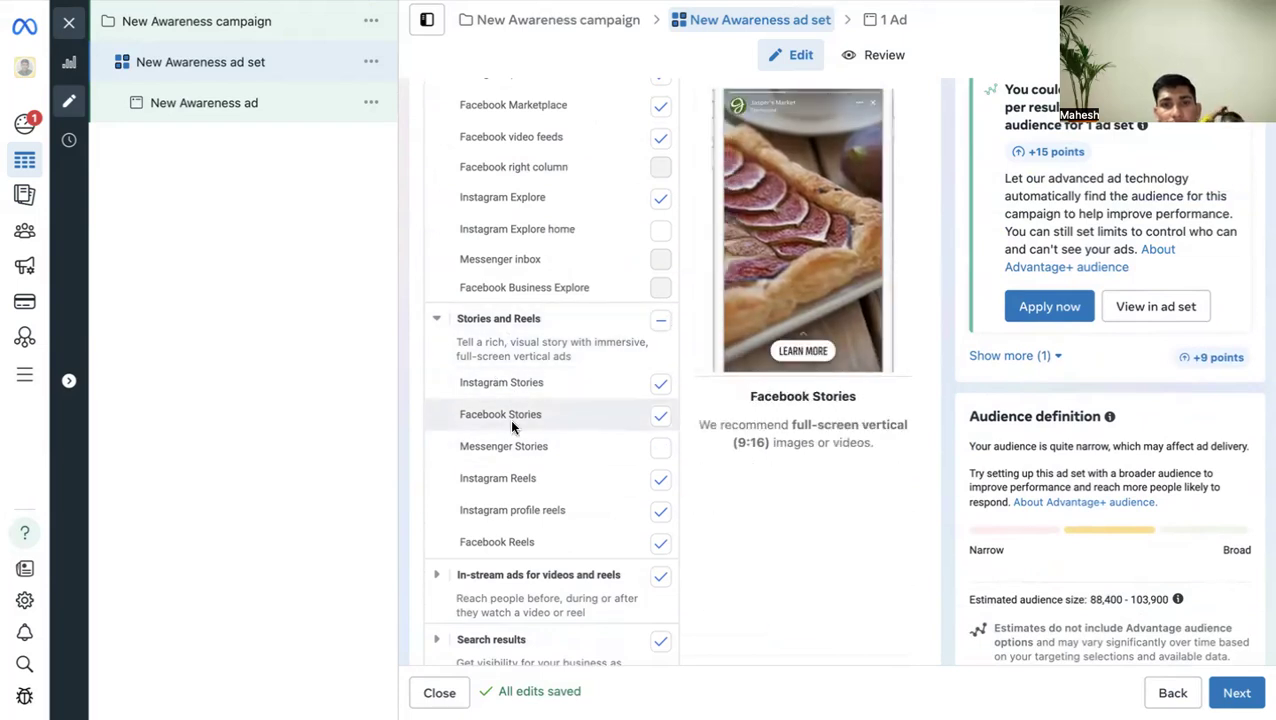
scroll(535, 360, "up", 5)
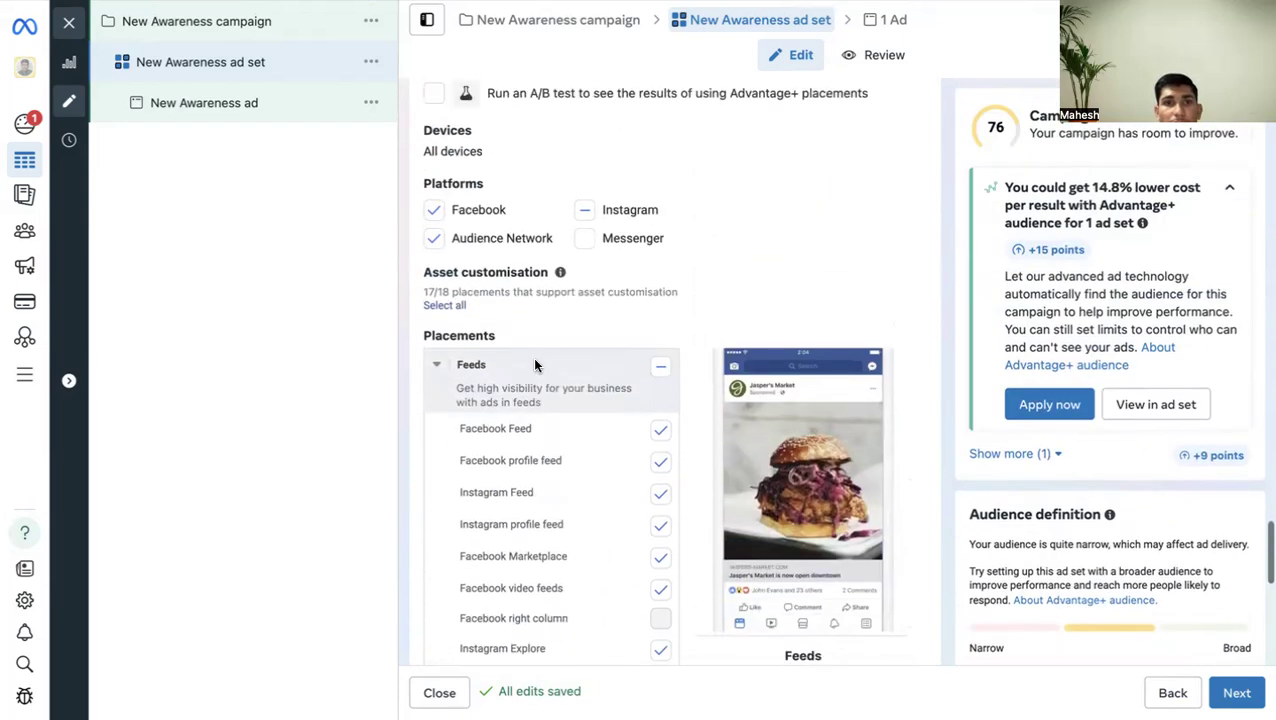
left_click_drag(423, 291, 452, 290)
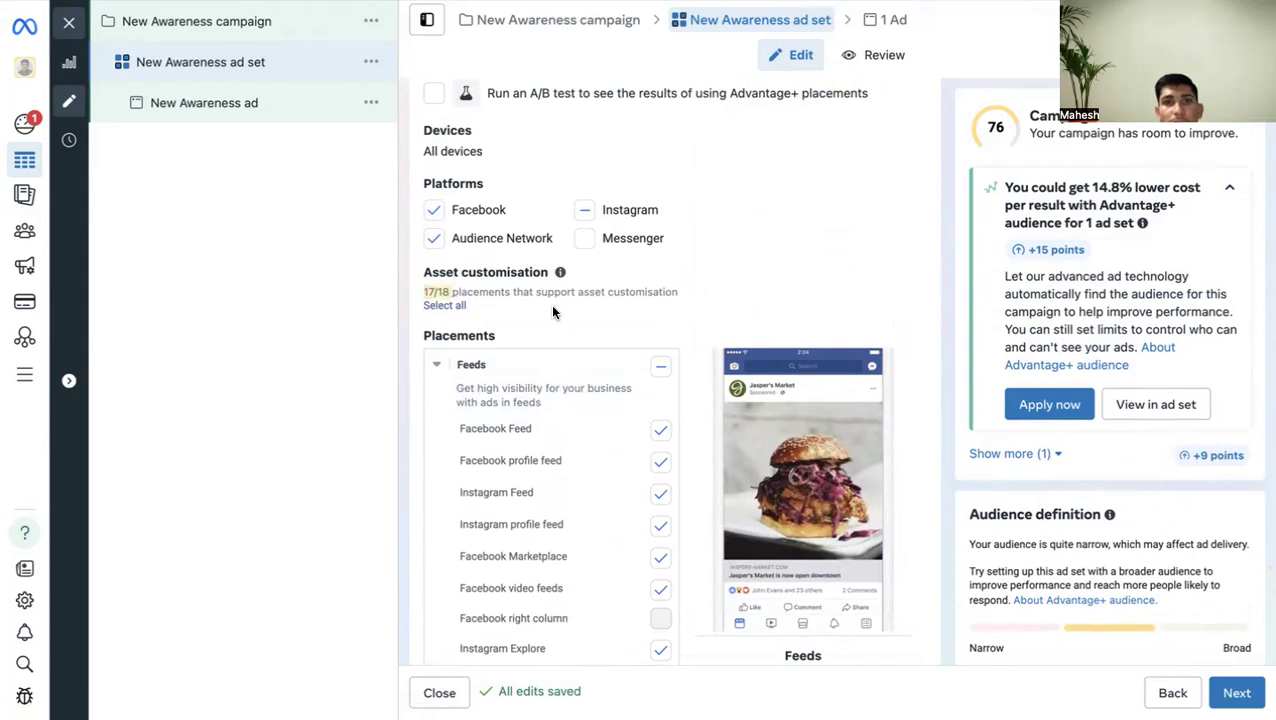
scroll(585, 326, "down", 2)
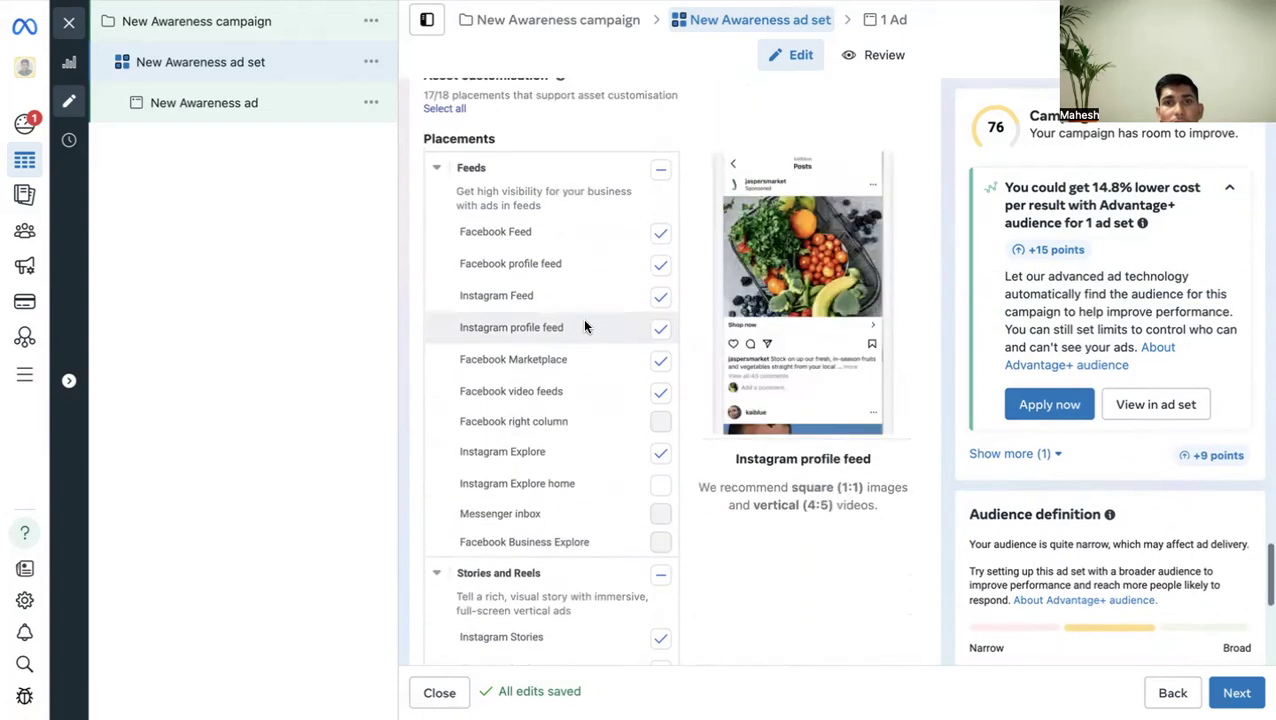
scroll(584, 327, "up", 2)
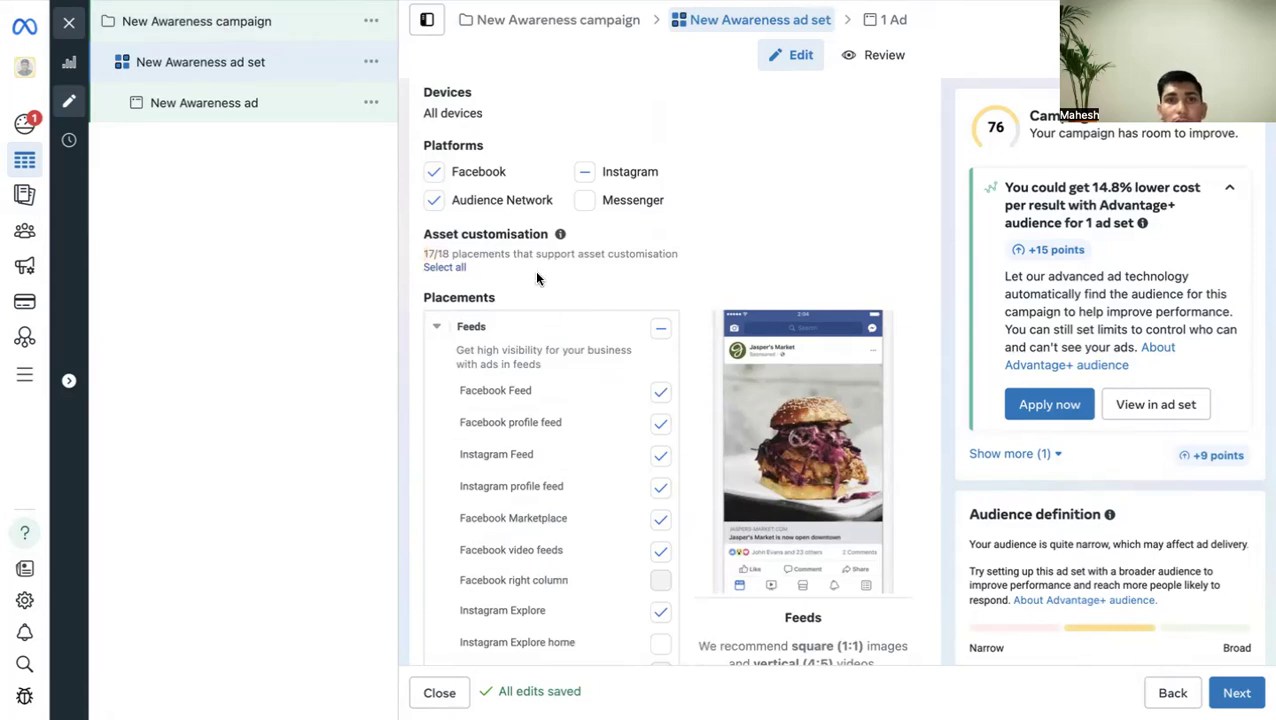
scroll(580, 270, "down", 1)
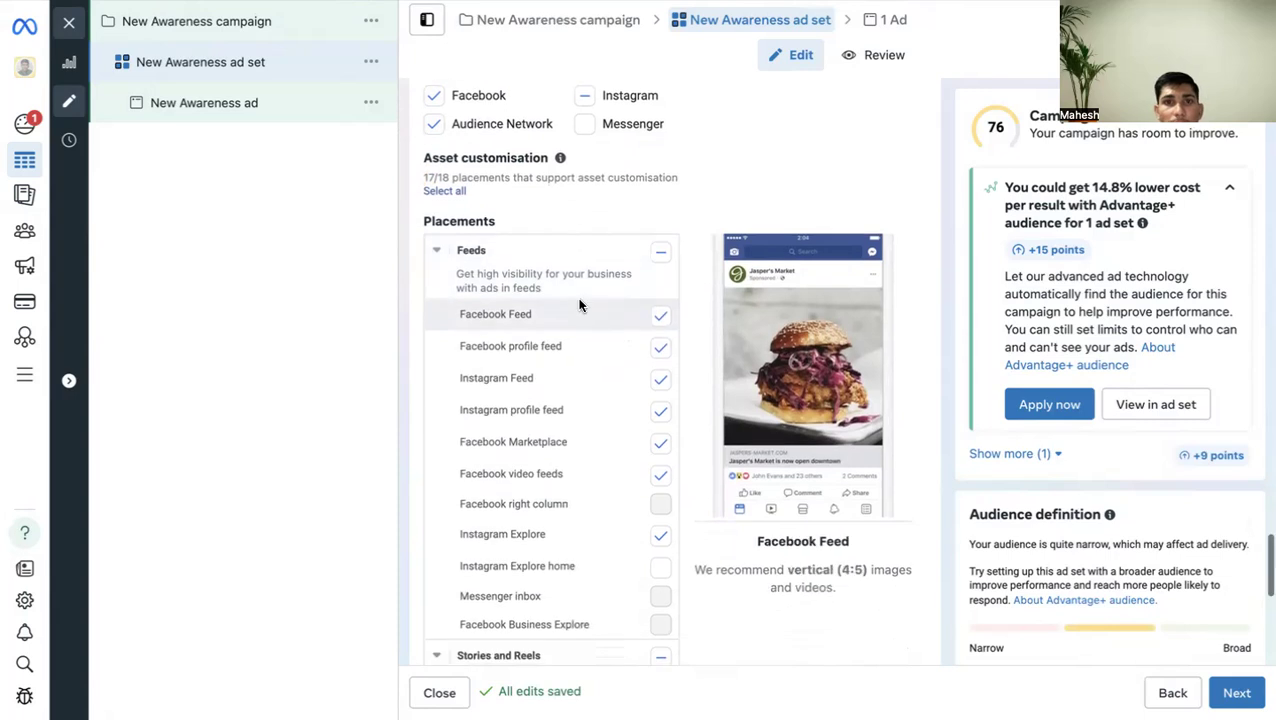
scroll(568, 221, "up", 2)
scroll(598, 265, "up", 5)
scroll(520, 410, "down", 1)
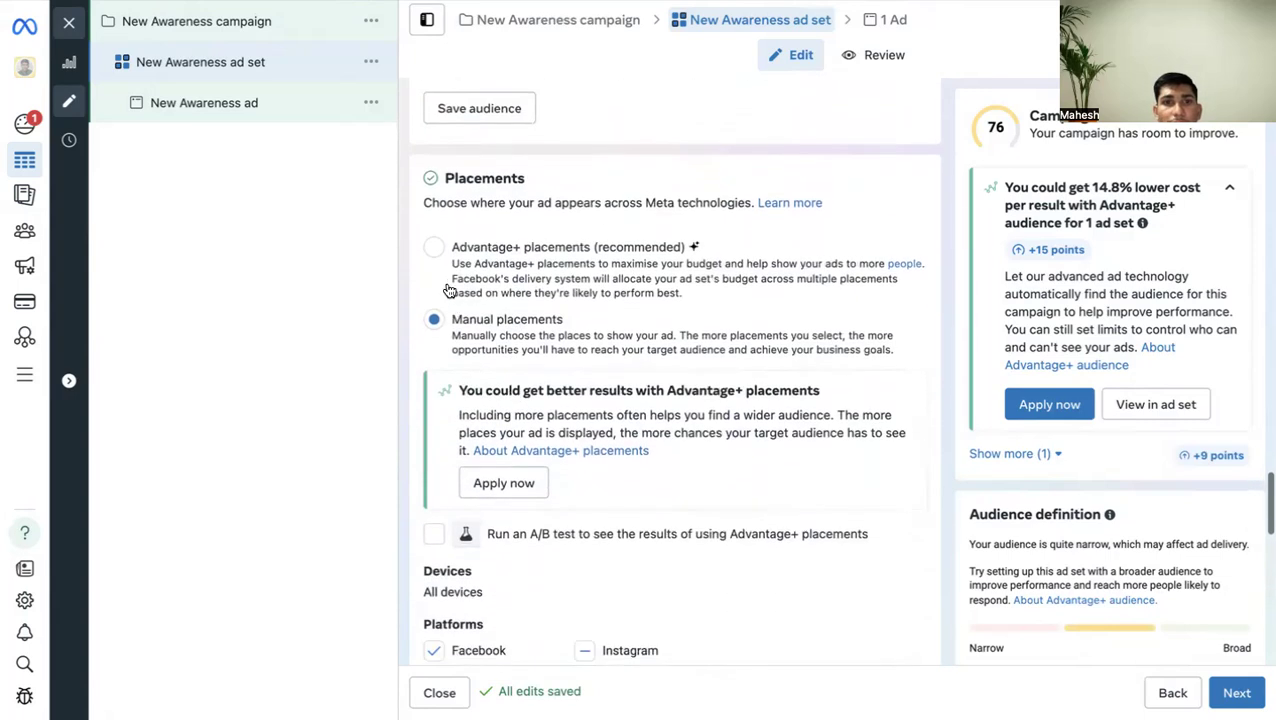
Switch the ad set to Advantage+ placements, look over that option's description, and return to Manual placements.
left_click(434, 250)
scroll(634, 254, "up", 1)
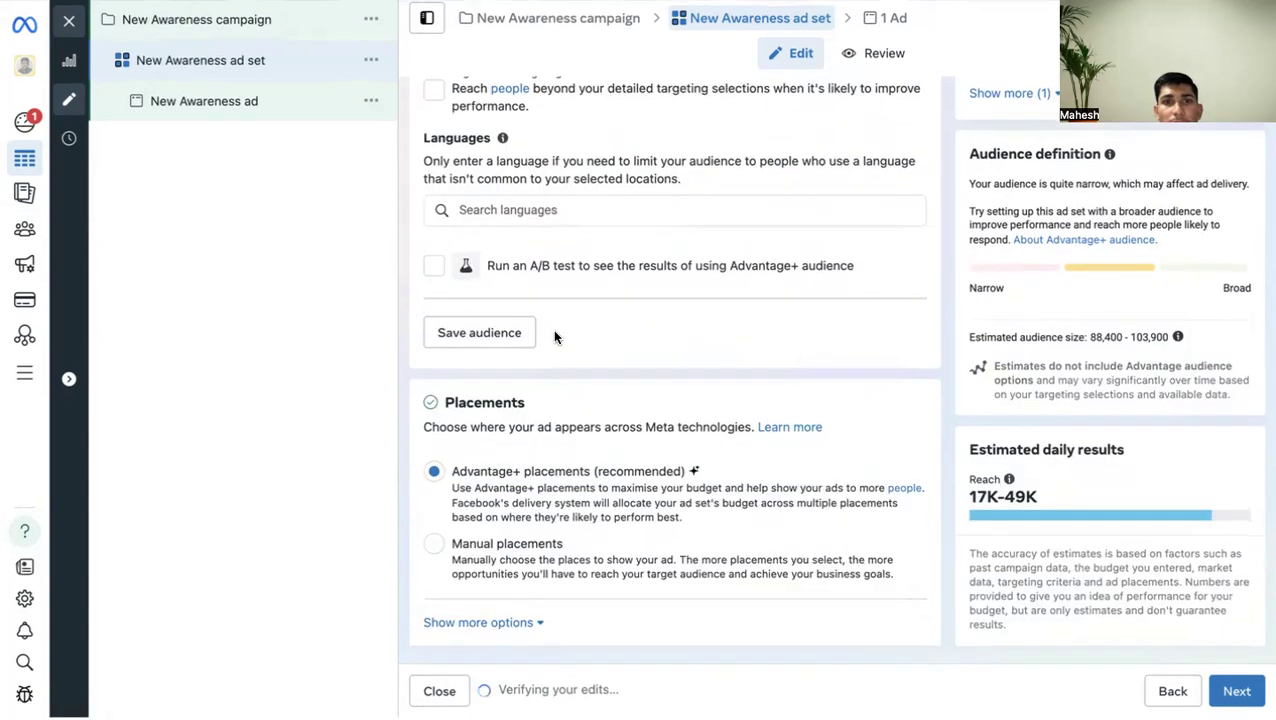
left_click_drag(455, 477, 565, 482)
left_click(600, 485)
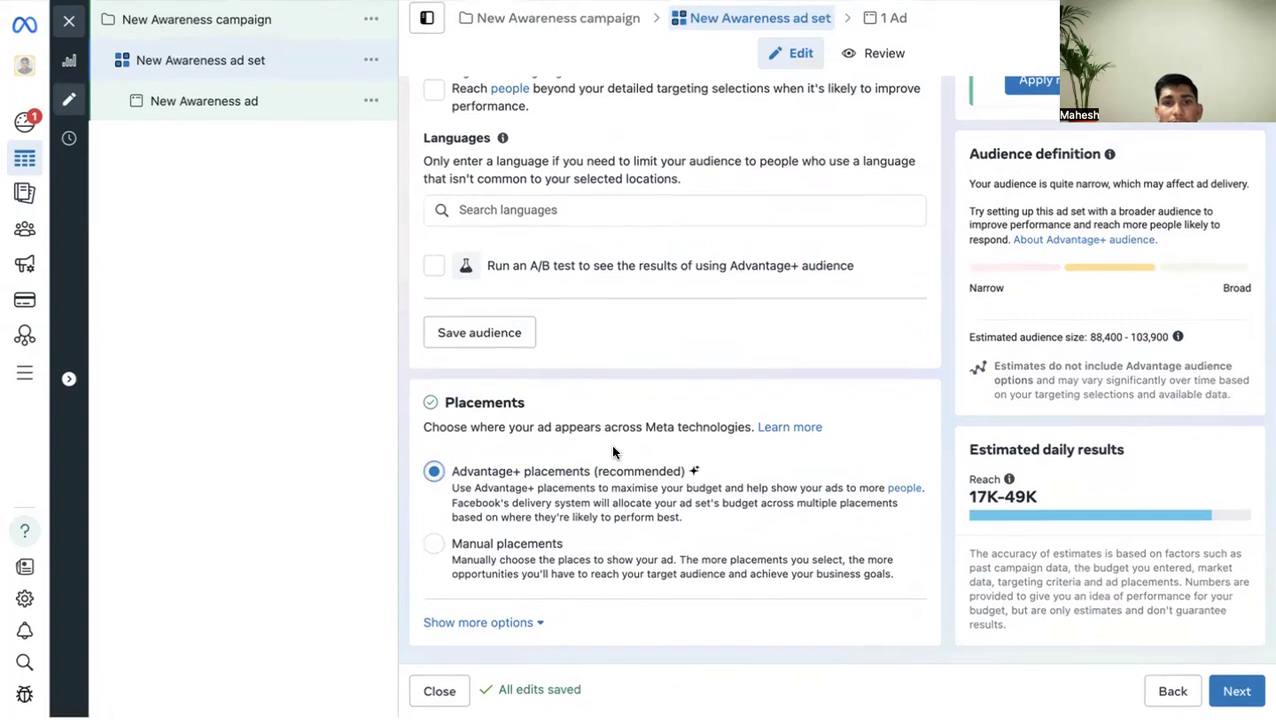
left_click(434, 546)
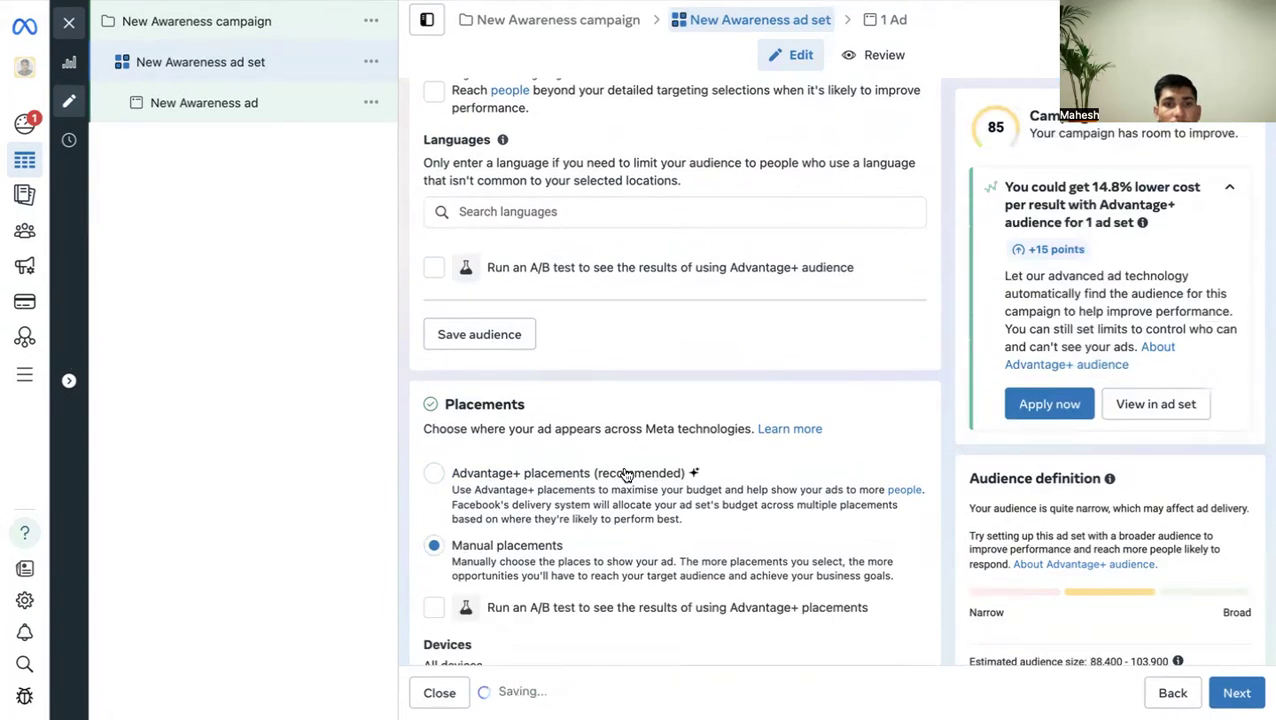
Limit the manual placements to mobile devices by excluding Desktop from the Devices setting.
scroll(590, 450, "down", 4)
scroll(725, 407, "down", 3)
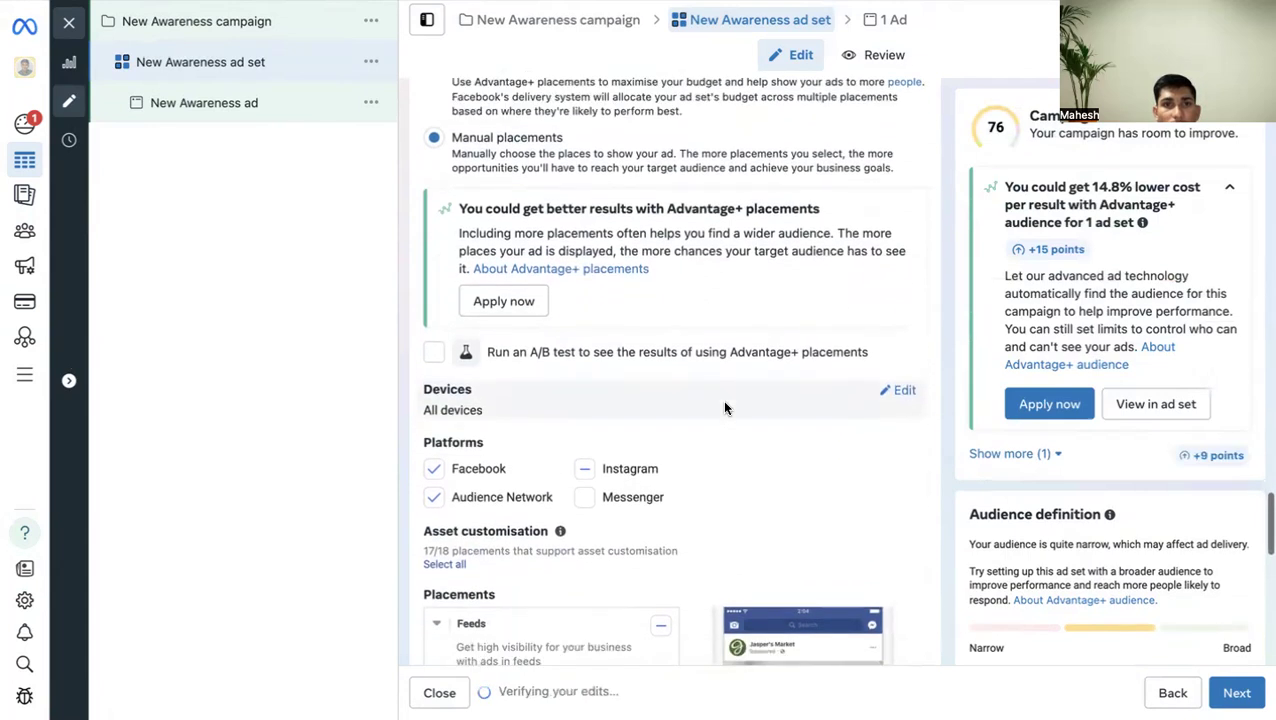
scroll(473, 200, "up", 1)
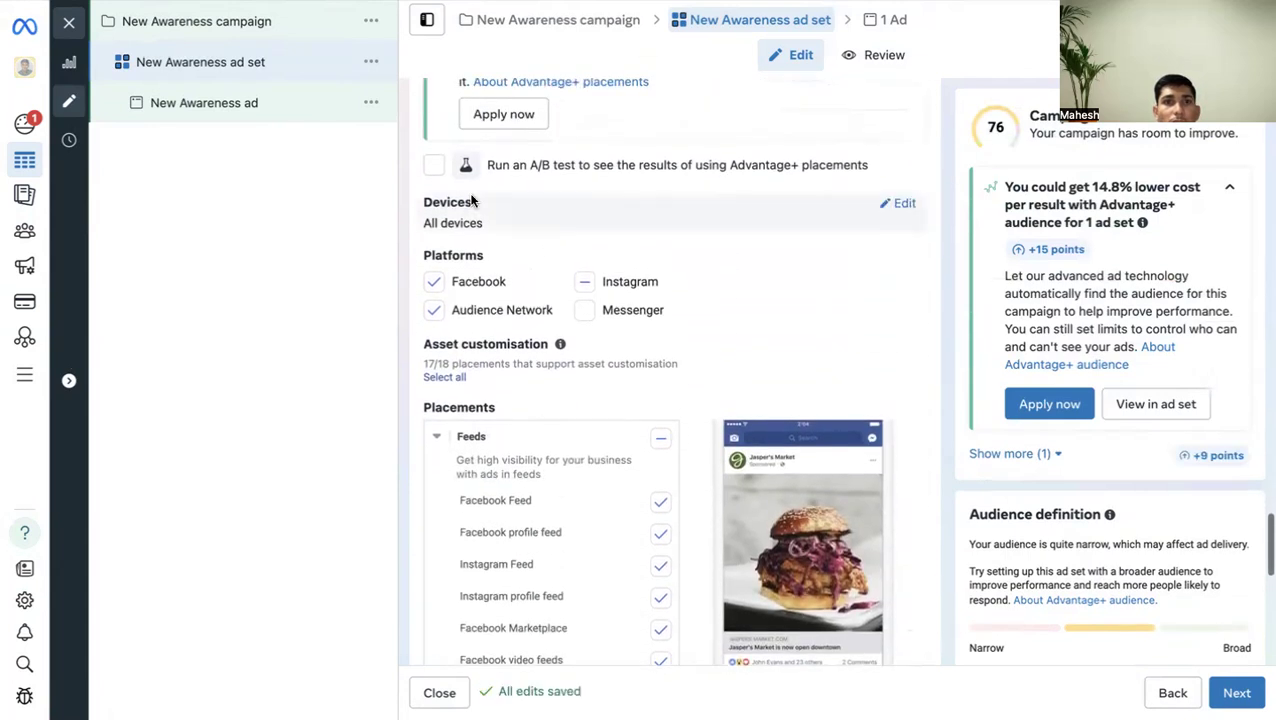
left_click(903, 205)
left_click(495, 229)
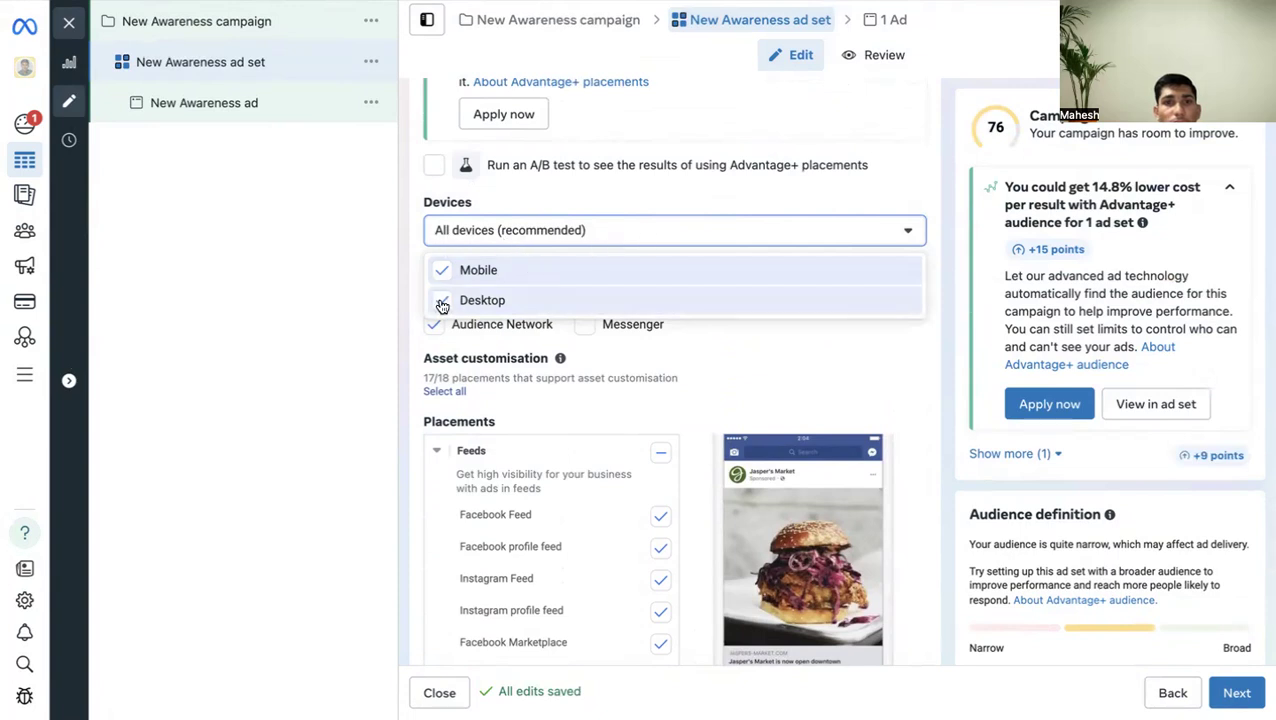
left_click(442, 304)
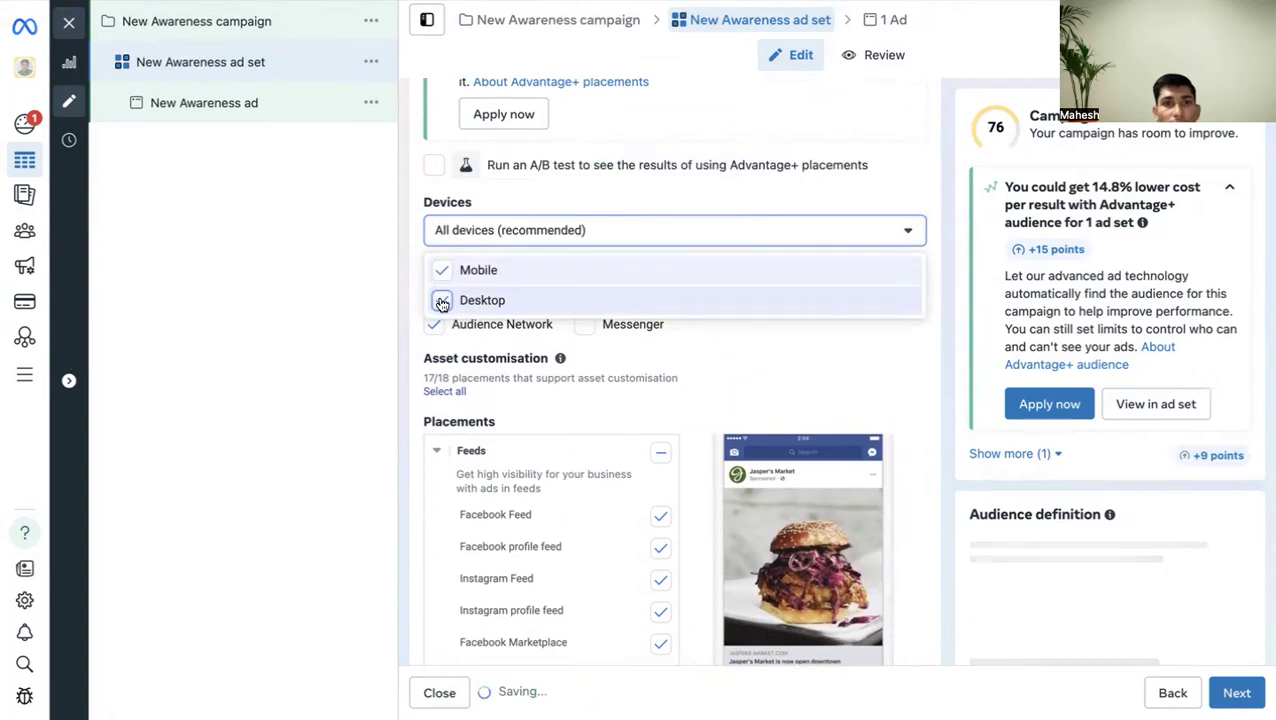
left_click(287, 304)
left_click(446, 232)
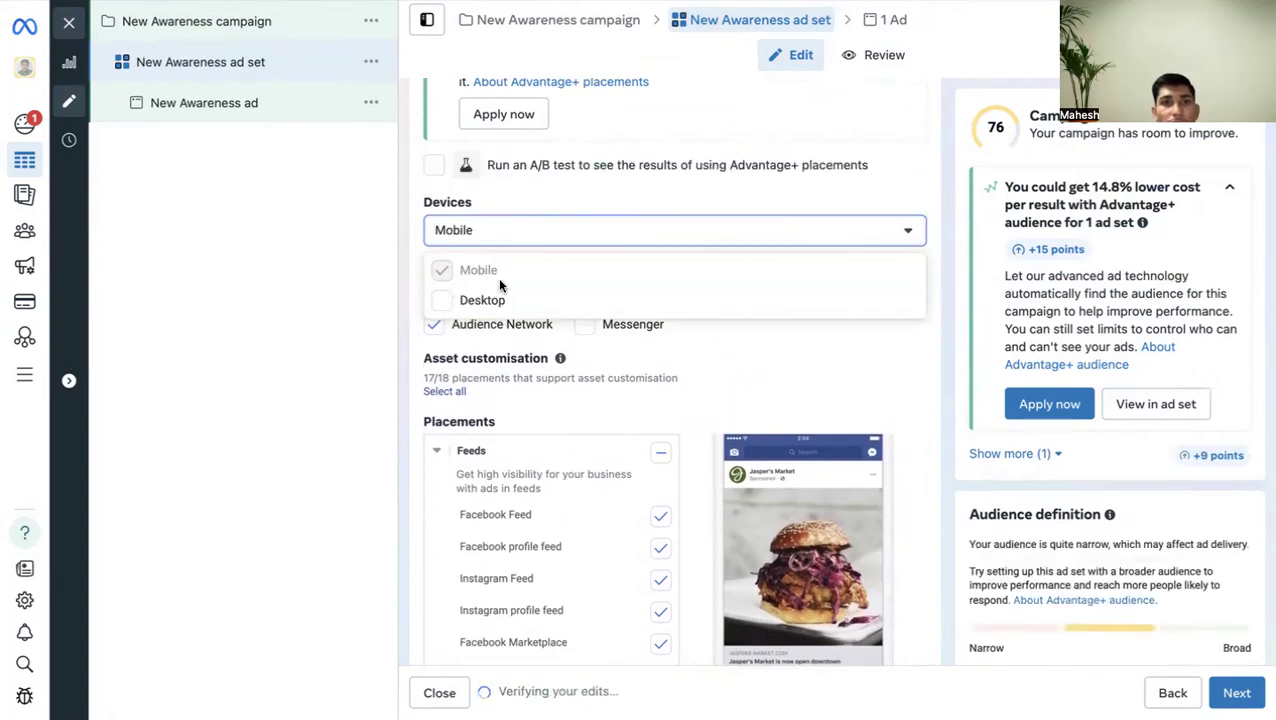
left_click(255, 309)
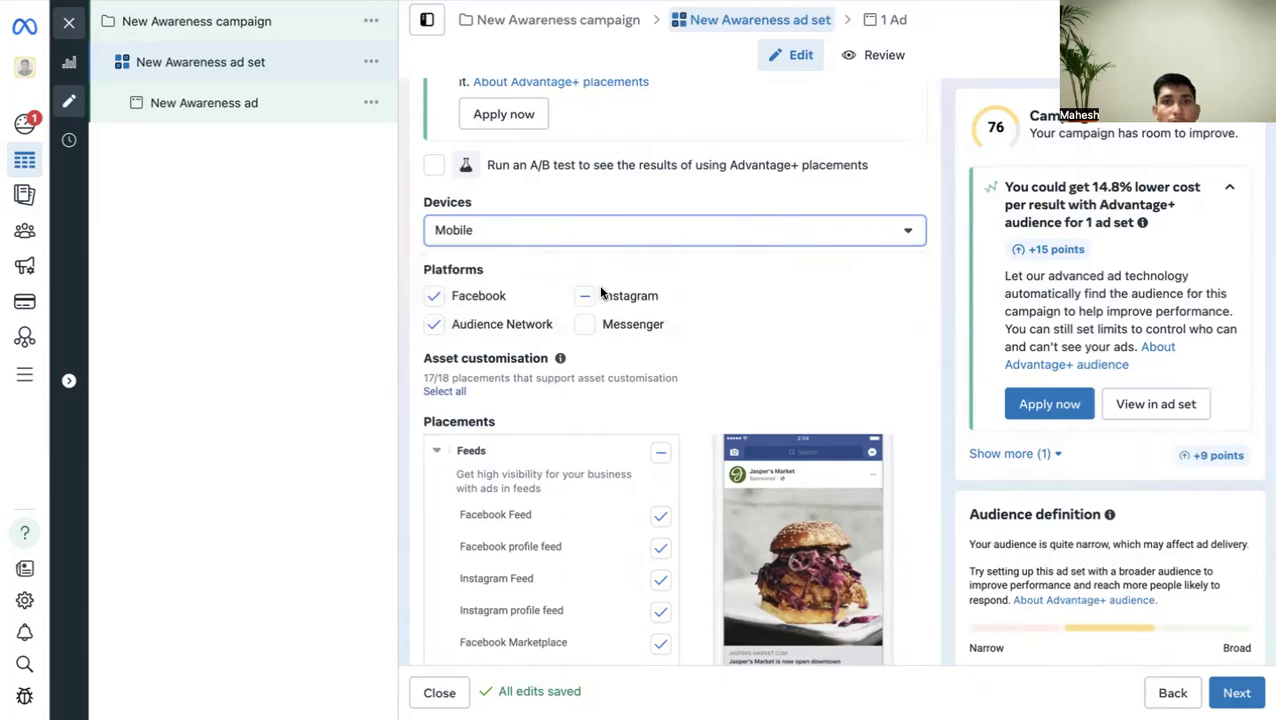
Restrict the platforms to Instagram with all its placements, deselecting Audience Network and Facebook.
scroll(522, 313, "down", 1)
left_click(498, 289)
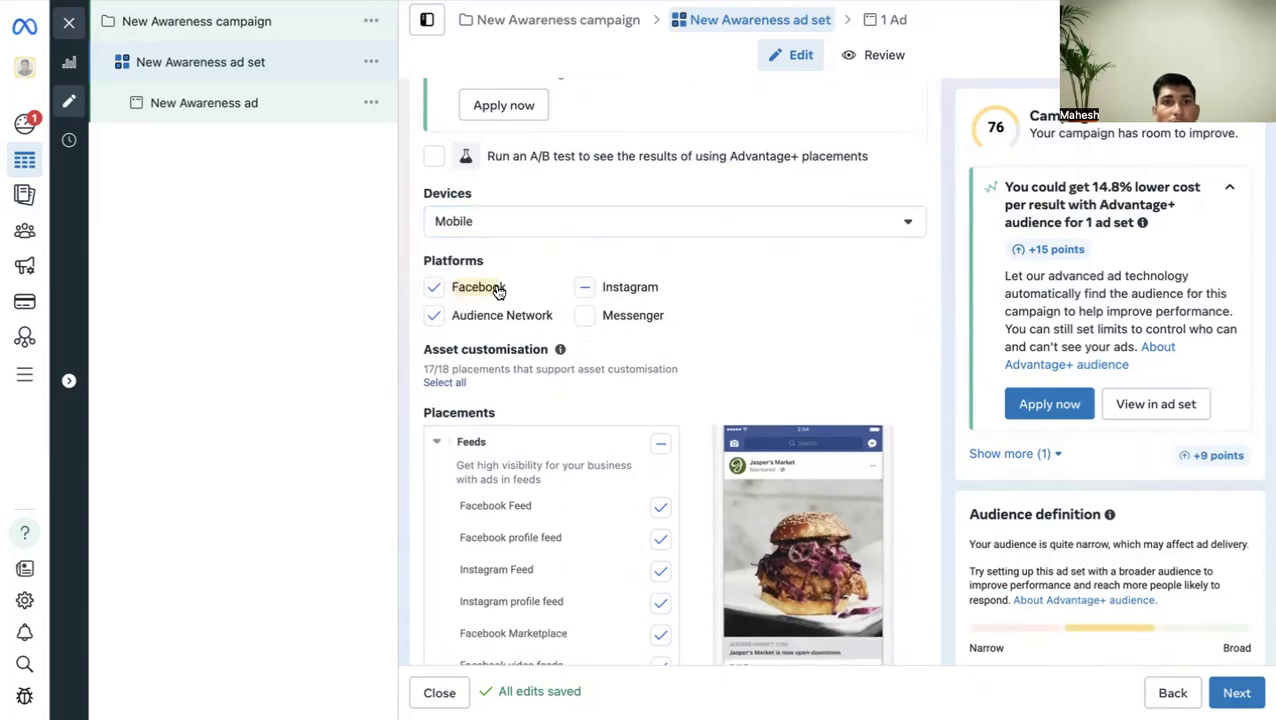
left_click(585, 289)
left_click(434, 315)
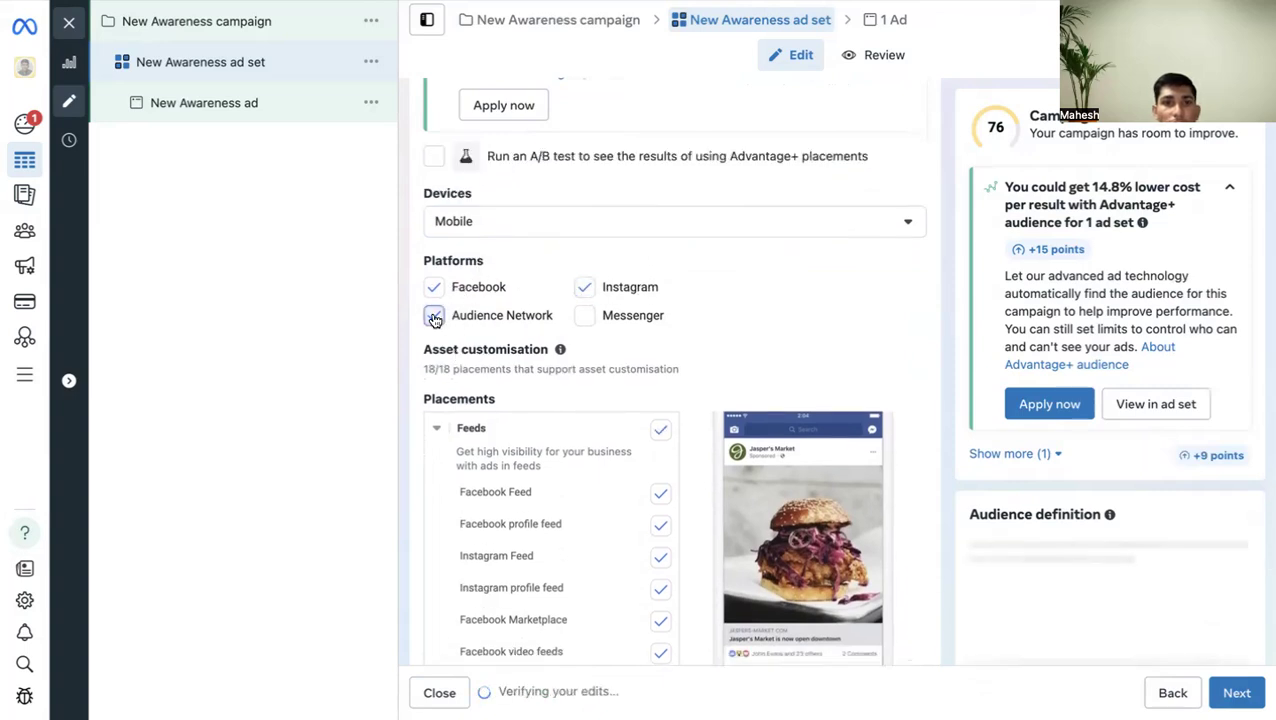
left_click(585, 289)
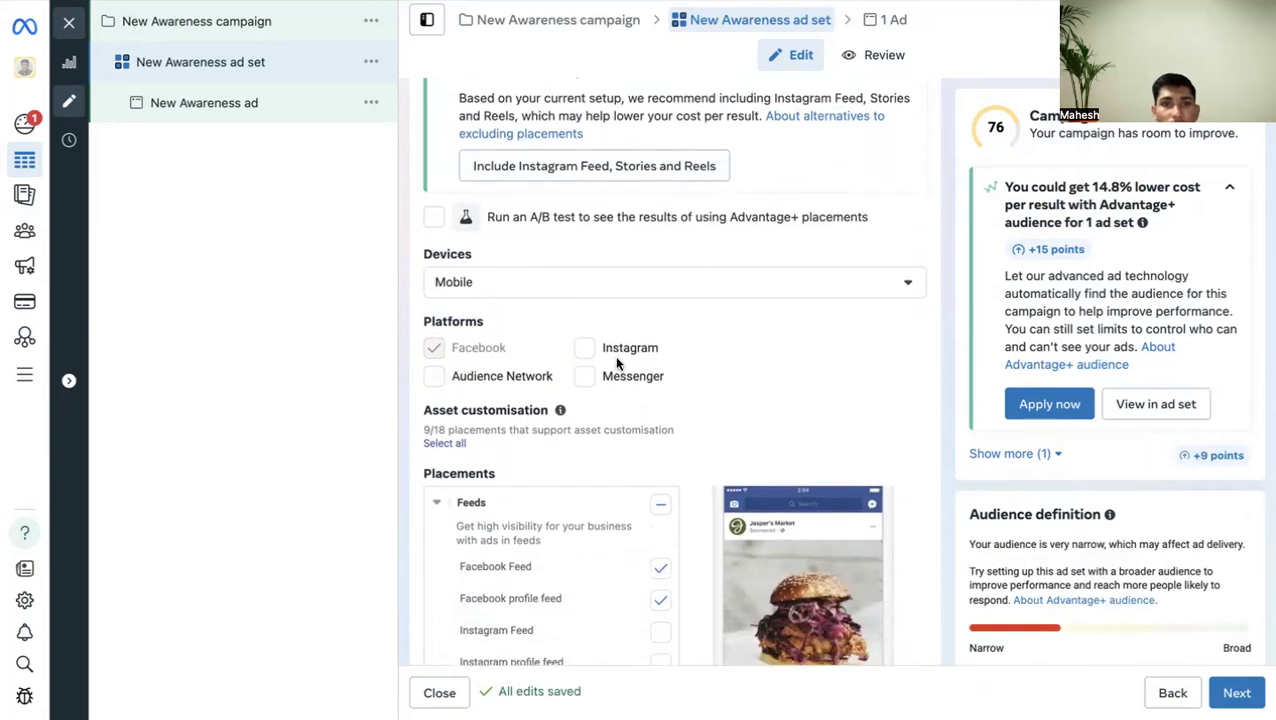
left_click(585, 349)
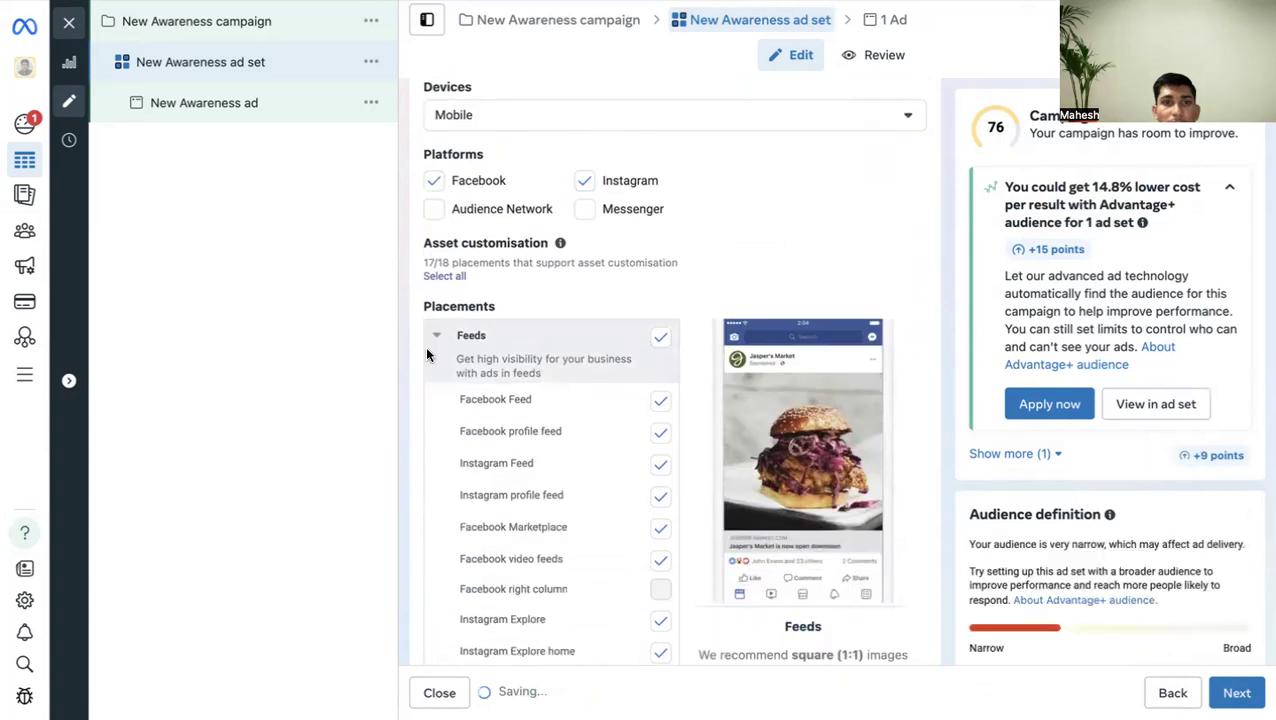
left_click(435, 181)
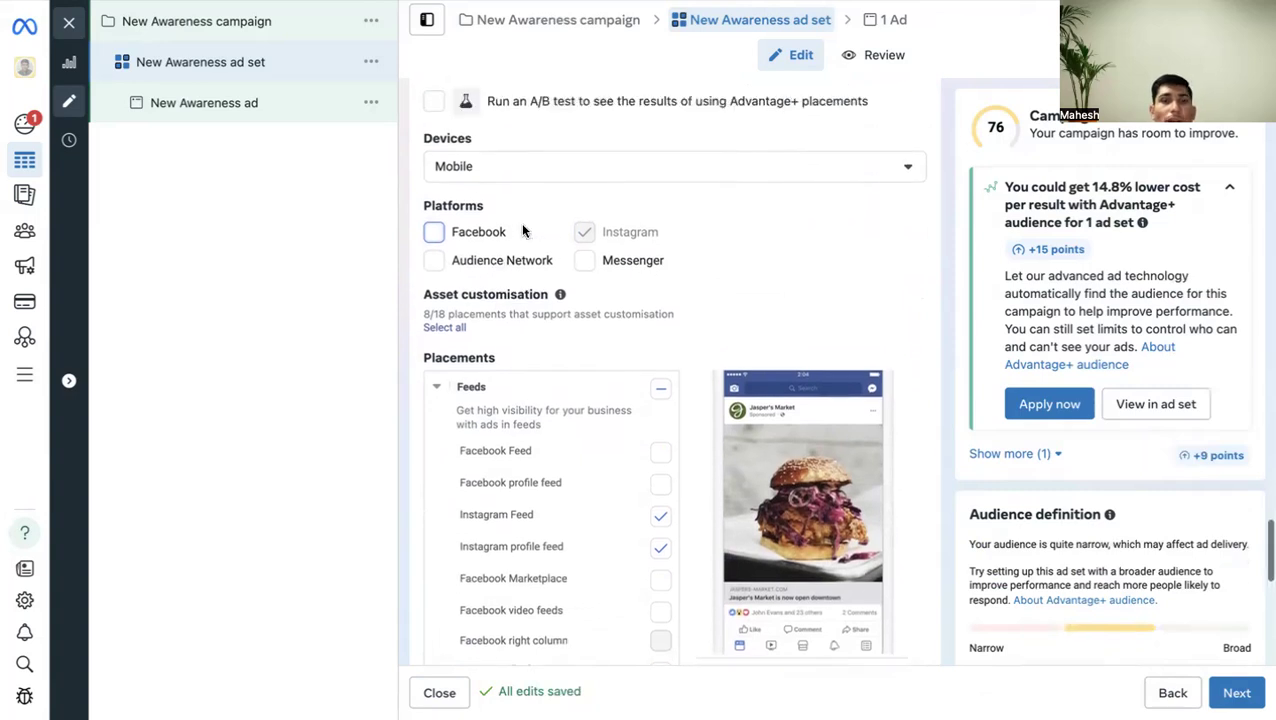
Exclude all Feeds and Search results placements, keeping only the Instagram placements under Stories and Reels.
scroll(497, 228, "down", 3)
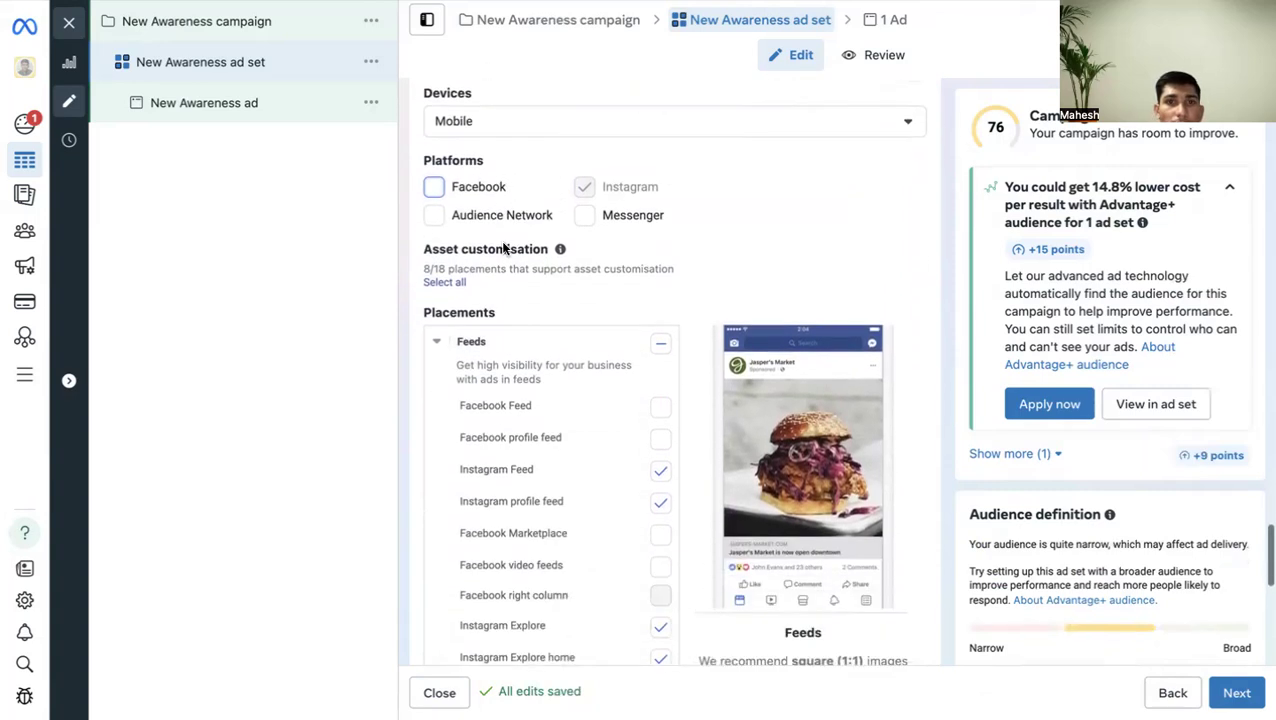
scroll(536, 160, "down", 1)
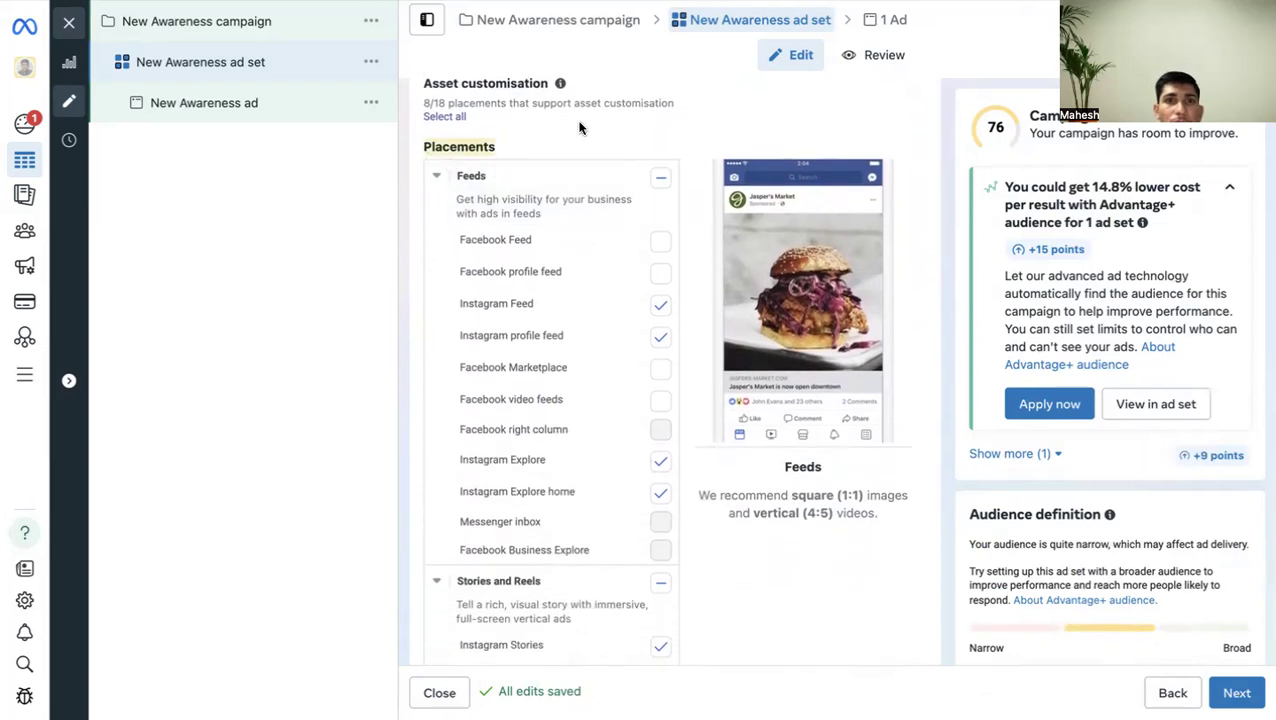
left_click(437, 176)
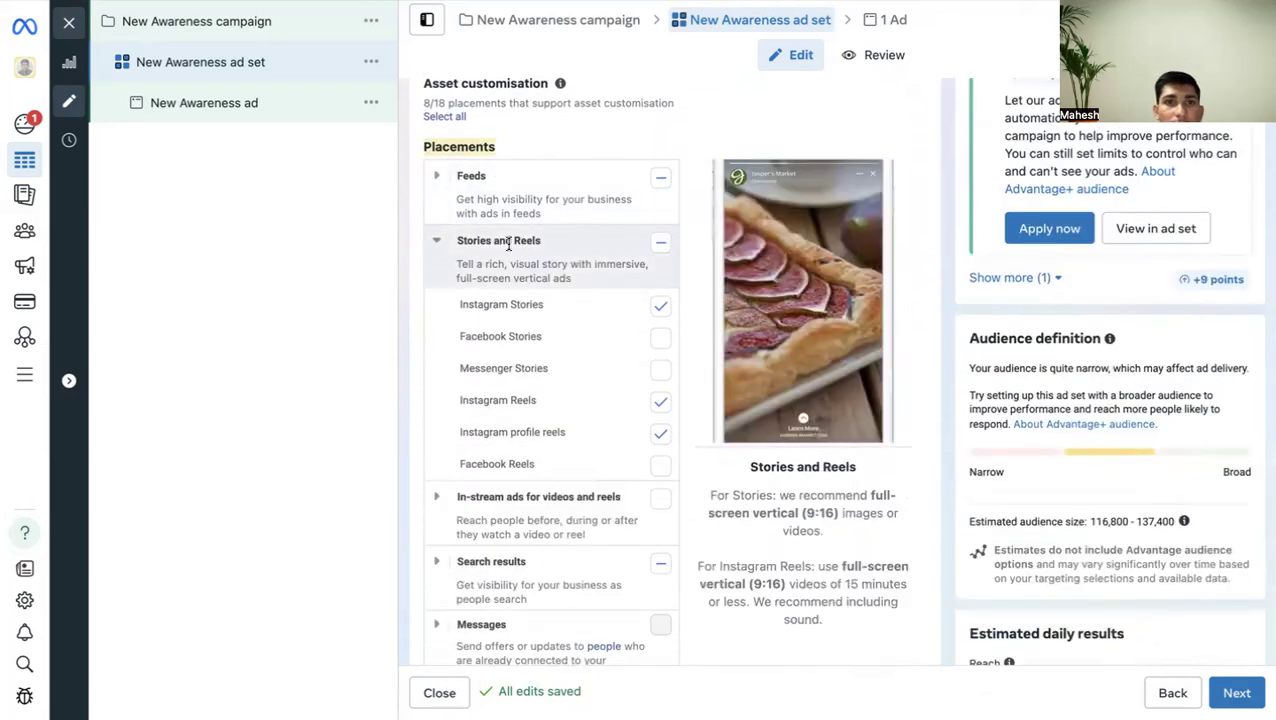
left_click(661, 179)
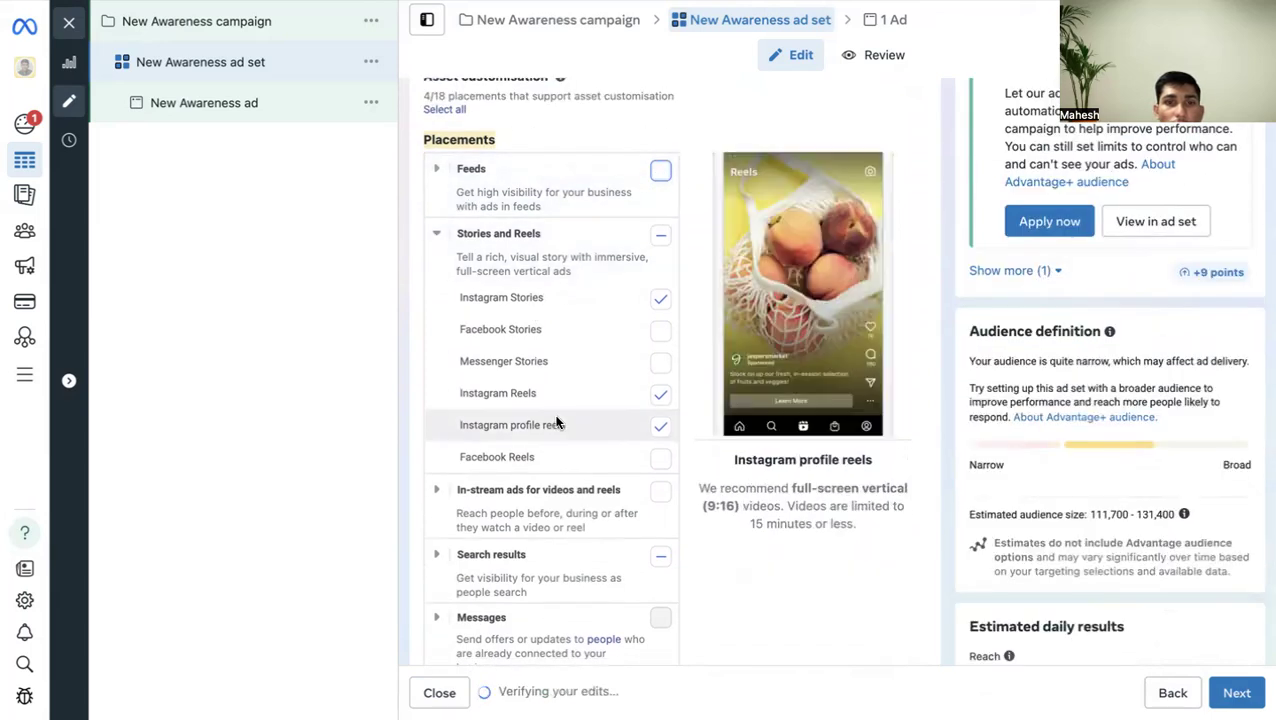
scroll(530, 400, "down", 2)
left_click(661, 382)
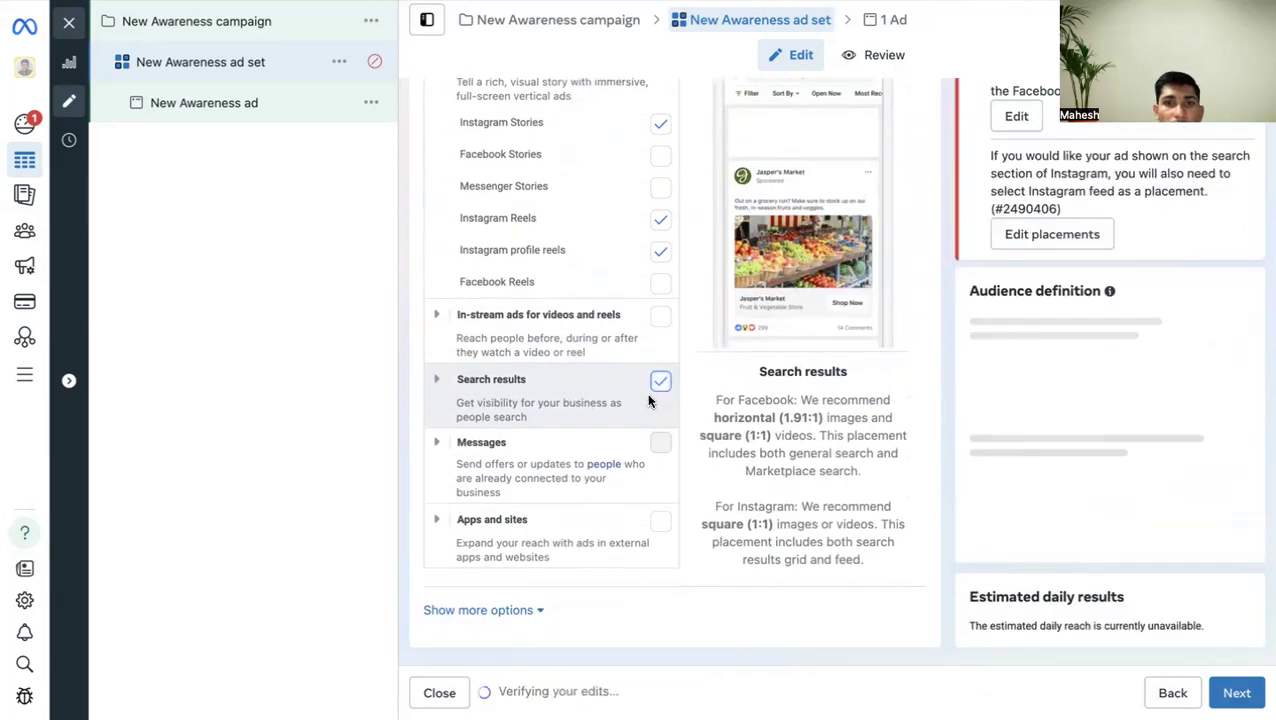
left_click(658, 389)
Expand the Search results and In-stream ads groups and review the placement selections, platforms and devices.
left_click(437, 383)
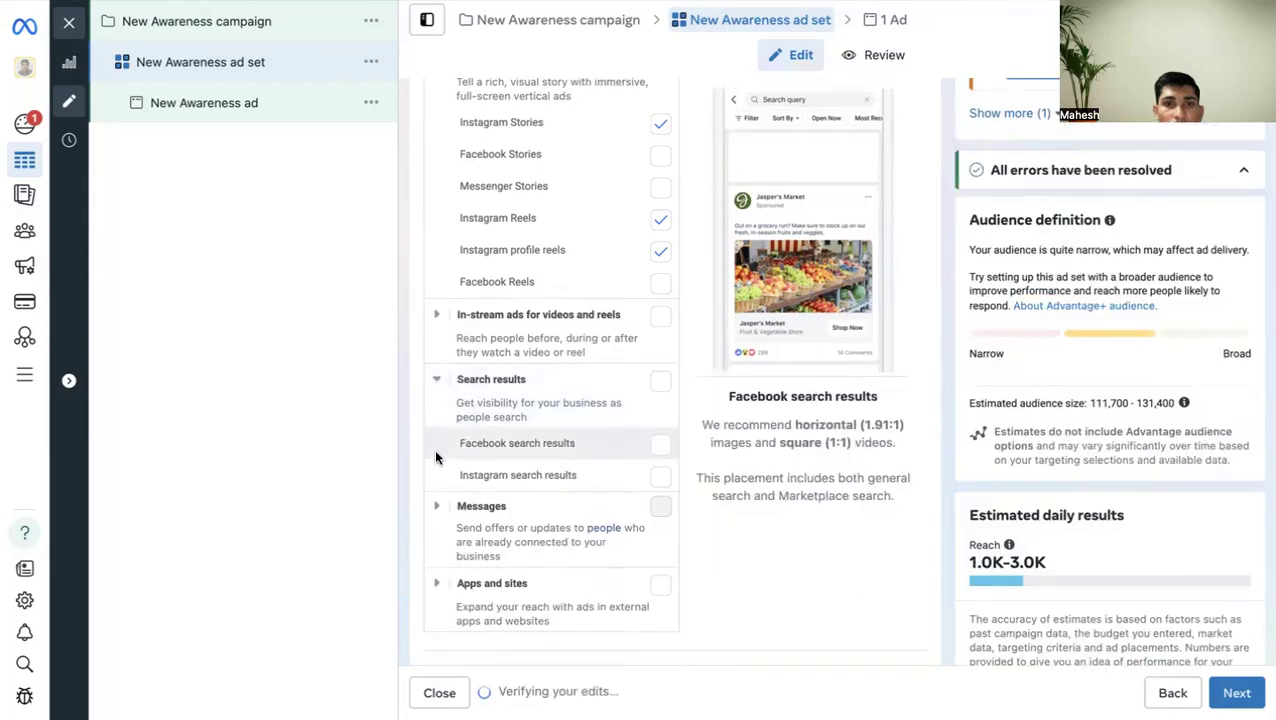
left_click(437, 319)
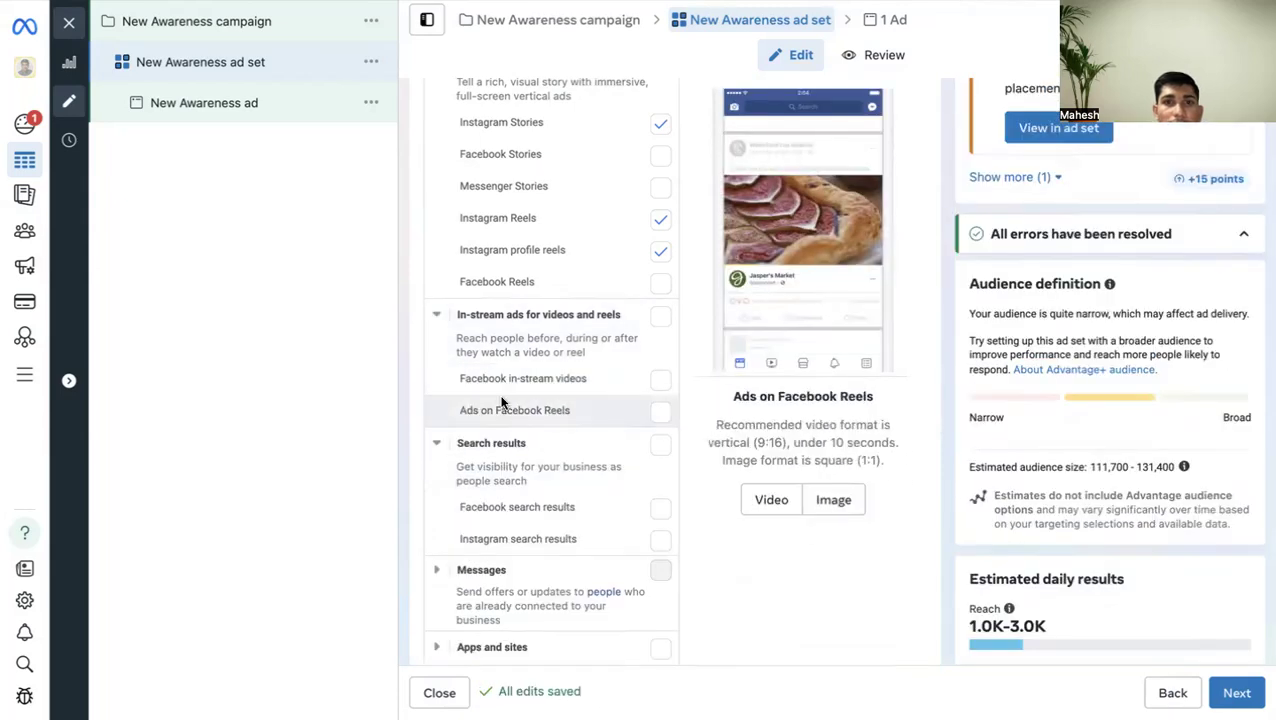
scroll(498, 407, "up", 3)
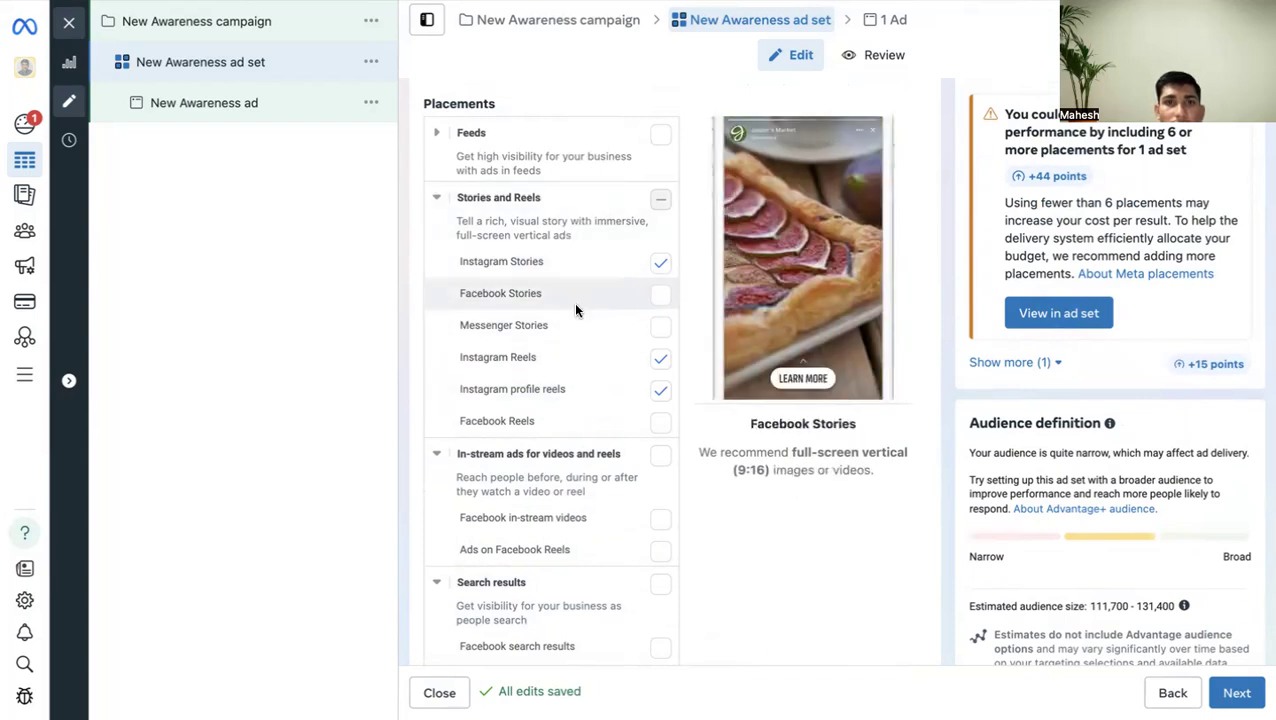
scroll(576, 304, "up", 1)
scroll(585, 290, "up", 1)
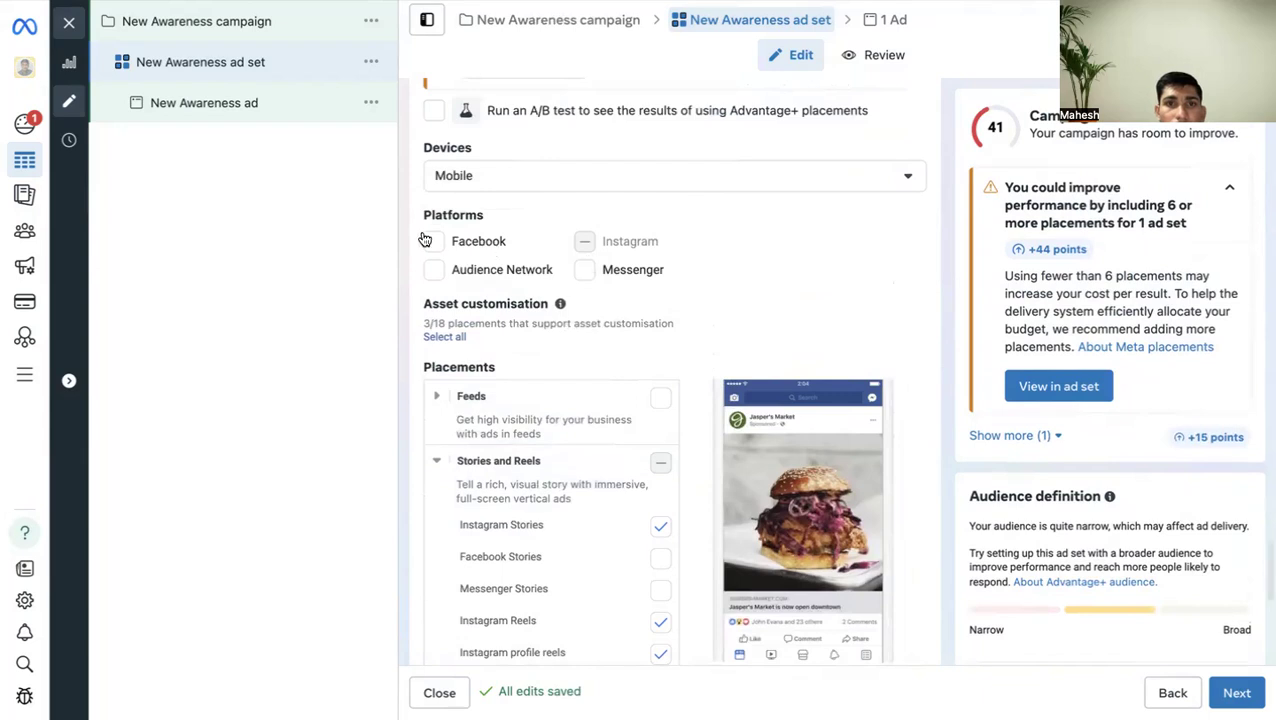
Add Facebook to the ad set's platforms and include all available Feeds placements.
left_click(436, 245)
scroll(590, 302, "down", 2)
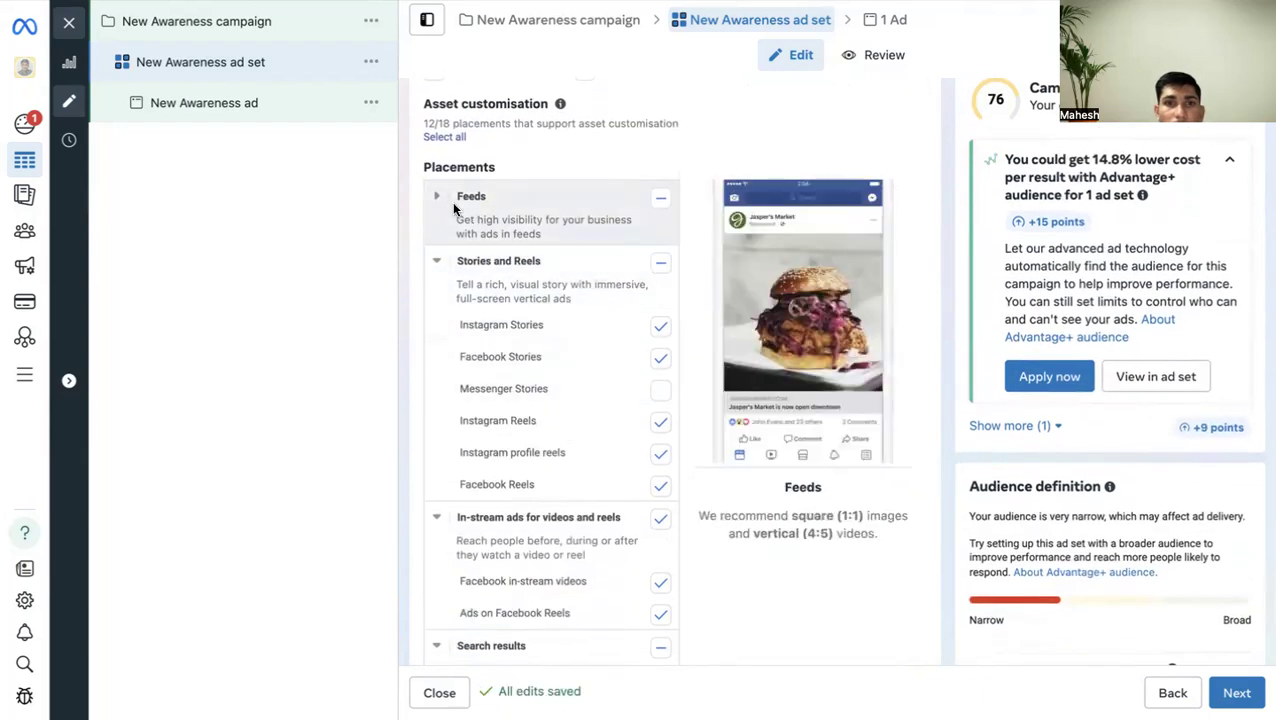
left_click(440, 199)
left_click(661, 199)
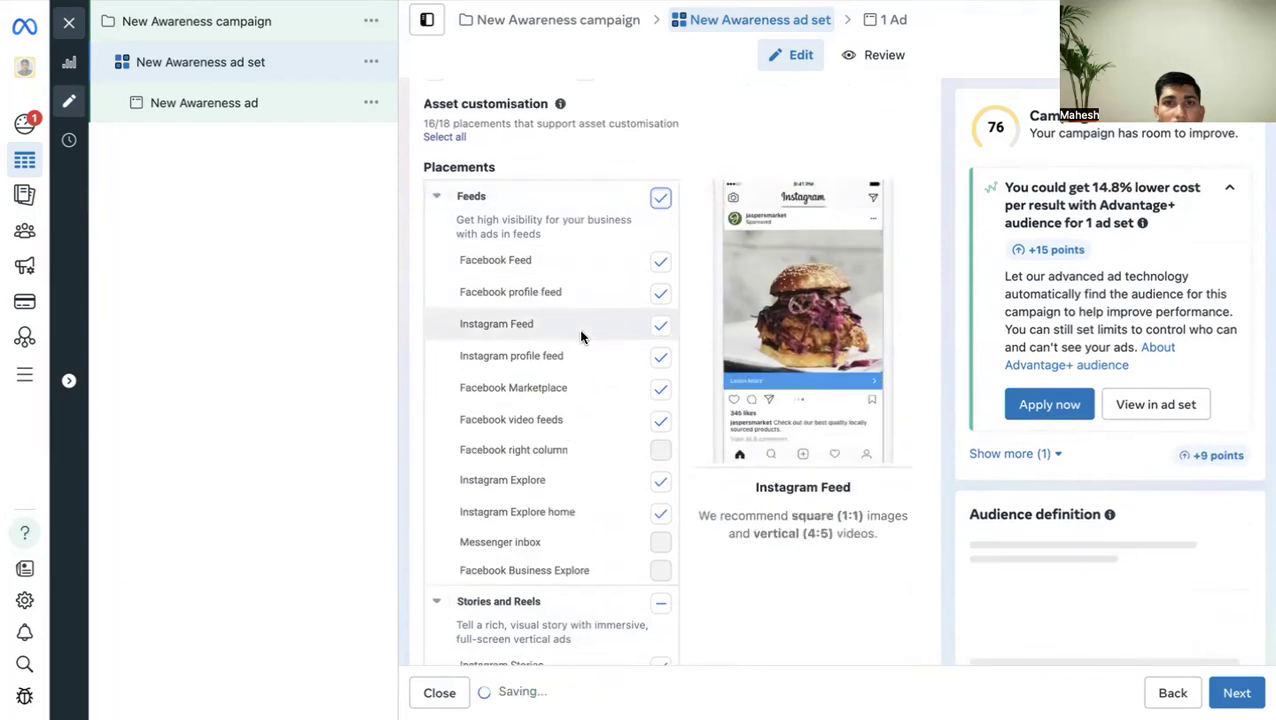
scroll(584, 336, "down", 2)
scroll(617, 204, "up", 3)
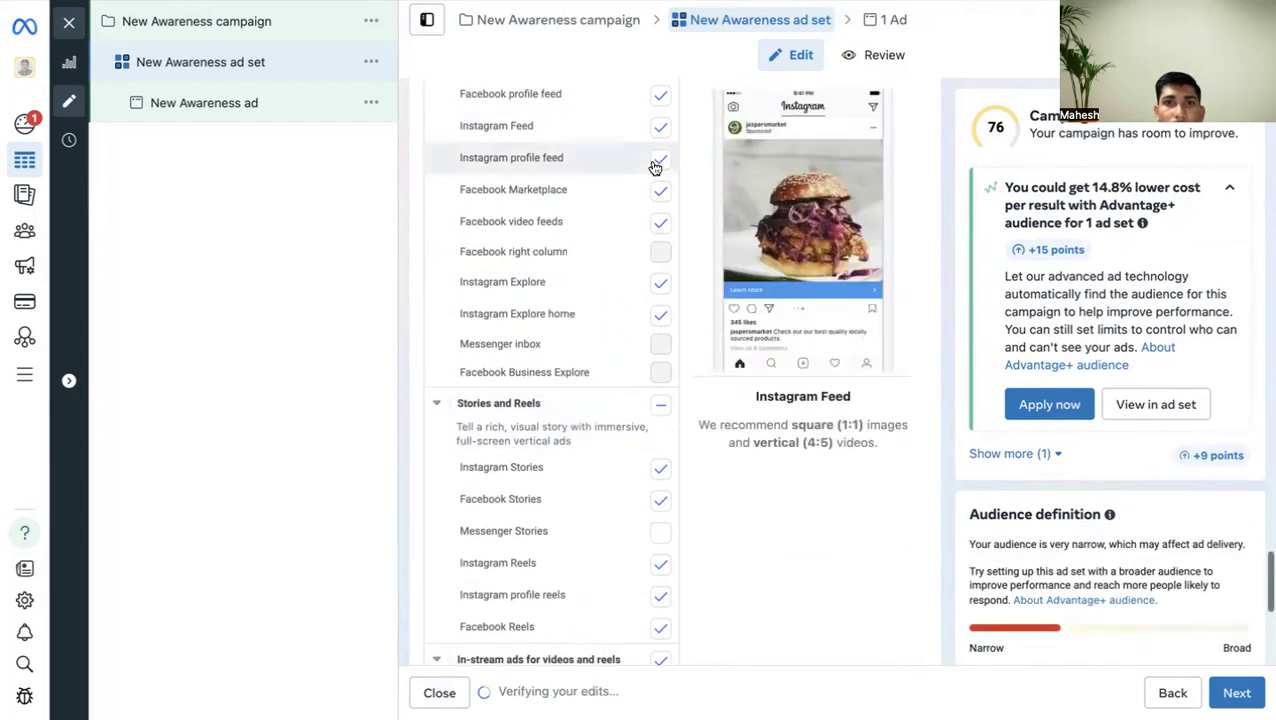
Exclude all Feeds placements and add Messenger Stories under Stories and Reels.
left_click(661, 139)
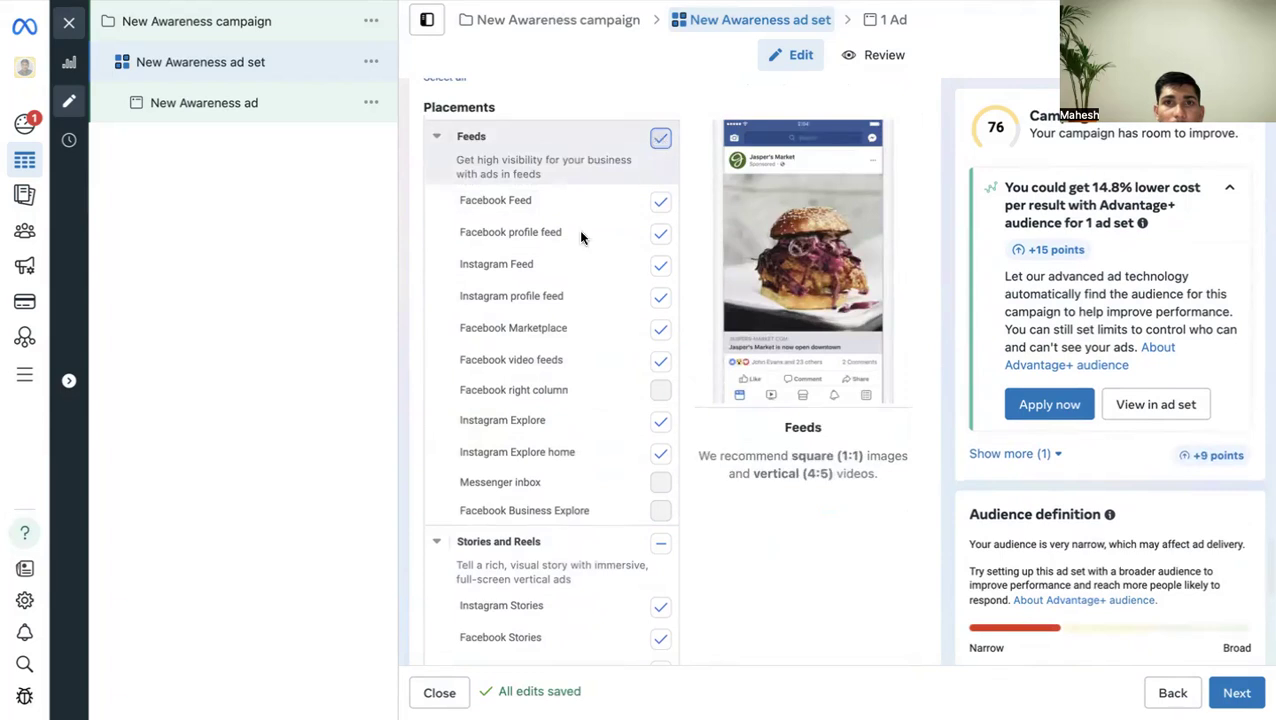
scroll(578, 229, "down", 5)
scroll(505, 342, "up", 5)
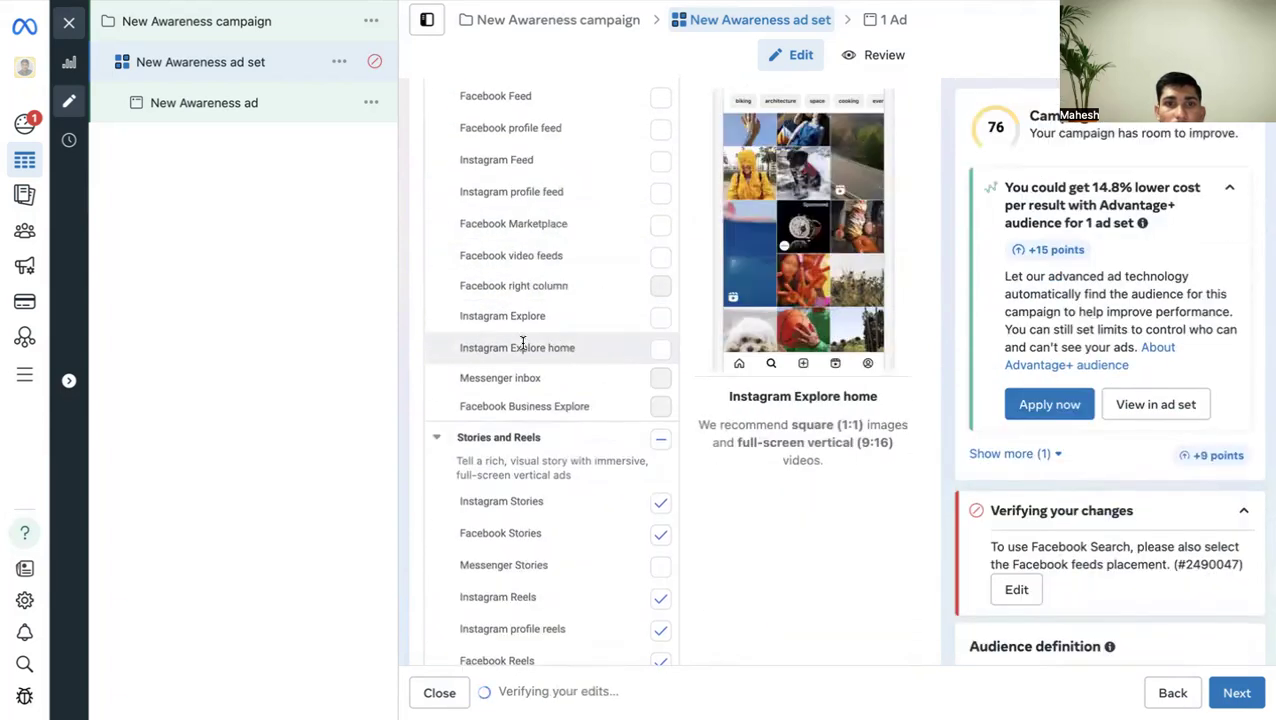
scroll(540, 320, "down", 7)
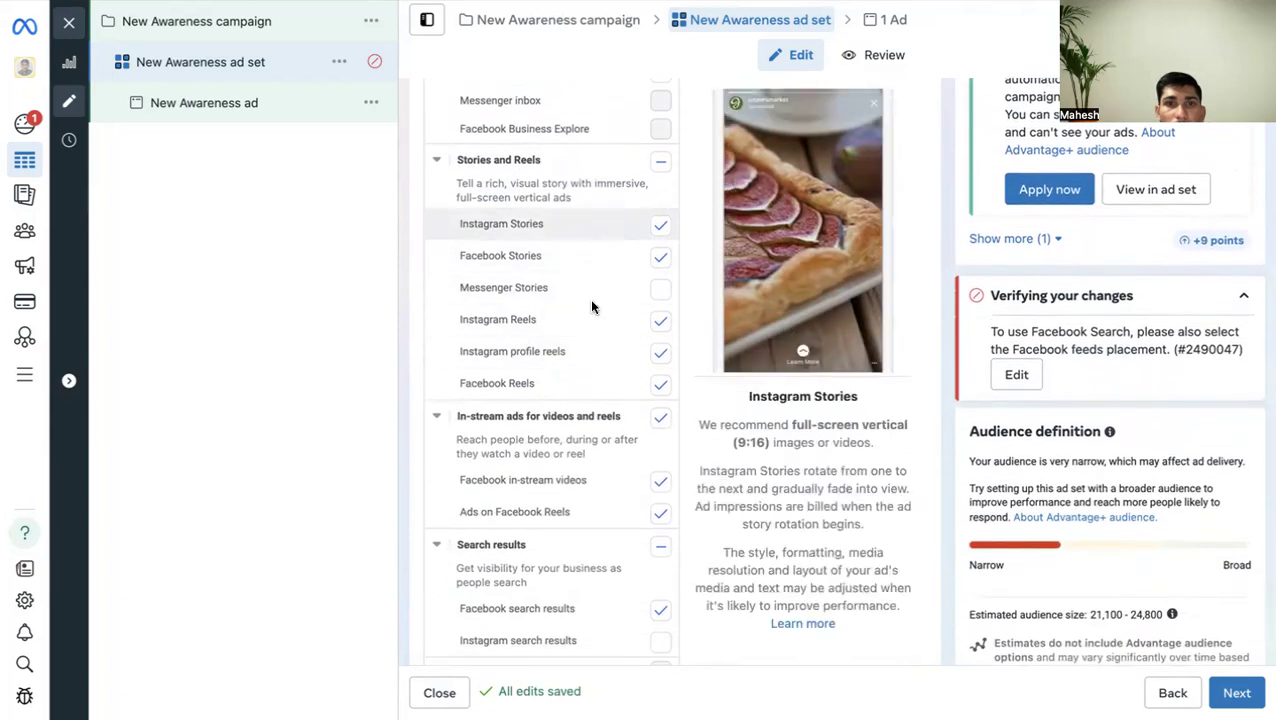
left_click(661, 291)
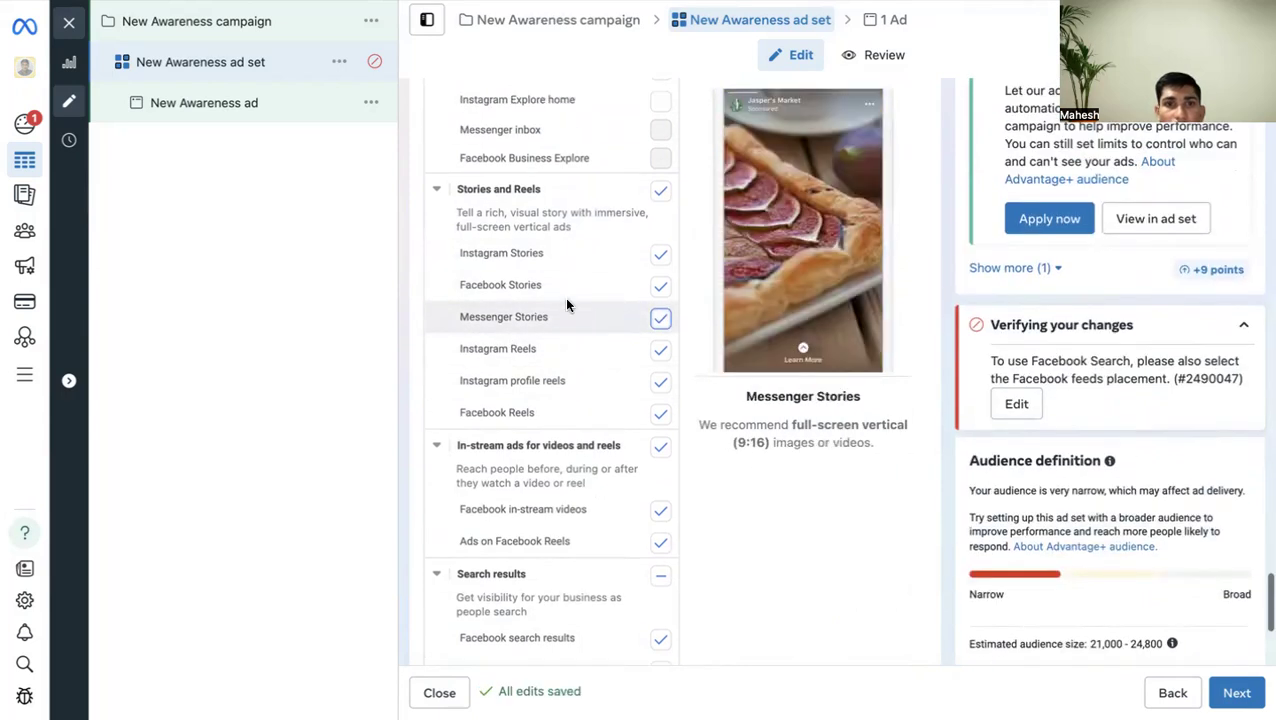
scroll(566, 302, "down", 2)
scroll(560, 320, "down", 3)
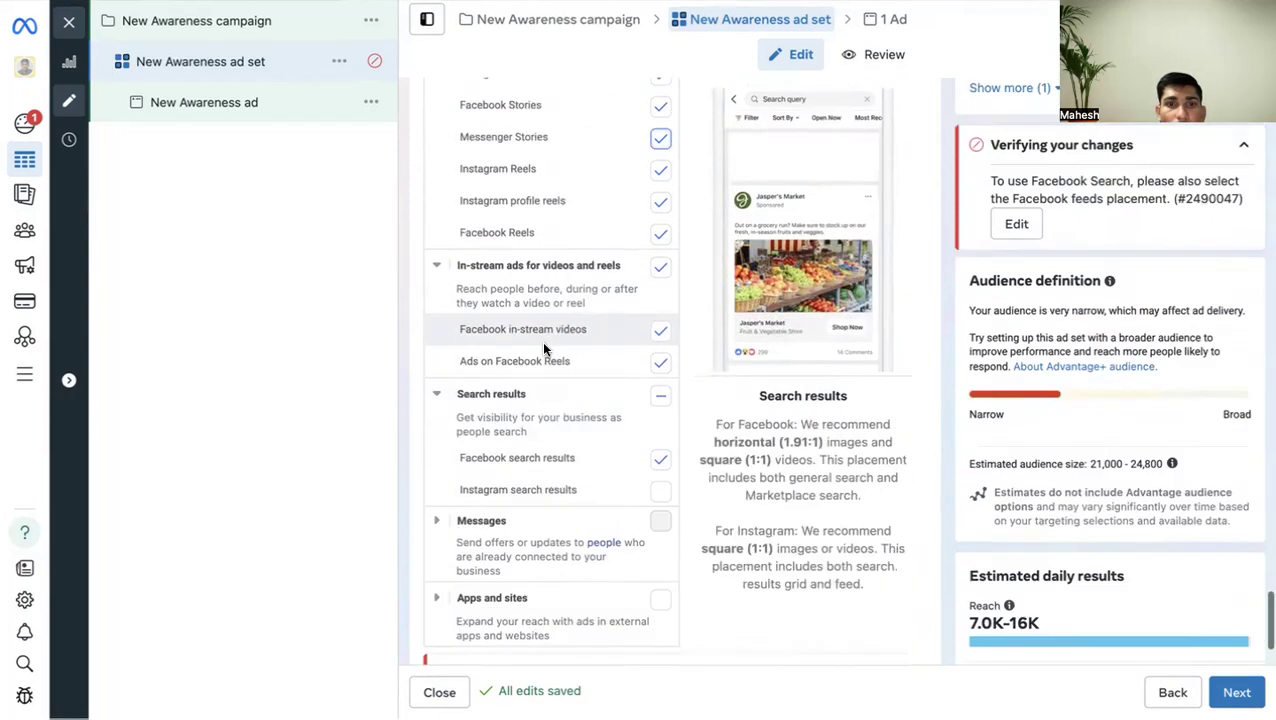
scroll(544, 347, "up", 10)
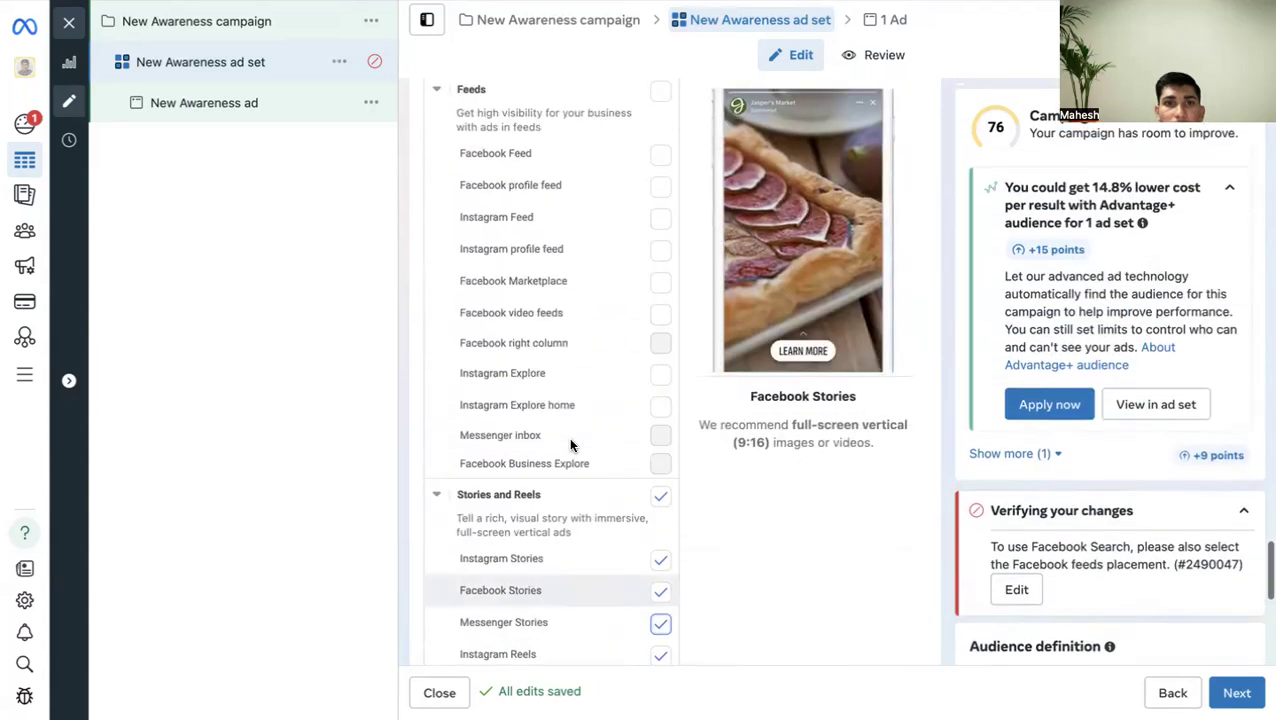
scroll(570, 445, "down", 2)
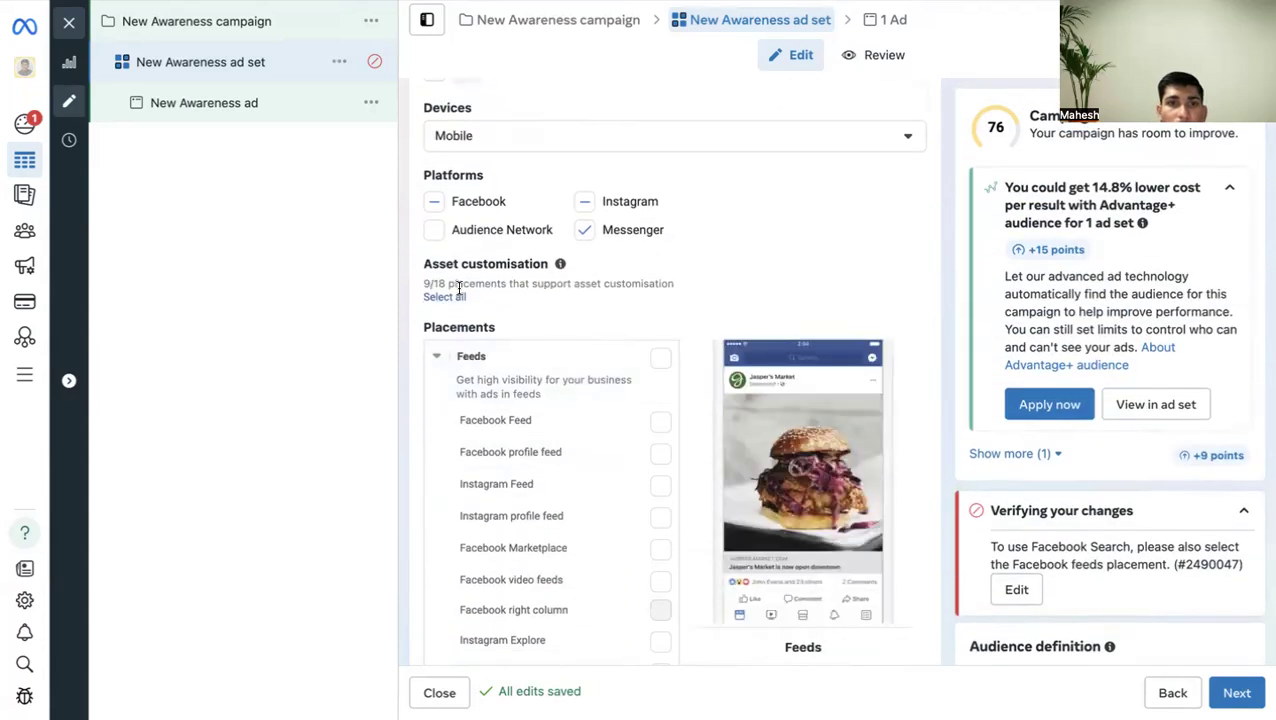
Change the objective of the New Awareness campaign from Awareness to Traffic.
left_click(185, 22)
scroll(692, 450, "down", 6)
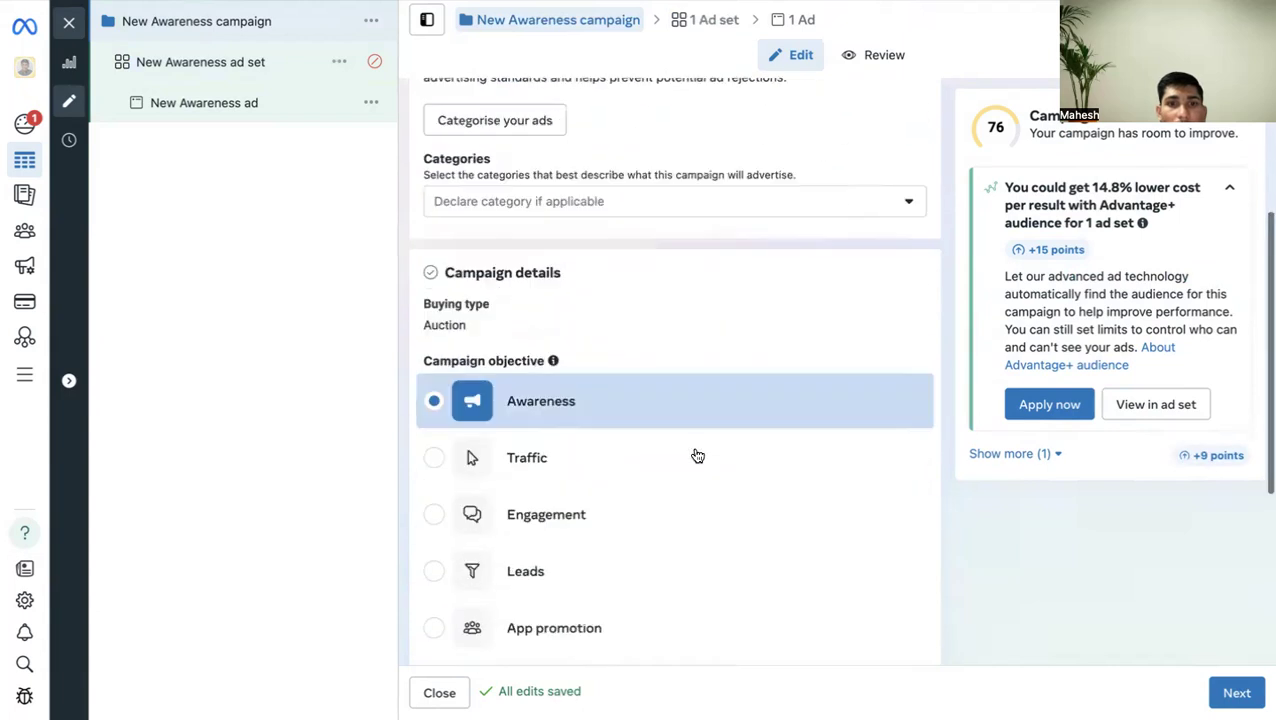
scroll(623, 350, "up", 4)
left_click(434, 305)
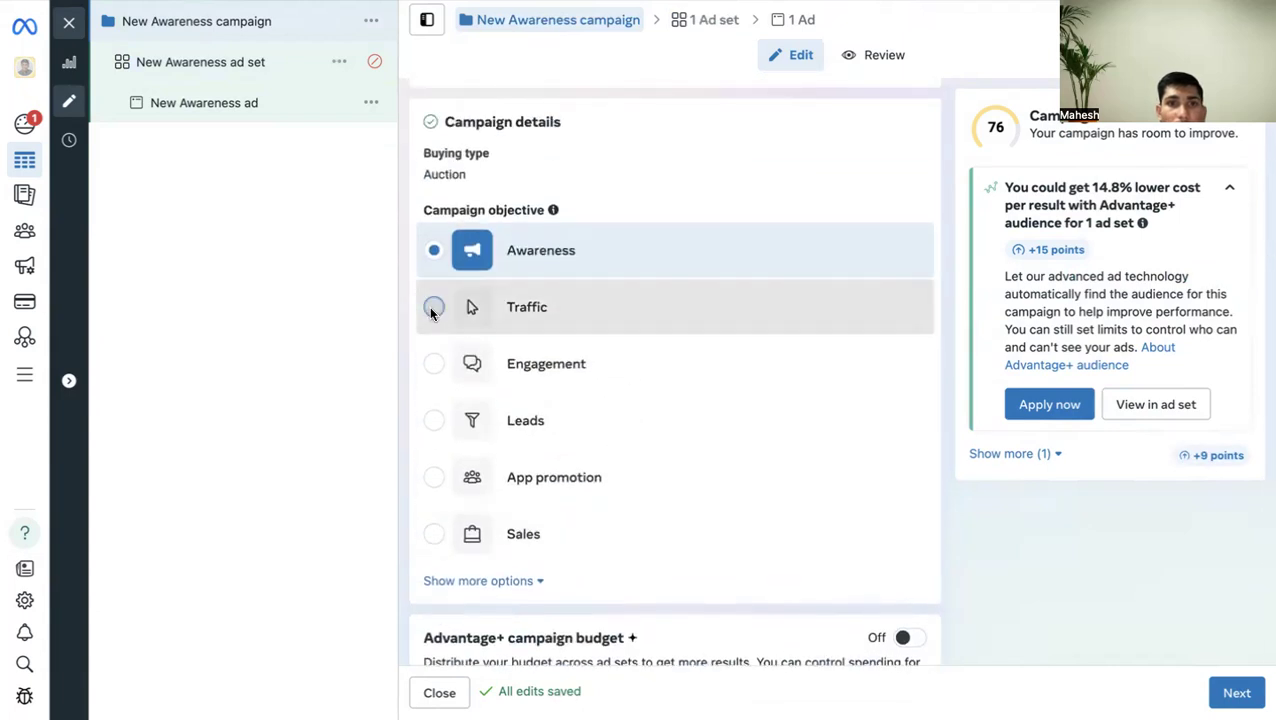
left_click(815, 348)
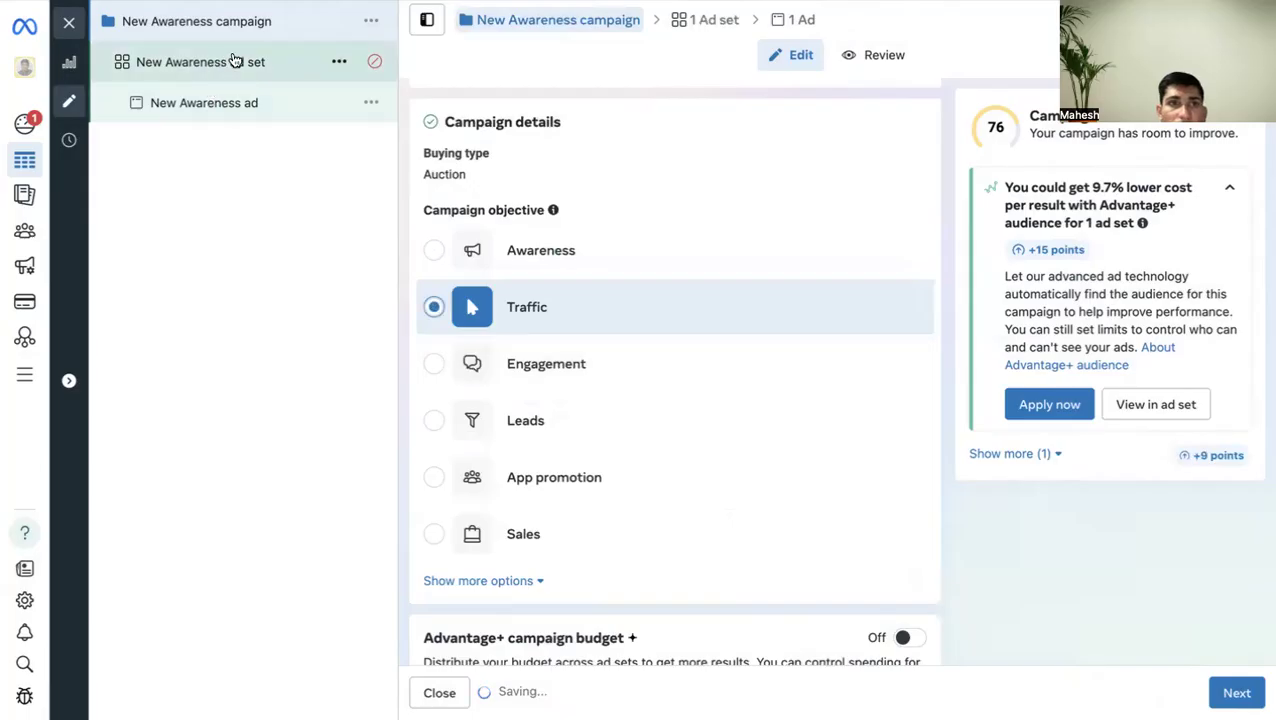
Set the New Awareness ad set to use manual placements.
left_click(203, 64)
scroll(641, 390, "down", 12)
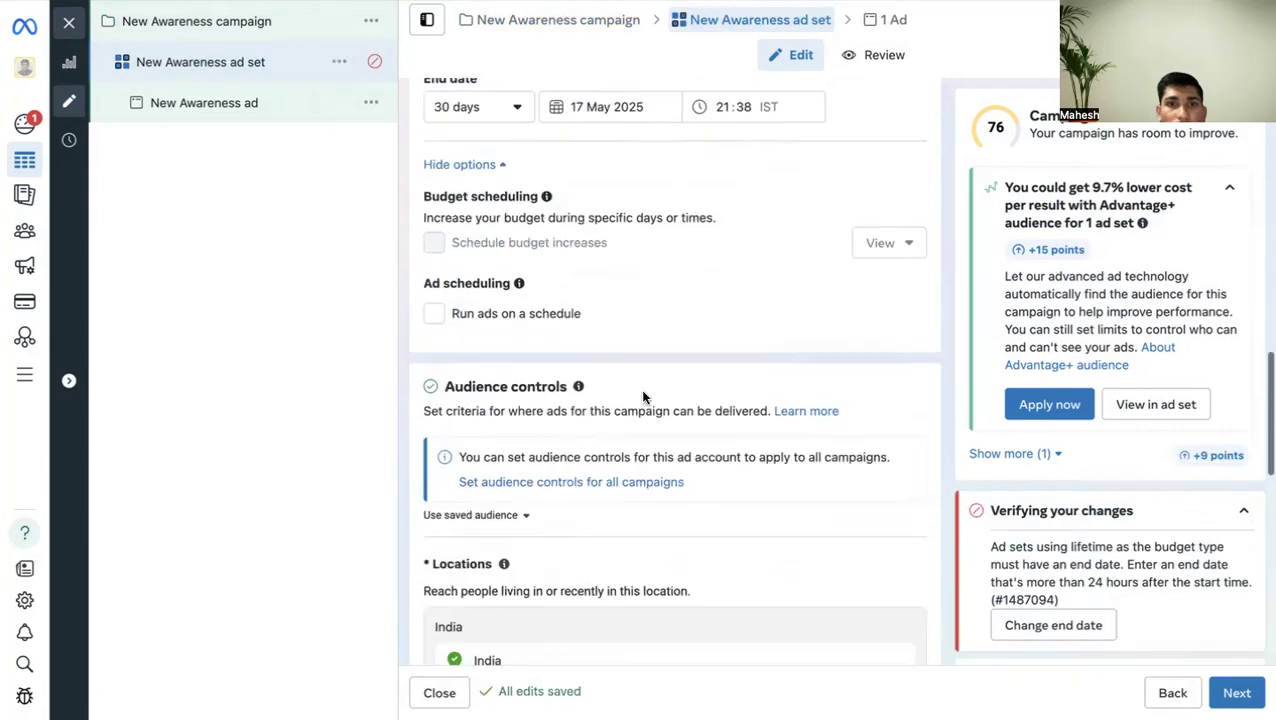
scroll(643, 397, "down", 5)
left_click(434, 544)
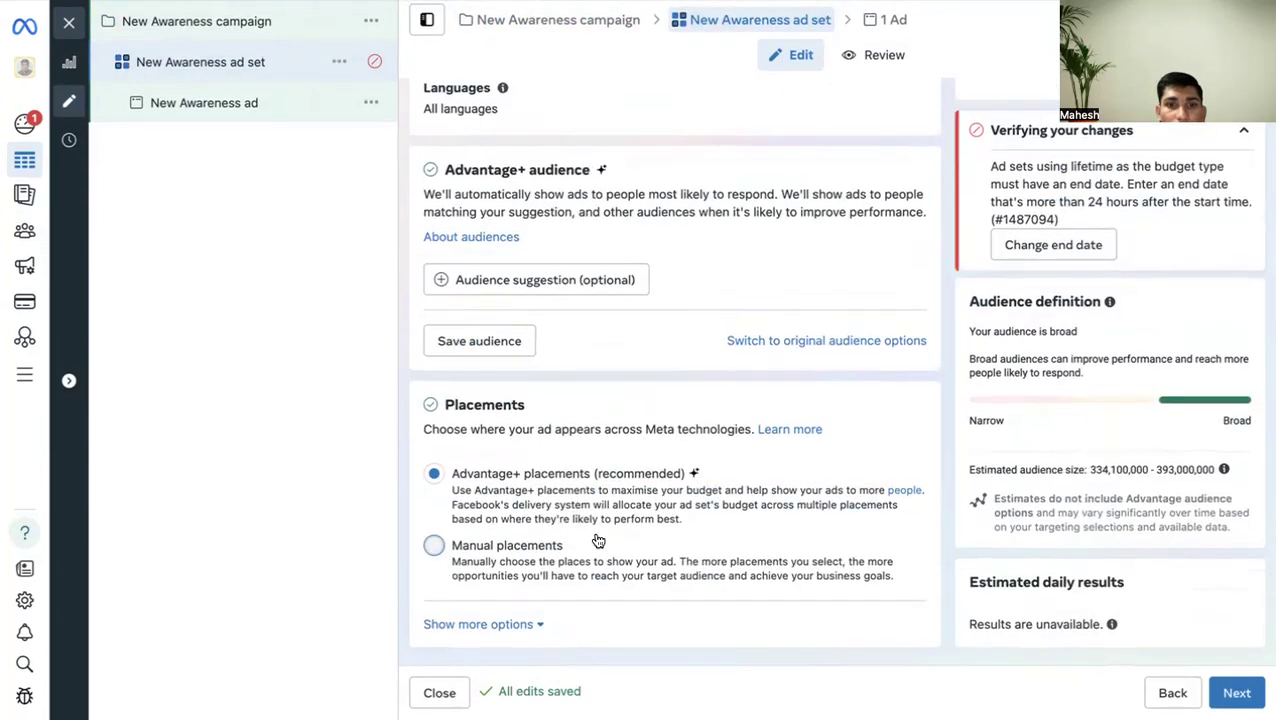
scroll(660, 540, "down", 3)
scroll(660, 540, "down", 5)
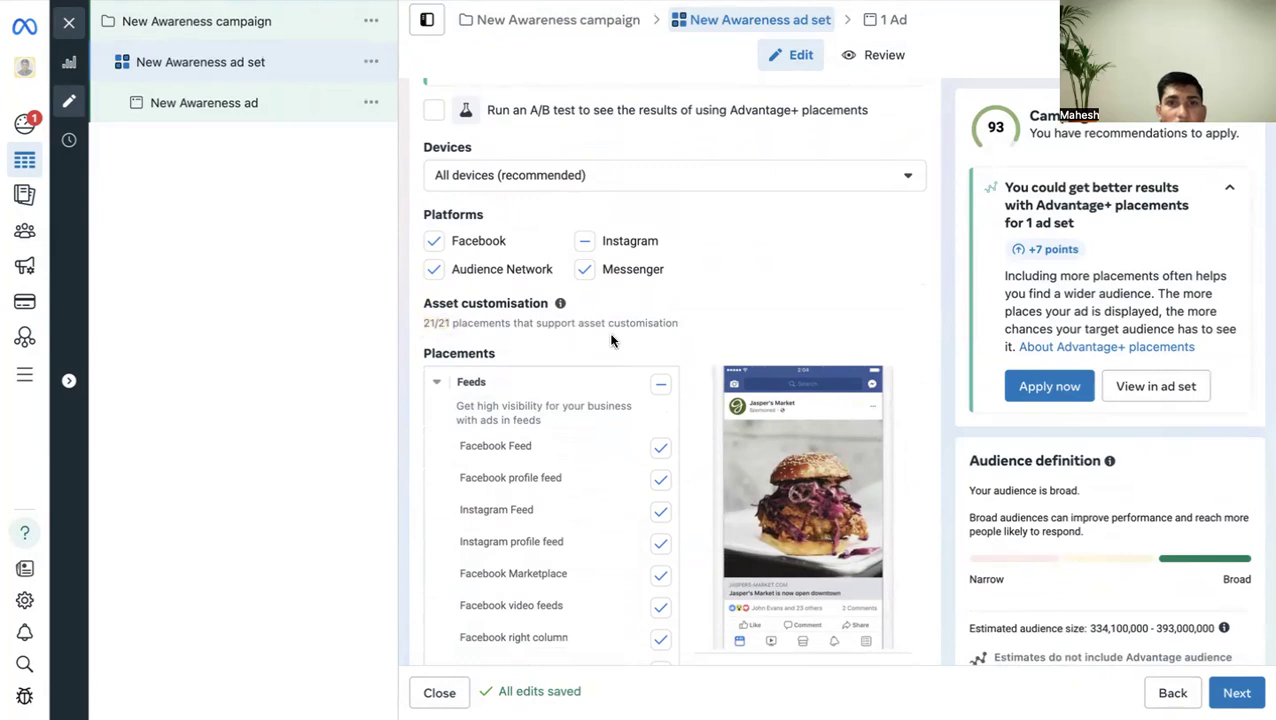
Exclude the Facebook Feed, Facebook profile feed and Instagram Feed placements from the Feeds group.
scroll(612, 341, "down", 3)
scroll(565, 395, "up", 1)
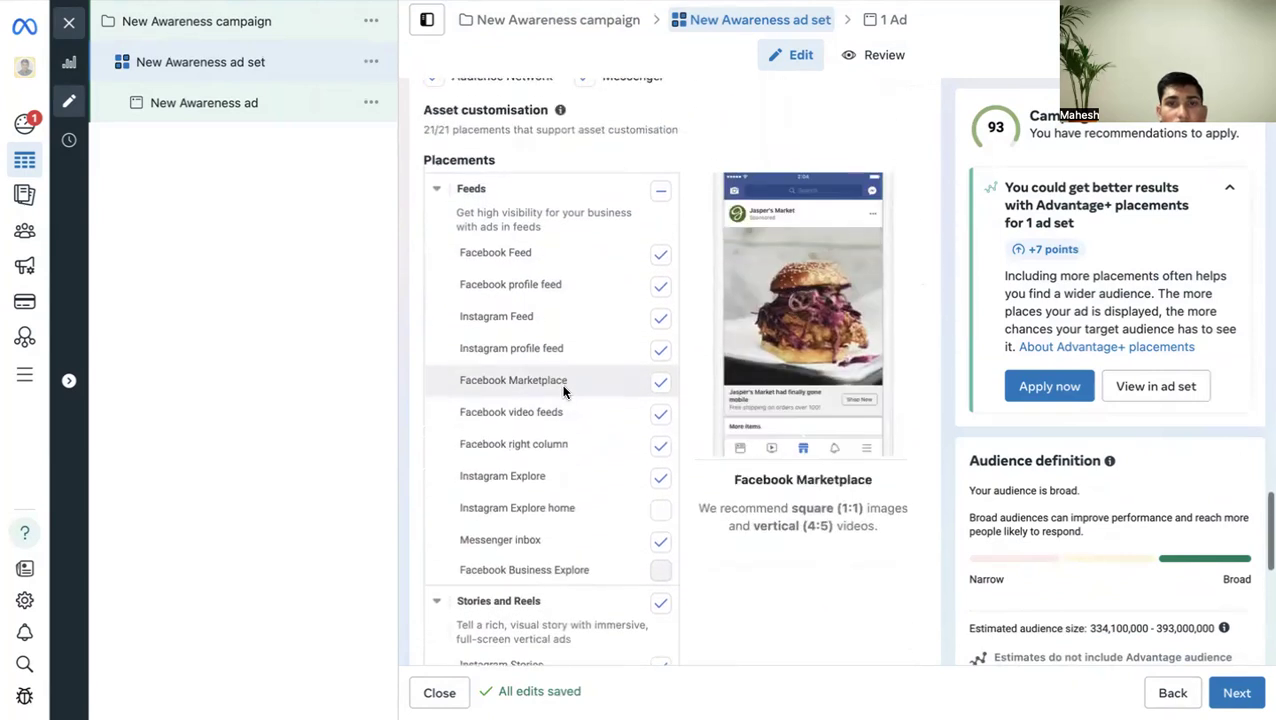
scroll(530, 330, "down", 1)
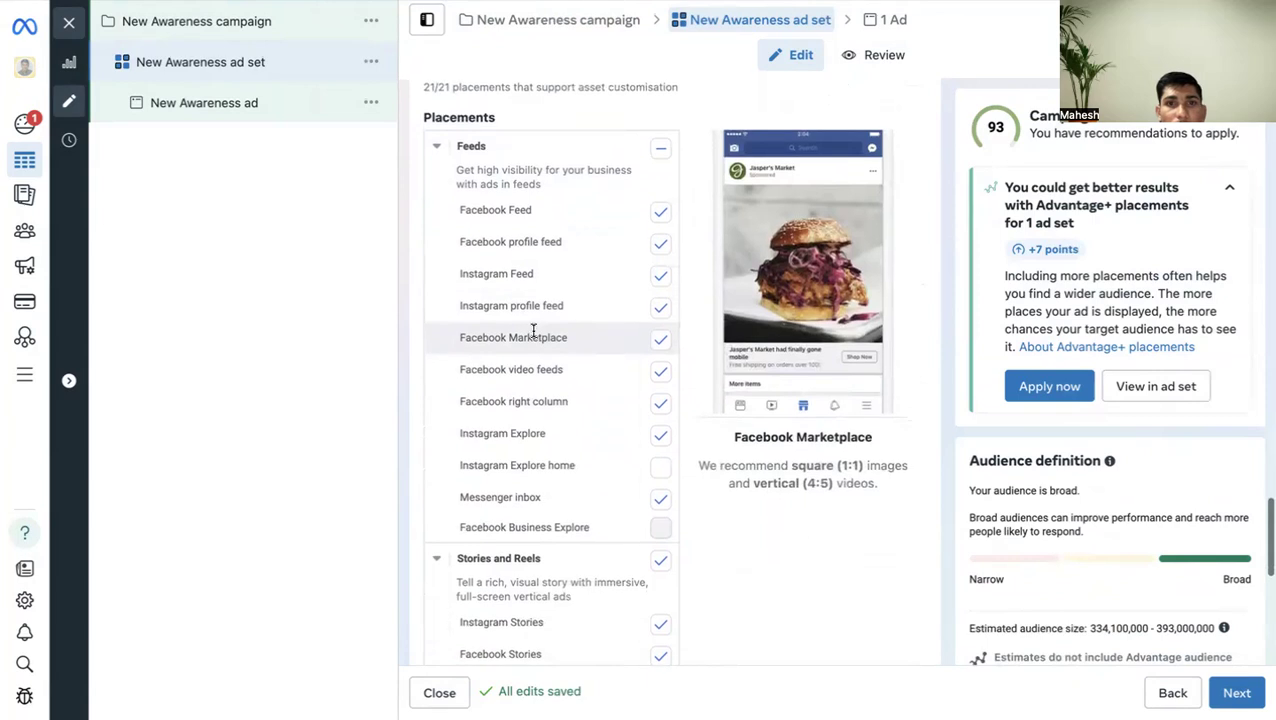
scroll(533, 330, "up", 1)
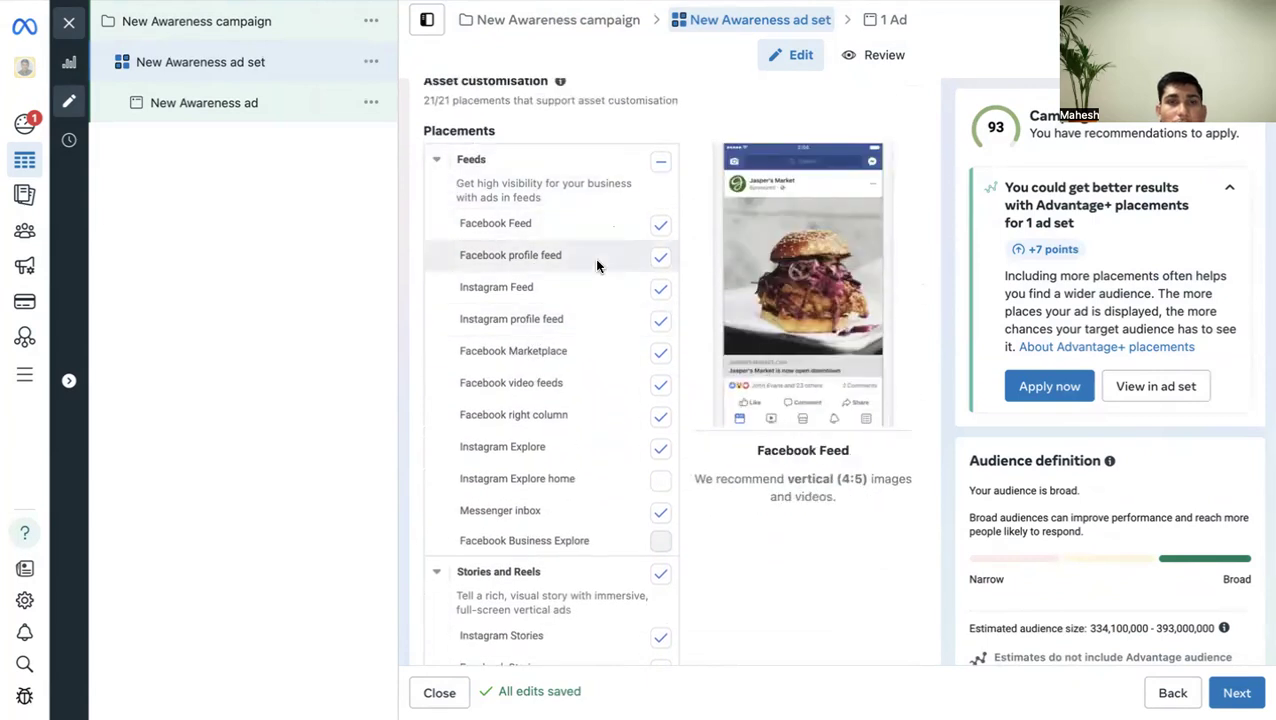
left_click(660, 225)
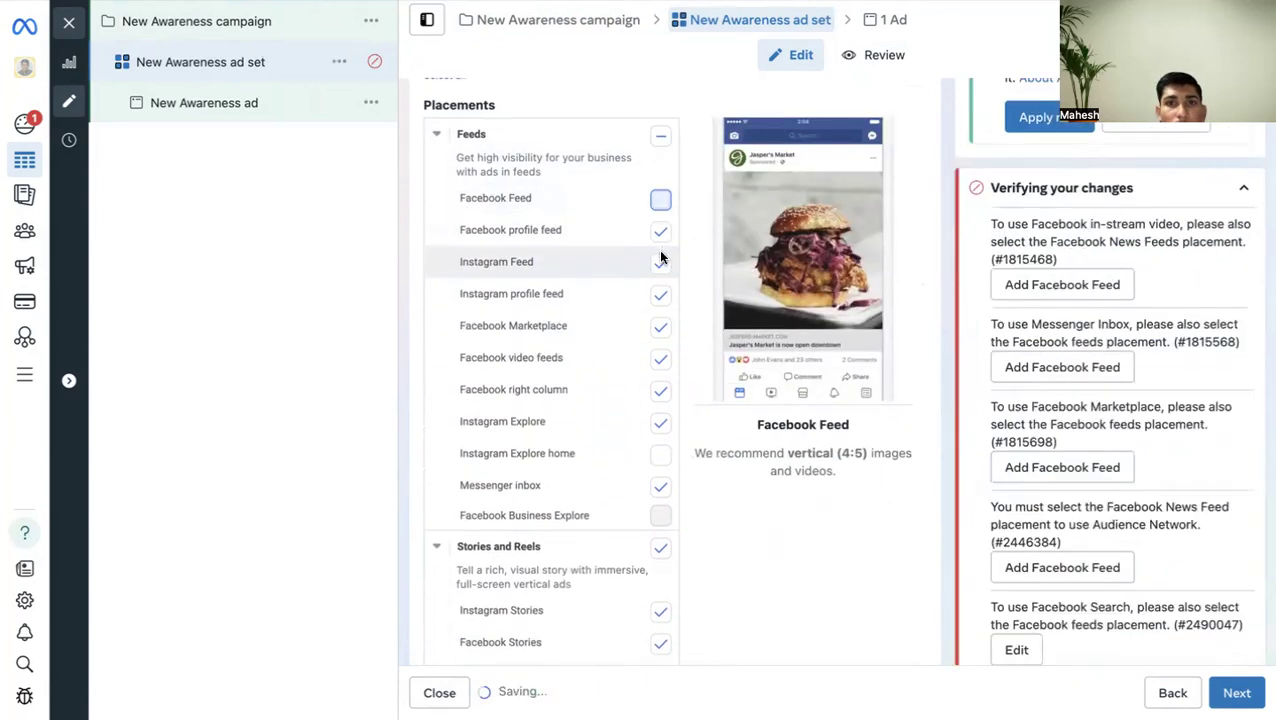
left_click(661, 270)
left_click(661, 301)
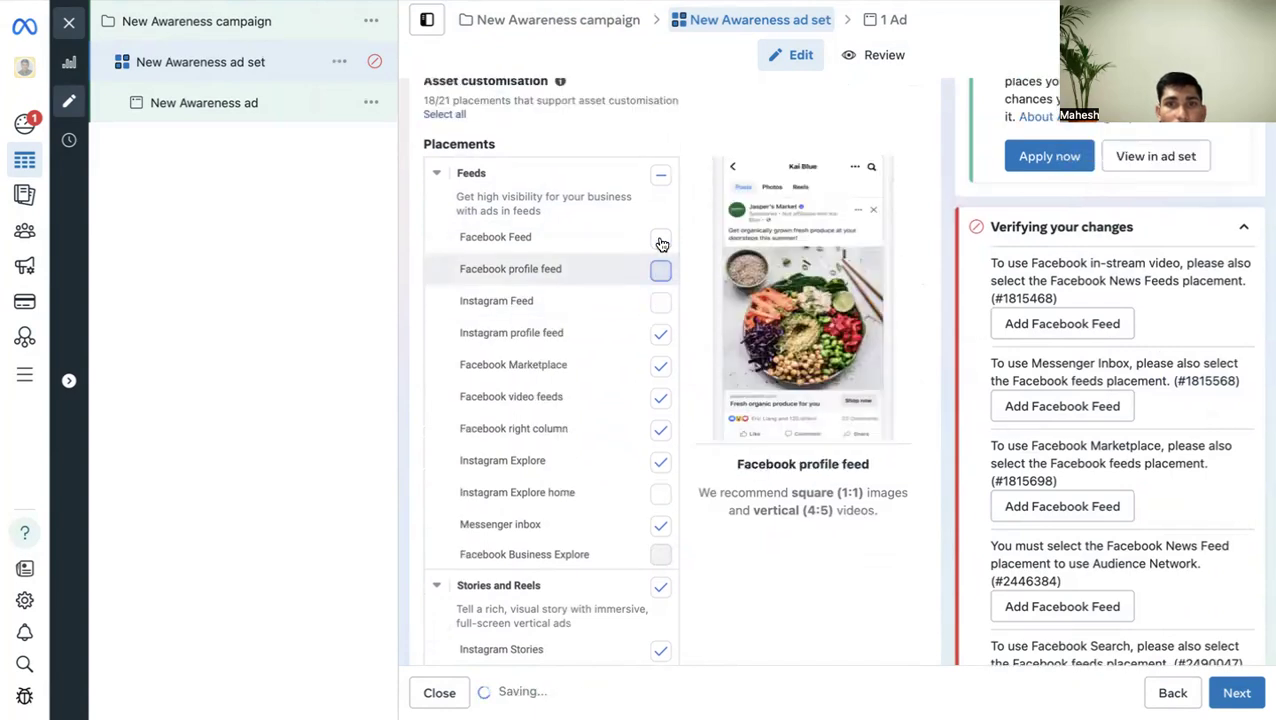
Include the Facebook profile feed and Facebook Feed placements again.
scroll(661, 244, "up", 2)
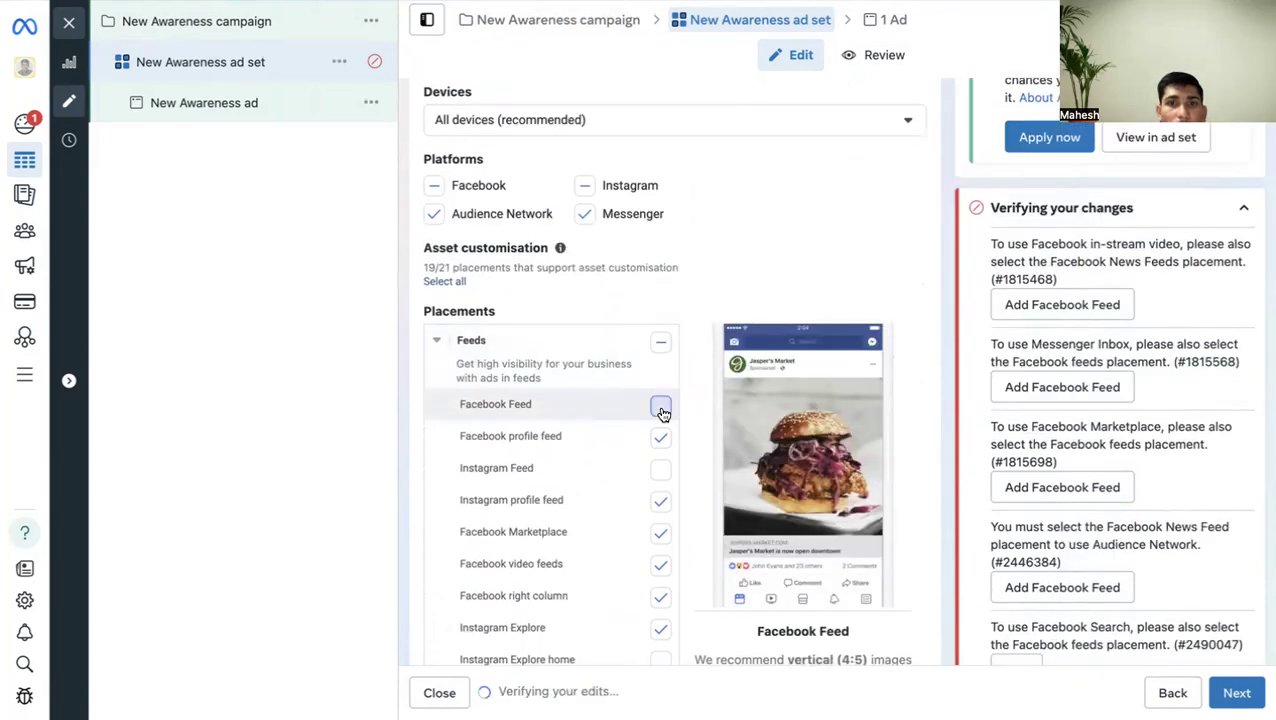
left_click(661, 407)
scroll(601, 336, "down", 6)
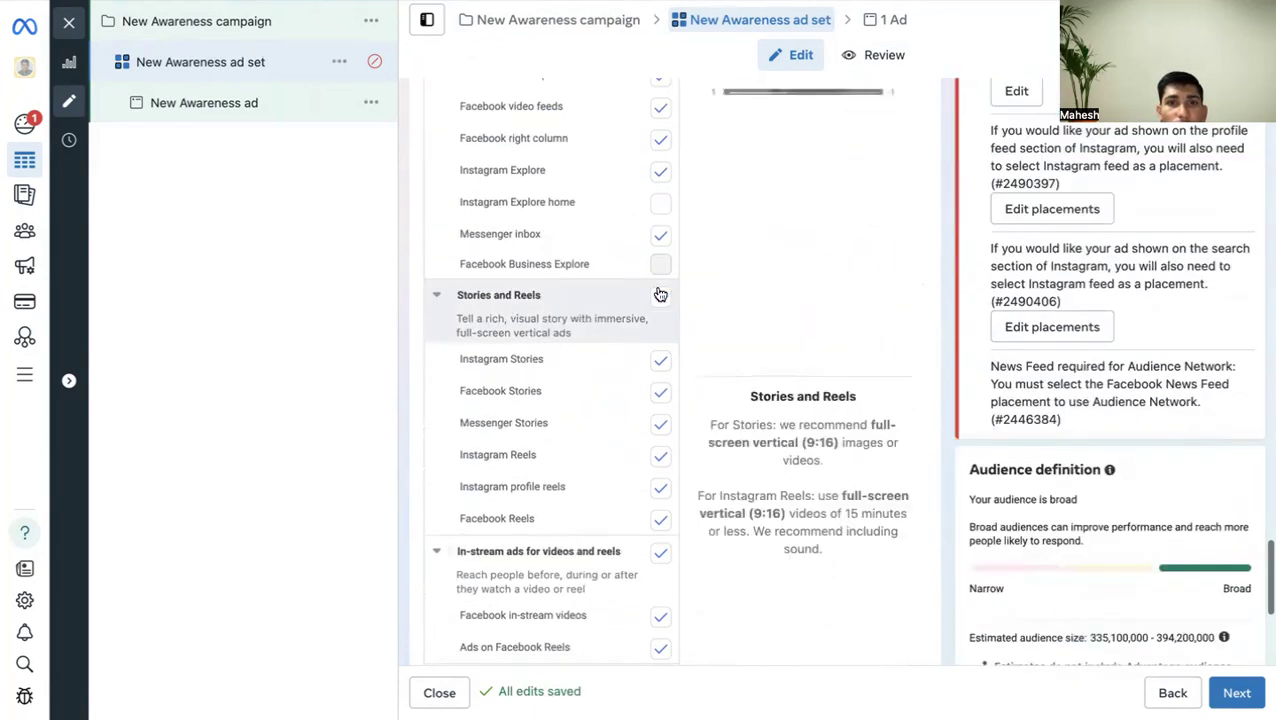
scroll(580, 293, "up", 2)
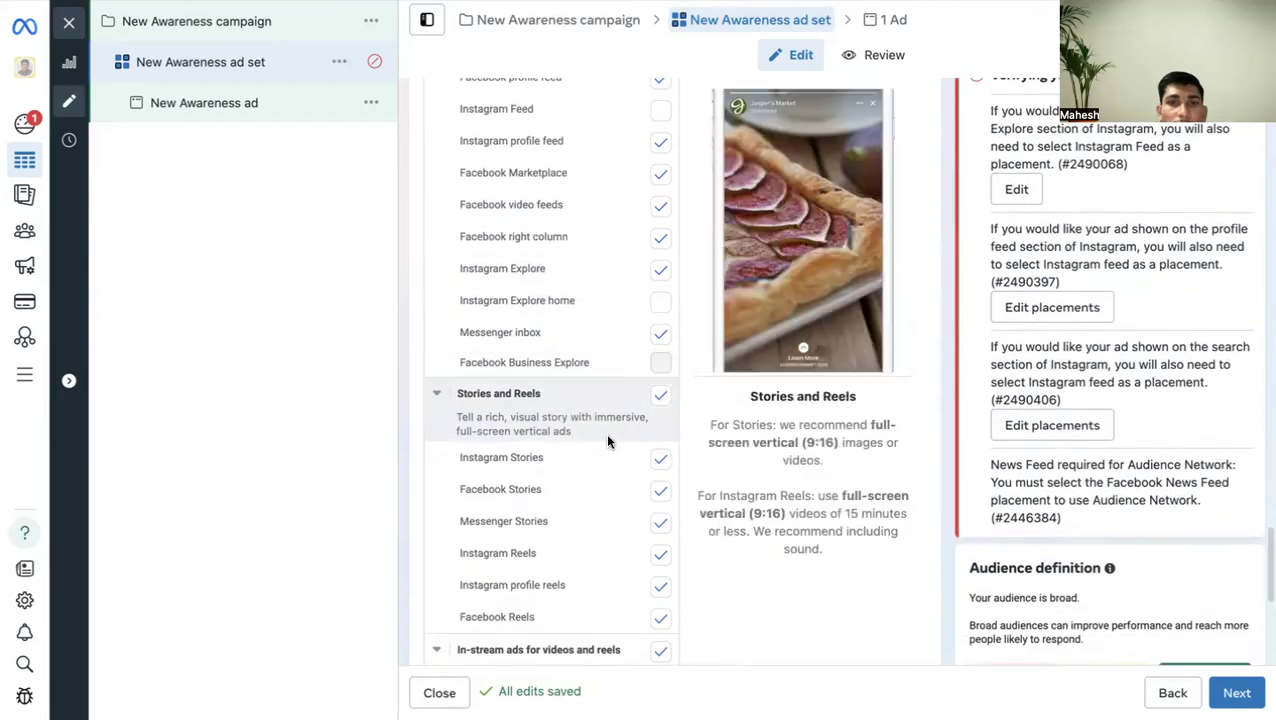
scroll(534, 467, "down", 2)
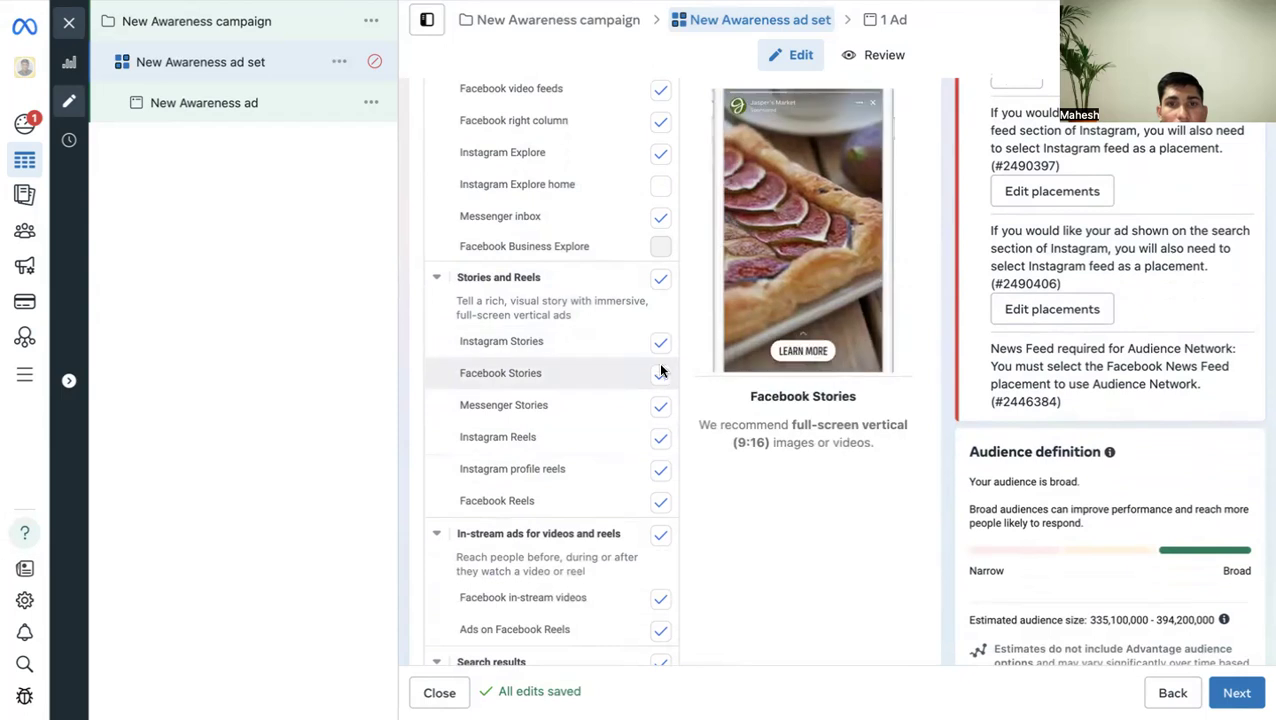
Toggle the whole Feeds group and its Instagram profile feed placement, ending with every Feeds placement excluded.
scroll(565, 312, "up", 4)
left_click(660, 240)
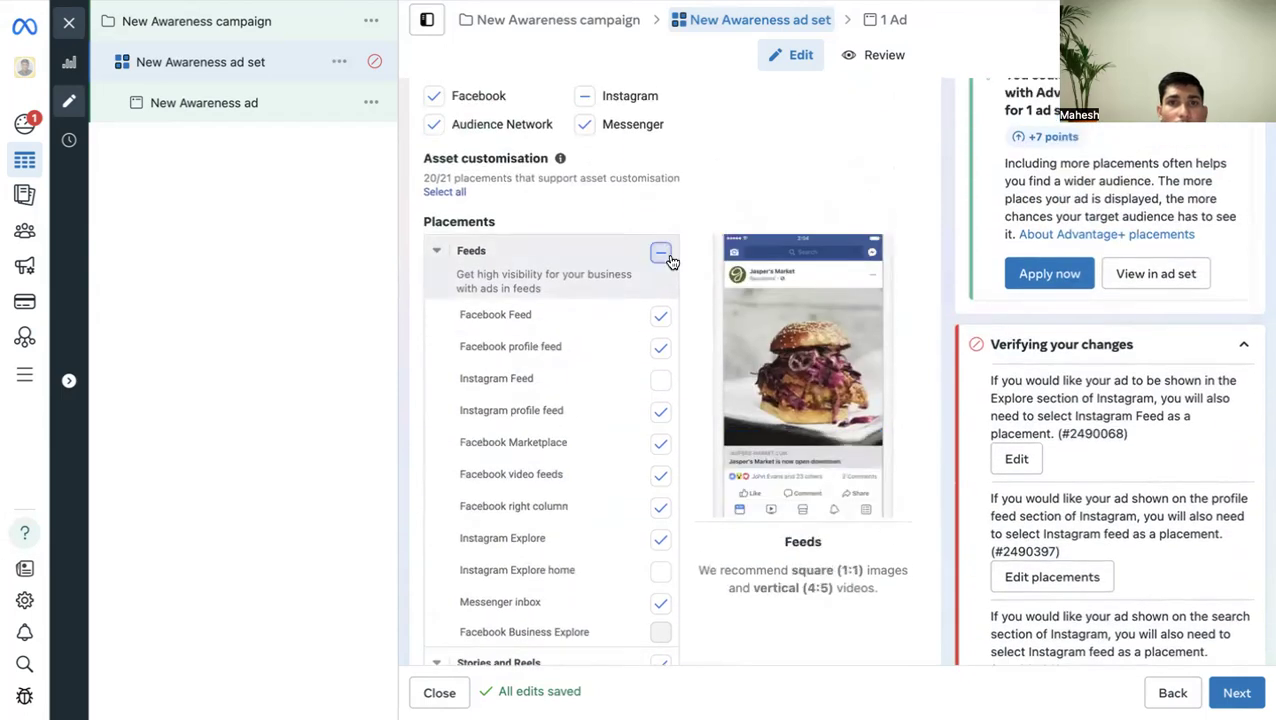
scroll(664, 265, "down", 3)
left_click(659, 232)
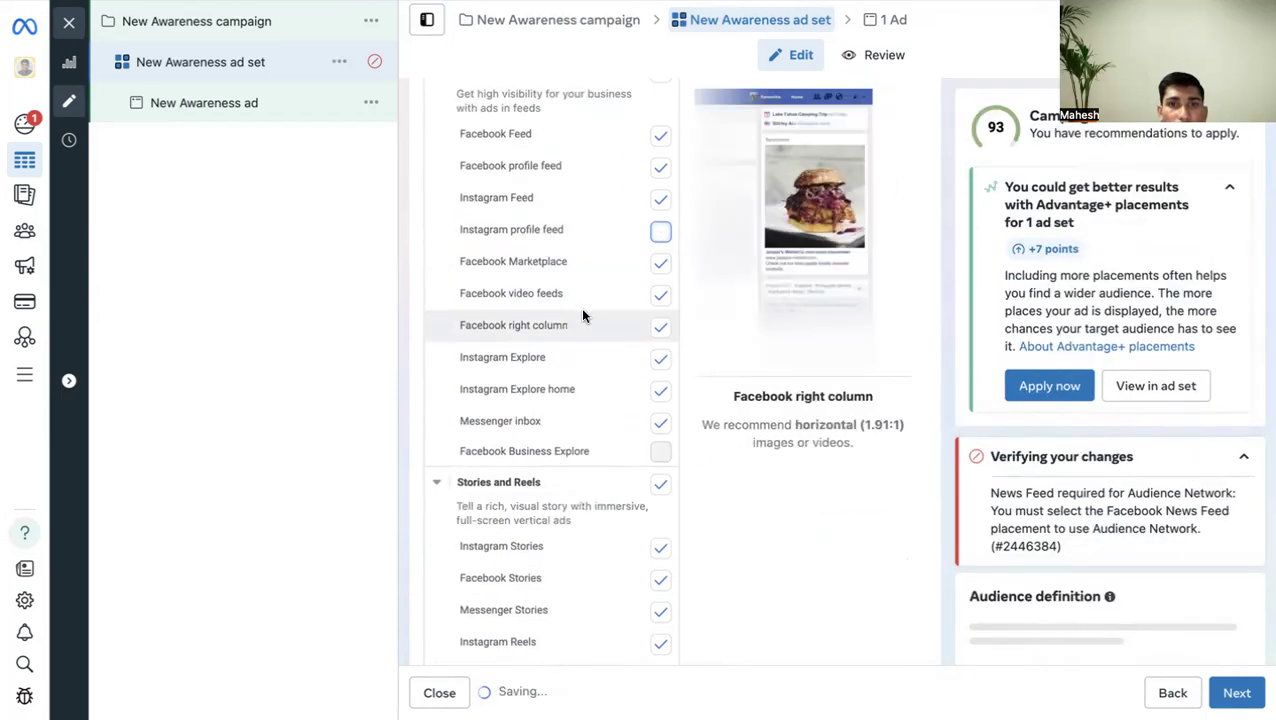
scroll(590, 300, "up", 3)
left_click(661, 255)
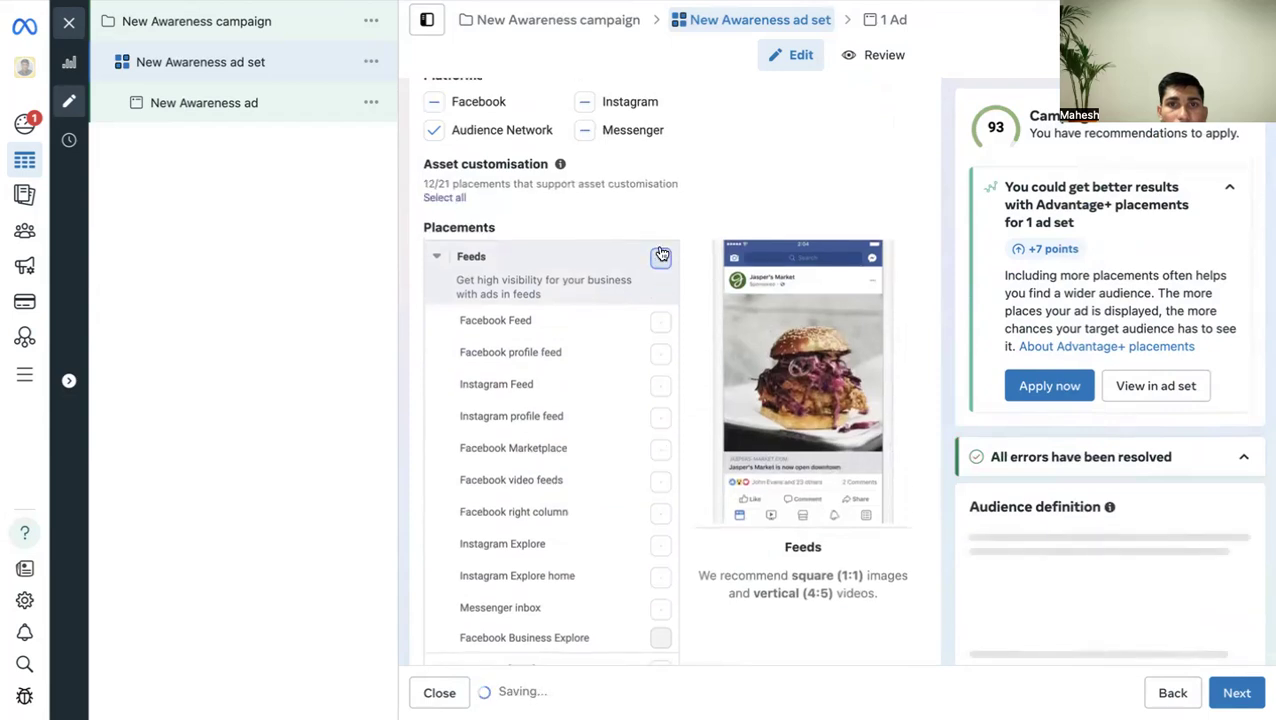
Exclude all In-stream ads for videos and reels placements and recheck the Feeds and Stories and Reels selections.
scroll(566, 346, "down", 8)
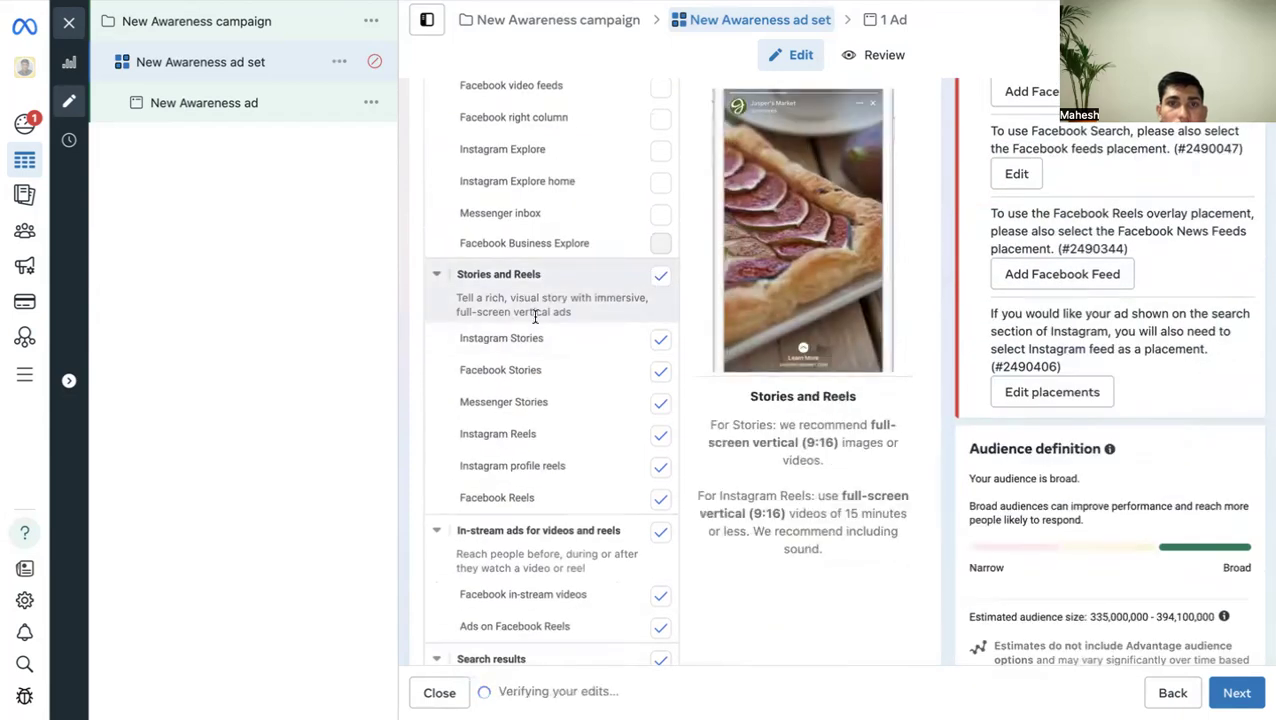
scroll(530, 314, "down", 2)
left_click(661, 443)
scroll(659, 530, "up", 4)
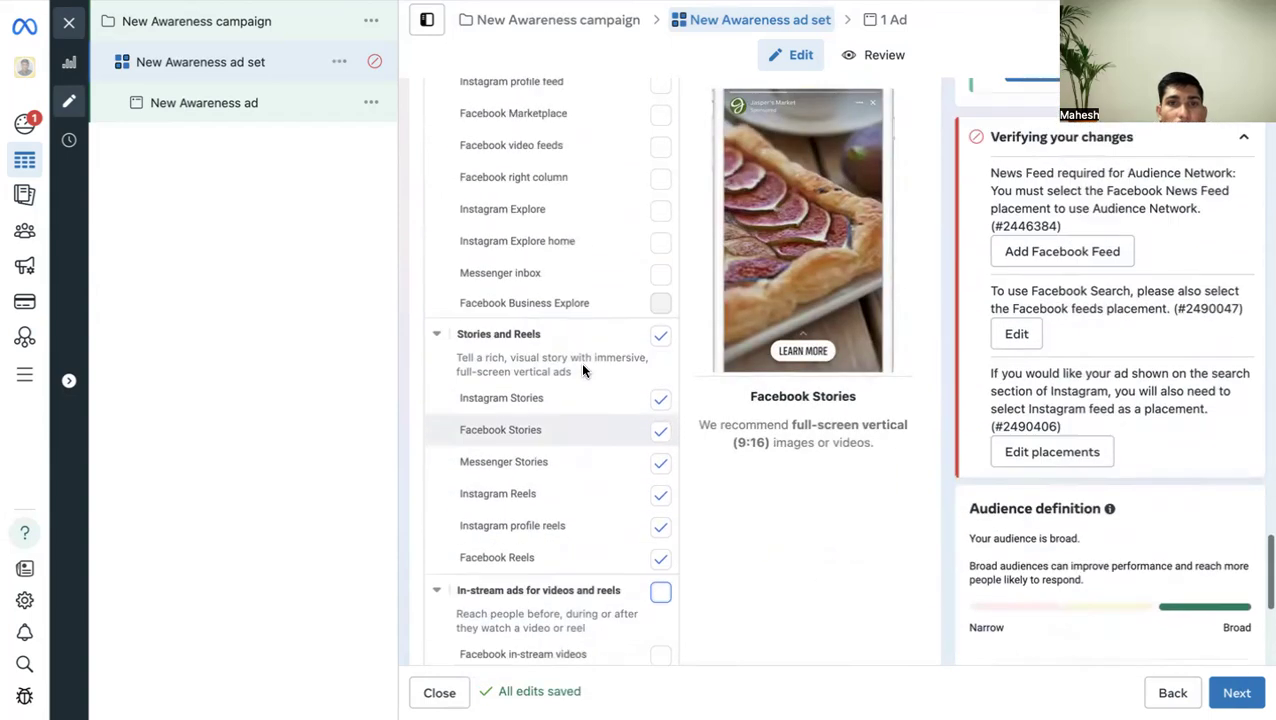
scroll(583, 371, "up", 5)
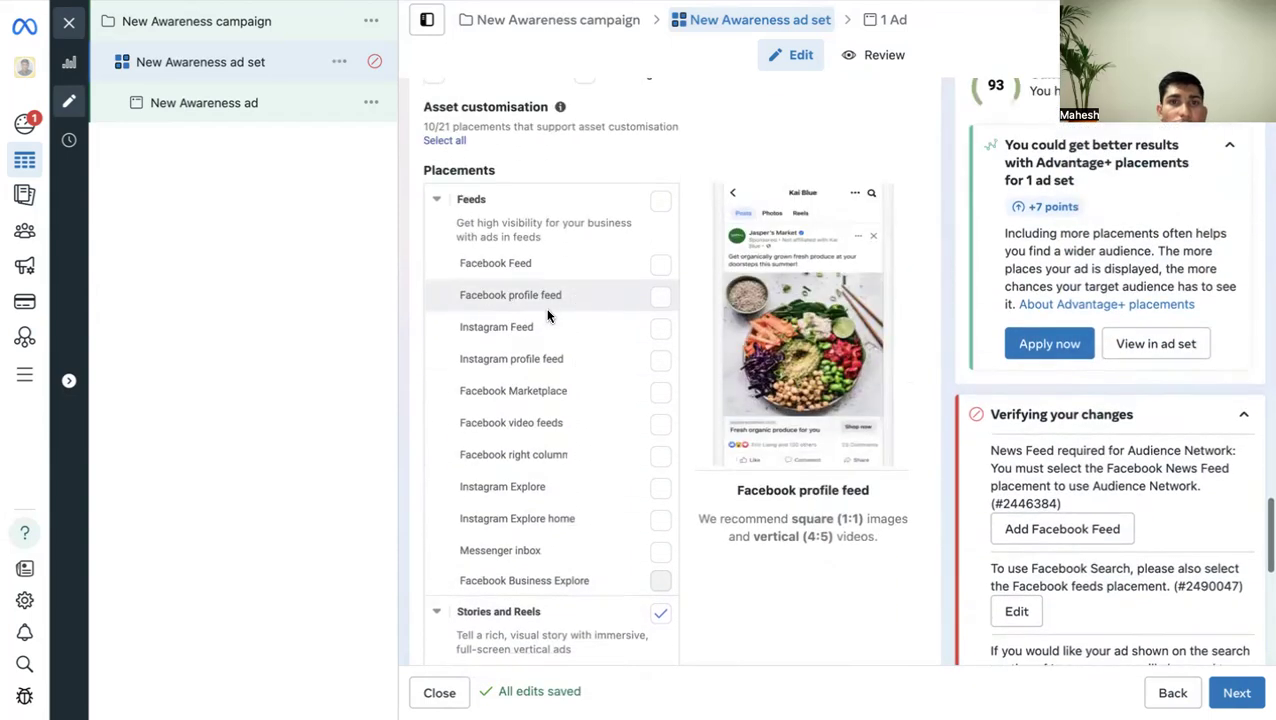
scroll(530, 290, "down", 1)
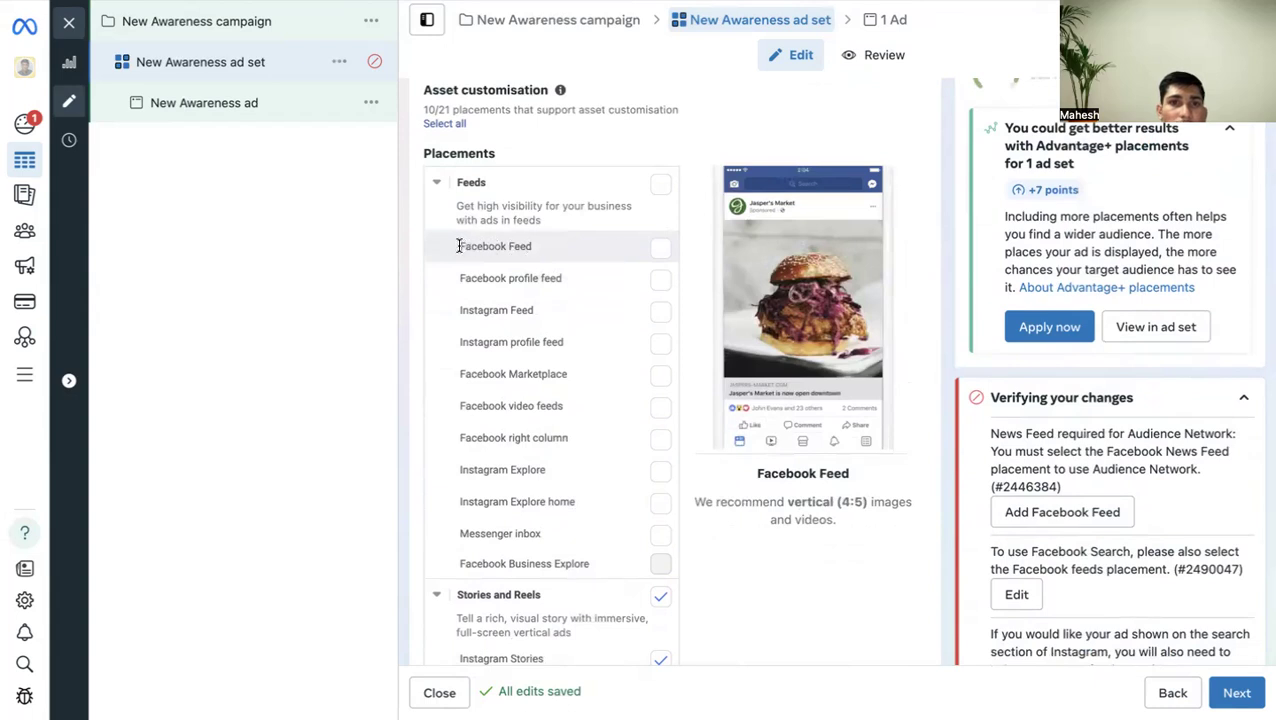
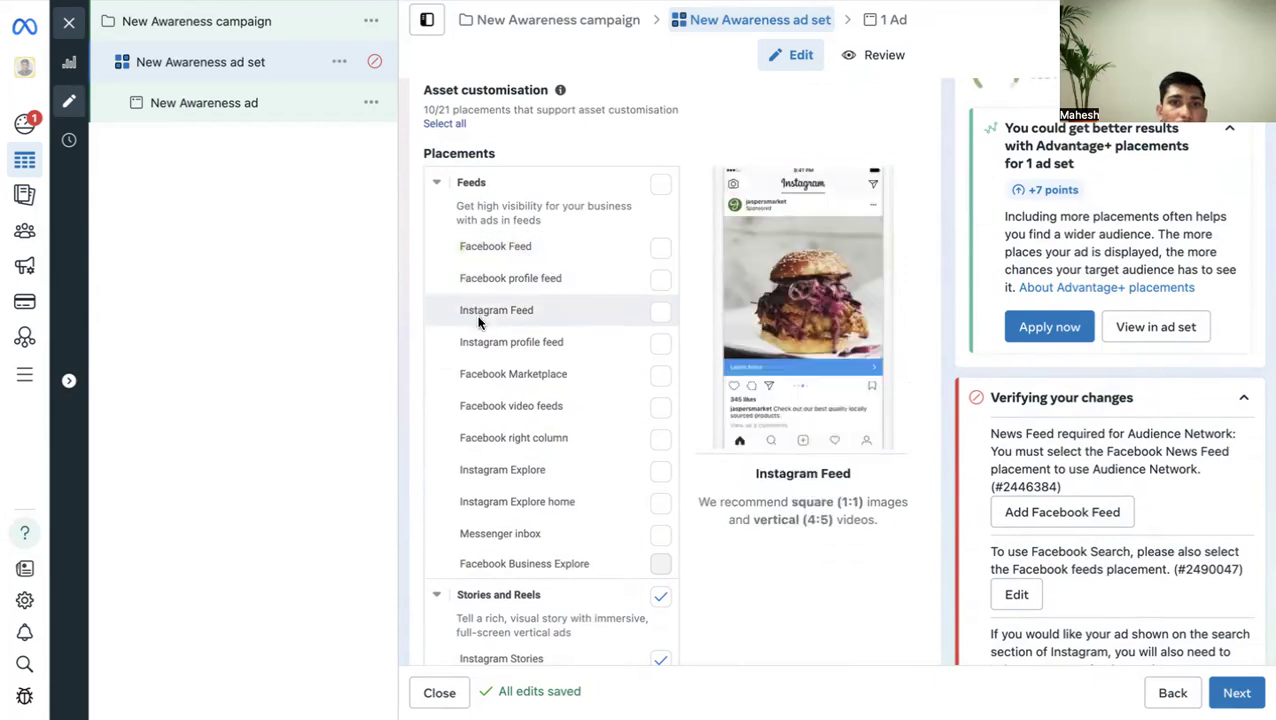
scroll(550, 414, "down", 3)
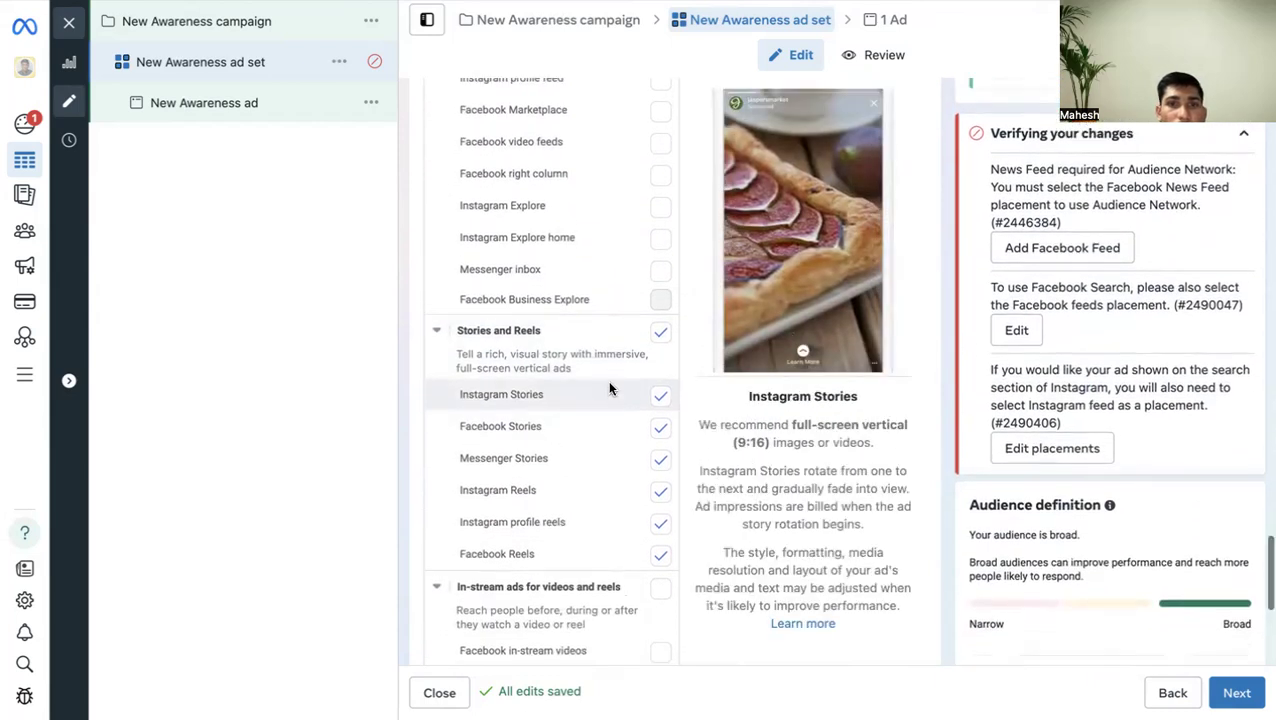
scroll(600, 320, "up", 3)
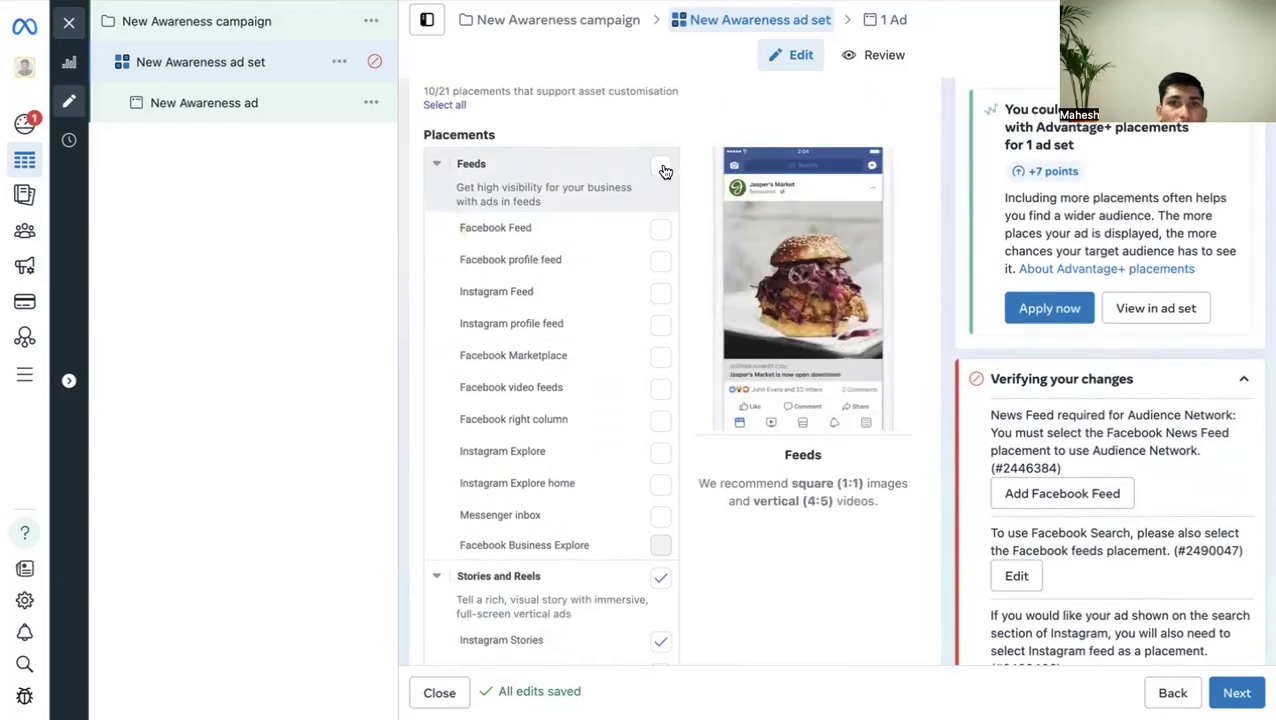
Recheck the Feeds, Stories and Reels and In-stream groups and include the whole Feeds placement group again.
scroll(555, 159, "down", 3)
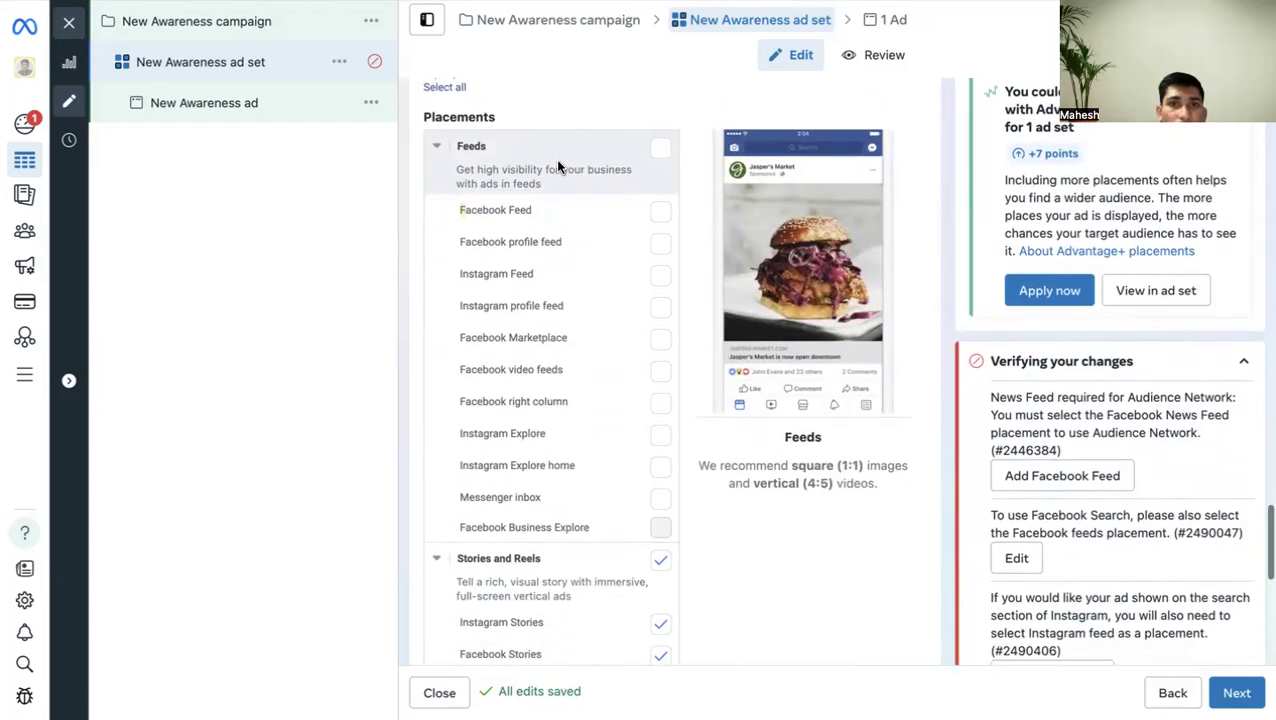
scroll(557, 272, "down", 1)
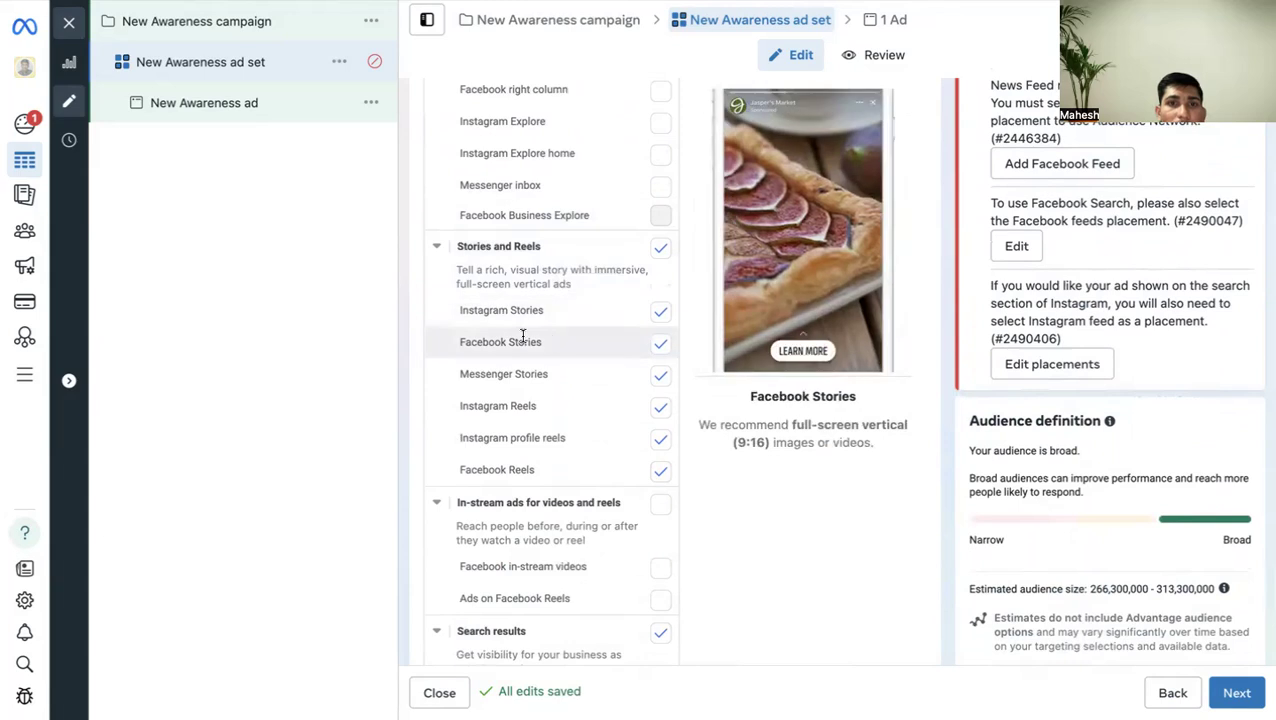
scroll(565, 270, "down", 1)
scroll(550, 237, "up", 1)
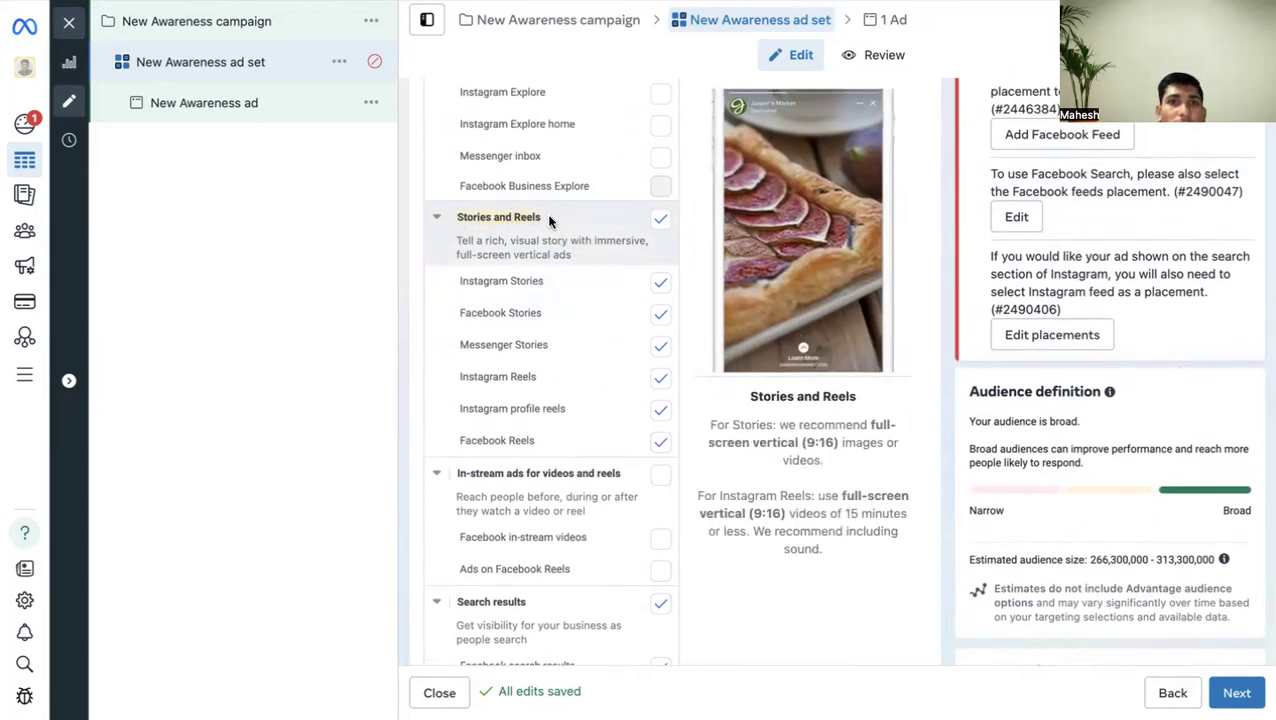
scroll(496, 218, "up", 3)
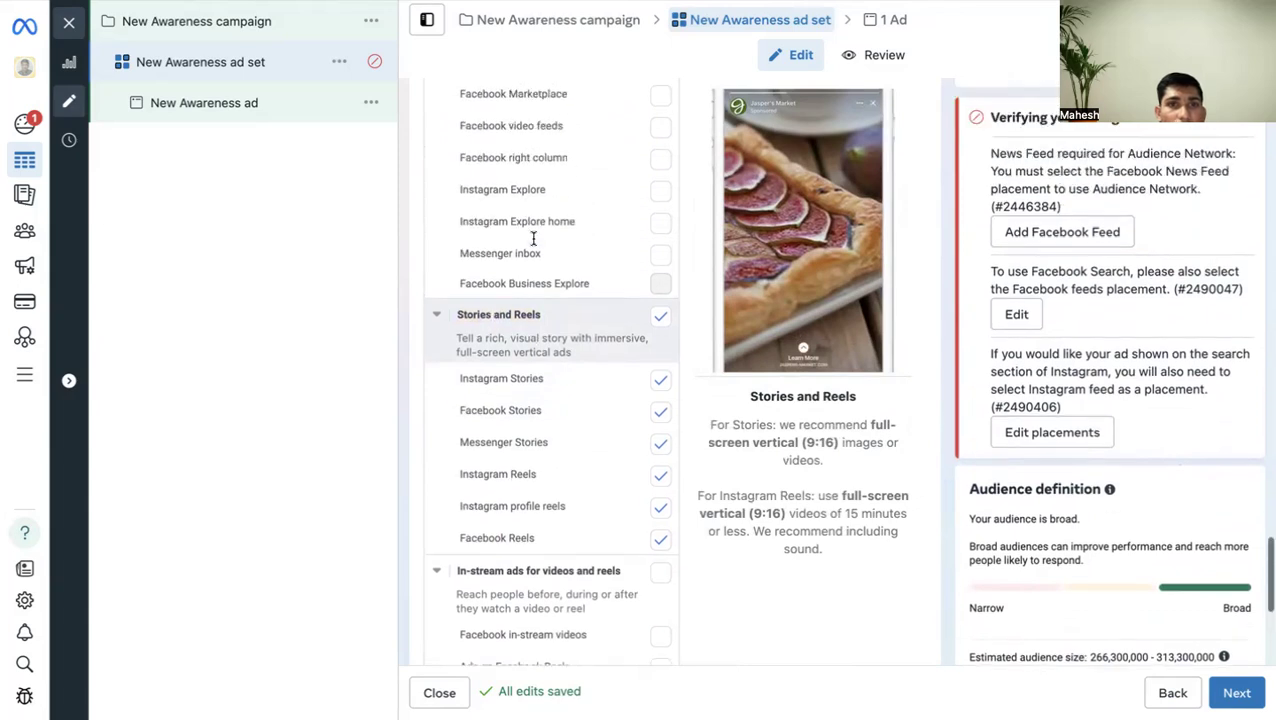
scroll(530, 230, "up", 1)
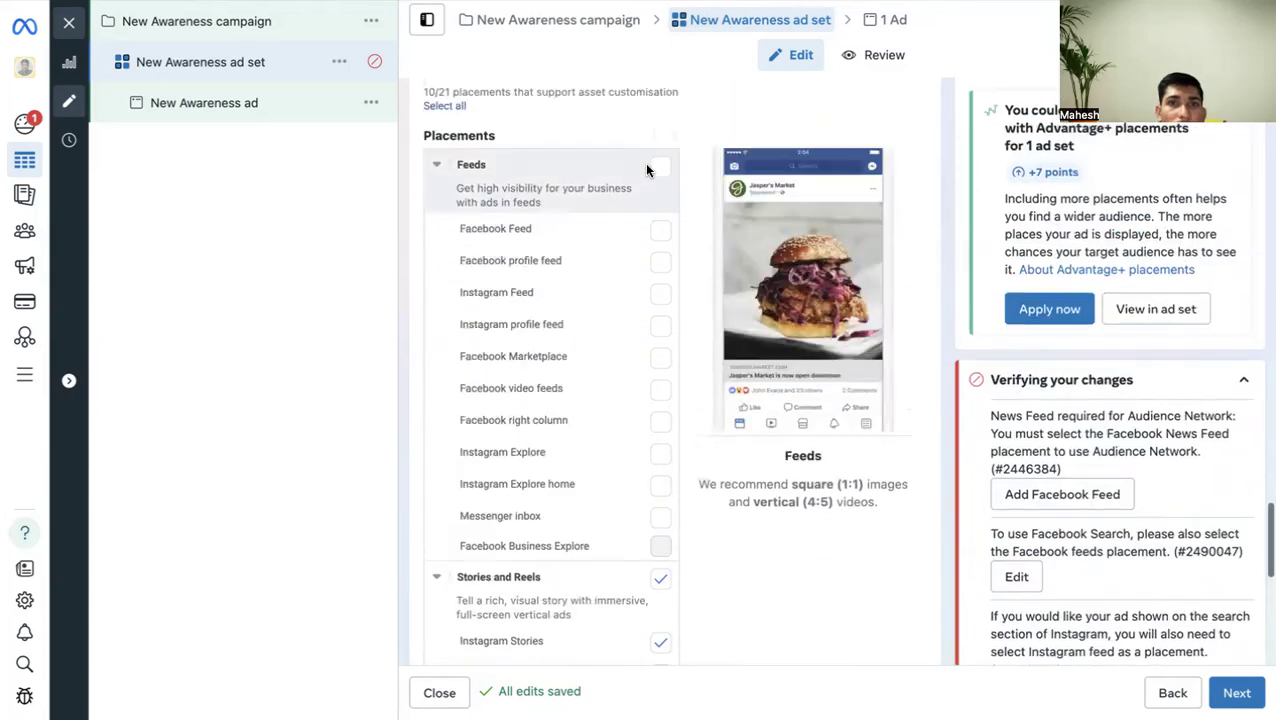
left_click(660, 177)
scroll(536, 251, "down", 2)
scroll(541, 231, "up", 2)
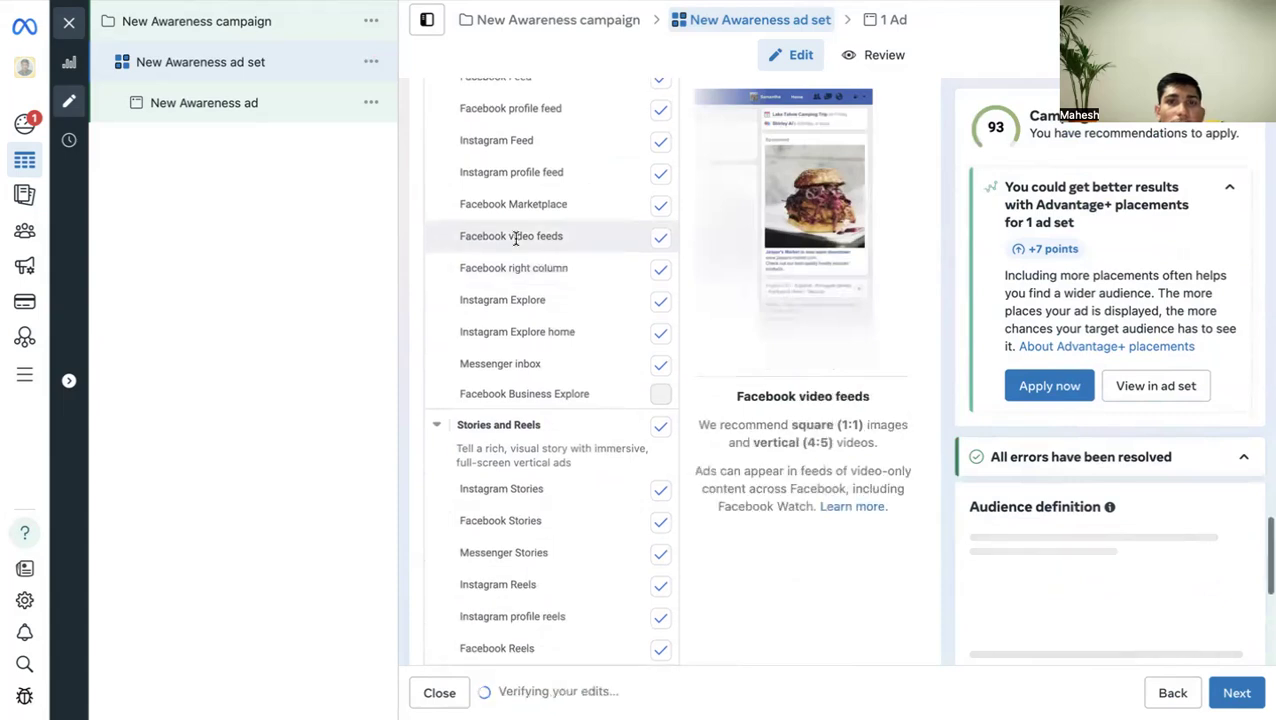
scroll(499, 281, "up", 1)
Collapse the Feeds, Stories and Reels, In-stream ads for videos and reels, and Search results placement groups.
left_click(436, 185)
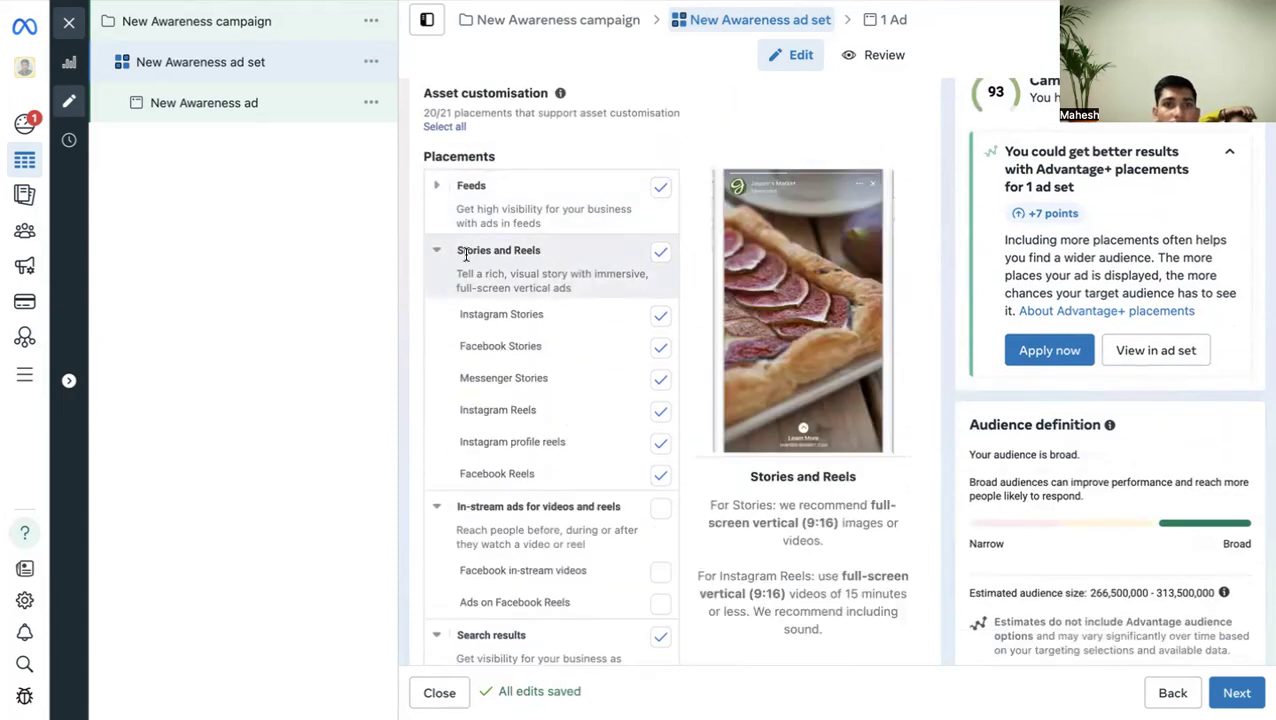
left_click(438, 252)
left_click(436, 314)
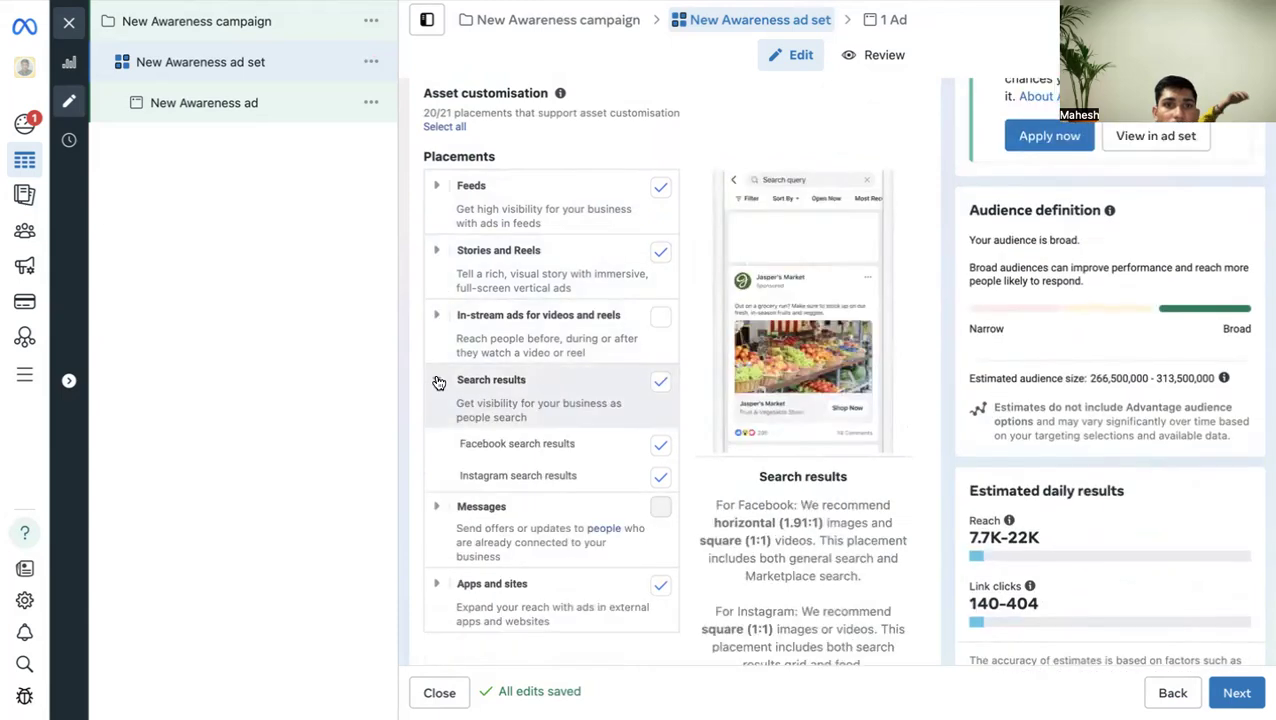
left_click(436, 379)
left_click(436, 443)
left_click(436, 443)
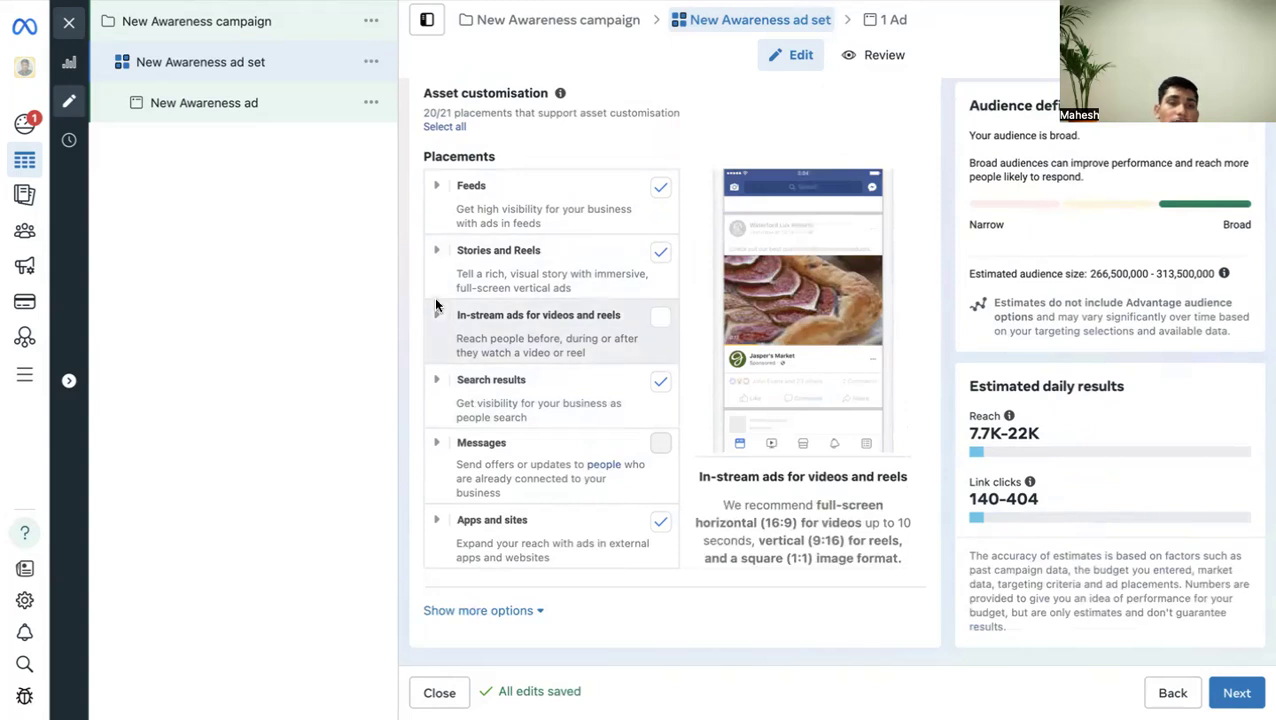
Expand the In-stream ads, Feeds, and Stories and Reels groups to examine their individual placements.
left_click(437, 318)
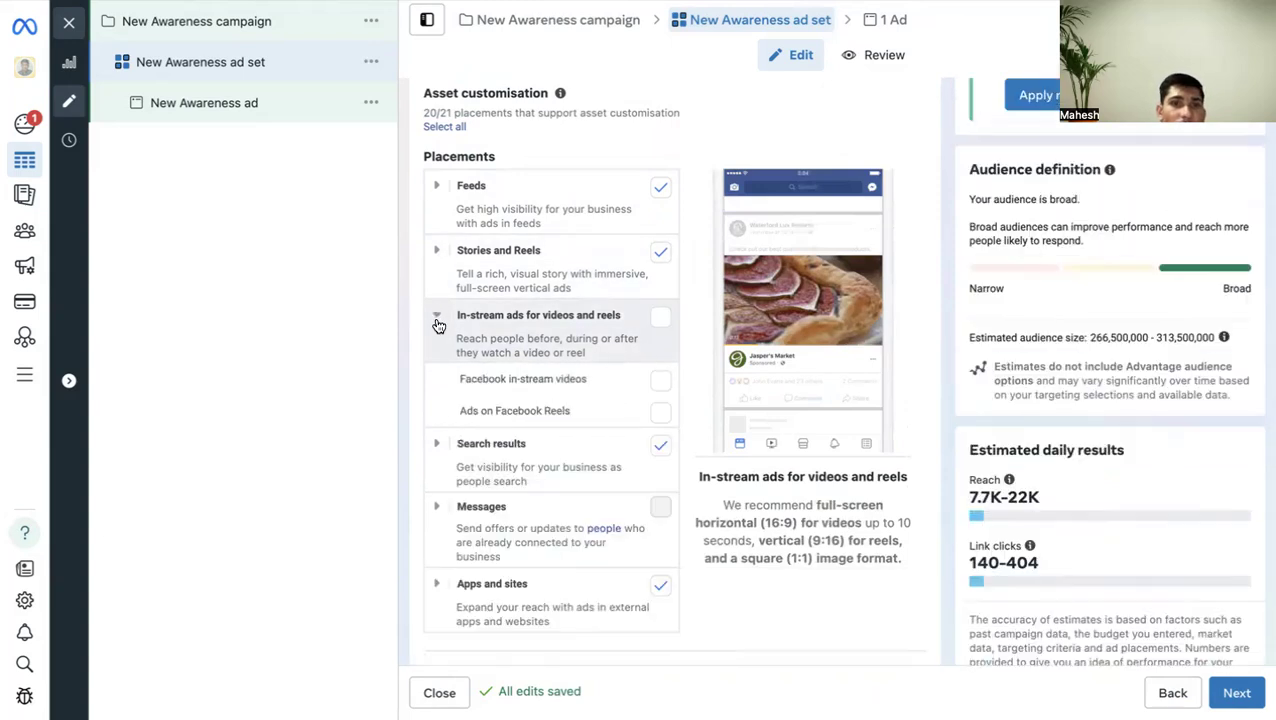
left_click(437, 191)
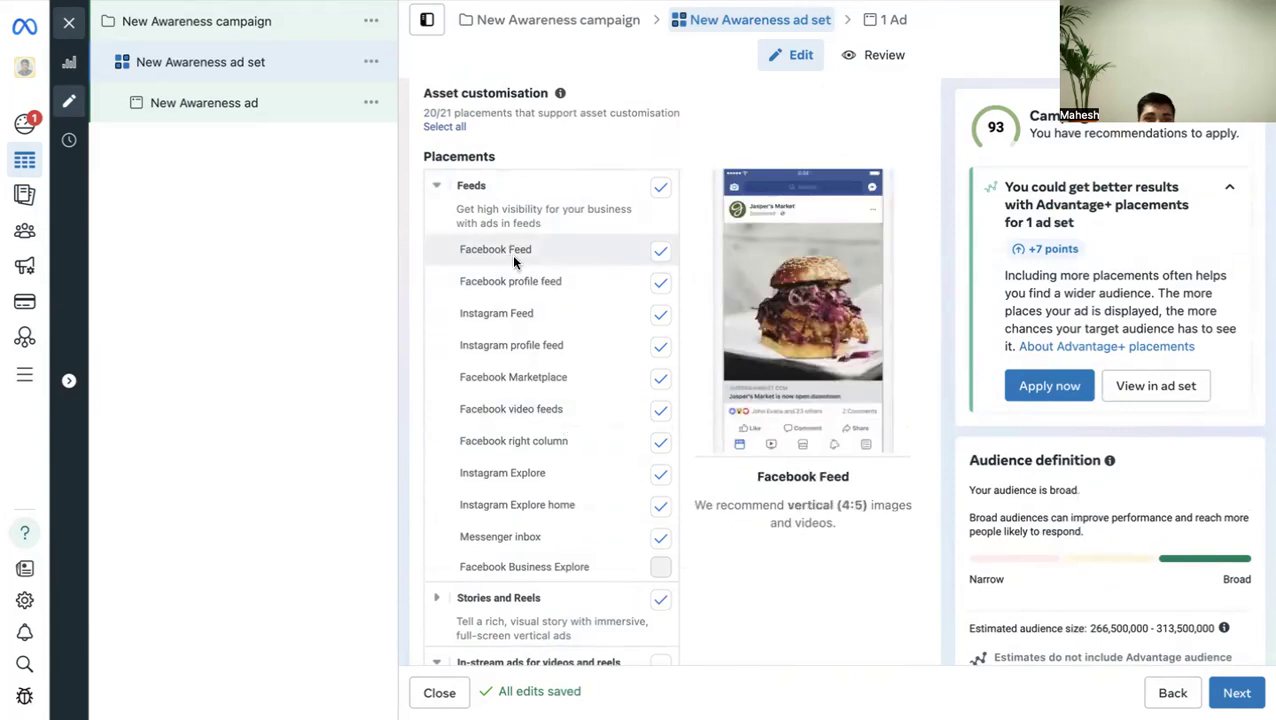
scroll(571, 259, "up", 1)
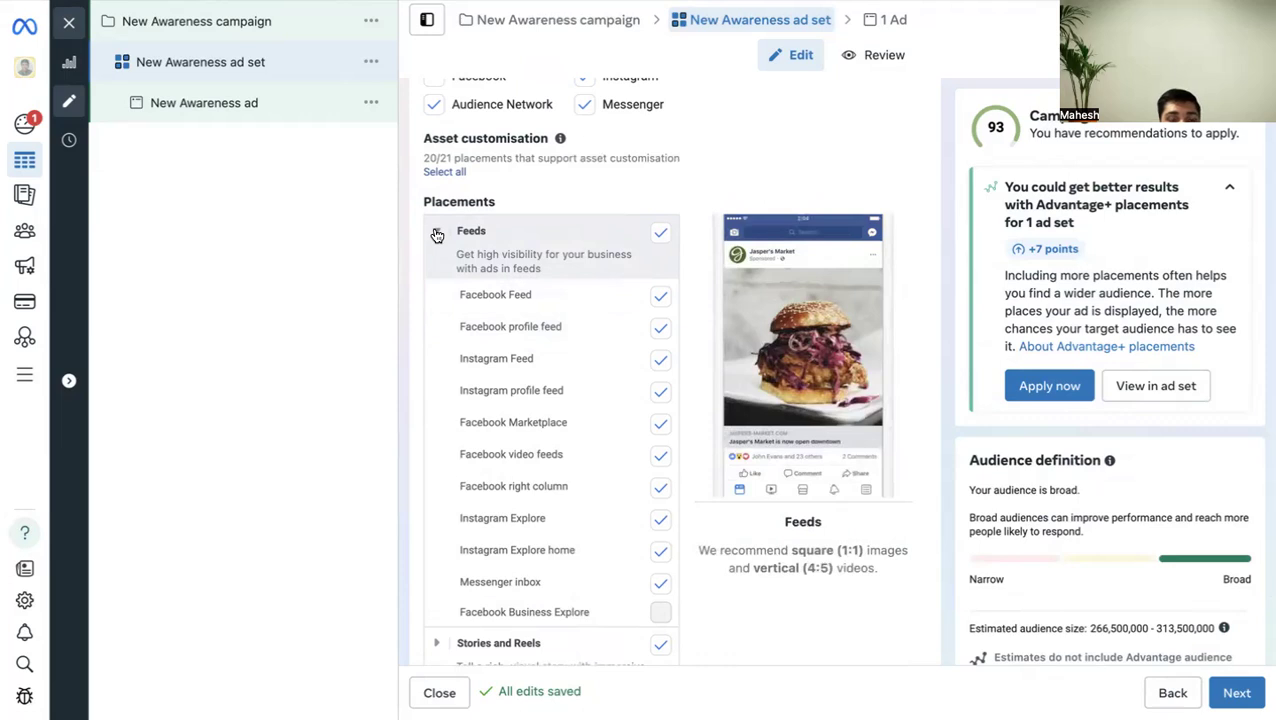
scroll(600, 350, "down", 2)
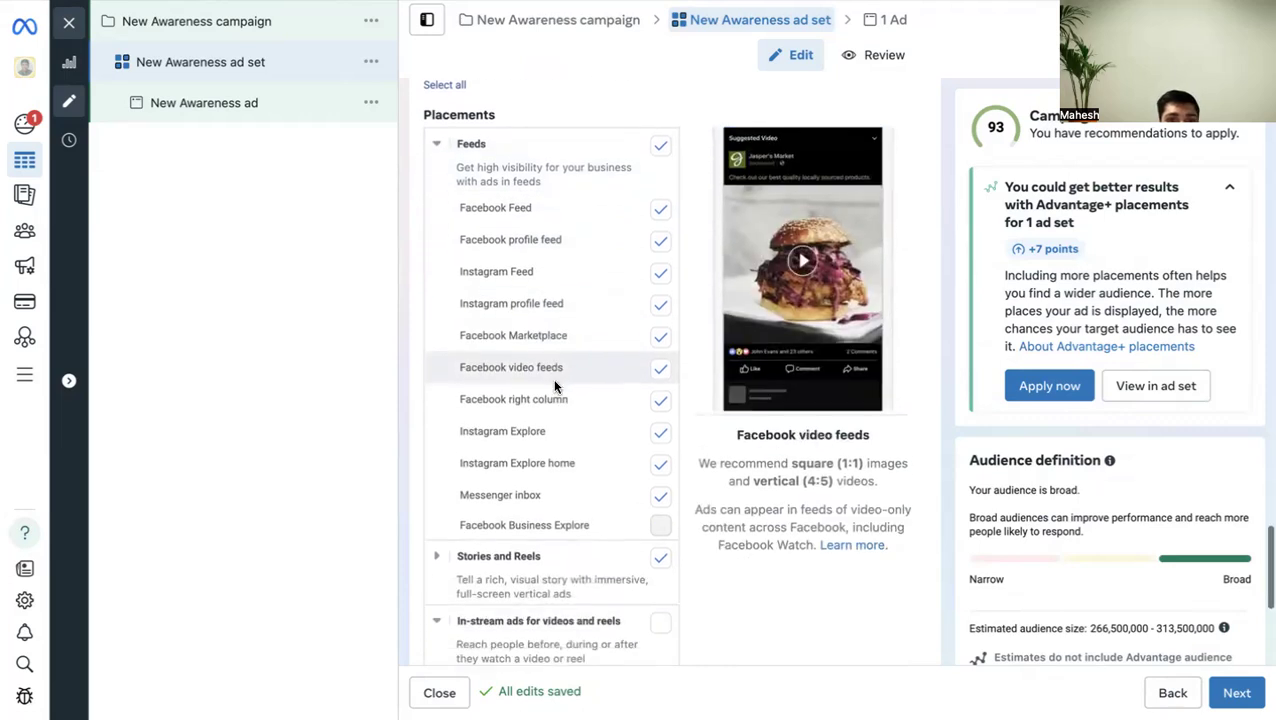
scroll(537, 420, "down", 3)
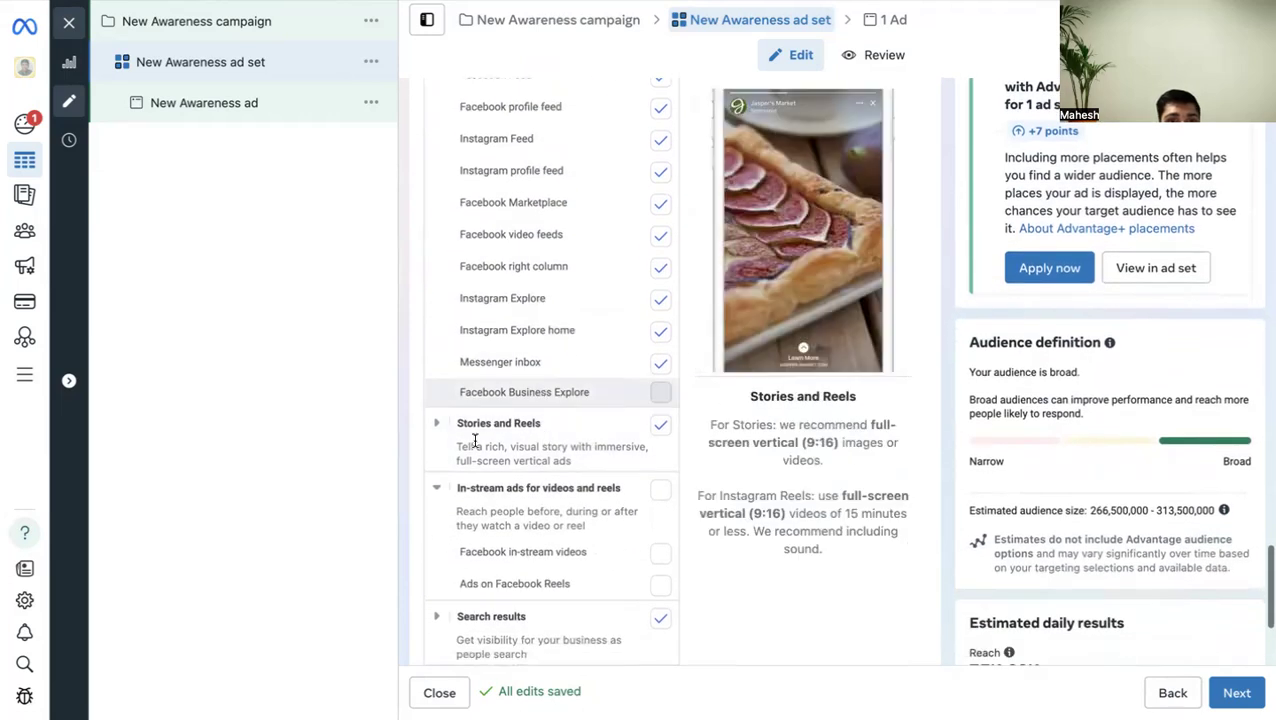
left_click(437, 427)
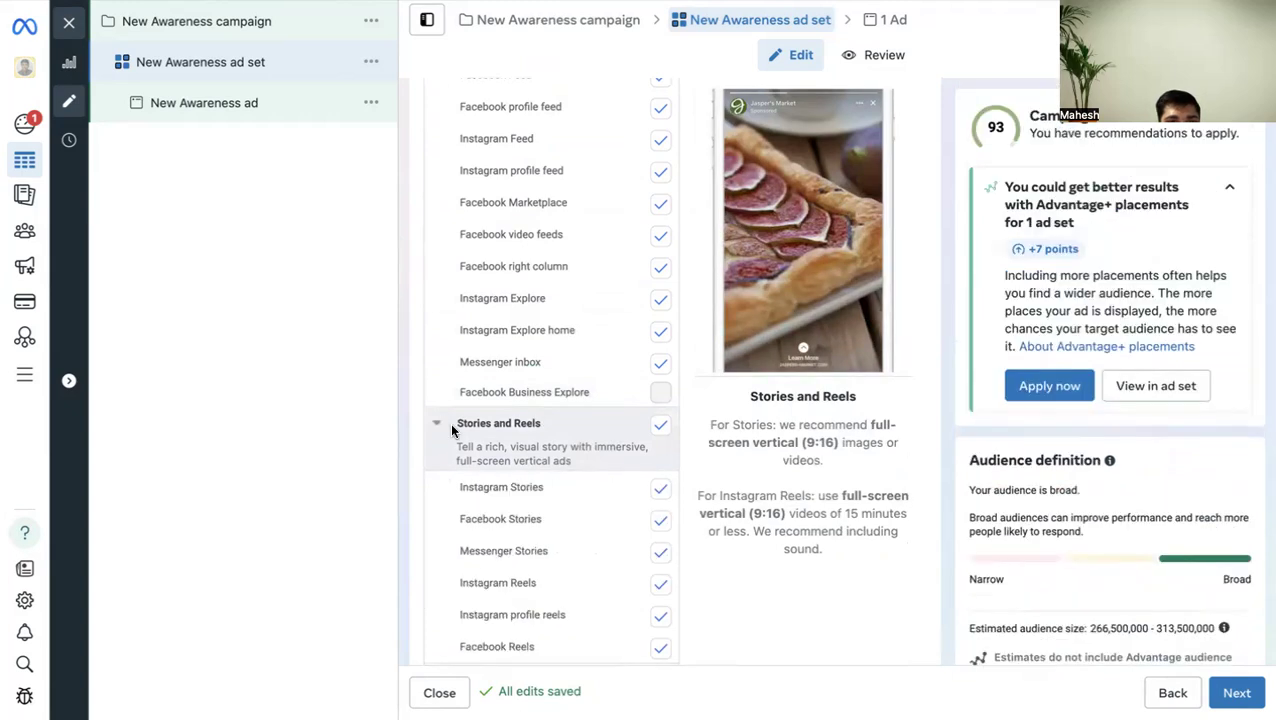
scroll(598, 460, "down", 4)
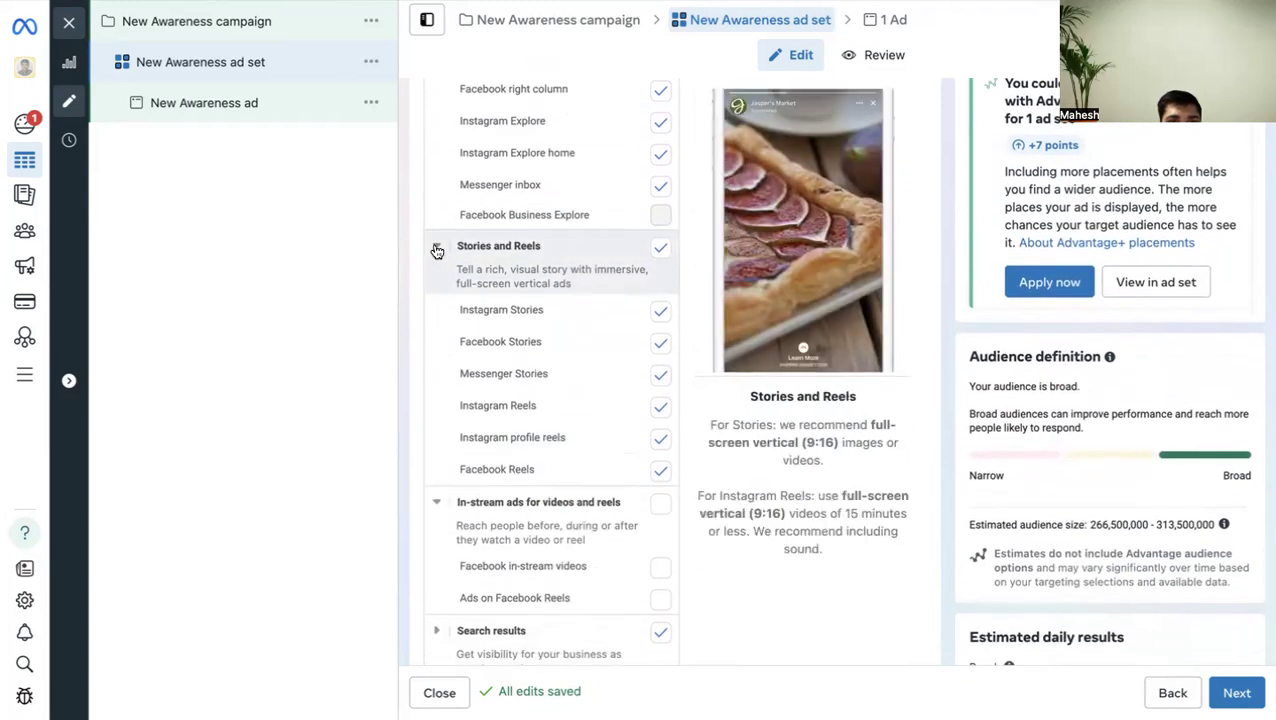
Collapse the Stories and Reels, In-stream ads and Feeds placement groups to return to the group overview.
left_click(436, 247)
scroll(516, 385, "up", 3)
scroll(516, 385, "up", 10)
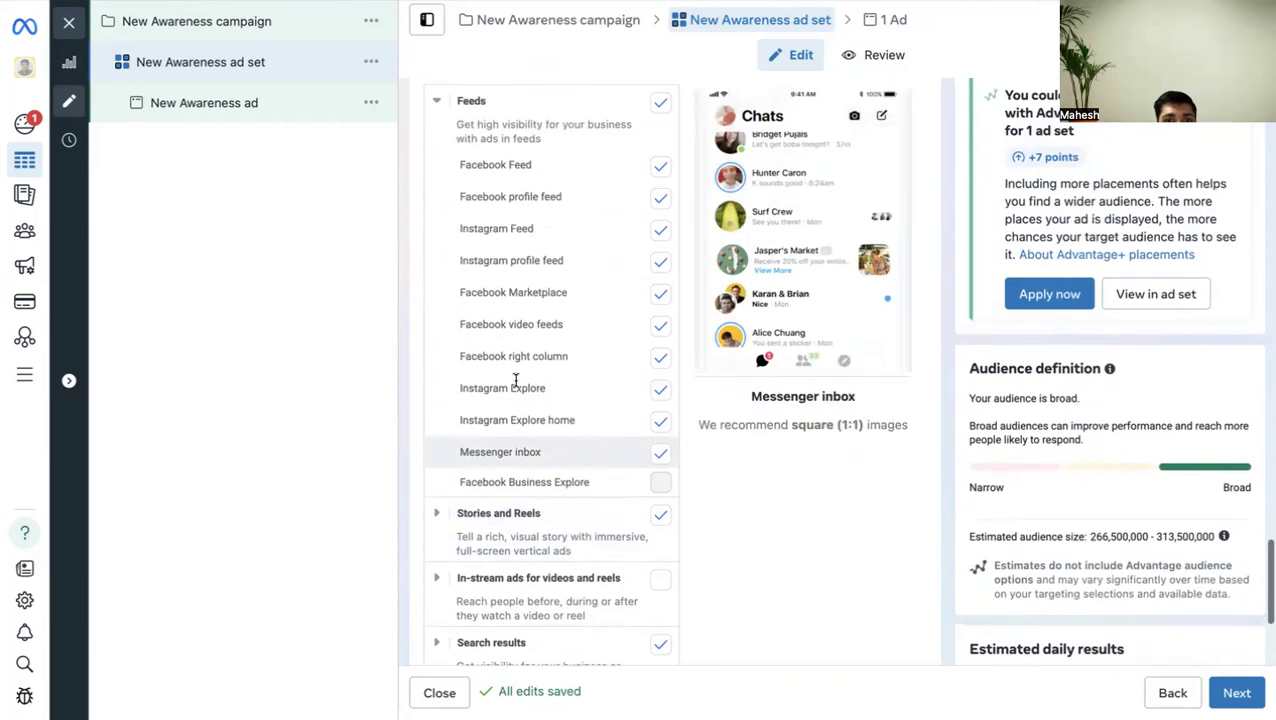
left_click(435, 469)
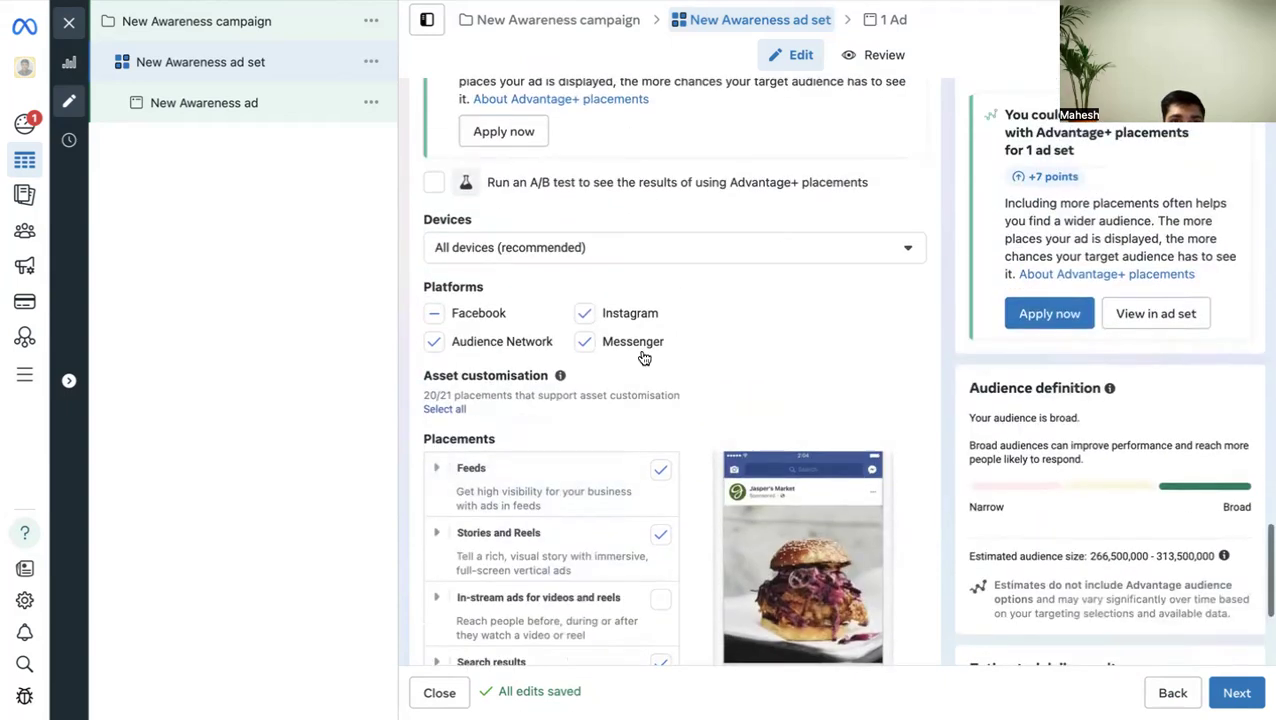
Switch the ad set to Advantage+ placements (recommended) and reveal the additional placement options.
scroll(641, 359, "up", 8)
left_click(452, 314)
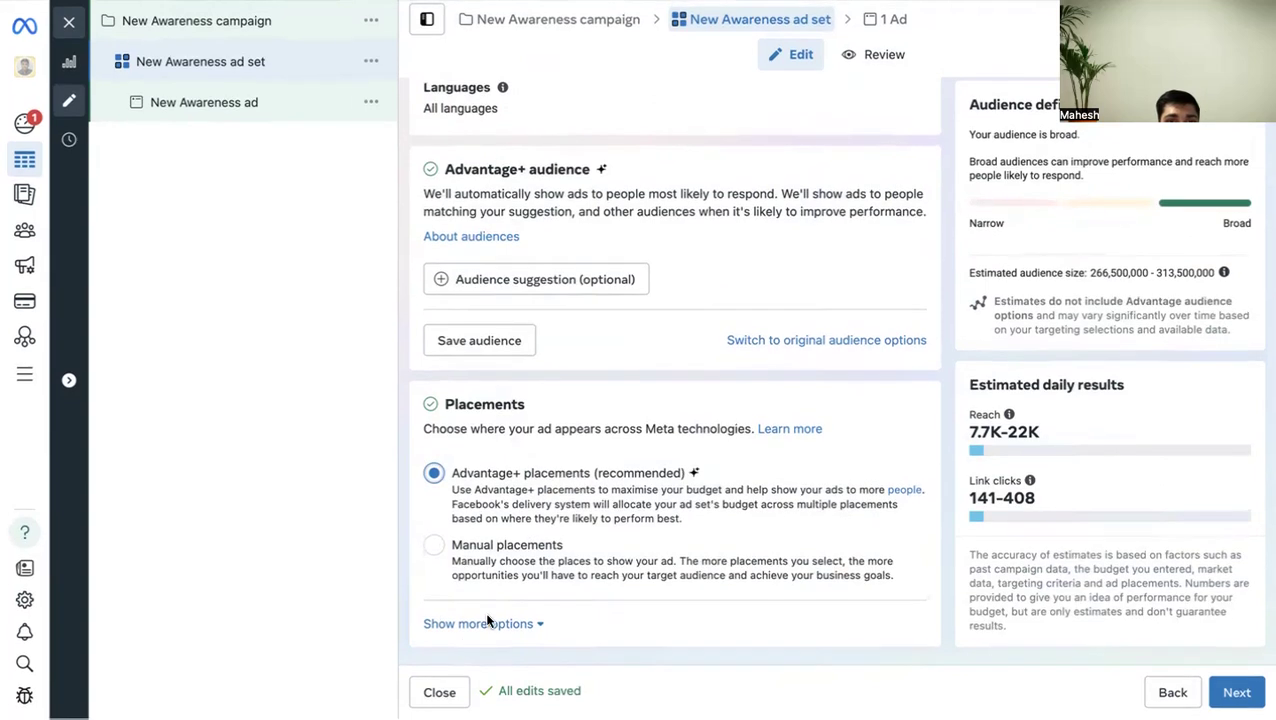
left_click(478, 624)
scroll(535, 503, "down", 3)
scroll(550, 339, "up", 1)
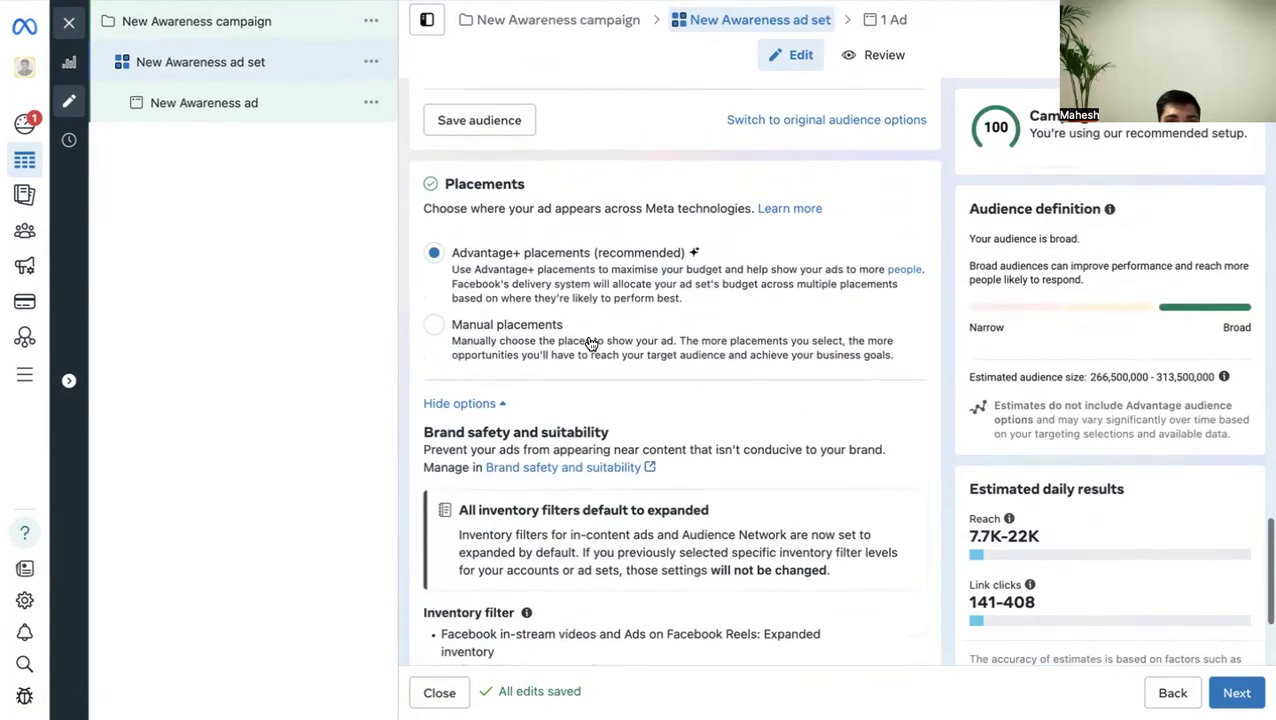
left_click_drag(450, 281, 689, 280)
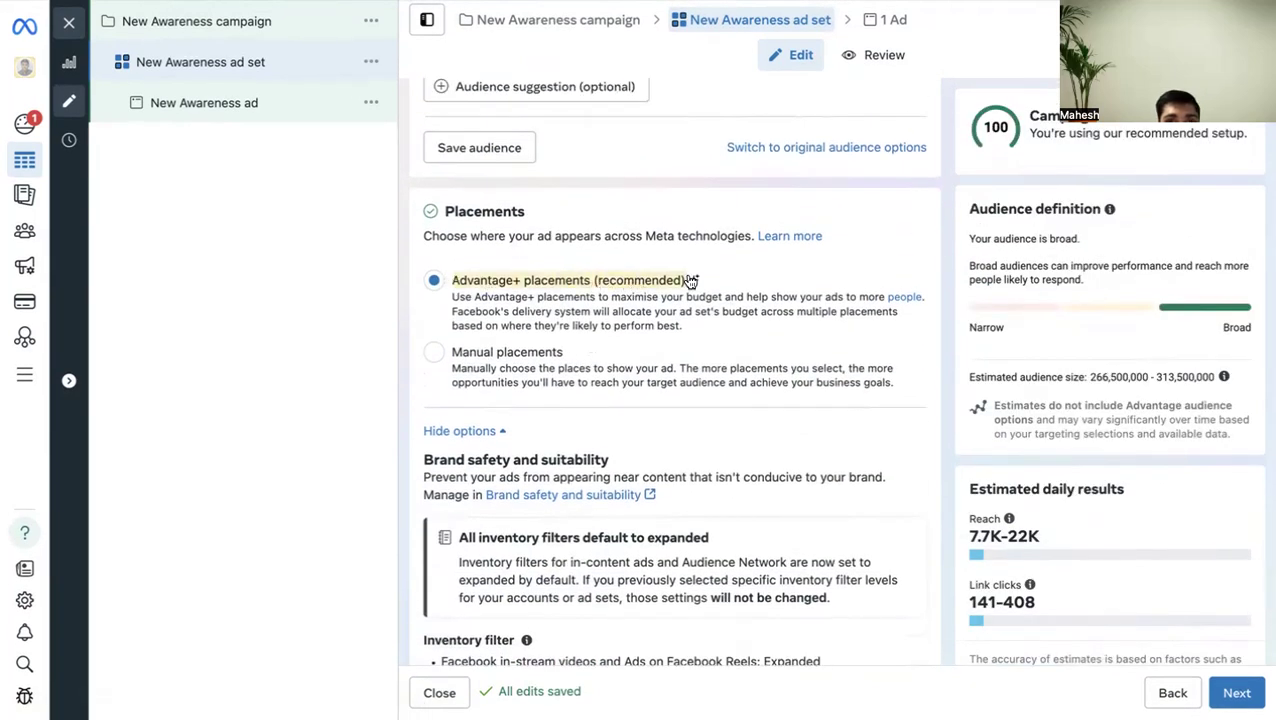
left_click(523, 283)
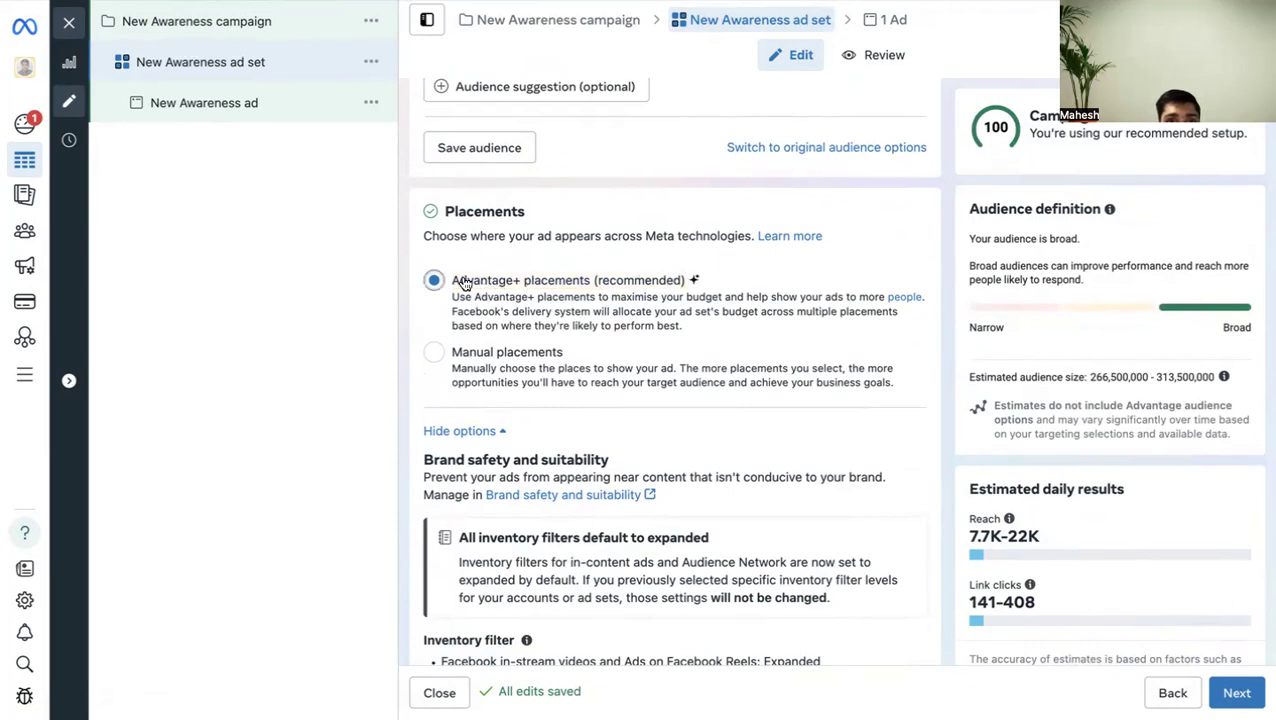
left_click_drag(455, 284, 683, 286)
left_click(572, 280)
Switch the ad set back to manual placements and review its devices, platforms and placement groups.
left_click(438, 356)
scroll(564, 362, "down", 2)
scroll(585, 420, "down", 2)
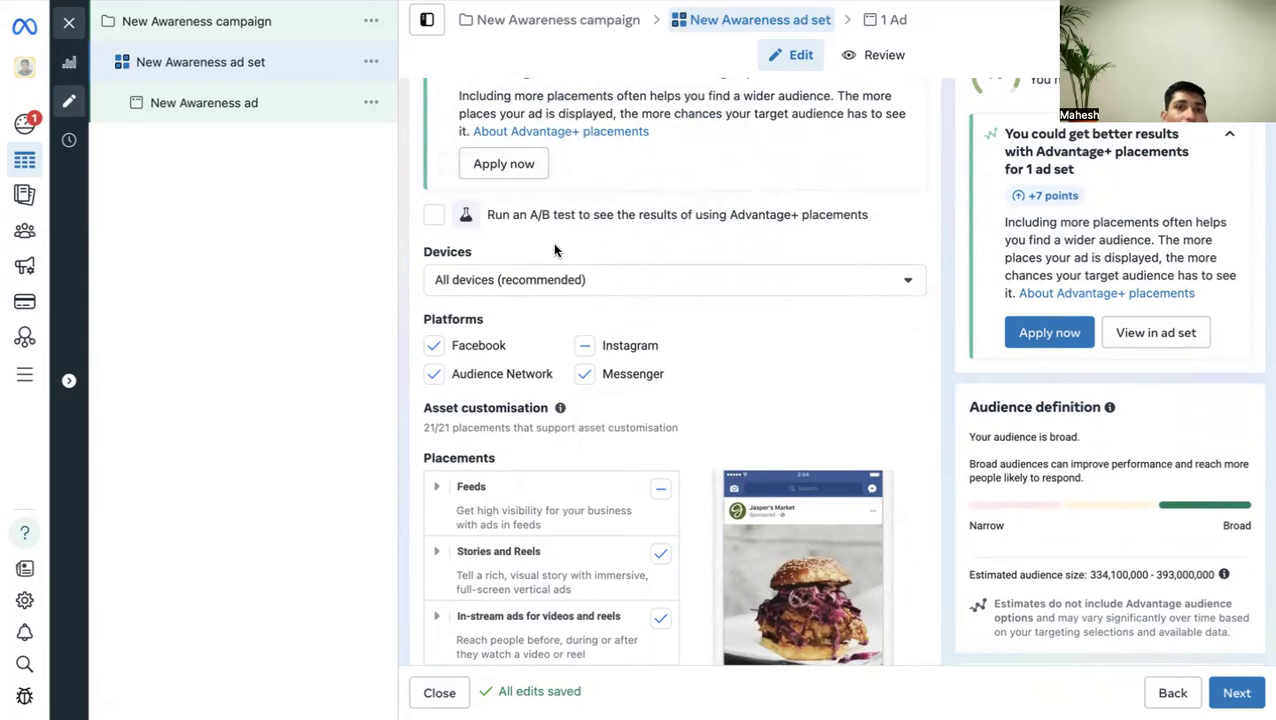
scroll(526, 346, "down", 1)
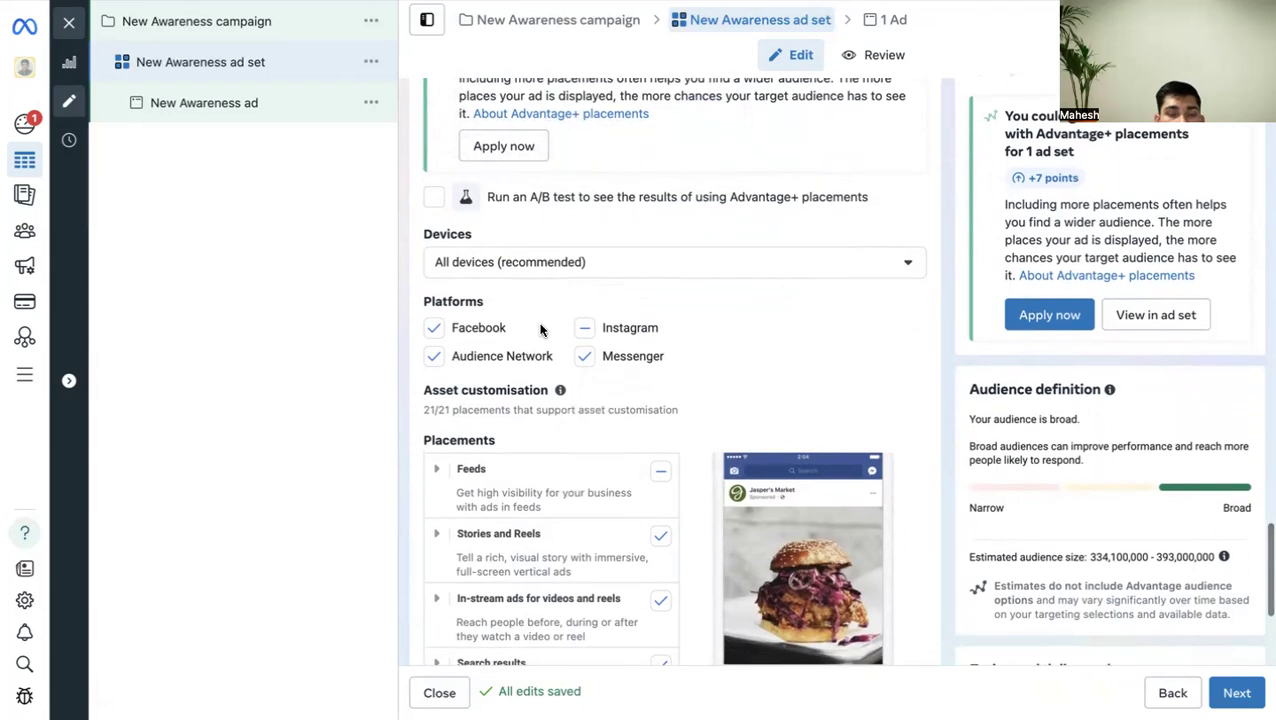
scroll(570, 330, "down", 3)
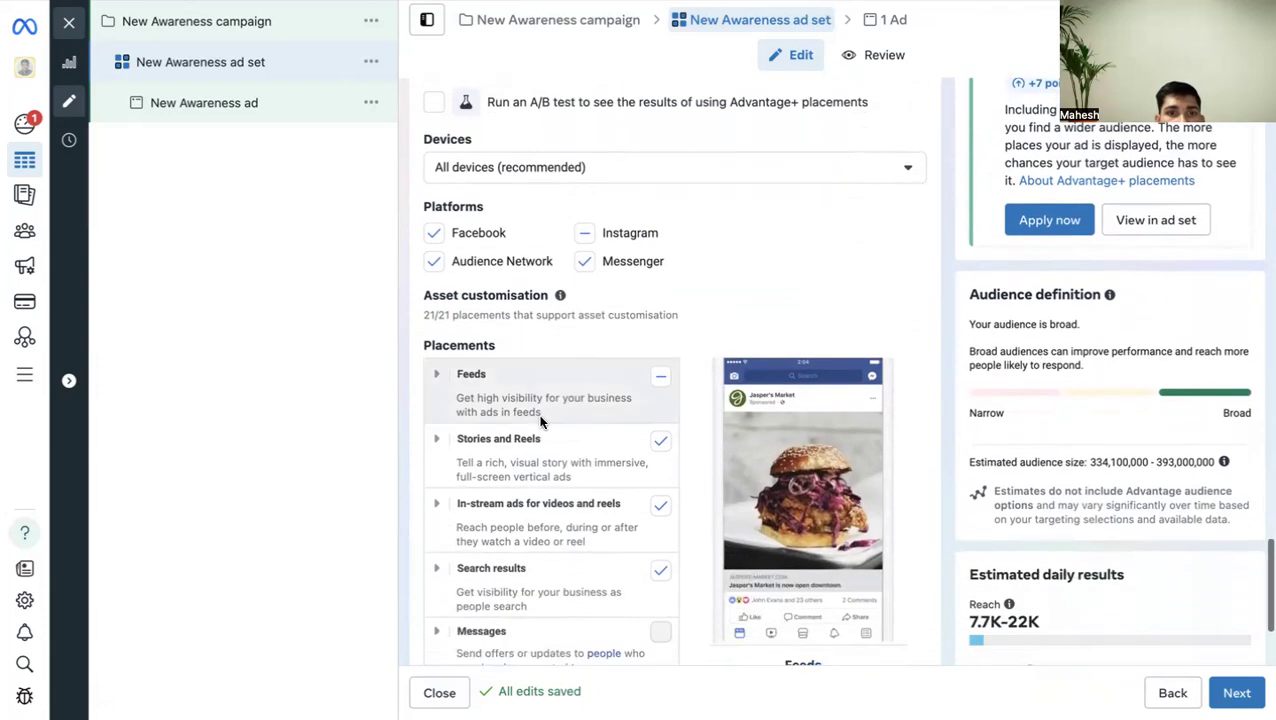
scroll(539, 419, "up", 1)
scroll(530, 254, "up", 1)
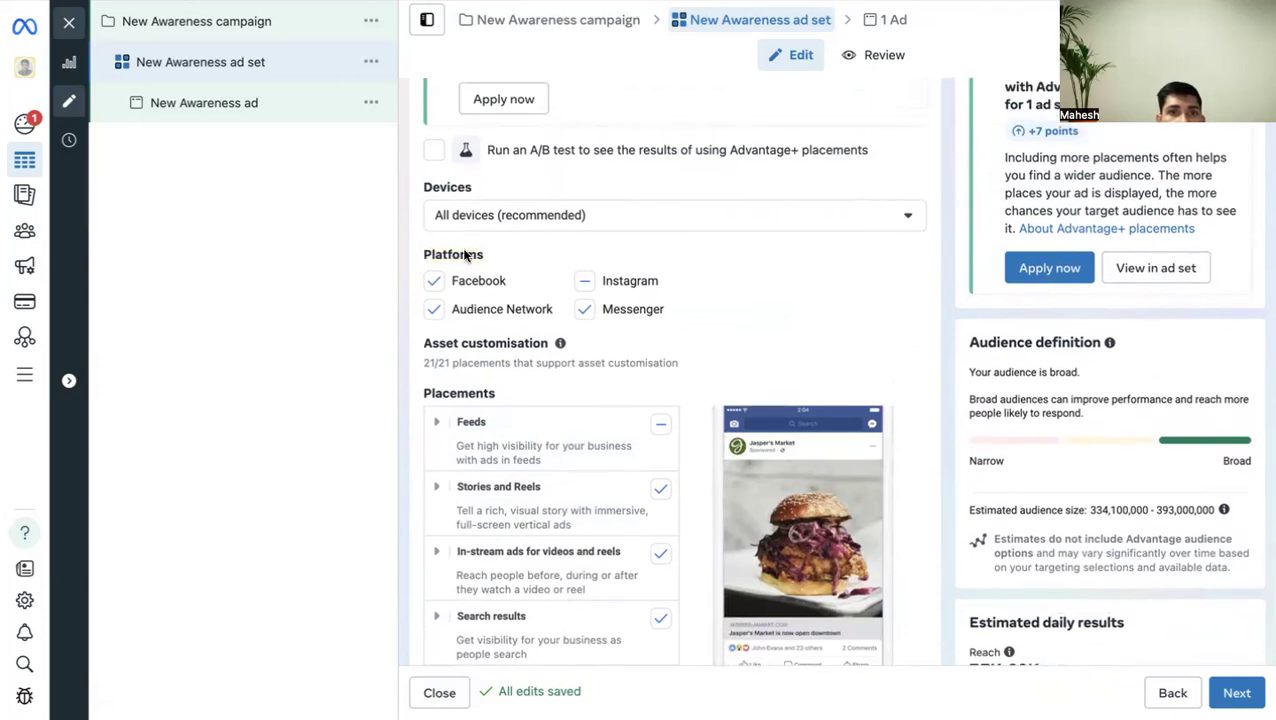
Exclude Desktop from the targeted devices, leaving only Mobile, and include Desktop again.
scroll(519, 262, "down", 1)
left_click(459, 198)
left_click(459, 199)
scroll(527, 238, "up", 3)
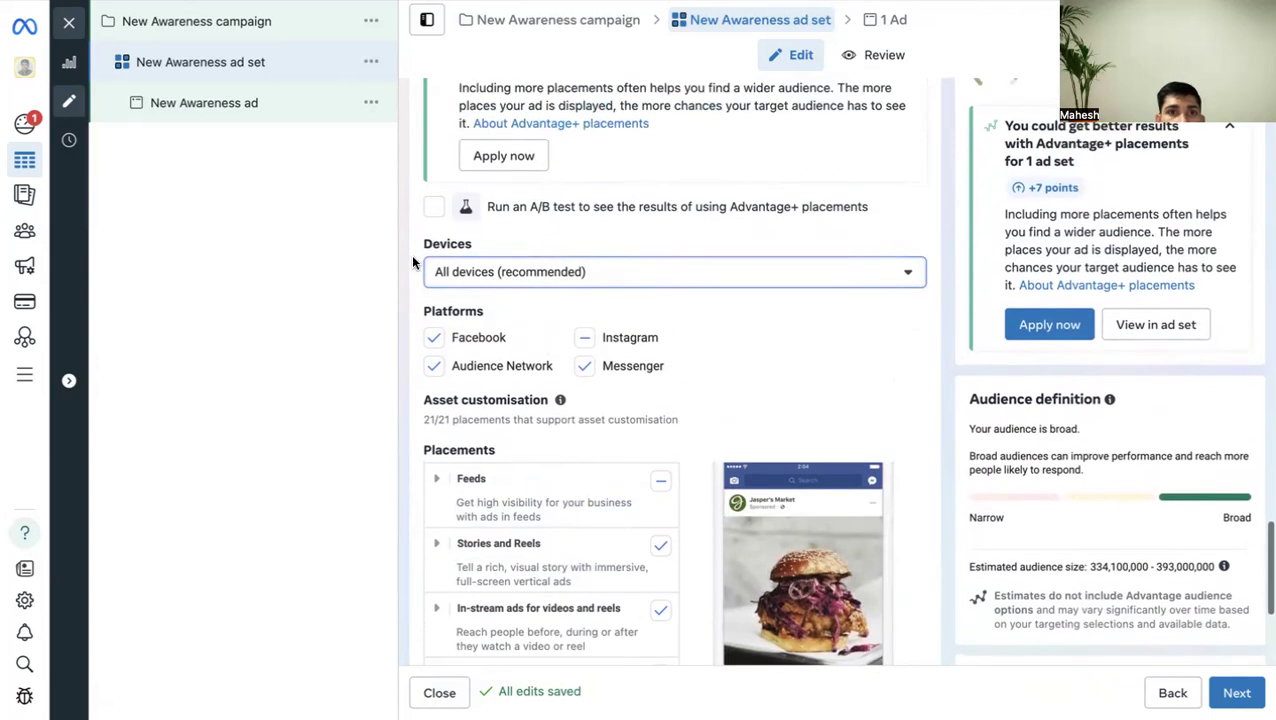
scroll(497, 283, "down", 5)
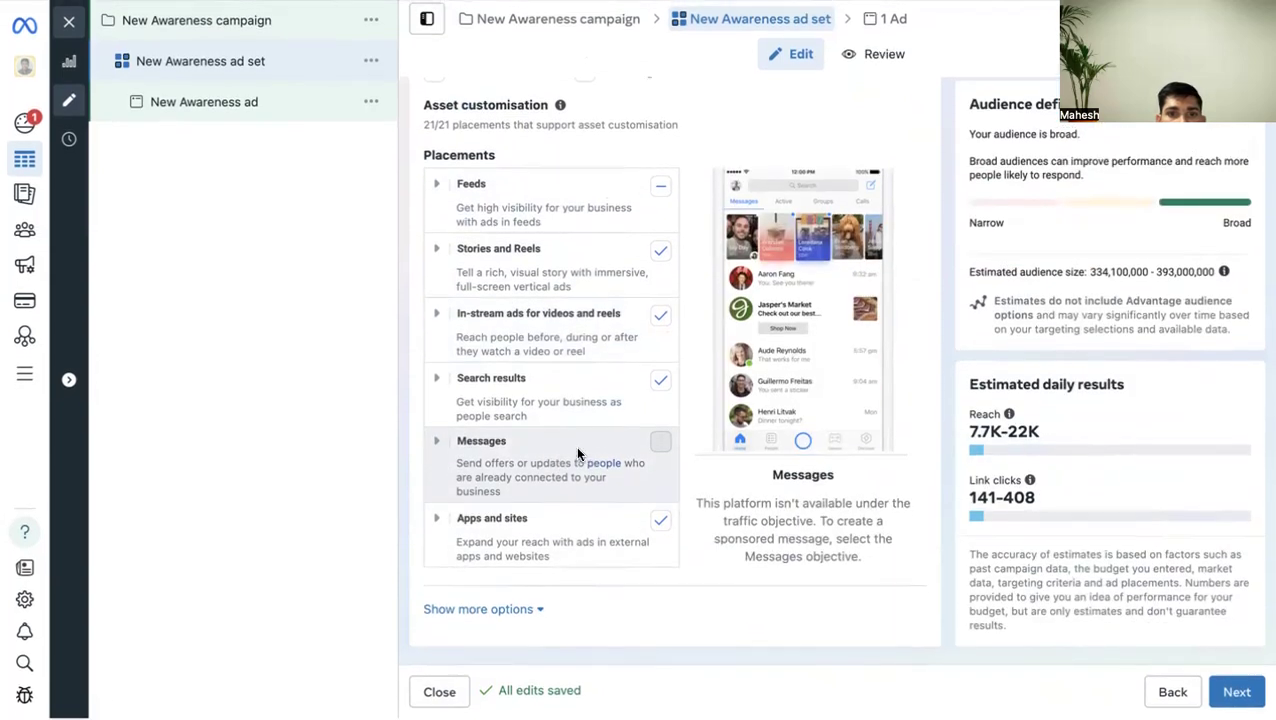
scroll(617, 250, "up", 3)
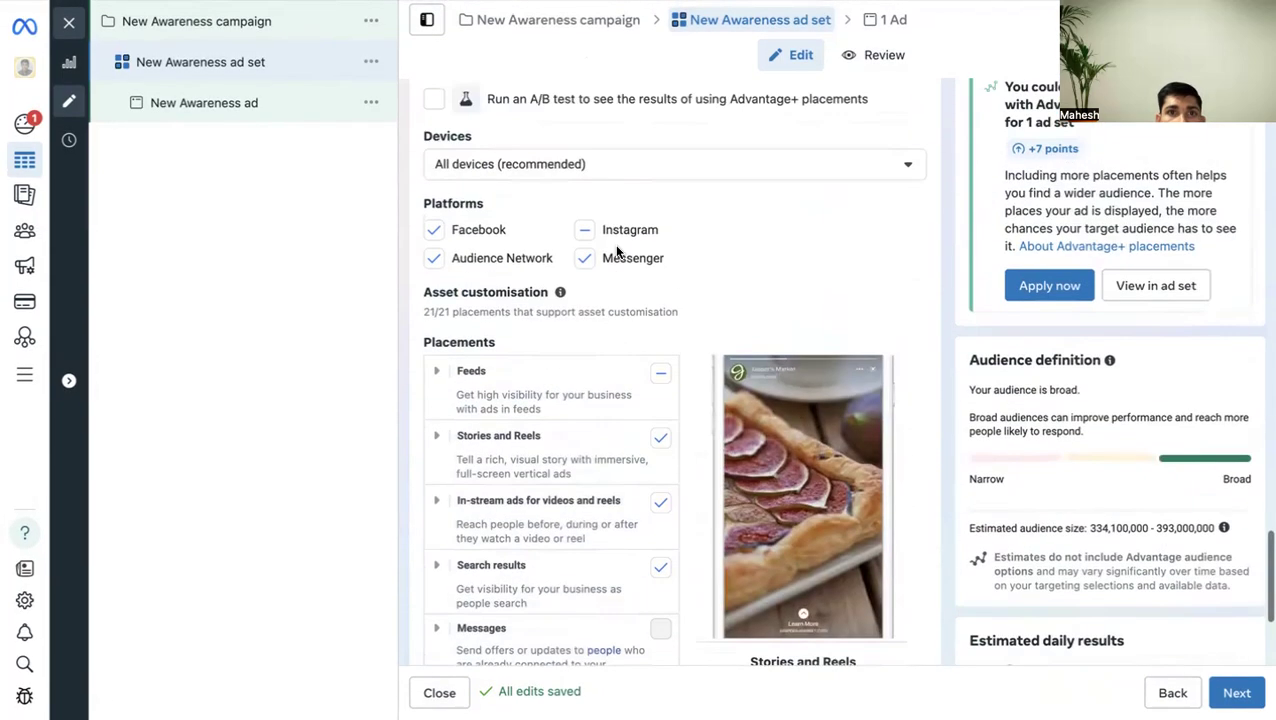
left_click(482, 168)
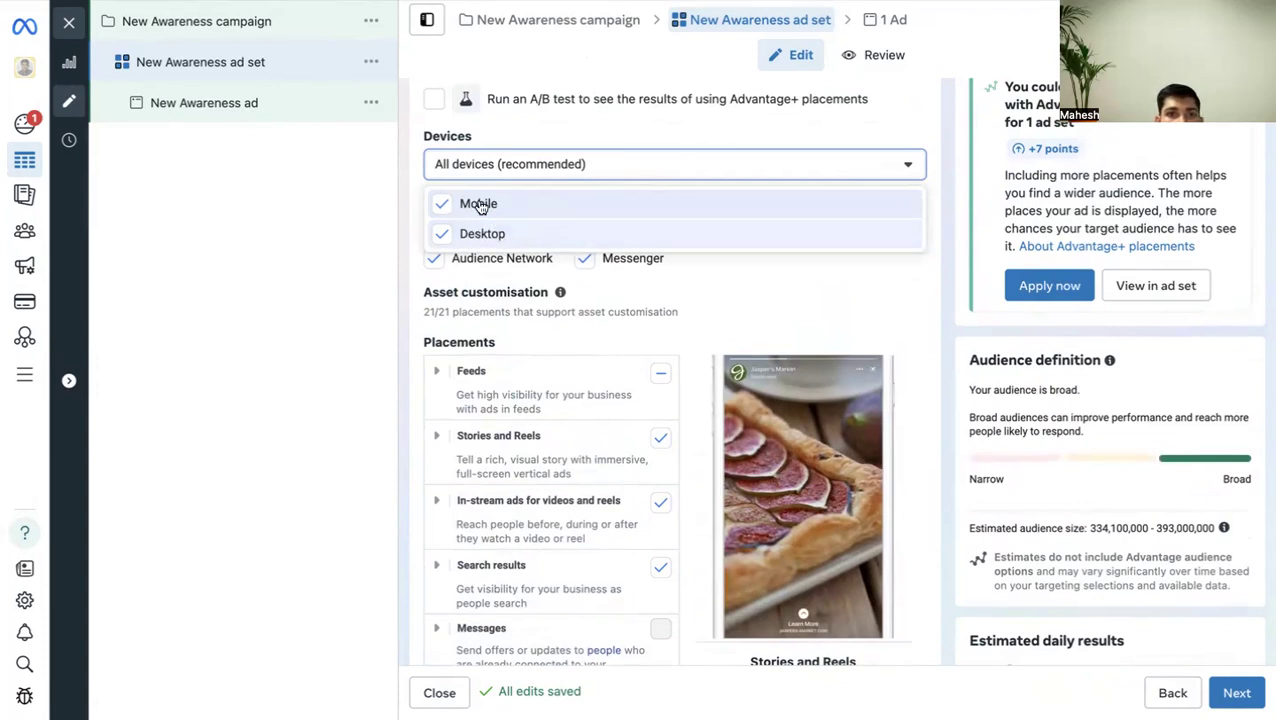
left_click(490, 230)
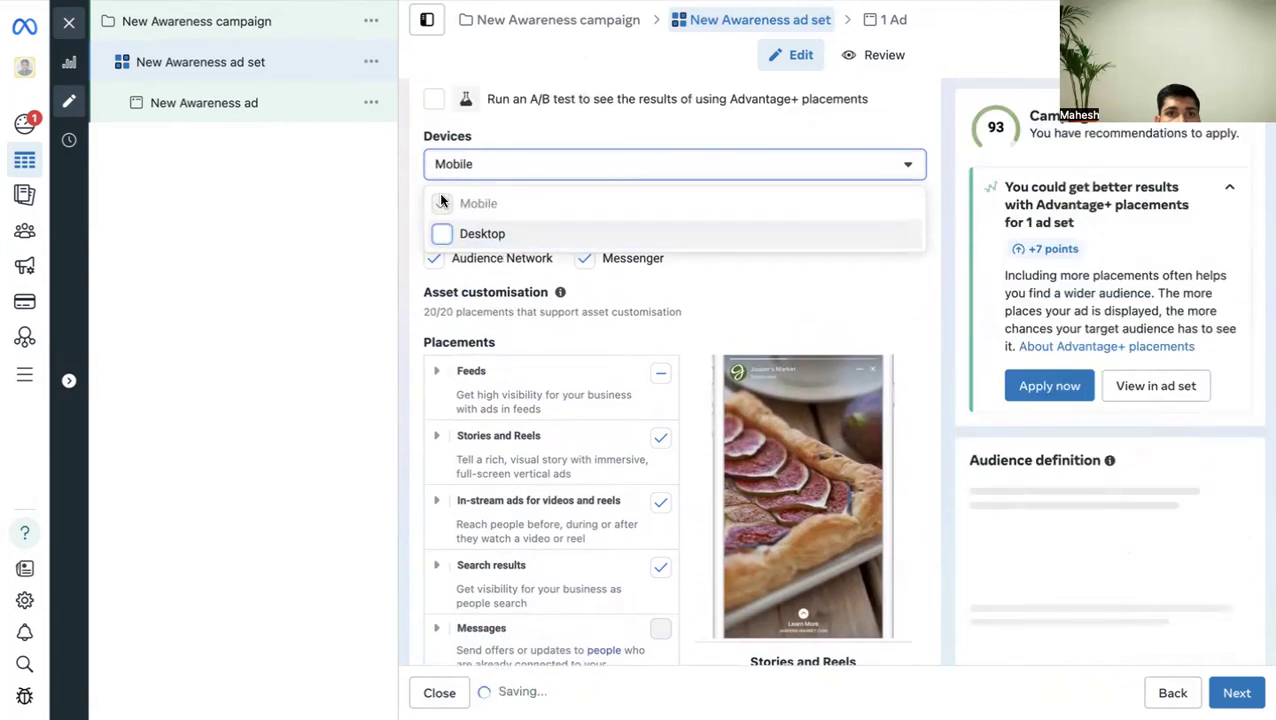
left_click(443, 236)
left_click(404, 272)
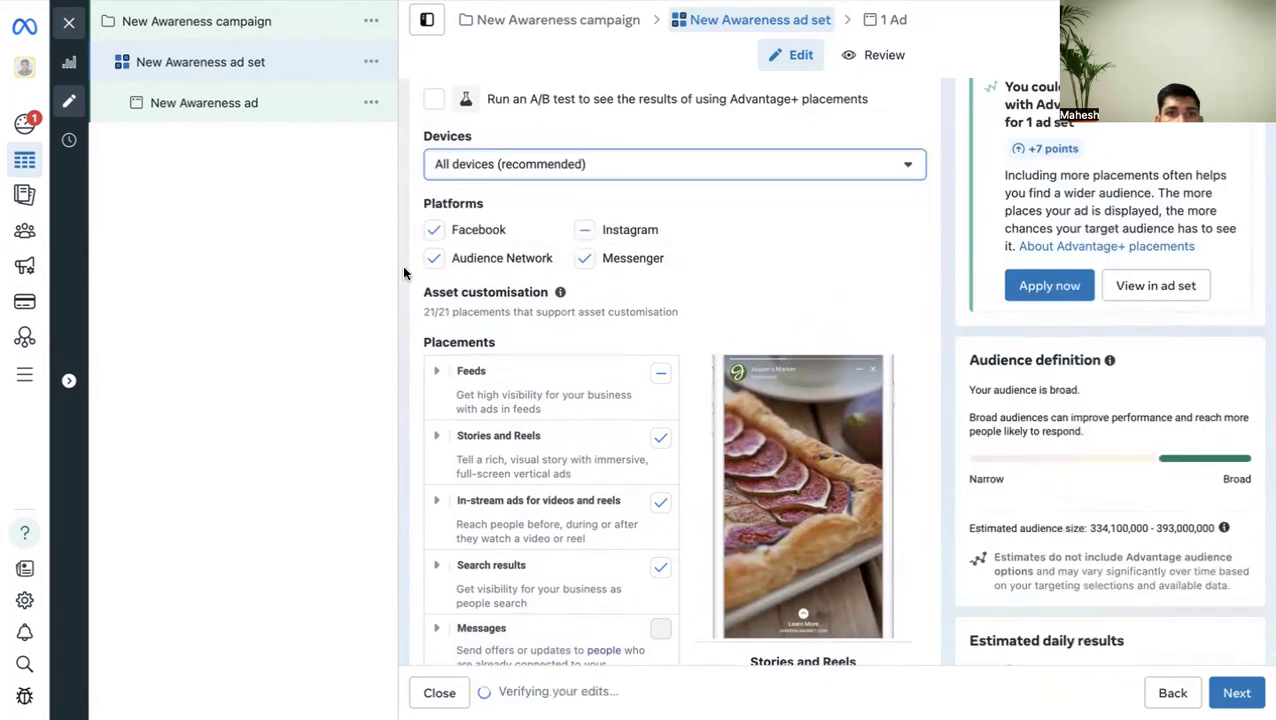
Review the placement groups and reveal the additional options for the manual placements.
scroll(600, 341, "down", 5)
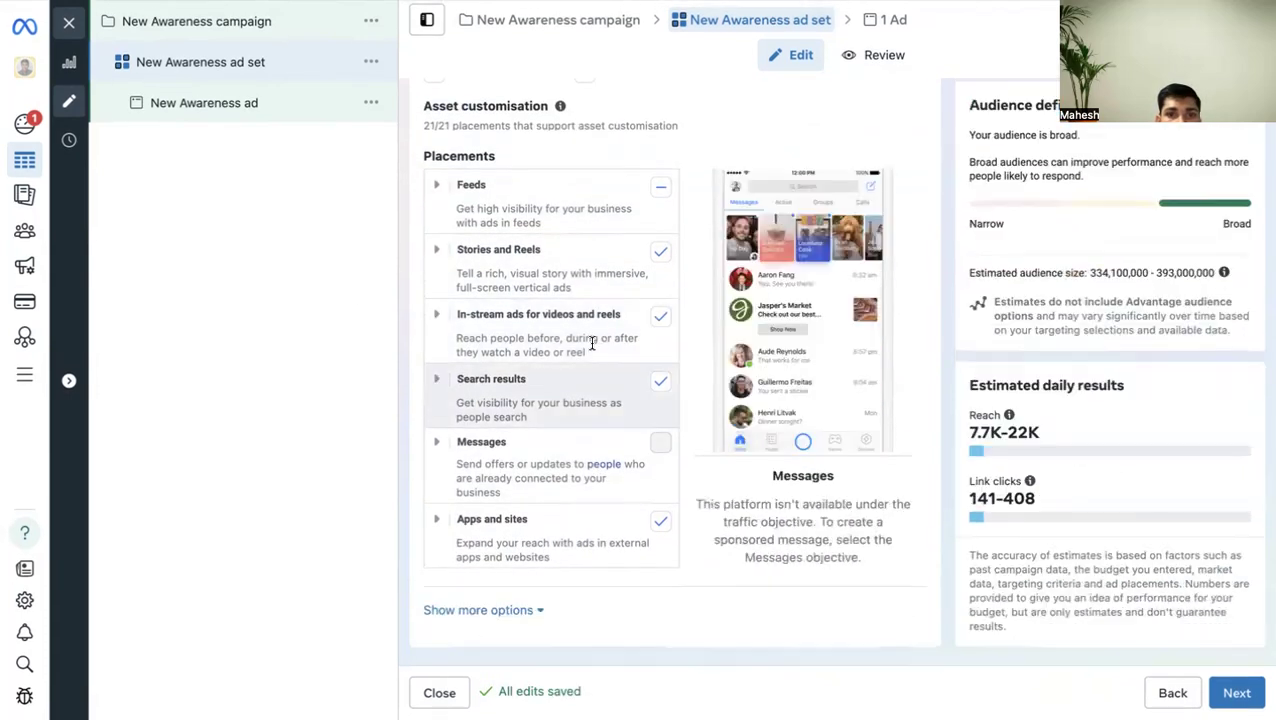
scroll(710, 500, "up", 1)
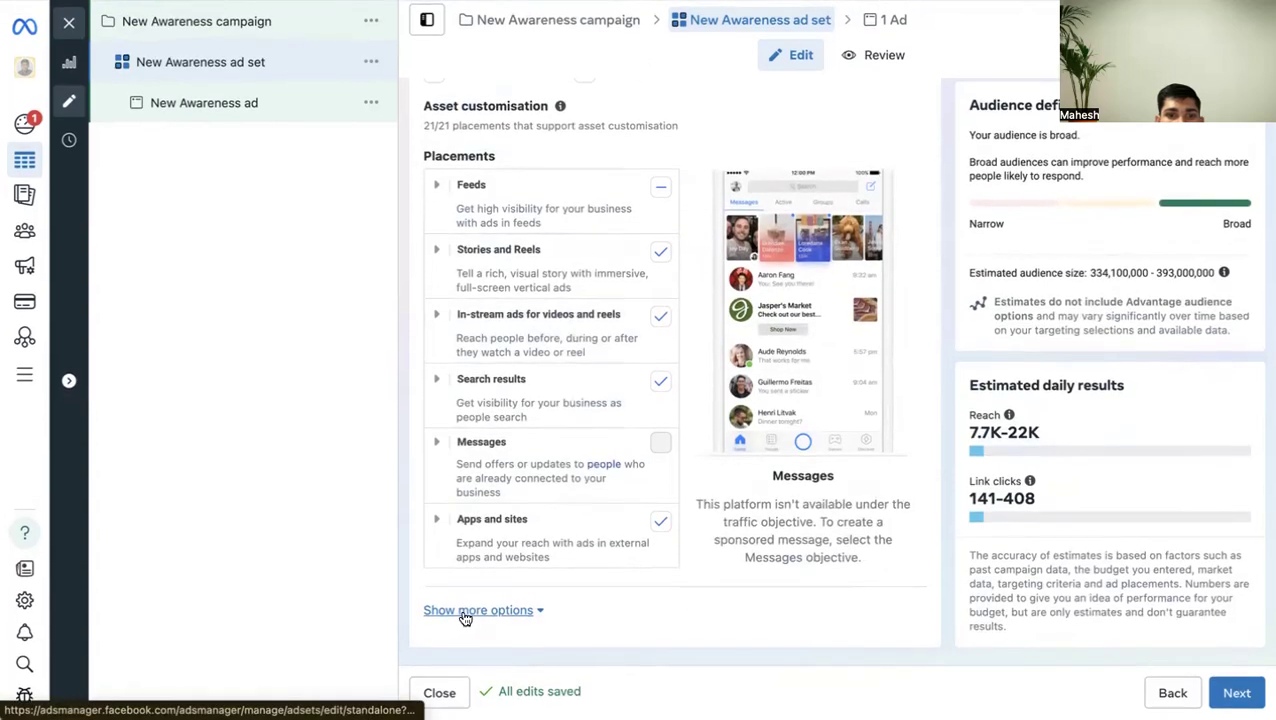
left_click(500, 610)
scroll(702, 570, "down", 5)
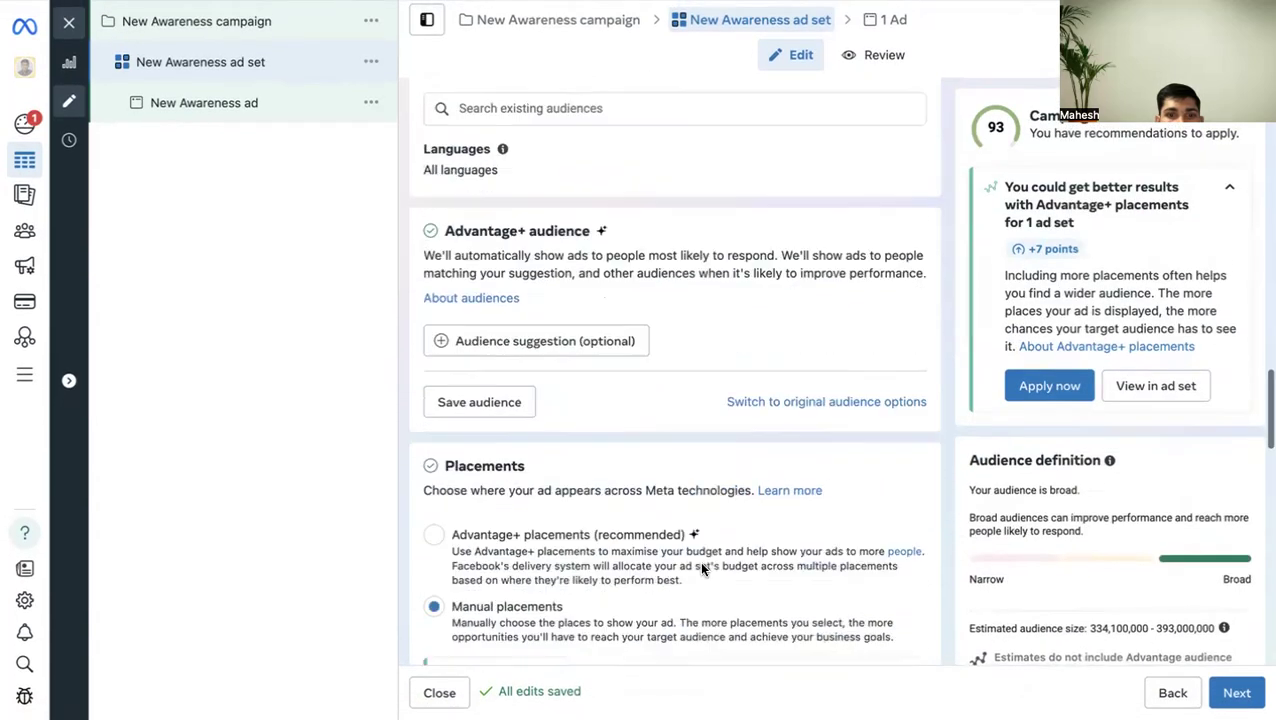
Look at the mobile device and operating system choices, and hide and reveal the additional placement options.
scroll(702, 570, "down", 8)
scroll(712, 216, "up", 2)
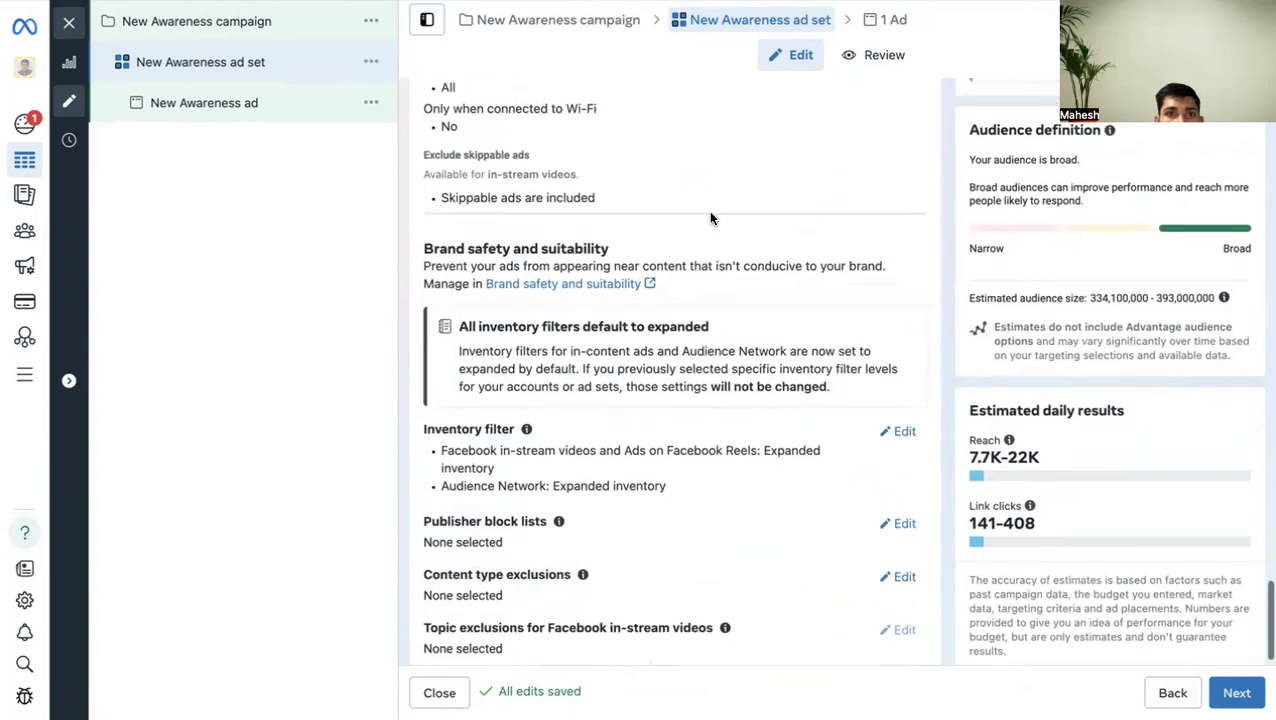
left_click(910, 245)
right_click(648, 272)
left_click(464, 274)
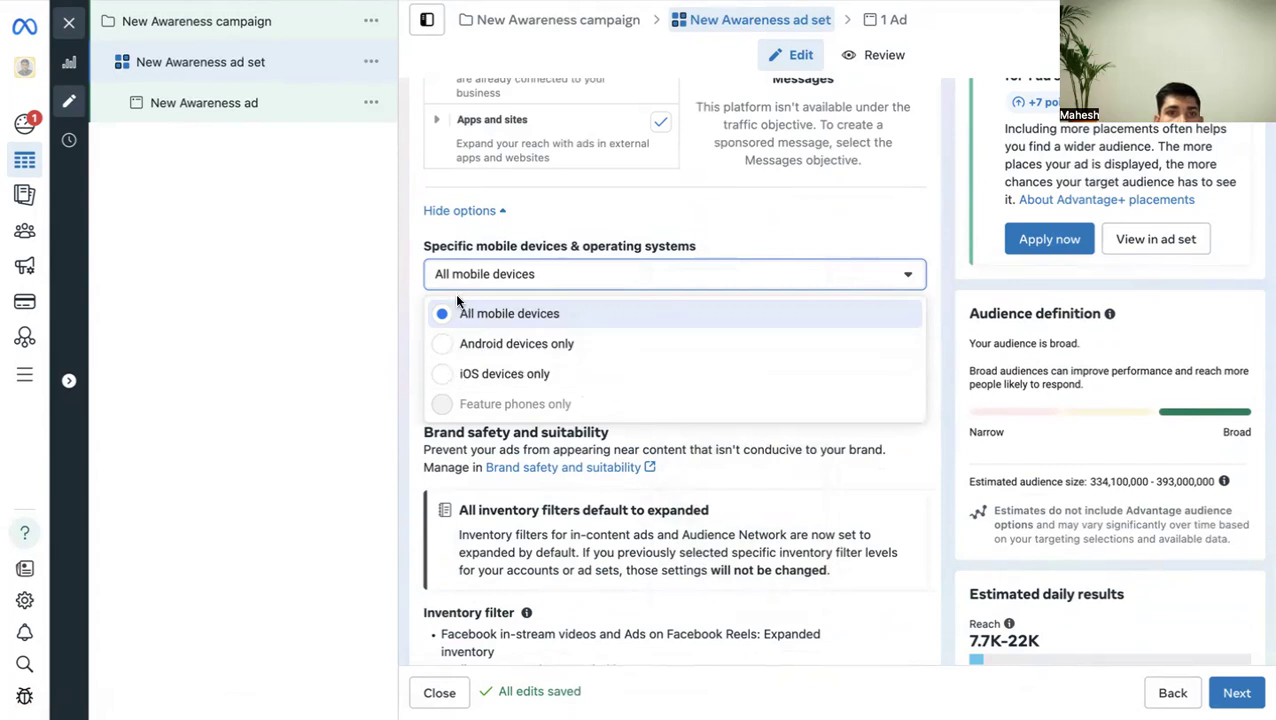
left_click(458, 210)
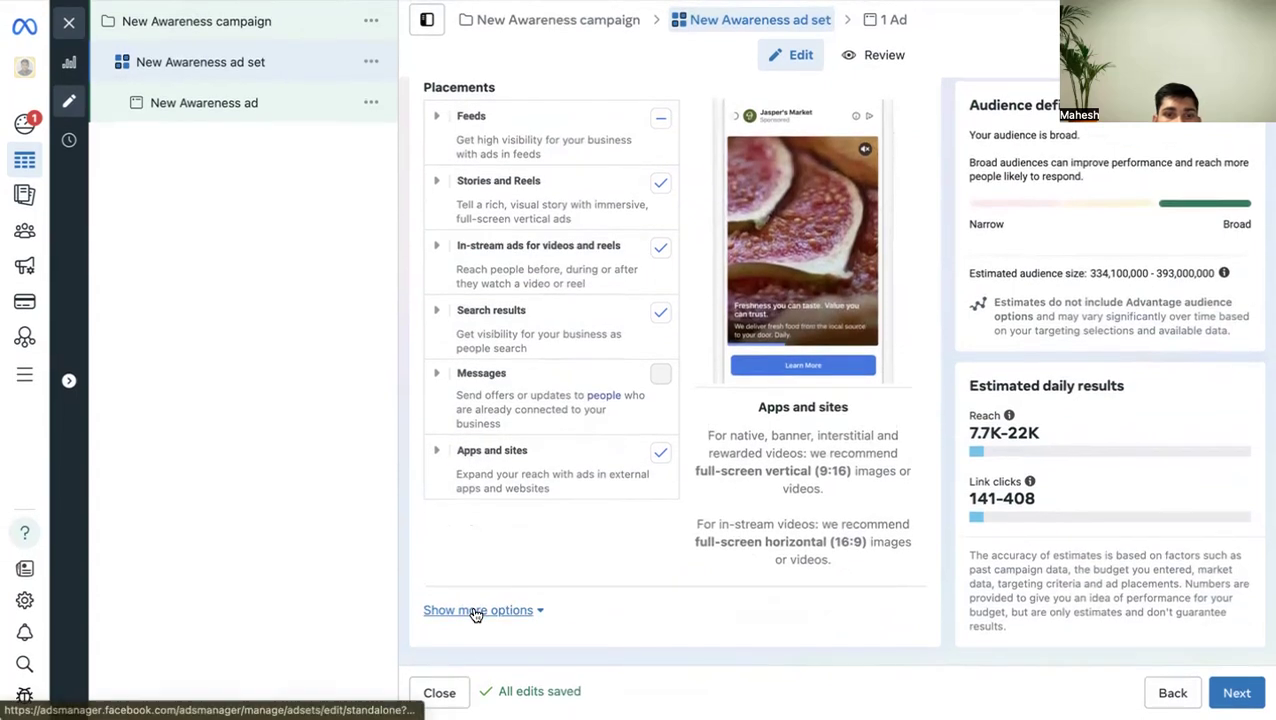
left_click(474, 612)
scroll(656, 337, "down", 5)
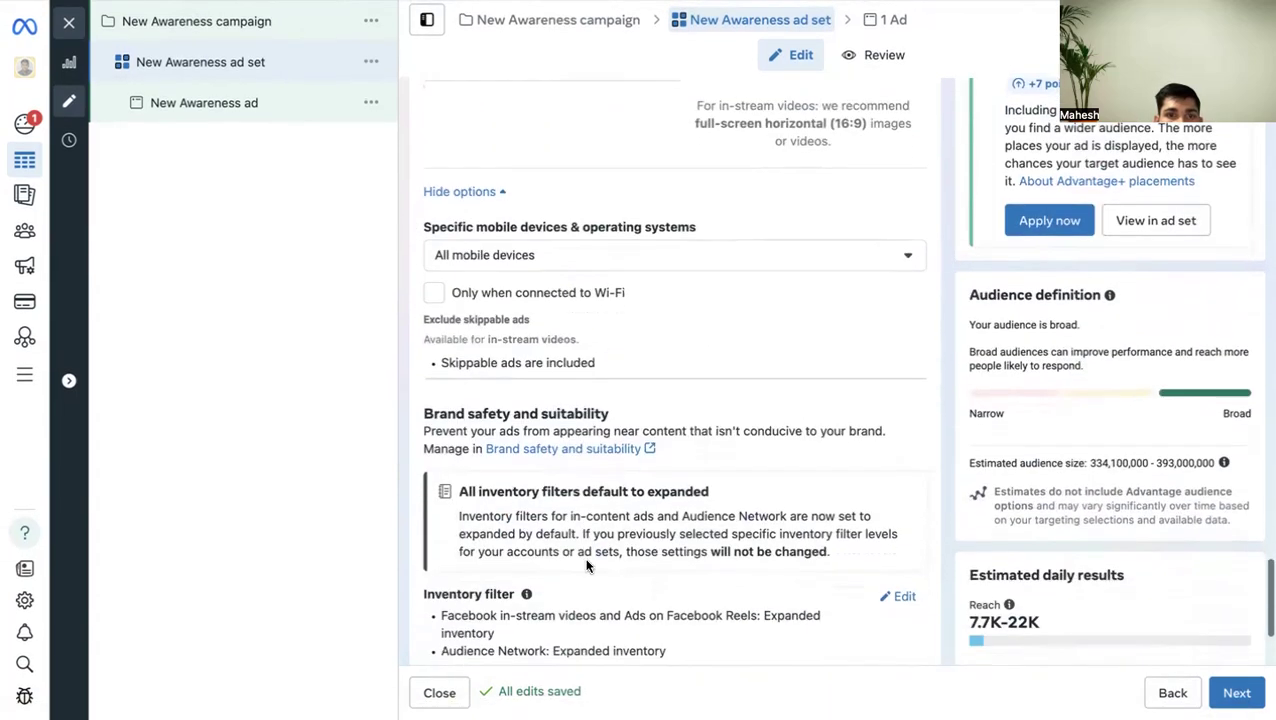
Restrict the specific mobile devices and operating systems to iOS devices only.
scroll(656, 337, "up", 2)
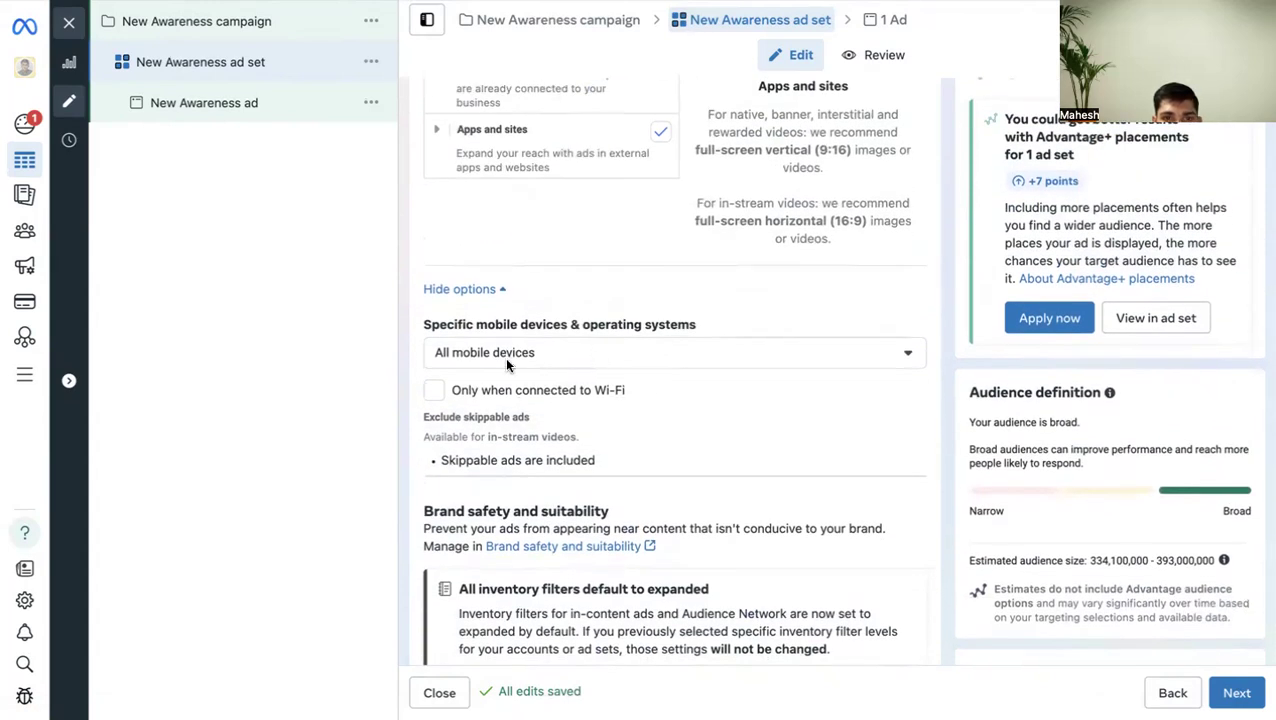
scroll(690, 370, "down", 3)
scroll(693, 374, "up", 2)
left_click(532, 327)
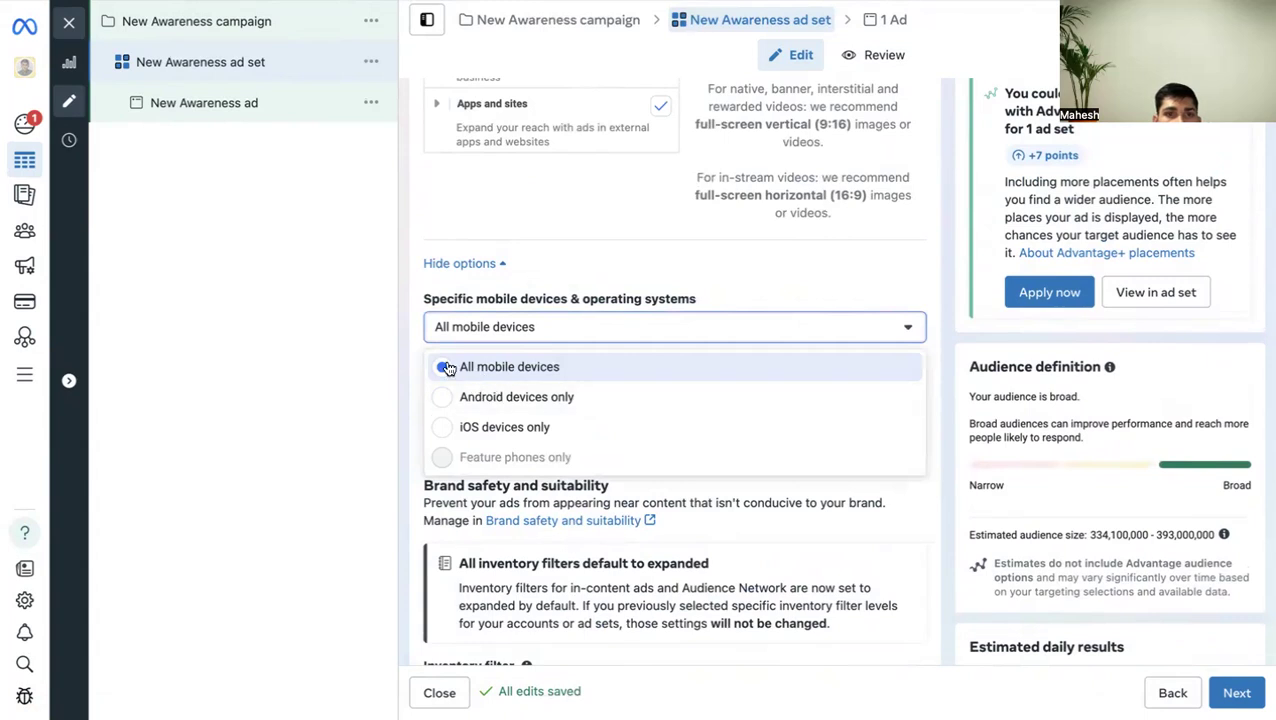
left_click(555, 368)
left_click(479, 326)
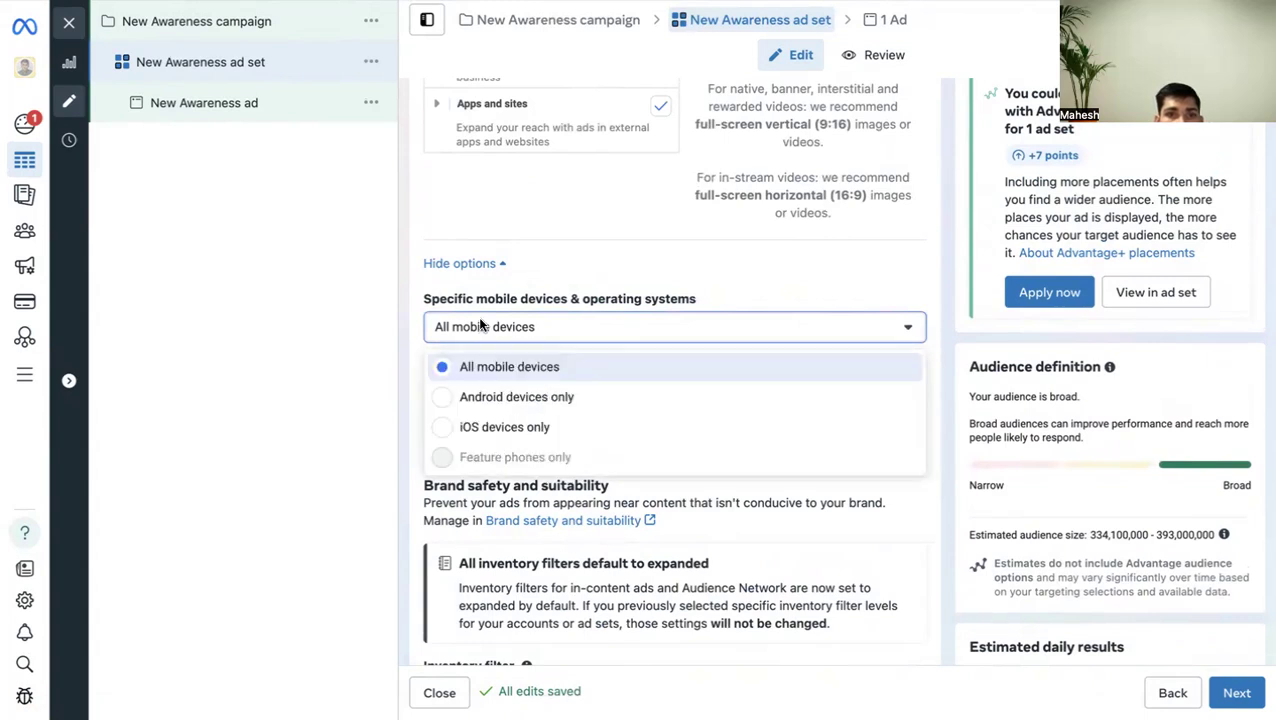
left_click(439, 428)
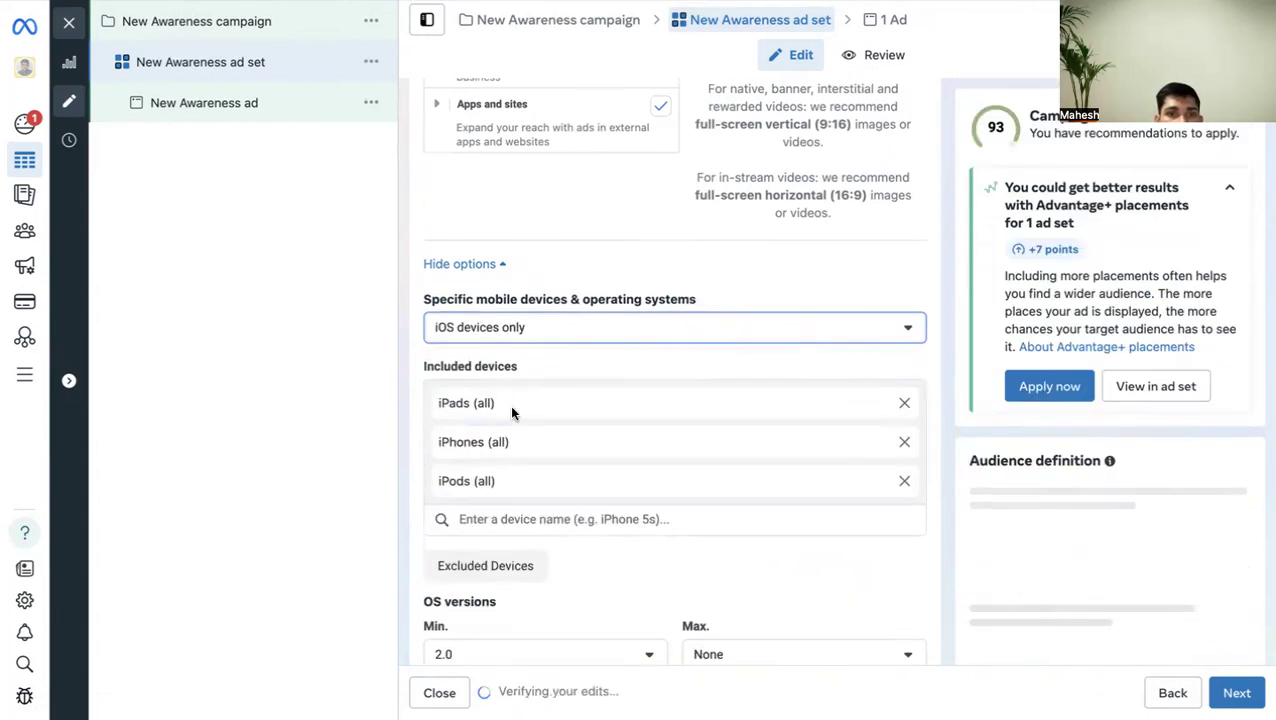
left_click(478, 328)
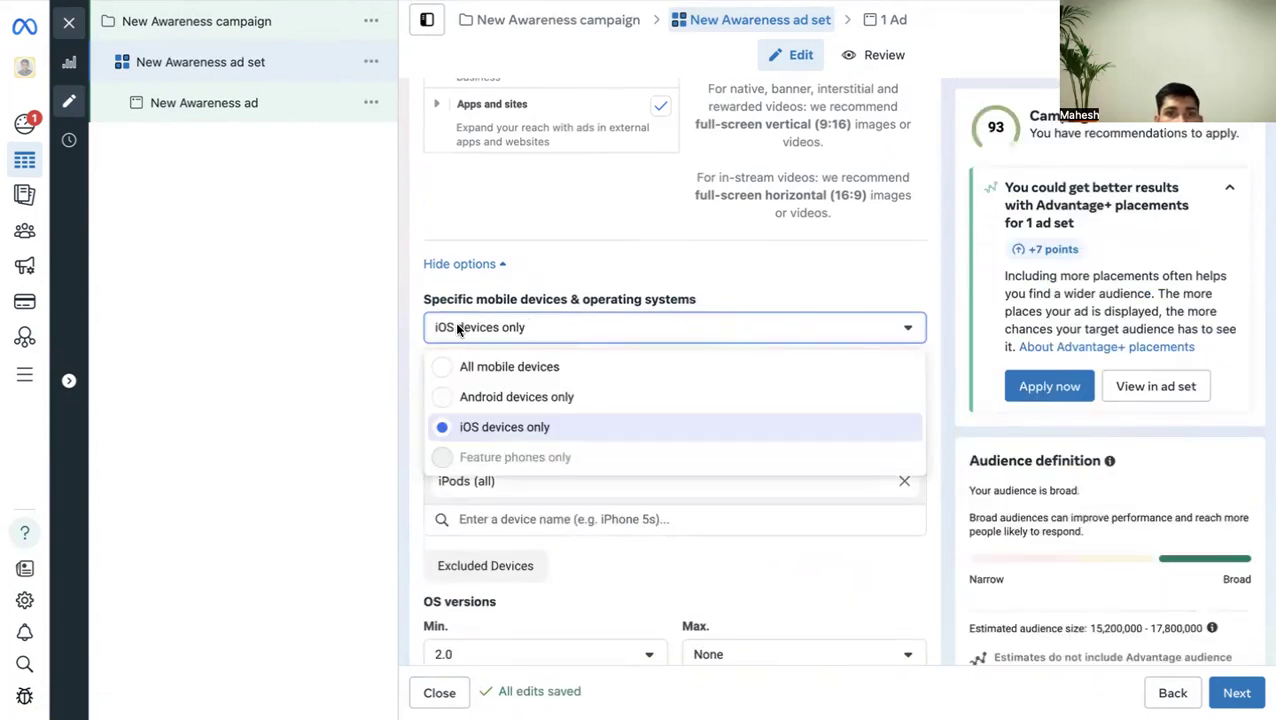
left_click(484, 428)
Review the included iOS devices and browse the available minimum OS versions.
scroll(575, 364, "down", 3)
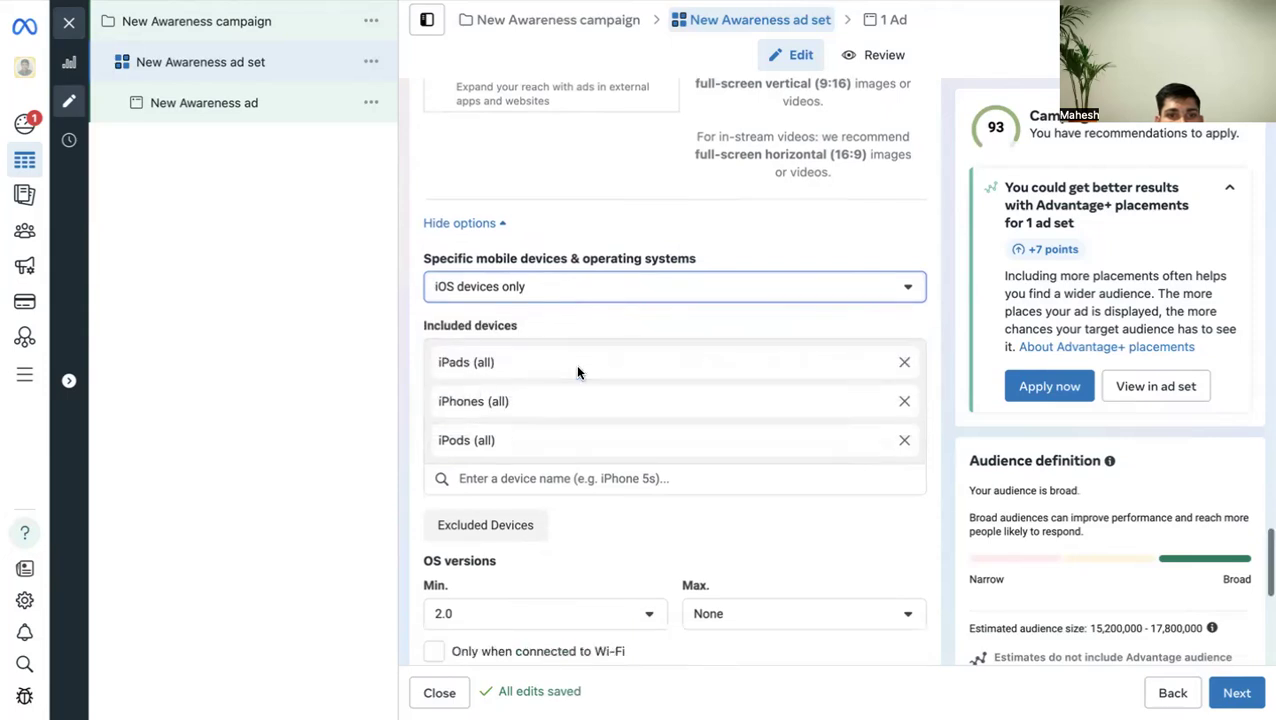
scroll(575, 428, "down", 2)
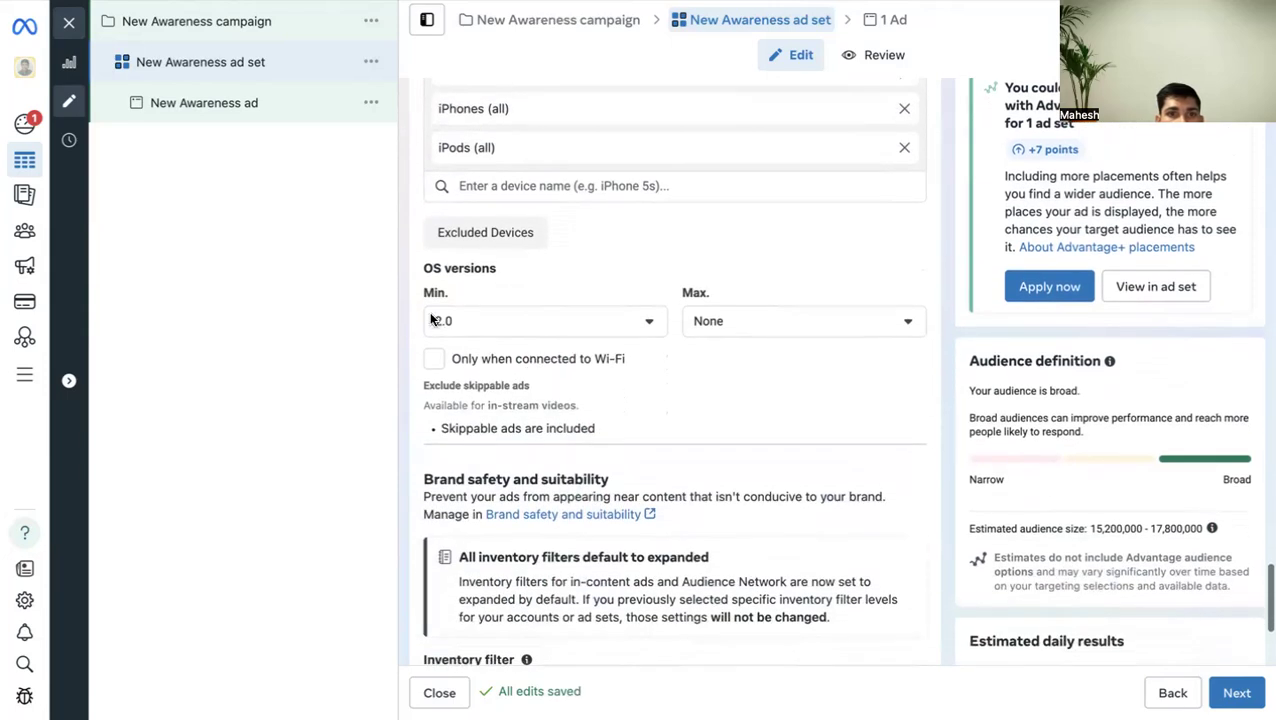
left_click(486, 320)
scroll(498, 480, "down", 10)
scroll(500, 480, "down", 12)
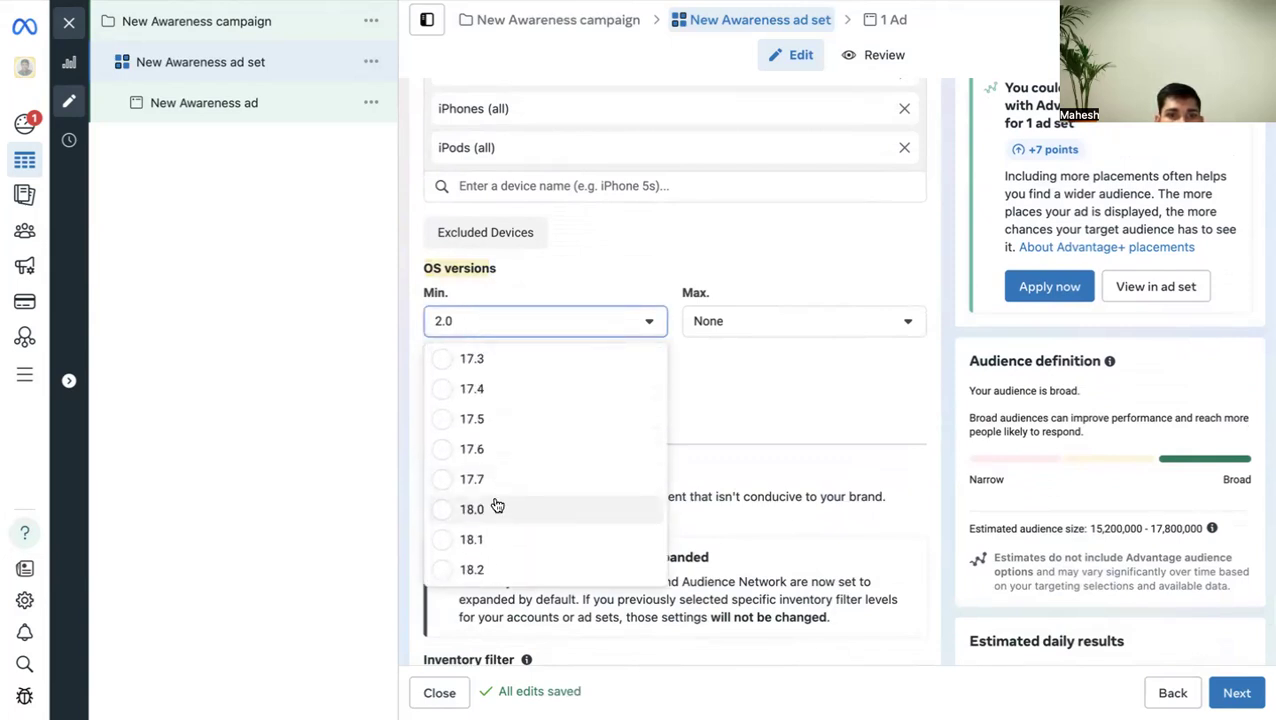
scroll(505, 490, "up", 20)
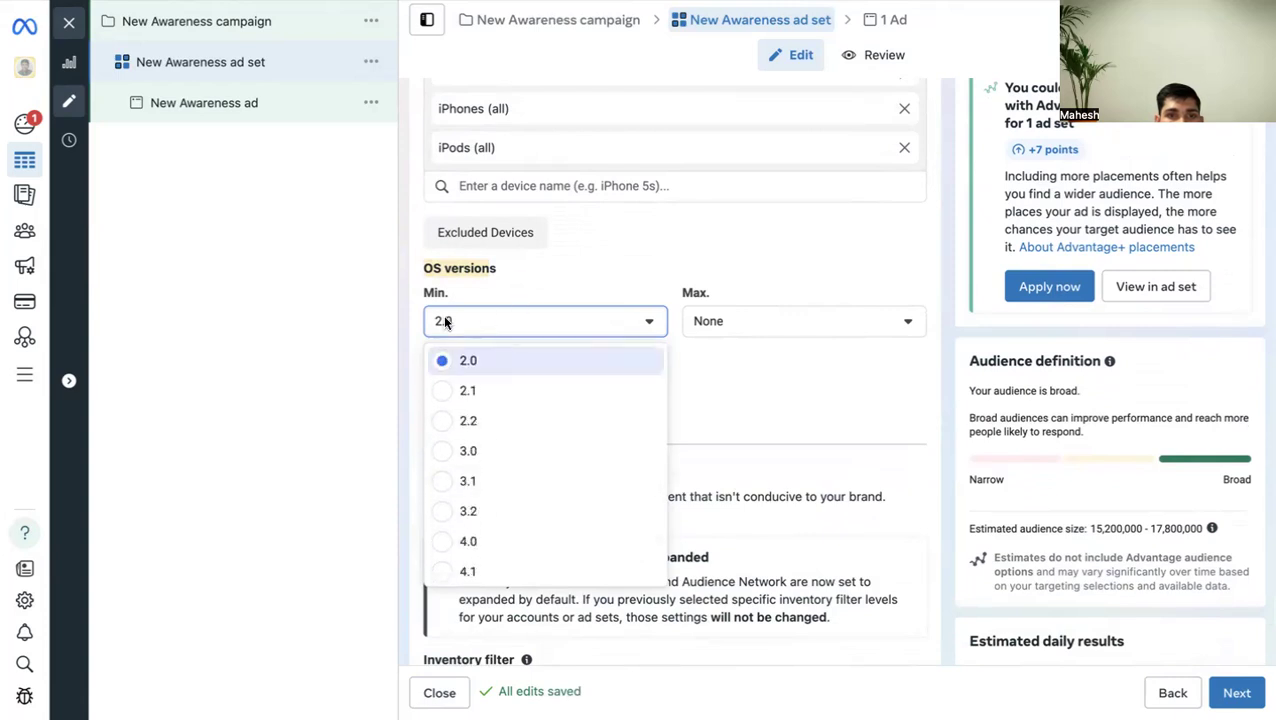
left_click(490, 316)
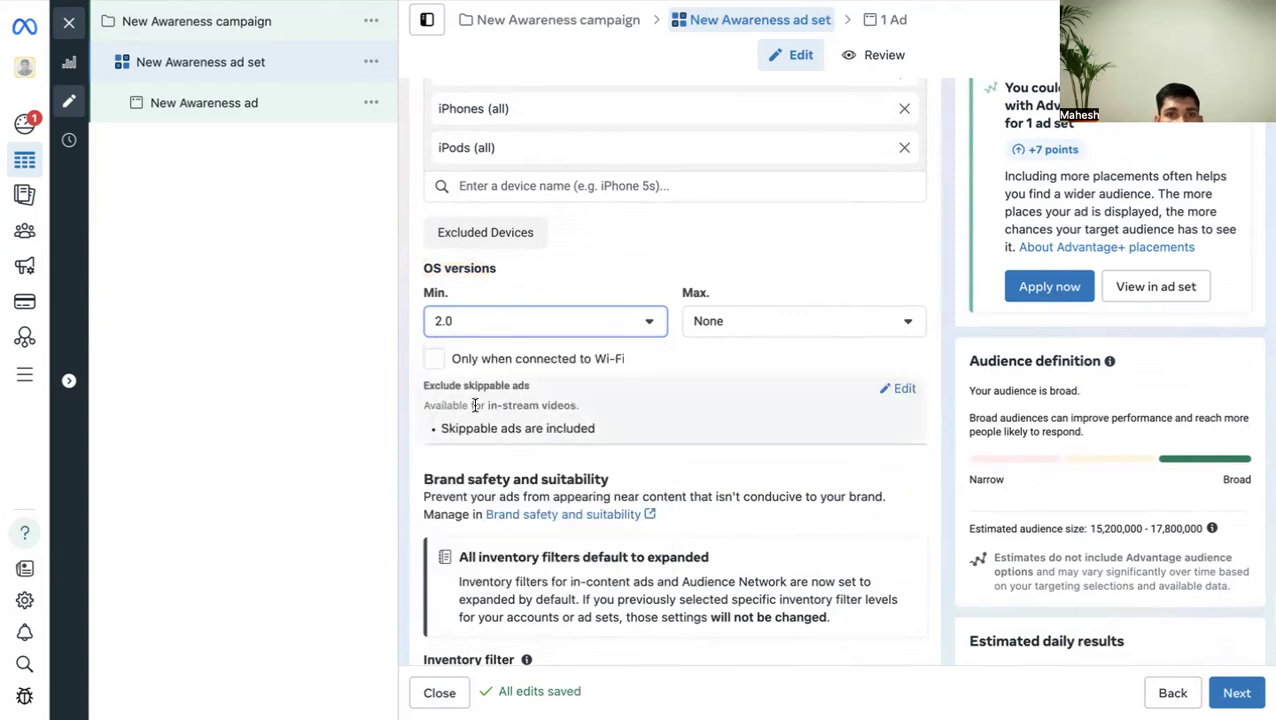
Set the minimum iOS version for the targeted devices to 9.1.
left_click(479, 323)
scroll(490, 448, "down", 3)
scroll(435, 490, "down", 3)
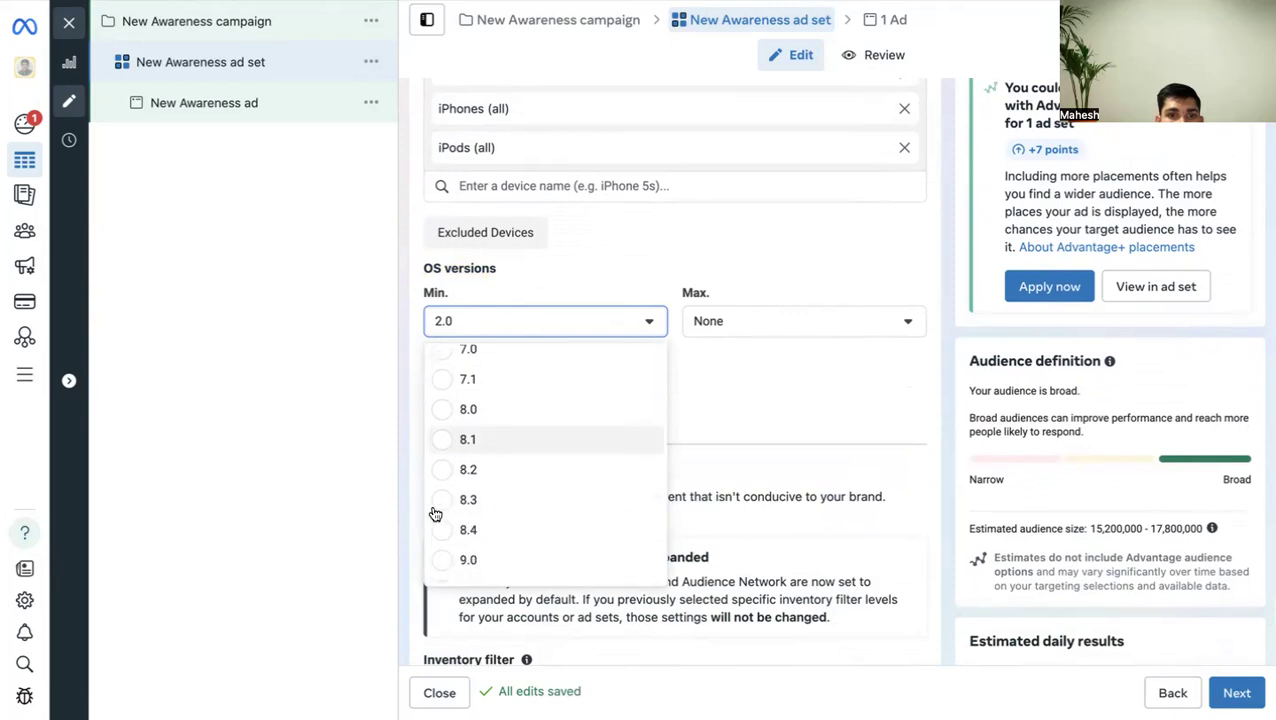
left_click(444, 450)
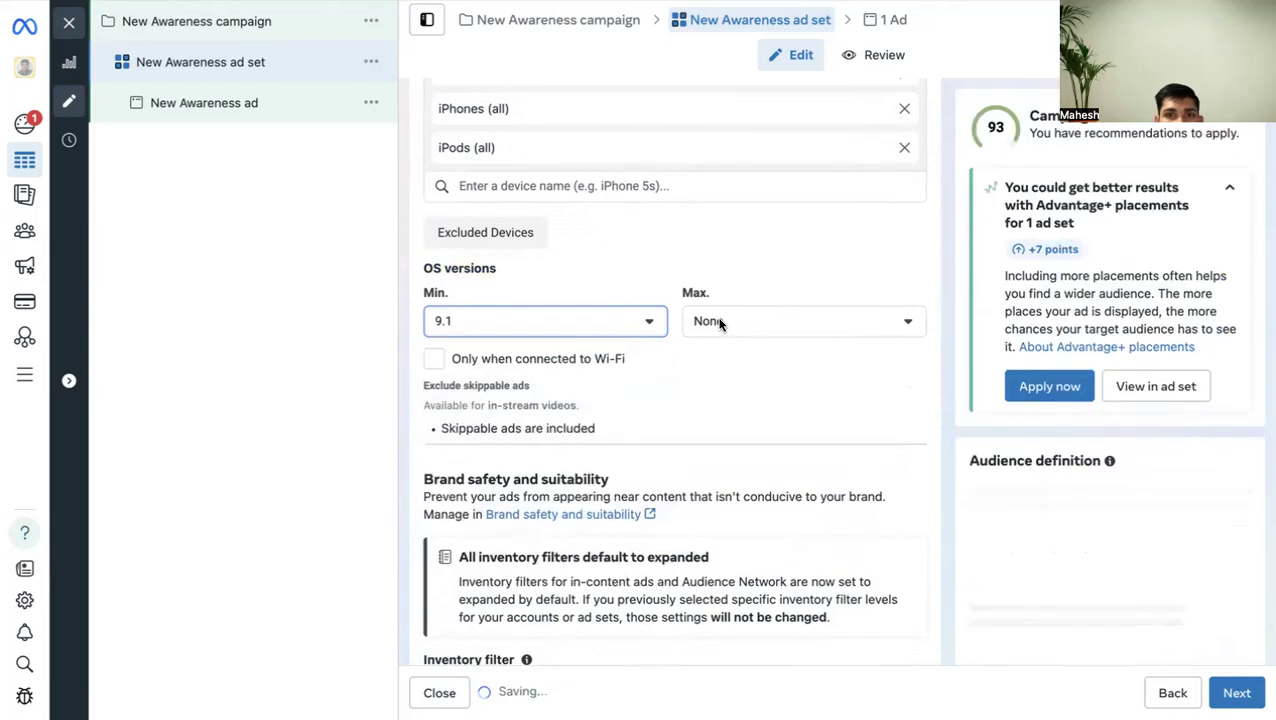
Browse the available maximum iOS versions without choosing one.
left_click(720, 322)
scroll(738, 446, "down", 10)
scroll(741, 455, "down", 15)
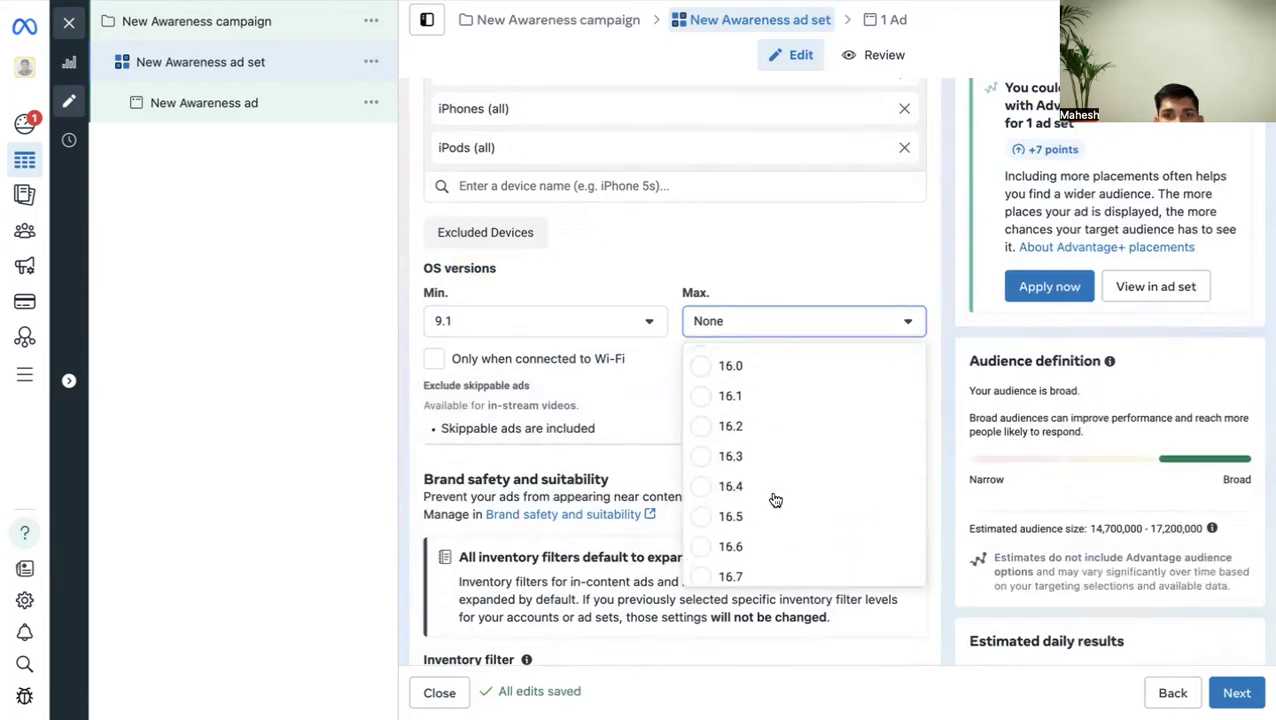
left_click(609, 282)
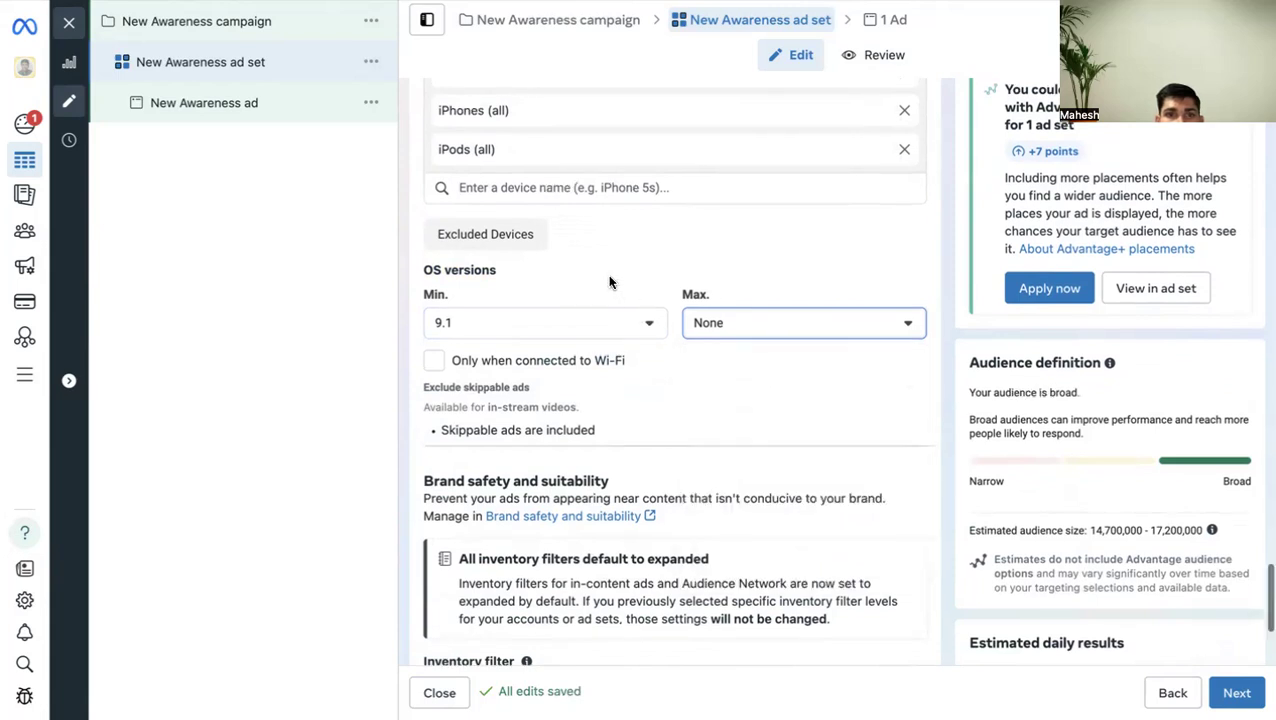
Switch the specific mobile devices to Android devices only and review the device and OS version settings.
scroll(609, 300, "up", 3)
scroll(611, 347, "up", 1)
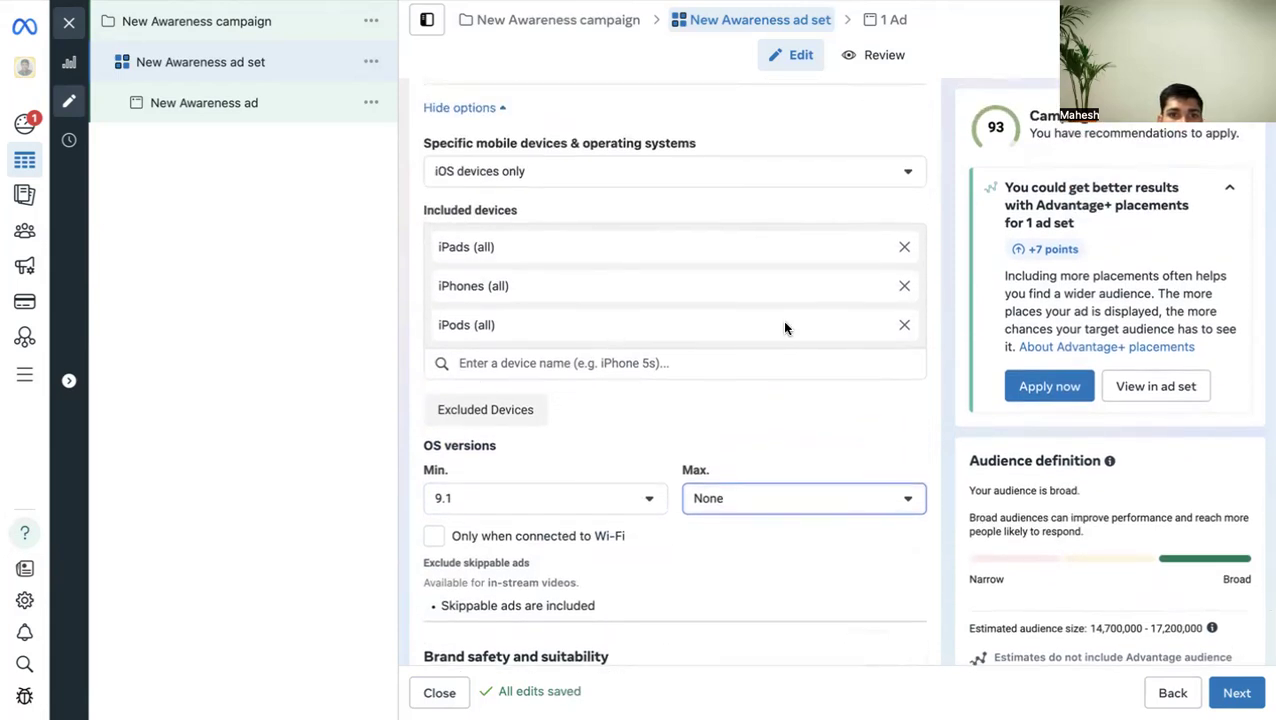
left_click(559, 168)
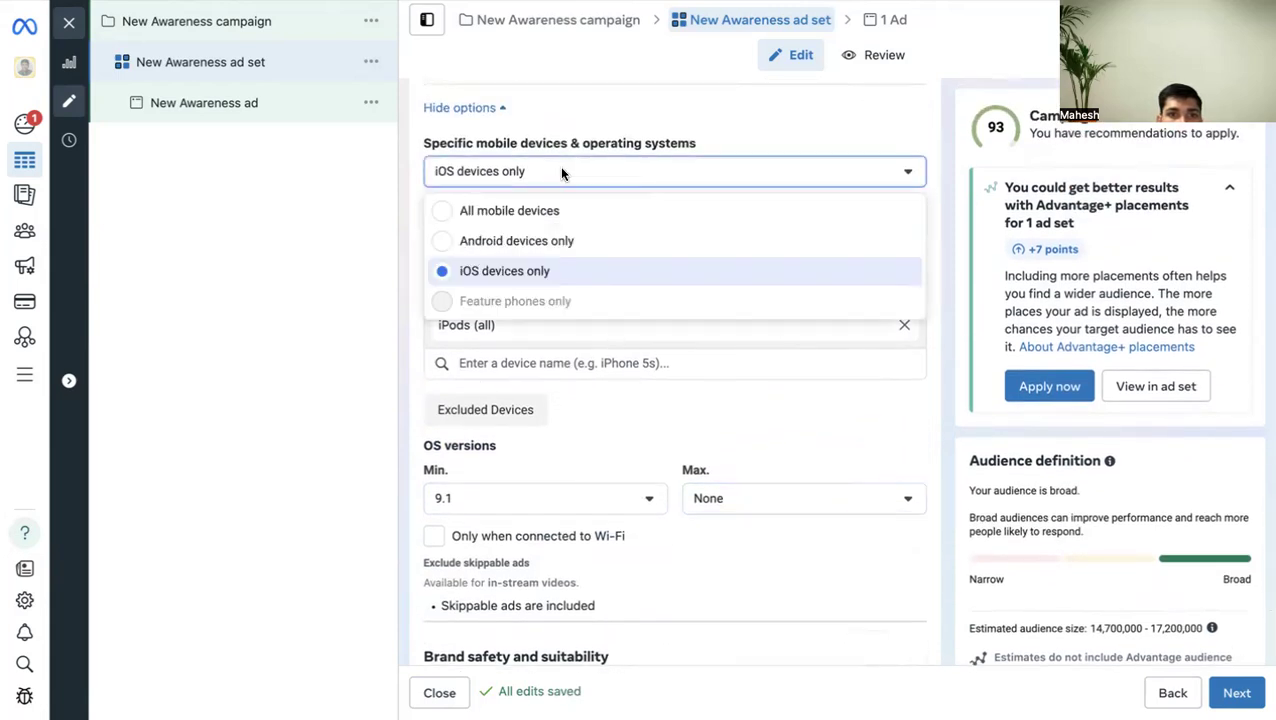
left_click(440, 243)
scroll(640, 320, "down", 1)
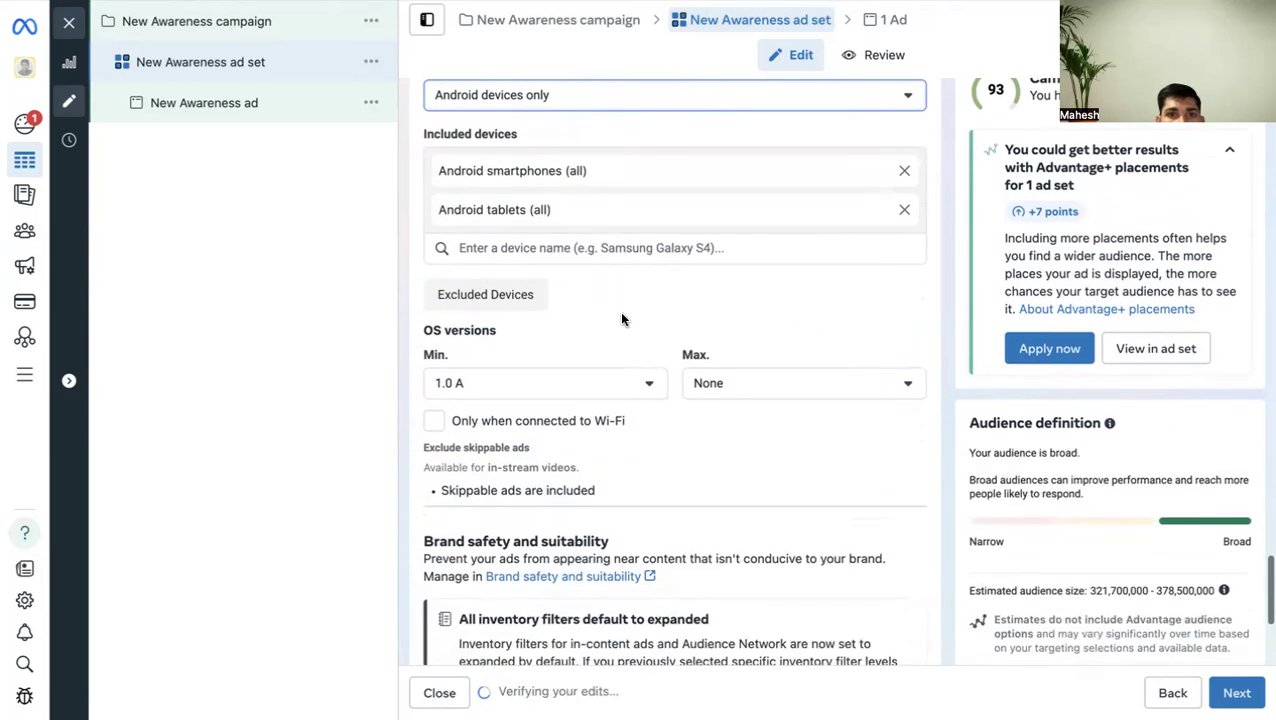
scroll(662, 291, "down", 1)
Search the included Android devices for "sam", look through the Samsung models, and clear the search.
left_click(494, 196)
type("sam")
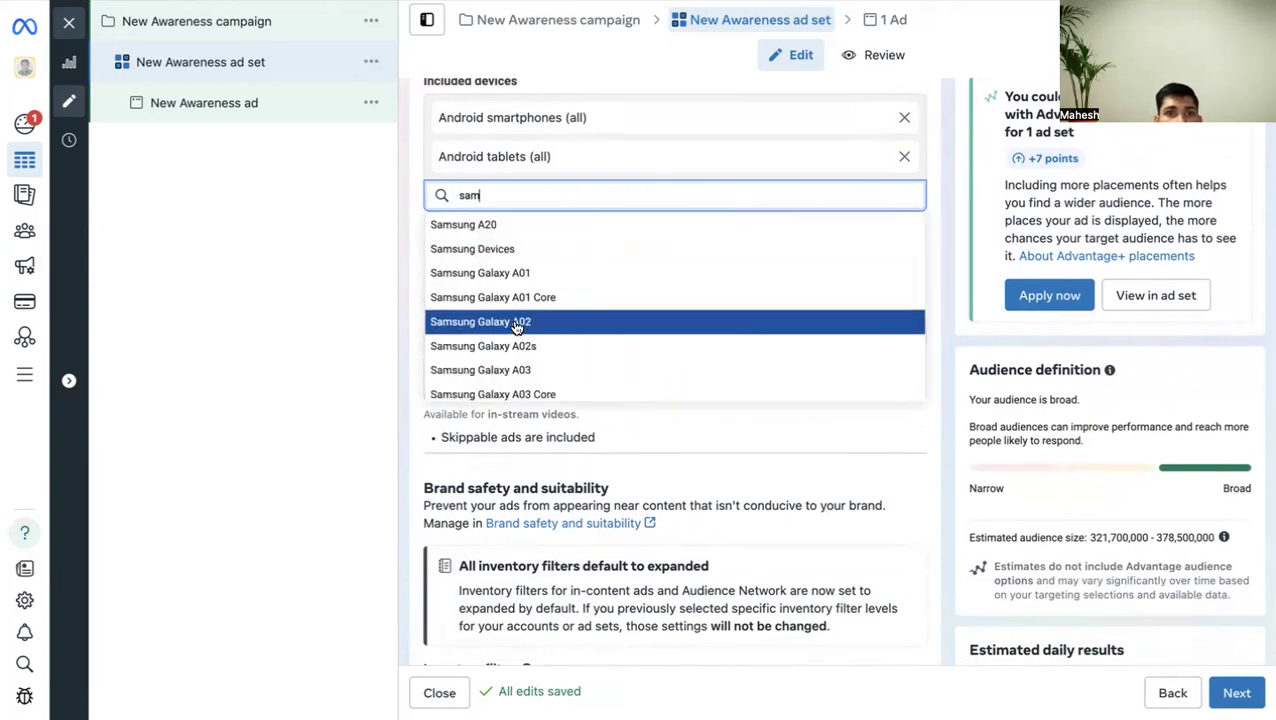
scroll(518, 325, "down", 2)
scroll(518, 325, "up", 2)
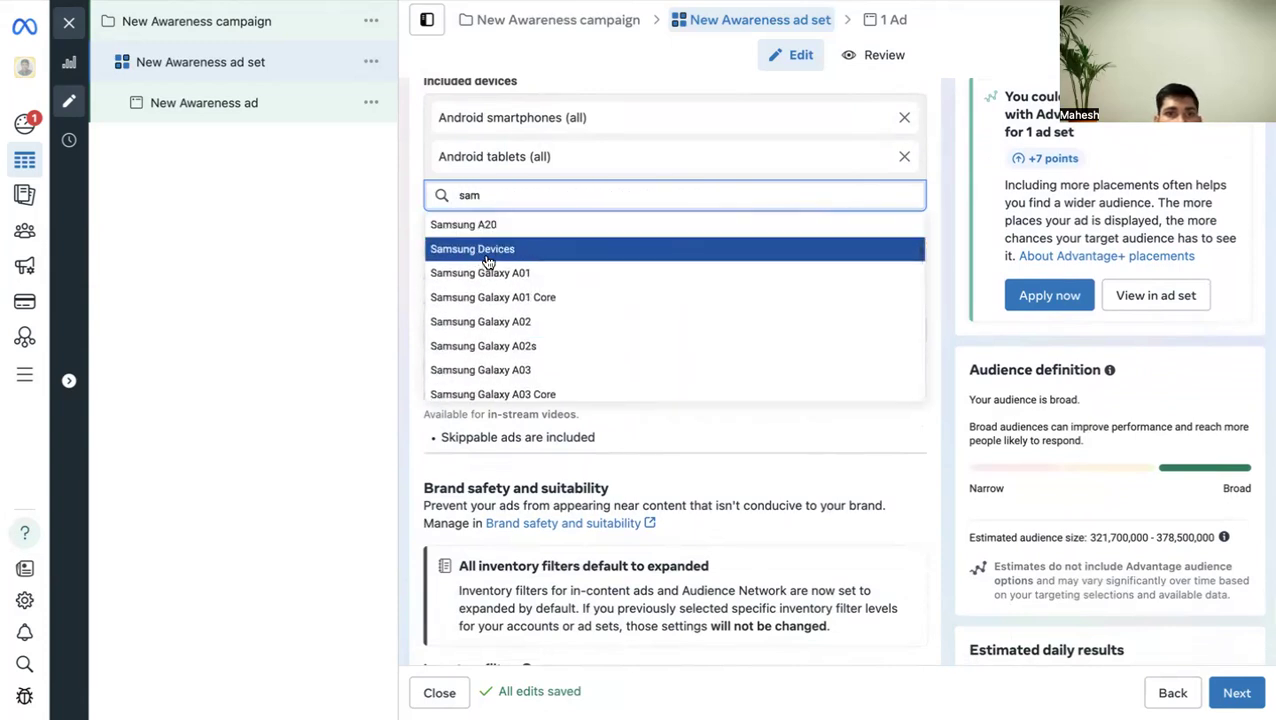
scroll(521, 336, "down", 2)
scroll(522, 336, "up", 2)
scroll(504, 194, "up", 1)
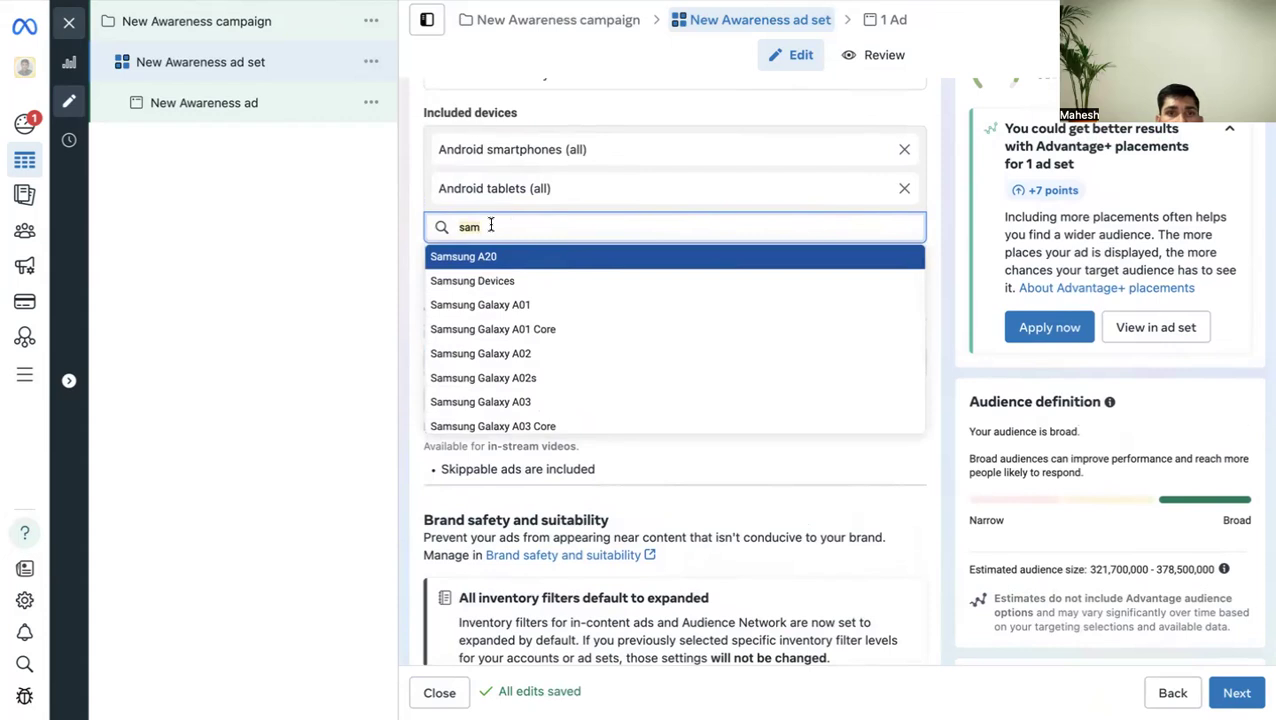
key("BackSpace")
key("BackSpace")
key("BackSpace")
scroll(594, 210, "up", 2)
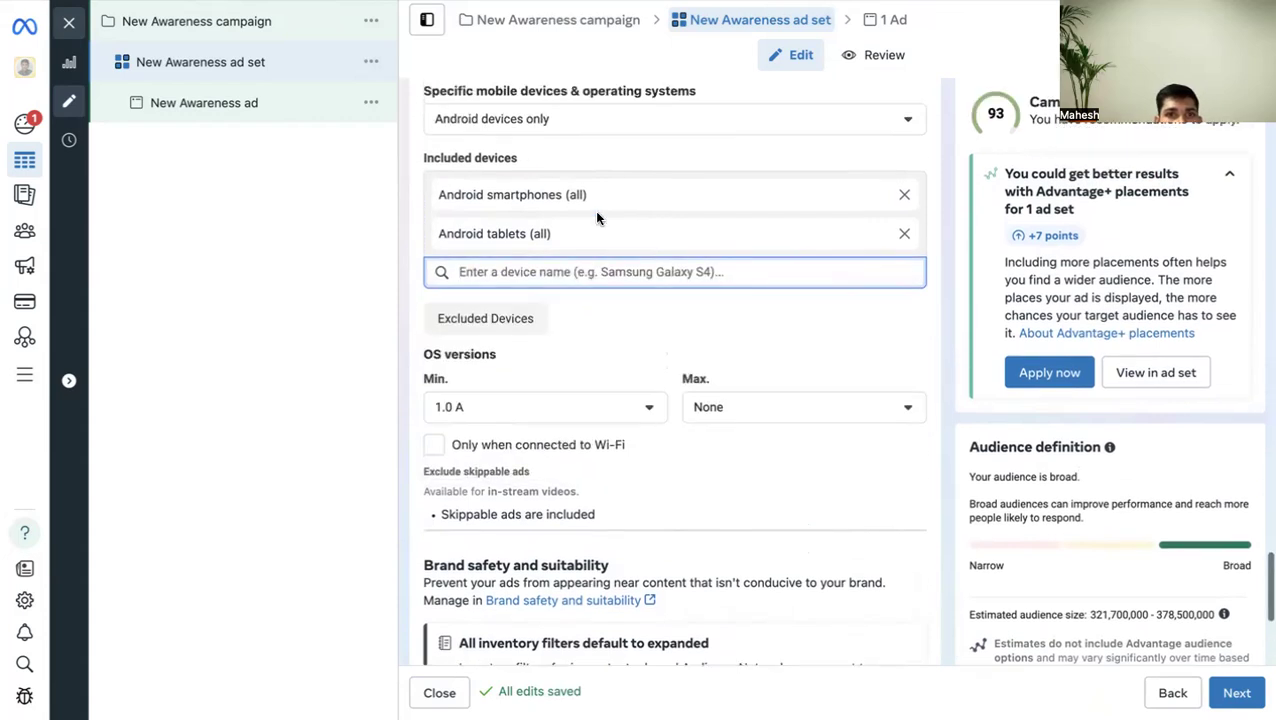
Switch the specific mobile devices to iOS devices only and search the included devices for "ipho".
left_click(460, 170)
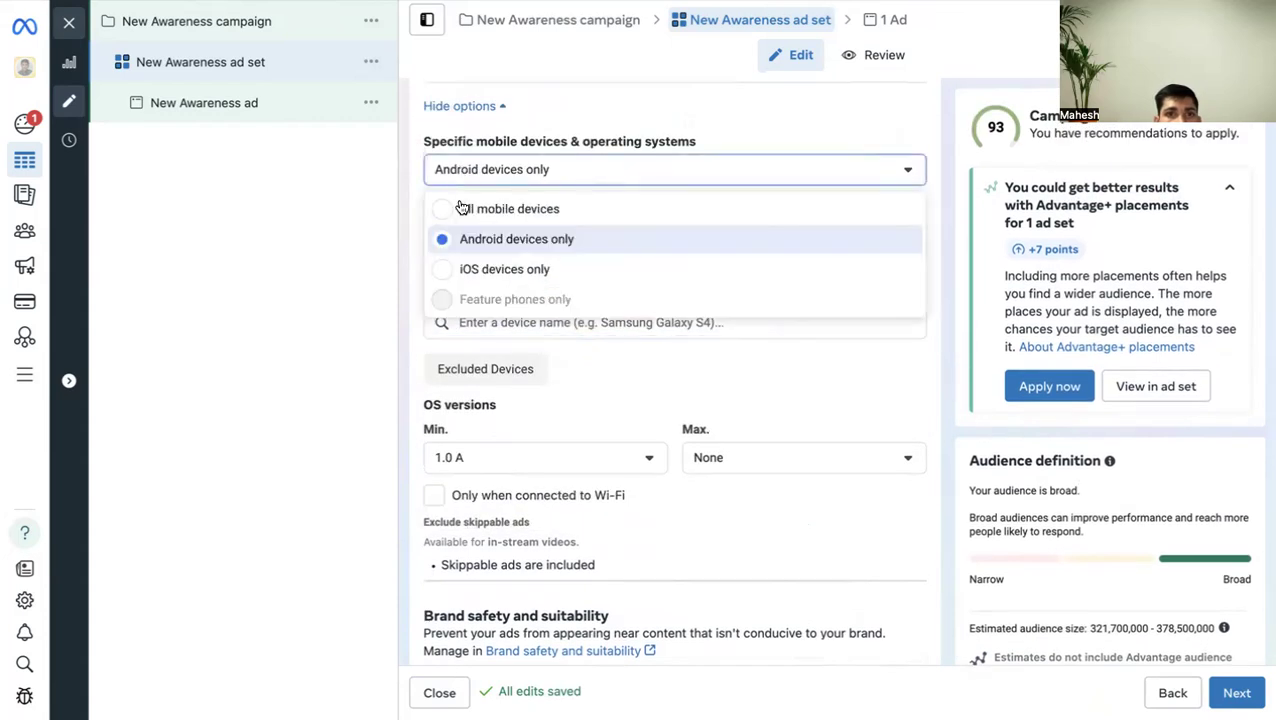
left_click(445, 271)
left_click(510, 360)
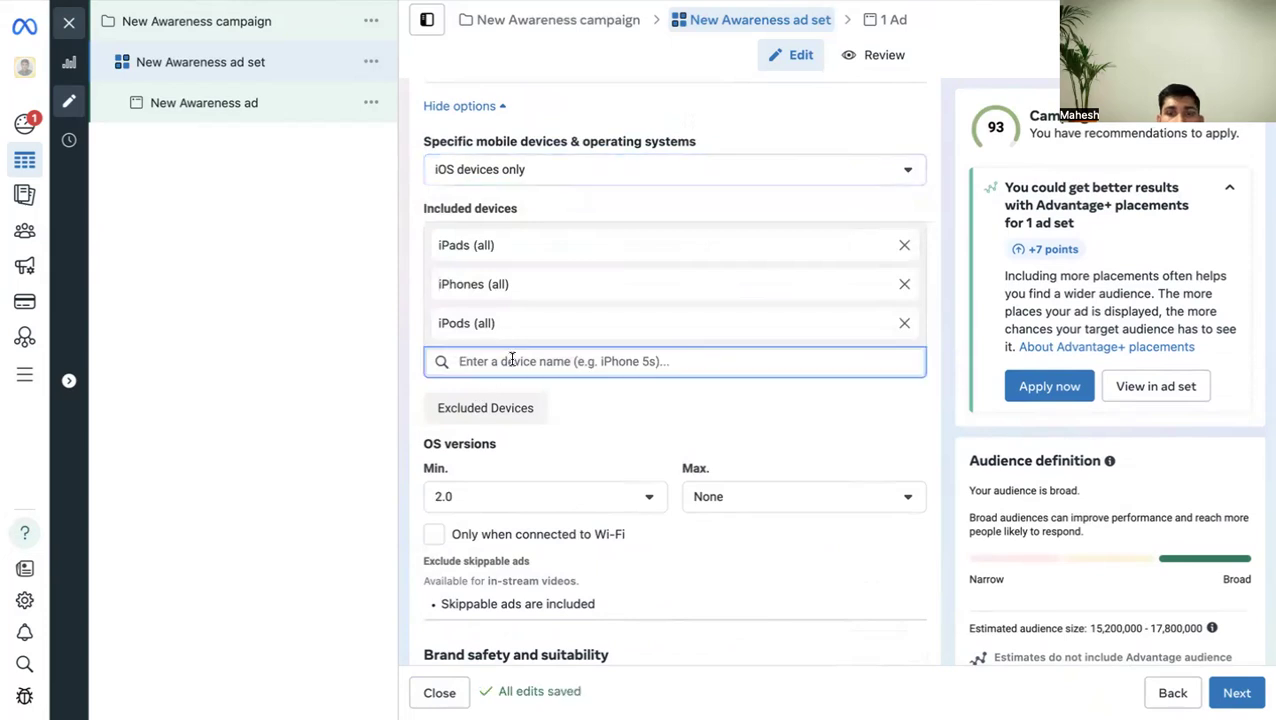
type("ipho")
scroll(518, 530, "down", 1)
scroll(515, 540, "down", 1)
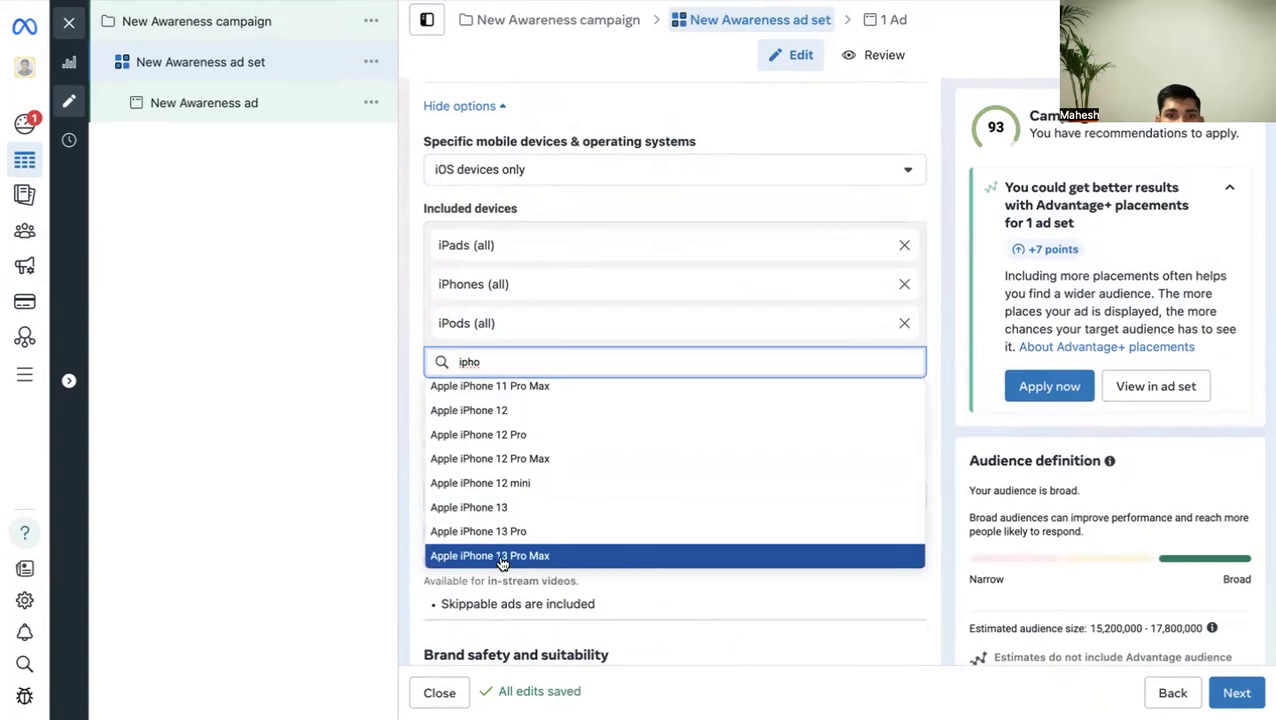
scroll(502, 563, "up", 2)
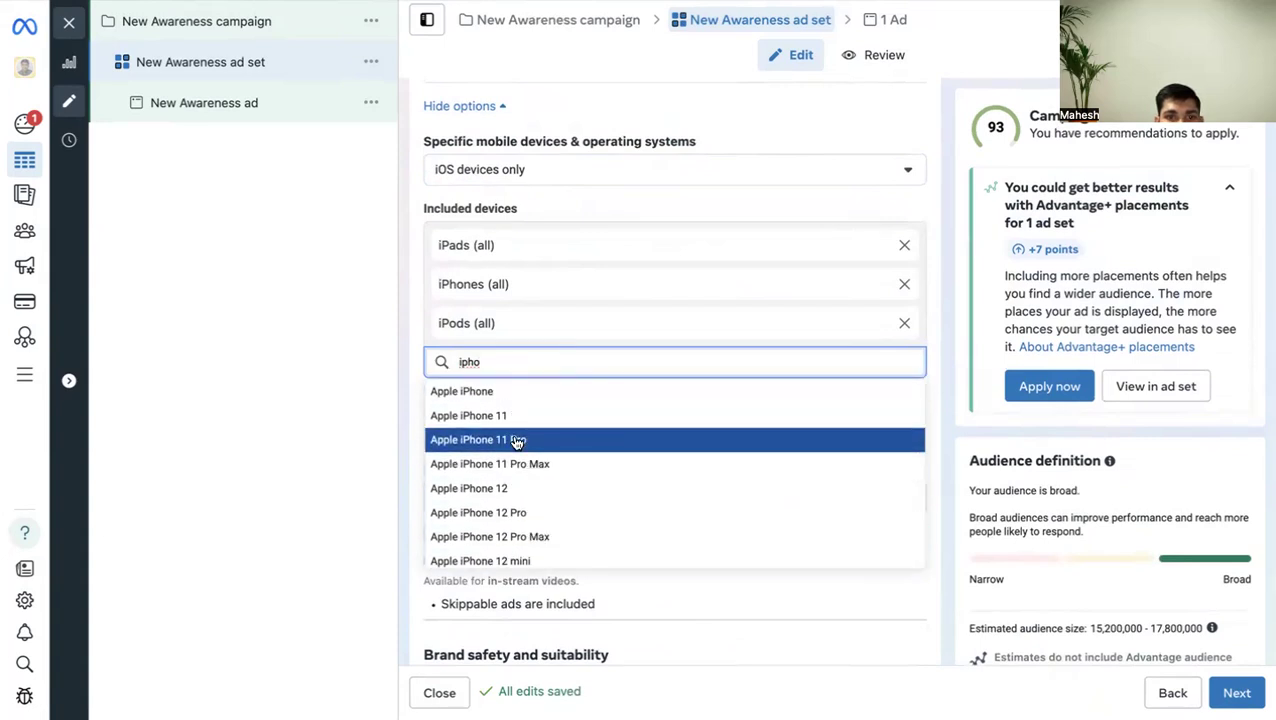
scroll(500, 525, "down", 1)
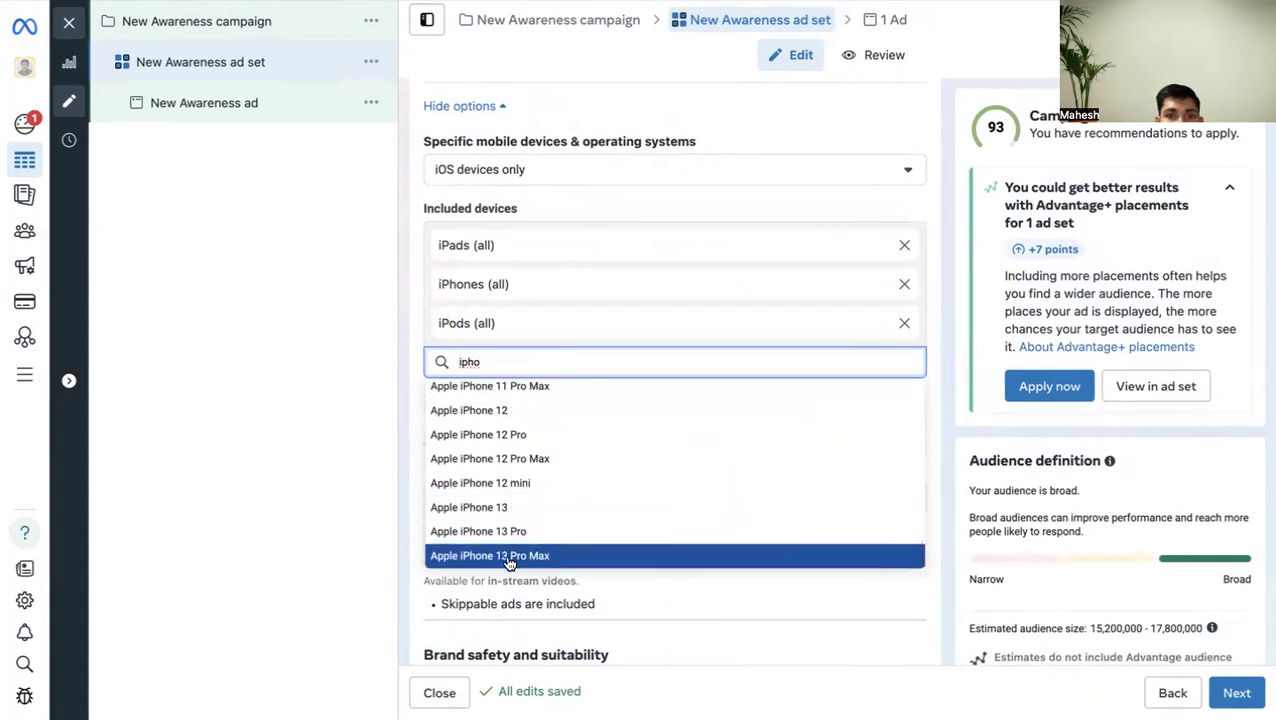
scroll(500, 480, "up", 2)
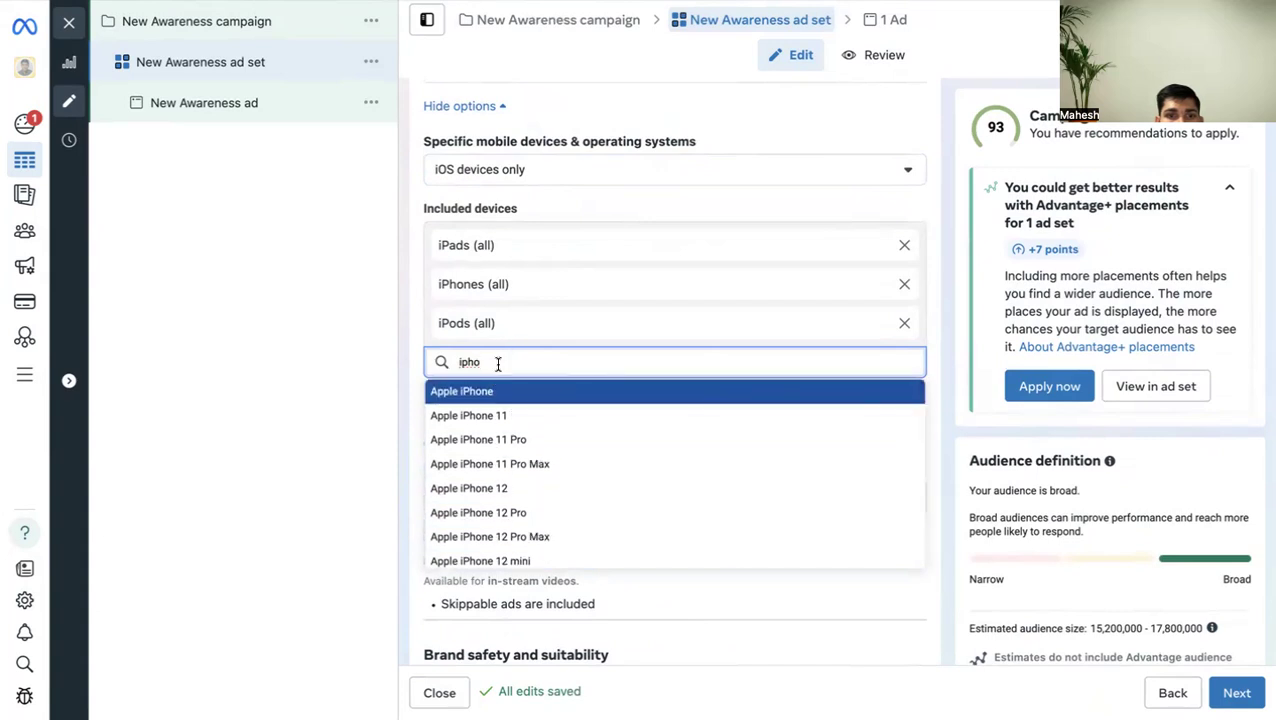
Search the included iOS devices for "App" instead and look through the Apple models.
key("BackSpace")
key("BackSpace")
type("App")
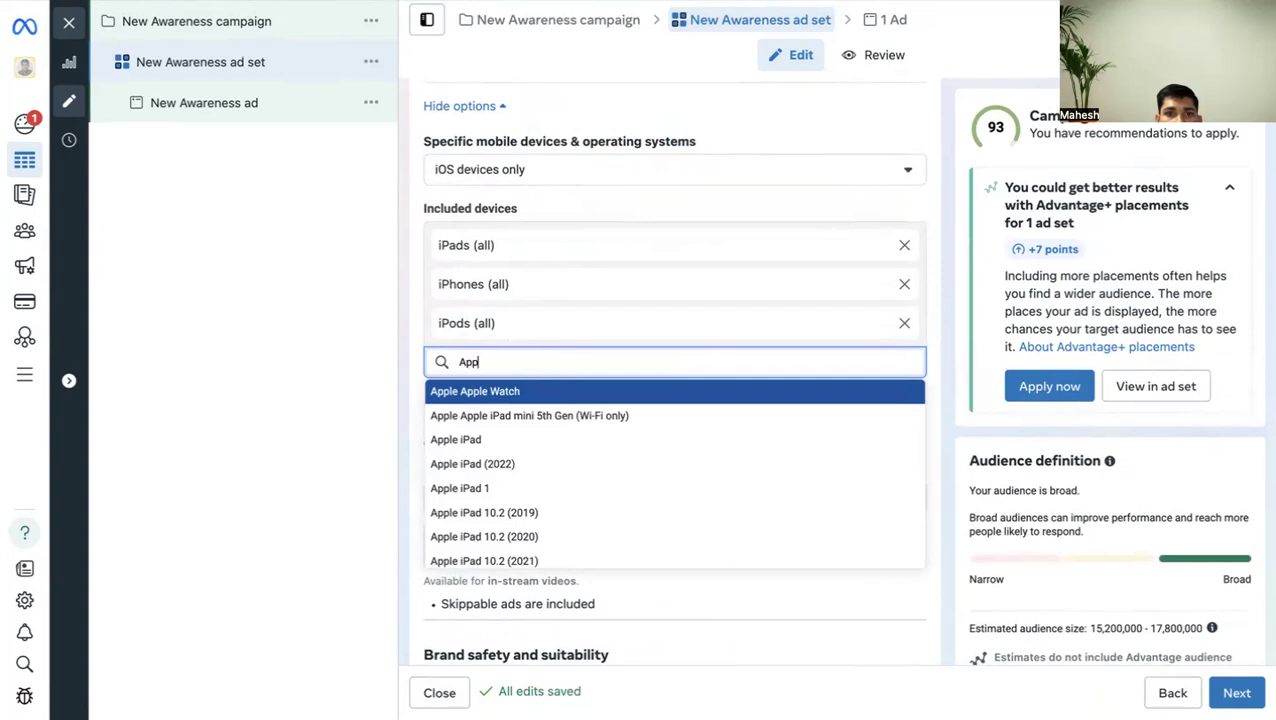
scroll(498, 510, "down", 2)
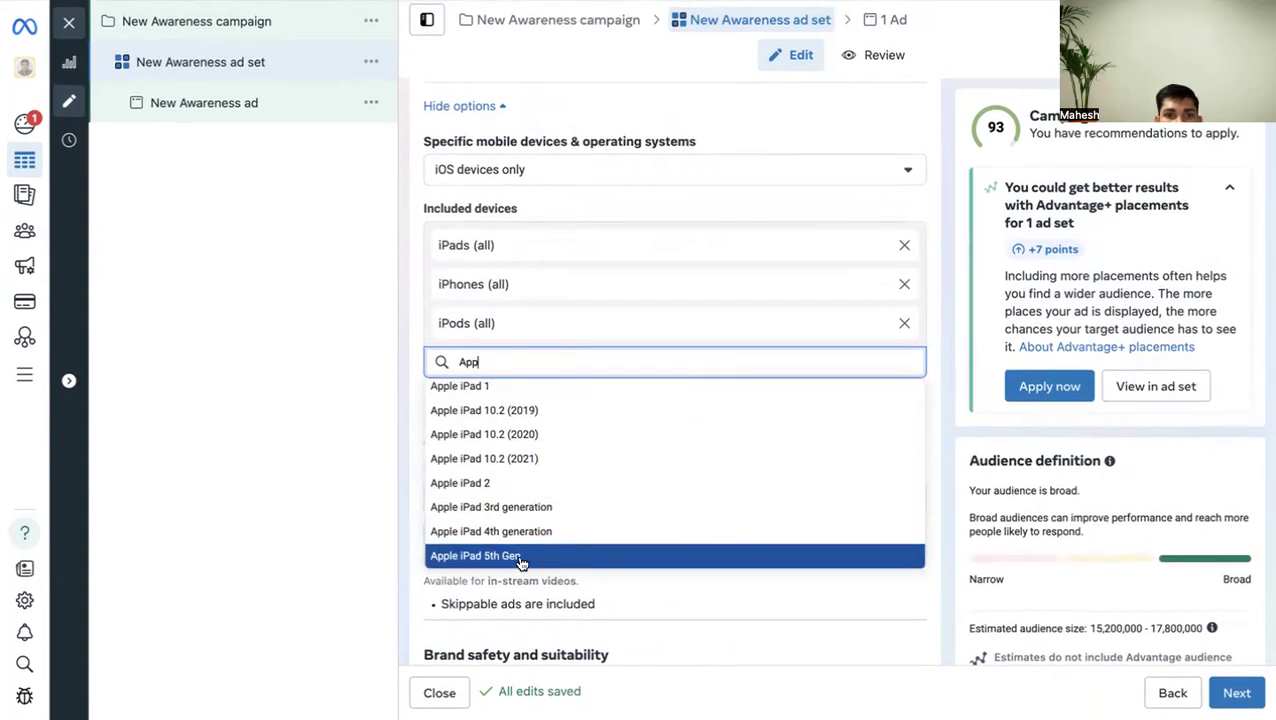
scroll(535, 455, "up", 2)
double_click(500, 361)
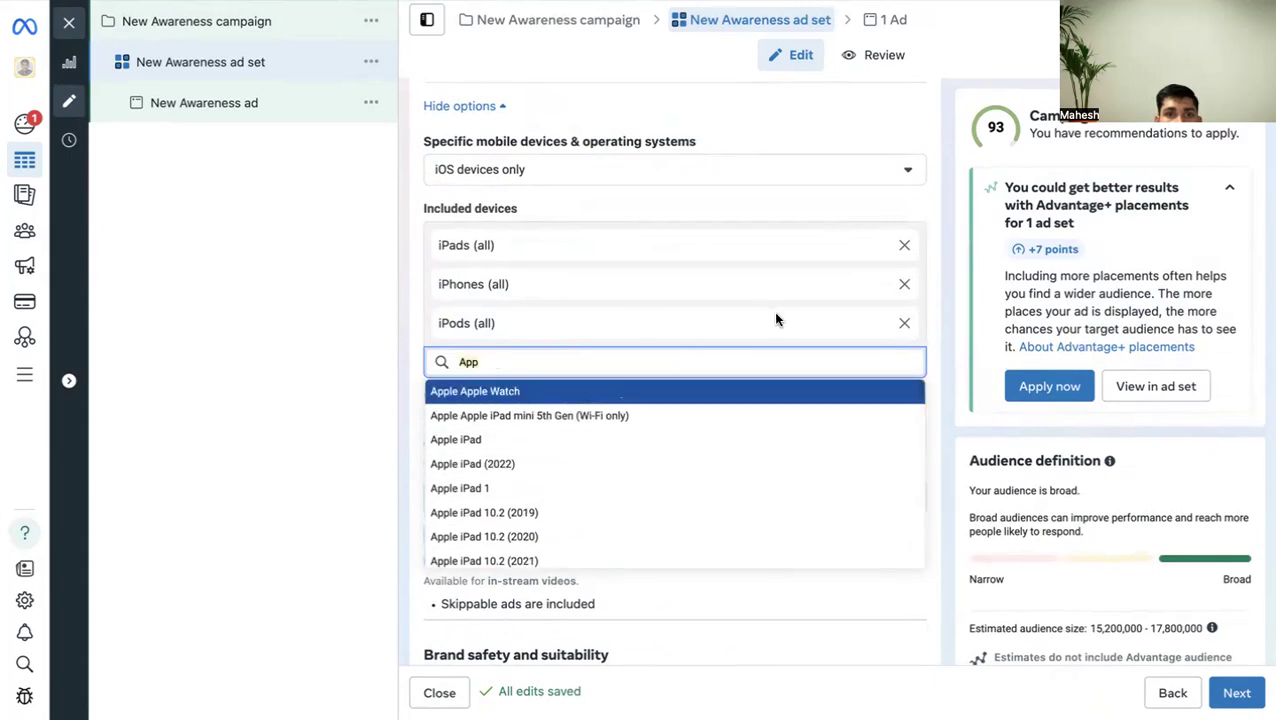
Remove iPads (all) and iPods (all) from the included iOS devices, keeping iPhones (all), and clear the device search text.
left_click(904, 244)
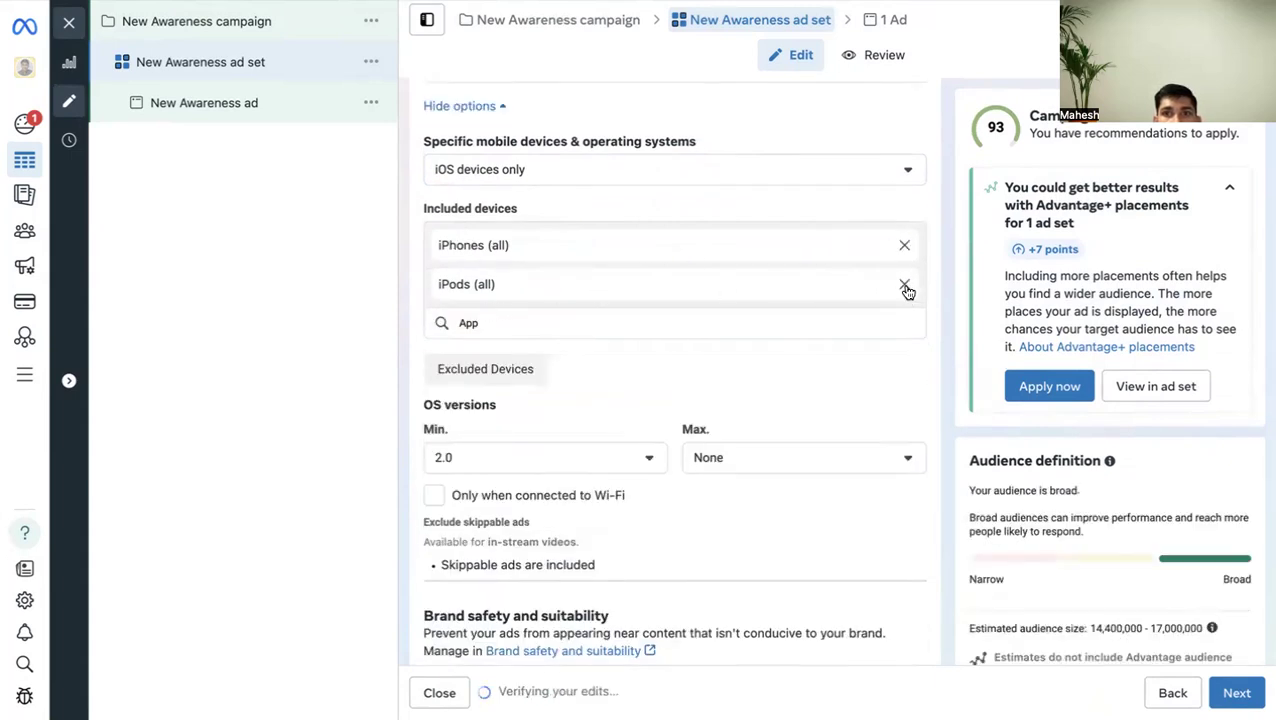
left_click(905, 287)
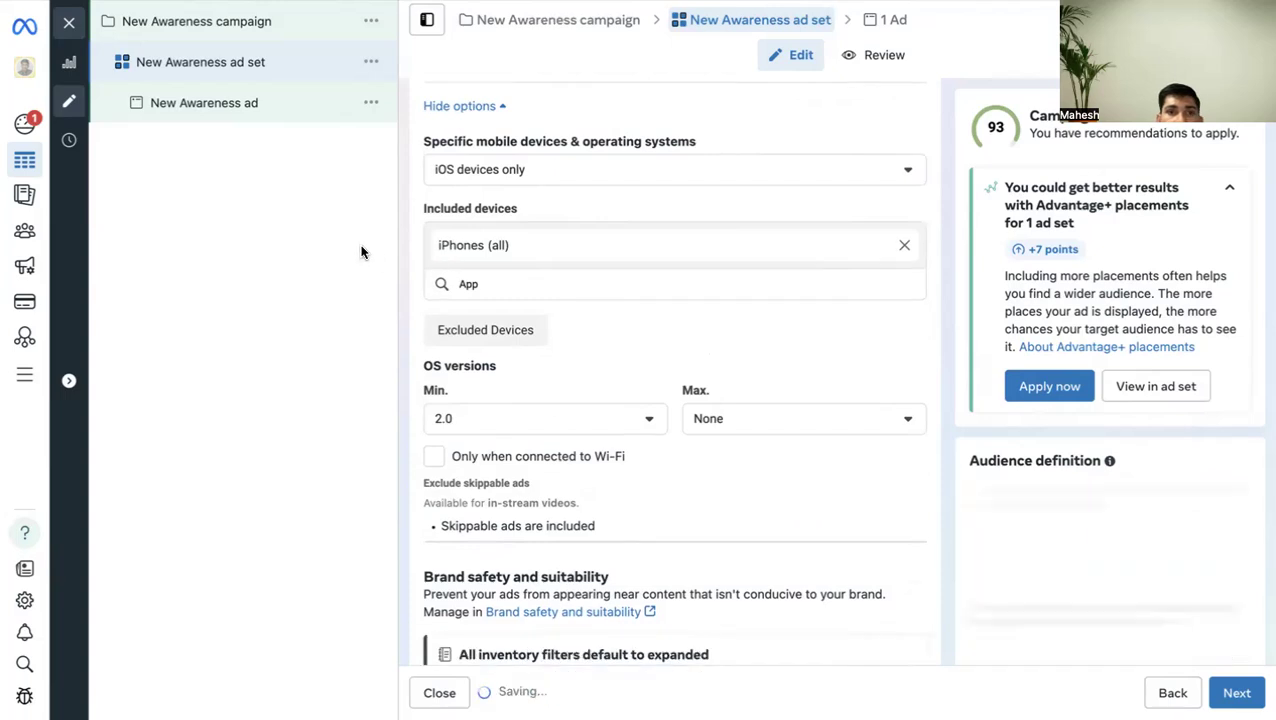
left_click(487, 283)
key("BackSpace")
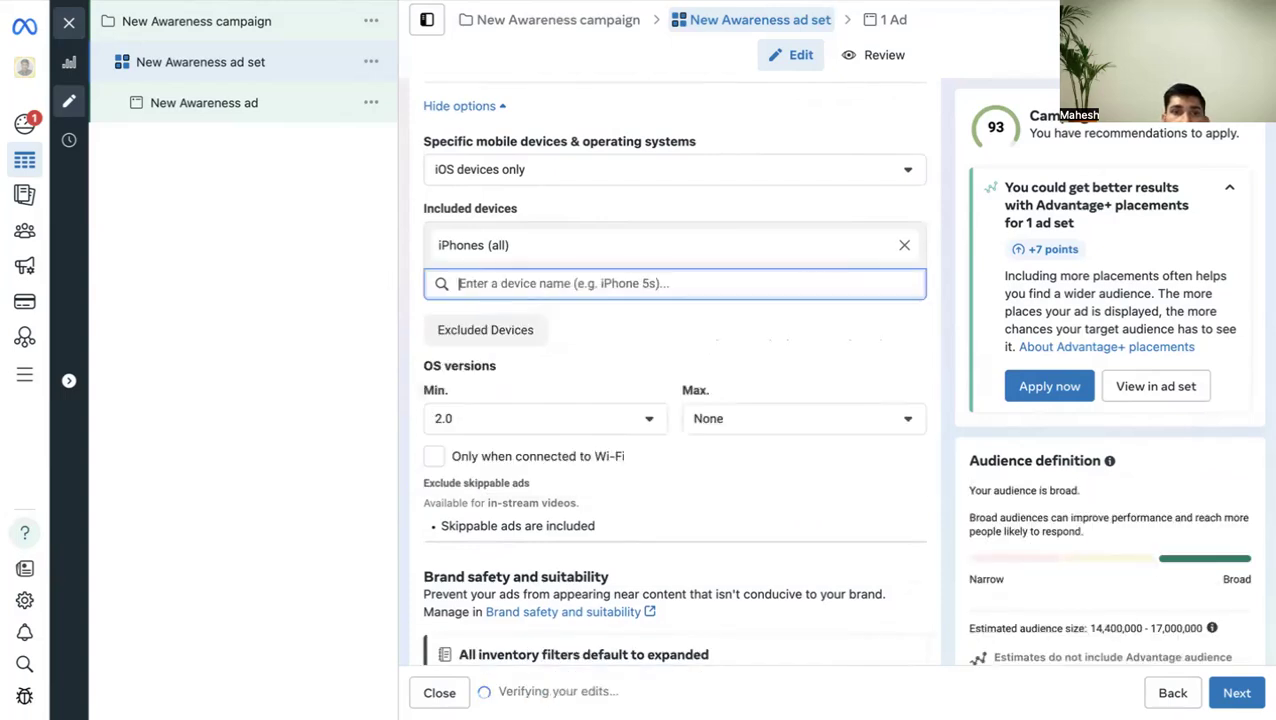
left_click(325, 325)
Open the skippable ads exclusion and inventory filter settings for editing and review the Expanded, Moderate and Limited inventory options.
scroll(628, 318, "down", 1)
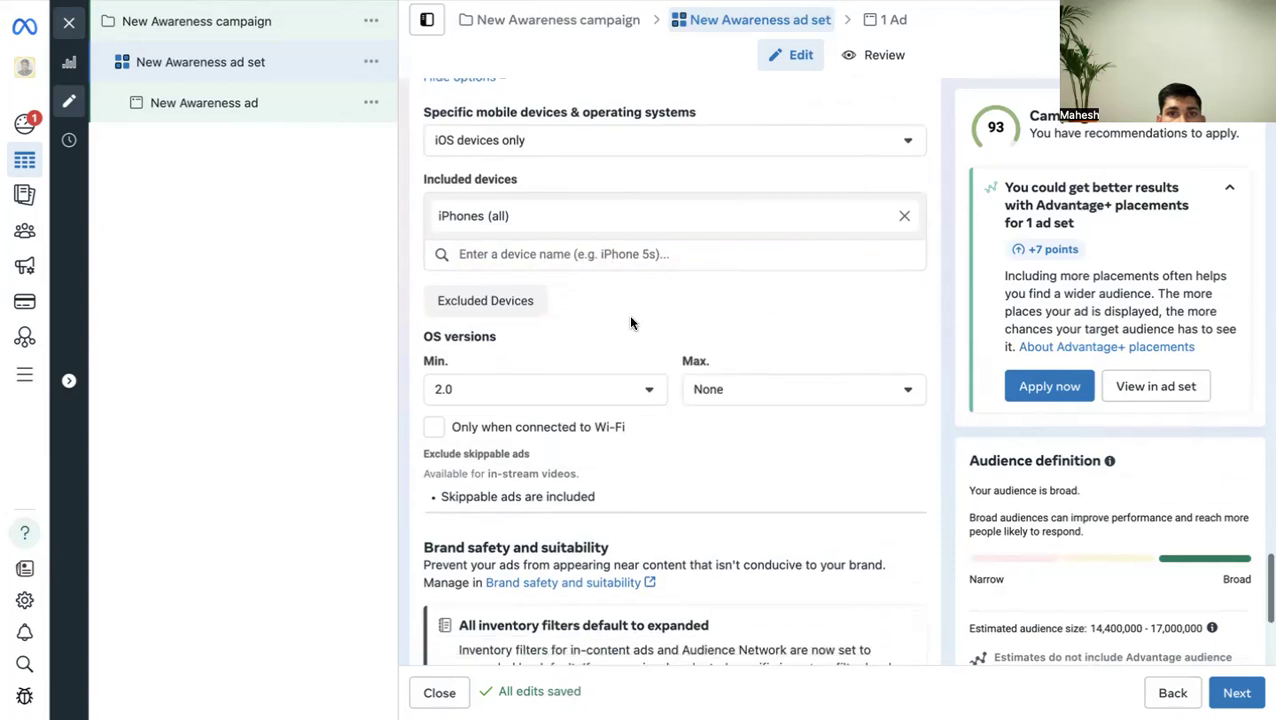
scroll(615, 445, "down", 2)
scroll(612, 437, "down", 2)
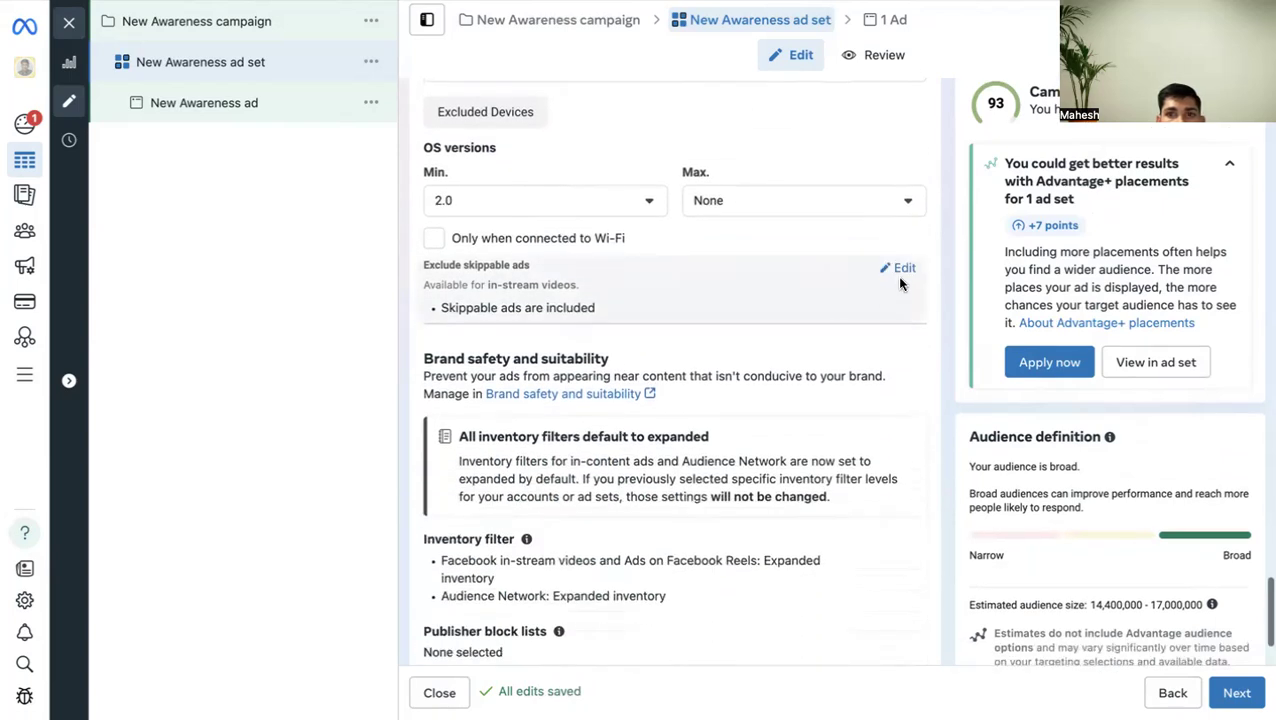
left_click(898, 266)
scroll(550, 340, "down", 3)
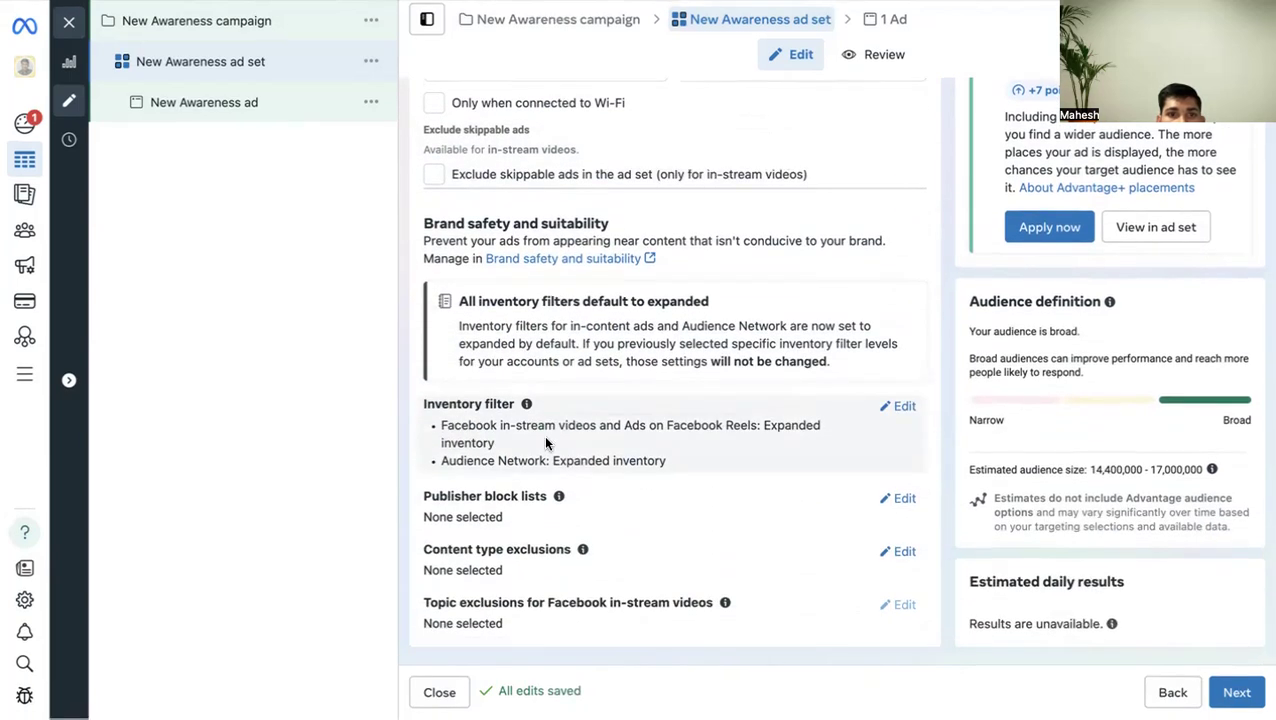
left_click(898, 422)
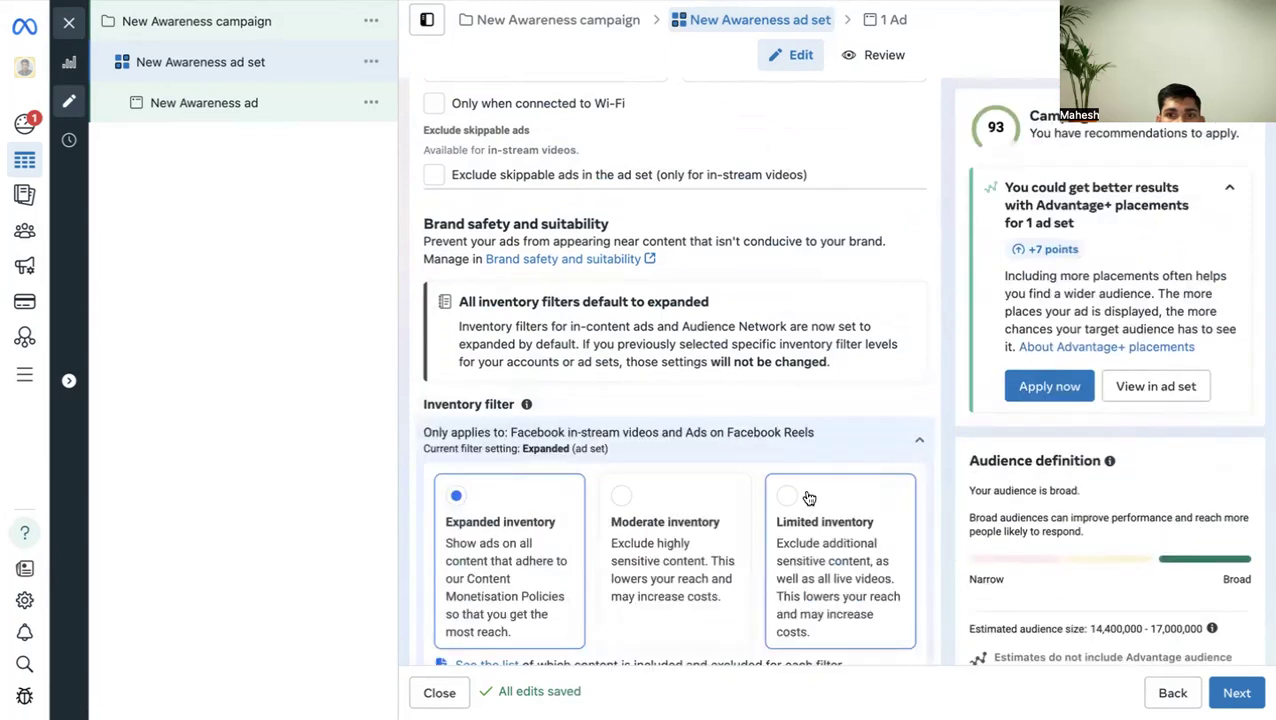
scroll(683, 424, "down", 3)
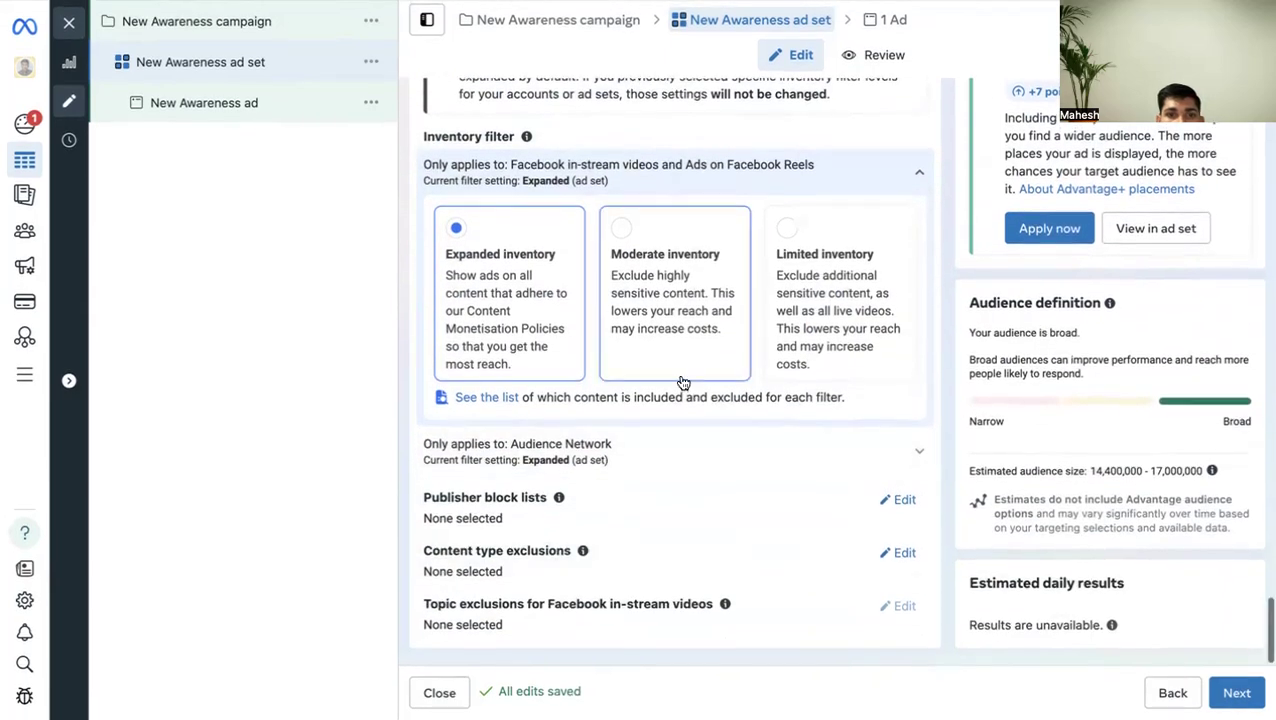
Review the ad set's device options and brand safety settings again, followed by its conversion, dynamic creative, scheduling and audience controls.
scroll(506, 370, "up", 5)
scroll(505, 380, "up", 2)
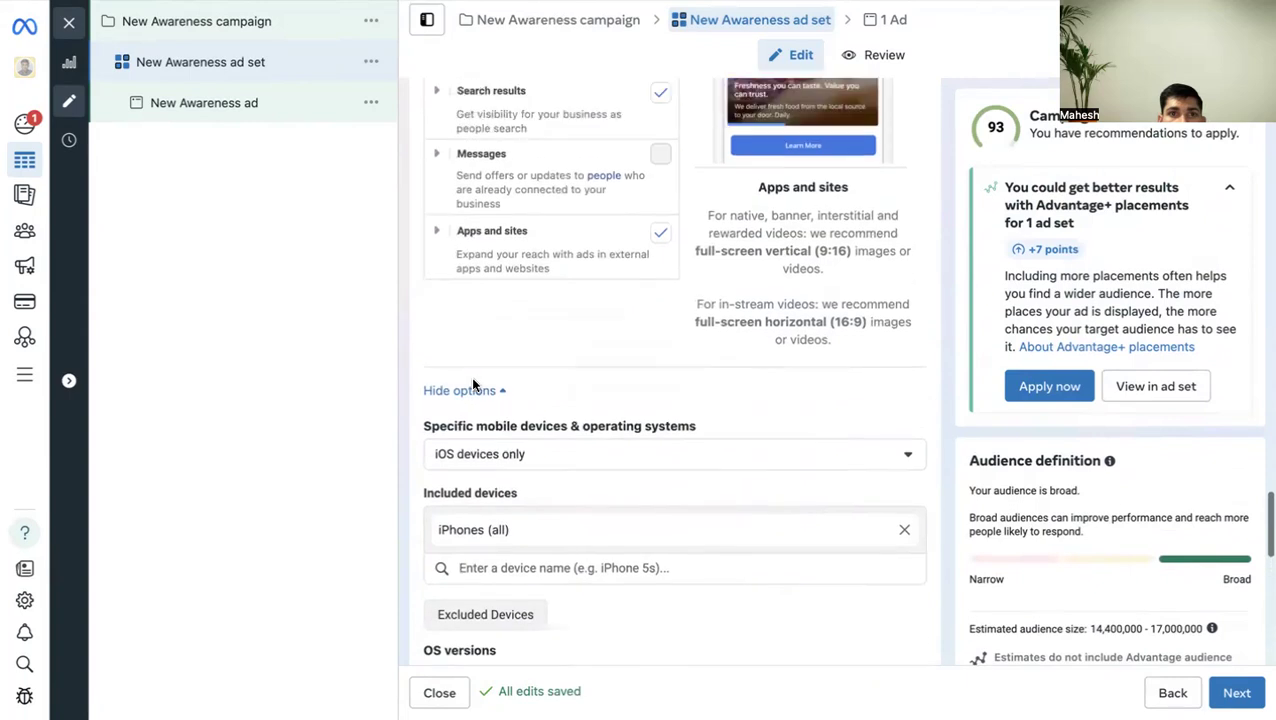
left_click(500, 390)
left_click(478, 610)
scroll(614, 542, "down", 6)
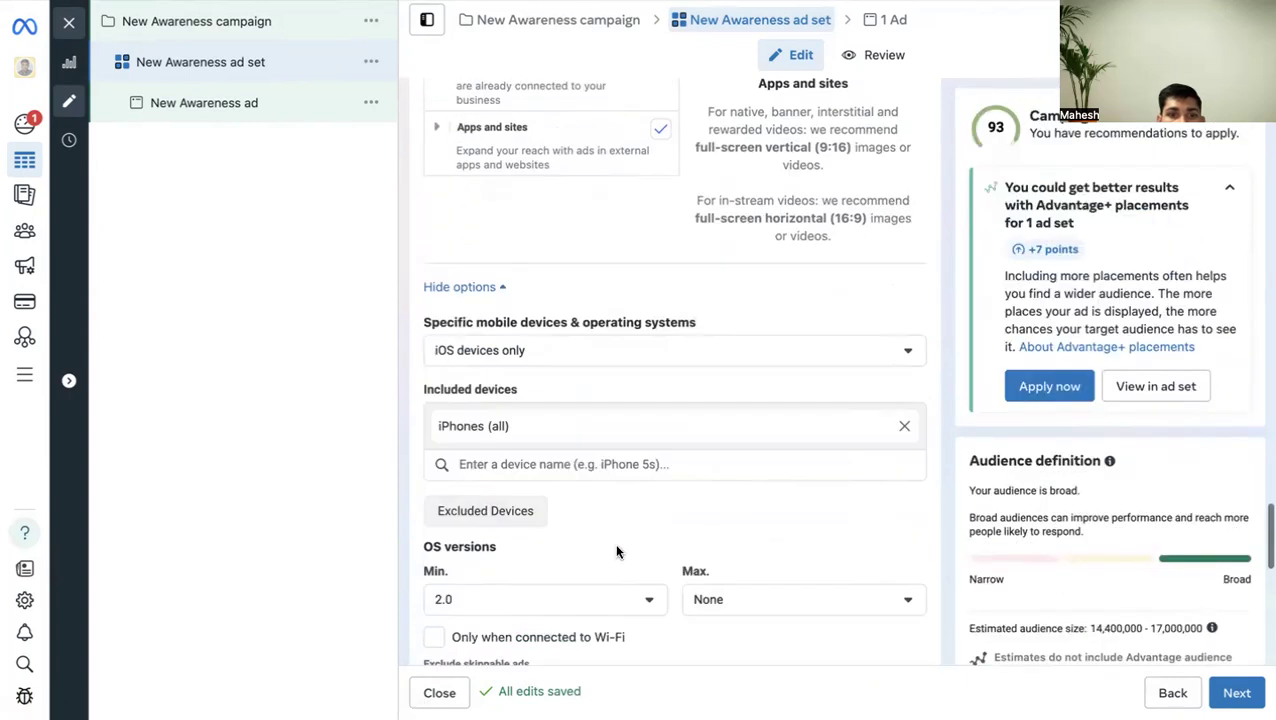
scroll(628, 235, "up", 1)
scroll(627, 347, "down", 5)
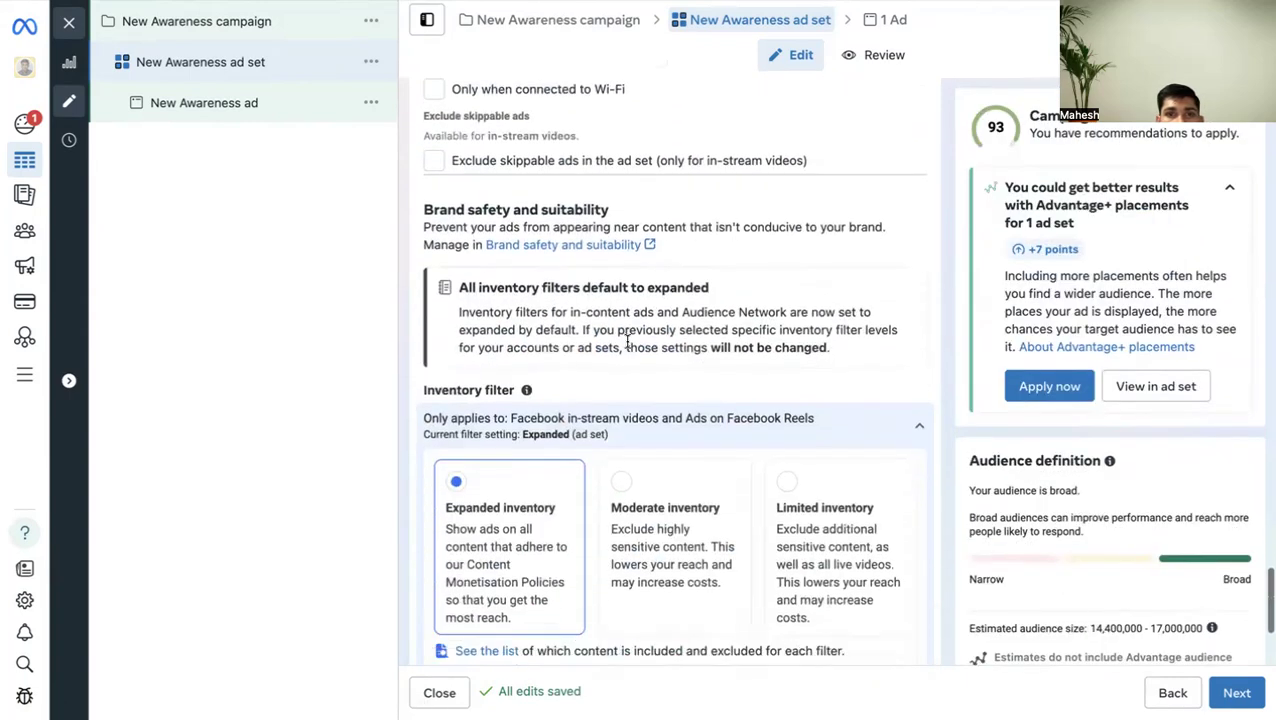
scroll(662, 404, "up", 9)
scroll(662, 404, "up", 15)
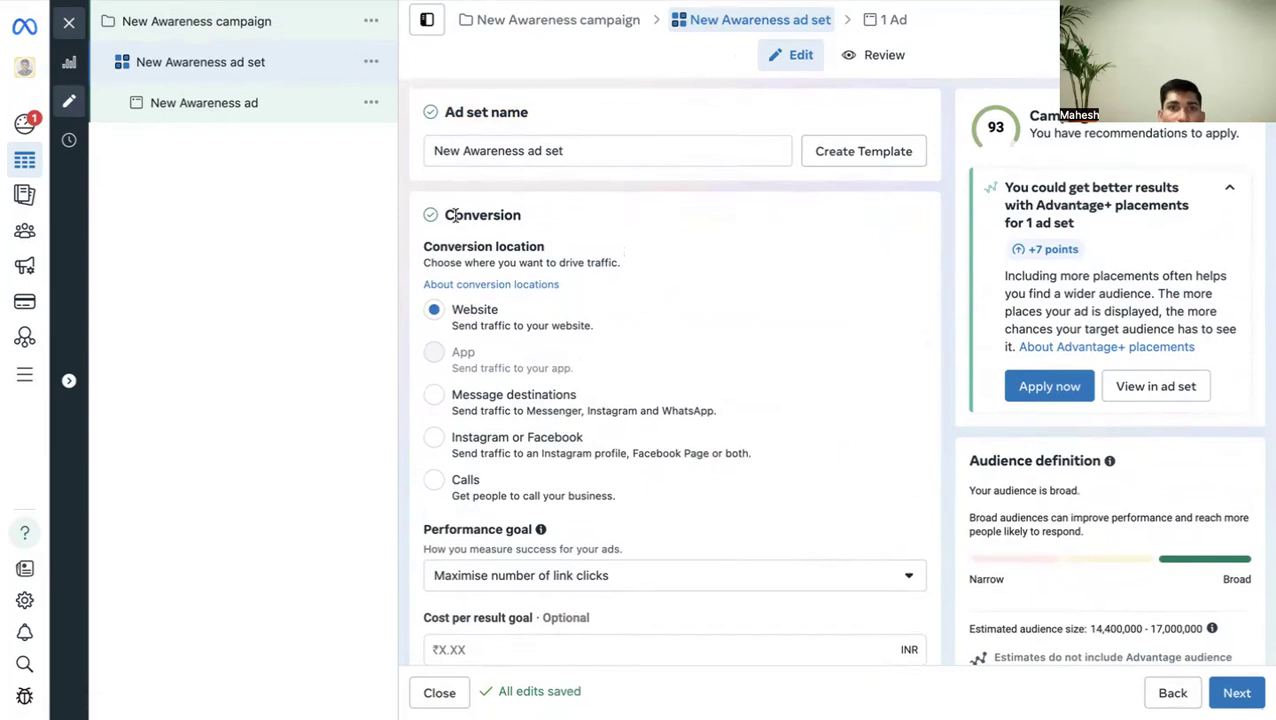
scroll(561, 372, "down", 5)
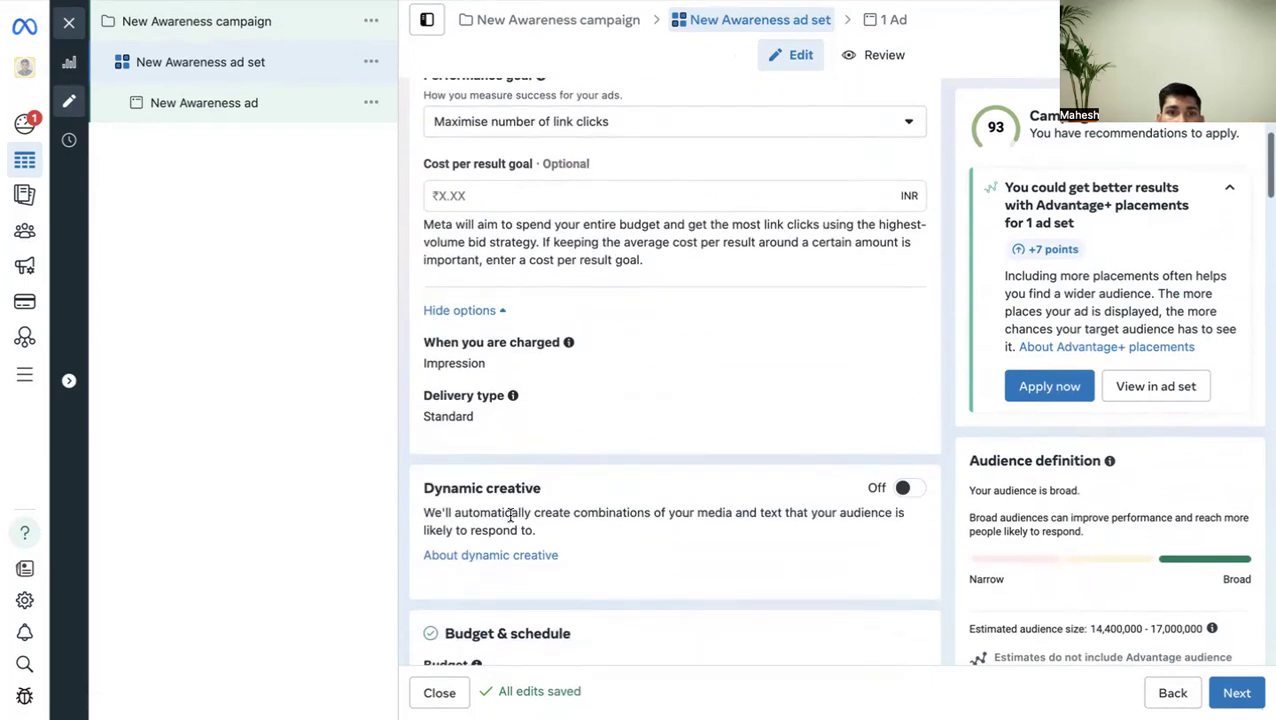
scroll(511, 515, "down", 3)
scroll(585, 426, "down", 15)
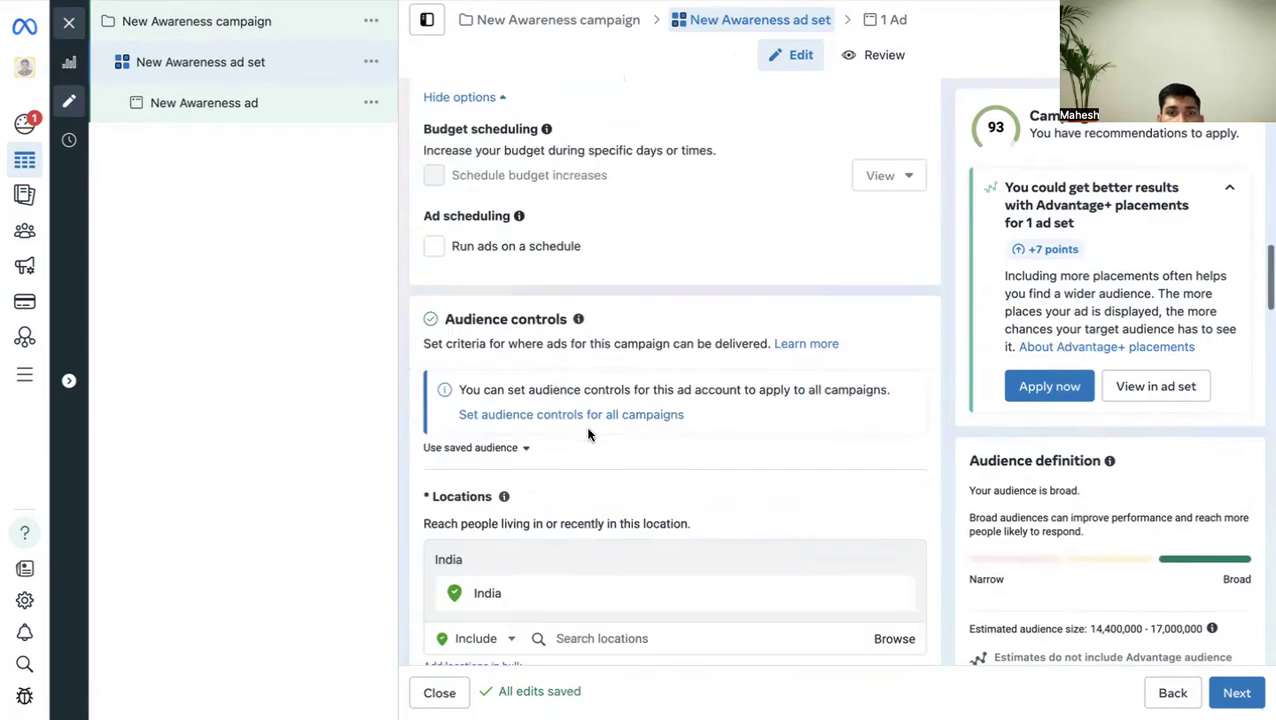